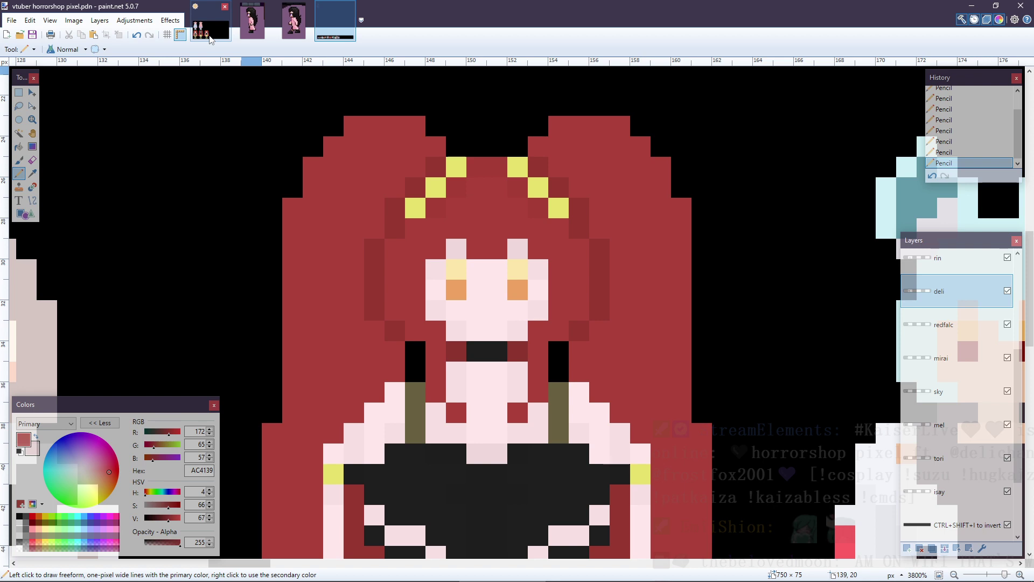
- Compare the red-haired character's hair and headband shading between fwost x deli.pdn and vtuber horrorshop pixel.pdn
{"action": "left_click", "coordinate": [210, 39]}
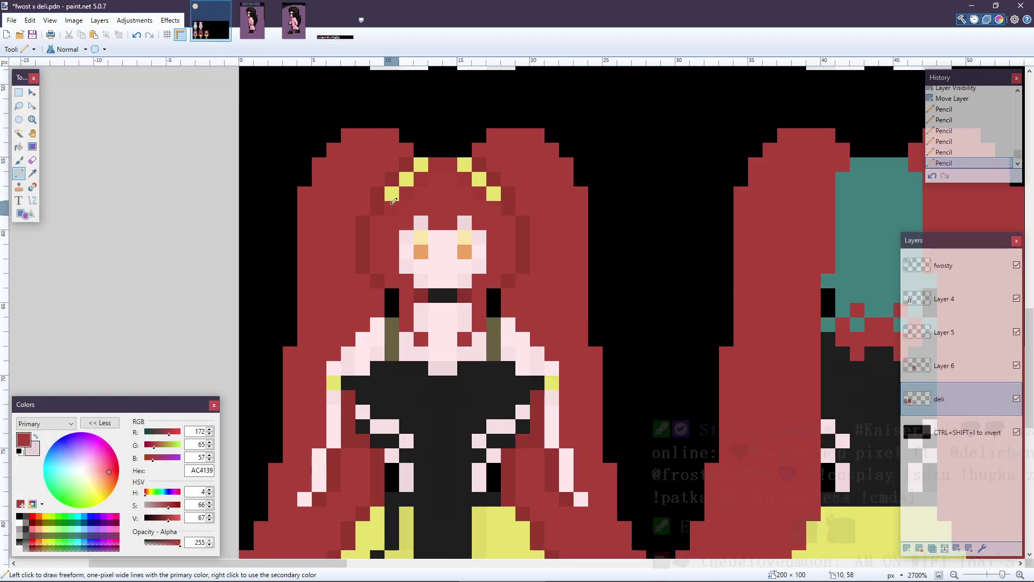
{"action": "scroll", "coordinate": [526, 296], "scroll_direction": "down", "scroll_amount": 2}
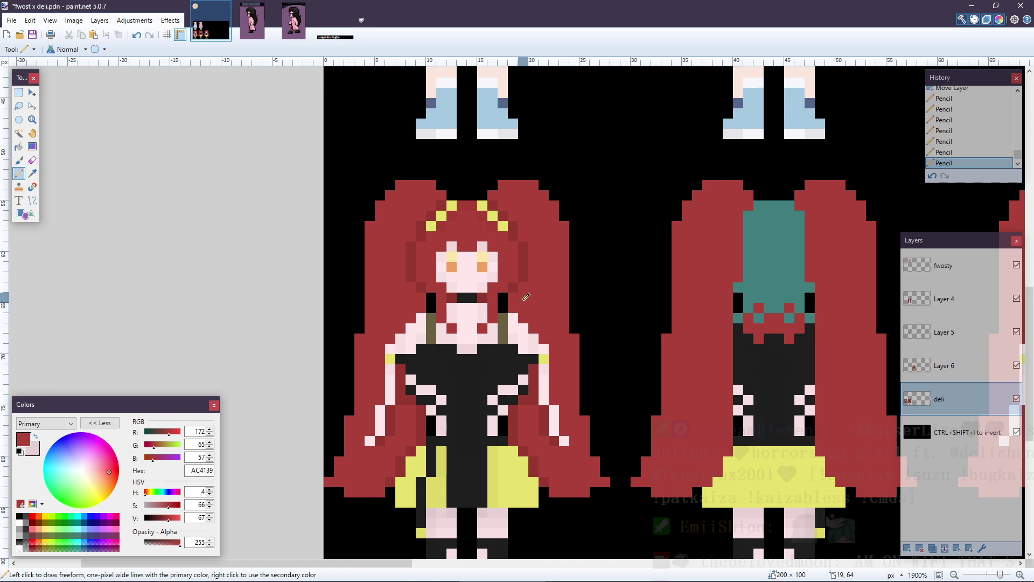
{"action": "scroll", "coordinate": [526, 296], "scroll_direction": "up", "scroll_amount": 2}
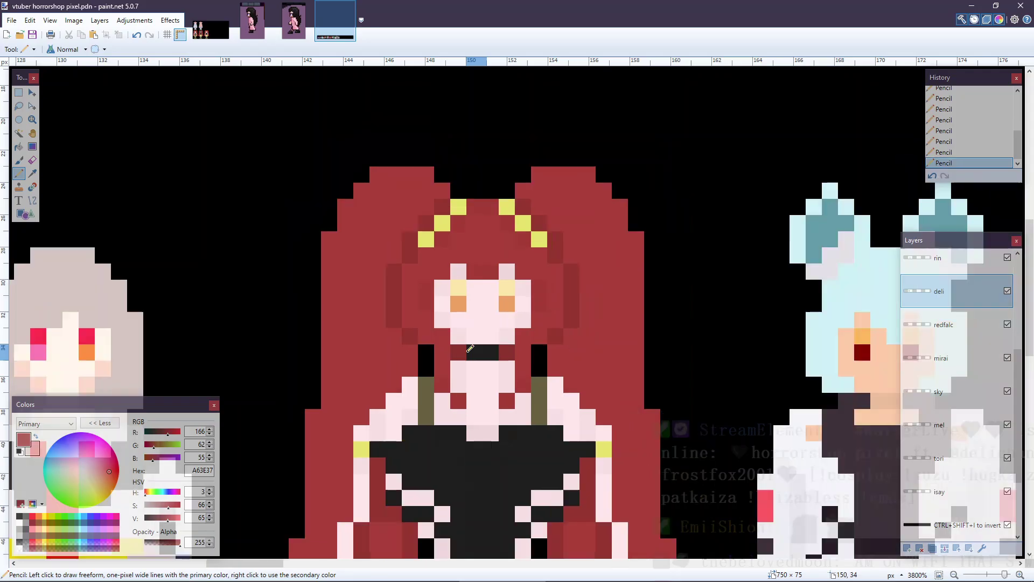
{"action": "scroll", "coordinate": [470, 349], "scroll_direction": "down", "scroll_amount": 1}
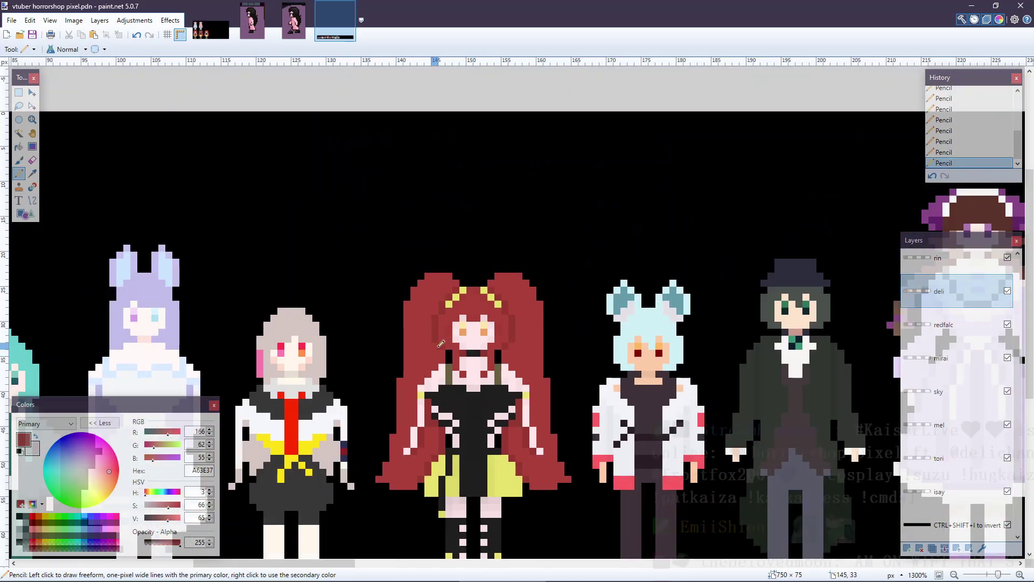
{"action": "left_click", "coordinate": [205, 31]}
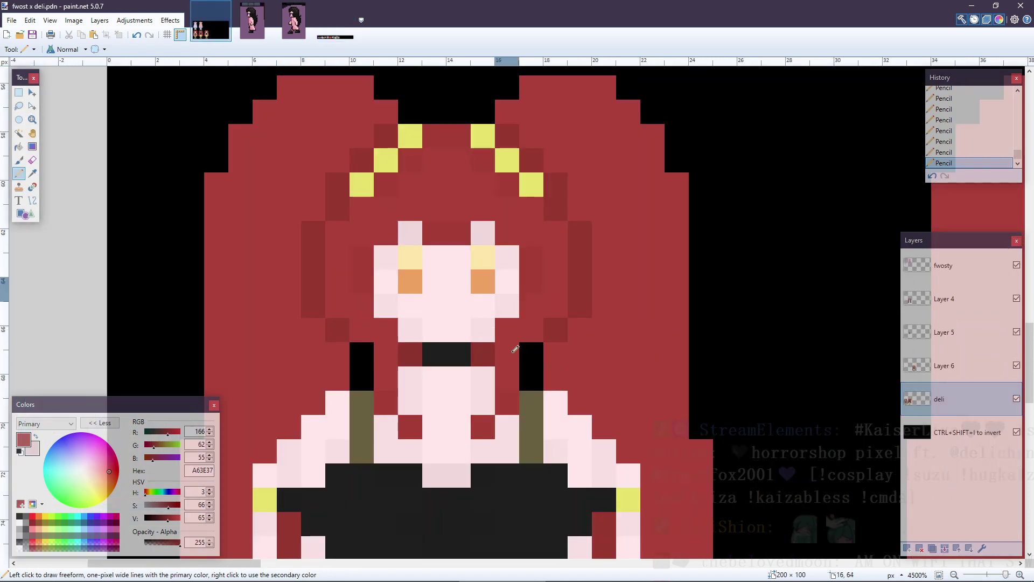
{"action": "scroll", "coordinate": [513, 346], "scroll_direction": "down", "scroll_amount": 3}
{"action": "scroll", "coordinate": [514, 348], "scroll_direction": "down", "scroll_amount": 2}
{"action": "scroll", "coordinate": [514, 348], "scroll_direction": "down", "scroll_amount": 2}
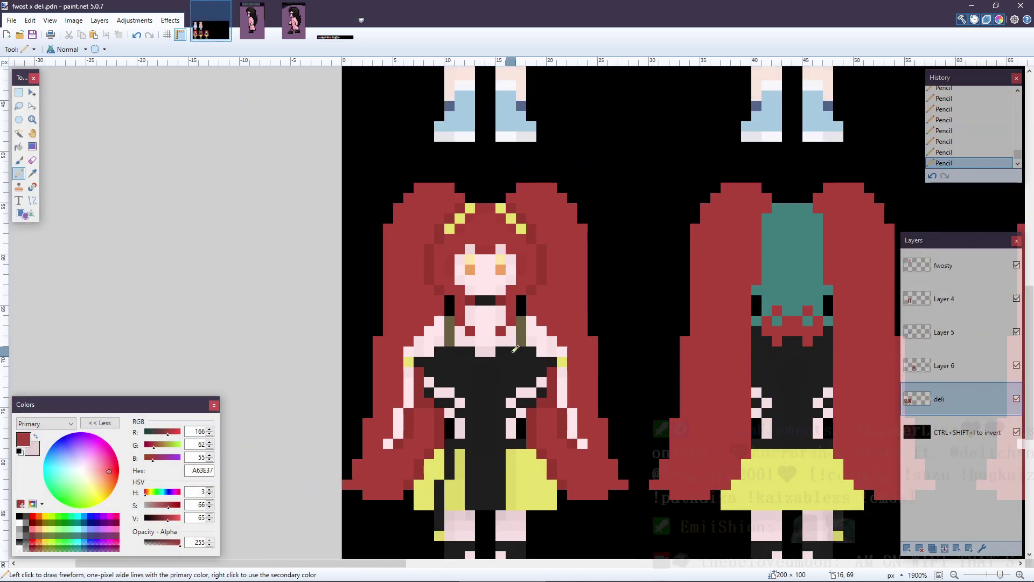
{"action": "left_click", "coordinate": [335, 20]}
{"action": "scroll", "coordinate": [413, 287], "scroll_direction": "up", "scroll_amount": 1}
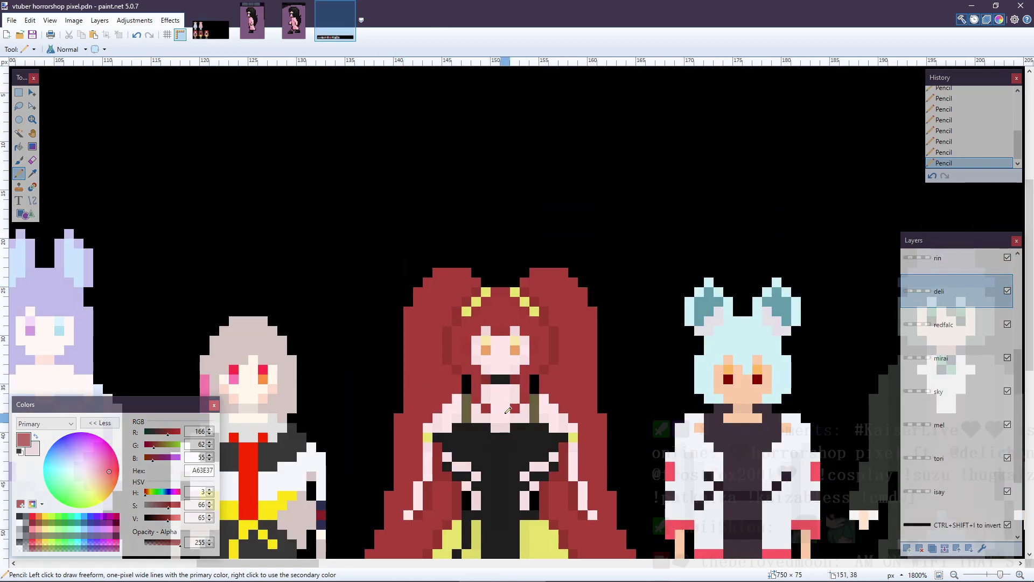
{"action": "scroll", "coordinate": [501, 284], "scroll_direction": "up", "scroll_amount": 2}
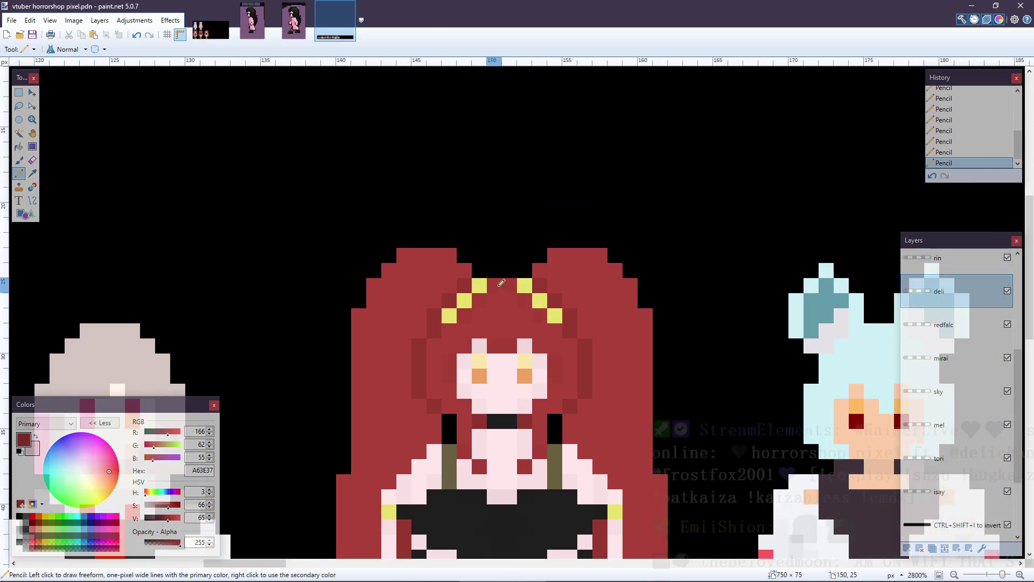
- Retouch the hair between the yellow headband stripes using the hair colour AC4139, then save and close vtuber horrorshop pixel.pdn
{"action": "left_click", "coordinate": [501, 284]}
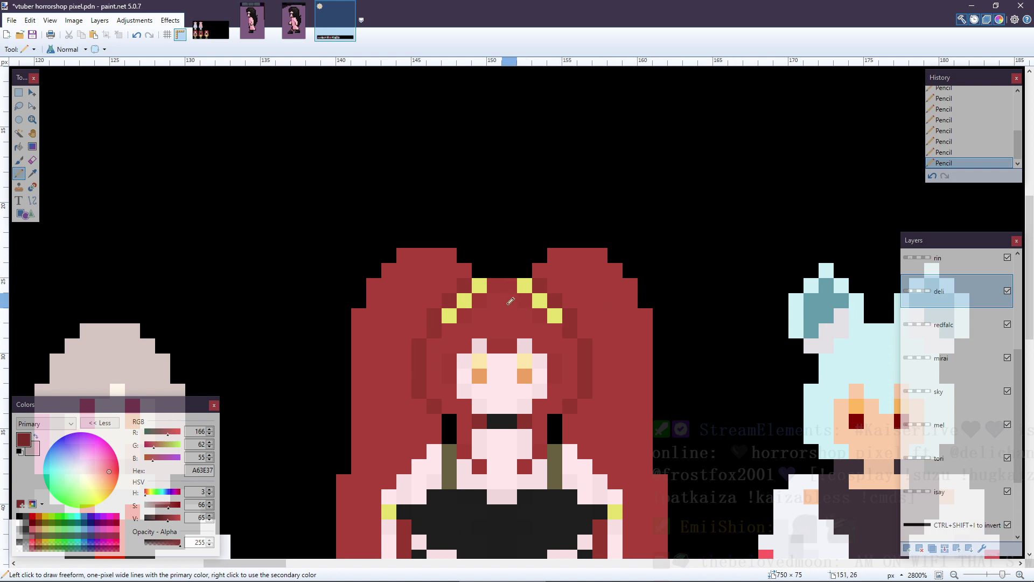
{"action": "key", "text": "k"}
{"action": "left_click", "coordinate": [508, 303]}
{"action": "key", "text": "ctrl+s"}
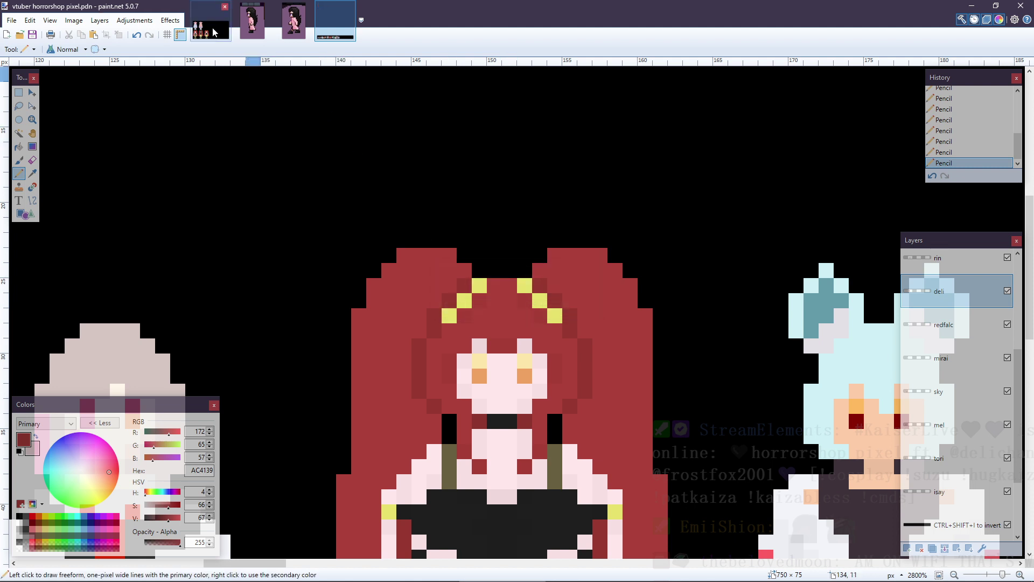
{"action": "key", "text": "ctrl+w"}
- In fwost x deli.pdn, retouch the hair at the crown of the front-view figure with AC4139 and save the file
{"action": "left_click", "coordinate": [213, 33]}
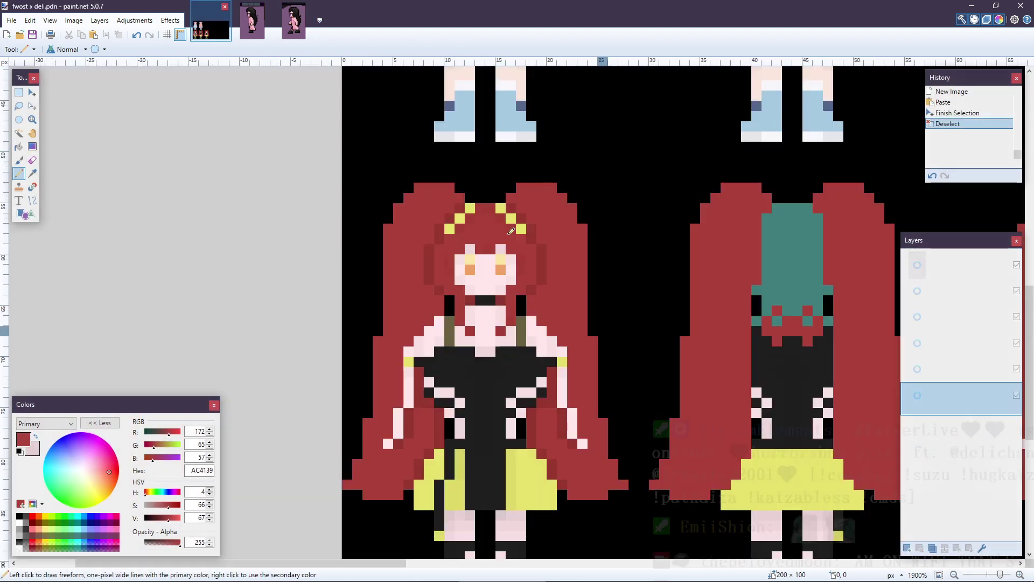
{"action": "left_click", "coordinate": [487, 203]}
{"action": "key", "text": "ctrl+s"}
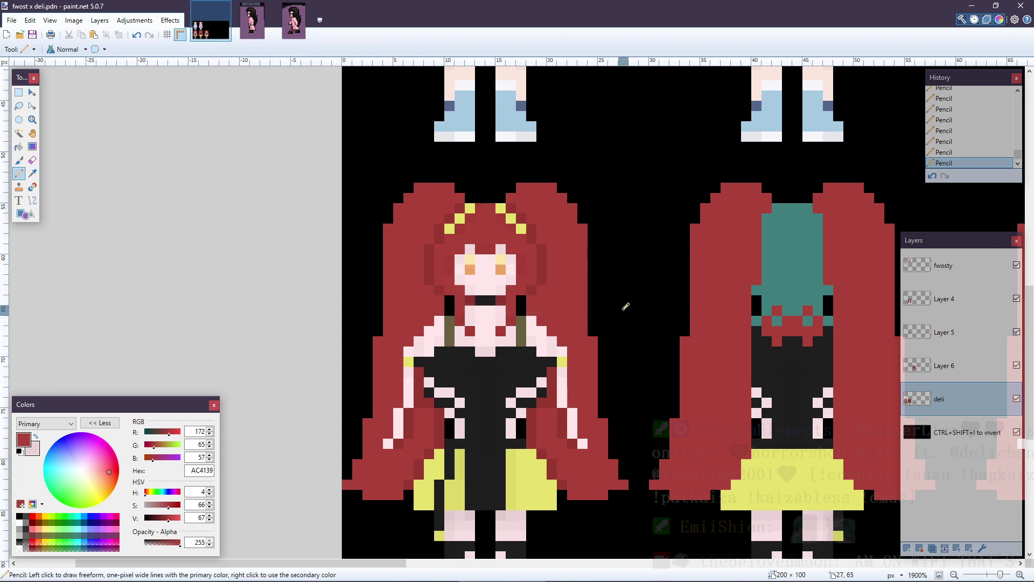
- On Layer 6, pencil a row of skin colour F7E0E3 just above the black top of the third red-haired figure
{"action": "scroll", "coordinate": [623, 300], "scroll_direction": "down", "scroll_amount": 3}
{"action": "scroll", "coordinate": [623, 299], "scroll_direction": "up", "scroll_amount": 3}
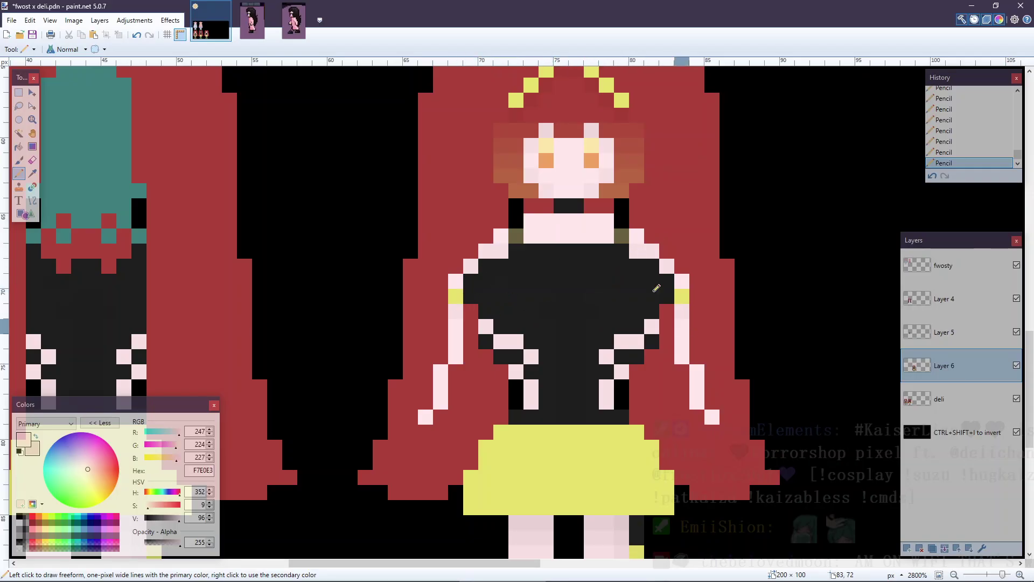
{"action": "left_click_drag", "start_coordinate": [532, 235], "coordinate": [607, 233]}
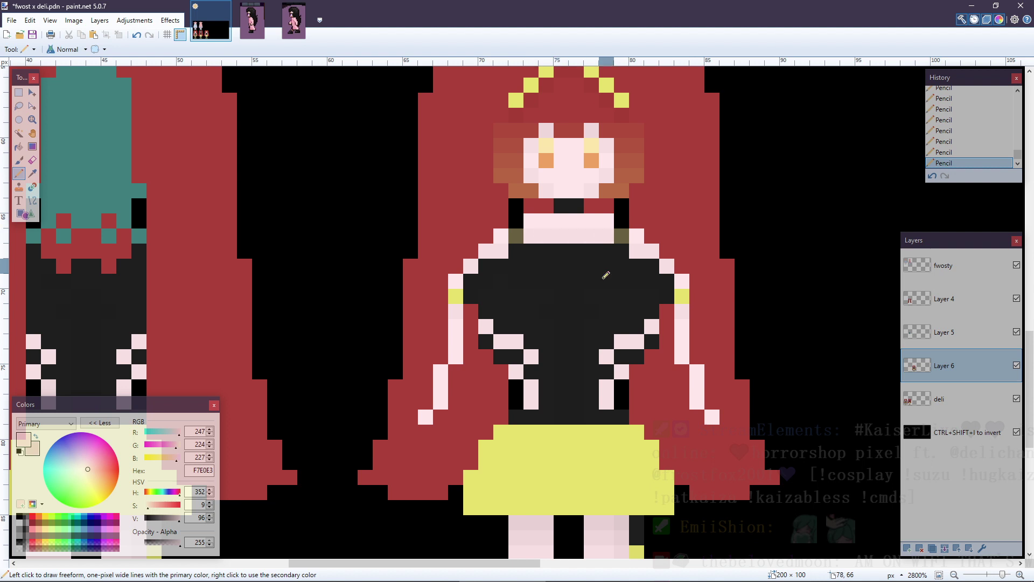
- Move the whole content of Layer 6 left by 32 pixels onto the back-view figure and deselect it
{"action": "scroll", "coordinate": [588, 292], "scroll_direction": "down", "scroll_amount": 5}
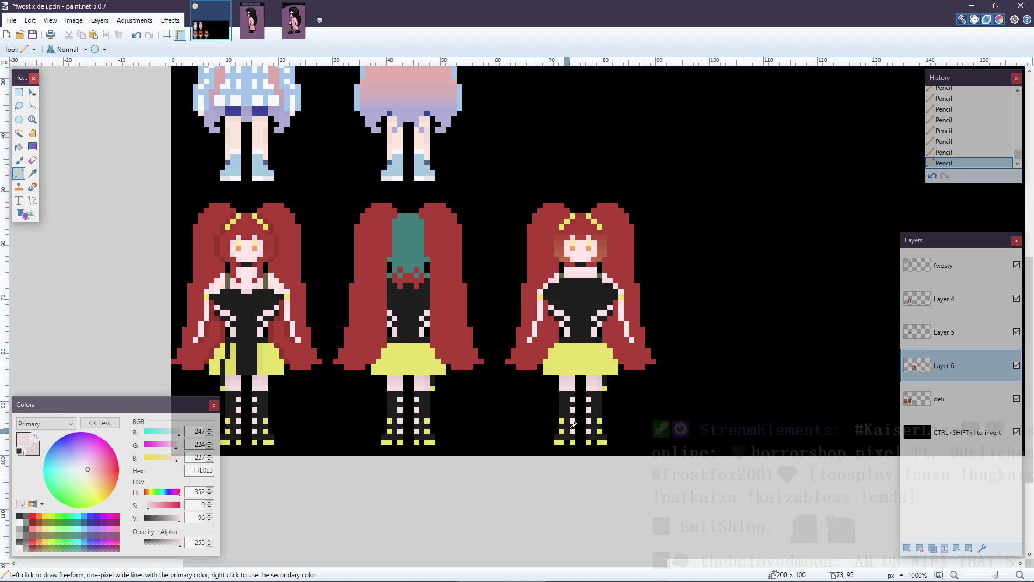
{"action": "key", "text": "m"}
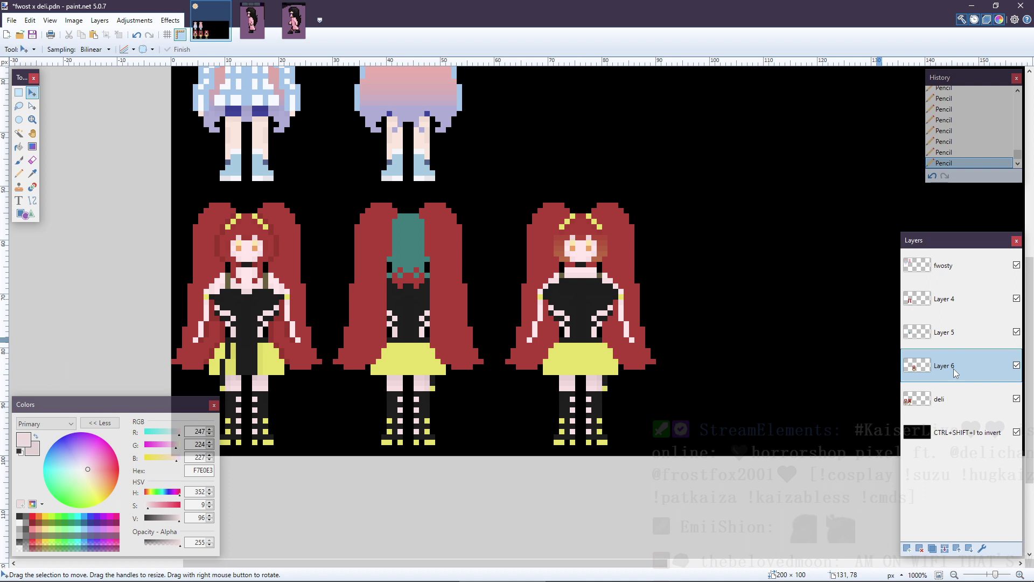
{"action": "key", "text": "ctrl+a"}
{"action": "key", "text": "Left"}
{"action": "key", "text": "Left"}
{"action": "key", "text": "Left"}
{"action": "key", "text": "Left"}
{"action": "key", "text": "Left"}
{"action": "key", "text": "Left"}
{"action": "key", "text": "Left"}
{"action": "key", "text": "Left"}
{"action": "key", "text": "Left"}
{"action": "key", "text": "Left"}
{"action": "key", "text": "Left"}
{"action": "key", "text": "Left"}
{"action": "key", "text": "Left"}
{"action": "key", "text": "Left"}
{"action": "key", "text": "Left"}
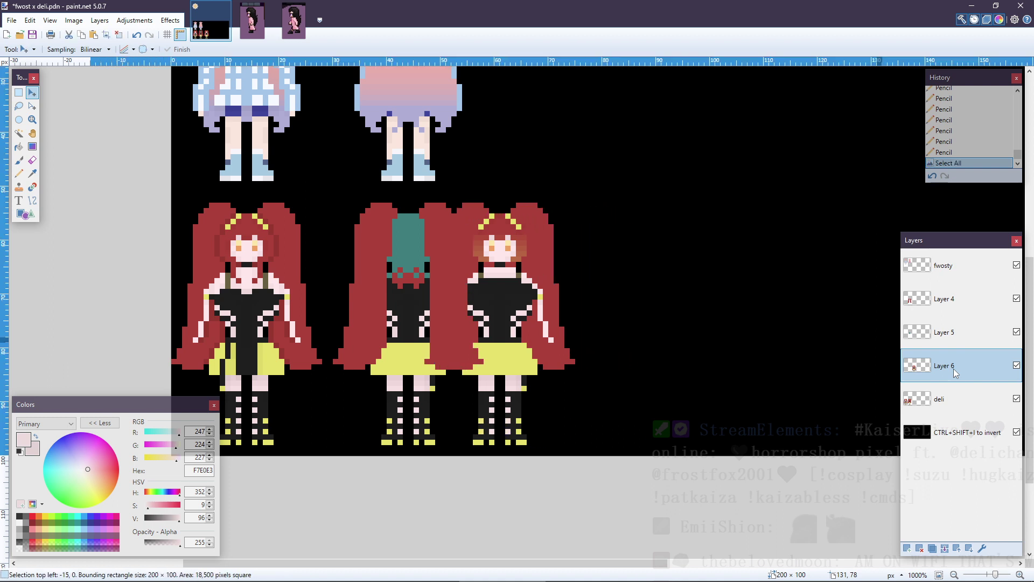
{"action": "key", "text": "Left"}
{"action": "key", "text": "Left"}
{"action": "key", "text": "Left"}
{"action": "key", "text": "Left"}
{"action": "key", "text": "Left"}
{"action": "key", "text": "Left"}
{"action": "key", "text": "Left"}
{"action": "key", "text": "Left"}
{"action": "key", "text": "Left"}
{"action": "key", "text": "Left"}
{"action": "key", "text": "Left"}
{"action": "key", "text": "Left"}
{"action": "key", "text": "Left"}
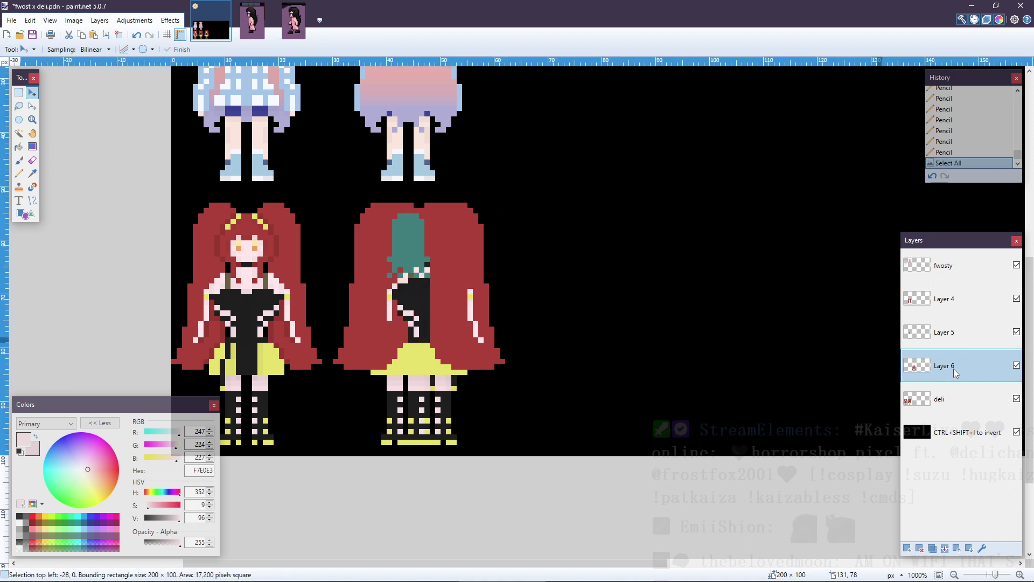
{"action": "key", "text": "Left"}
{"action": "key", "text": "Left"}
{"action": "key", "text": "Left"}
{"action": "key", "text": "Left"}
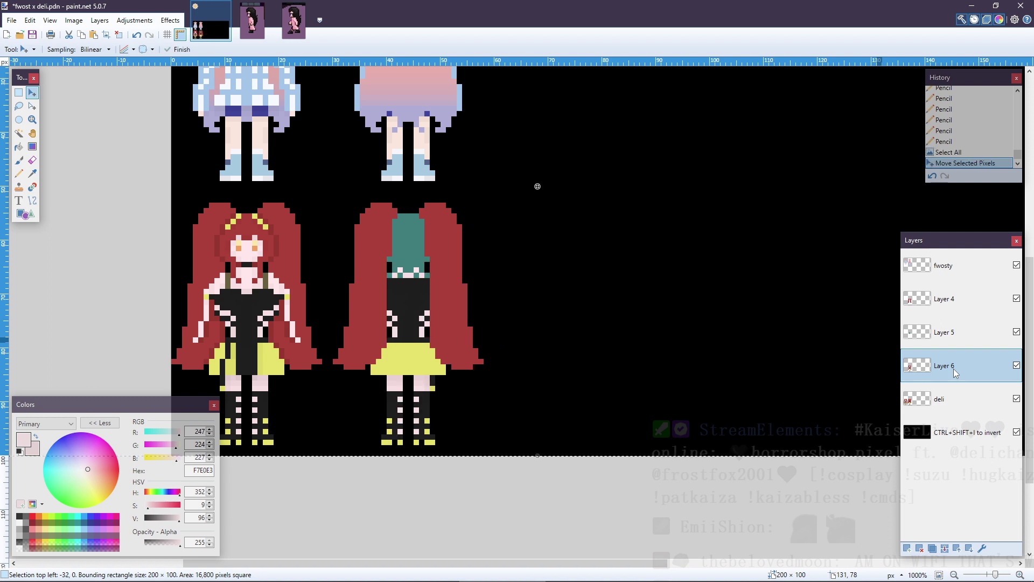
{"action": "key", "text": "ctrl+d"}
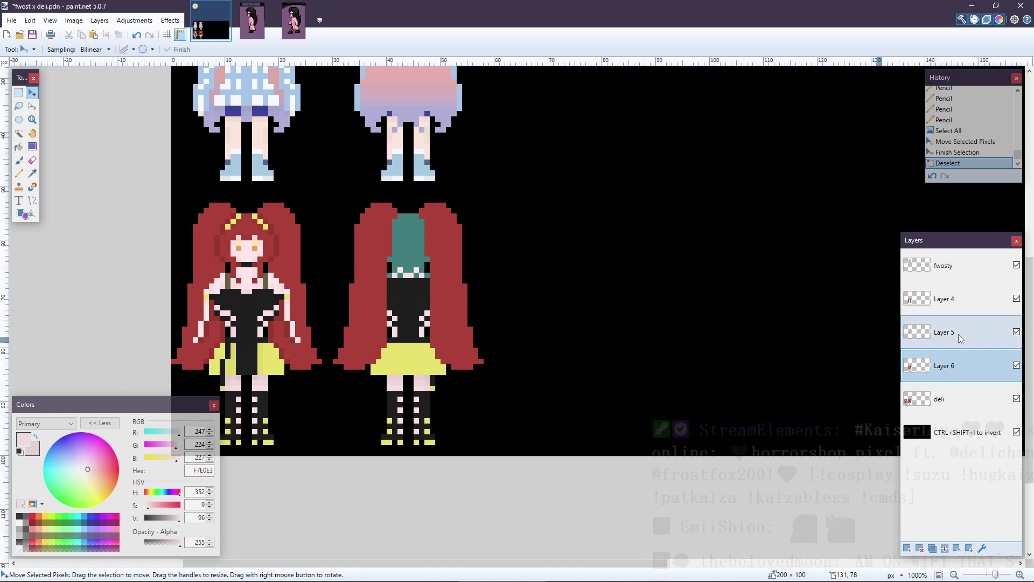
- On Layer 4, shade the left edge of the back view's teal hair with the Pencil in black at opacity 16
{"action": "scroll", "coordinate": [302, 425], "scroll_direction": "up", "scroll_amount": 4}
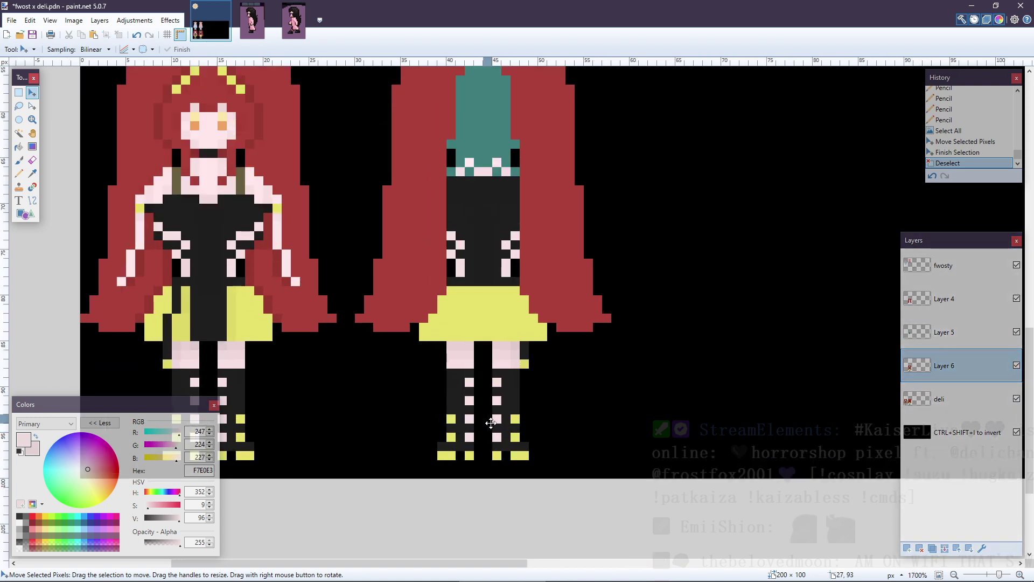
{"action": "scroll", "coordinate": [488, 423], "scroll_direction": "up", "scroll_amount": 2}
{"action": "scroll", "coordinate": [487, 423], "scroll_direction": "up", "scroll_amount": 1}
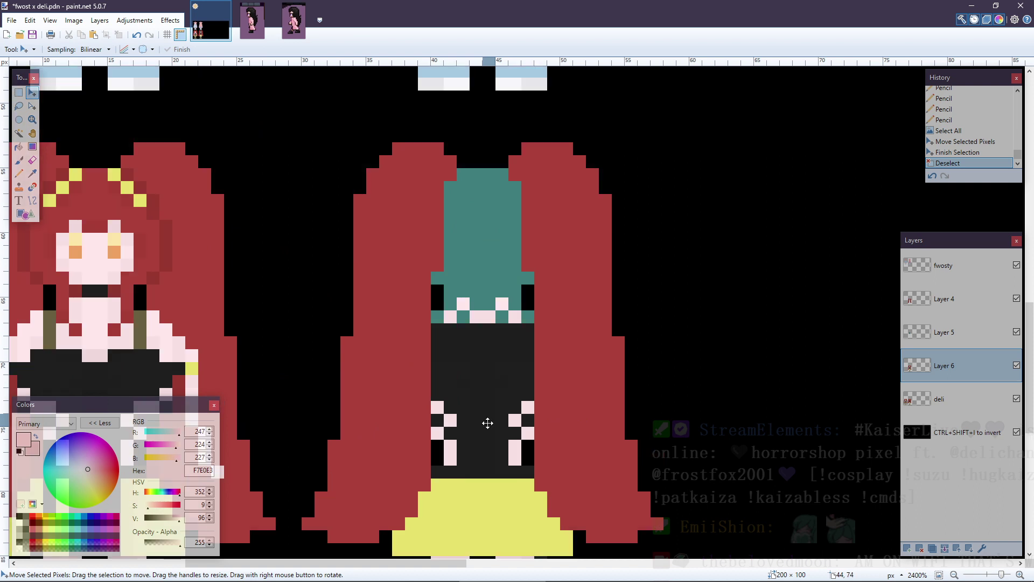
{"action": "left_click", "coordinate": [940, 329]}
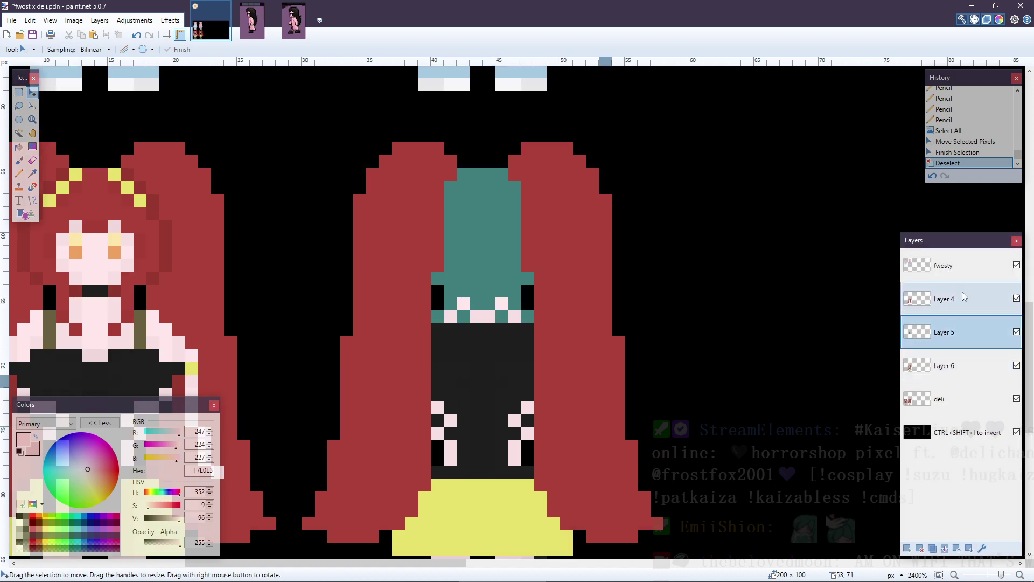
{"action": "left_click", "coordinate": [964, 299]}
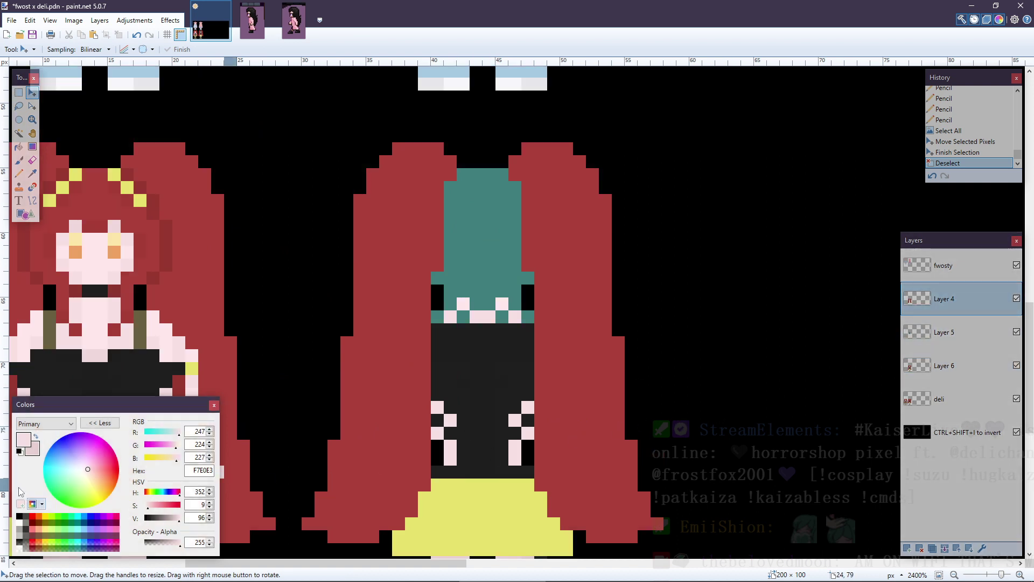
{"action": "left_click", "coordinate": [19, 452]}
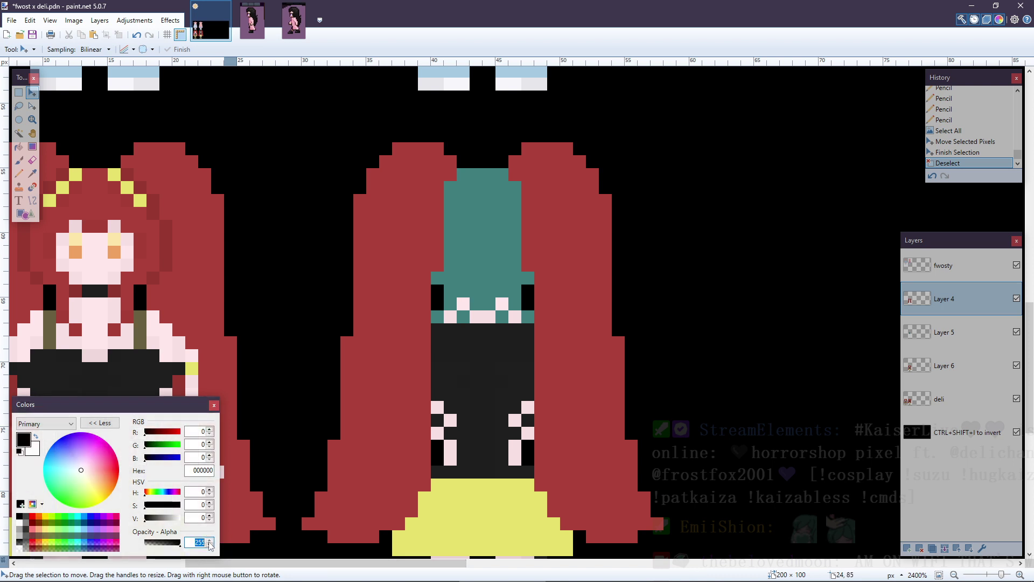
{"action": "type", "text": "16"}
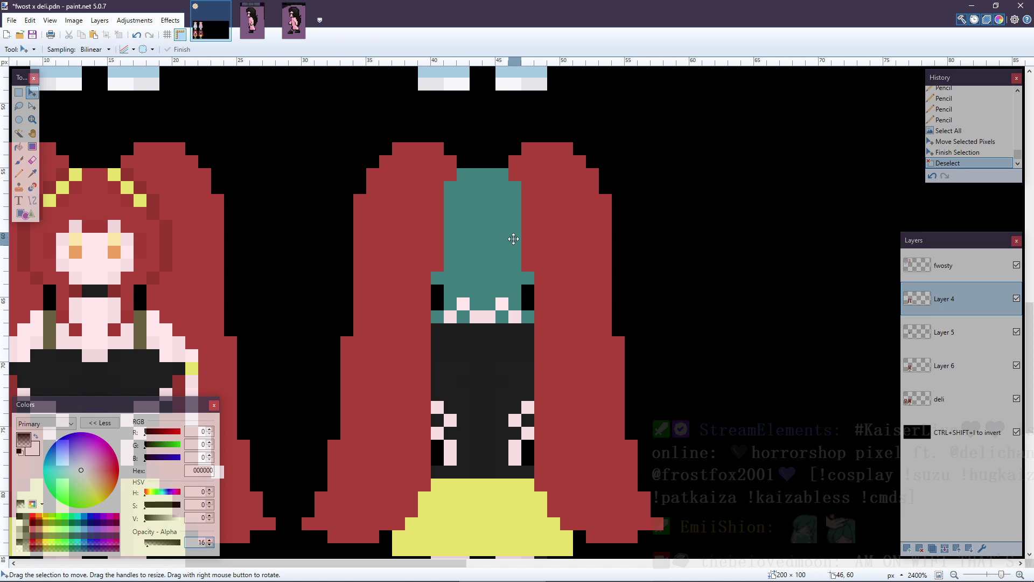
{"action": "left_click", "coordinate": [30, 186]}
{"action": "left_click", "coordinate": [19, 173]}
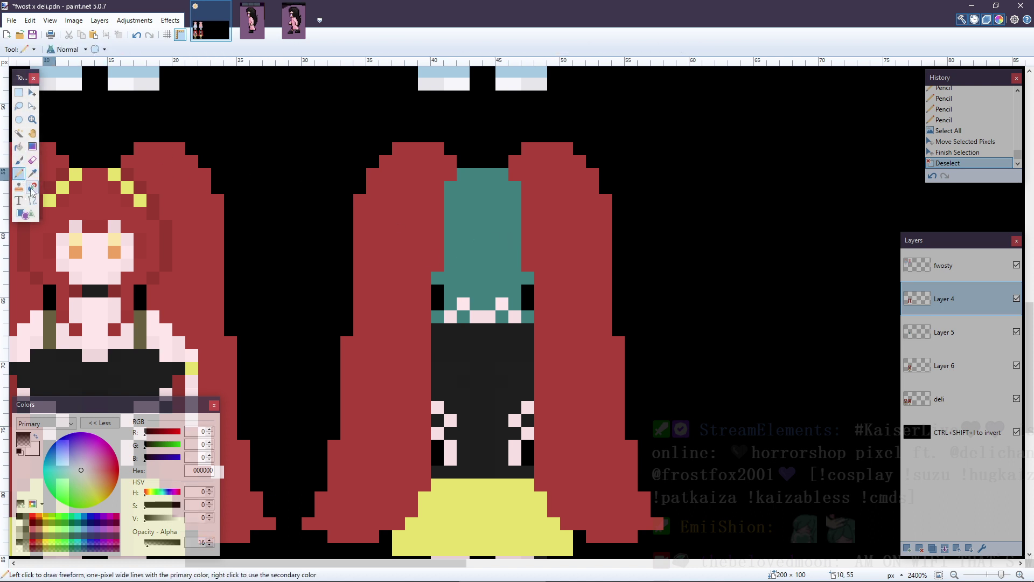
{"action": "left_click", "coordinate": [459, 183]}
{"action": "left_click", "coordinate": [451, 254]}
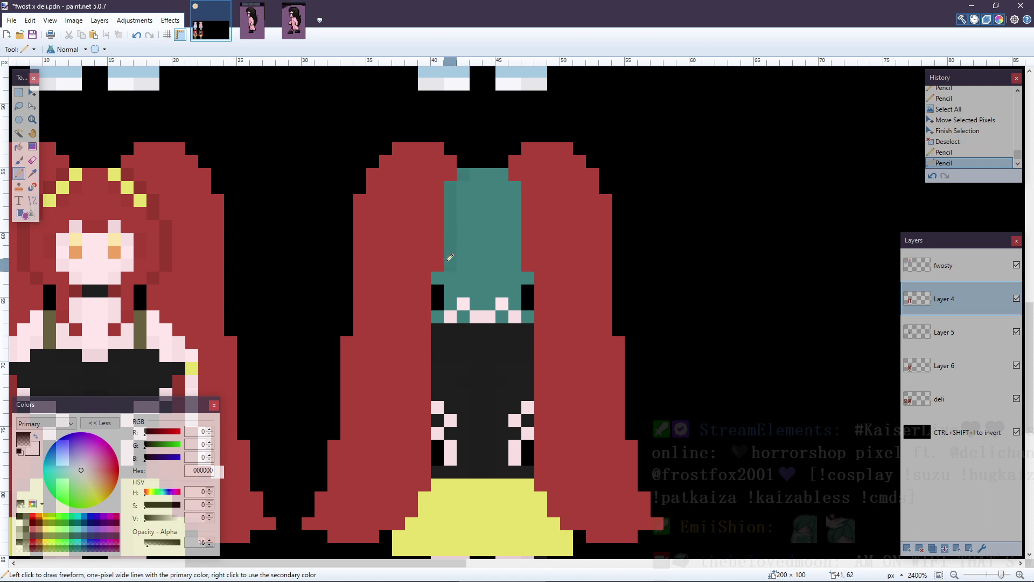
- Try to extend the translucent black shading down the back view's lower hair edge and along the yellow skirt's sides
{"action": "left_click", "coordinate": [440, 275]}
{"action": "left_click_drag", "start_coordinate": [440, 312], "coordinate": [440, 487]}
{"action": "scroll", "coordinate": [440, 487], "scroll_direction": "down", "scroll_amount": 3}
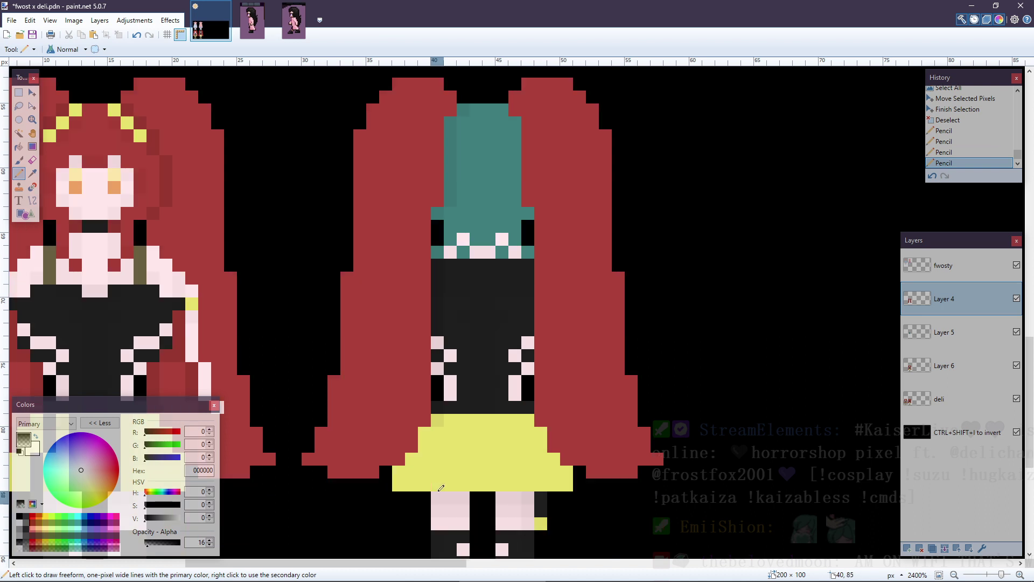
{"action": "left_click_drag", "start_coordinate": [428, 374], "coordinate": [427, 383]}
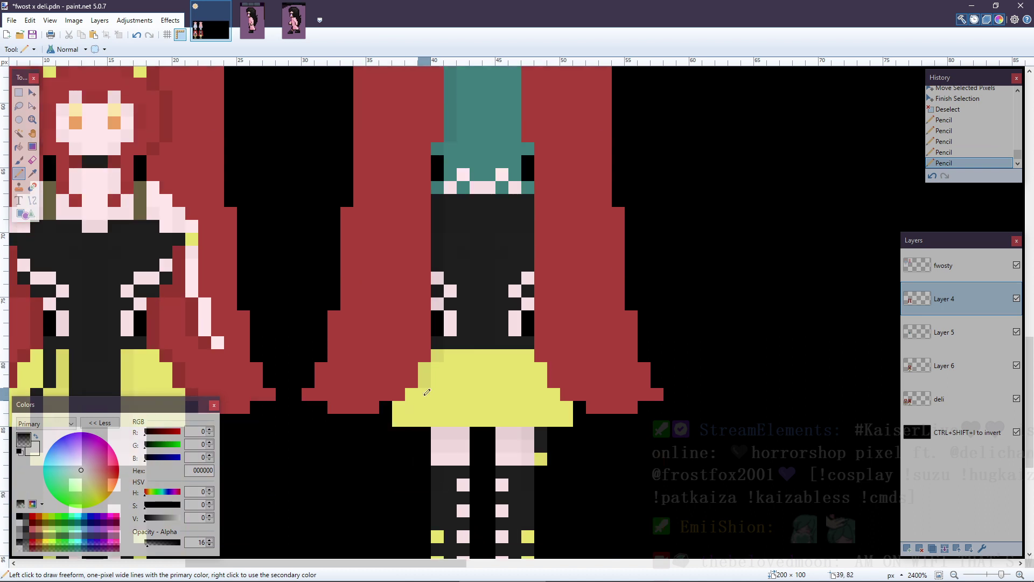
{"action": "left_click", "coordinate": [399, 407]}
{"action": "left_click", "coordinate": [530, 357]}
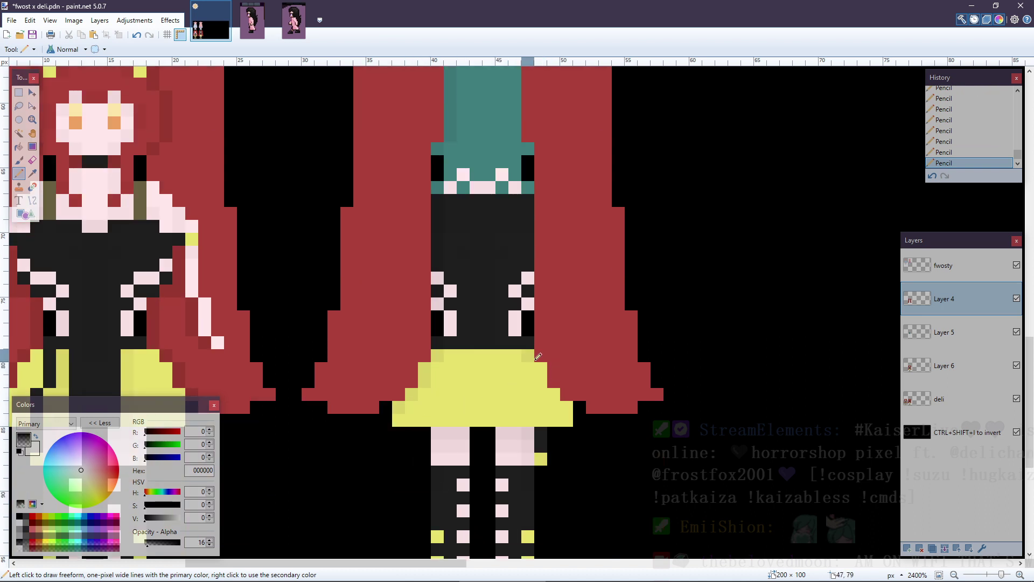
- Undo the shading strokes on the skirt and lower hair, back to the first strokes on the teal hair's edge
{"action": "key", "text": "ctrl+z"}
{"action": "key", "text": "ctrl+z"}
{"action": "key", "text": "ctrl+z"}
{"action": "key", "text": "ctrl+z"}
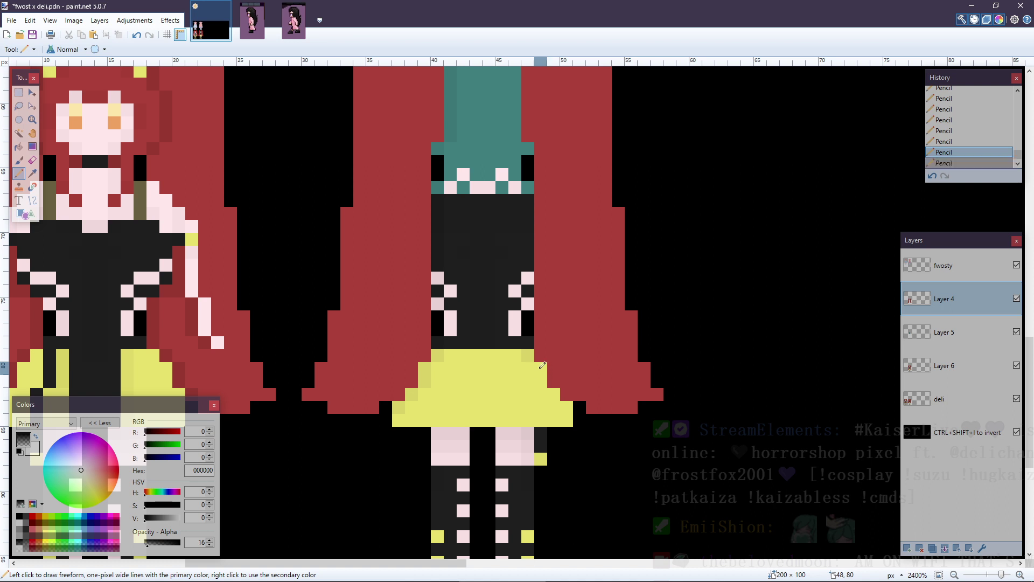
{"action": "key", "text": "ctrl+z"}
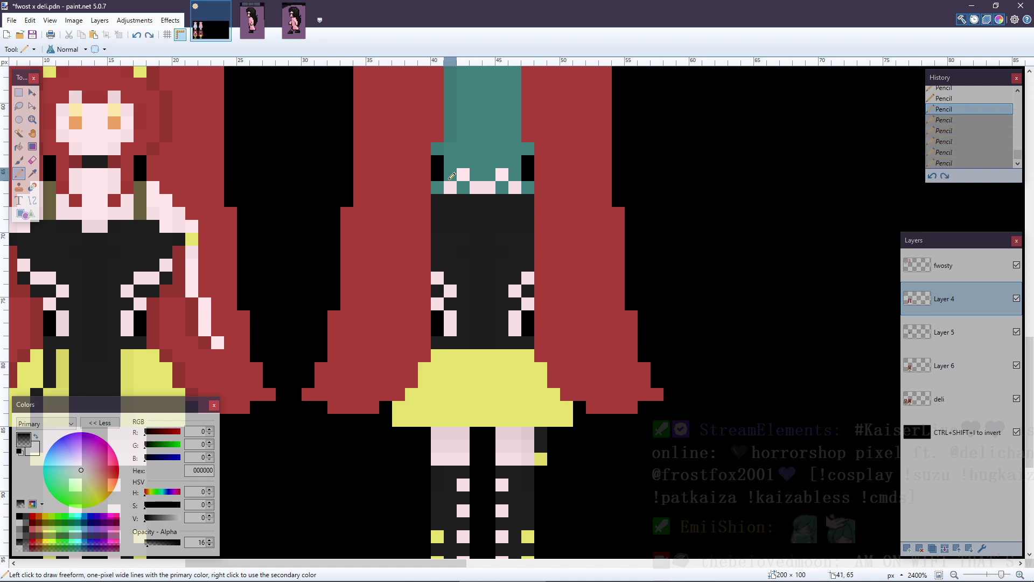
{"action": "key", "text": "ctrl+z"}
- Add translucent black shading at the lower edge of the back view's teal hair and down the black dress's side, comparing the last strokes
{"action": "left_click", "coordinate": [450, 173]}
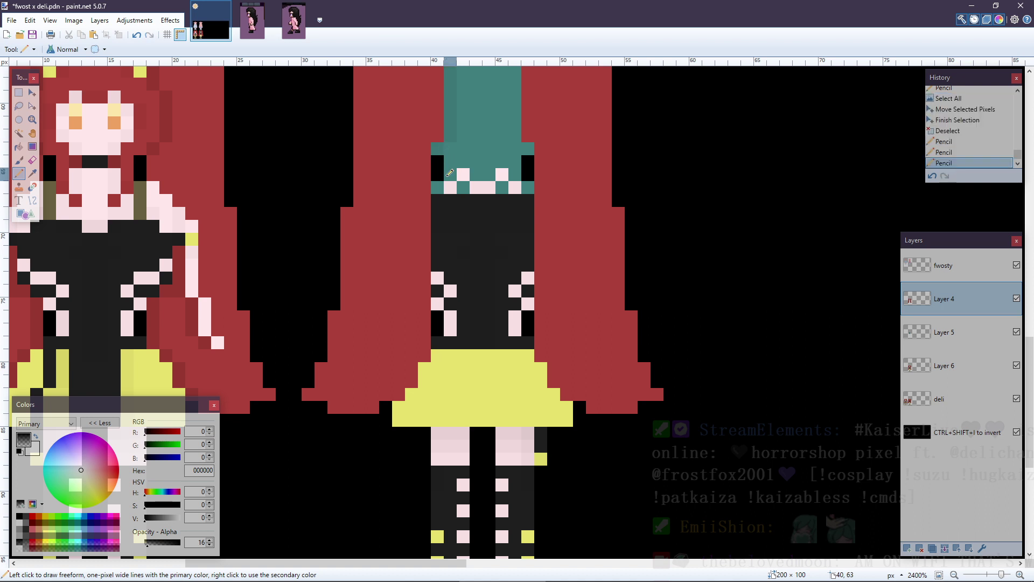
{"action": "left_click", "coordinate": [451, 291]}
{"action": "key", "text": "ctrl+z"}
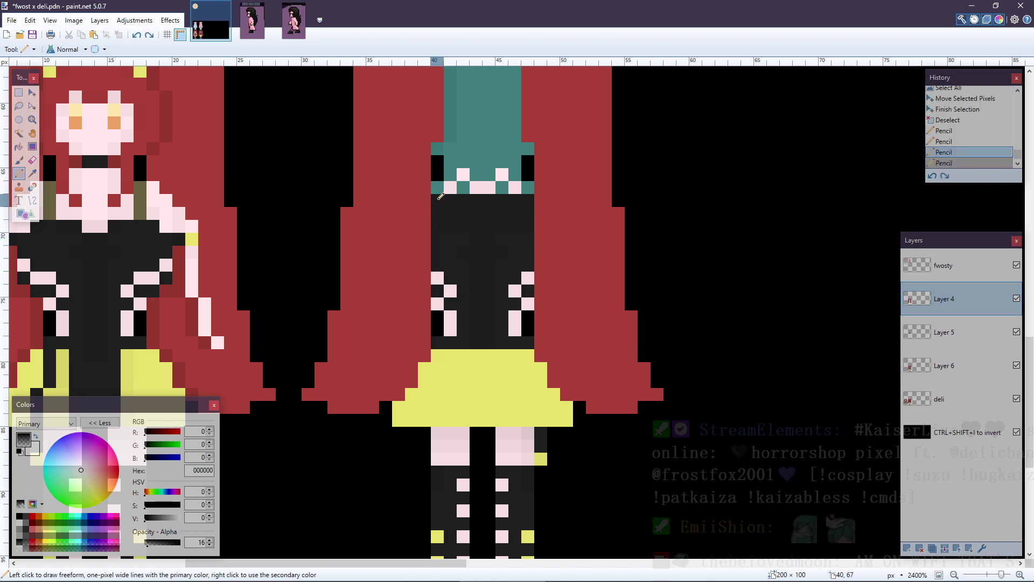
{"action": "key", "text": "ctrl+z"}
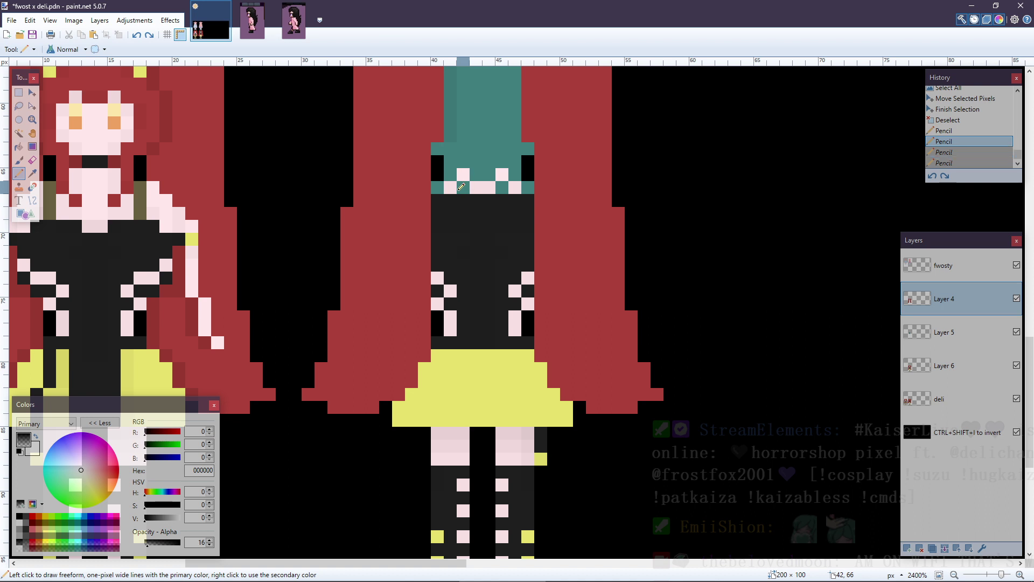
{"action": "key", "text": "ctrl+y"}
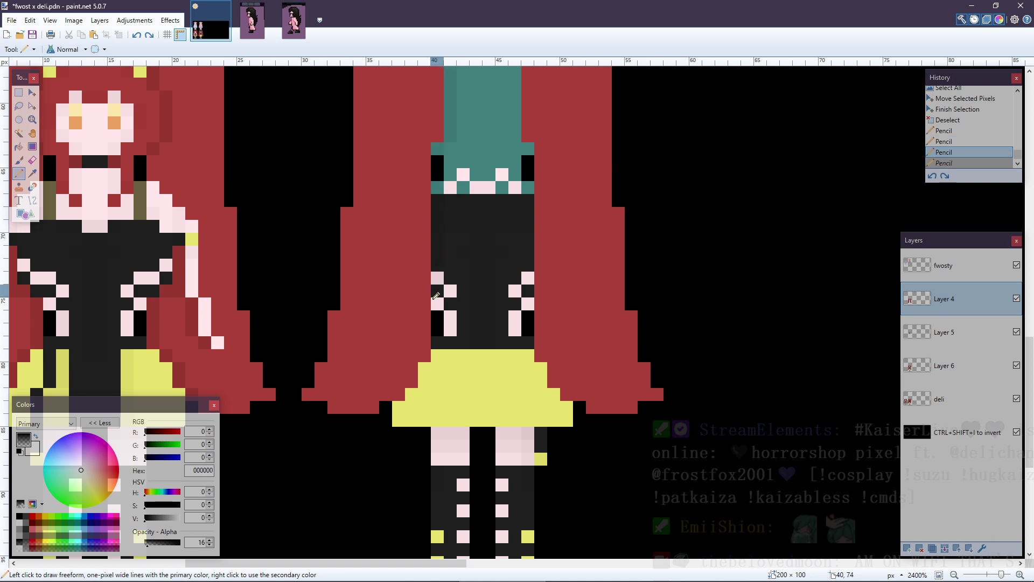
{"action": "key", "text": "ctrl+y"}
- Shade both stepped side edges of the back view's yellow skirt with the Pencil in black at opacity 16
{"action": "left_click", "coordinate": [431, 360]}
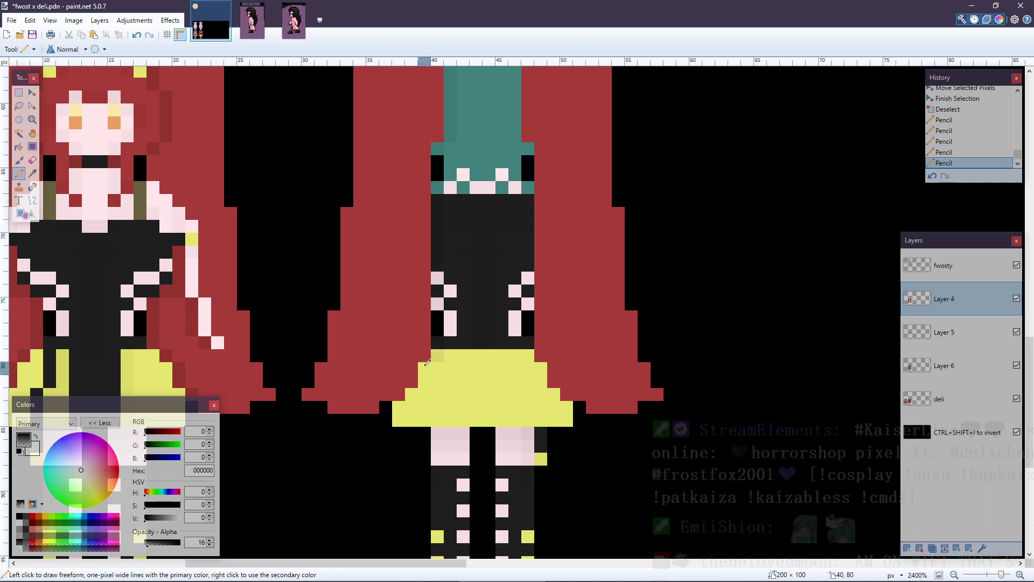
{"action": "left_click", "coordinate": [425, 367]}
{"action": "left_click", "coordinate": [429, 372]}
{"action": "key", "text": "ctrl+z"}
{"action": "left_click", "coordinate": [425, 380]}
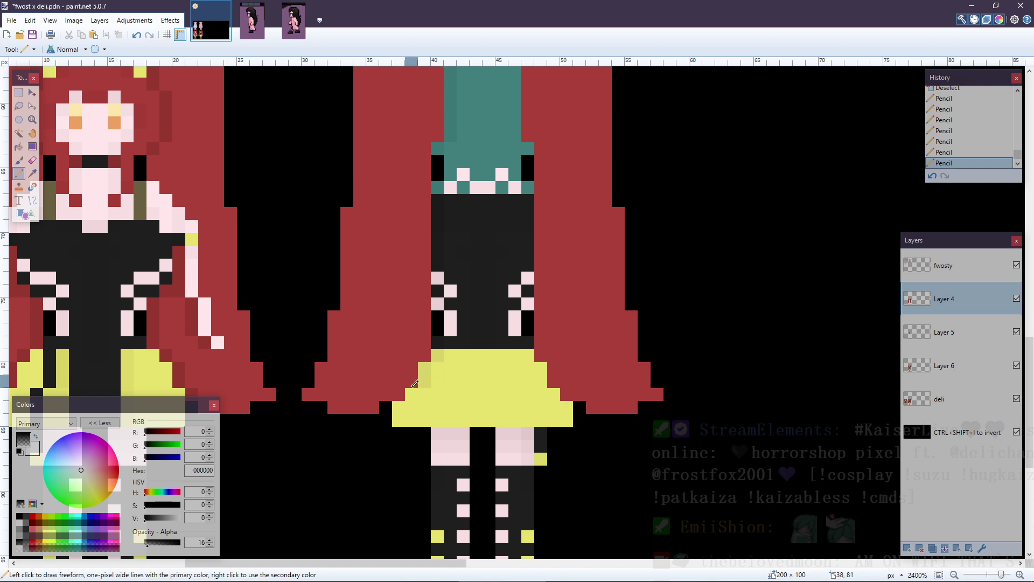
{"action": "left_click", "coordinate": [412, 393]}
{"action": "left_click", "coordinate": [399, 406]}
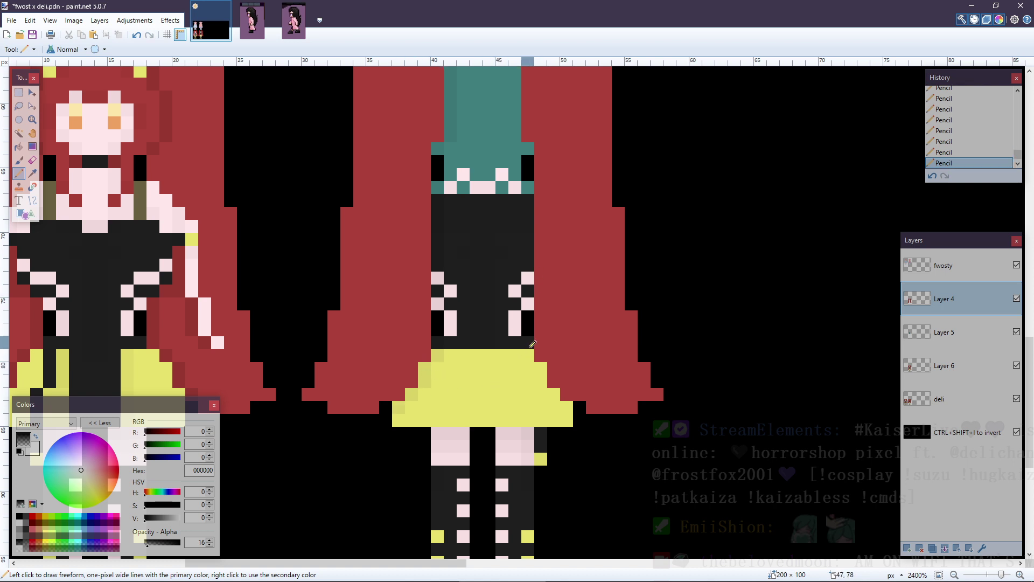
{"action": "left_click", "coordinate": [554, 393]}
{"action": "left_click", "coordinate": [566, 406]}
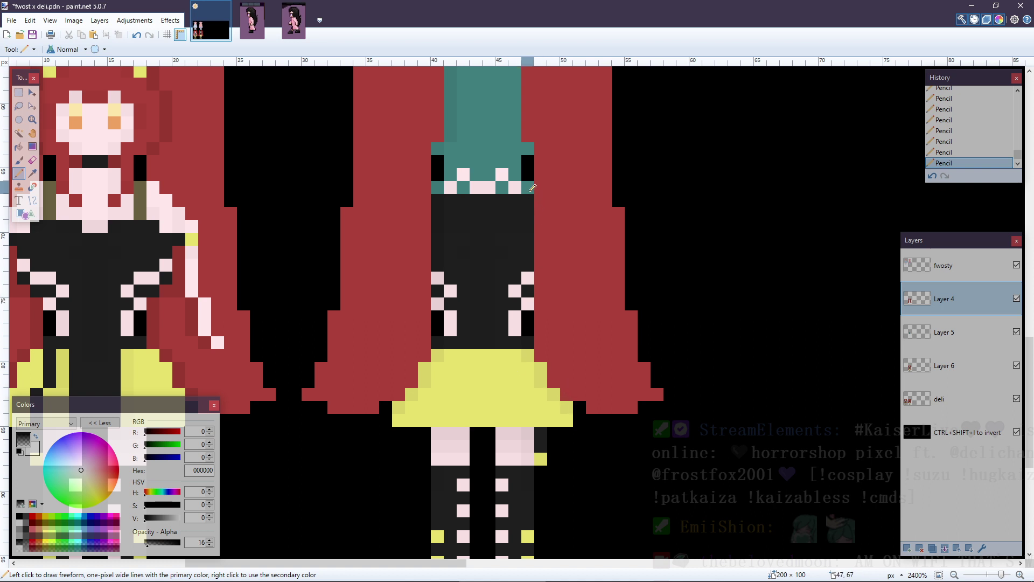
- Examine the back view's shading against the front view and the pink-haired character above
{"action": "left_click_drag", "start_coordinate": [539, 156], "coordinate": [545, 349]}
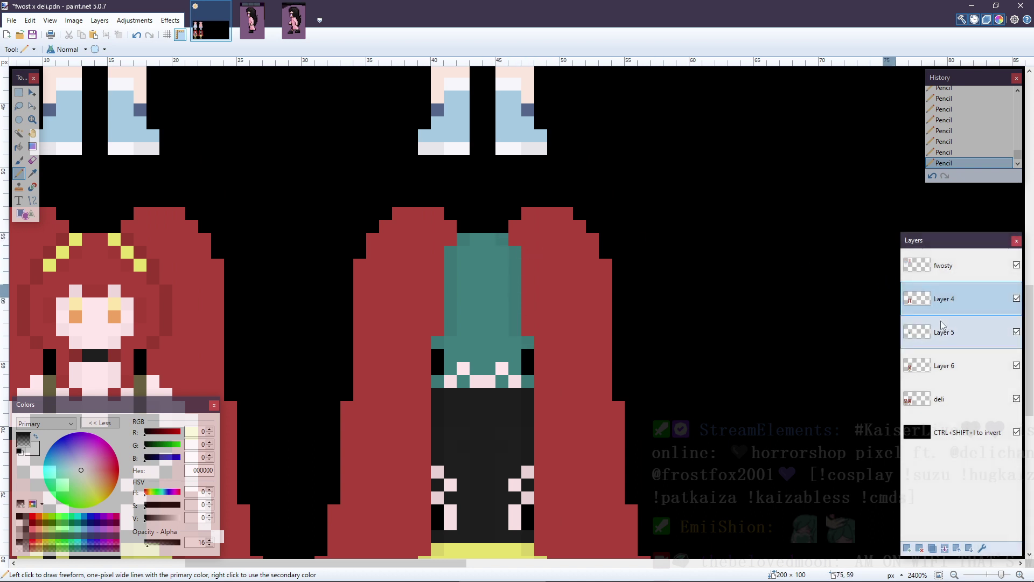
{"action": "scroll", "coordinate": [393, 330], "scroll_direction": "down", "scroll_amount": 3}
{"action": "scroll", "coordinate": [385, 327], "scroll_direction": "up", "scroll_amount": 3}
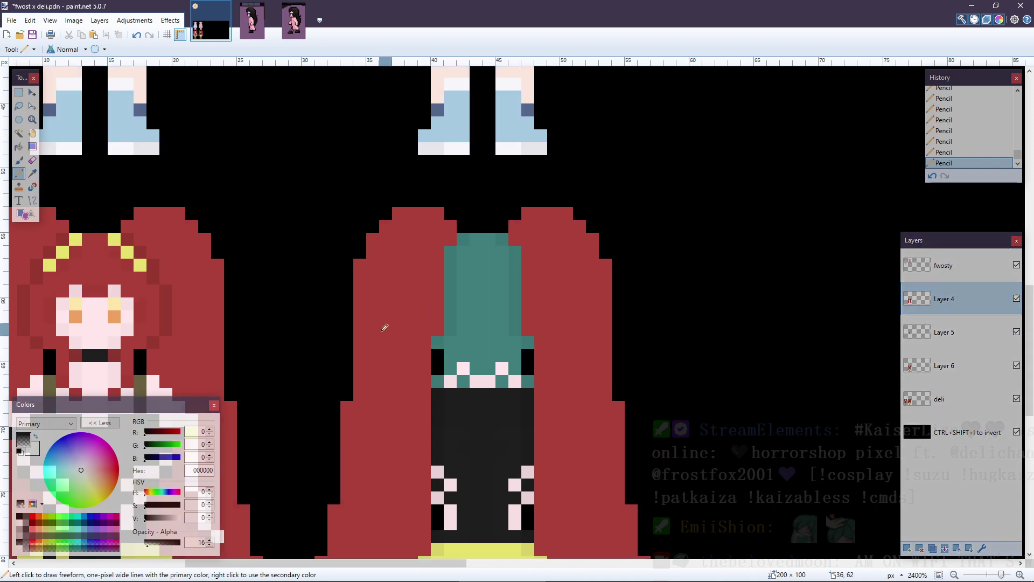
{"action": "scroll", "coordinate": [384, 327], "scroll_direction": "down", "scroll_amount": 2}
{"action": "scroll", "coordinate": [385, 326], "scroll_direction": "down", "scroll_amount": 4, "text": "ctrl"}
{"action": "scroll", "coordinate": [384, 327], "scroll_direction": "up", "scroll_amount": 2, "text": "ctrl"}
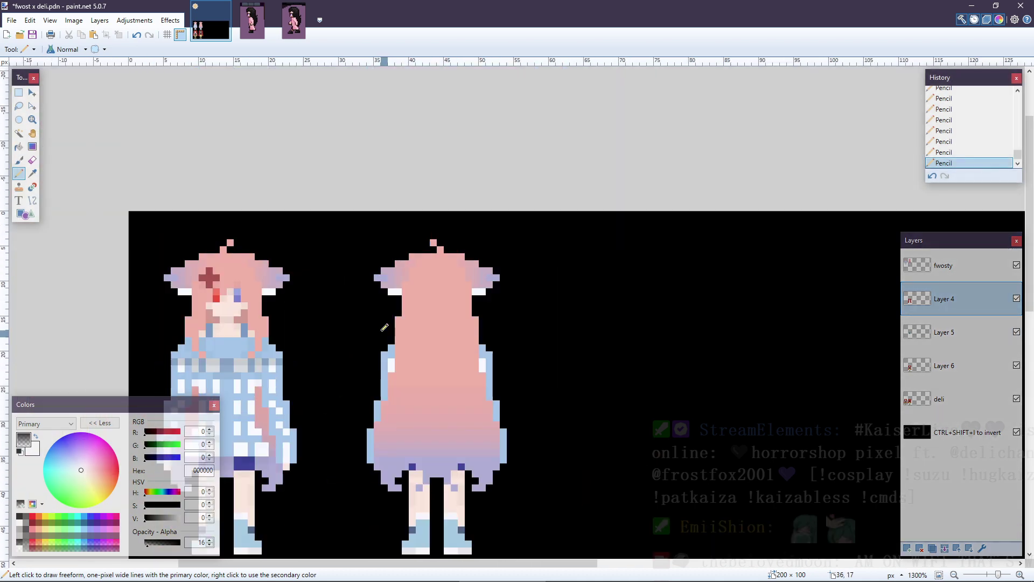
{"action": "scroll", "coordinate": [385, 327], "scroll_direction": "down", "scroll_amount": 3}
{"action": "scroll", "coordinate": [384, 327], "scroll_direction": "up", "scroll_amount": 2}
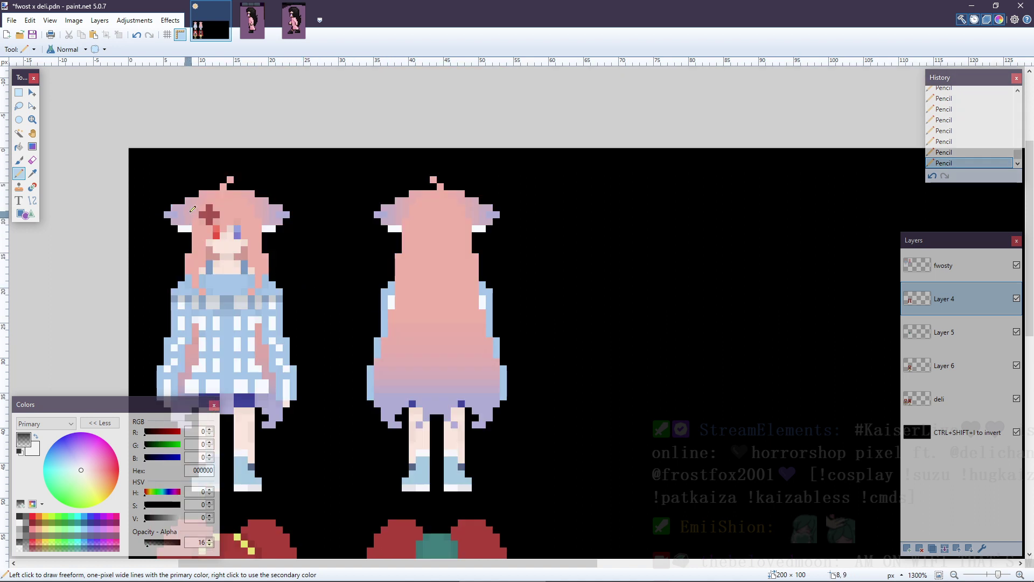
{"action": "scroll", "coordinate": [334, 277], "scroll_direction": "down", "scroll_amount": 5}
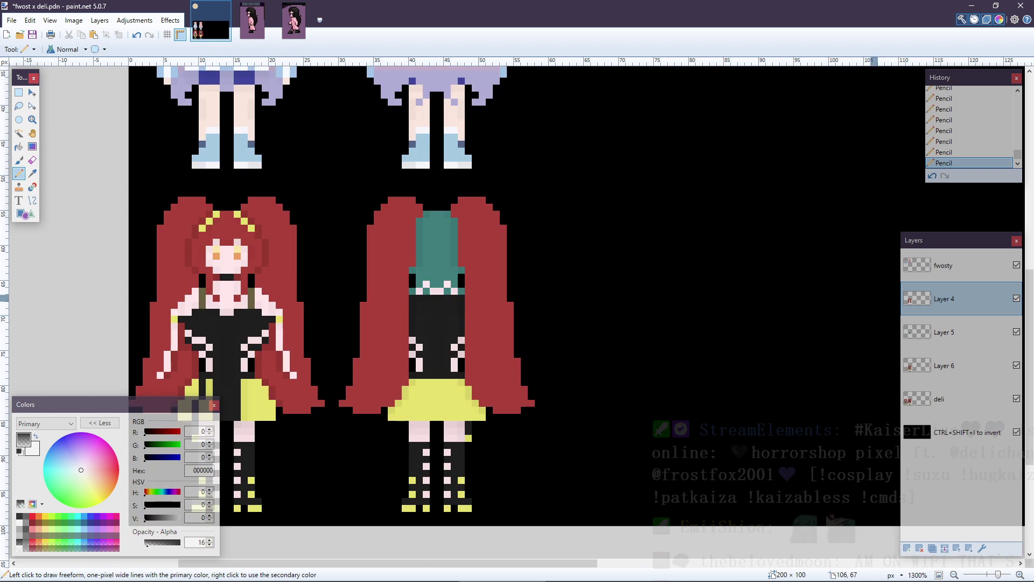
- On Layer 5, sample the ponytail red AC4139 as the secondary color and fill the back view's teal hair with it
{"action": "left_click", "coordinate": [935, 344]}
{"action": "key", "text": "f"}
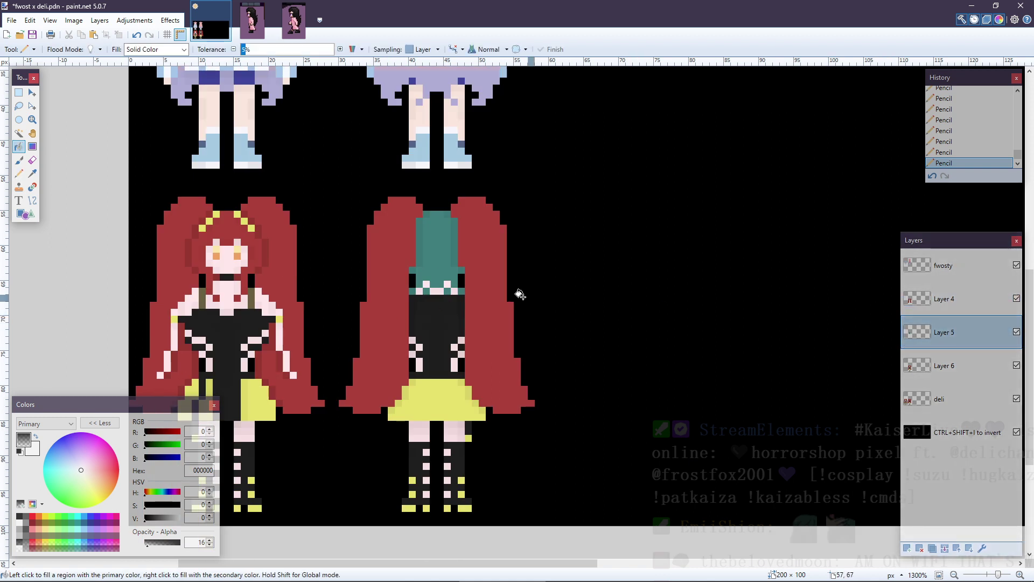
{"action": "key", "text": "k"}
{"action": "right_click", "coordinate": [482, 276]}
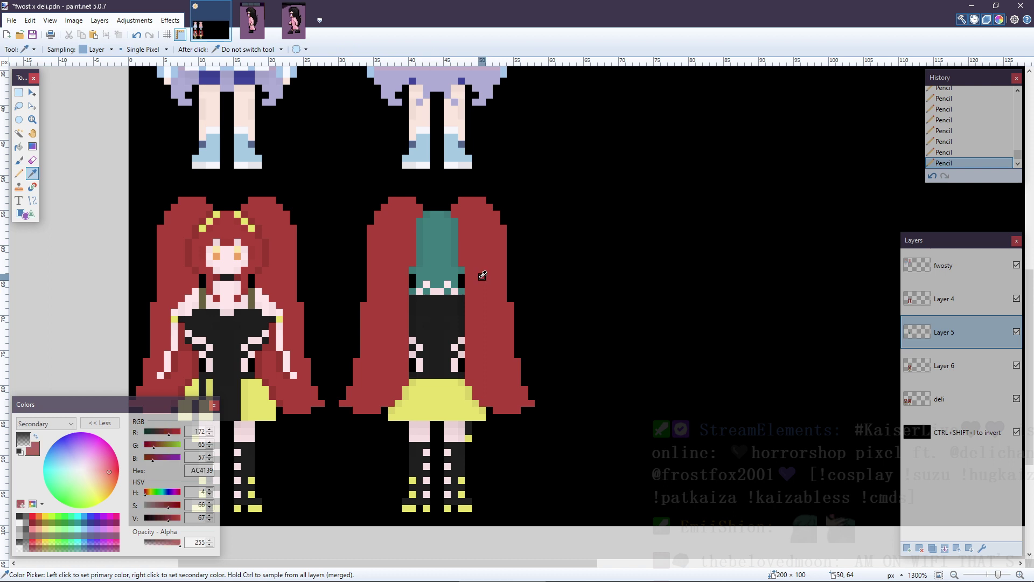
{"action": "key", "text": "f"}
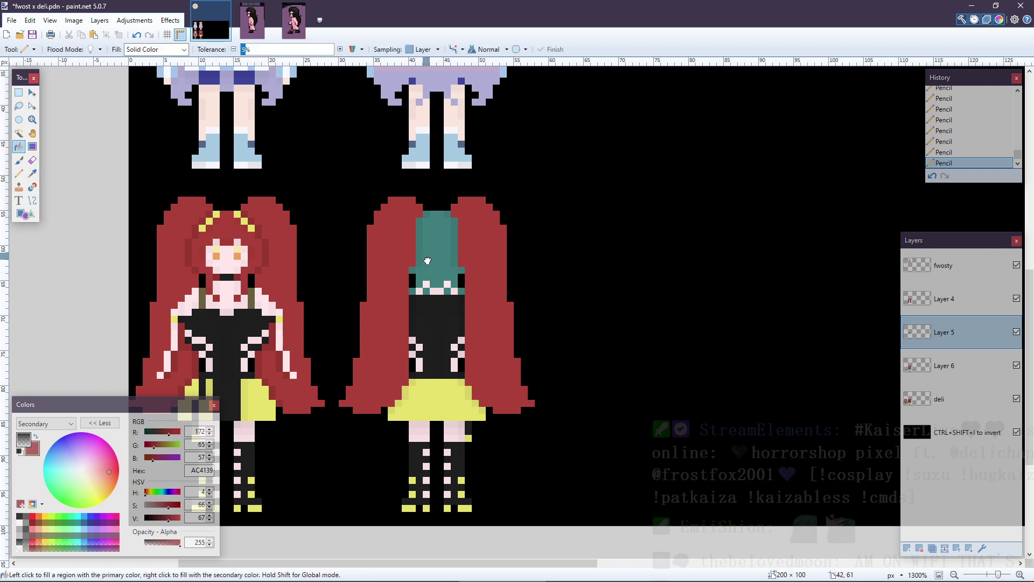
{"action": "right_click", "coordinate": [427, 261]}
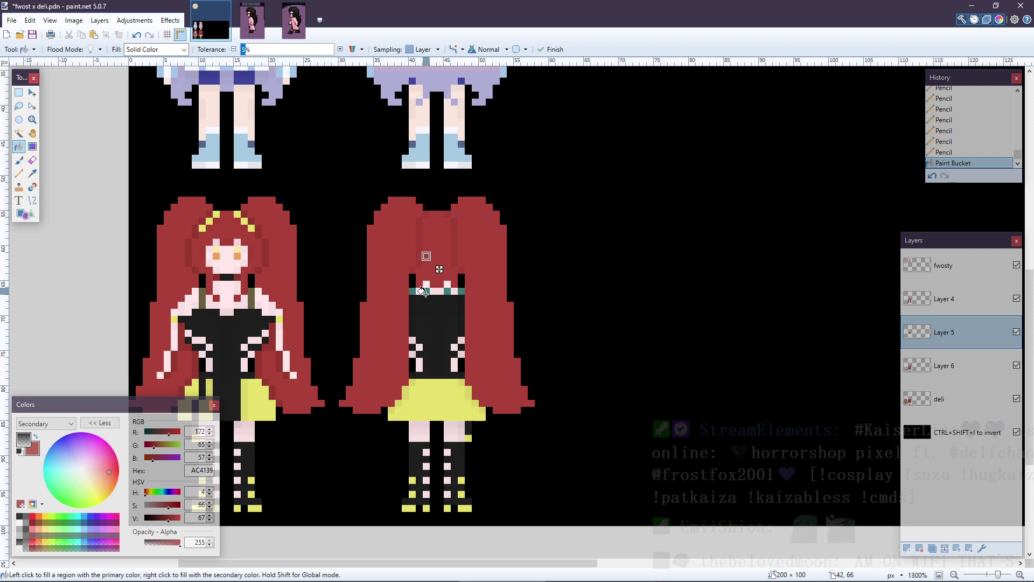
- Check the red-filled hair up close by temporarily hiding Layer 4, and show the layer again
{"action": "scroll", "coordinate": [426, 280], "scroll_direction": "up", "scroll_amount": 5}
{"action": "scroll", "coordinate": [431, 324], "scroll_direction": "down", "scroll_amount": 3}
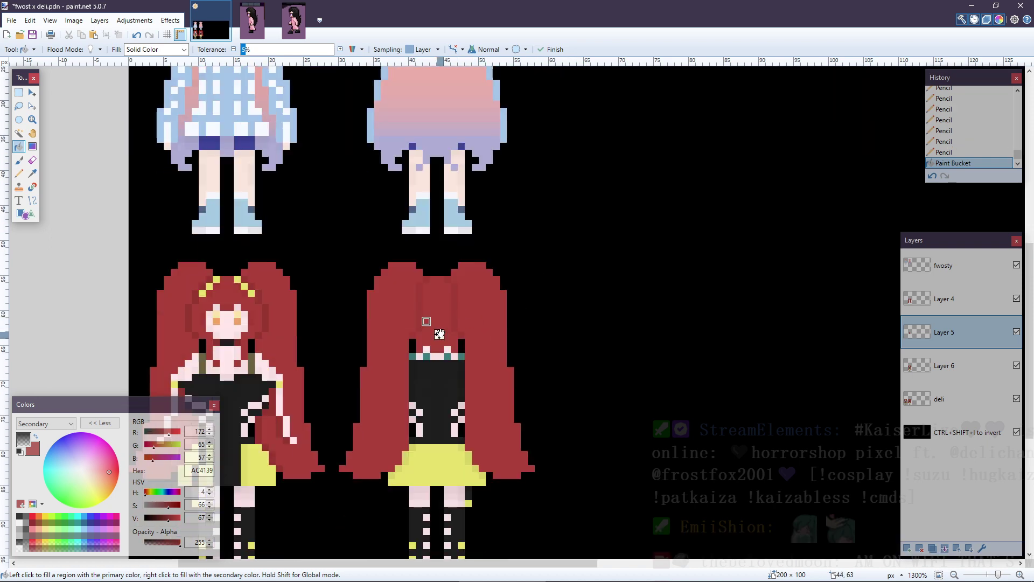
{"action": "scroll", "coordinate": [433, 328], "scroll_direction": "up", "scroll_amount": 4, "text": "ctrl"}
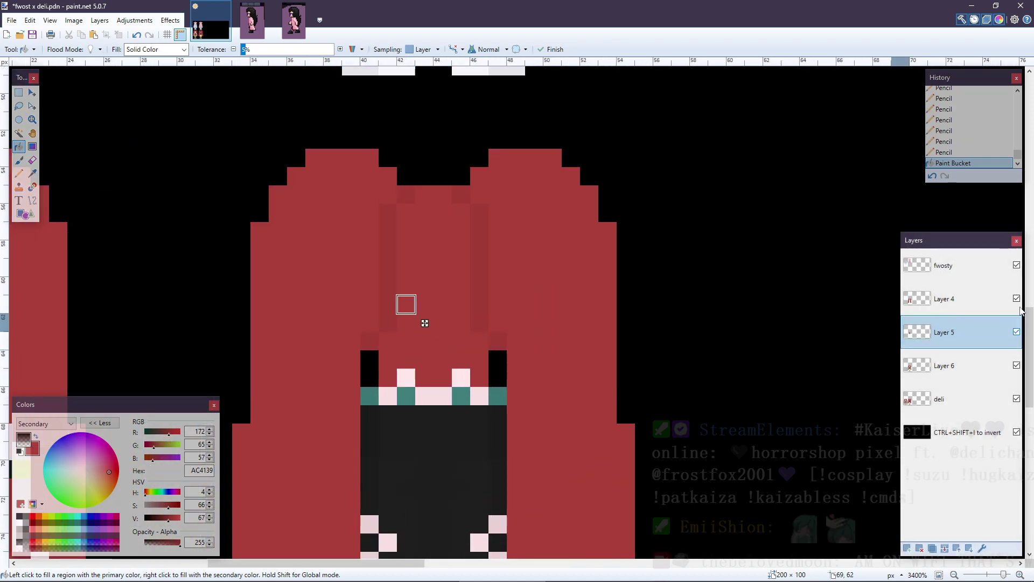
{"action": "left_click", "coordinate": [1017, 298]}
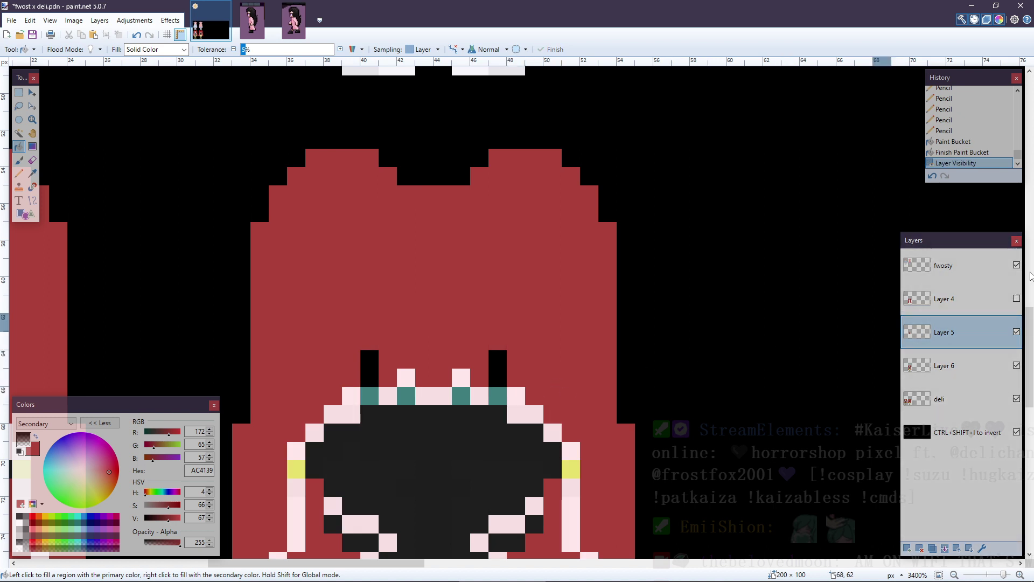
{"action": "left_click", "coordinate": [1016, 299]}
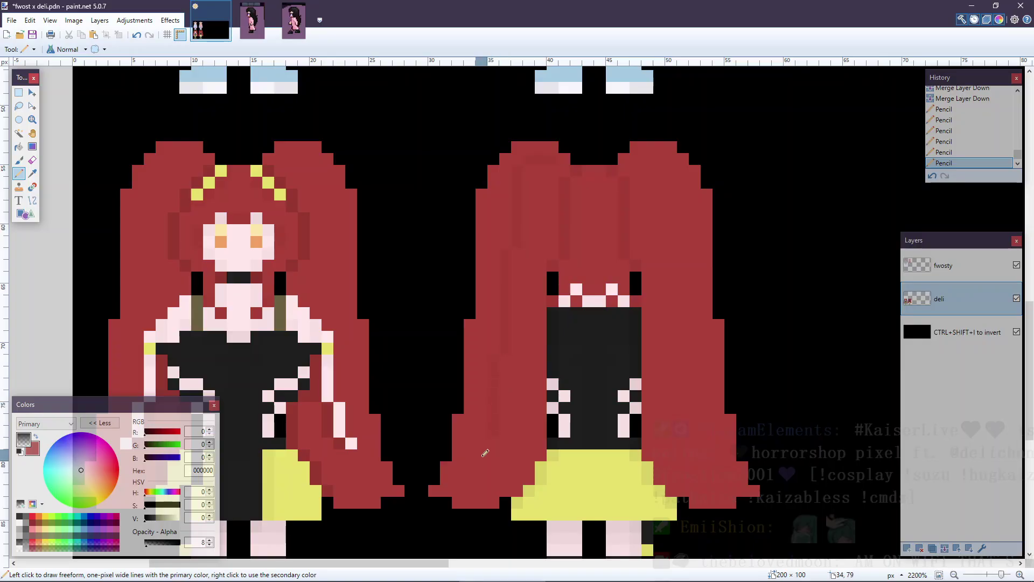
- On the deli layer, shade the lower strands of the back view's left ponytail in black at opacity 8 and recheck the latest right-ponytail stroke
{"action": "left_click", "coordinate": [485, 452]}
{"action": "left_click", "coordinate": [495, 435]}
{"action": "left_click", "coordinate": [491, 452]}
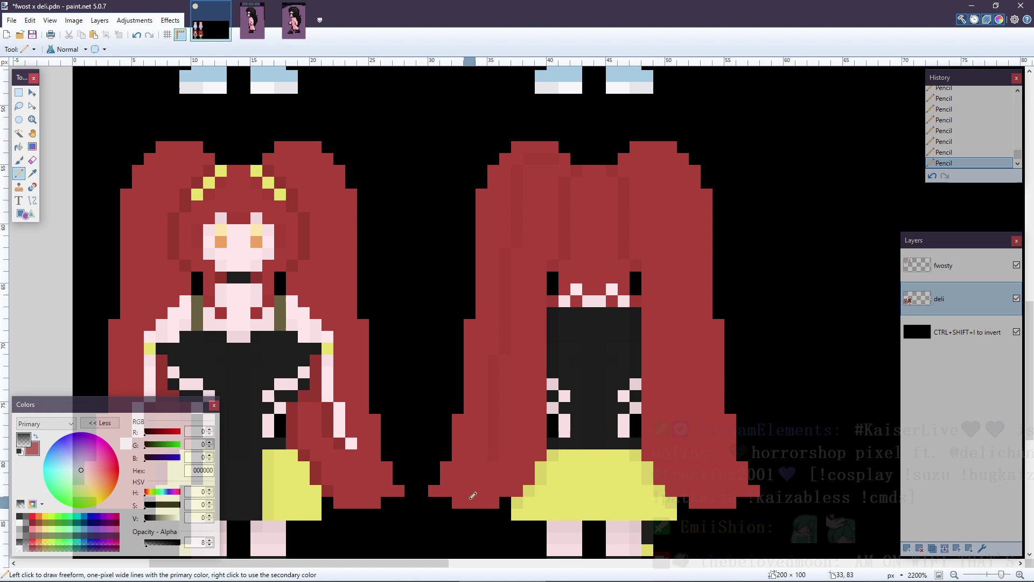
{"action": "left_click", "coordinate": [482, 462]}
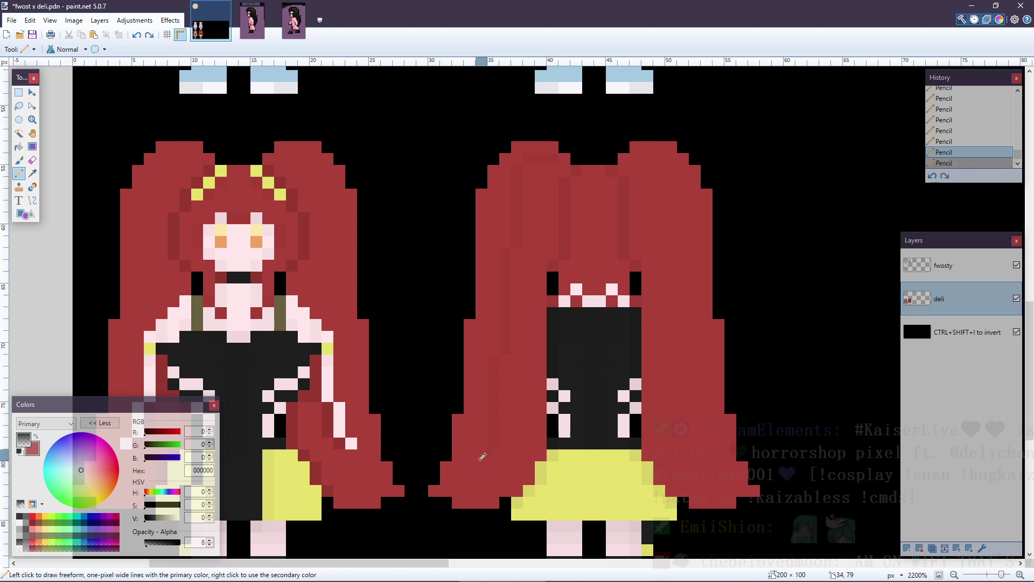
{"action": "left_click", "coordinate": [464, 486]}
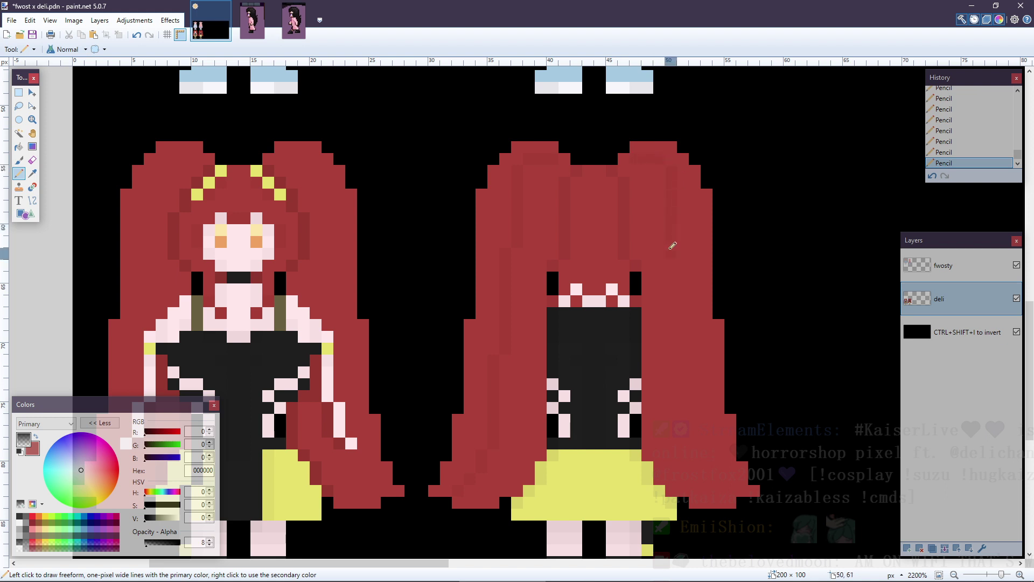
{"action": "key", "text": "ctrl+z"}
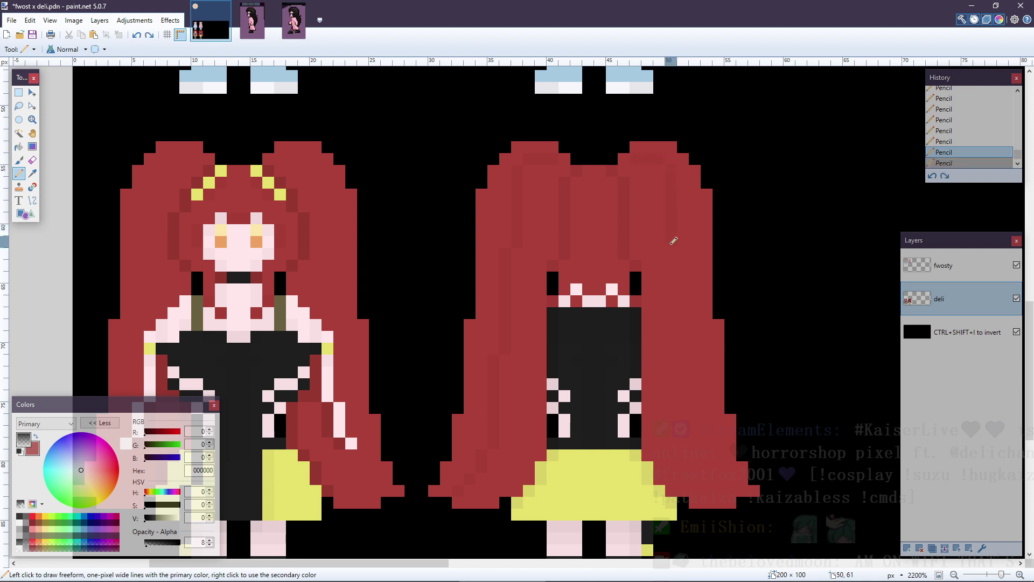
{"action": "key", "text": "ctrl+y"}
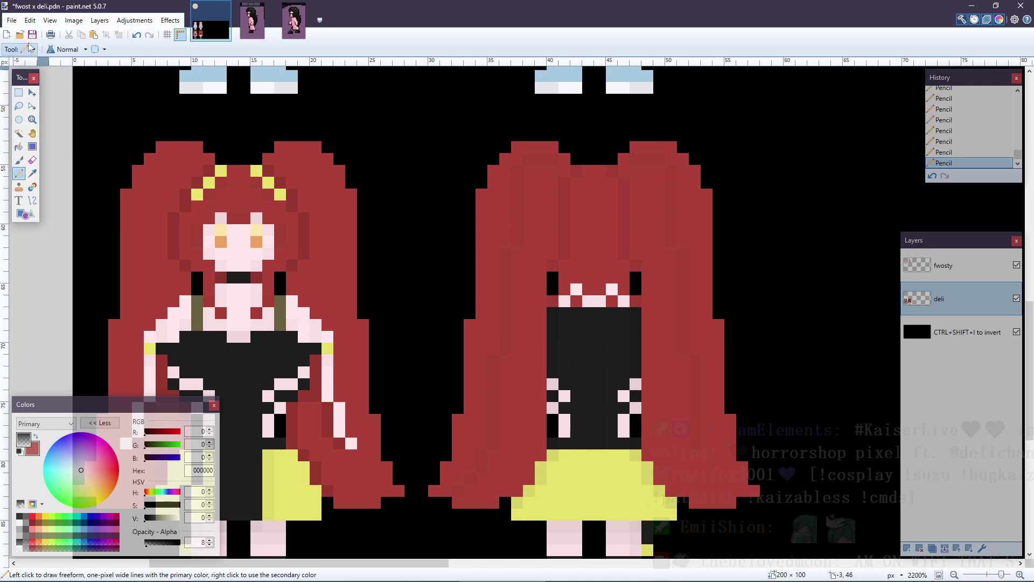
- Open the recent file vtuber horrorshop pixel.pdn
{"action": "left_click", "coordinate": [15, 22]}
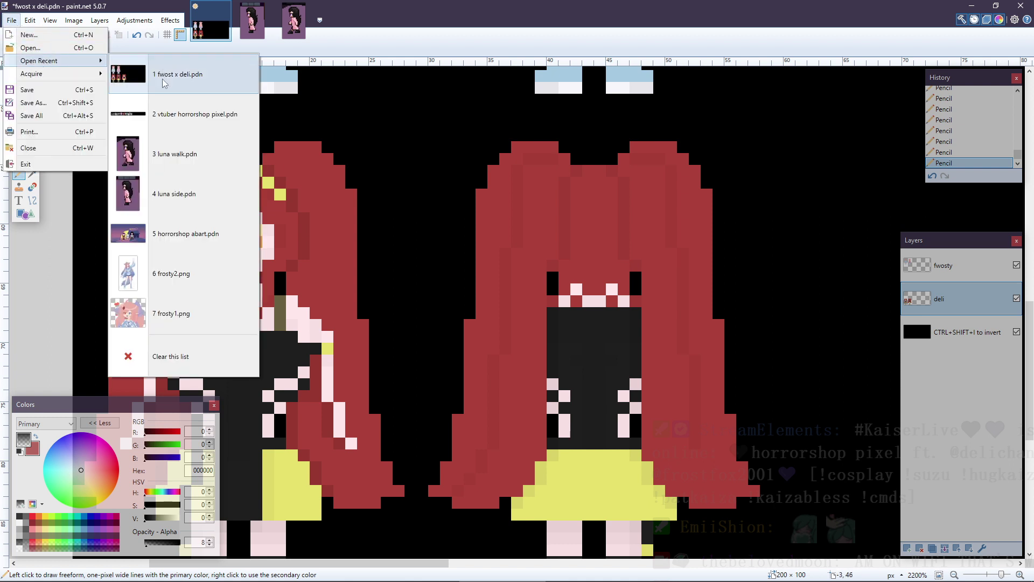
{"action": "left_click", "coordinate": [172, 99]}
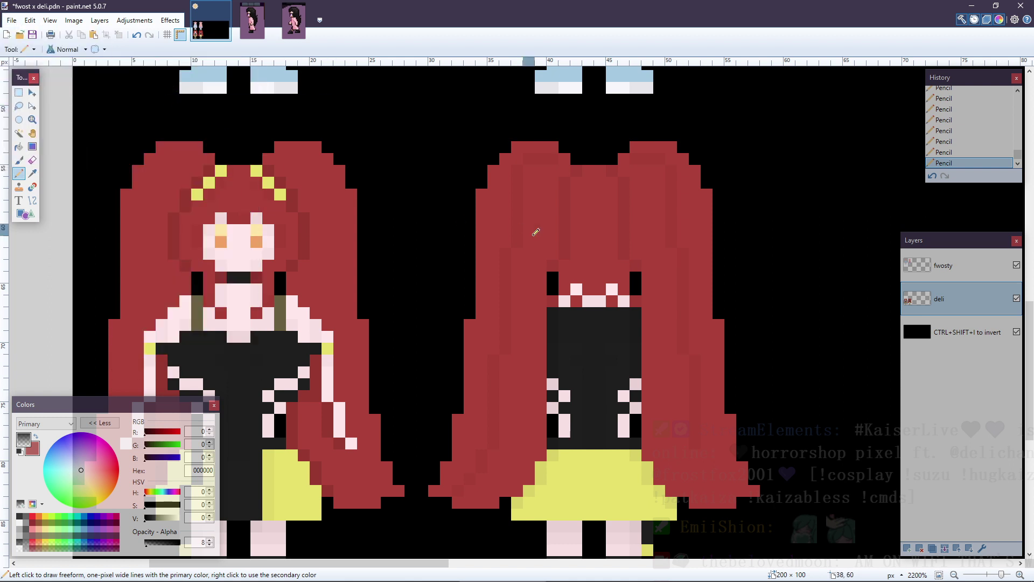
{"action": "left_click", "coordinate": [15, 21]}
{"action": "mouse_move", "coordinate": [61, 62]}
{"action": "left_click", "coordinate": [170, 113]}
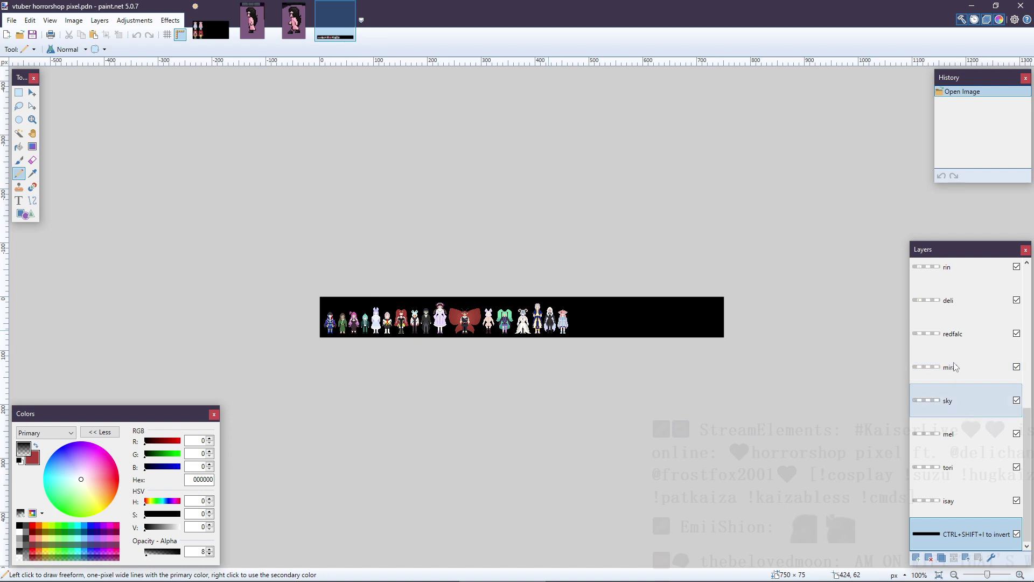
- Select the deli layer and examine the red-haired character's original front view up close
{"action": "left_click", "coordinate": [957, 310]}
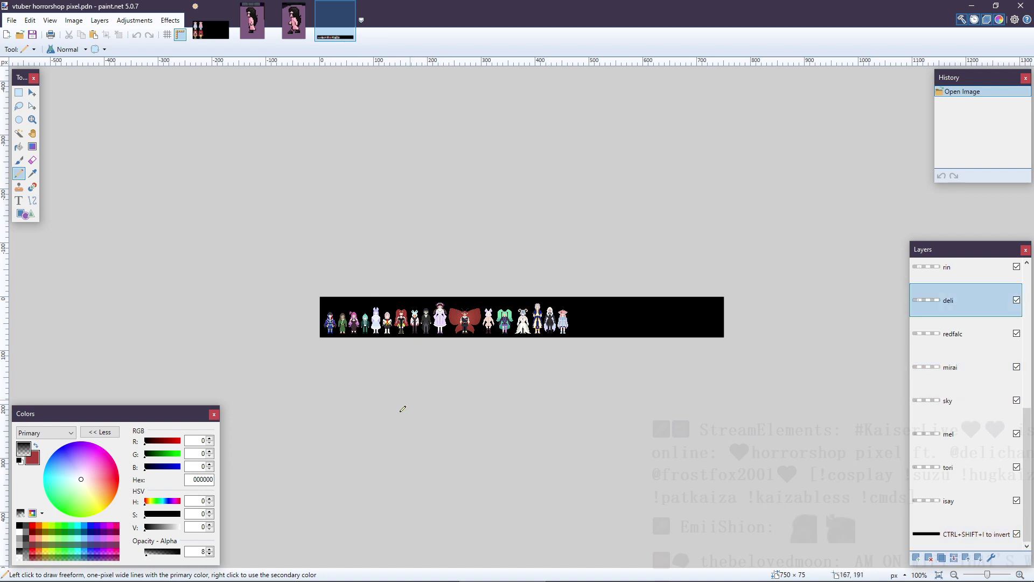
{"action": "scroll", "coordinate": [401, 327], "scroll_direction": "up", "scroll_amount": 7}
{"action": "scroll", "coordinate": [400, 327], "scroll_direction": "up", "scroll_amount": 3}
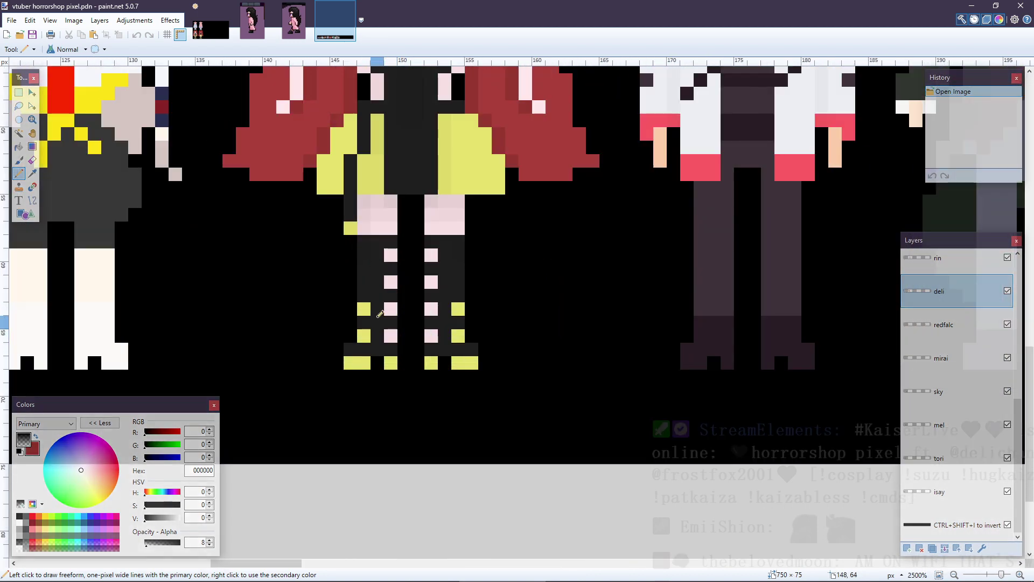
{"action": "scroll", "coordinate": [345, 285], "scroll_direction": "up", "scroll_amount": 3}
{"action": "scroll", "coordinate": [306, 254], "scroll_direction": "up", "scroll_amount": 3}
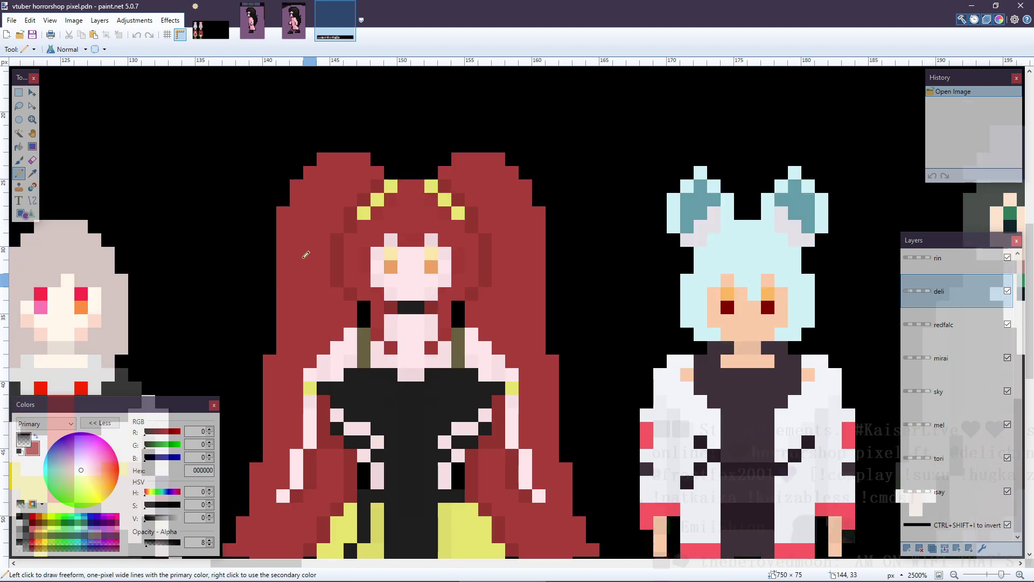
- Return to fwost x deli.pdn and rework the inner strand shading on the lower part of the back view's left ponytail
{"action": "left_click", "coordinate": [210, 22]}
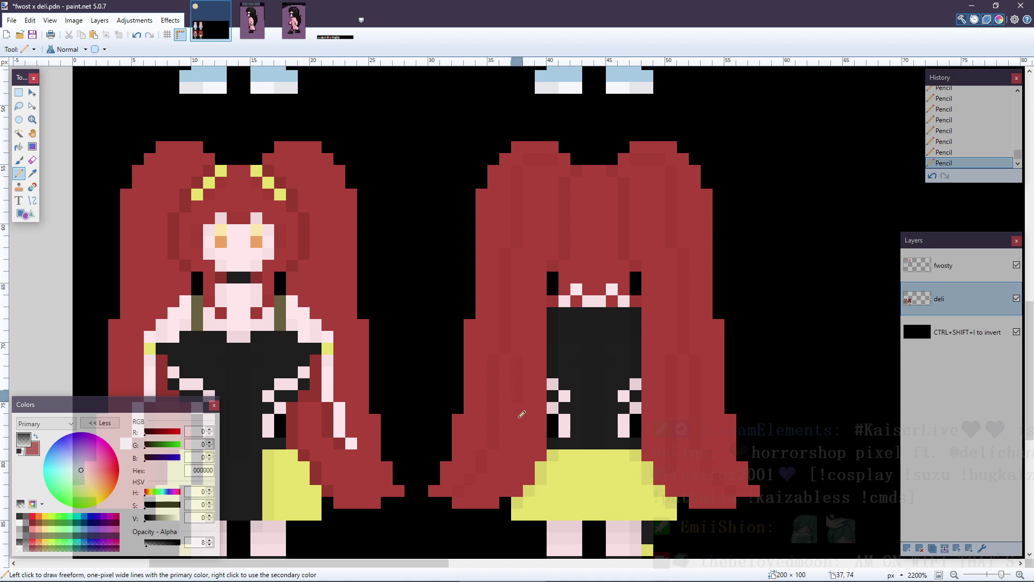
{"action": "key", "text": "ctrl+z"}
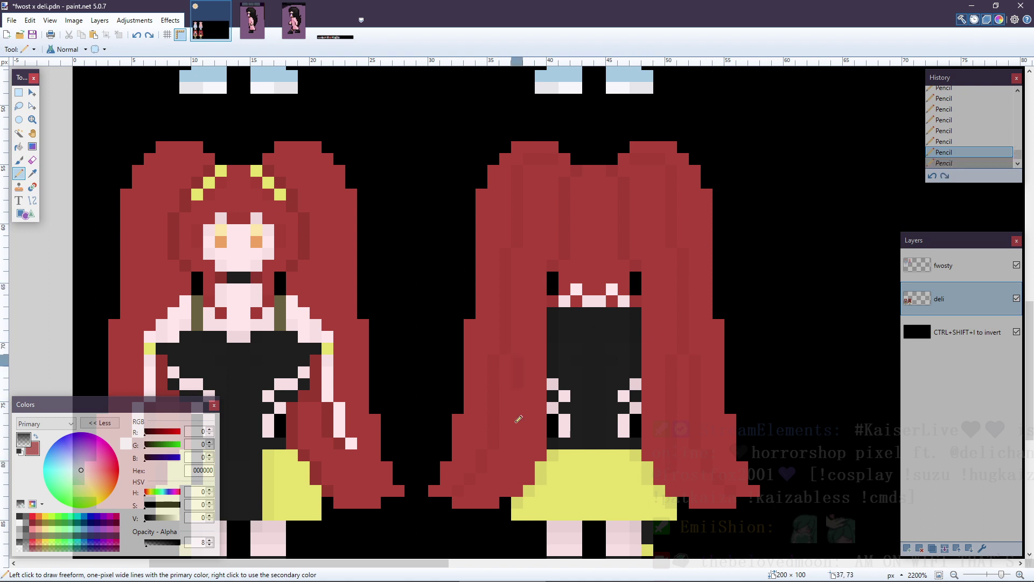
{"action": "left_click", "coordinate": [520, 459]}
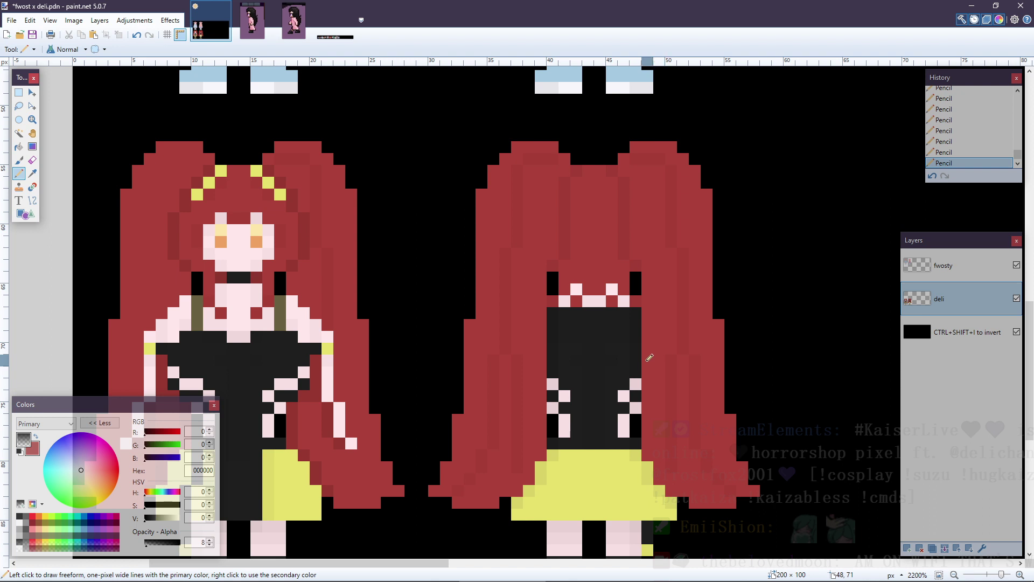
- Add a new layer above deli and draw a yellow horizontal guide line between the right ponytails of the red-haired back and front views
{"action": "key", "text": "ctrl+shift+n"}
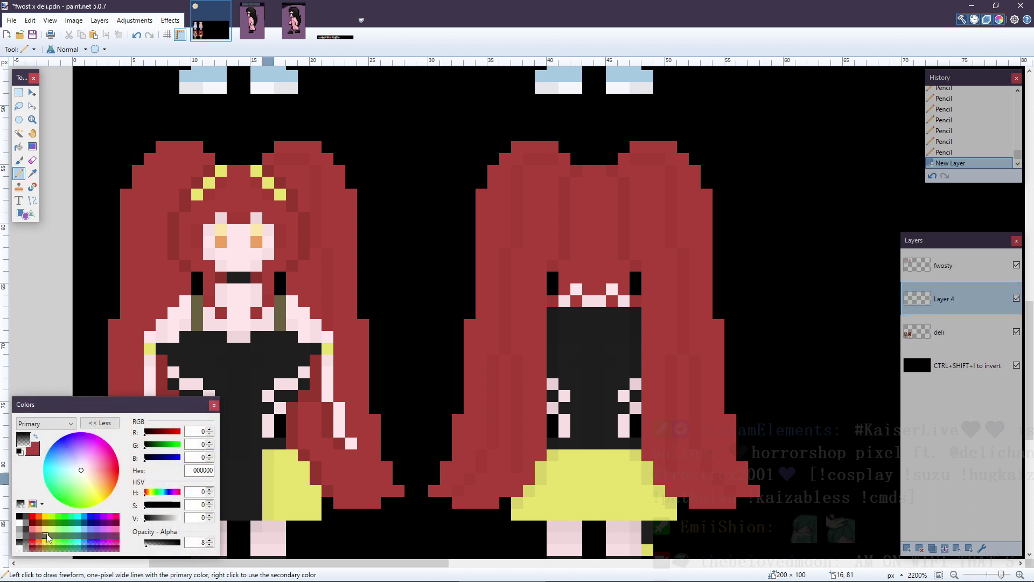
{"action": "right_click", "coordinate": [45, 534]}
{"action": "right_click", "coordinate": [659, 359]}
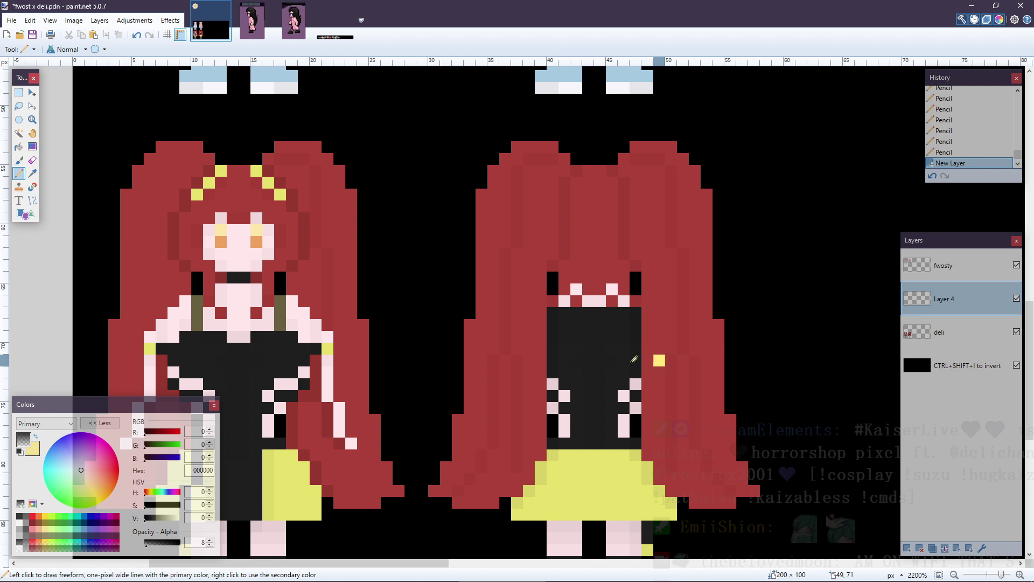
{"action": "left_click_drag", "start_coordinate": [634, 359], "coordinate": [373, 360]}
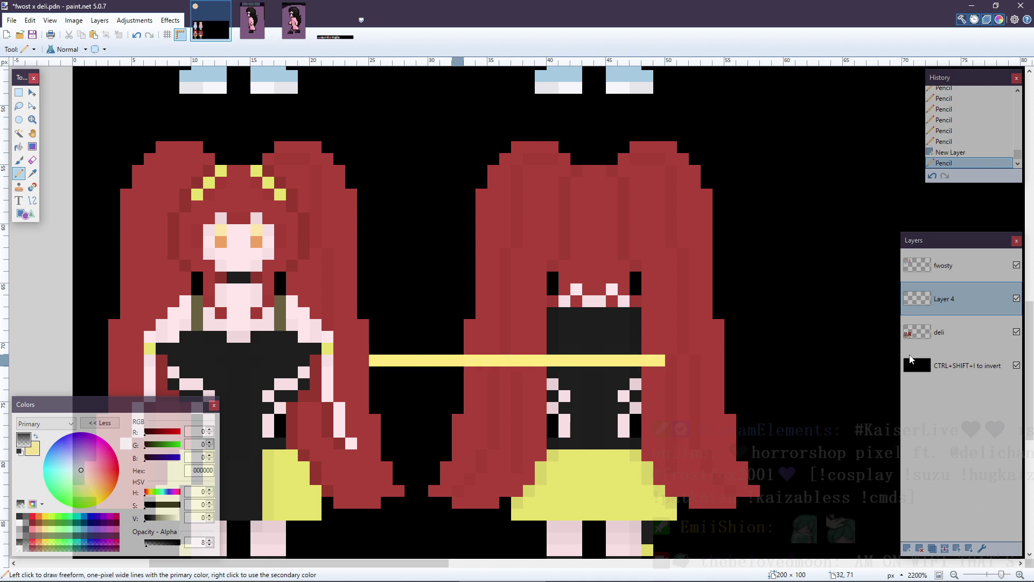
- On the deli layer, shade the lower strands of the front view's right ponytail in black at opacity 8 and recheck the latest stroke
{"action": "left_click", "coordinate": [975, 329]}
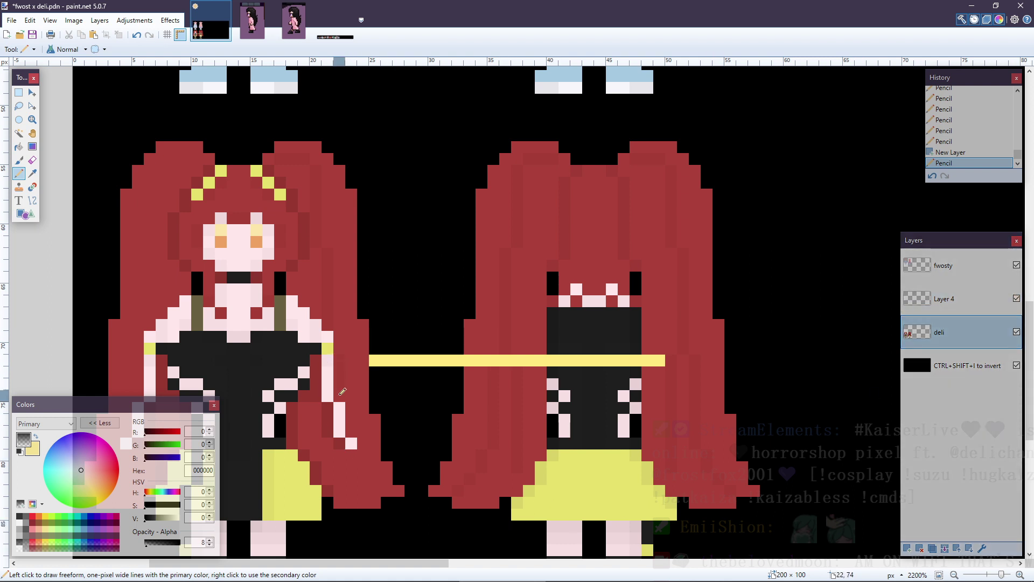
{"action": "left_click", "coordinate": [380, 358]}
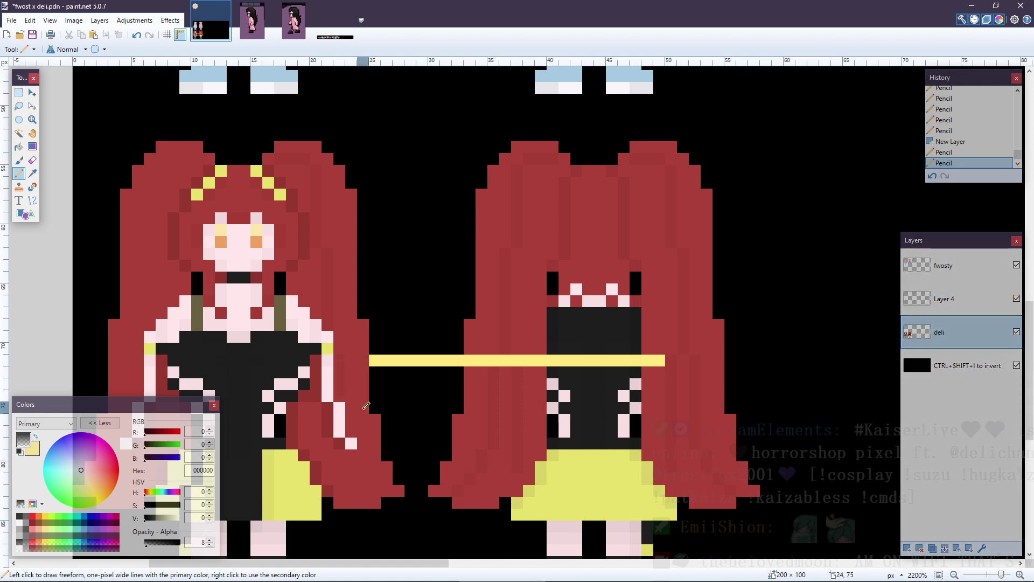
{"action": "left_click", "coordinate": [351, 461]}
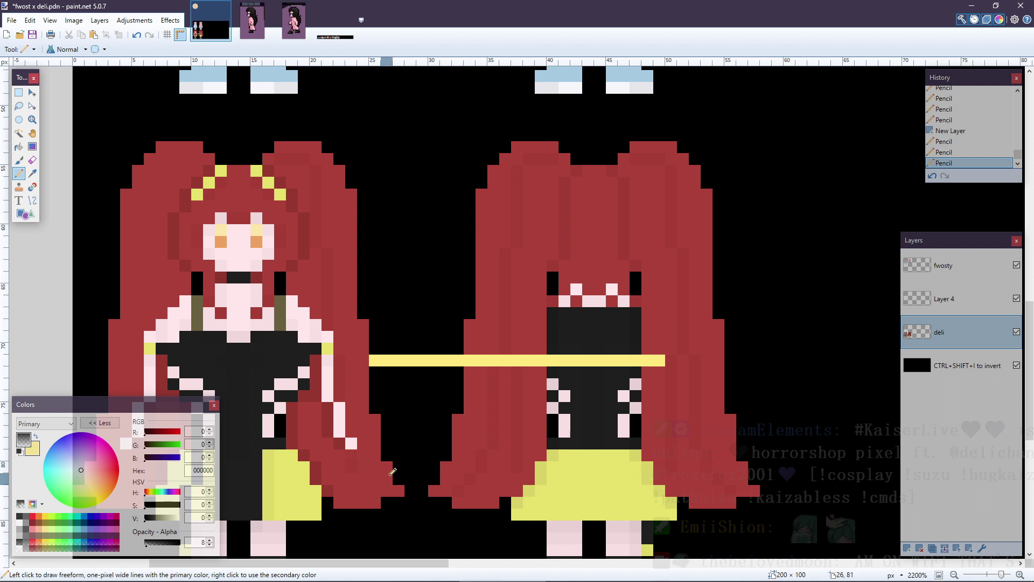
{"action": "left_click", "coordinate": [363, 473]}
{"action": "left_click", "coordinate": [345, 437]}
{"action": "left_click", "coordinate": [372, 434]}
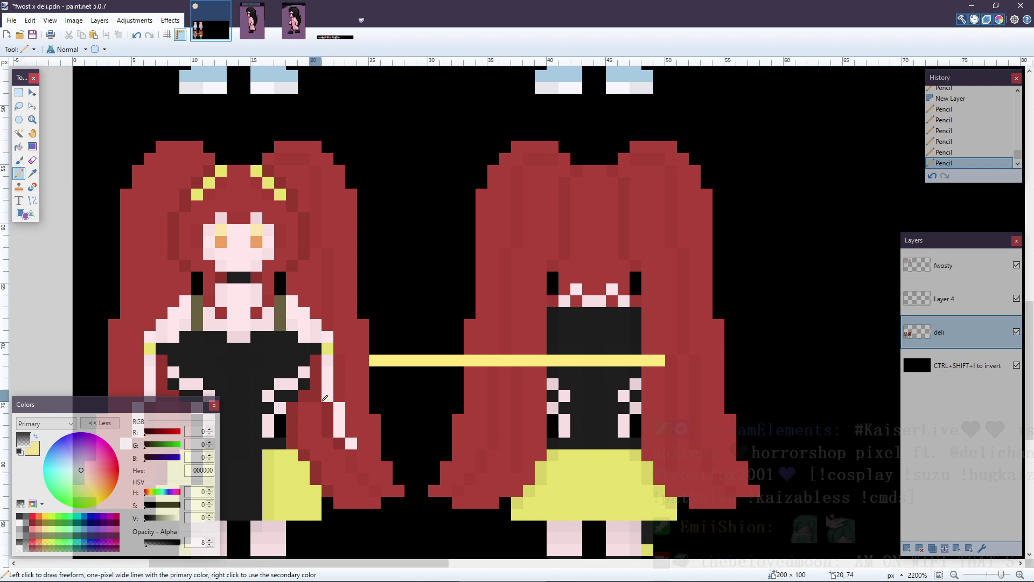
{"action": "left_click", "coordinate": [319, 444]}
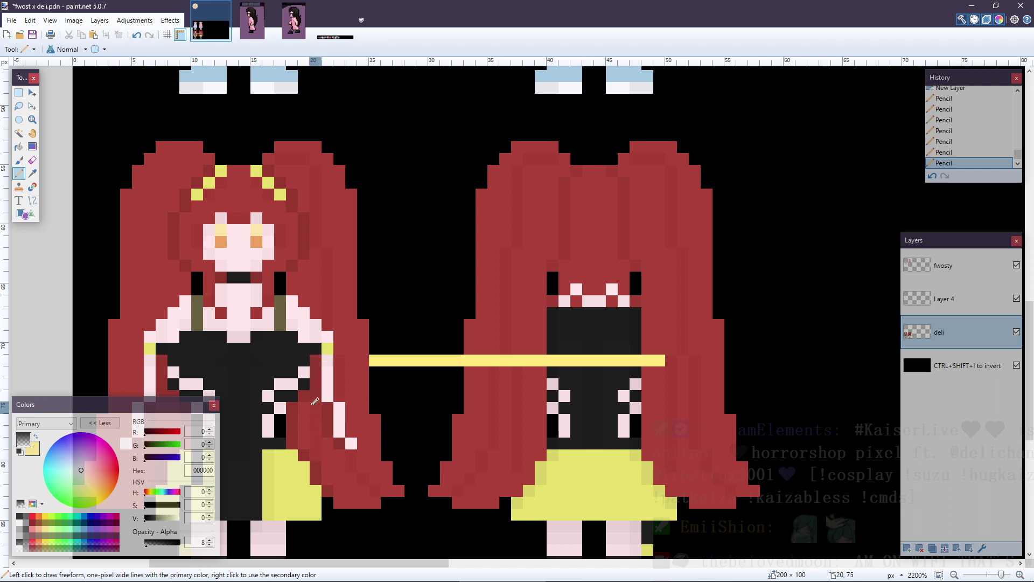
{"action": "key", "text": "ctrl+z"}
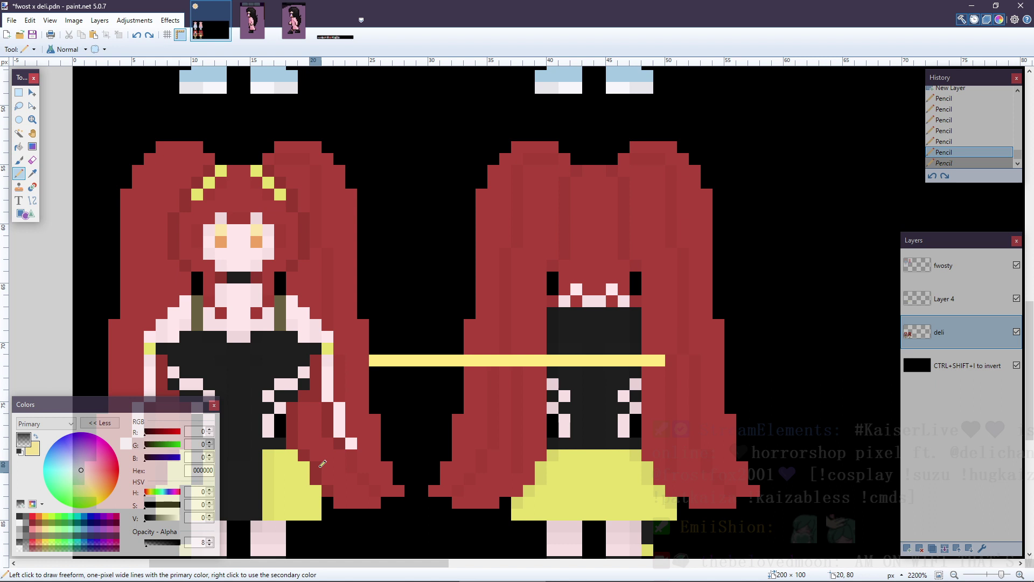
{"action": "key", "text": "ctrl+y"}
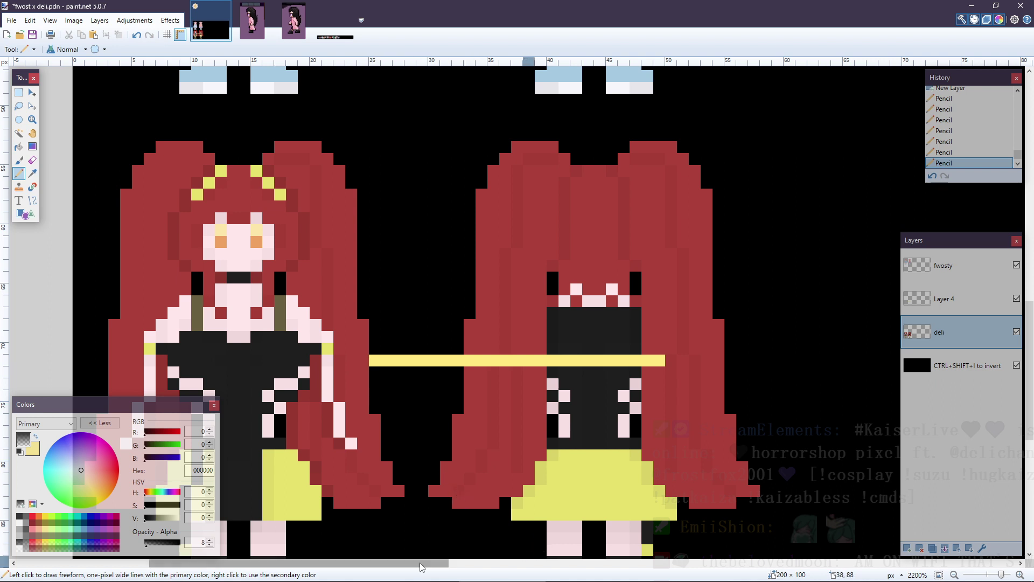
{"action": "left_click_drag", "start_coordinate": [422, 563], "coordinate": [331, 565]}
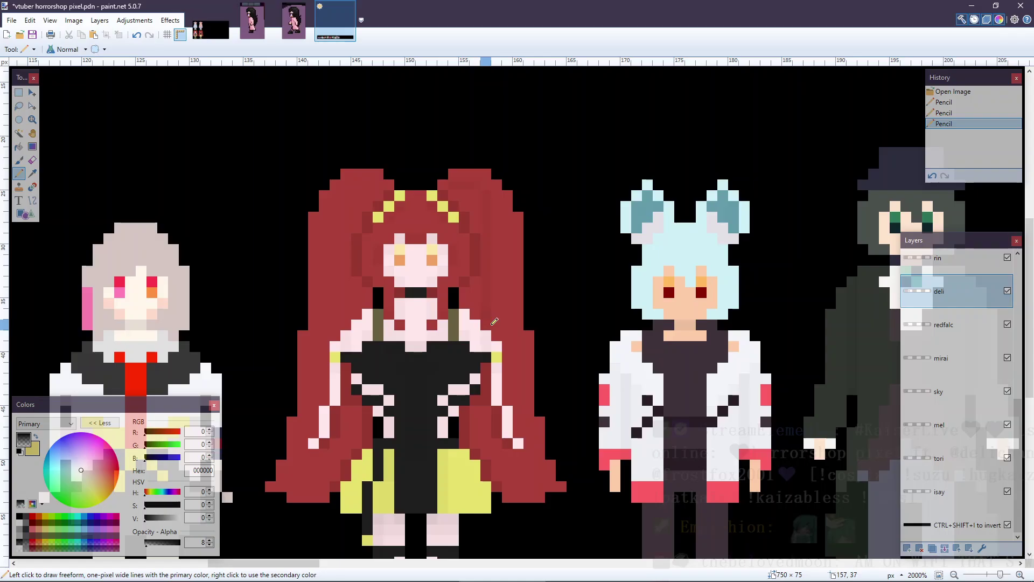
- In vtuber horrorshop pixel.pdn, shade the strands of the red-haired character's right ponytail in black at opacity 8 on the deli layer
{"action": "key", "text": "ctrl+z"}
{"action": "key", "text": "ctrl+y"}
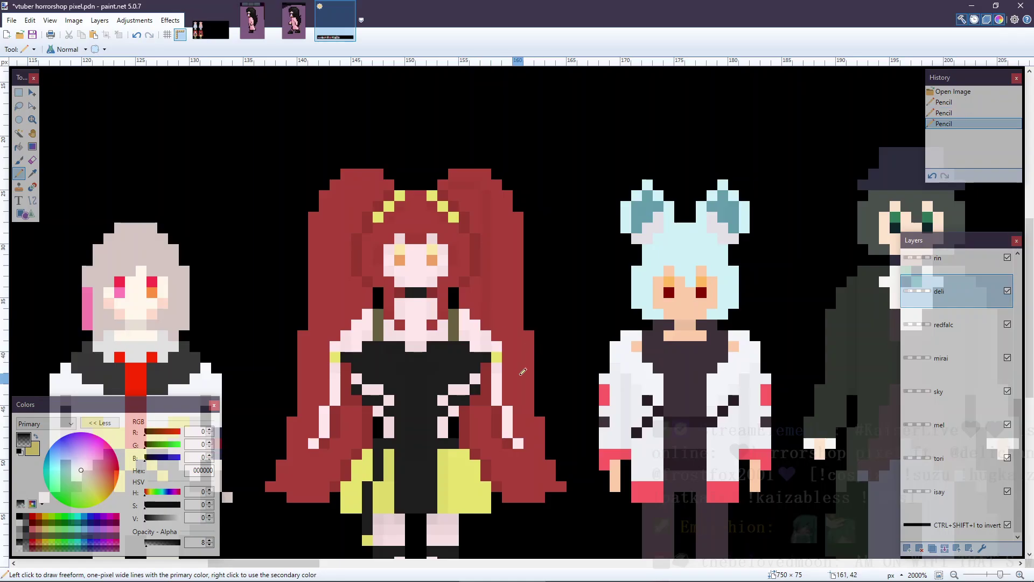
{"action": "left_click", "coordinate": [512, 441]}
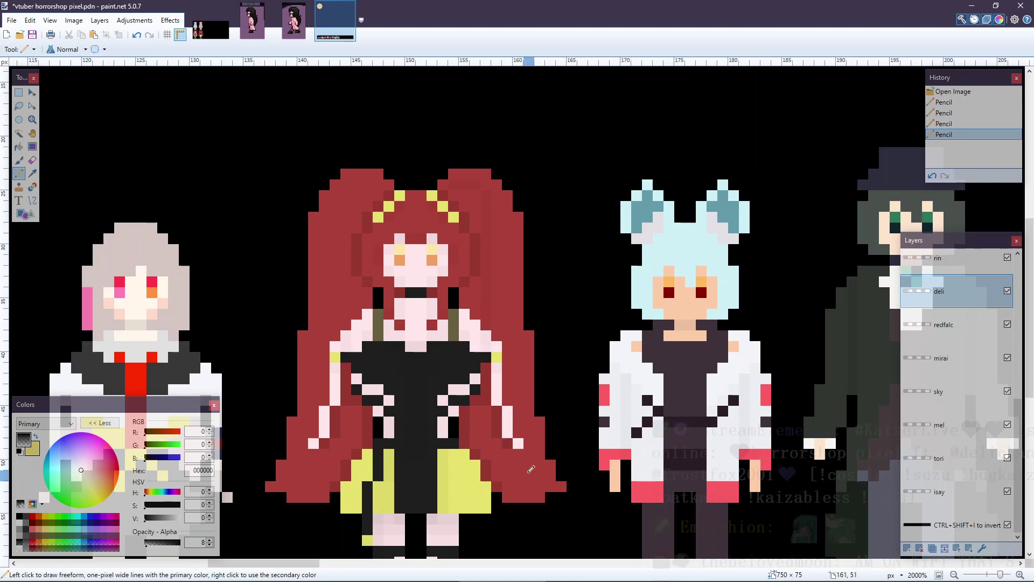
{"action": "left_click", "coordinate": [525, 458]}
{"action": "left_click", "coordinate": [539, 474]}
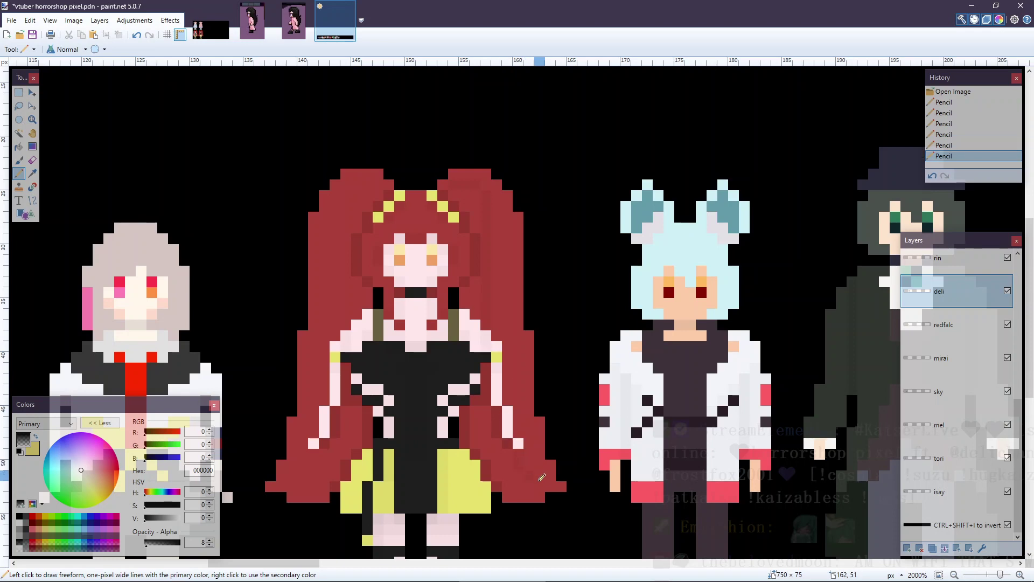
{"action": "left_click", "coordinate": [549, 483]}
{"action": "key", "text": "ctrl+z"}
{"action": "key", "text": "ctrl+y"}
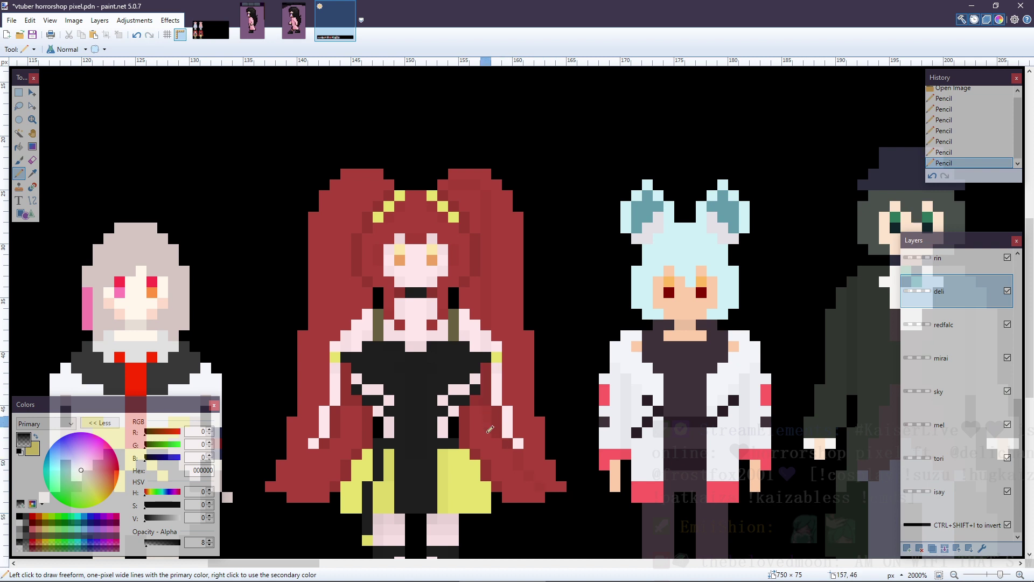
{"action": "left_click", "coordinate": [487, 371]}
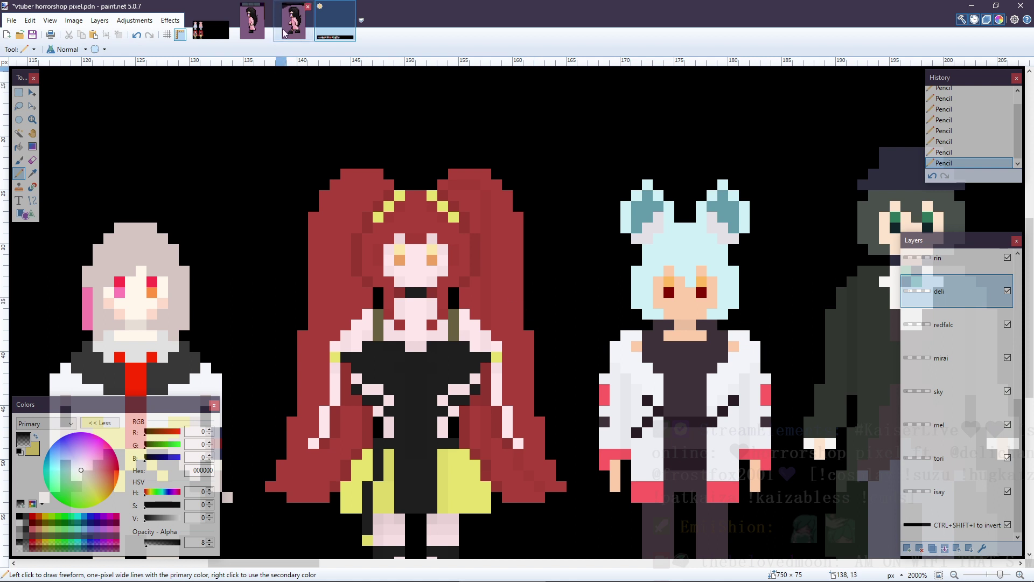
- Glance at the other open drawings, then undo the ponytail shading strokes in vtuber horrorshop pixel.pdn
{"action": "left_click", "coordinate": [226, 33]}
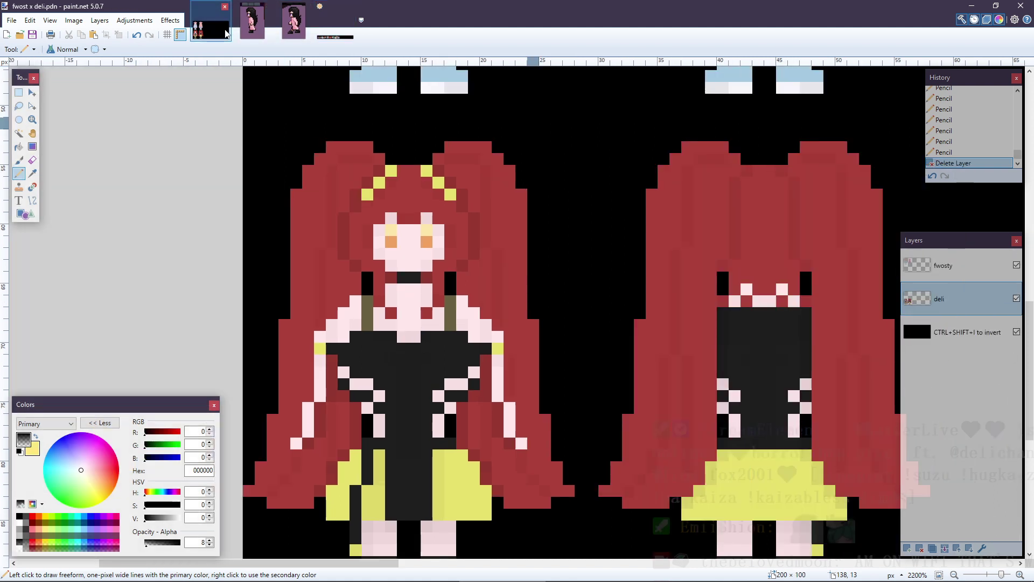
{"action": "left_click", "coordinate": [263, 26]}
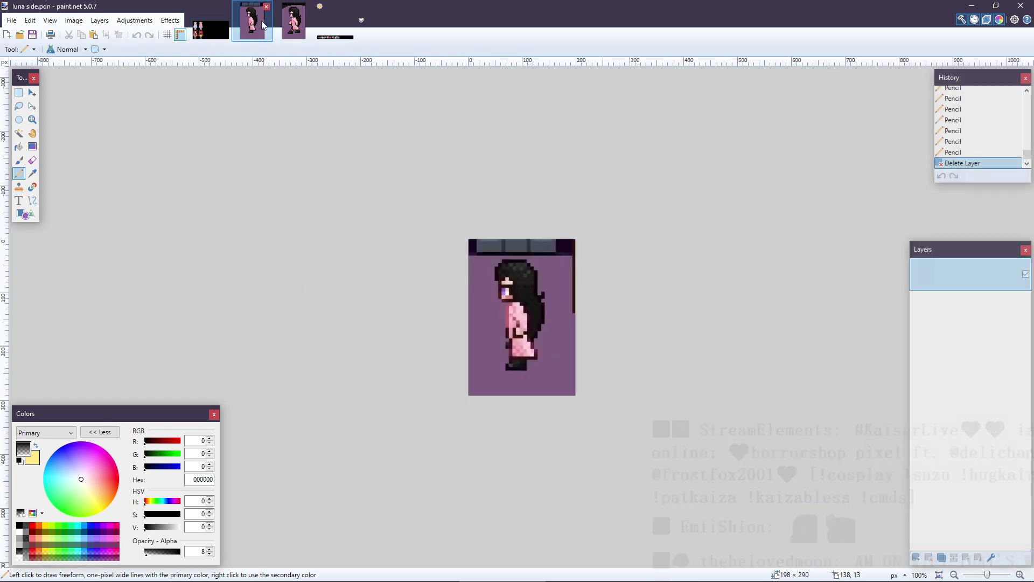
{"action": "left_click", "coordinate": [336, 24]}
{"action": "key", "text": "ctrl+z"}
{"action": "key", "text": "ctrl+z"}
{"action": "key", "text": "ctrl+z"}
{"action": "key", "text": "ctrl+z"}
{"action": "key", "text": "ctrl+z"}
{"action": "key", "text": "ctrl+z"}
{"action": "key", "text": "ctrl+z"}
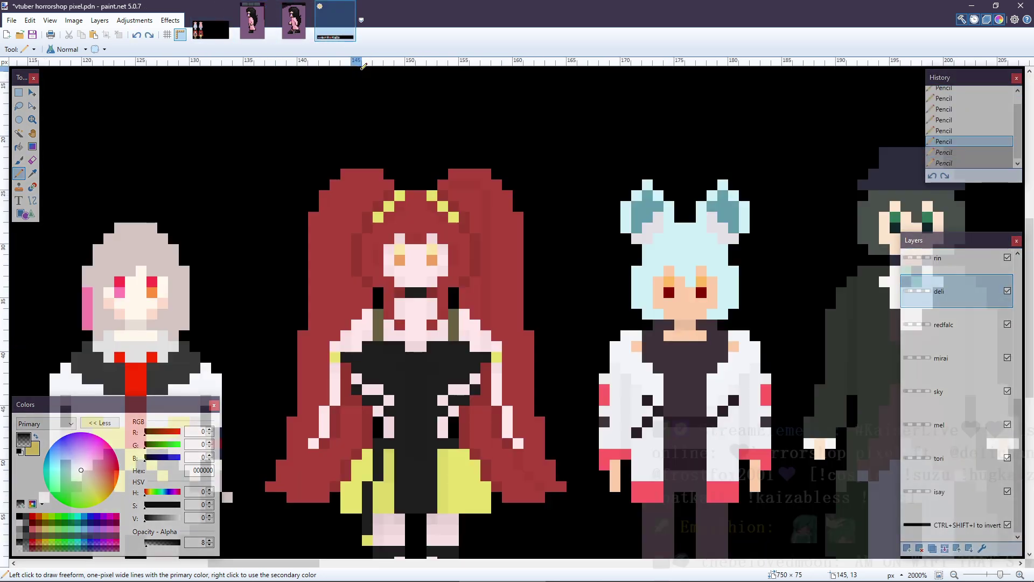
{"action": "key", "text": "ctrl+z"}
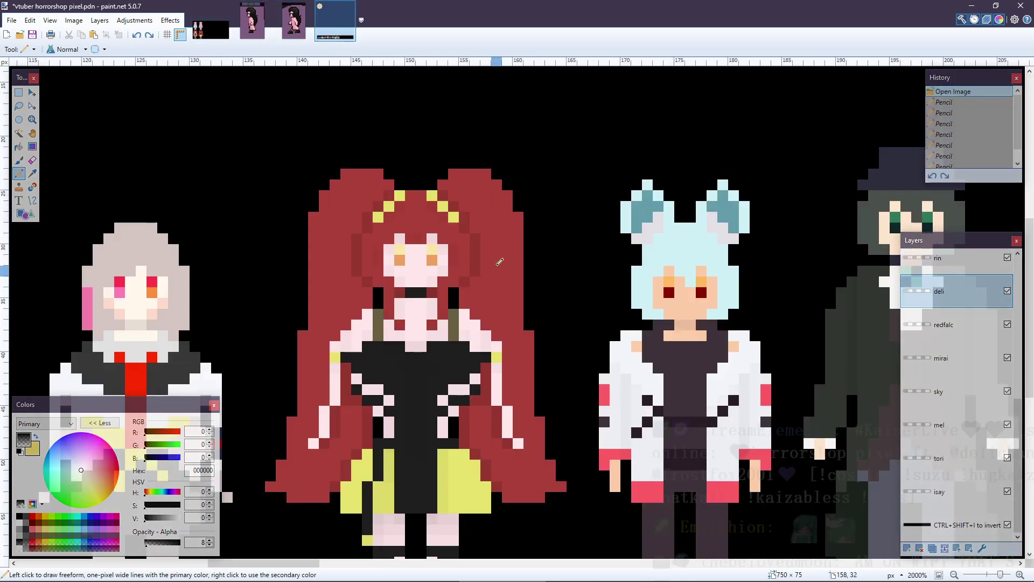
- Compare the red-haired character across both drawings, close vtuber horrorshop pixel.pdn and return to fwost x deli.pdn
{"action": "left_click", "coordinate": [197, 30]}
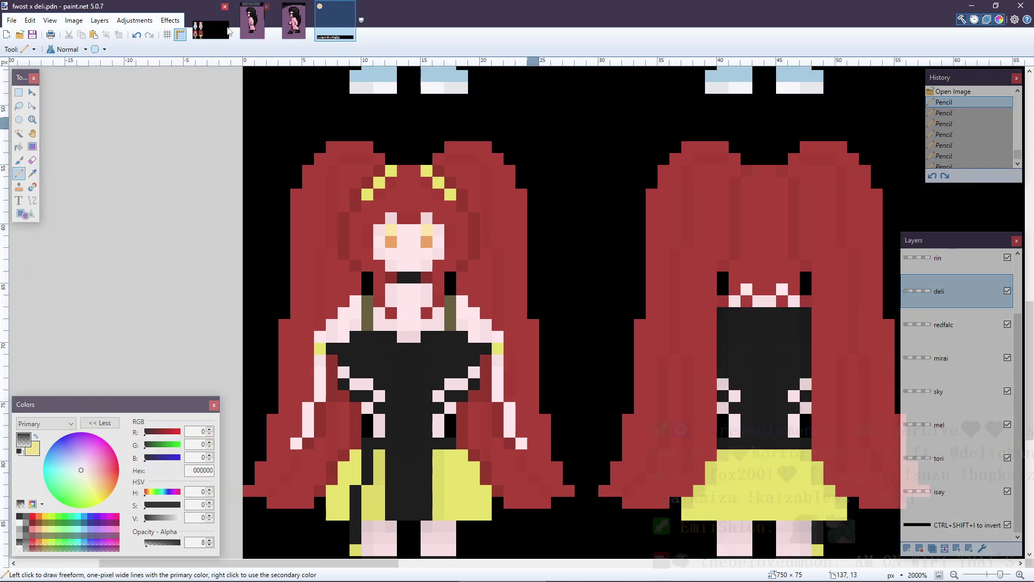
{"action": "left_click", "coordinate": [293, 21]}
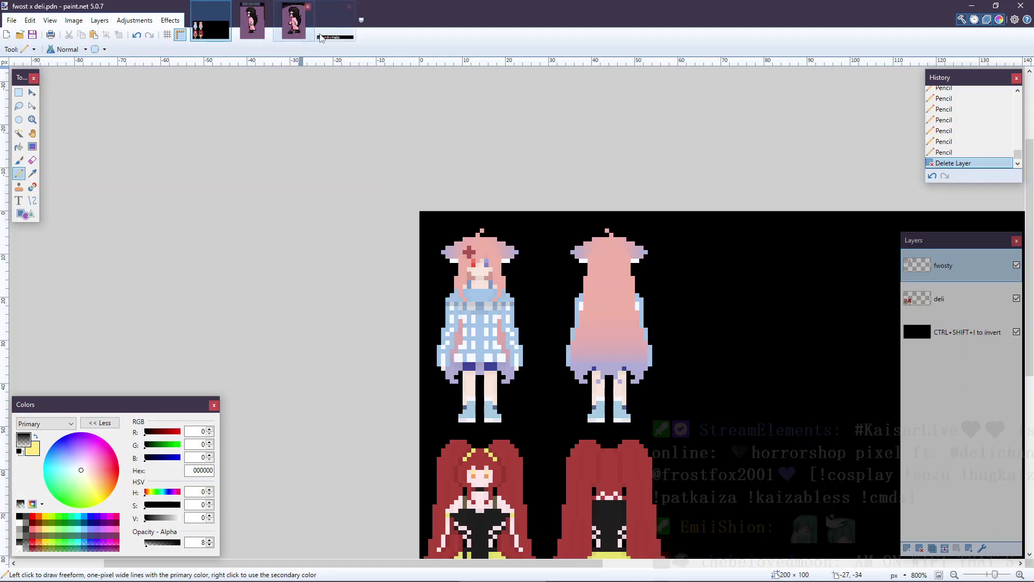
{"action": "left_click", "coordinate": [320, 37]}
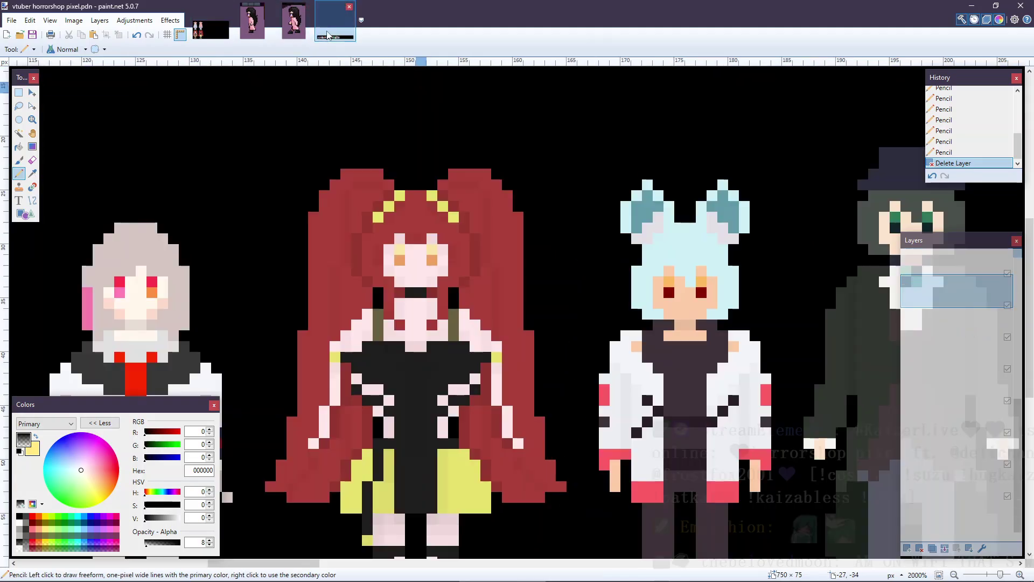
{"action": "scroll", "coordinate": [544, 331], "scroll_direction": "down", "scroll_amount": 3}
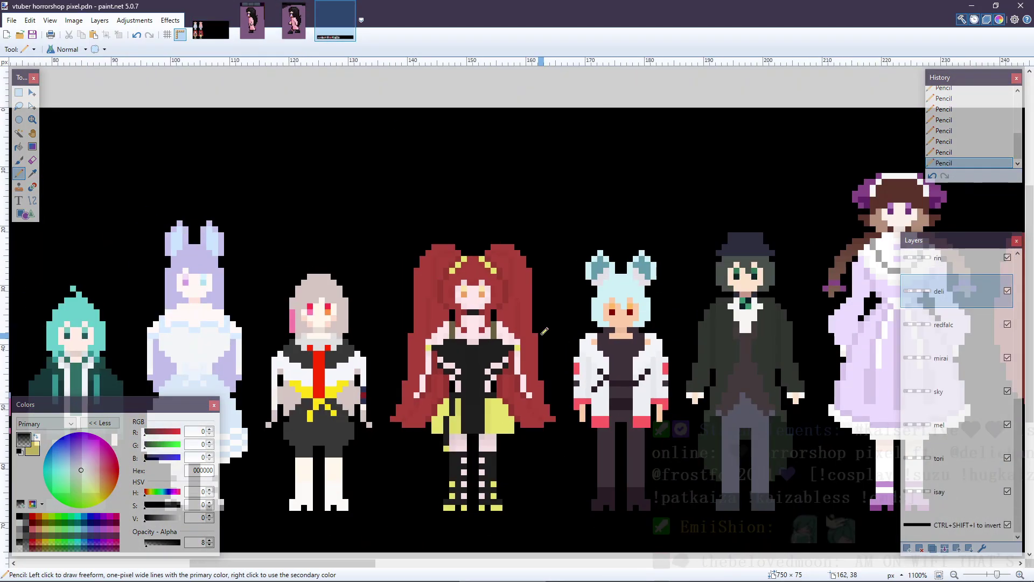
{"action": "key", "text": "ctrl+w"}
{"action": "key", "text": "ctrl+Tab"}
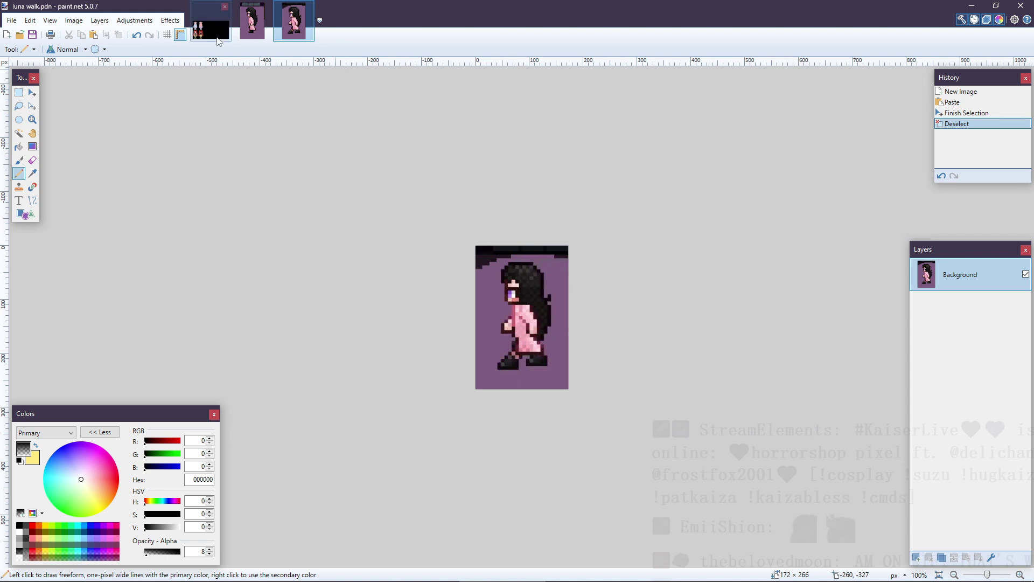
{"action": "scroll", "coordinate": [640, 450], "scroll_direction": "down", "scroll_amount": 3}
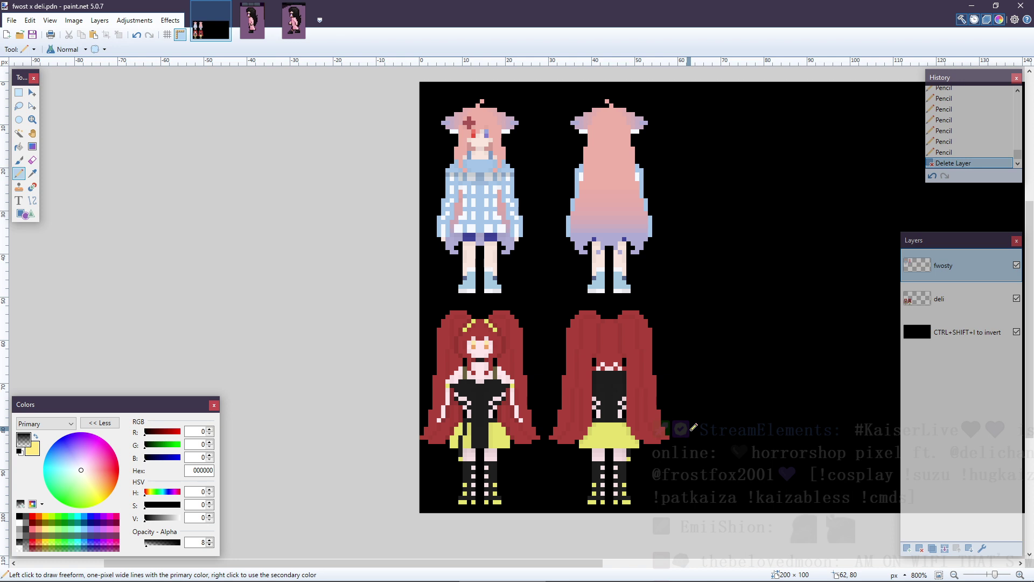
- Select the deli layer, sample the pale skin tone F7E0E3 at the back view's waist and switch to the Pencil
{"action": "scroll", "coordinate": [700, 395], "scroll_direction": "up", "scroll_amount": 3}
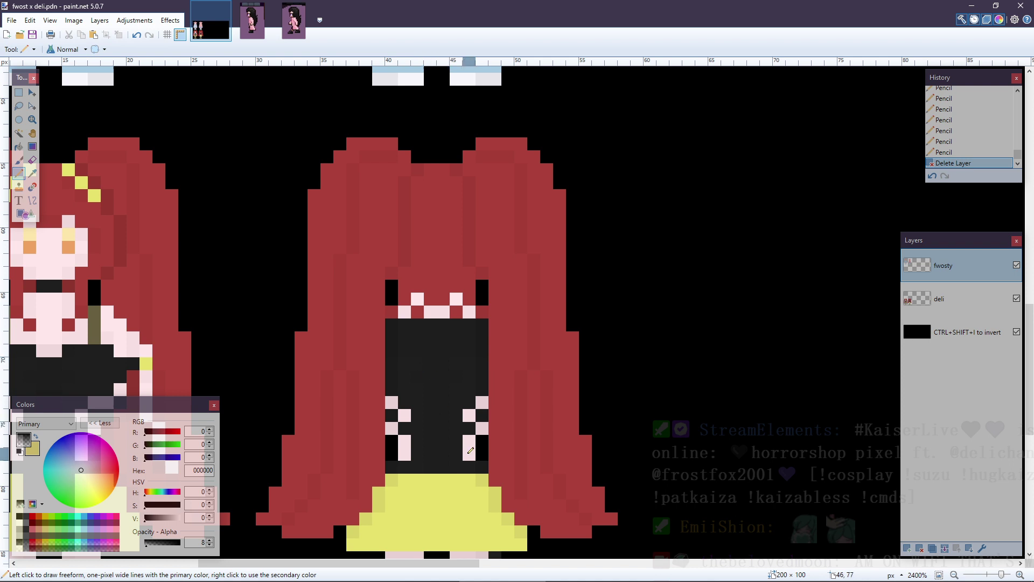
{"action": "key", "text": "k"}
{"action": "left_click", "coordinate": [555, 472]}
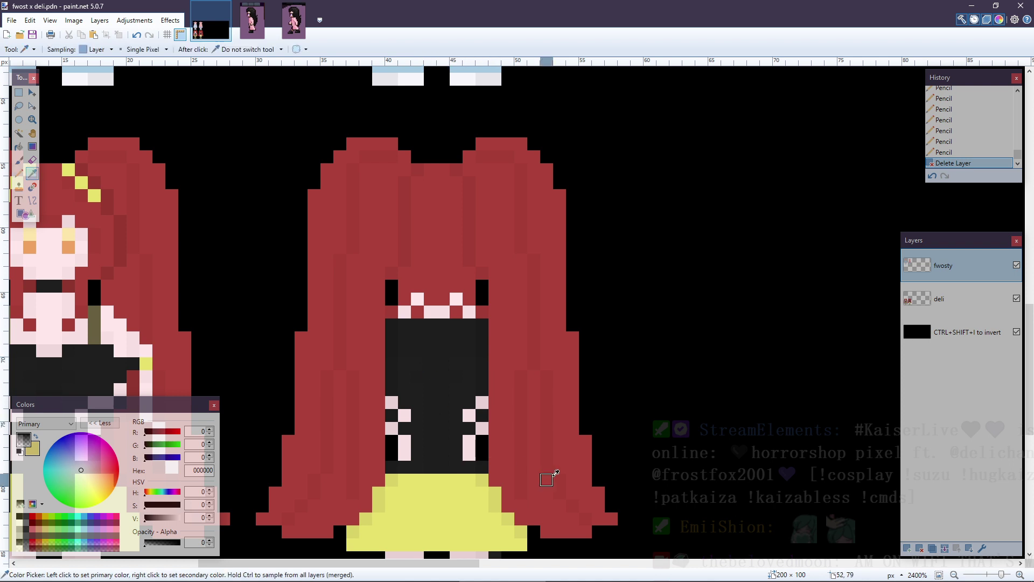
{"action": "key", "text": "alt+Page_Down"}
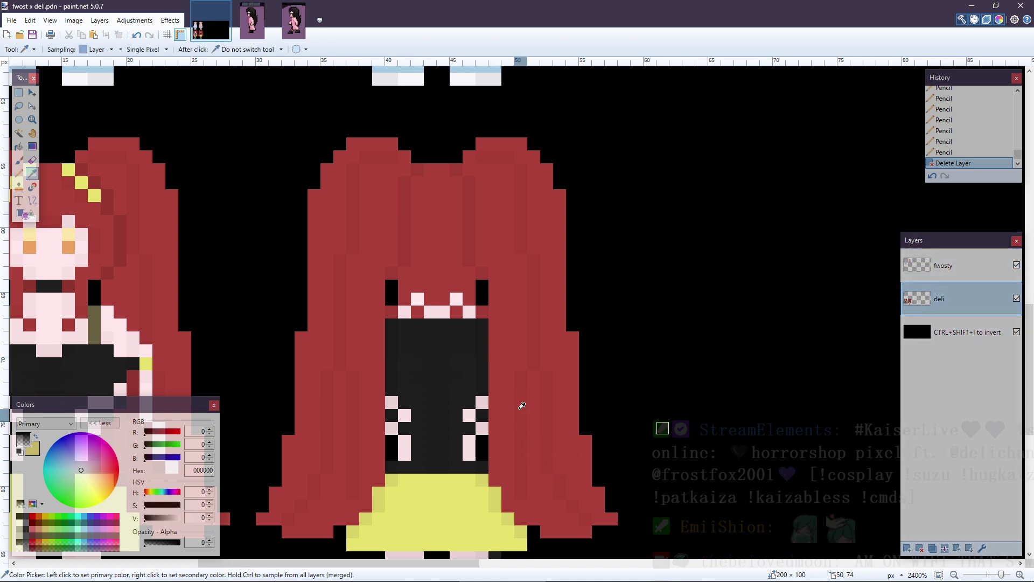
{"action": "left_click", "coordinate": [478, 419]}
{"action": "key", "text": "p"}
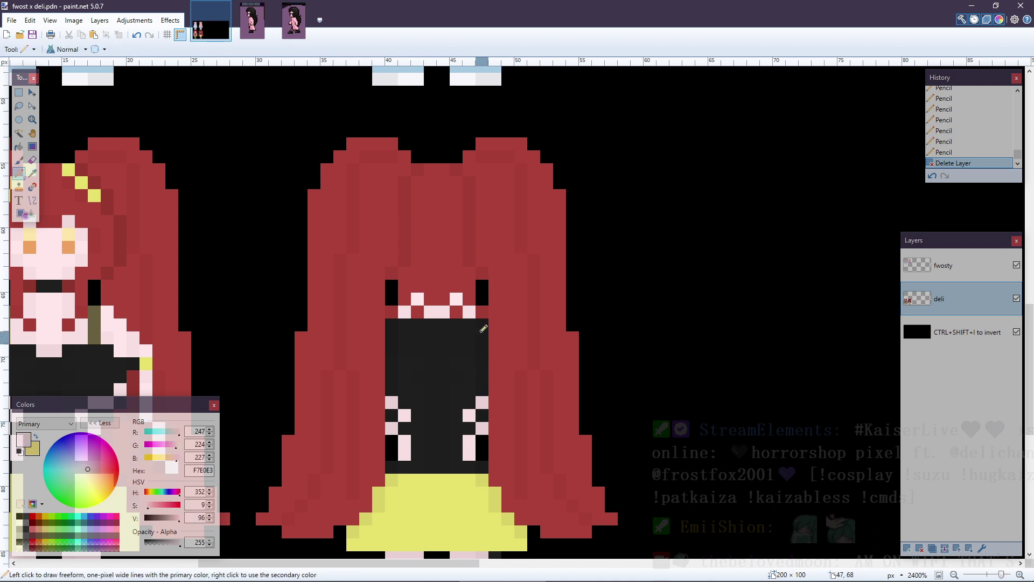
- Repaint the brighter skin pixels at the back view's neckline with F7E0E3 on the deli layer and save the drawing
{"action": "left_click", "coordinate": [445, 307]}
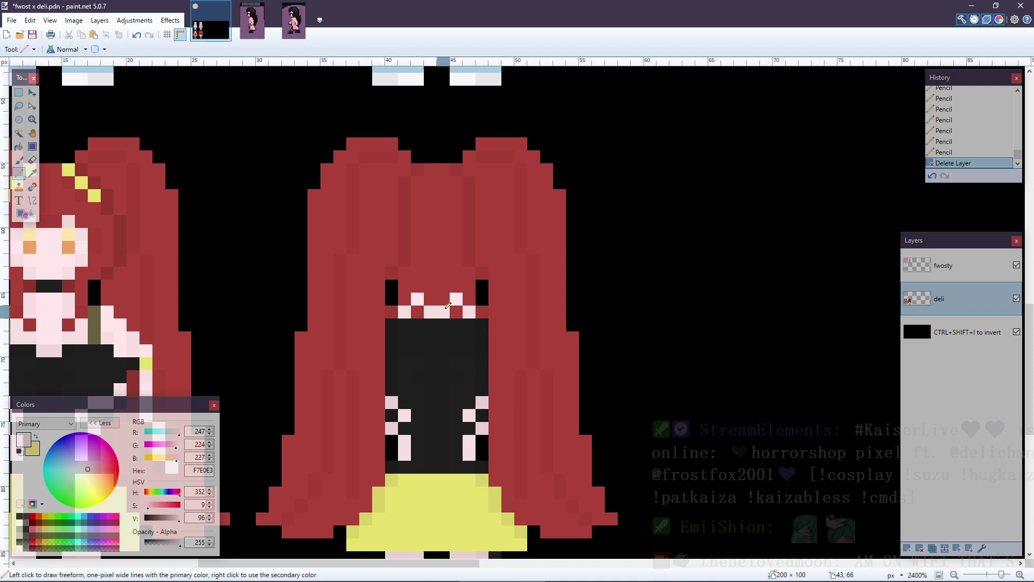
{"action": "scroll", "coordinate": [430, 310], "scroll_direction": "up", "scroll_amount": 3}
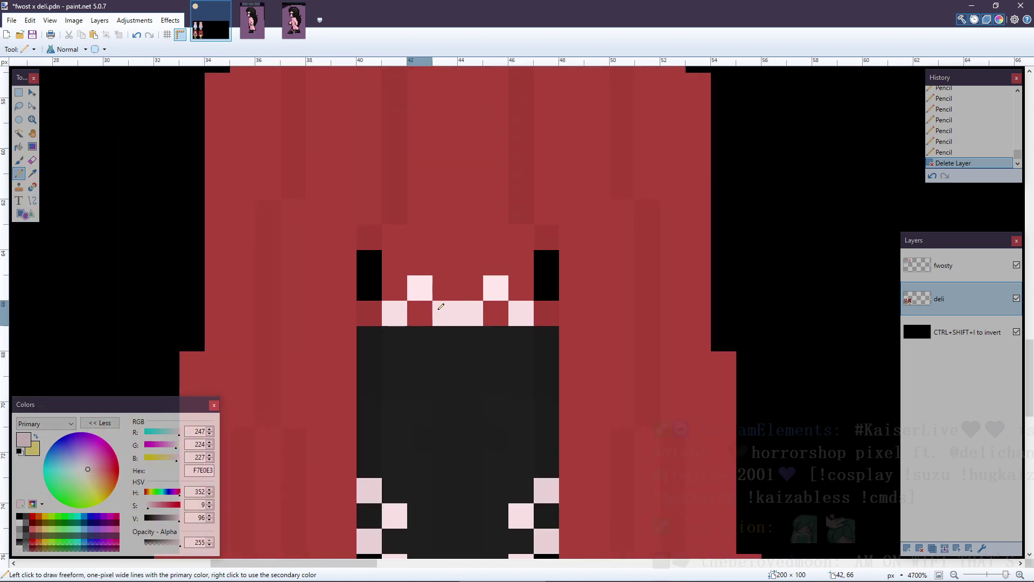
{"action": "key", "text": "ctrl+z"}
{"action": "key", "text": "ctrl+y"}
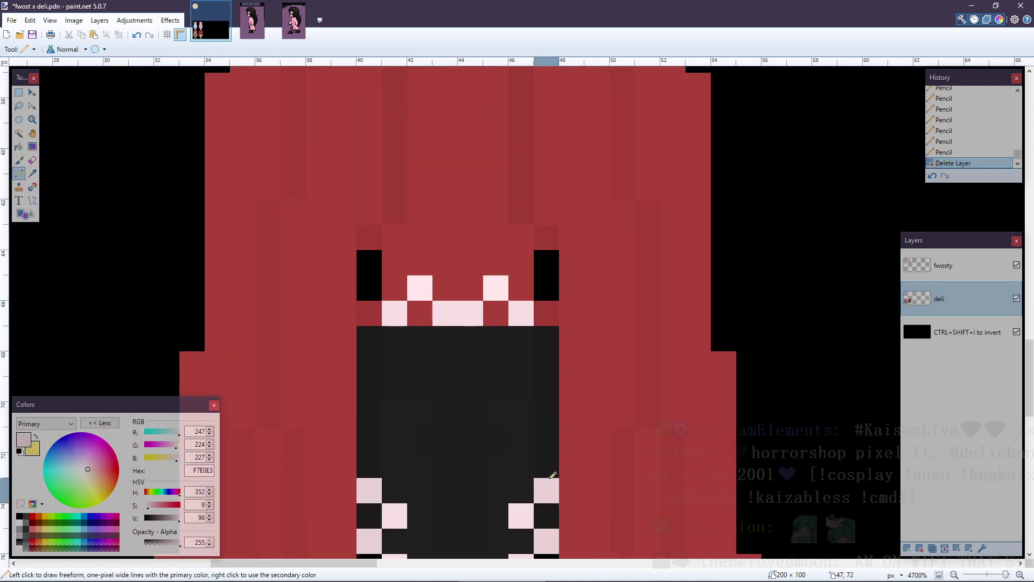
{"action": "key", "text": "k"}
{"action": "key", "text": "p"}
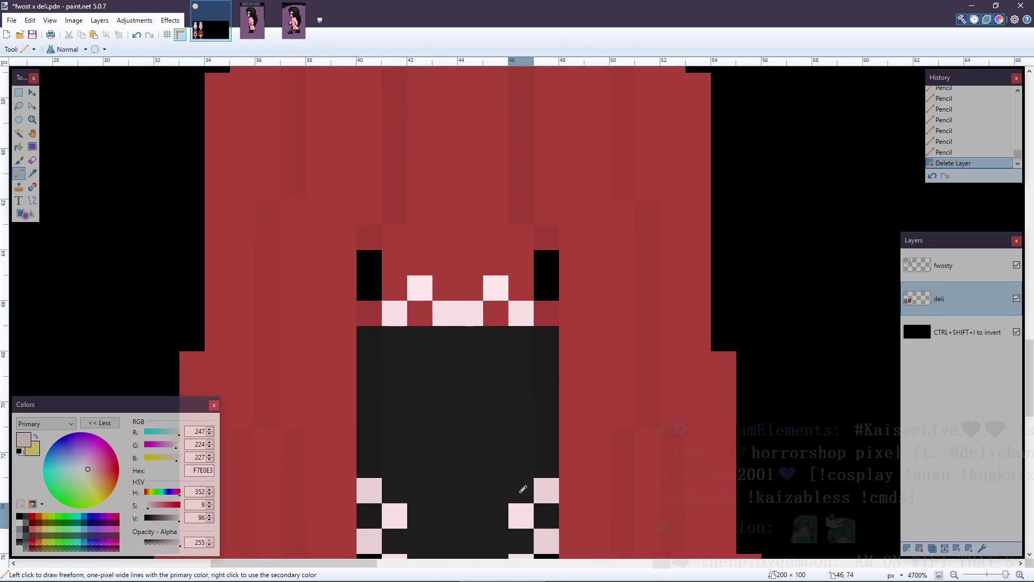
{"action": "left_click", "coordinate": [496, 283]}
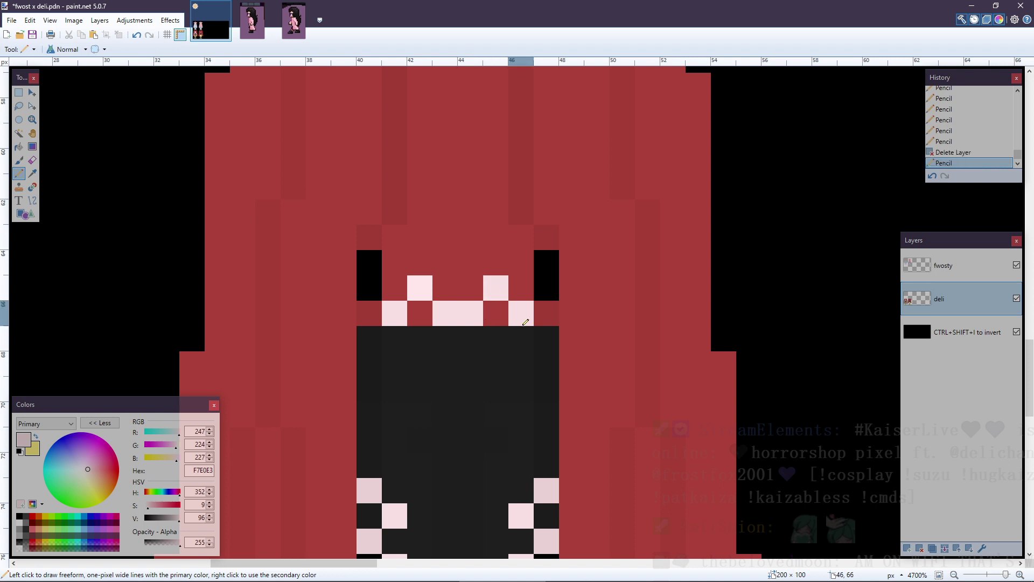
{"action": "left_click", "coordinate": [415, 290]}
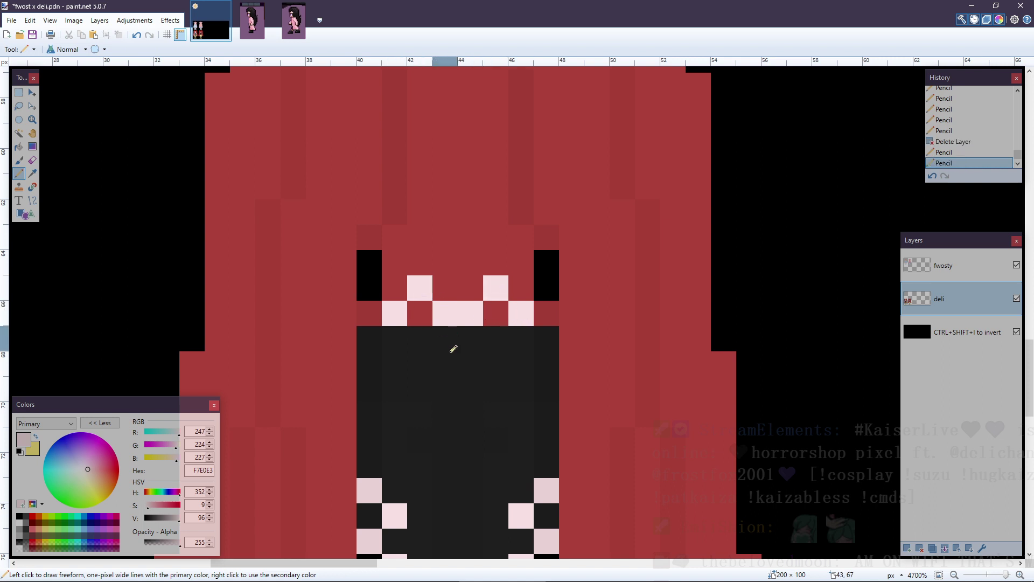
{"action": "key", "text": "ctrl+s"}
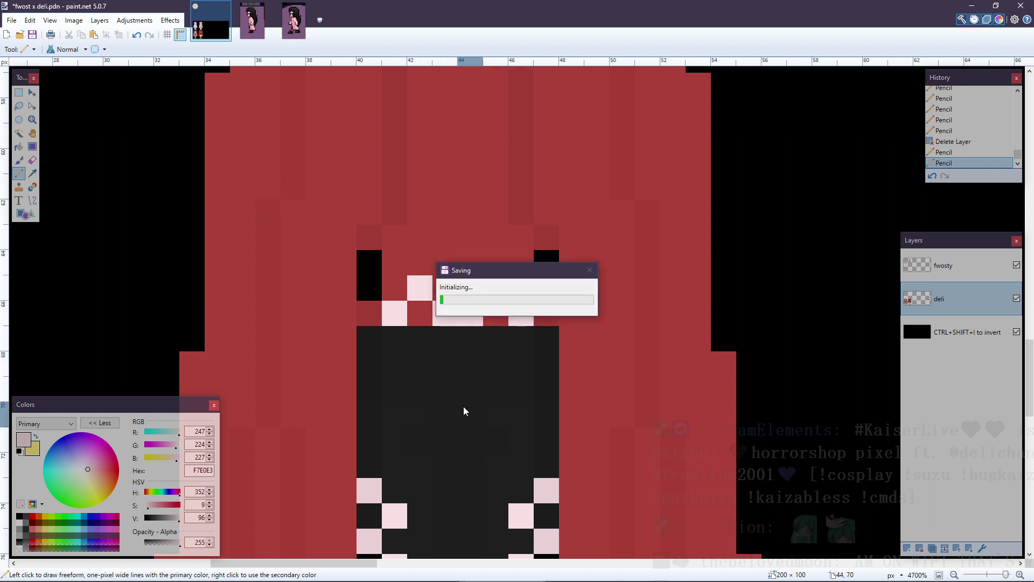
- Review the character's front and back views and examine the side-view reference in luna side.pdn
{"action": "scroll", "coordinate": [466, 403], "scroll_direction": "down", "scroll_amount": 5}
{"action": "scroll", "coordinate": [466, 403], "scroll_direction": "down", "scroll_amount": 2}
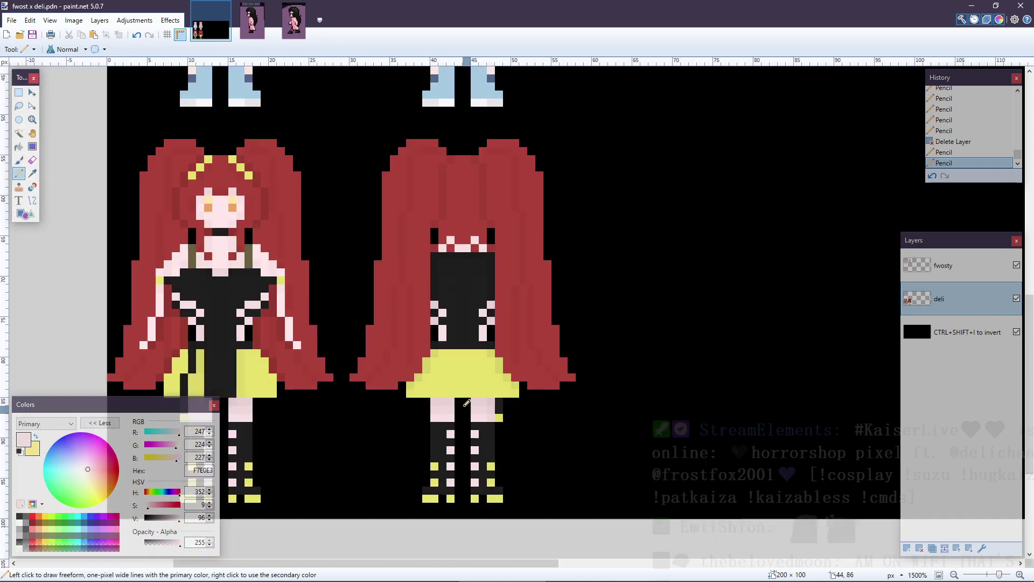
{"action": "scroll", "coordinate": [719, 406], "scroll_direction": "down", "scroll_amount": 3}
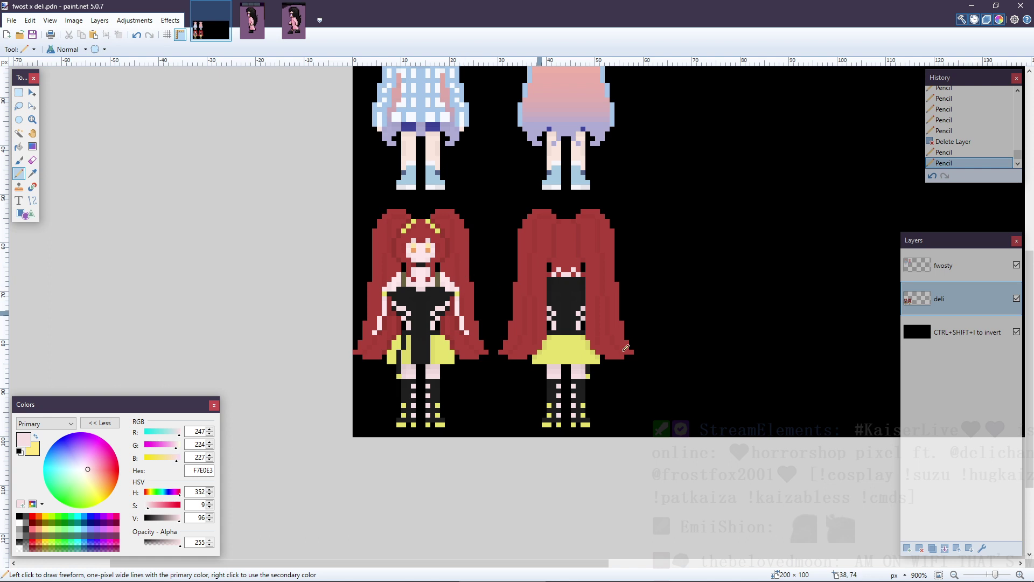
{"action": "left_click", "coordinate": [252, 21]}
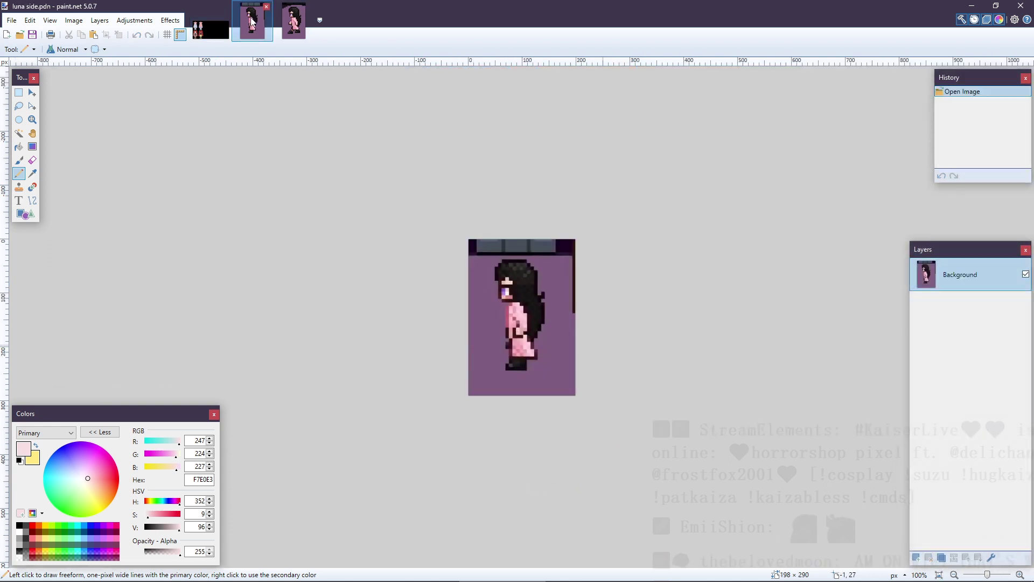
{"action": "left_click", "coordinate": [211, 27]}
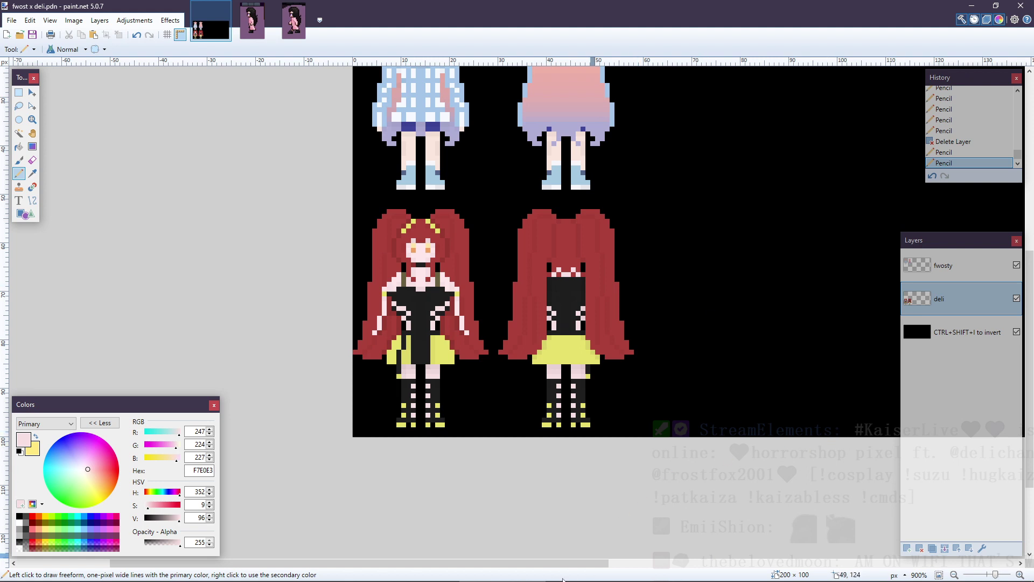
{"action": "scroll", "coordinate": [545, 567], "scroll_direction": "right", "scroll_amount": 3}
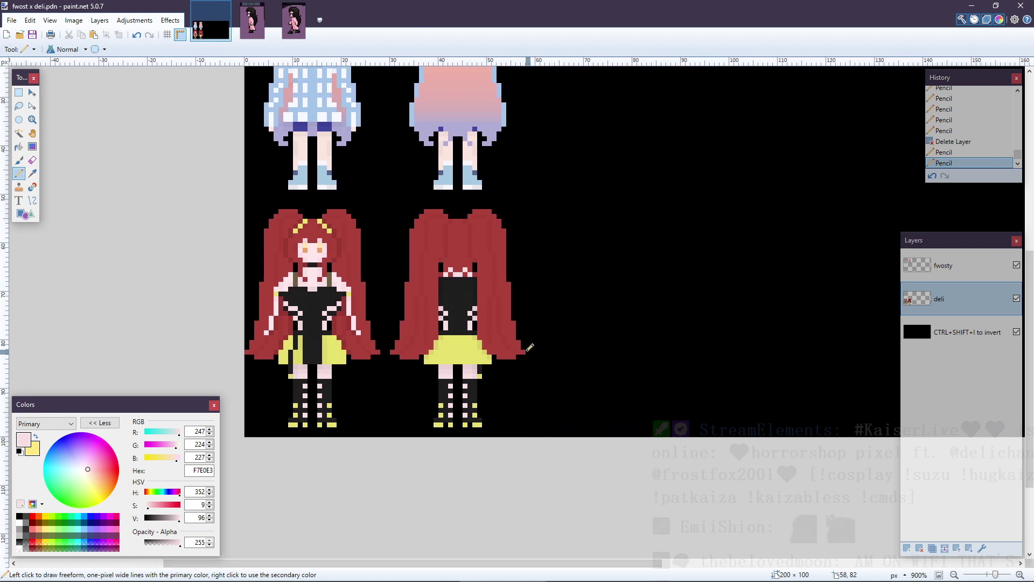
{"action": "scroll", "coordinate": [533, 346], "scroll_direction": "up", "scroll_amount": 3}
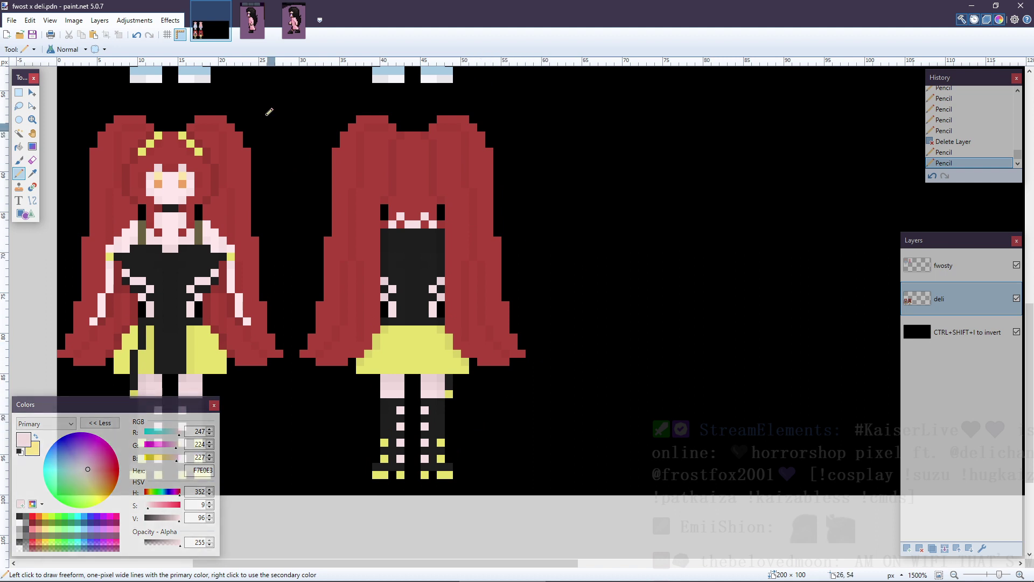
{"action": "left_click", "coordinate": [252, 22]}
{"action": "scroll", "coordinate": [614, 309], "scroll_direction": "up", "scroll_amount": 4}
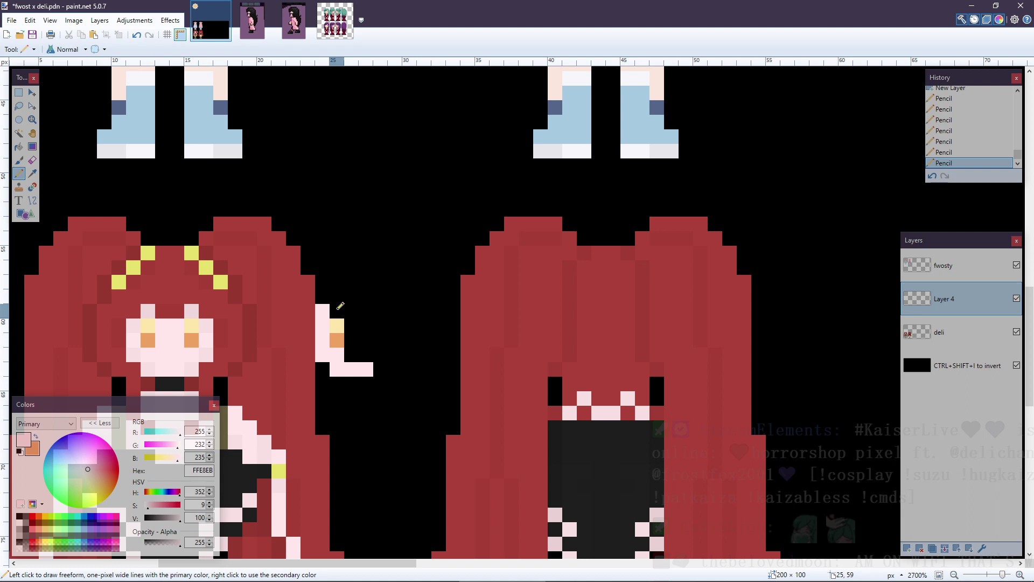
- Fill the side-view face beside the front view with skin tone FFE8EB on Layer 4
{"action": "mouse_move", "coordinate": [340, 306]}
{"action": "left_mouse_down"}
{"action": "mouse_move", "coordinate": [377, 308]}
{"action": "mouse_move", "coordinate": [377, 358]}
{"action": "mouse_move", "coordinate": [367, 362]}
{"action": "mouse_move", "coordinate": [355, 330]}
{"action": "mouse_move", "coordinate": [366, 349]}
{"action": "left_mouse_up"}
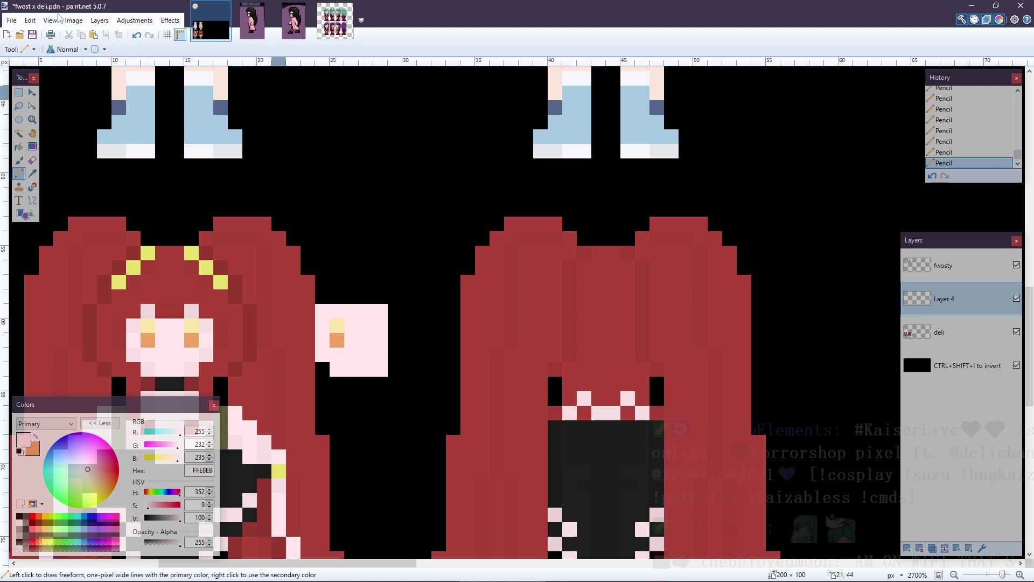
{"action": "left_click", "coordinate": [11, 20]}
{"action": "left_click", "coordinate": [31, 49]}
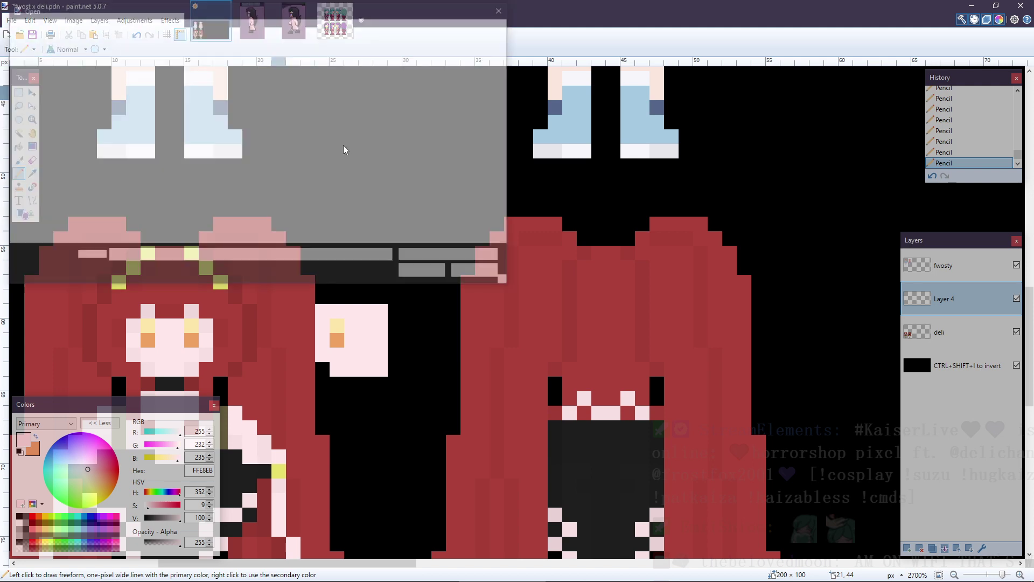
{"action": "left_click", "coordinate": [504, 8]}
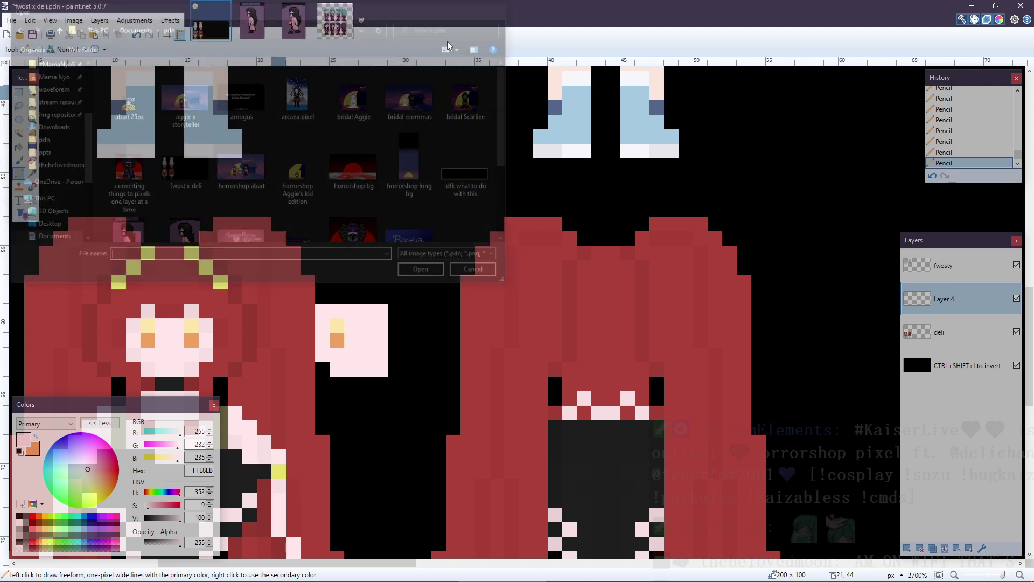
- In spritesheet.pdn, show the storyteller spritesheet layer and hide the aga spritesheet layer, keeping the aggie spritesheet layer visible
{"action": "left_click", "coordinate": [335, 22]}
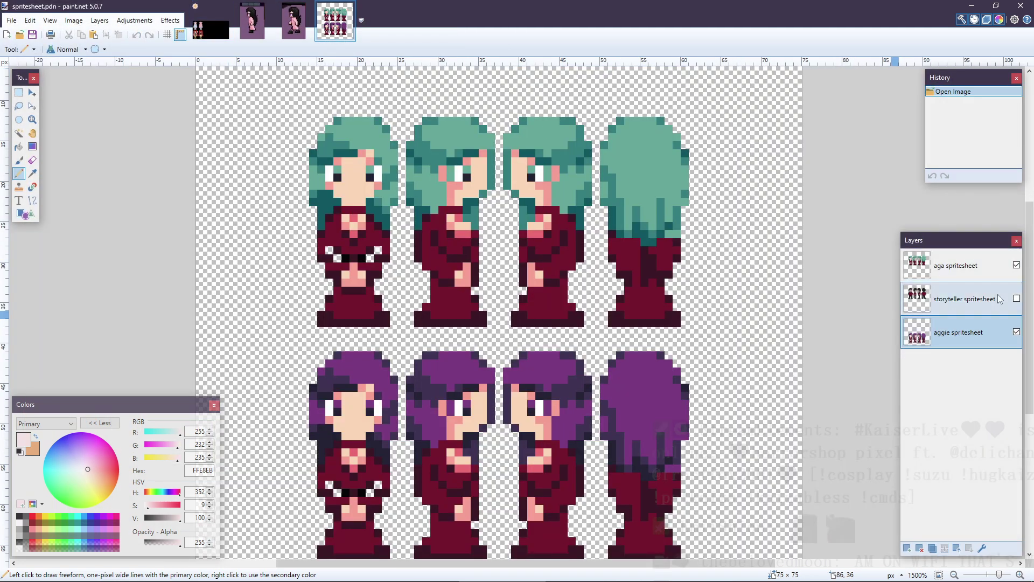
{"action": "left_click", "coordinate": [1016, 299]}
{"action": "left_click", "coordinate": [1016, 332]}
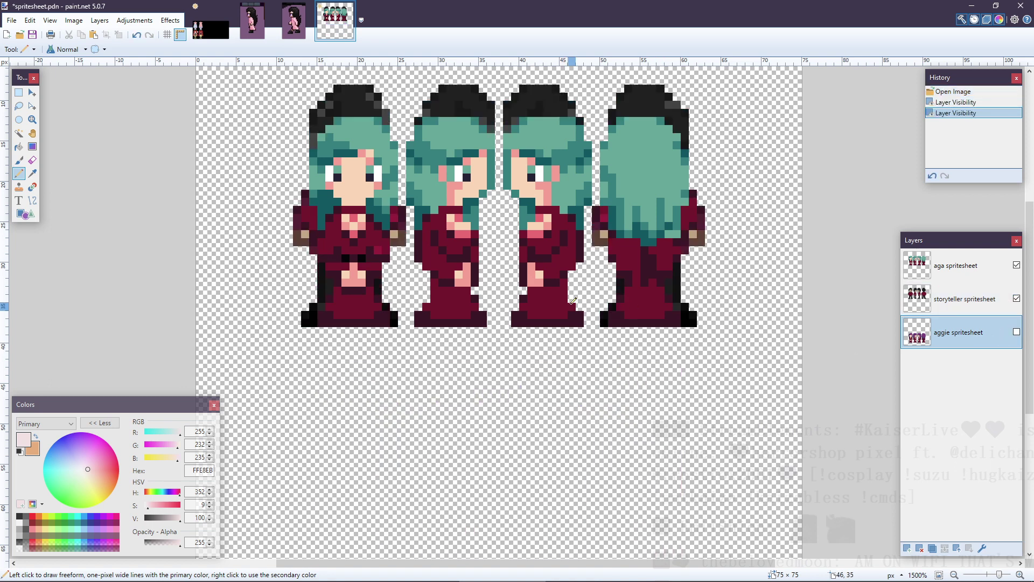
{"action": "left_click", "coordinate": [1016, 332]}
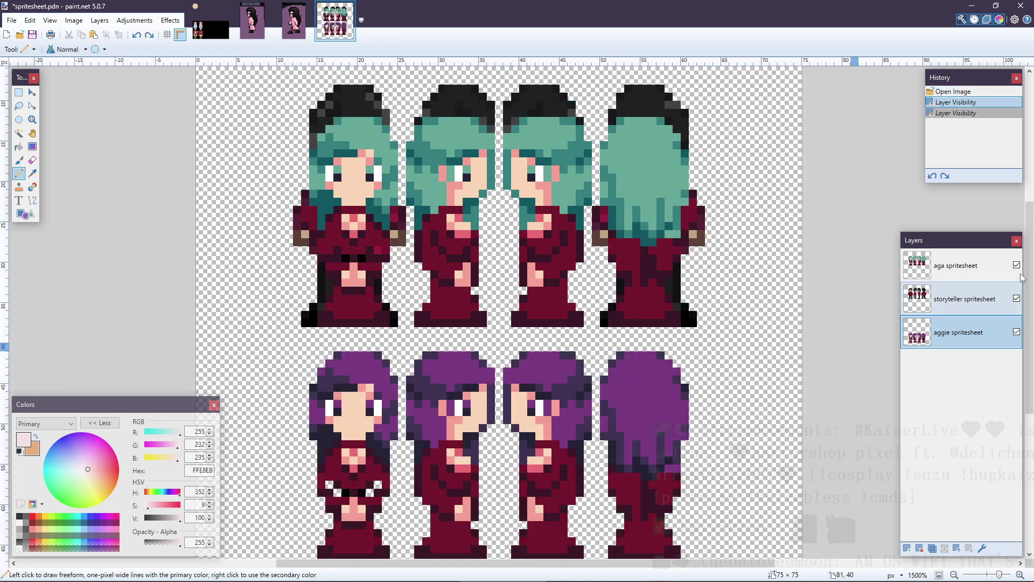
{"action": "left_click", "coordinate": [1016, 265]}
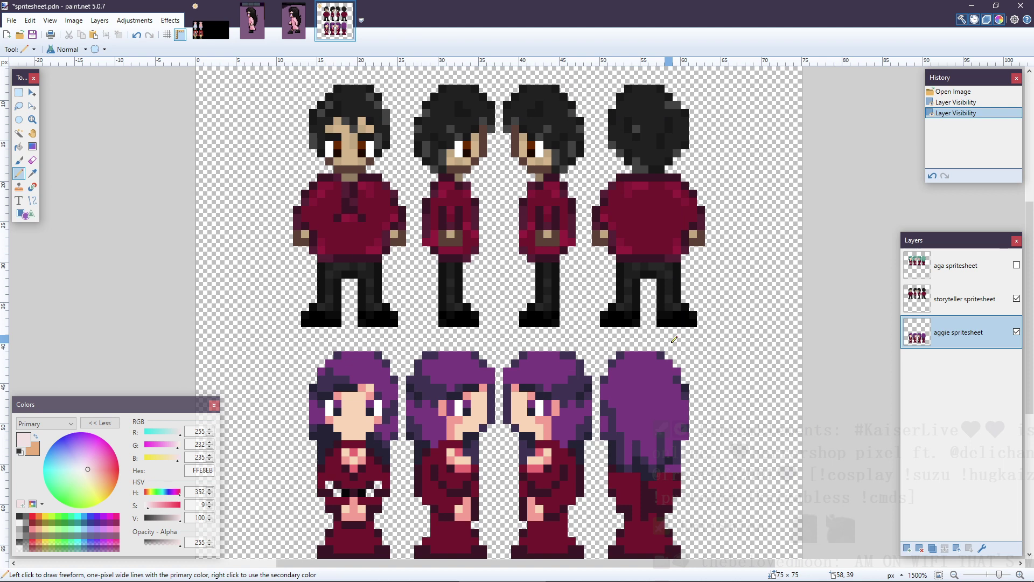
- Compare the side-view face in fwost x deli.pdn with the side poses in spritesheet.pdn
{"action": "left_click", "coordinate": [199, 27]}
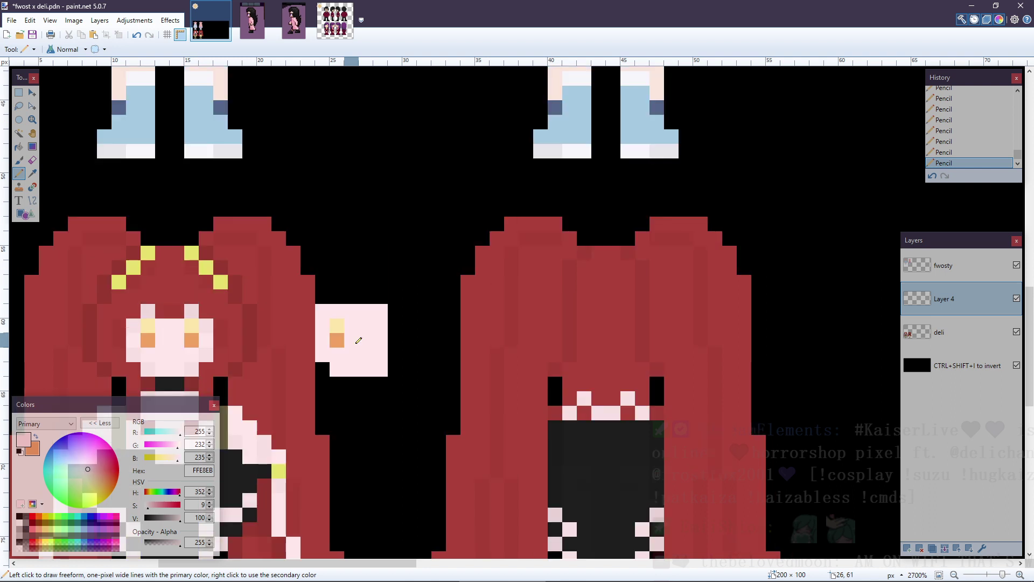
{"action": "scroll", "coordinate": [359, 339], "scroll_direction": "down", "scroll_amount": 3}
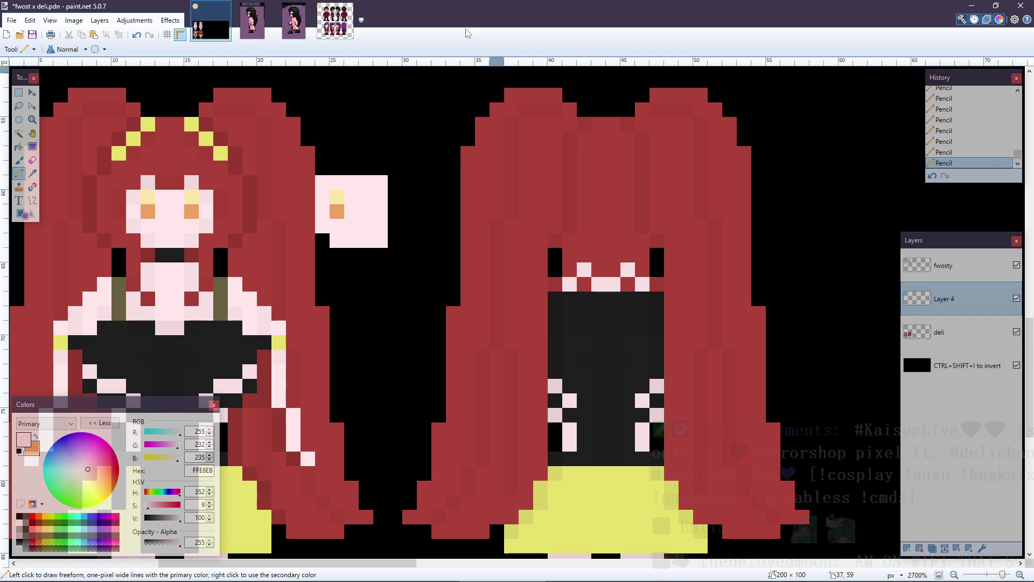
{"action": "left_click", "coordinate": [336, 24]}
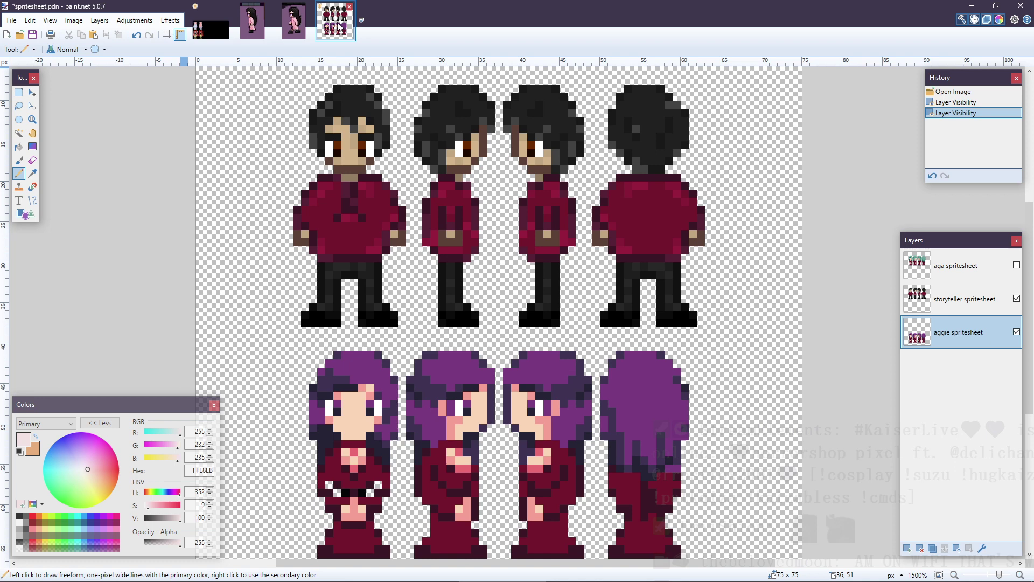
{"action": "left_click", "coordinate": [210, 21]}
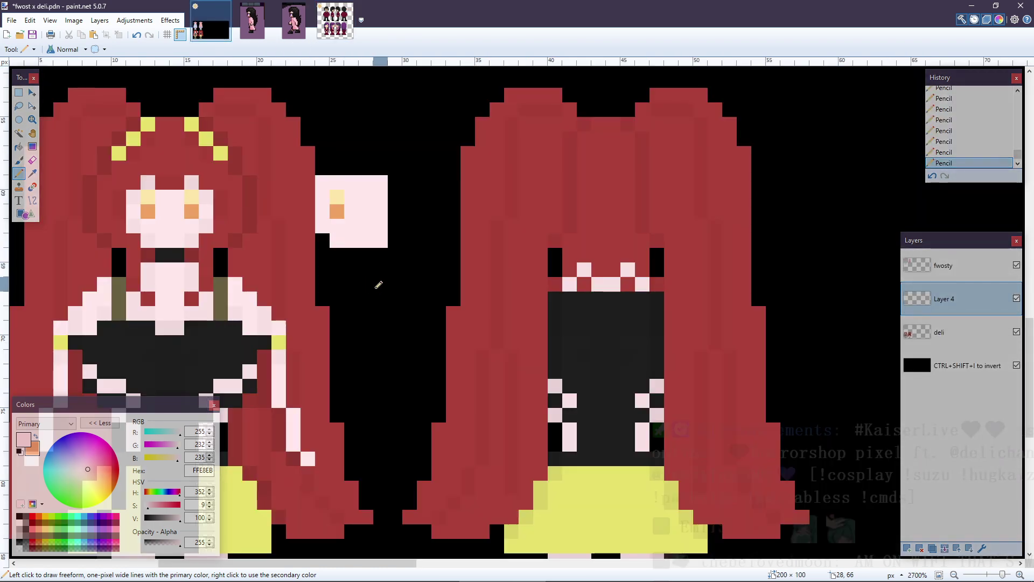
- Sample the shadow skin tone F7E0E3 from the front view's chin and shade the bottom row of the side-view face
{"action": "key", "text": "k"}
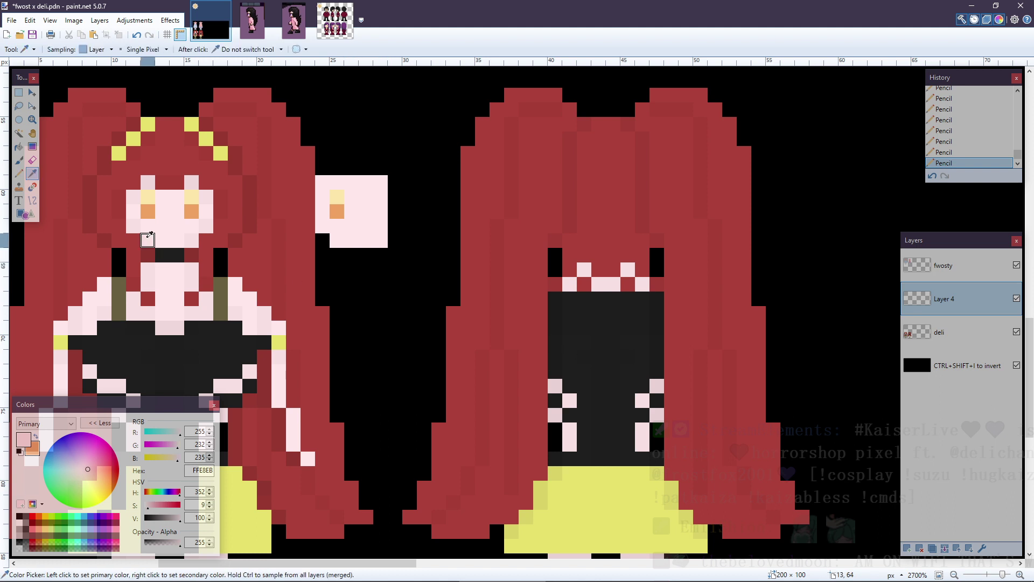
{"action": "key", "text": "p"}
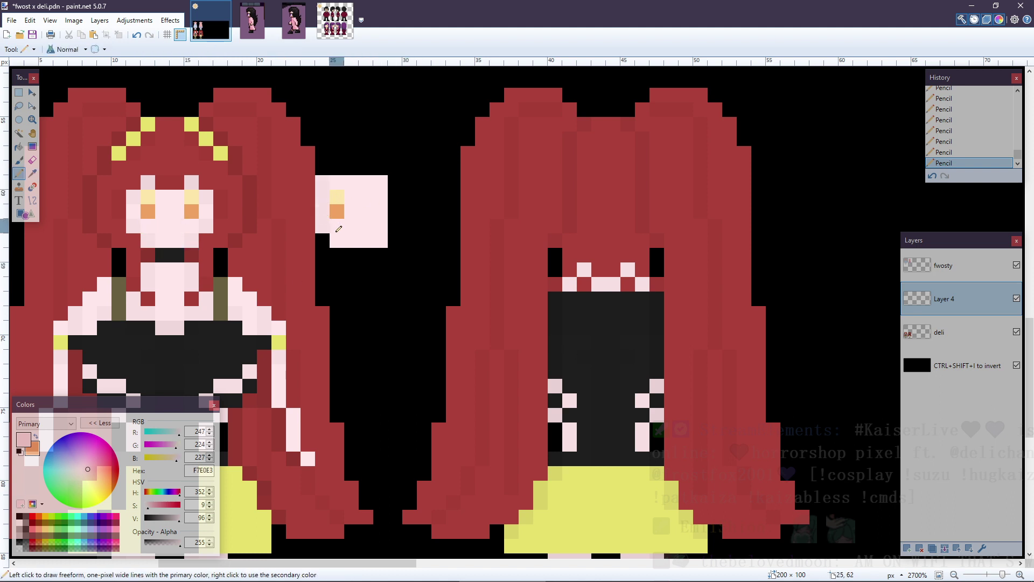
{"action": "left_click_drag", "start_coordinate": [336, 240], "coordinate": [380, 240]}
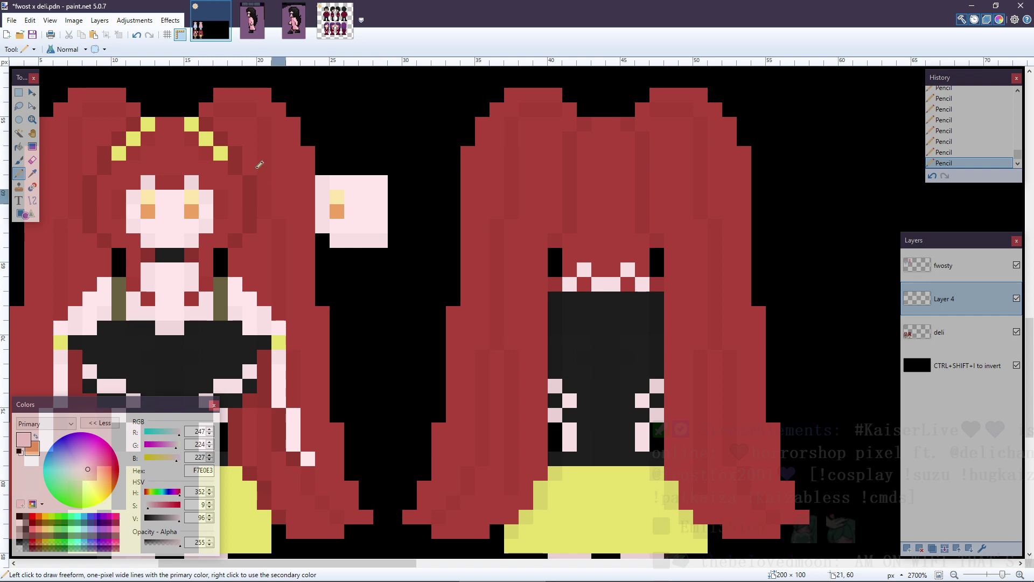
- Check the side poses in luna side.pdn and spritesheet.pdn, then return to fwost x deli.pdn
{"action": "left_click", "coordinate": [317, 23]}
{"action": "left_click", "coordinate": [263, 25]}
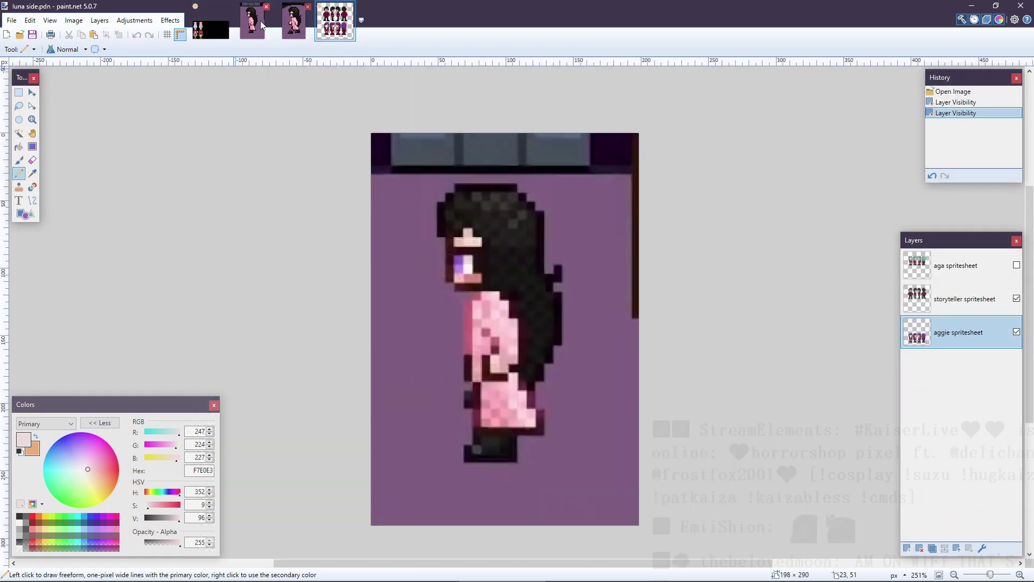
{"action": "left_click", "coordinate": [331, 38]}
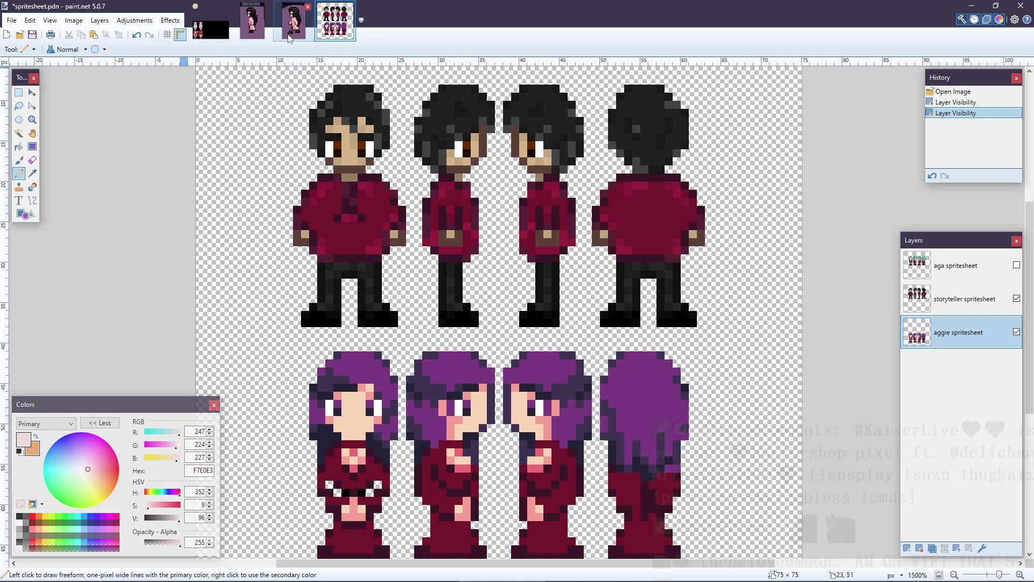
{"action": "left_click", "coordinate": [210, 24]}
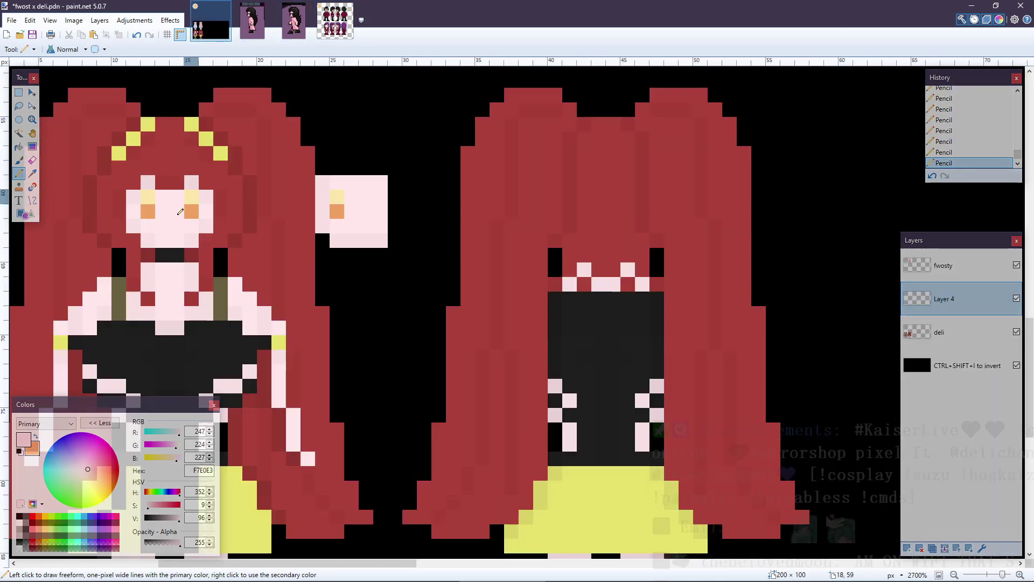
- Sample 1E1E1E from the front view's choker and draw a two-pixel choker beneath the side-view face
{"action": "key", "text": "k"}
{"action": "left_click", "coordinate": [174, 253]}
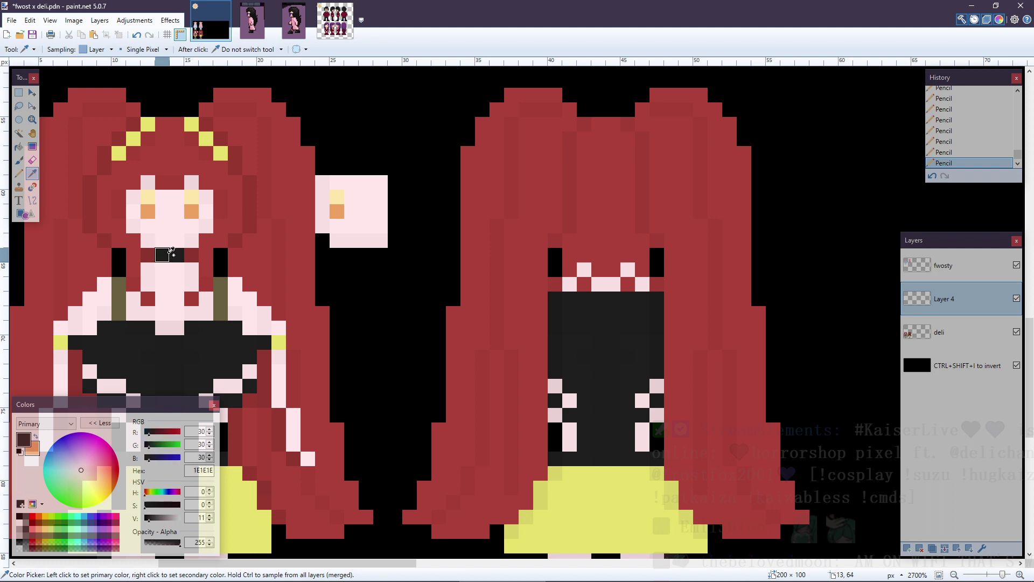
{"action": "key", "text": "p"}
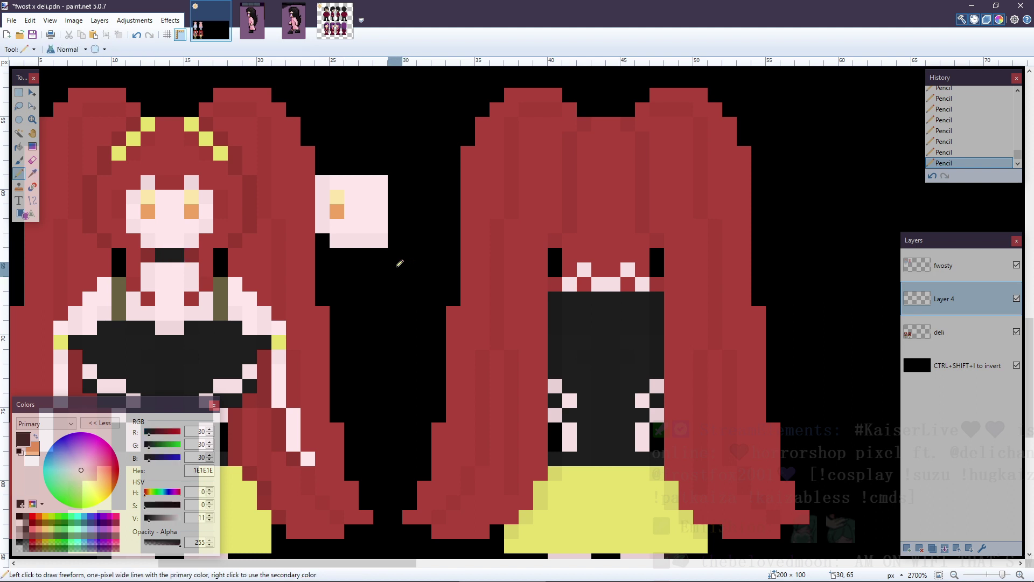
{"action": "left_click", "coordinate": [366, 255]}
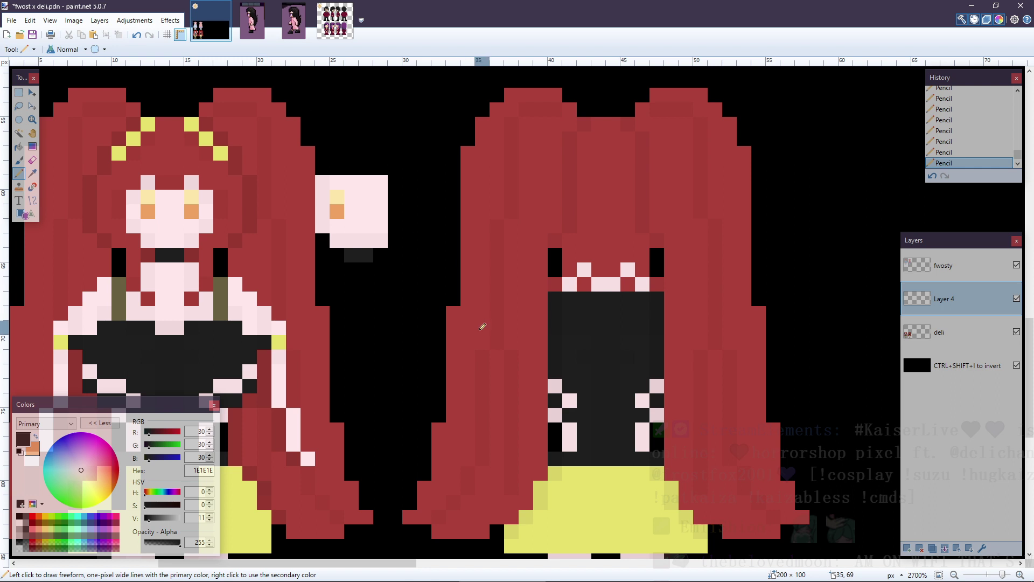
- Sample the hair red AC4139 from the front view's fringe and return to the Pencil for the side-view hair
{"action": "scroll", "coordinate": [213, 281], "scroll_direction": "up", "scroll_amount": 1}
{"action": "key", "text": "k"}
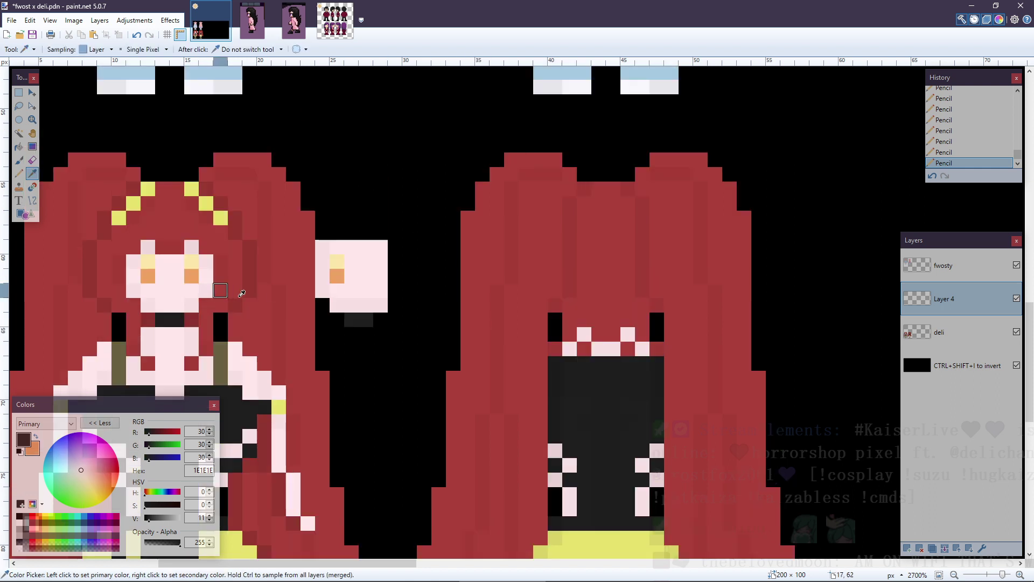
{"action": "left_click", "coordinate": [169, 217]}
{"action": "left_click", "coordinate": [173, 217]}
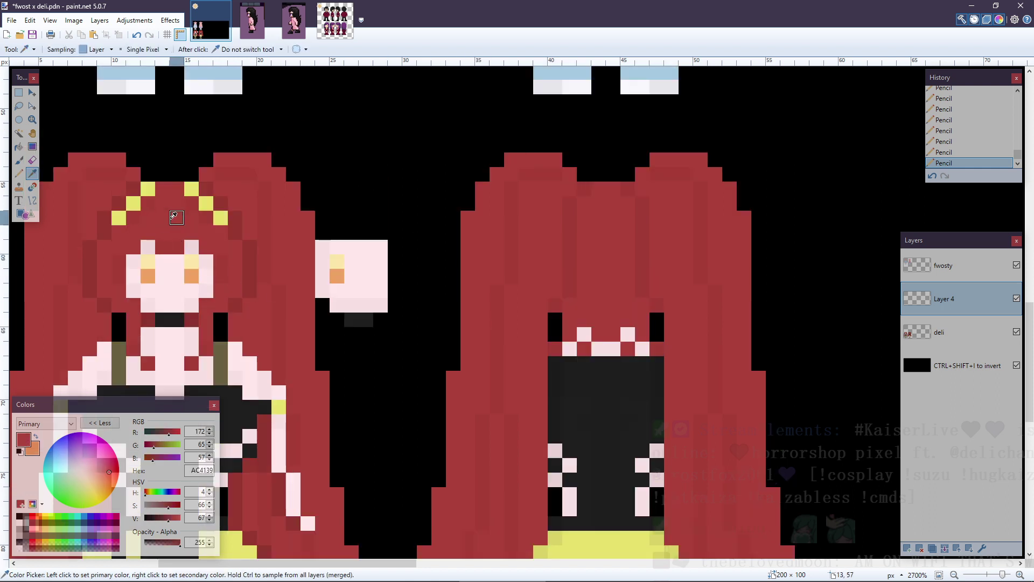
{"action": "key", "text": "p"}
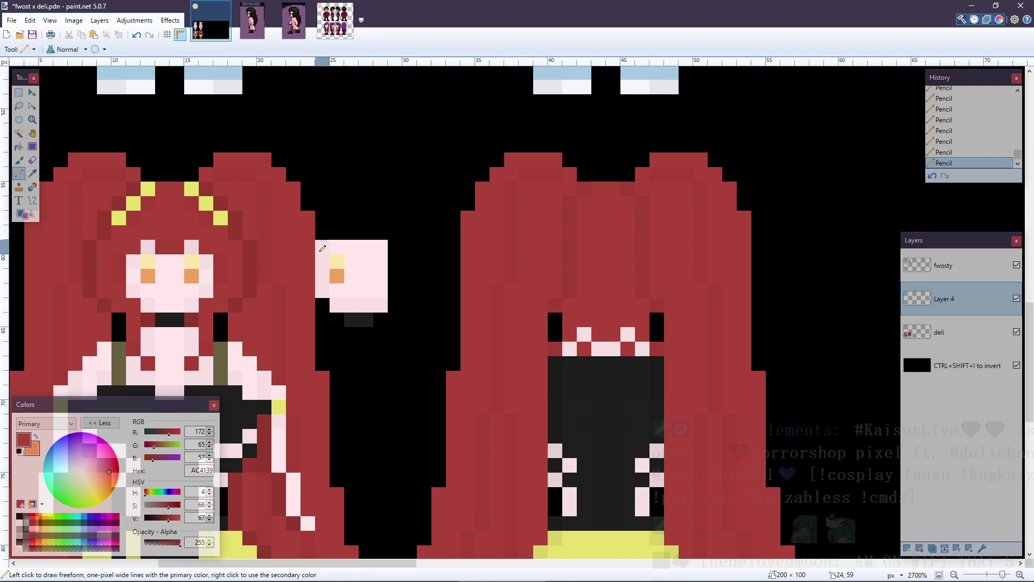
- Examine the side-pose hairlines in luna side.pdn and spritesheet.pdn, then return to fwost x deli.pdn
{"action": "left_click", "coordinate": [258, 30]}
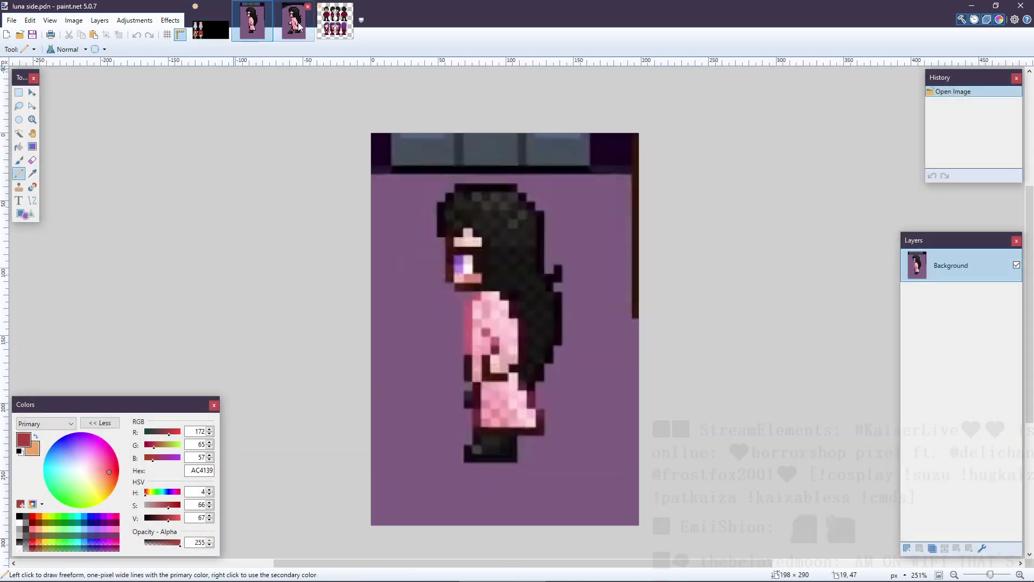
{"action": "left_click", "coordinate": [319, 26]}
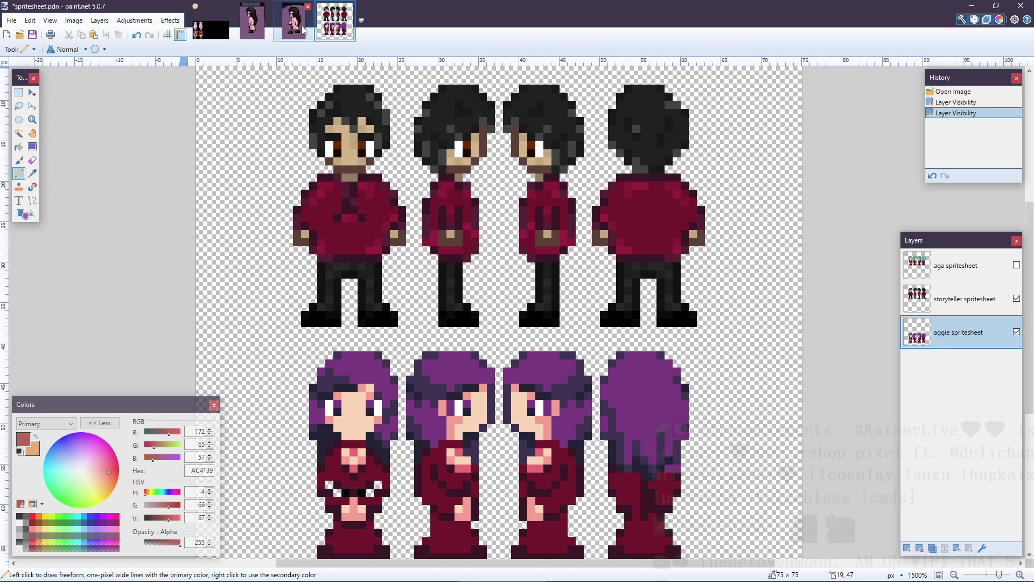
{"action": "left_click", "coordinate": [211, 22]}
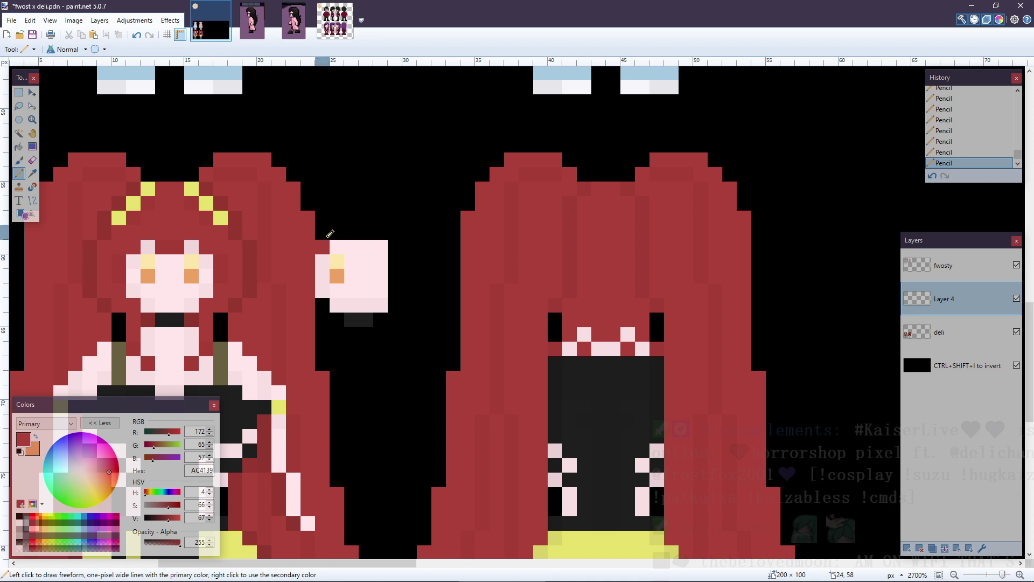
{"action": "left_click", "coordinate": [326, 235]}
{"action": "left_click_drag", "start_coordinate": [338, 219], "coordinate": [337, 203]}
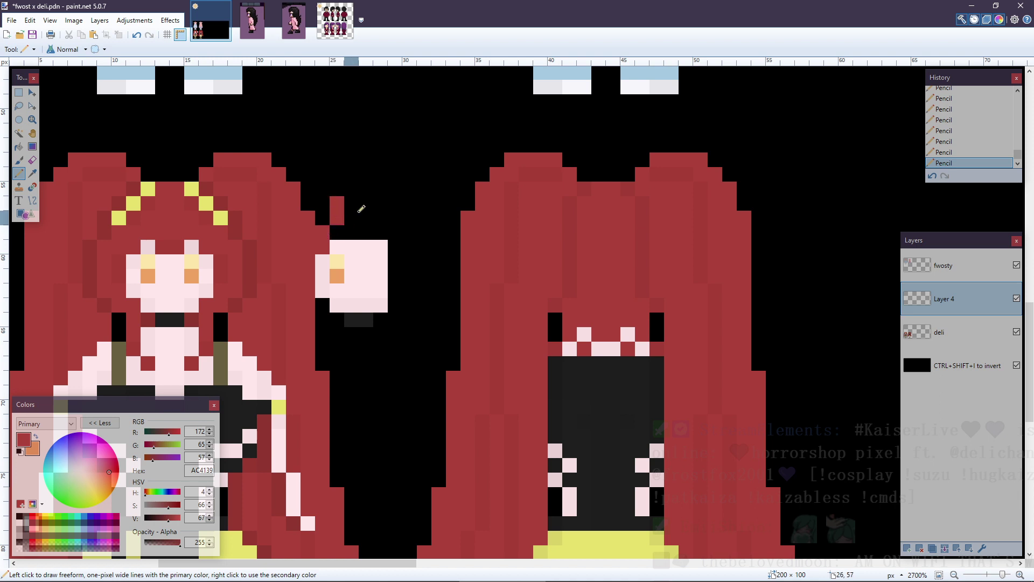
{"action": "key", "text": "ctrl+z"}
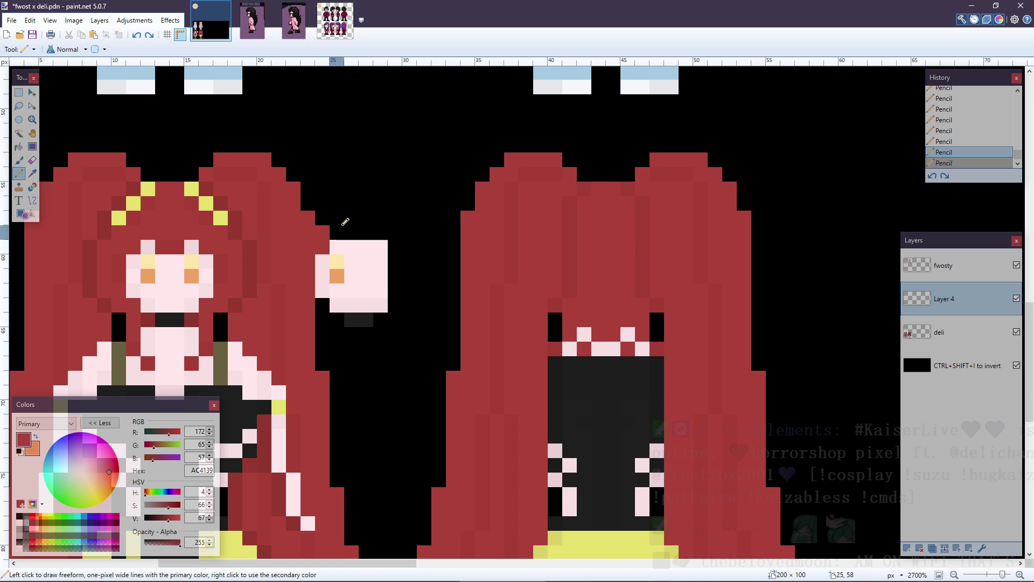
{"action": "left_click_drag", "start_coordinate": [339, 224], "coordinate": [336, 200]}
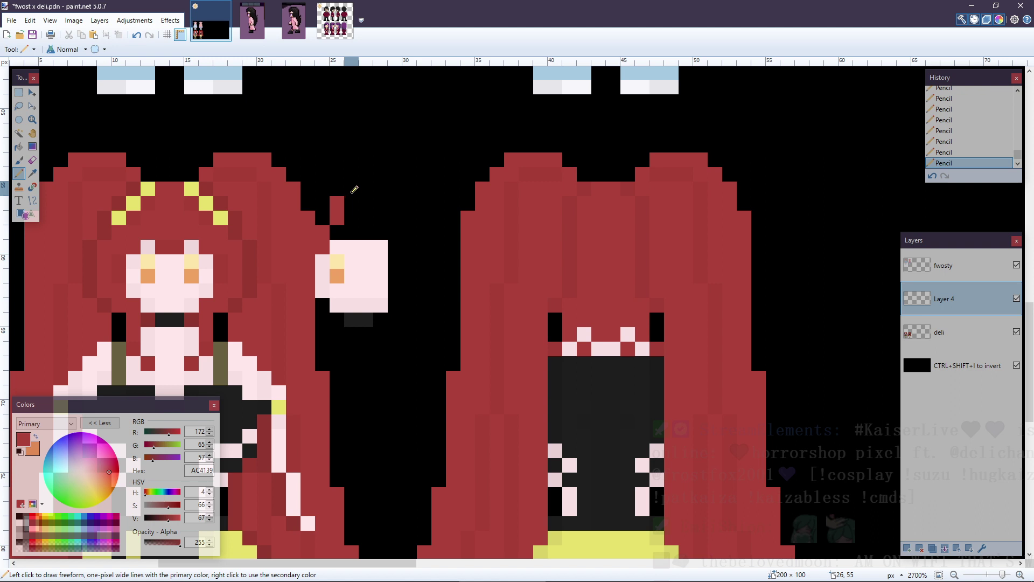
{"action": "key", "text": "ctrl+z"}
{"action": "left_click", "coordinate": [351, 203]}
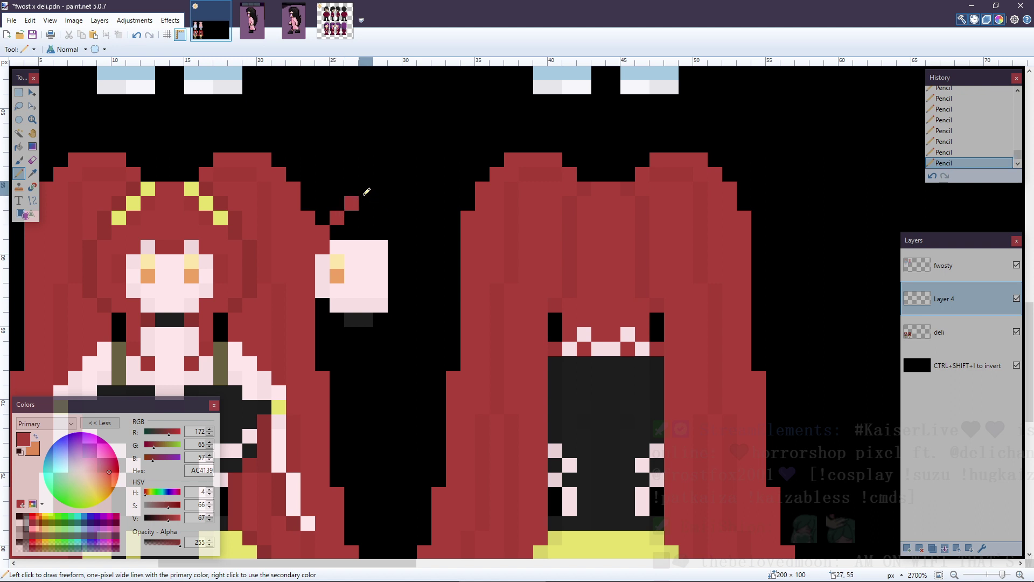
{"action": "left_click", "coordinate": [368, 191]}
{"action": "key", "text": "ctrl+z"}
{"action": "key", "text": "ctrl+z"}
{"action": "key", "text": "ctrl+z"}
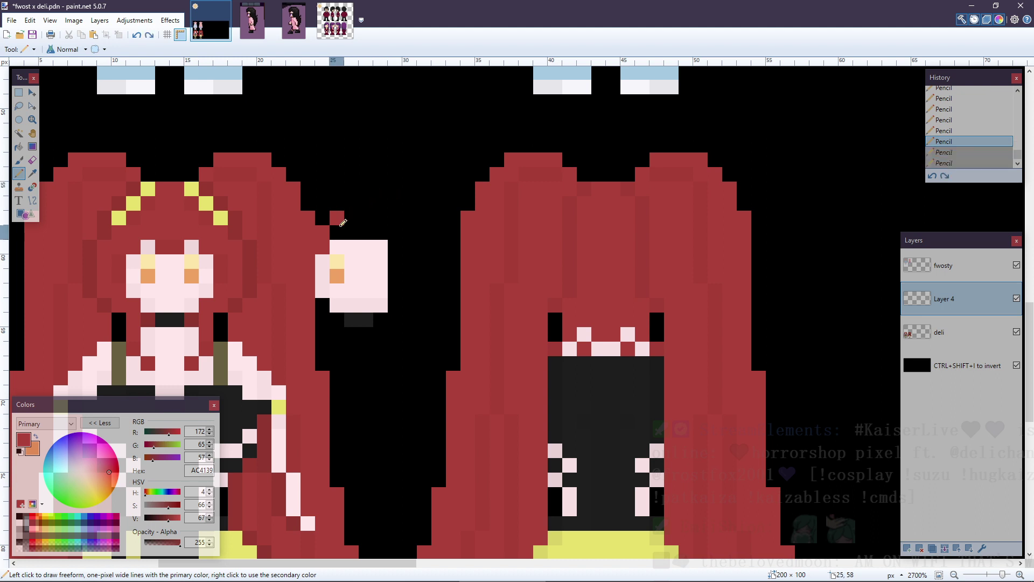
{"action": "left_click", "coordinate": [339, 229]}
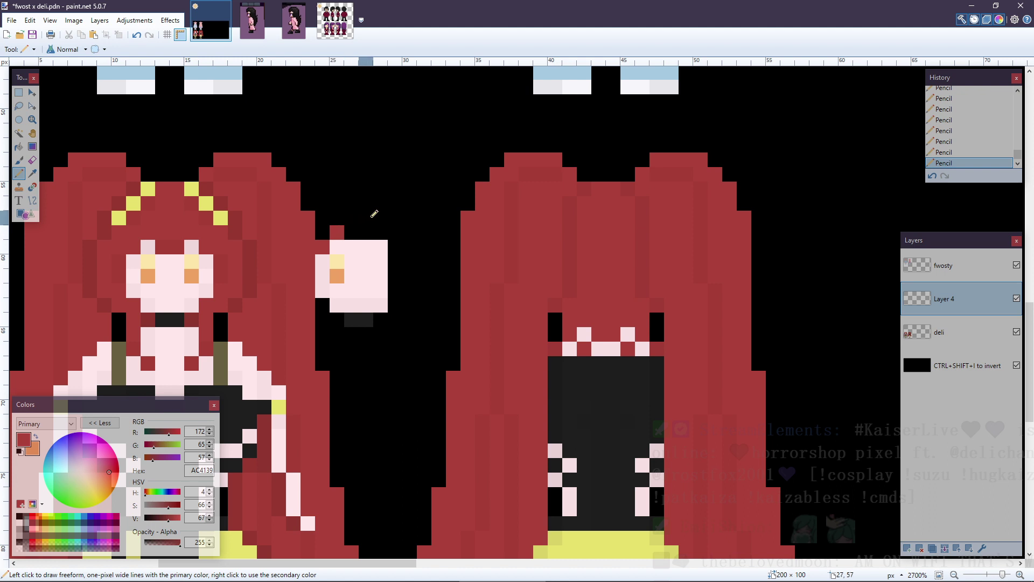
{"action": "key", "text": "ctrl+z"}
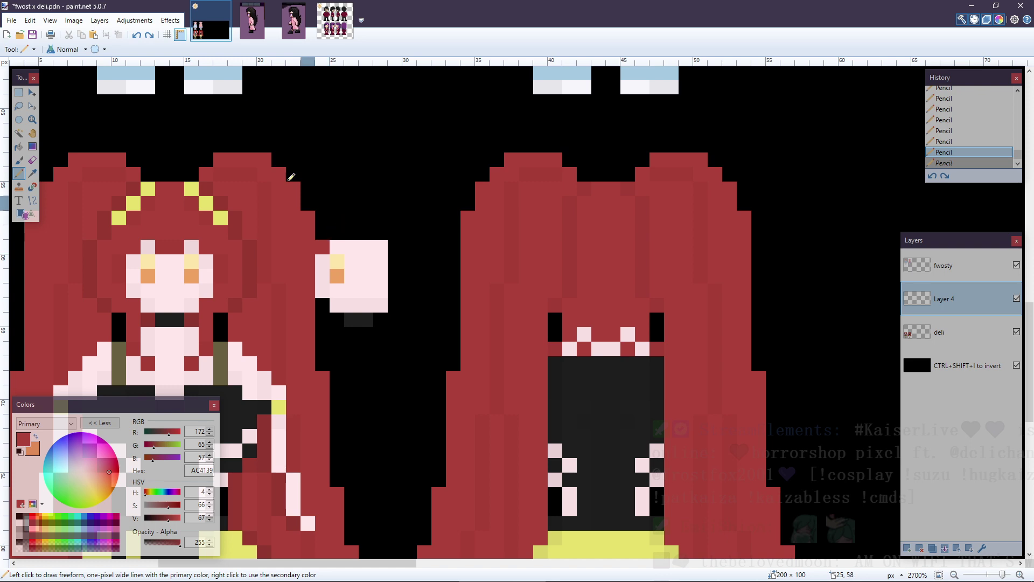
- Recheck the hair in luna side.pdn, then paint the side-view face's front upper corner pixel hair red in fwost x deli.pdn
{"action": "left_click", "coordinate": [252, 25]}
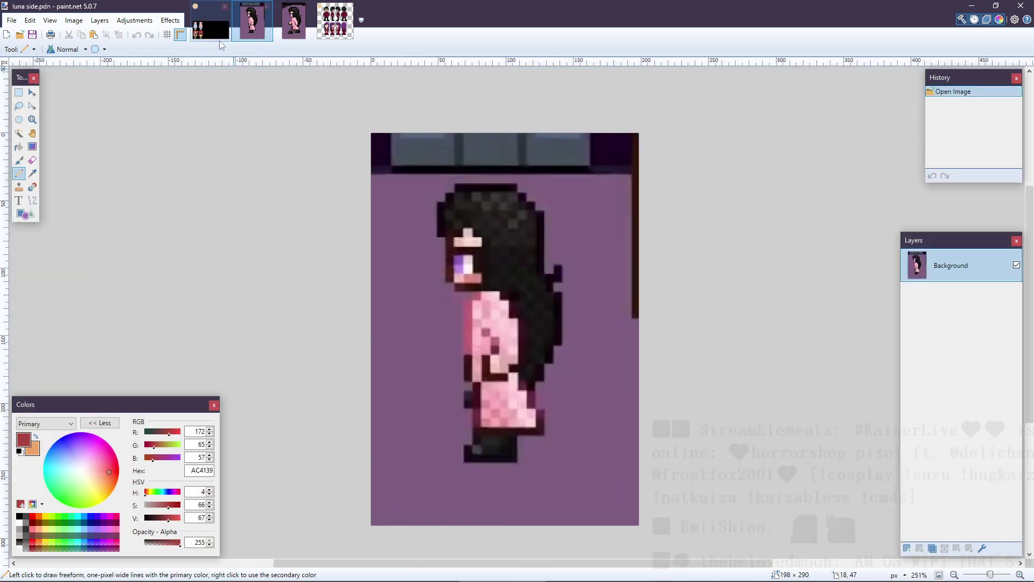
{"action": "left_click", "coordinate": [210, 27]}
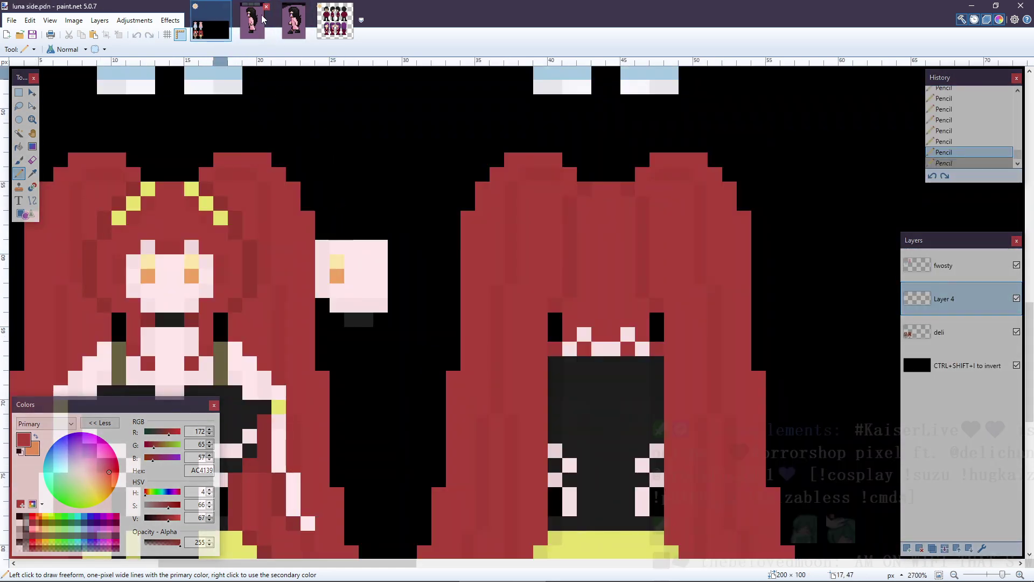
{"action": "left_click", "coordinate": [252, 24]}
{"action": "left_click", "coordinate": [210, 24]}
{"action": "left_click", "coordinate": [322, 246]}
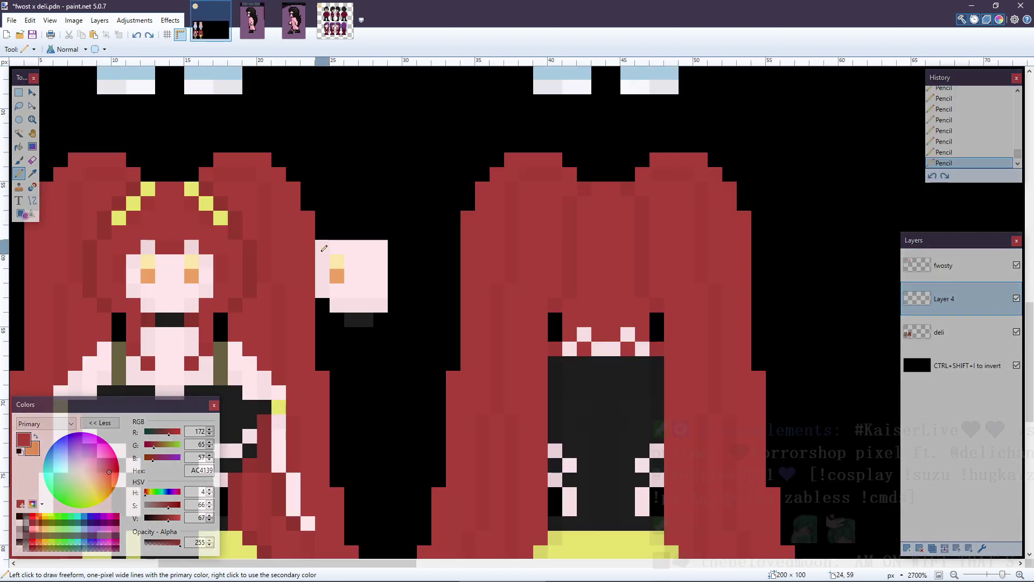
- Shift all of Layer 4 four pixels to the right, away from the front view's hair, and deselect
{"action": "key", "text": "ctrl+a"}
{"action": "key", "text": "m"}
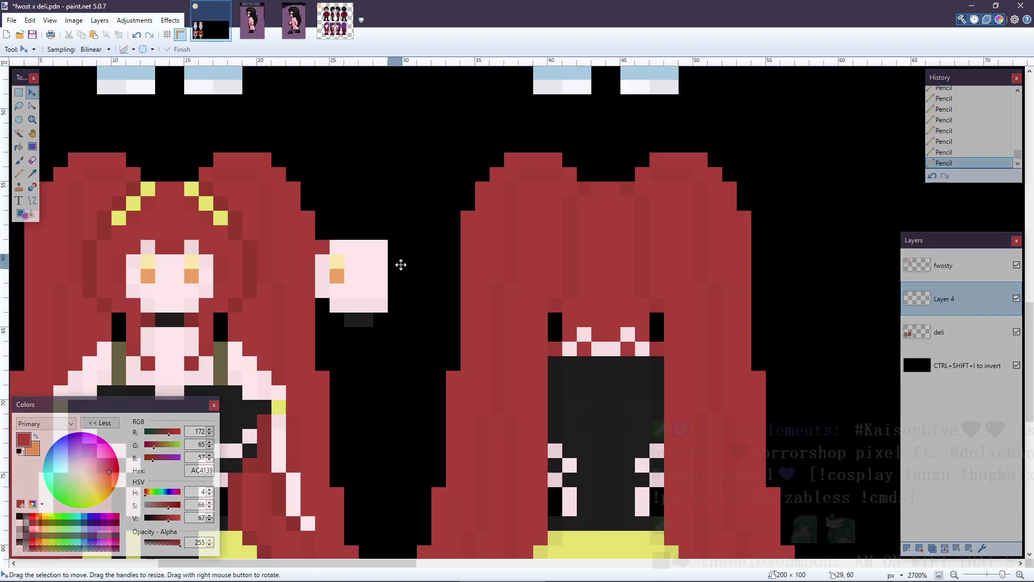
{"action": "key", "text": "Right"}
{"action": "key", "text": "Right"}
{"action": "key", "text": "Right"}
{"action": "key", "text": "Right"}
{"action": "key", "text": "ctrl+d"}
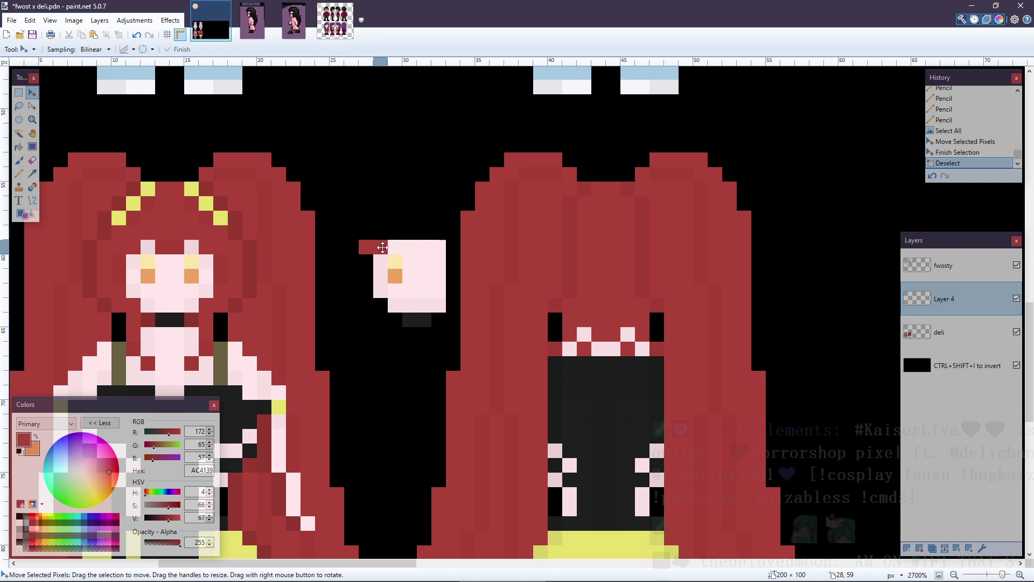
- Pencil a stepped red hair outline curving up and back from the side-view forehead, and compare it with luna side.pdn
{"action": "key", "text": "p"}
{"action": "left_click", "coordinate": [366, 232]}
{"action": "left_click", "coordinate": [380, 203]}
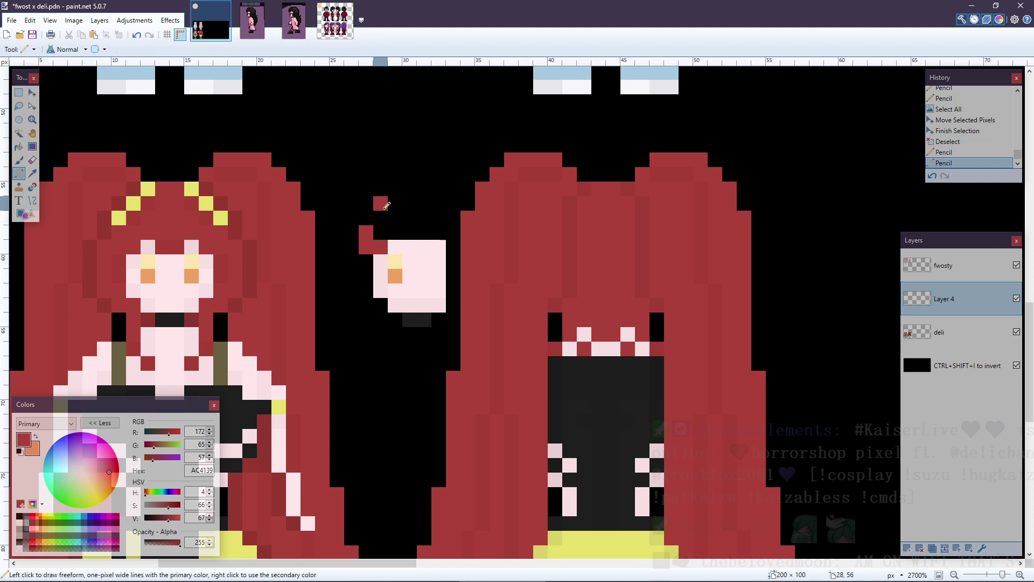
{"action": "left_click", "coordinate": [380, 217]}
{"action": "left_click", "coordinate": [395, 188]}
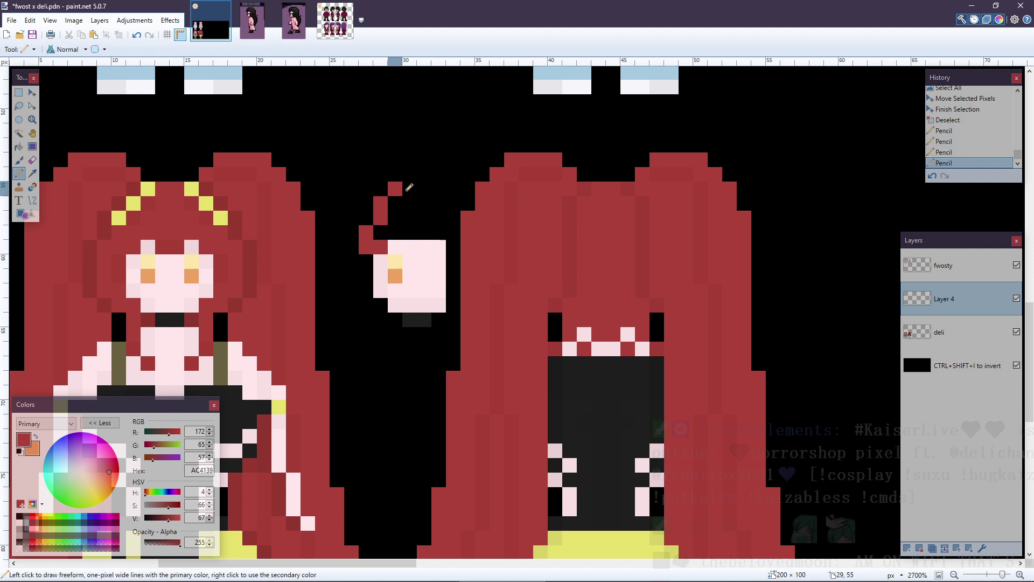
{"action": "left_click", "coordinate": [410, 189]}
{"action": "left_click_drag", "start_coordinate": [424, 173], "coordinate": [439, 174]}
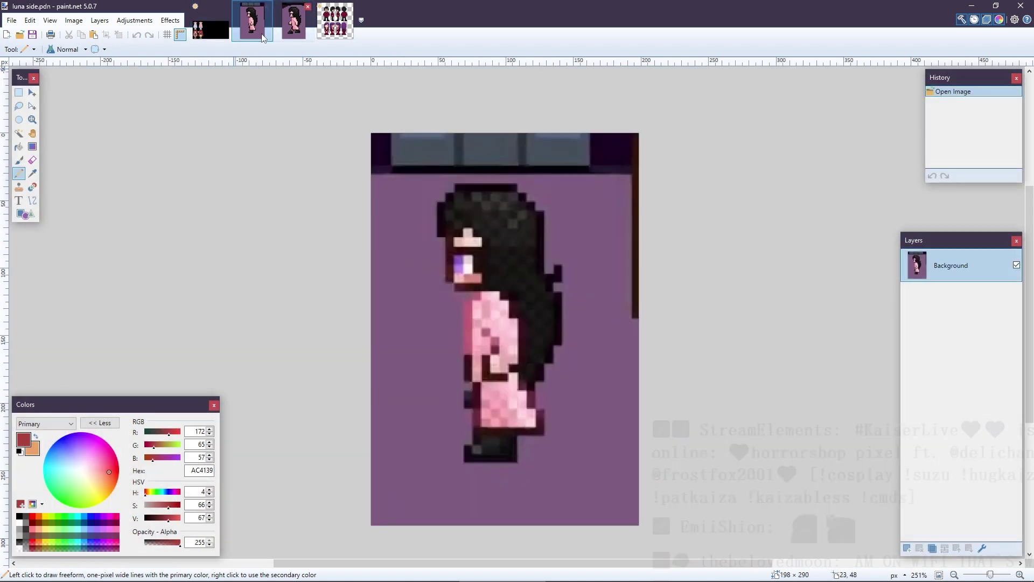
{"action": "left_click", "coordinate": [210, 22]}
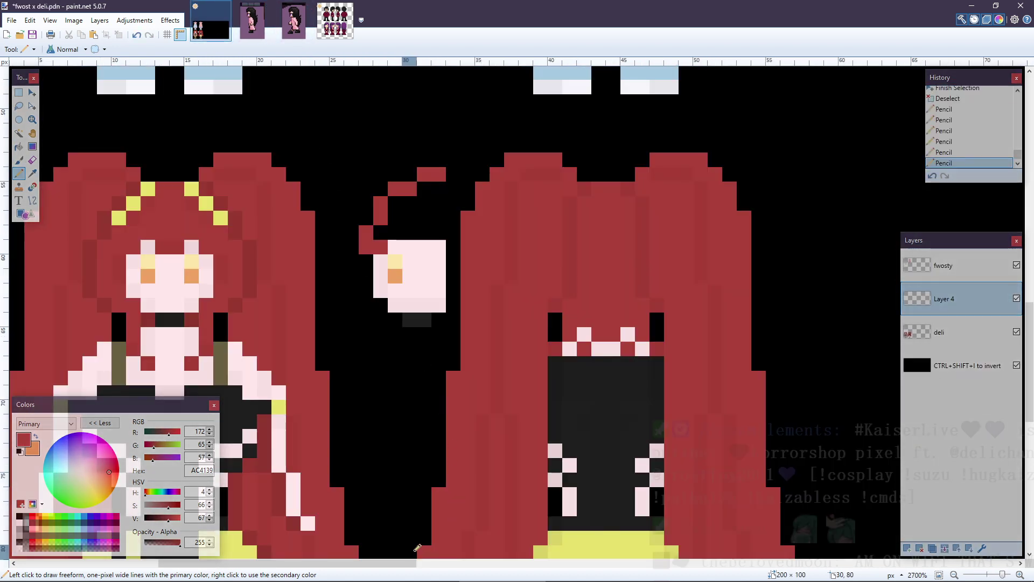
- Move all of Layer 4 49 pixels to the right, into the empty space beyond the back view, and deselect
{"action": "key", "text": "m"}
{"action": "key", "text": "ctrl+a"}
{"action": "key", "text": "Left"}
{"action": "key", "text": "Left"}
{"action": "key", "text": "Right"}
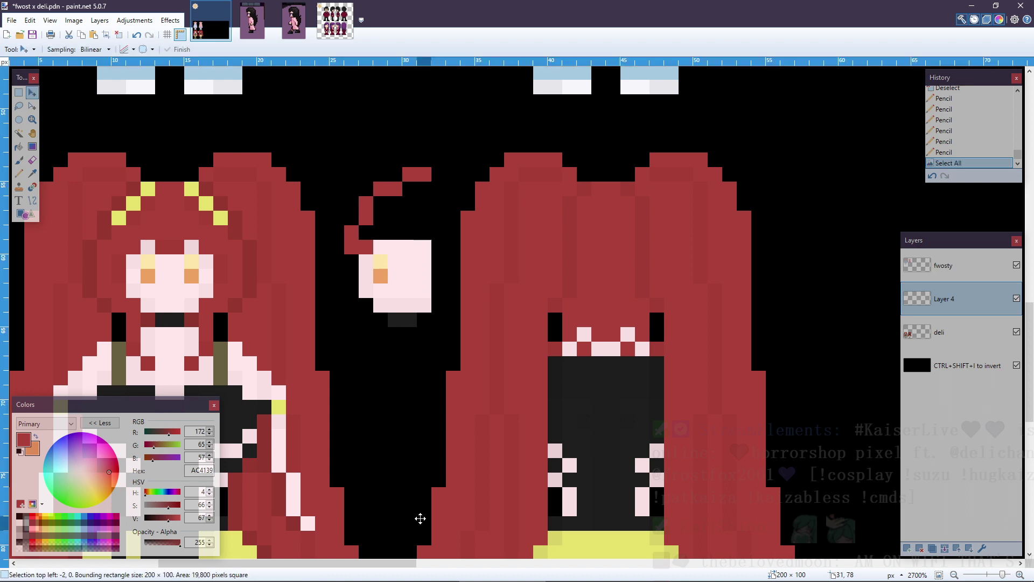
{"action": "key", "text": "Right"}
{"action": "key", "text": "Right"}
{"action": "key", "text": "Right"}
{"action": "key", "text": "Right"}
{"action": "key", "text": "Right"}
{"action": "key", "text": "Right"}
{"action": "key", "text": "Right"}
{"action": "key", "text": "Right"}
{"action": "key", "text": "Right"}
{"action": "key", "text": "Right"}
{"action": "key", "text": "Right"}
{"action": "key", "text": "Right"}
{"action": "key", "text": "Right"}
{"action": "key", "text": "Right"}
{"action": "key", "text": "Right"}
{"action": "key", "text": "Right"}
{"action": "key", "text": "Right"}
{"action": "key", "text": "Right"}
{"action": "key", "text": "Right"}
{"action": "key", "text": "Right"}
{"action": "key", "text": "Right"}
{"action": "key", "text": "Right"}
{"action": "key", "text": "Right"}
{"action": "key", "text": "Right"}
{"action": "key", "text": "Right"}
{"action": "key", "text": "Right"}
{"action": "key", "text": "Right"}
{"action": "key", "text": "Right"}
{"action": "key", "text": "Right"}
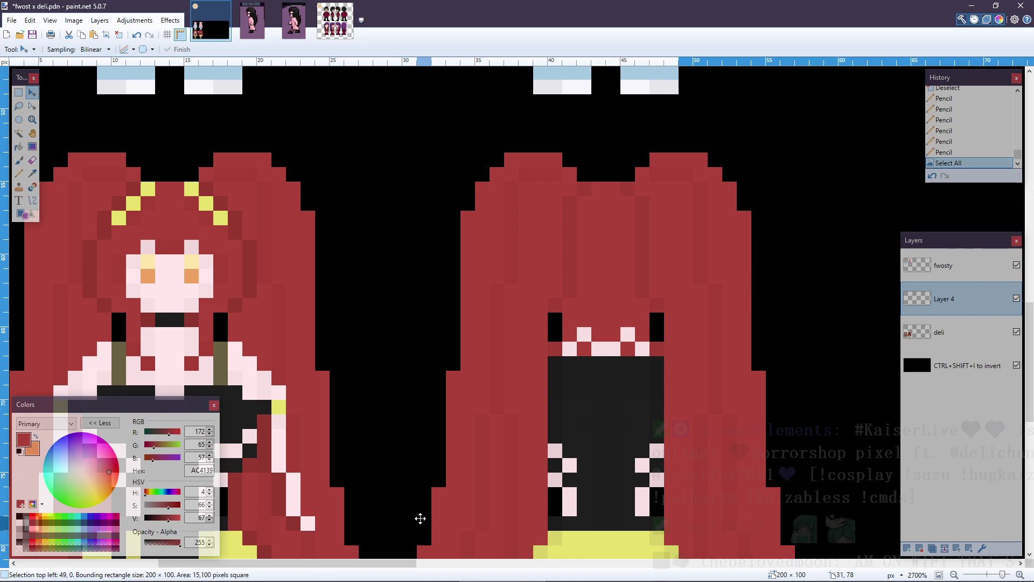
{"action": "key", "text": "ctrl+d"}
{"action": "left_click_drag", "start_coordinate": [414, 563], "coordinate": [586, 565]}
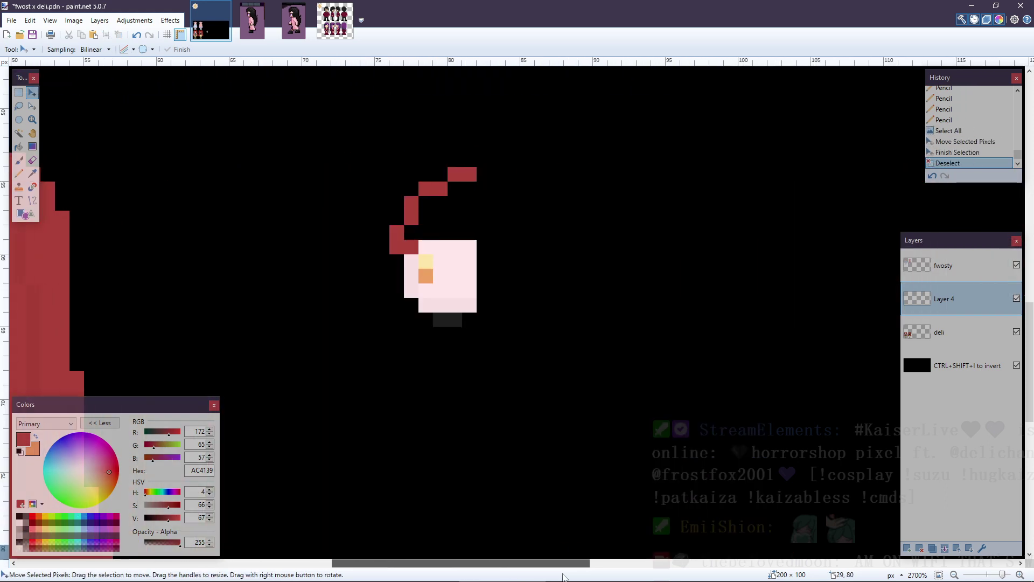
- Using luna side.pdn as reference, erase the upper hair arc and rebuild the front edge as a vertical column with a diagonal pixel on top
{"action": "left_click", "coordinate": [257, 26]}
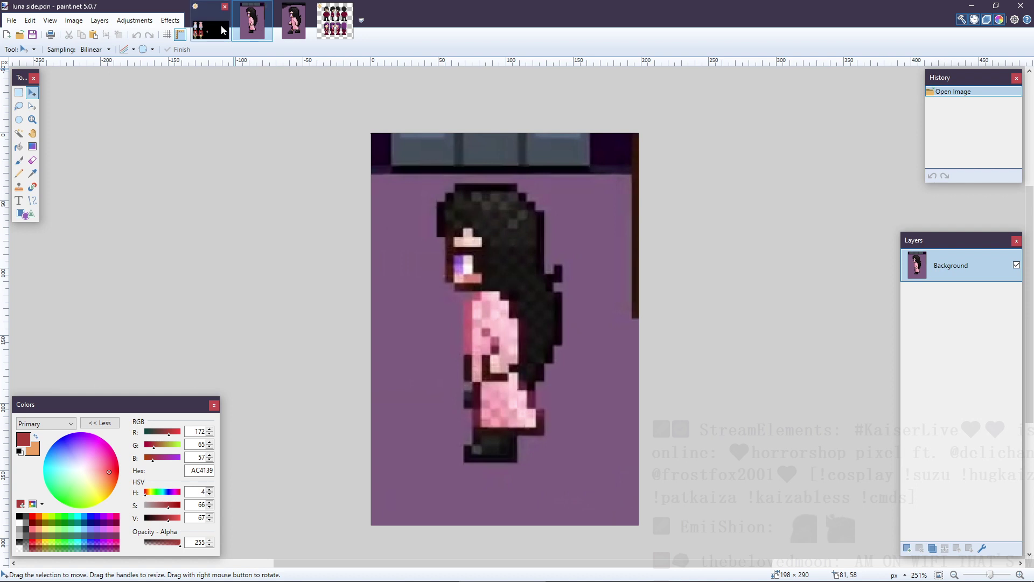
{"action": "left_click", "coordinate": [222, 31]}
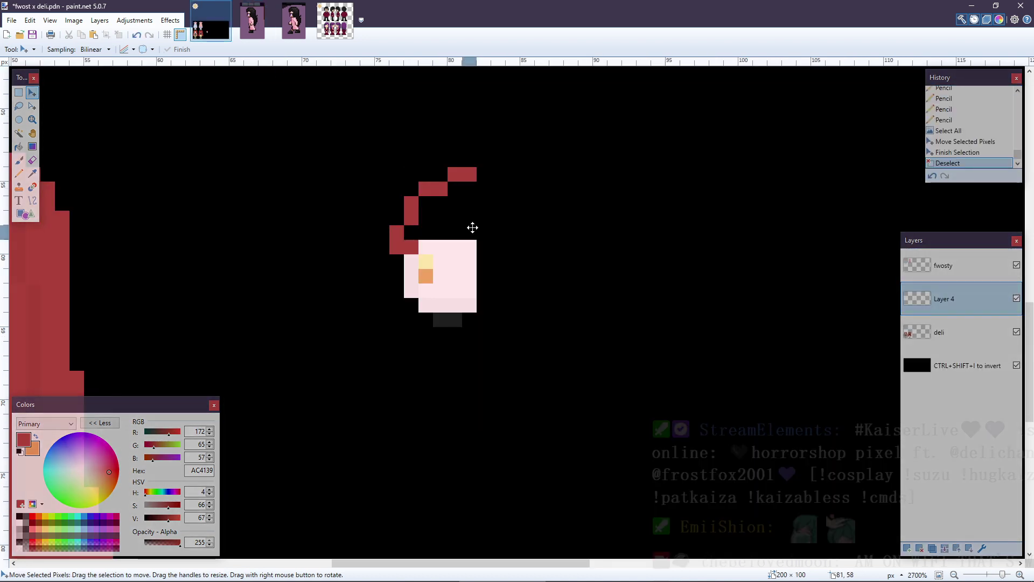
{"action": "key", "text": "e"}
{"action": "mouse_move", "coordinate": [469, 199]}
{"action": "left_mouse_down"}
{"action": "mouse_move", "coordinate": [472, 159]}
{"action": "mouse_move", "coordinate": [406, 203]}
{"action": "left_mouse_up"}
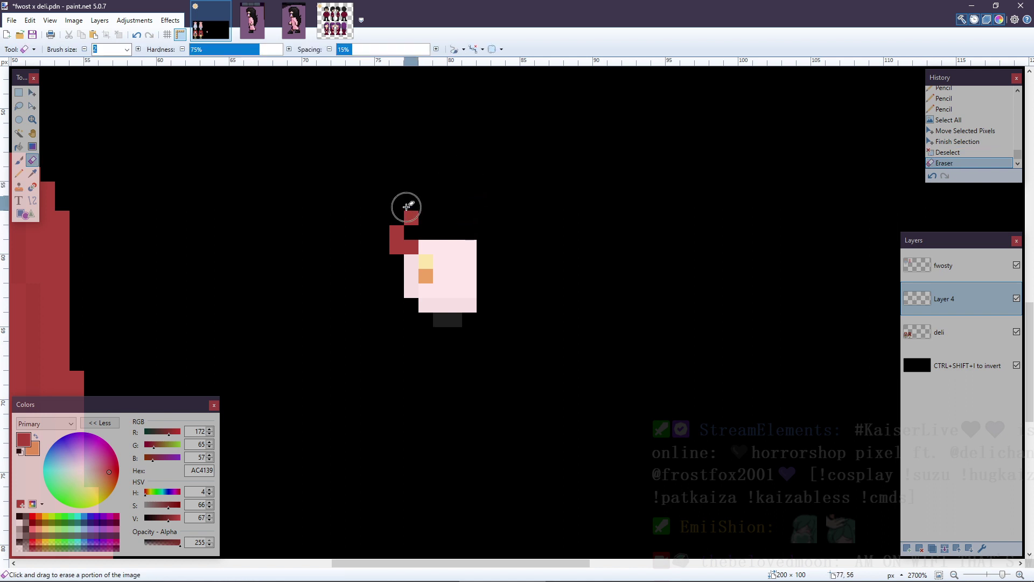
{"action": "left_click", "coordinate": [406, 206]}
{"action": "key", "text": "p"}
{"action": "left_click", "coordinate": [401, 212]}
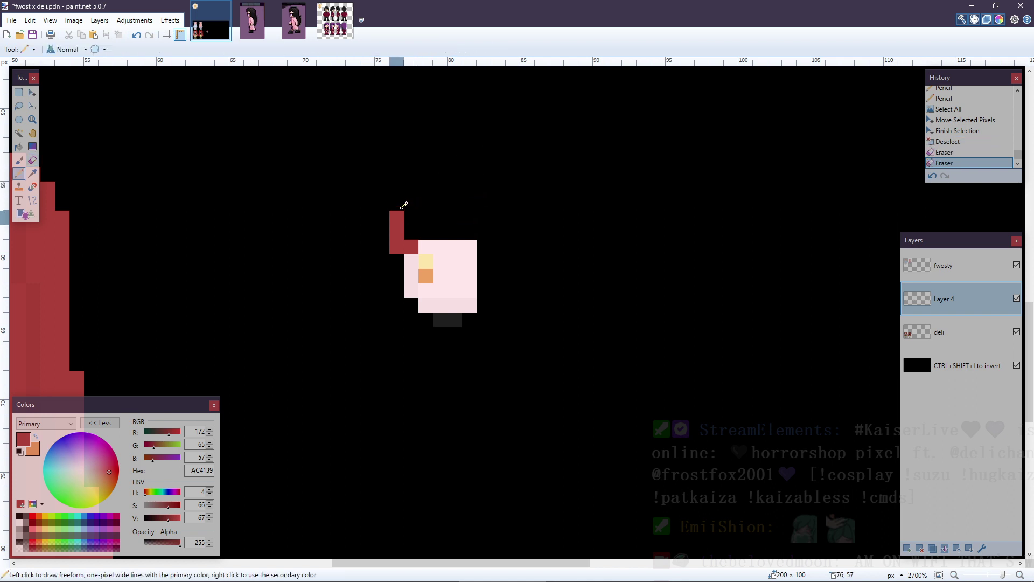
{"action": "left_click", "coordinate": [266, 35]}
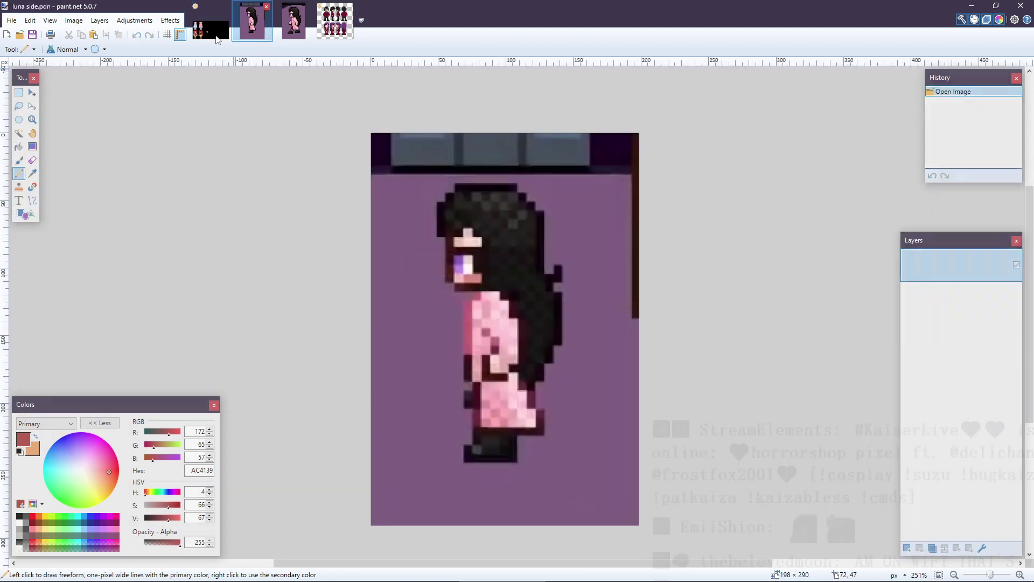
{"action": "left_click", "coordinate": [216, 36]}
{"action": "left_click", "coordinate": [411, 188]}
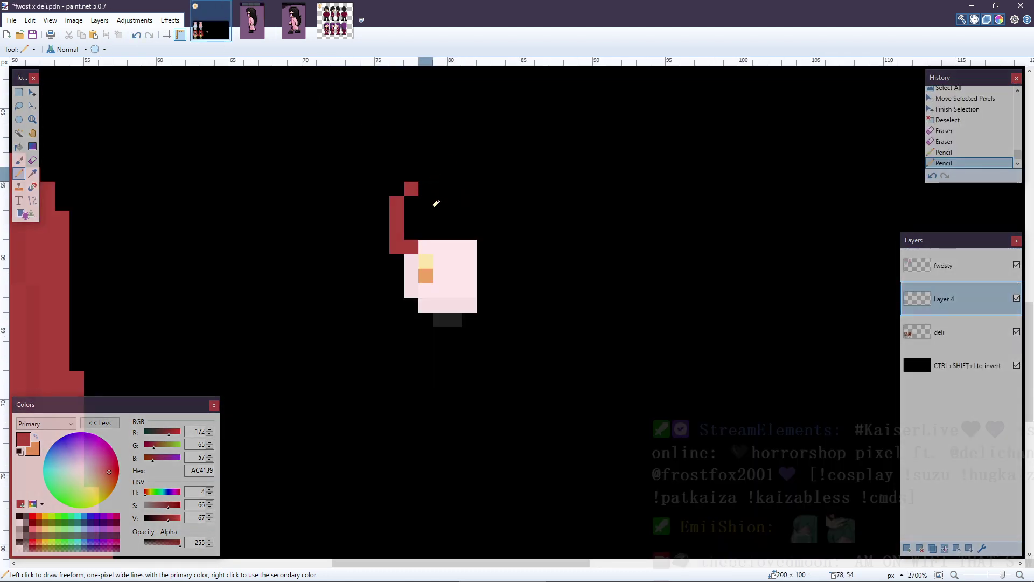
- Draw a 16-pixel red guide line from the back view's hair toward the side view, and erase the top pixels of the side-view hair edge
{"action": "scroll", "coordinate": [323, 205], "scroll_direction": "left", "scroll_amount": 5}
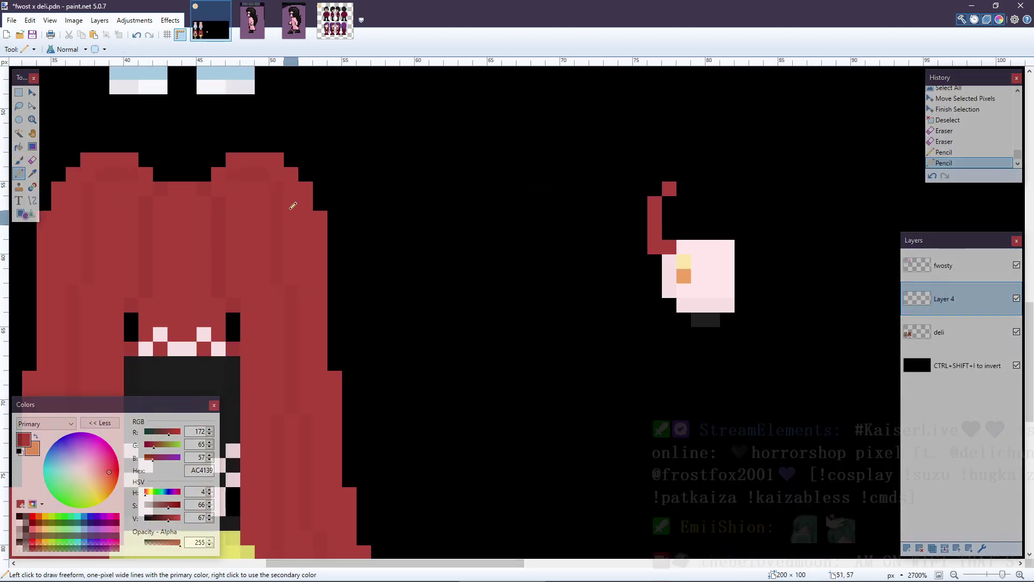
{"action": "left_click_drag", "start_coordinate": [330, 189], "coordinate": [560, 189]}
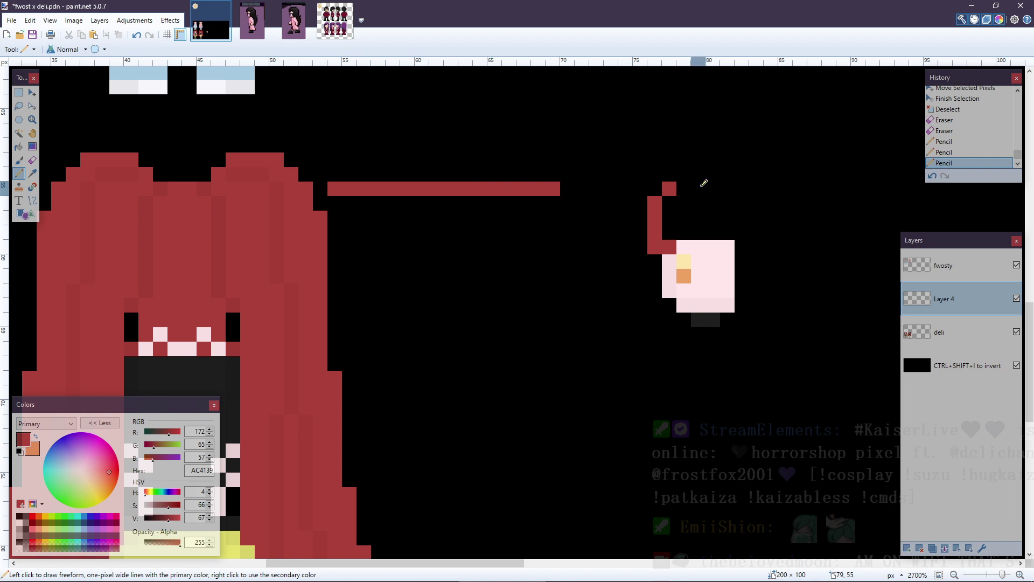
{"action": "key", "text": "e"}
{"action": "left_click_drag", "start_coordinate": [671, 188], "coordinate": [660, 199]}
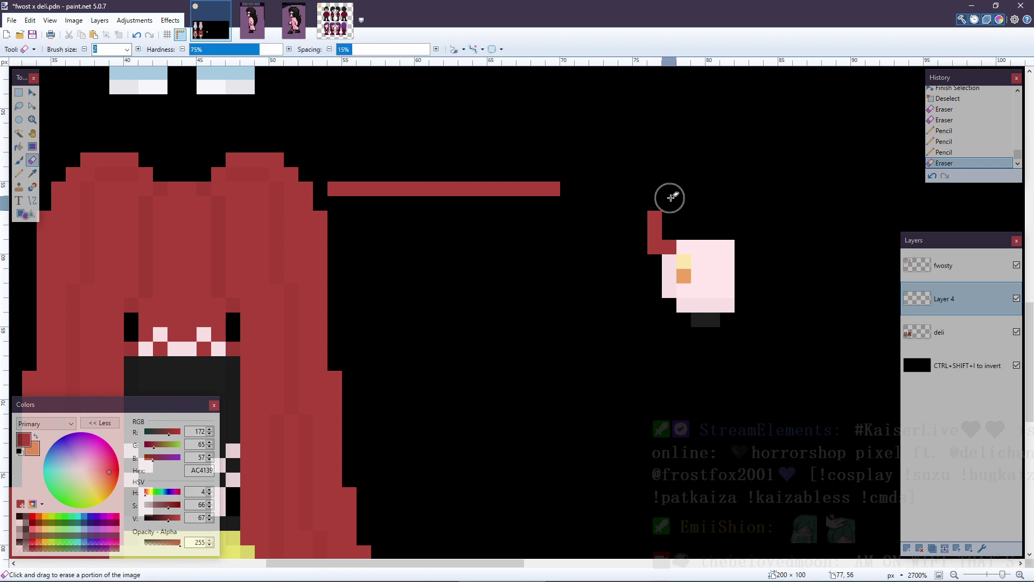
{"action": "key", "text": "p"}
{"action": "left_click", "coordinate": [668, 199]}
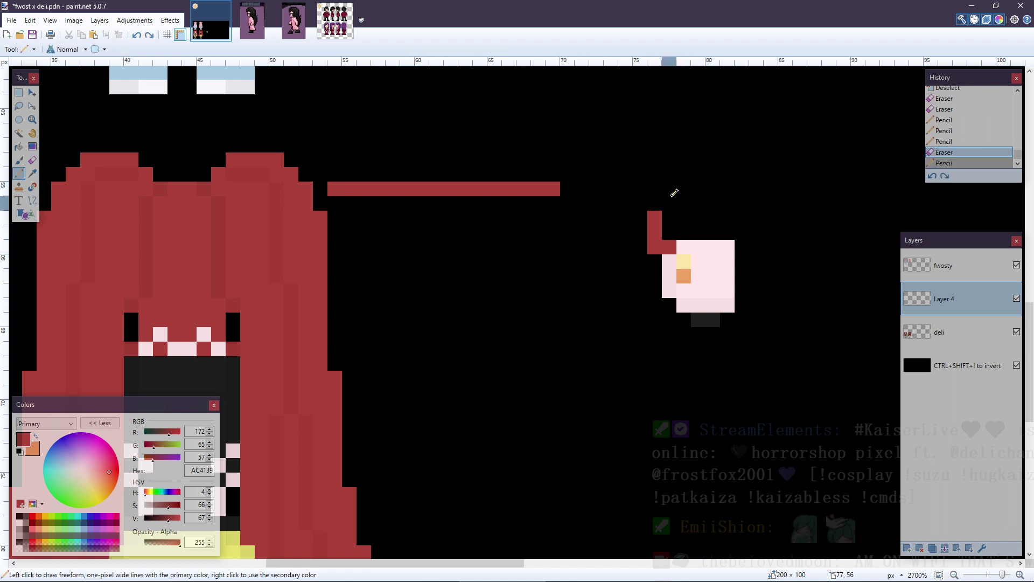
- Using luna side.pdn as reference, pencil the side-view hair outline with a 5-pixel top row, two diagonal pixels and a 5-pixel vertical back edge
{"action": "left_click_drag", "start_coordinate": [684, 189], "coordinate": [734, 188]}
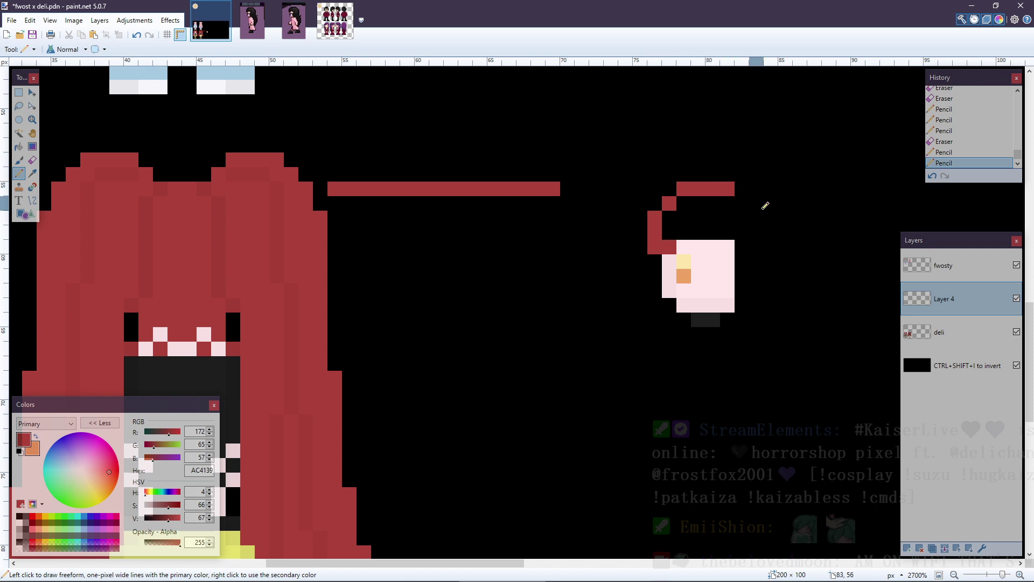
{"action": "left_click", "coordinate": [251, 24]}
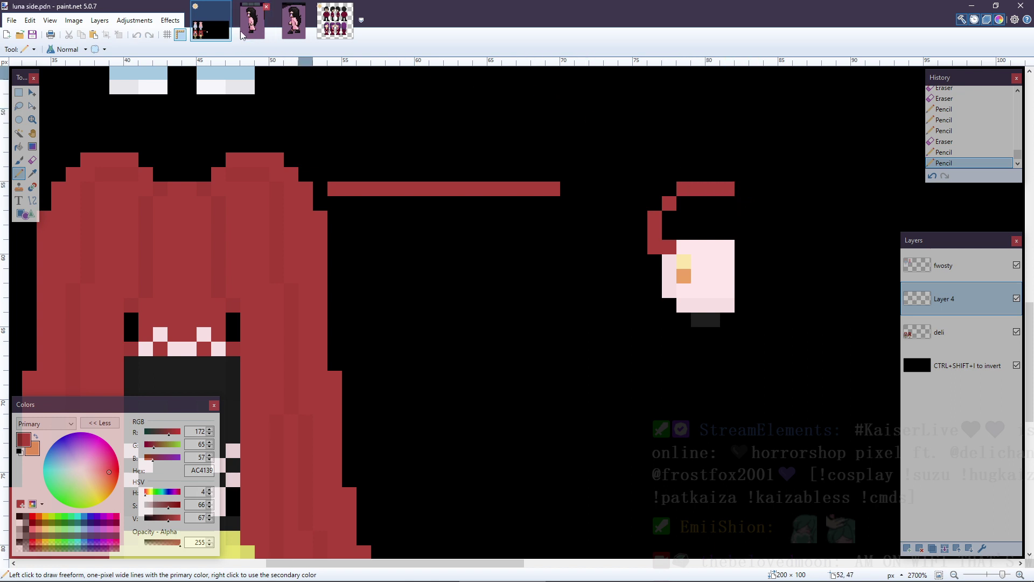
{"action": "left_click", "coordinate": [206, 34]}
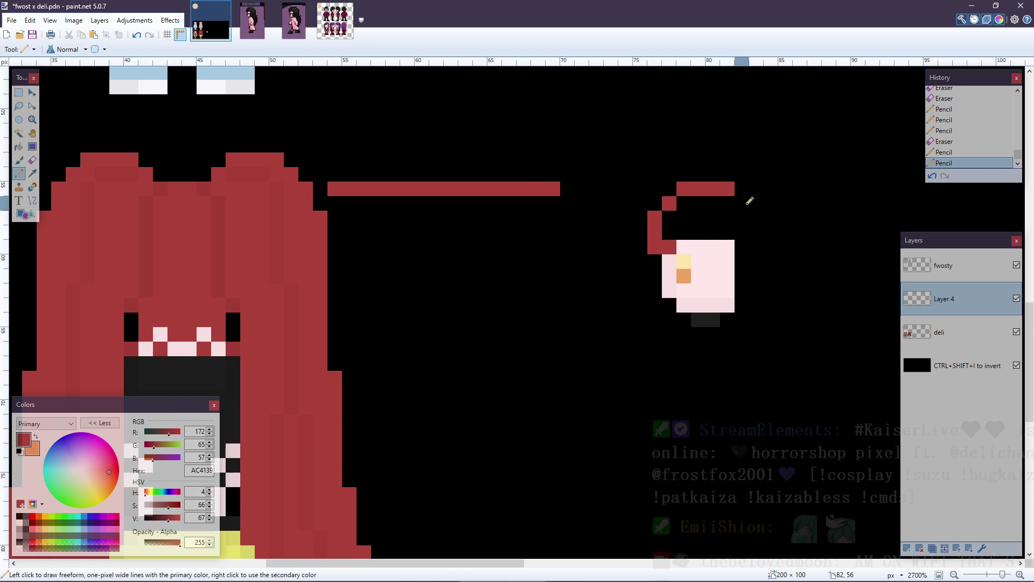
{"action": "left_click", "coordinate": [742, 189]}
{"action": "left_click", "coordinate": [756, 203]}
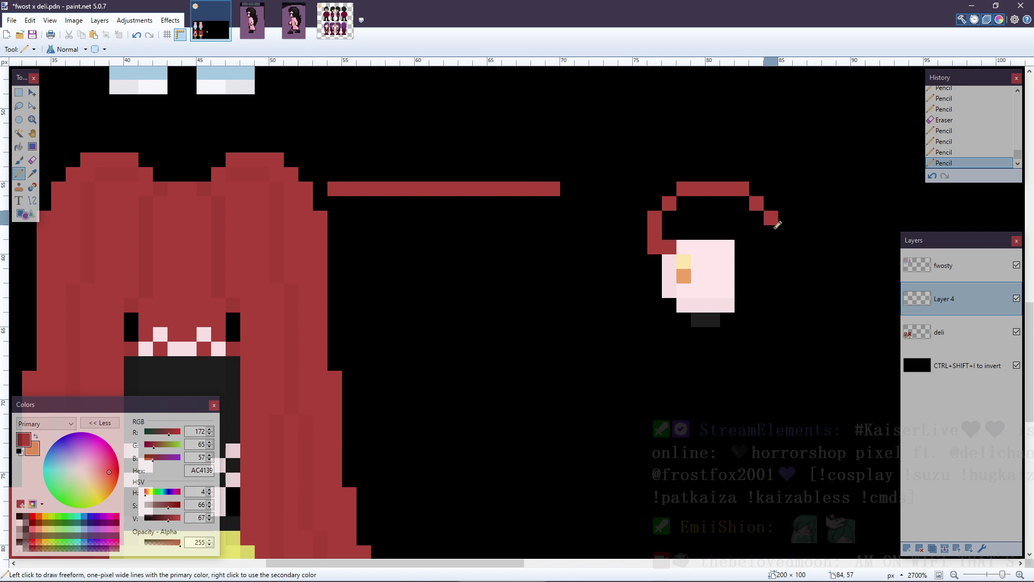
{"action": "left_click_drag", "start_coordinate": [780, 229], "coordinate": [788, 283]}
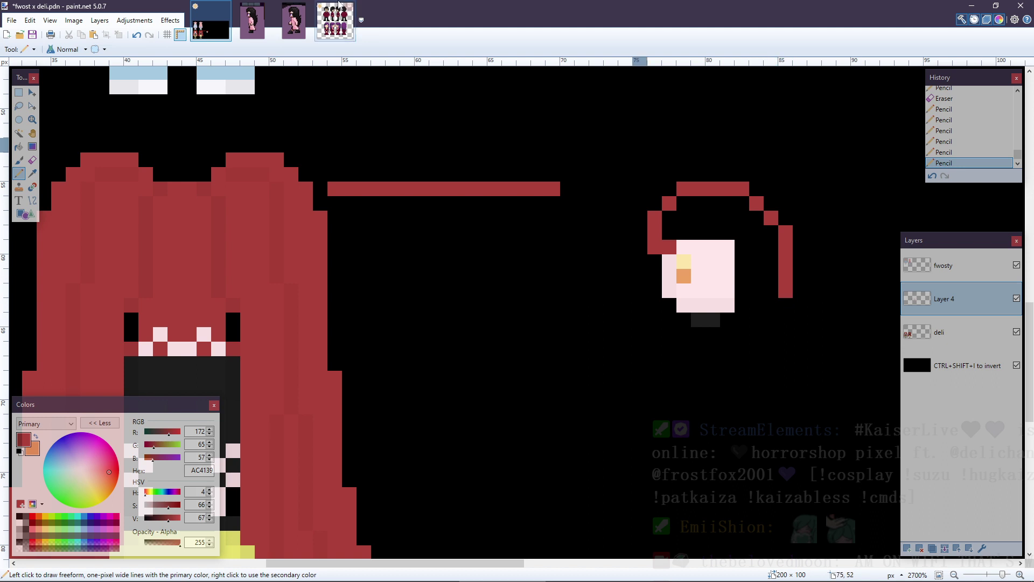
- Pencil the red fringe across the side-view forehead and down the back of the face, comparing with luna side.pdn and the other side reference
{"action": "left_click", "coordinate": [246, 24]}
{"action": "left_click", "coordinate": [225, 29]}
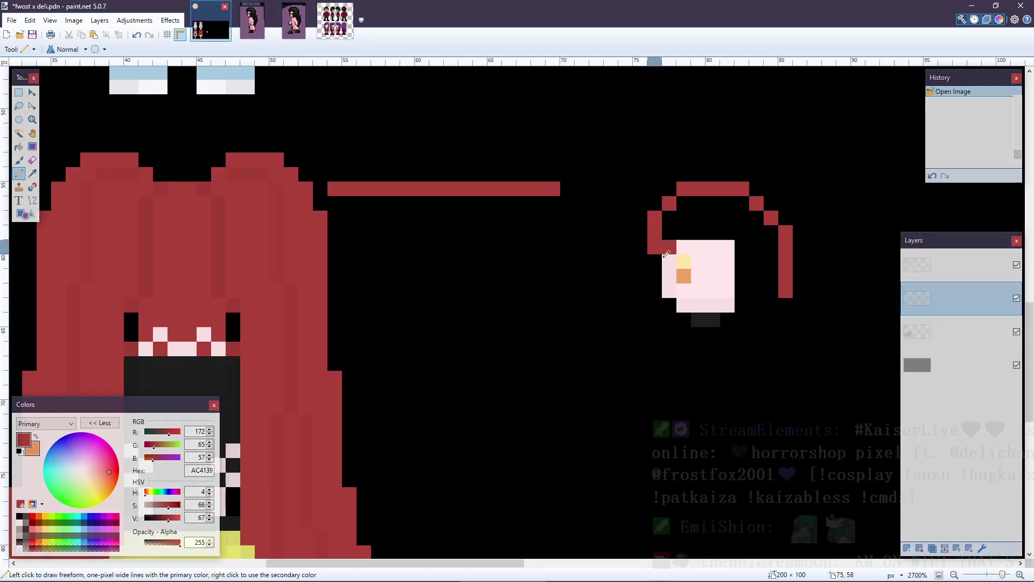
{"action": "left_click", "coordinate": [684, 247]}
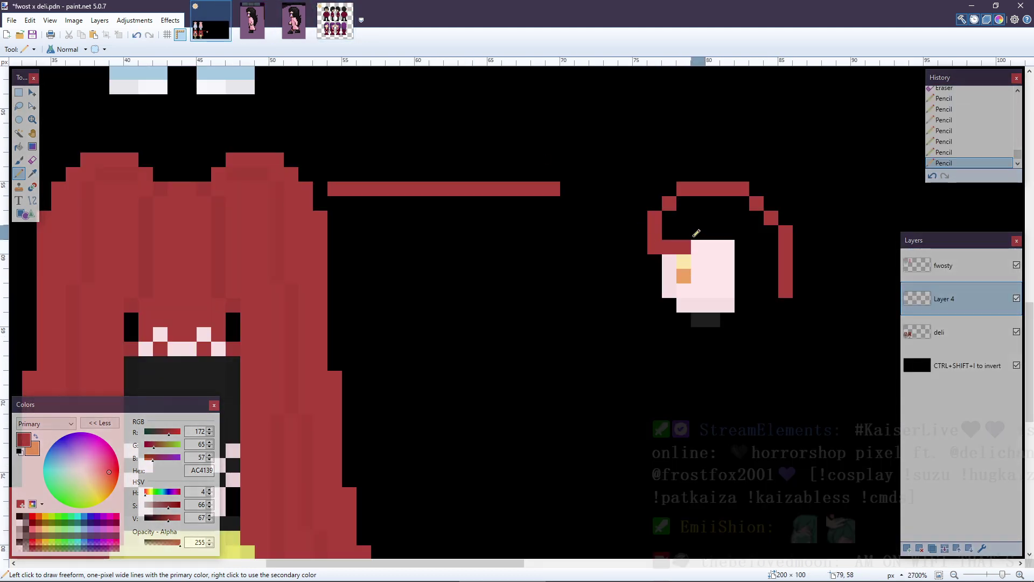
{"action": "left_click", "coordinate": [698, 232]}
{"action": "left_click", "coordinate": [712, 232]}
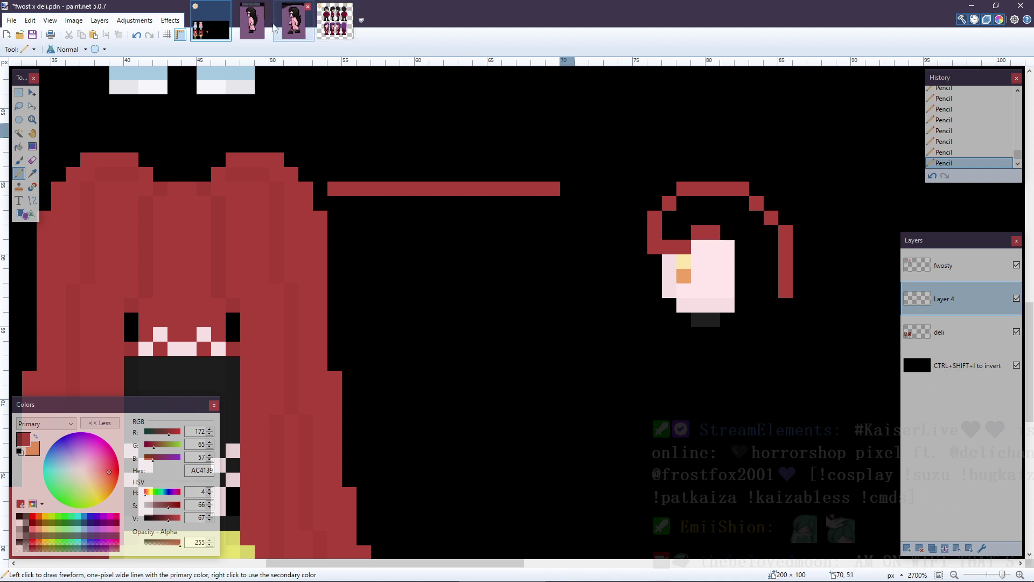
{"action": "left_click", "coordinate": [294, 21]}
{"action": "left_click", "coordinate": [210, 21]}
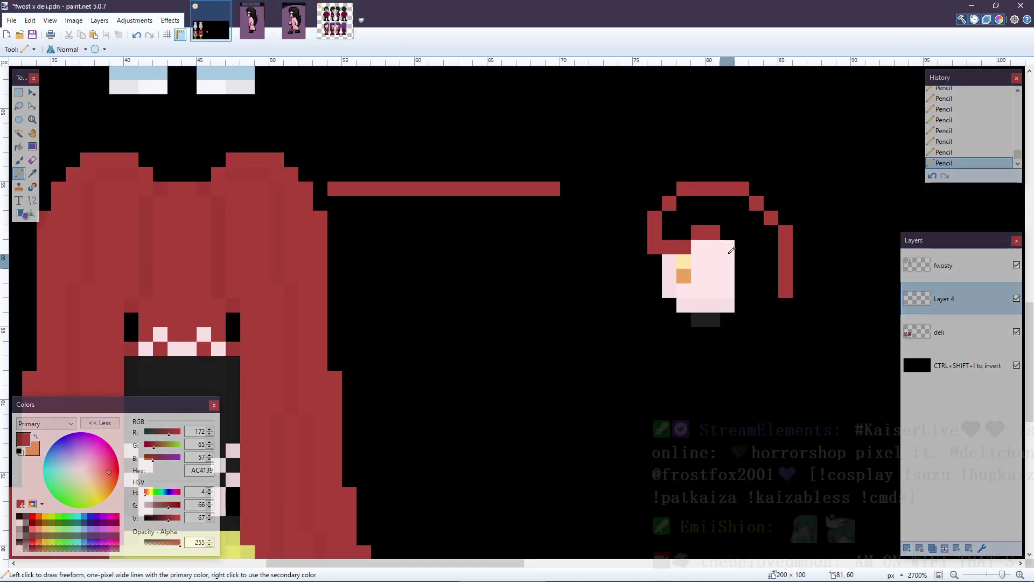
{"action": "left_click", "coordinate": [727, 247]}
{"action": "left_click", "coordinate": [713, 247]}
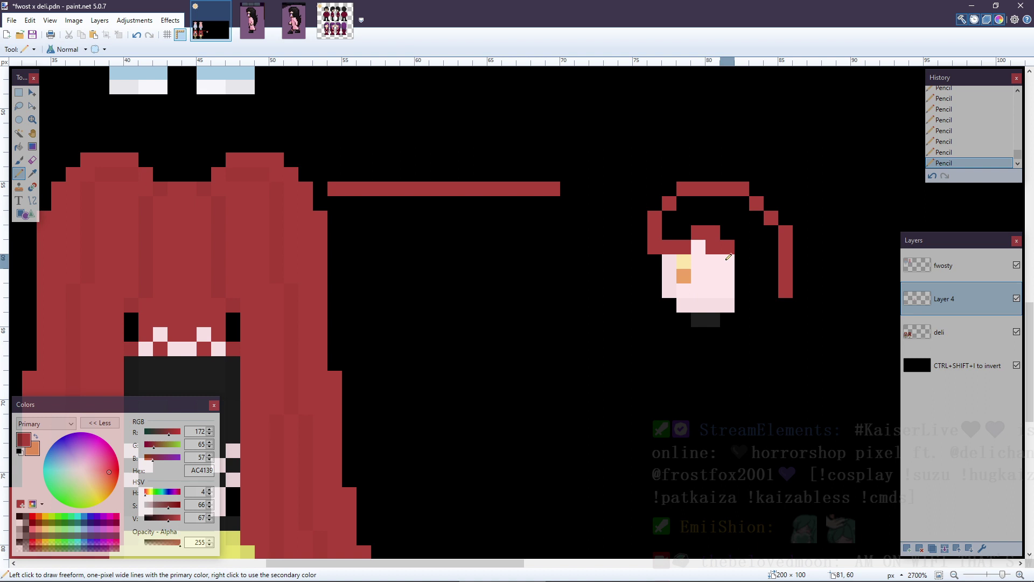
{"action": "left_click_drag", "start_coordinate": [727, 262], "coordinate": [727, 277]}
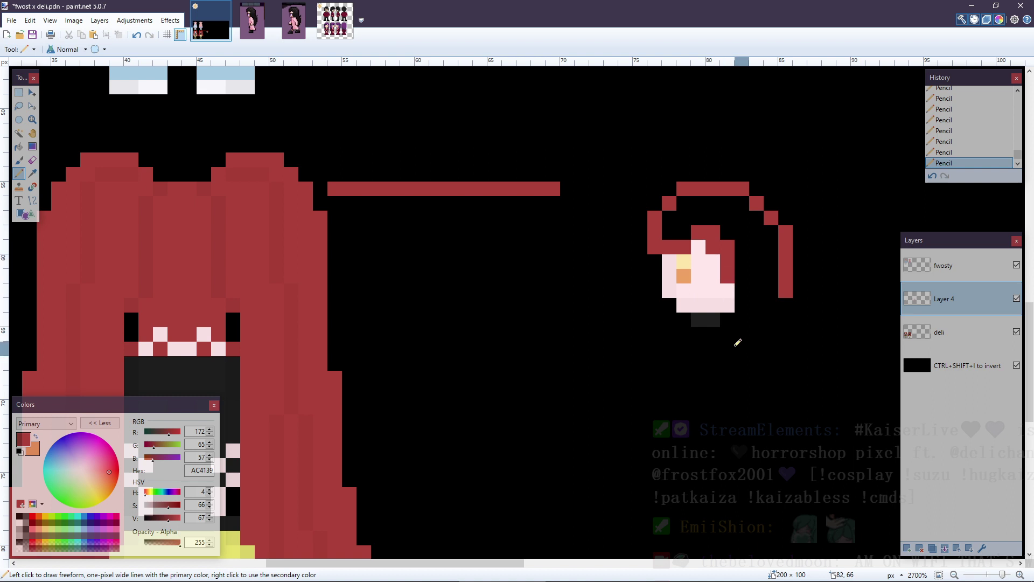
- Draw a 20-pixel orange horizontal guide line from the back view's shoulder level toward the side view
{"action": "left_click_drag", "start_coordinate": [430, 563], "coordinate": [328, 562]}
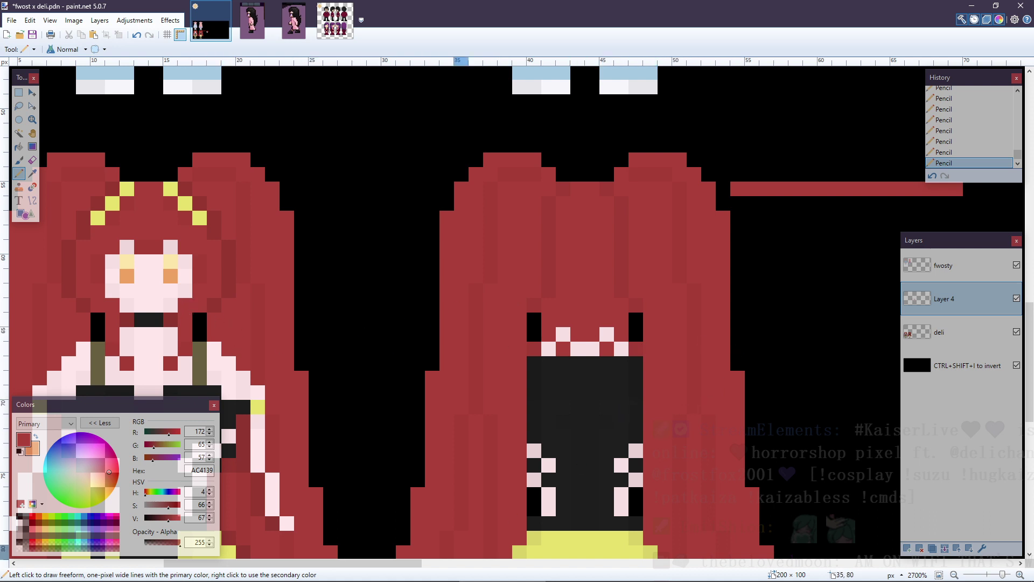
{"action": "left_click_drag", "start_coordinate": [292, 562], "coordinate": [391, 562]}
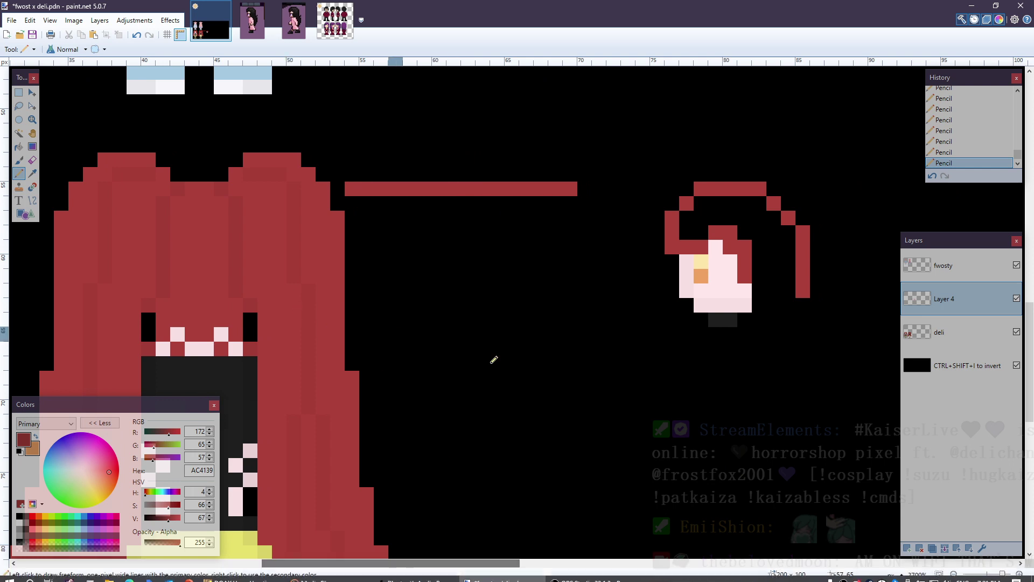
{"action": "left_click_drag", "start_coordinate": [367, 348], "coordinate": [652, 343]}
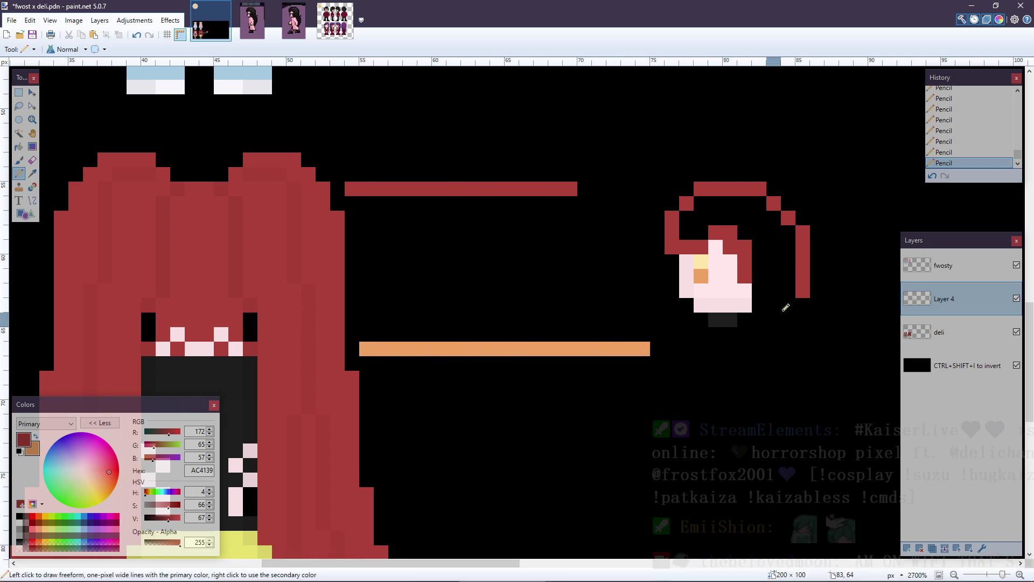
- Try to extend the back hair edge one pixel down and step it diagonally inward, and undo those pixels but keep the orange guide line
{"action": "left_click", "coordinate": [802, 305]}
{"action": "left_click", "coordinate": [788, 319]}
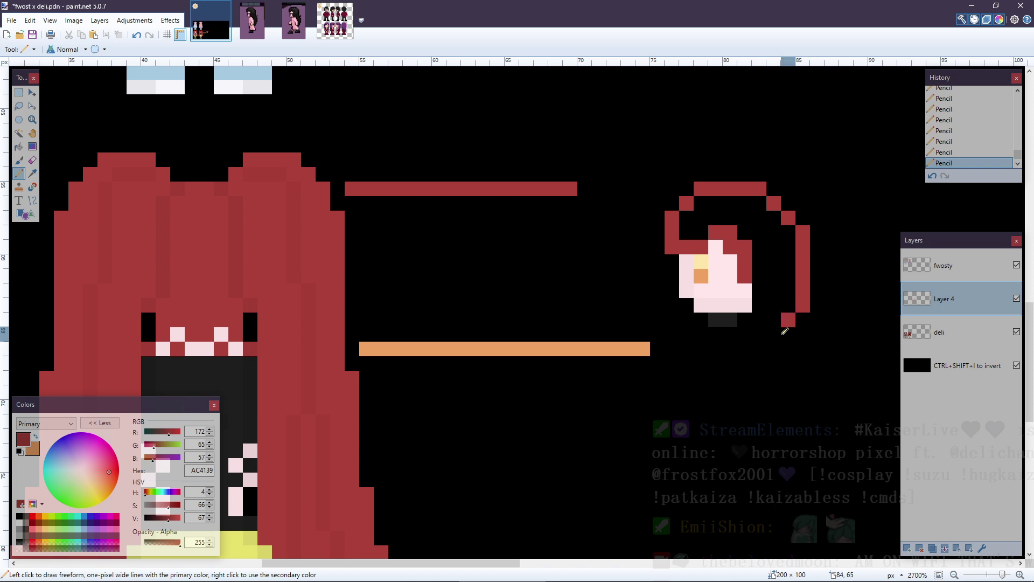
{"action": "left_click", "coordinate": [775, 334]}
{"action": "key", "text": "ctrl+z"}
{"action": "key", "text": "ctrl+z"}
{"action": "key", "text": "ctrl+z"}
{"action": "key", "text": "ctrl+z"}
{"action": "key", "text": "ctrl+z"}
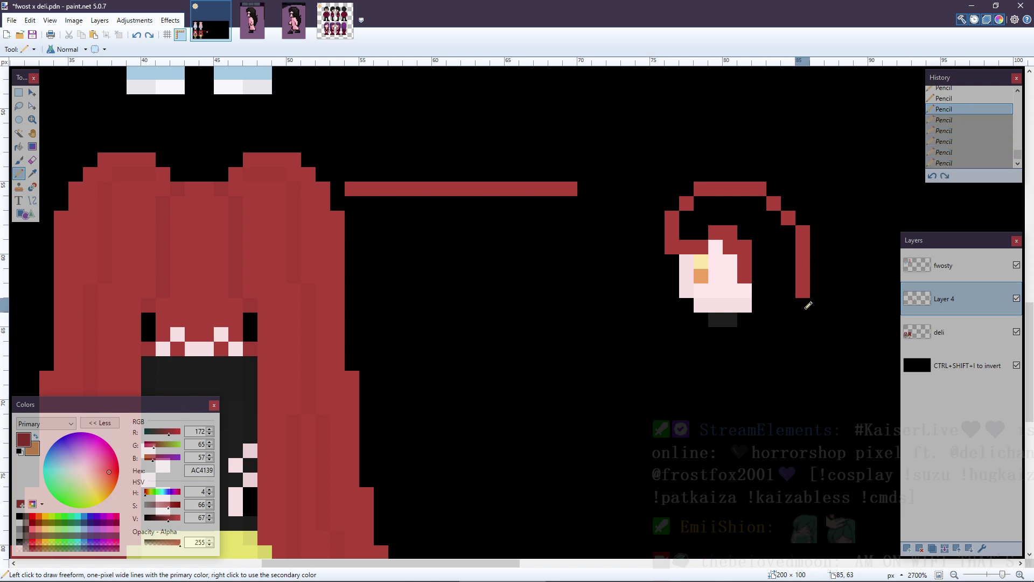
{"action": "key", "text": "ctrl+y"}
- Erase the lowest pixel of the back hair edge and pencil it stepping inward in two 2-pixel columns, with one pixel flaring outward below
{"action": "key", "text": "e"}
{"action": "left_click", "coordinate": [809, 300]}
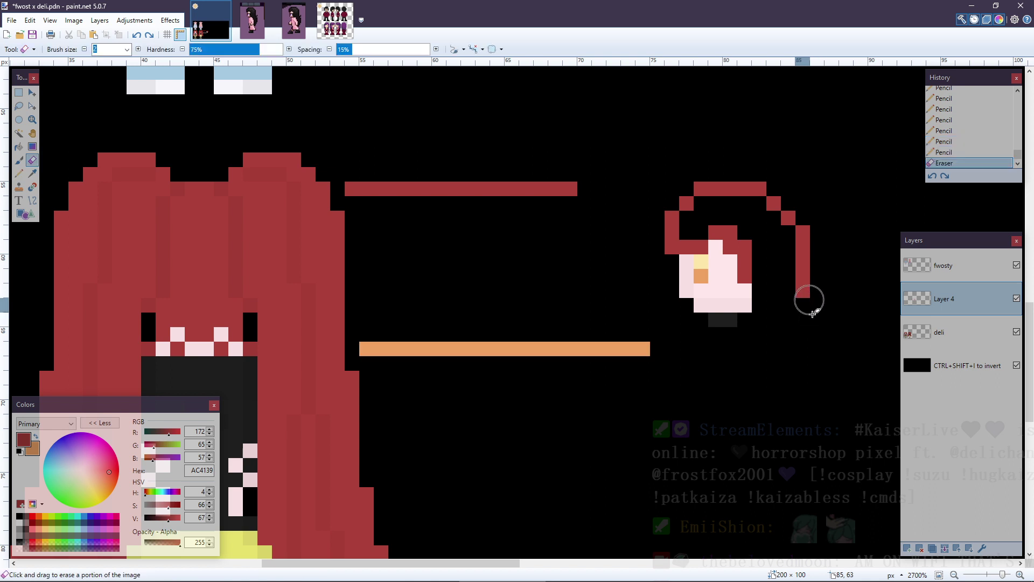
{"action": "key", "text": "p"}
{"action": "left_click", "coordinate": [789, 293]}
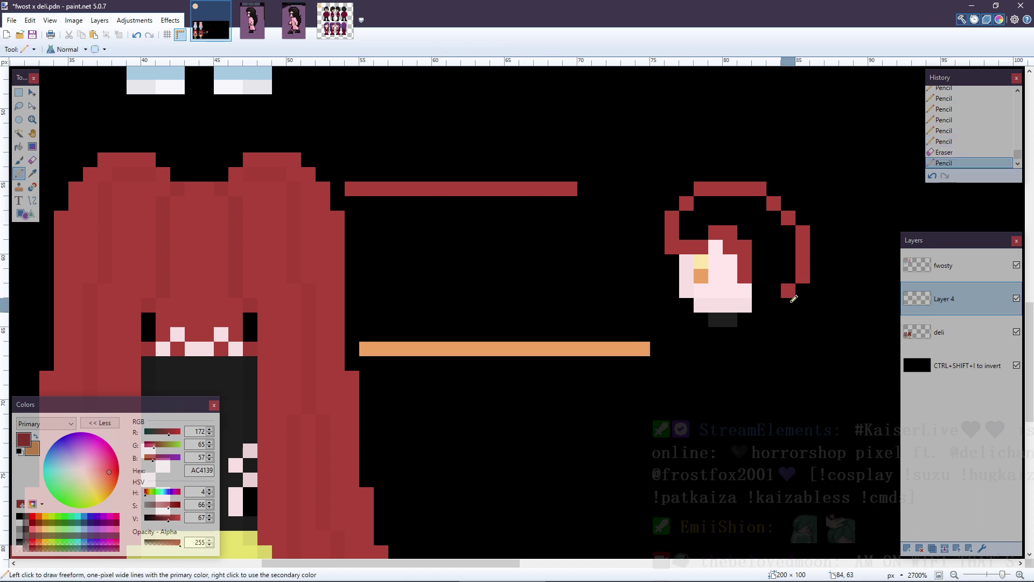
{"action": "left_click", "coordinate": [789, 304]}
{"action": "left_click", "coordinate": [774, 319]}
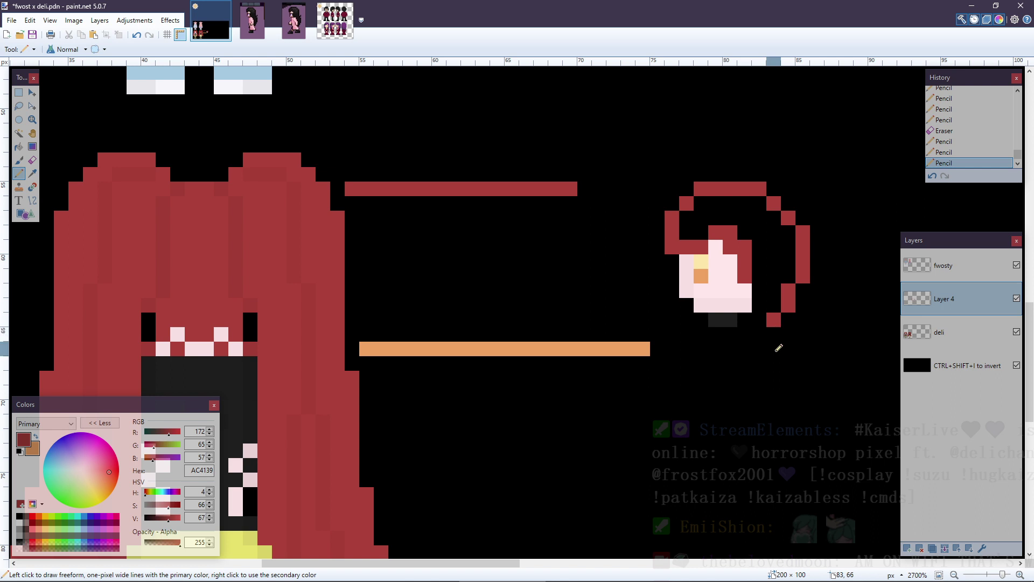
{"action": "left_click", "coordinate": [774, 334]}
{"action": "left_click", "coordinate": [788, 349]}
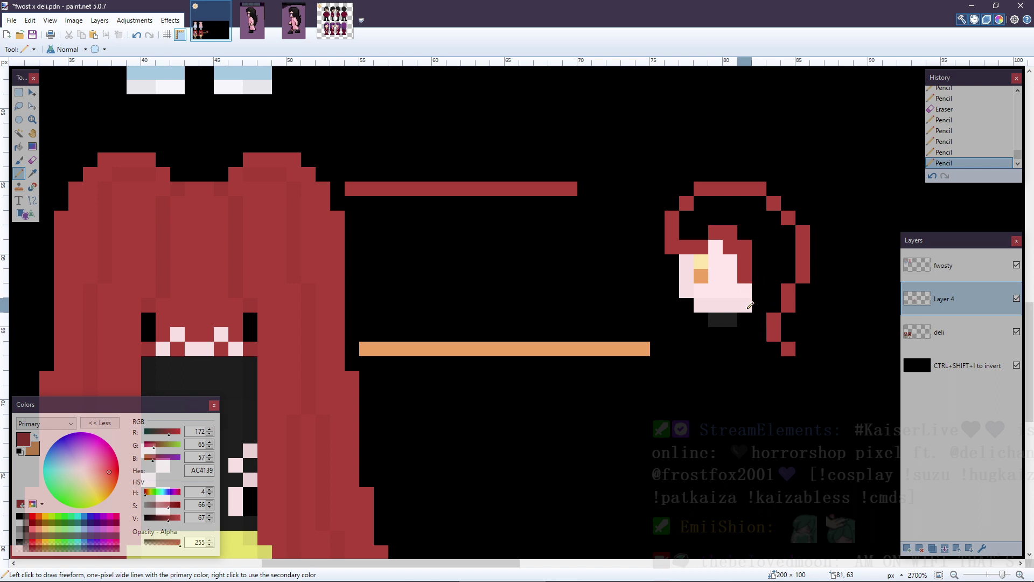
- Add a new layer above Layer 4 and sample the front view's pale pink skin colour FFE8EB as primary for the Pencil
{"action": "key", "text": "ctrl+shift+n"}
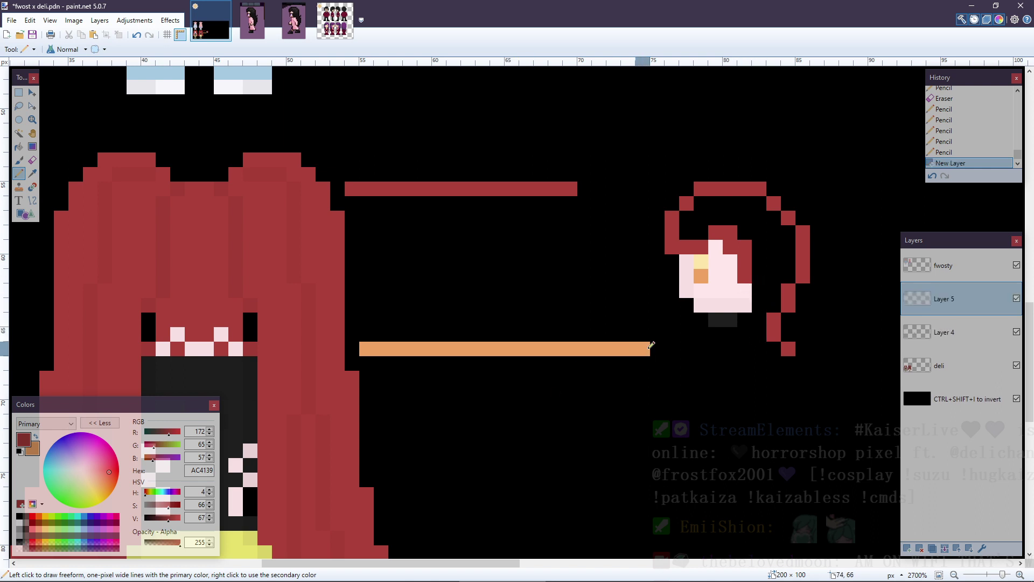
{"action": "scroll", "coordinate": [323, 409], "scroll_direction": "down", "scroll_amount": 1}
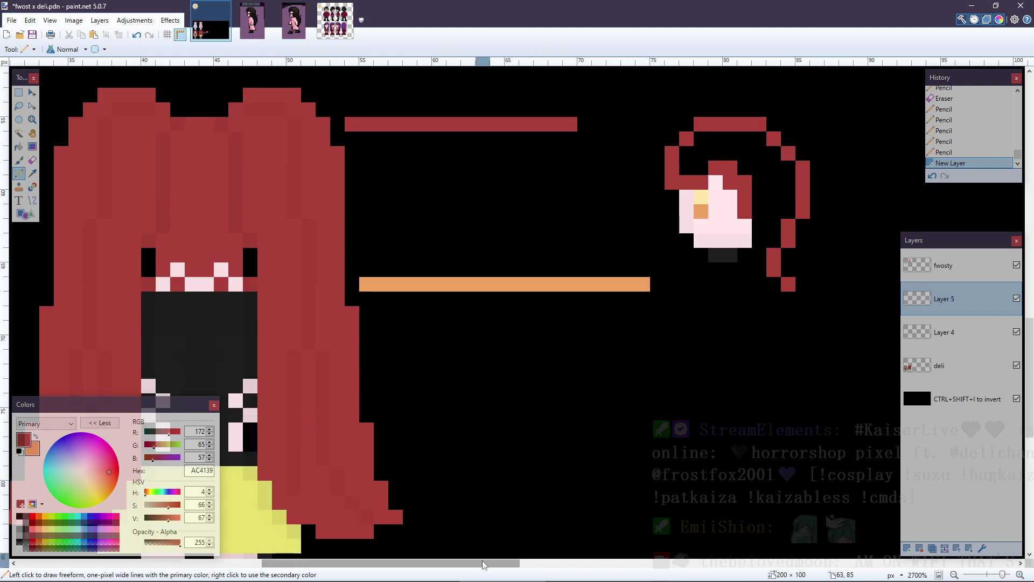
{"action": "left_click_drag", "start_coordinate": [391, 563], "coordinate": [277, 563]}
{"action": "left_click", "coordinate": [240, 24]}
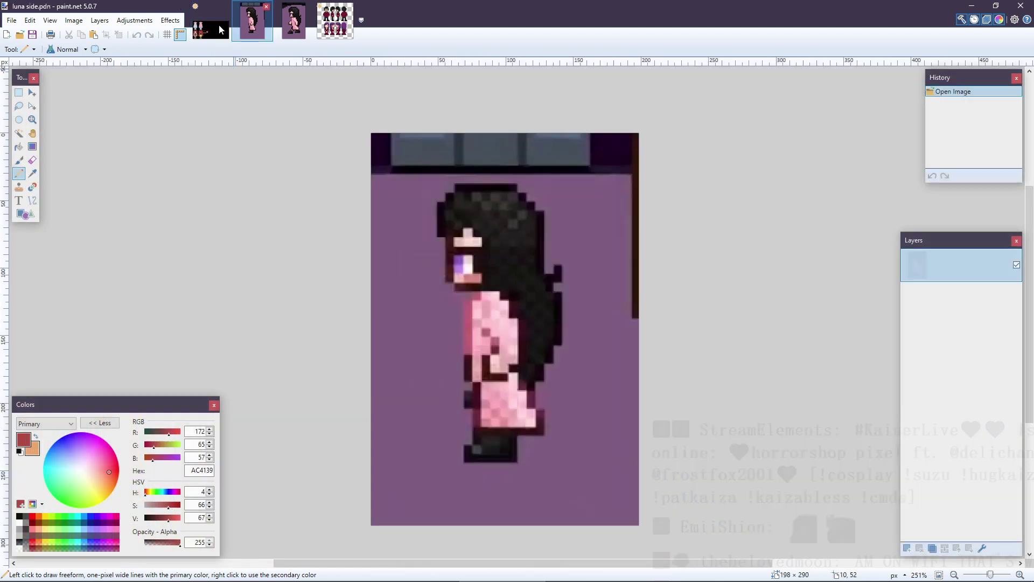
{"action": "left_click", "coordinate": [210, 21]}
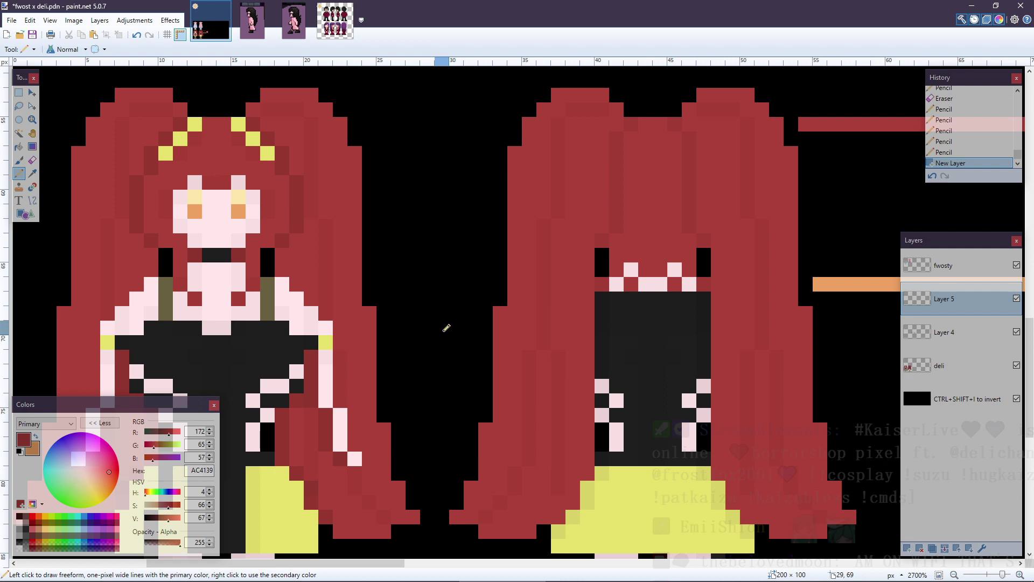
{"action": "key", "text": "k"}
{"action": "left_click", "coordinate": [229, 272]}
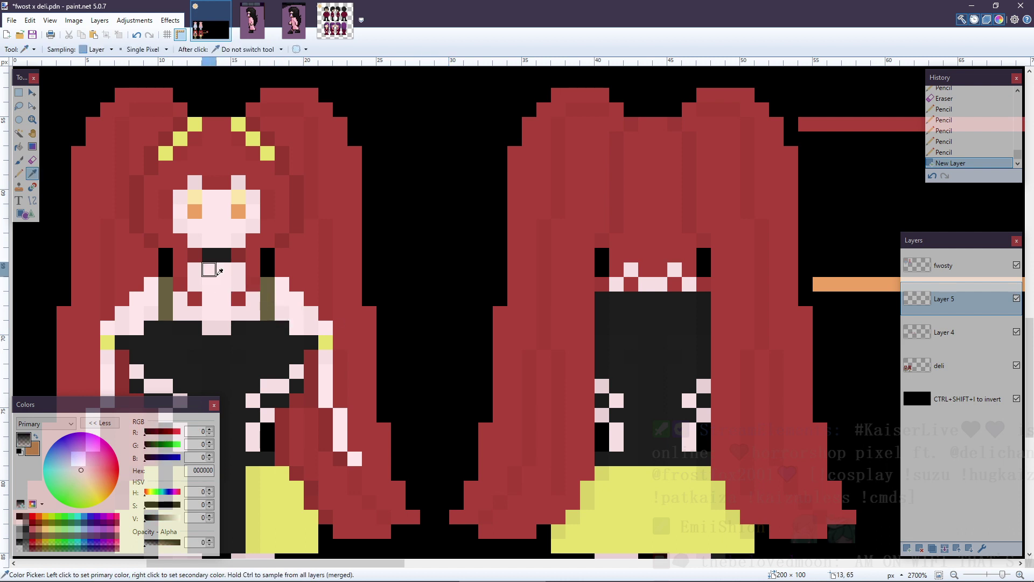
{"action": "left_click", "coordinate": [221, 271], "text": "ctrl"}
{"action": "key", "text": "p"}
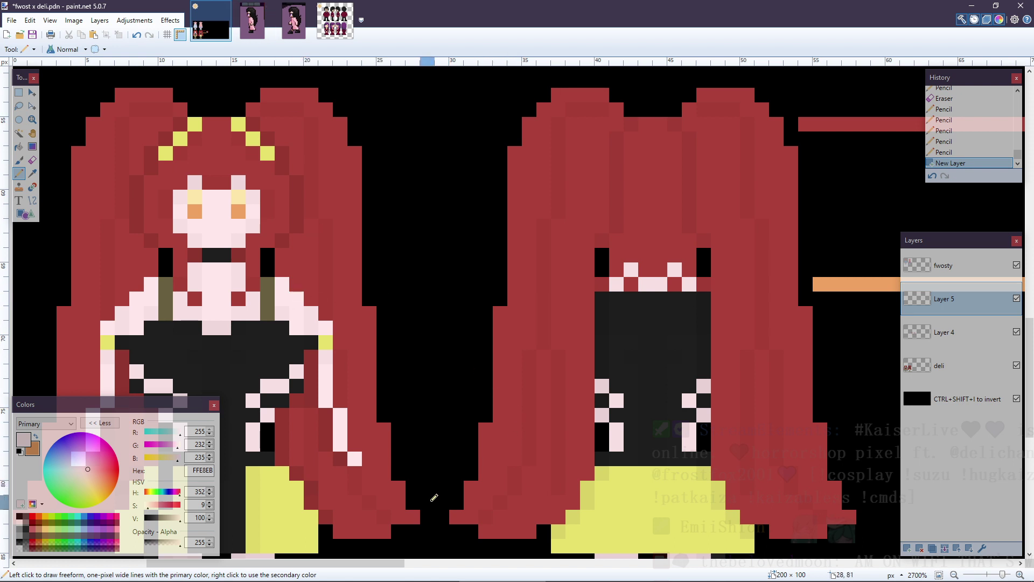
- Using the luna and spritesheet.pdn side views as reference, pencil a 4-pixel skin-coloured row directly below the side-view choker
{"action": "left_click_drag", "start_coordinate": [364, 563], "coordinate": [516, 563]}
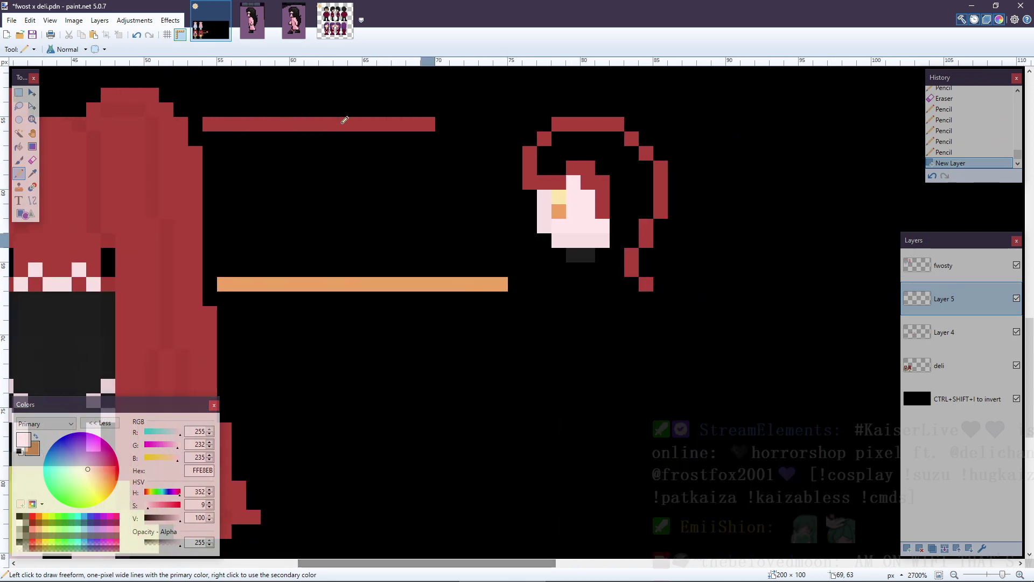
{"action": "left_click", "coordinate": [253, 23]}
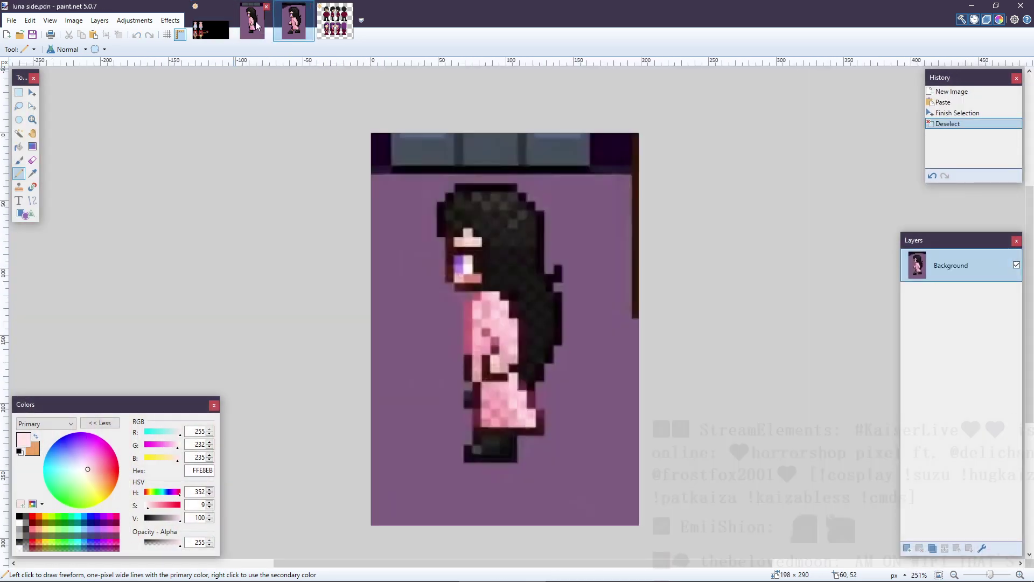
{"action": "left_click", "coordinate": [210, 24]}
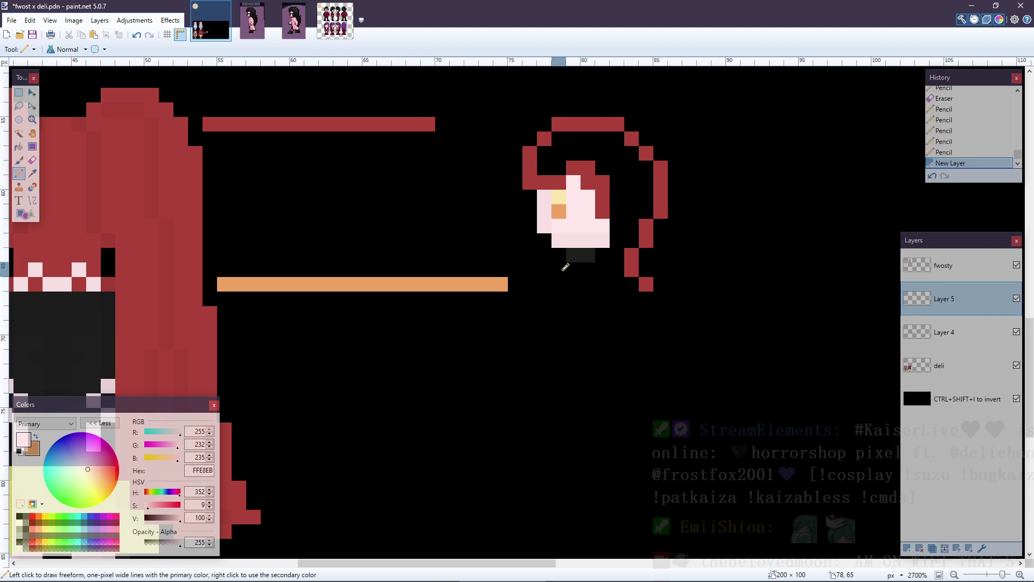
{"action": "left_click", "coordinate": [252, 24]}
{"action": "left_click", "coordinate": [325, 33]}
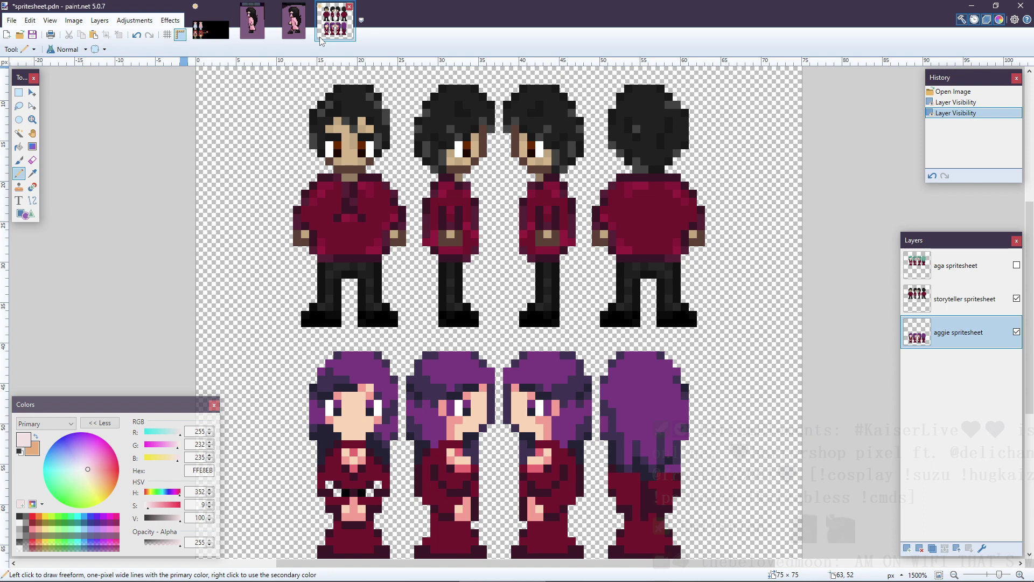
{"action": "left_click", "coordinate": [211, 26]}
{"action": "left_click_drag", "start_coordinate": [554, 268], "coordinate": [602, 268]}
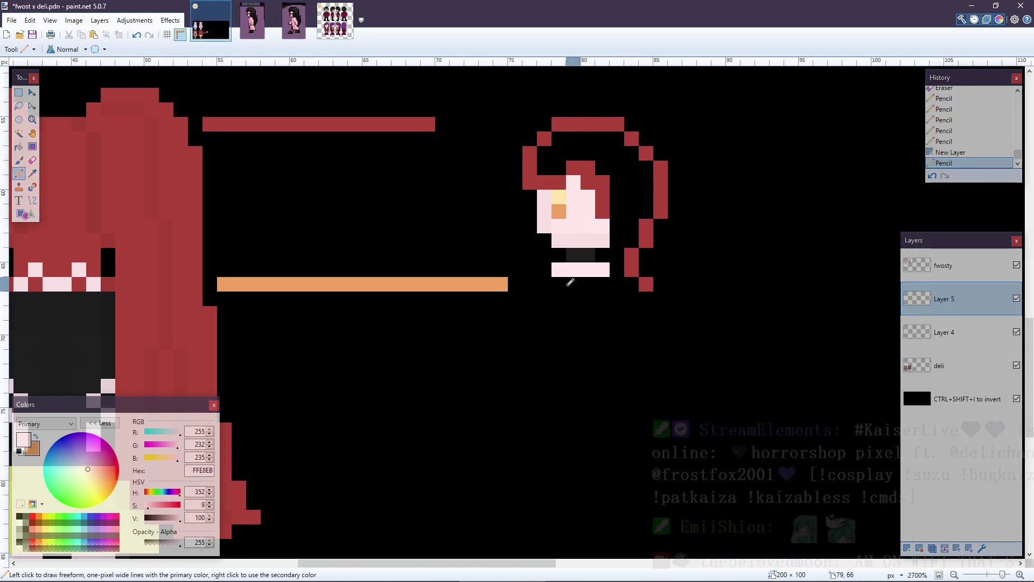
- Recheck the reference sprites, extend the skin row one pixel toward the back hair and add a skin pixel behind the choker
{"action": "left_click", "coordinate": [294, 21]}
{"action": "left_click", "coordinate": [251, 33]}
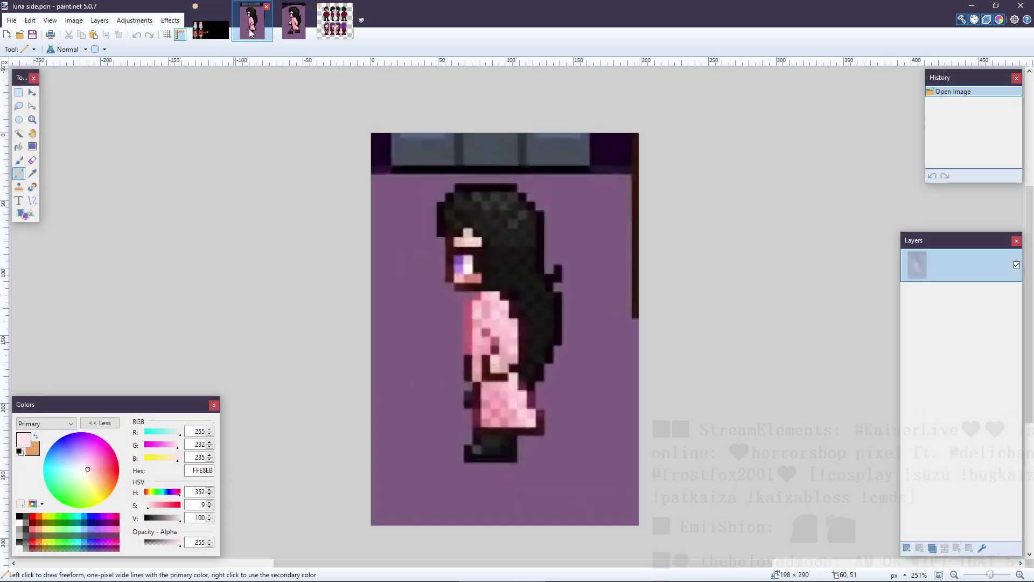
{"action": "left_click", "coordinate": [335, 24]}
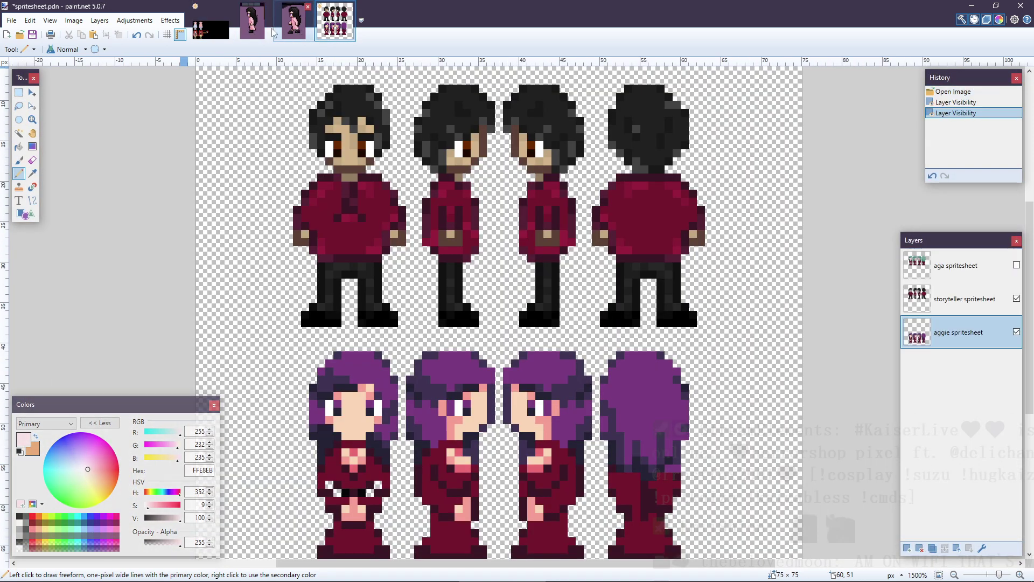
{"action": "left_click", "coordinate": [211, 24]}
{"action": "left_click_drag", "start_coordinate": [614, 271], "coordinate": [601, 254]}
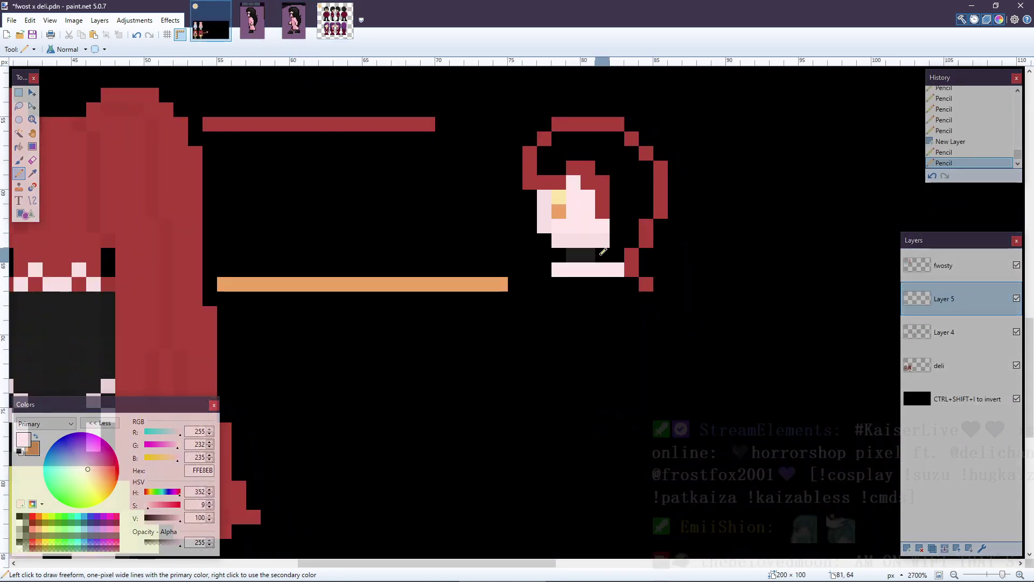
- Sample the choker's near-black 1E1E1E as the secondary colour and pencil it over the skin pixel behind the side-view choker
{"action": "key", "text": "k"}
{"action": "right_click", "coordinate": [589, 255]}
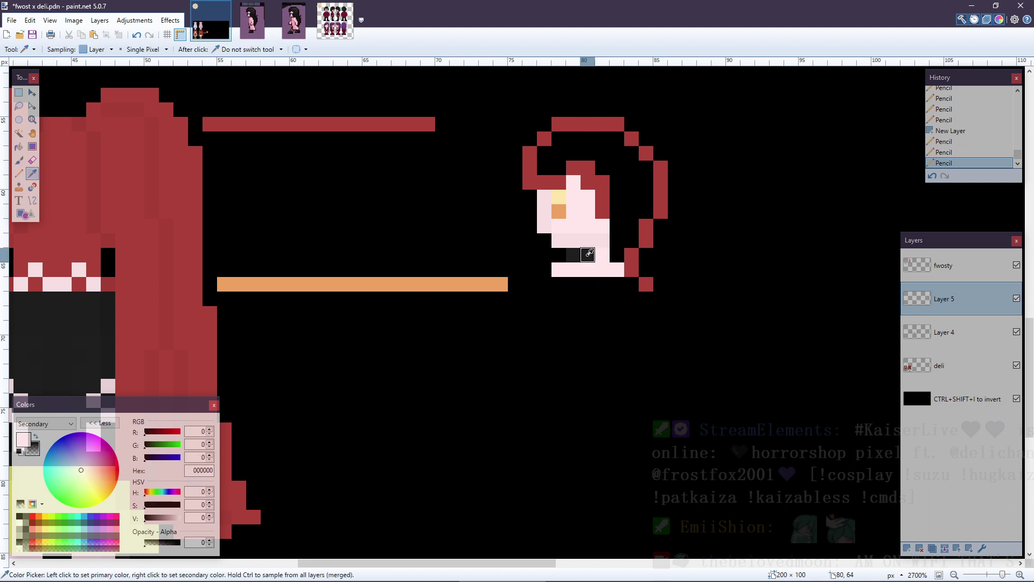
{"action": "key", "text": "p"}
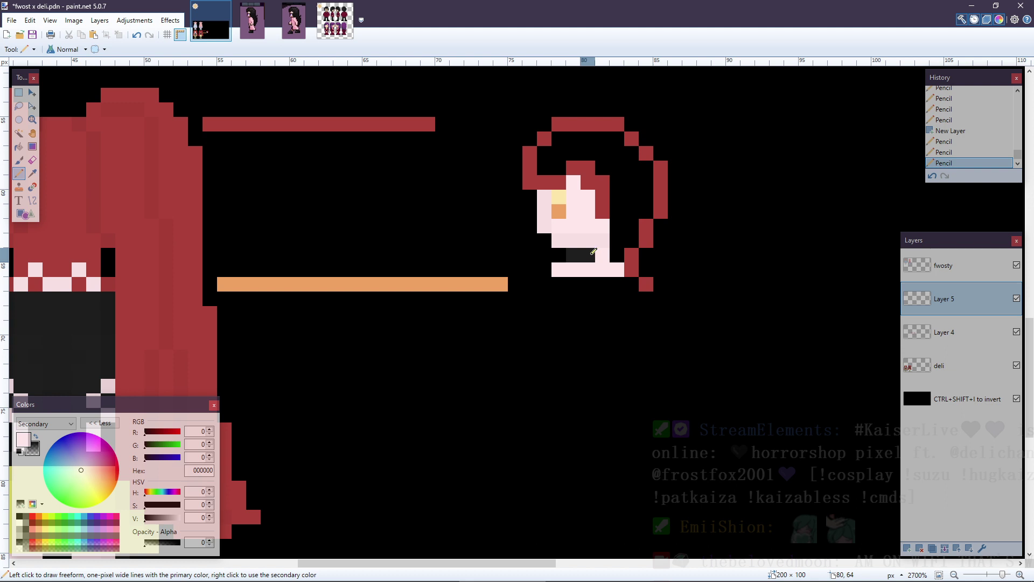
{"action": "key", "text": "k"}
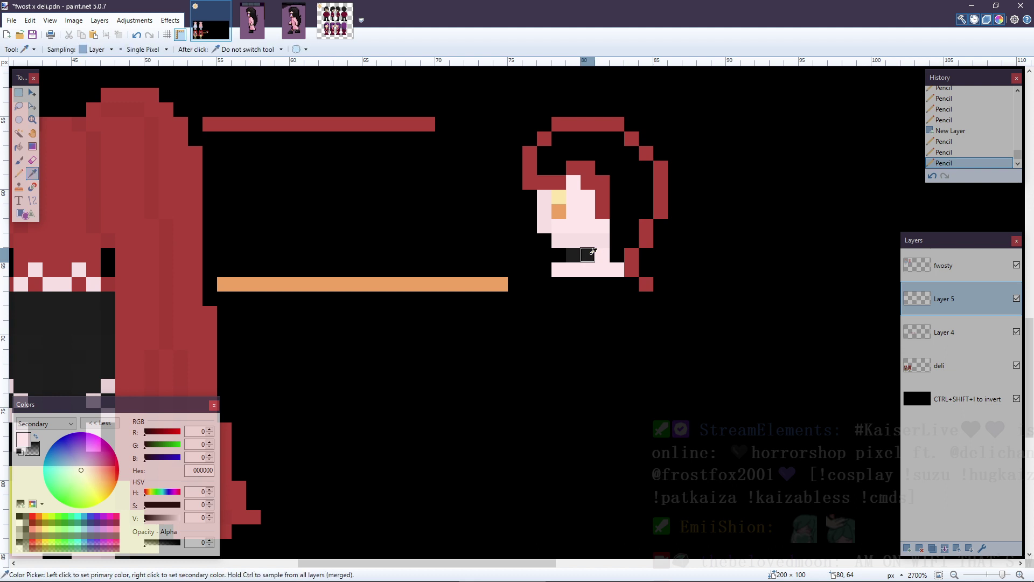
{"action": "left_click", "coordinate": [588, 255]}
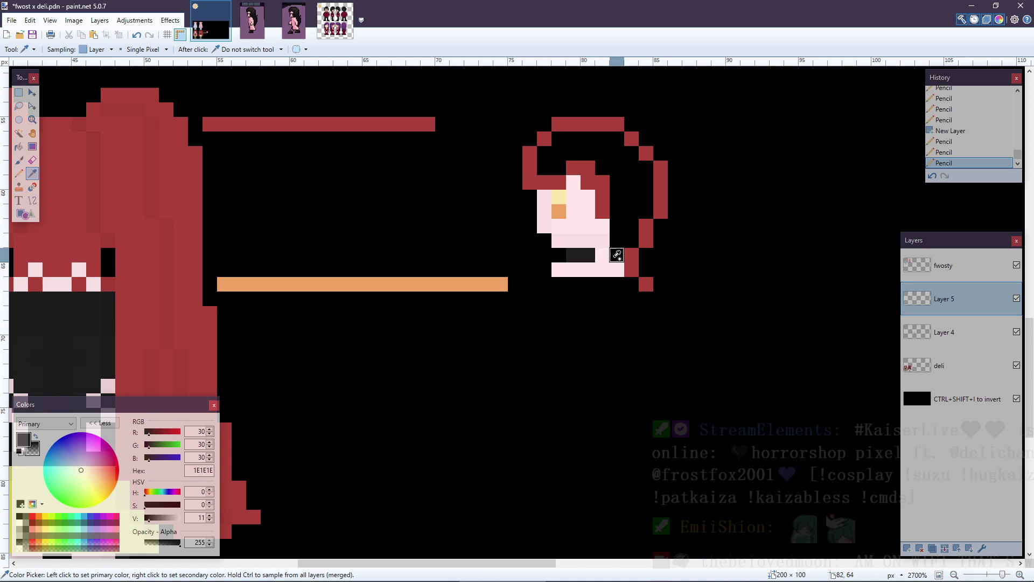
{"action": "key", "text": "x"}
{"action": "key", "text": "p"}
{"action": "right_click", "coordinate": [602, 256]}
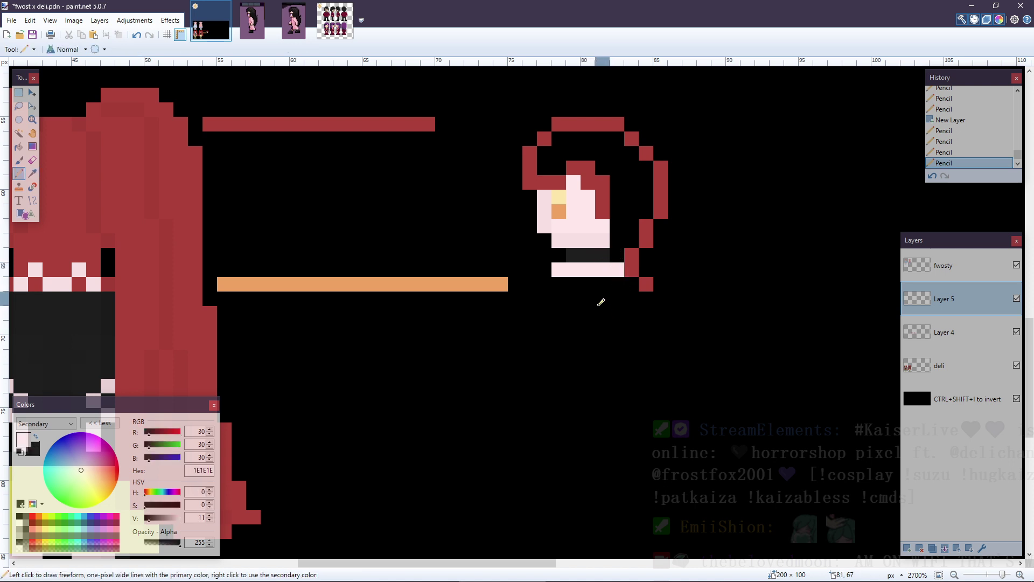
- Compare the luna side, luna walk and spritesheet.pdn reference sprites with the character's front, back and unfinished side views
{"action": "left_click", "coordinate": [263, 33]}
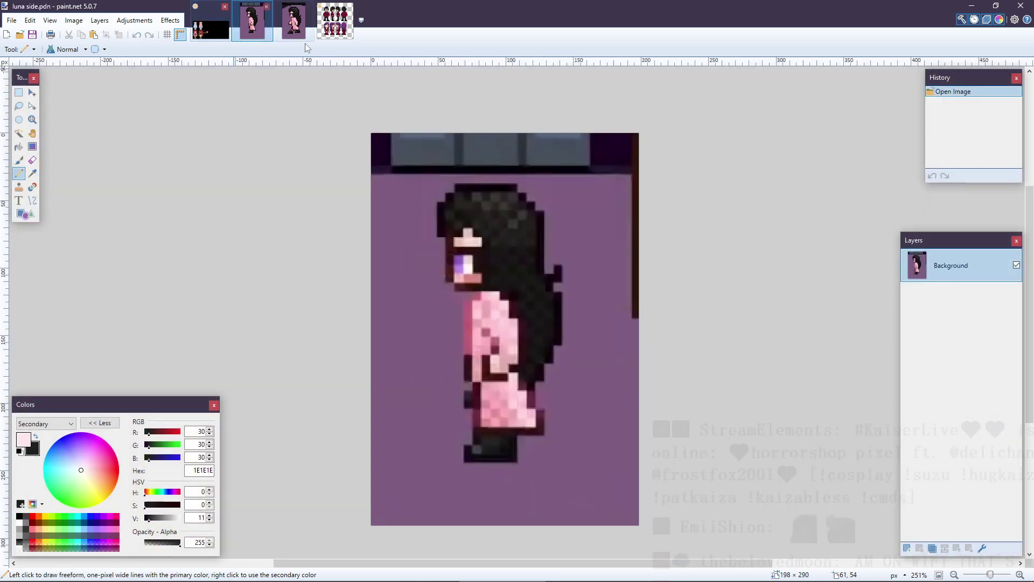
{"action": "left_click", "coordinate": [217, 24]}
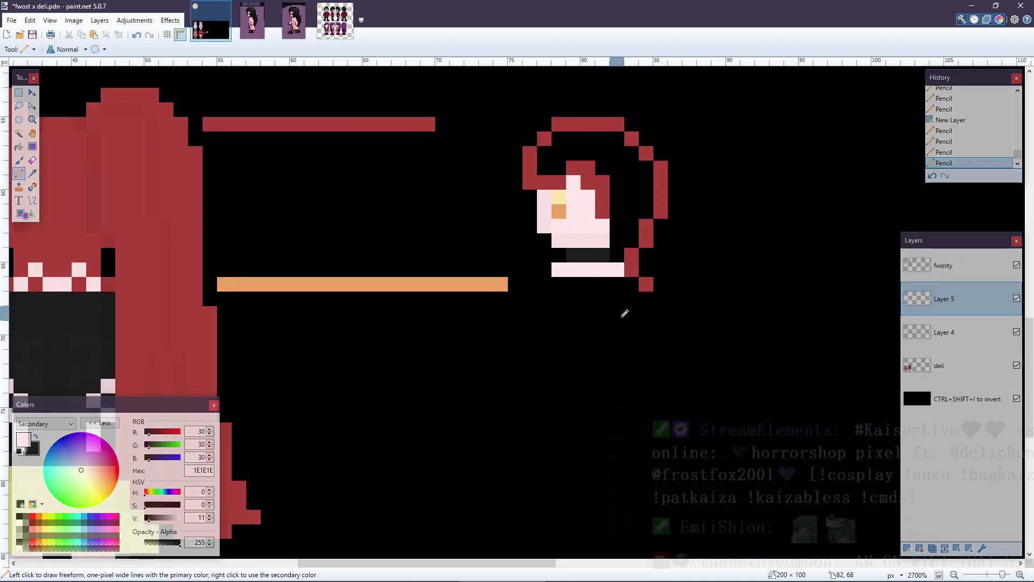
{"action": "left_click", "coordinate": [963, 345]}
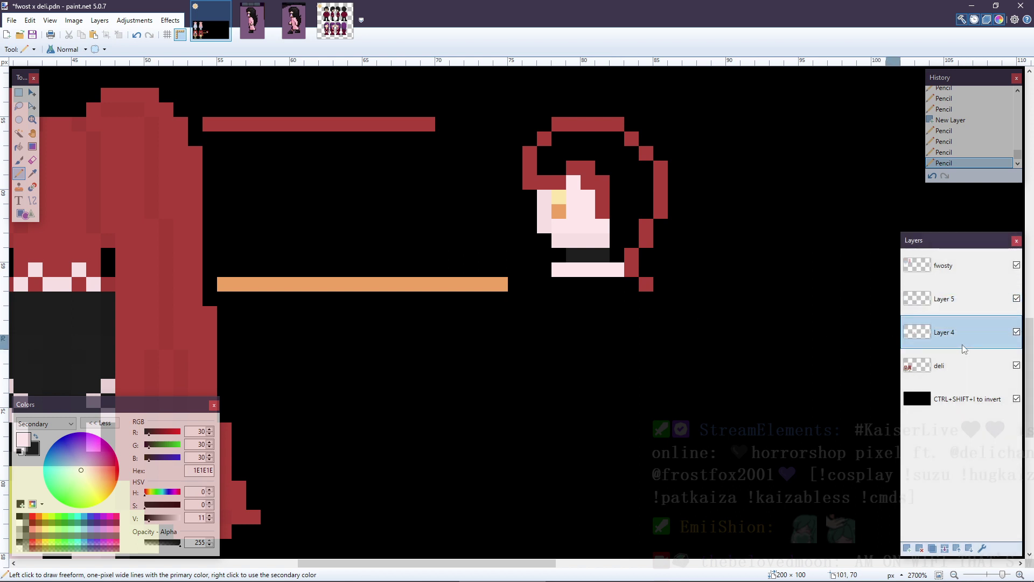
{"action": "left_click", "coordinate": [978, 300]}
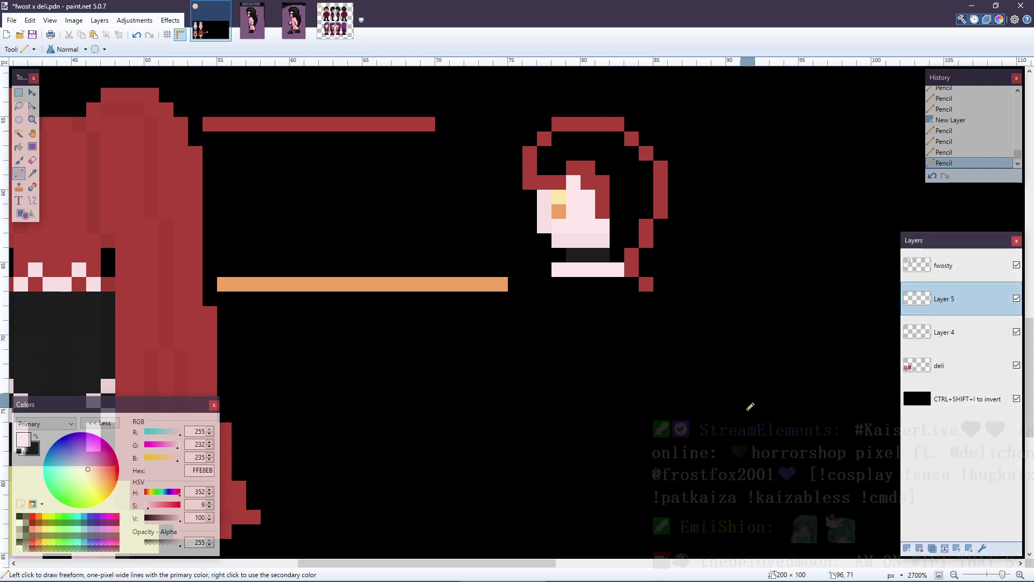
{"action": "left_click", "coordinate": [328, 21]}
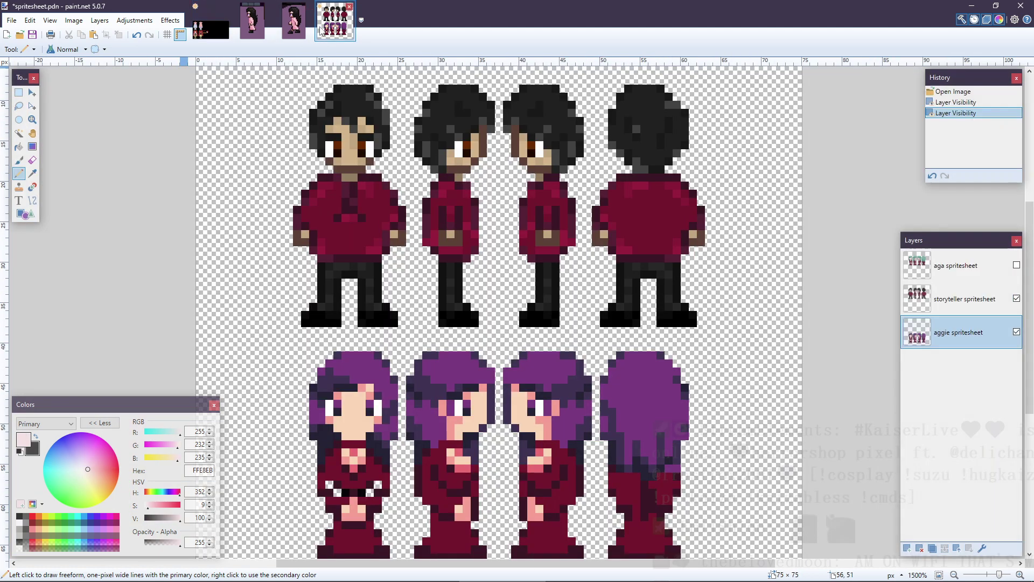
{"action": "left_click", "coordinate": [218, 29]}
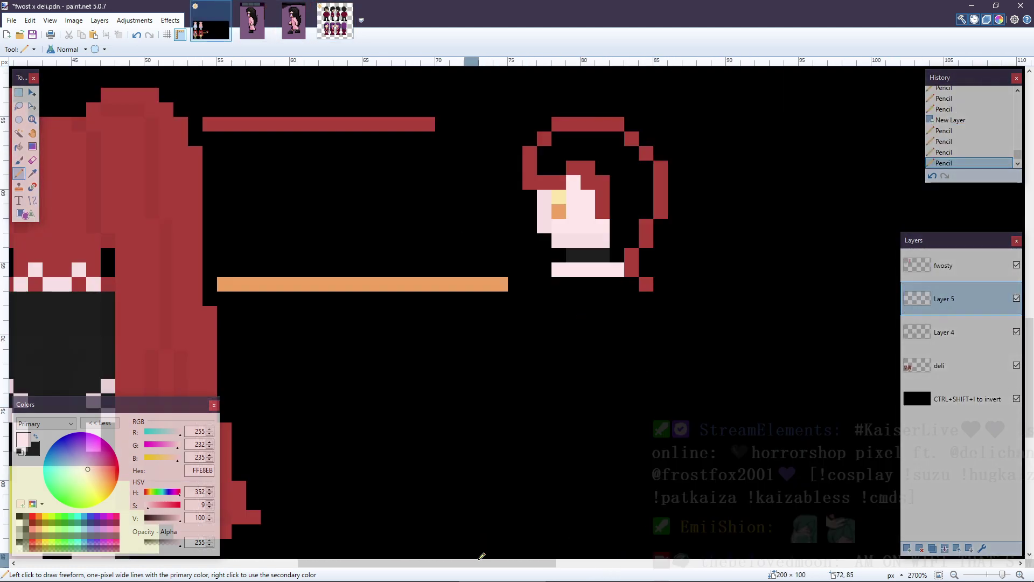
{"action": "scroll", "coordinate": [253, 541], "scroll_direction": "right", "scroll_amount": 10}
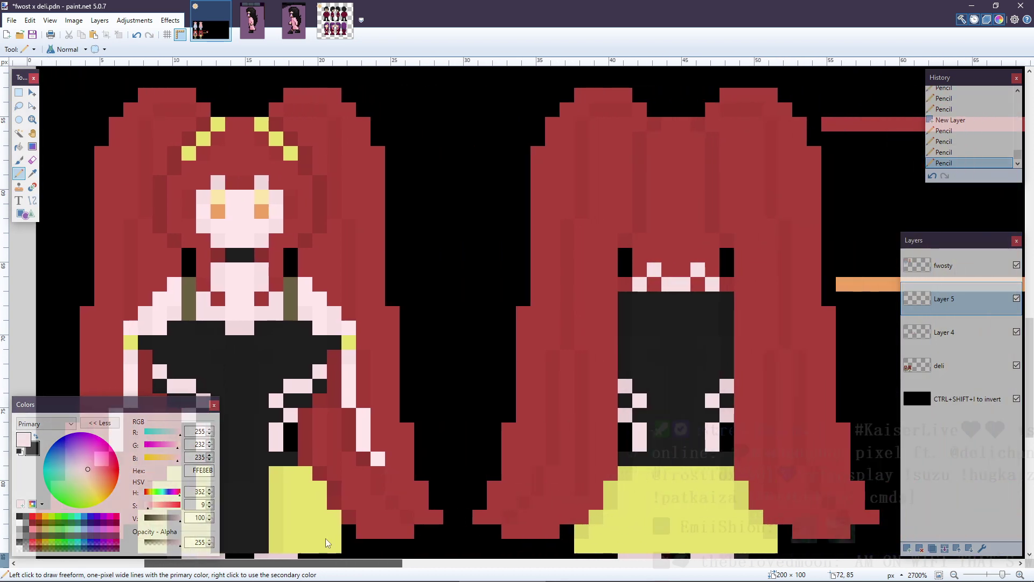
{"action": "scroll", "coordinate": [422, 552], "scroll_direction": "right", "scroll_amount": 4}
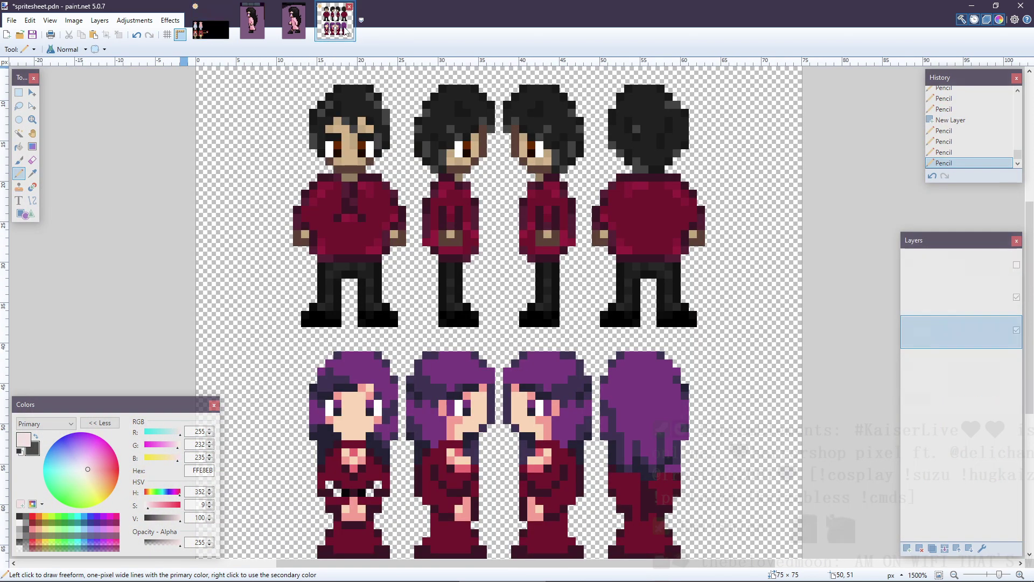
{"action": "left_click", "coordinate": [323, 29]}
{"action": "left_click", "coordinate": [210, 23]}
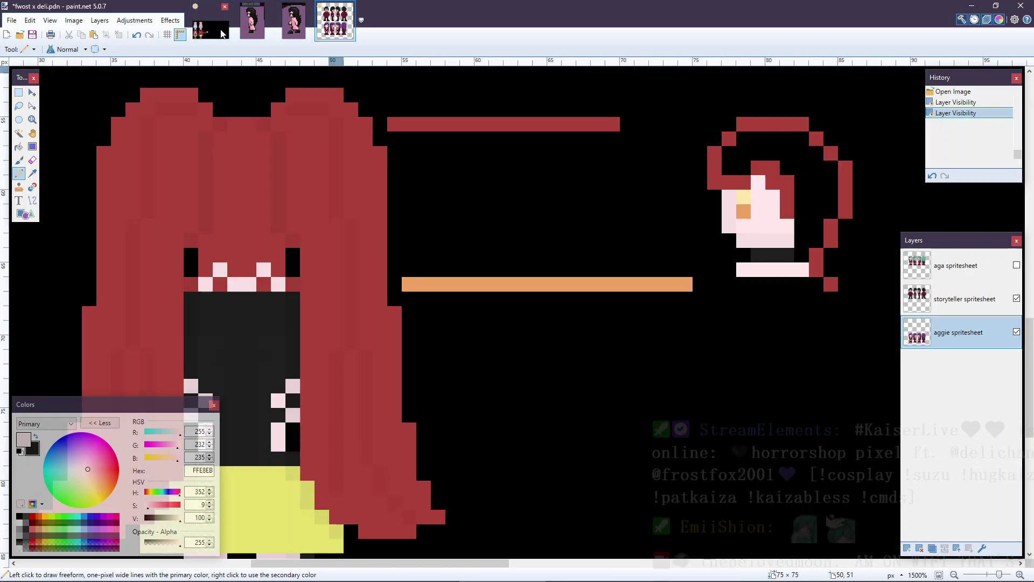
{"action": "left_click_drag", "start_coordinate": [483, 563], "coordinate": [515, 562]}
{"action": "left_click", "coordinate": [338, 37]}
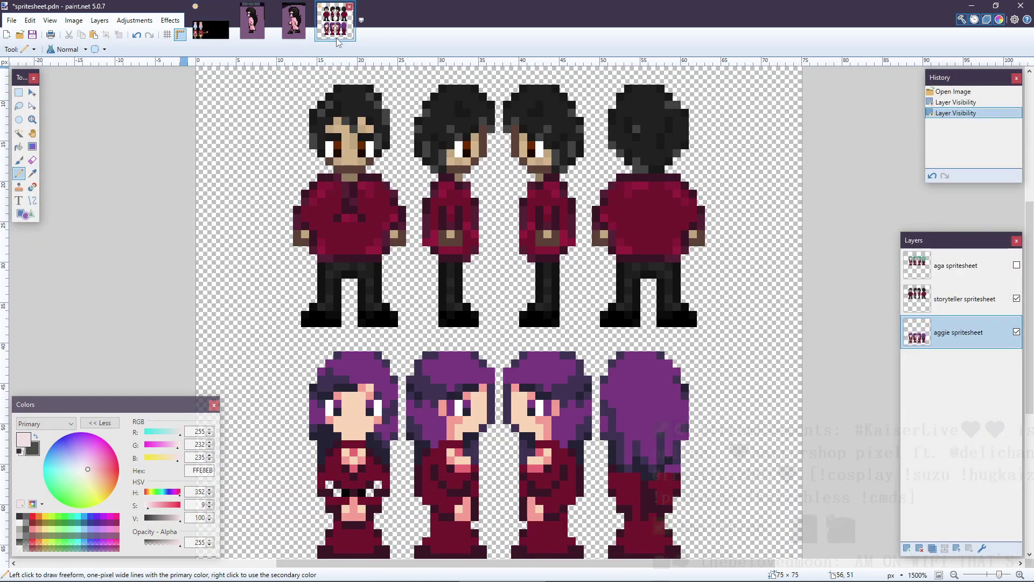
{"action": "left_click", "coordinate": [267, 32]}
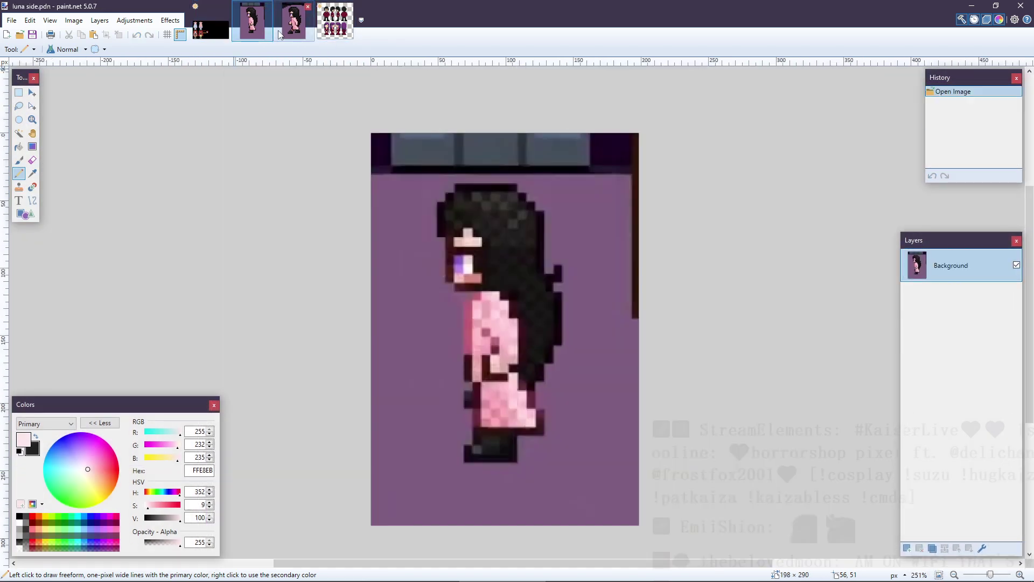
{"action": "left_click", "coordinate": [280, 36]}
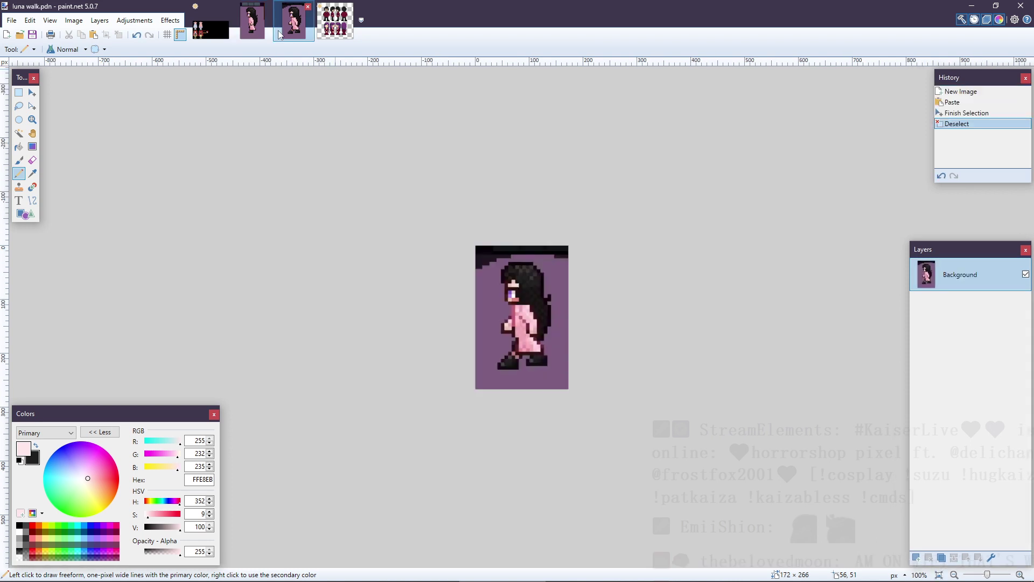
{"action": "left_click", "coordinate": [218, 31]}
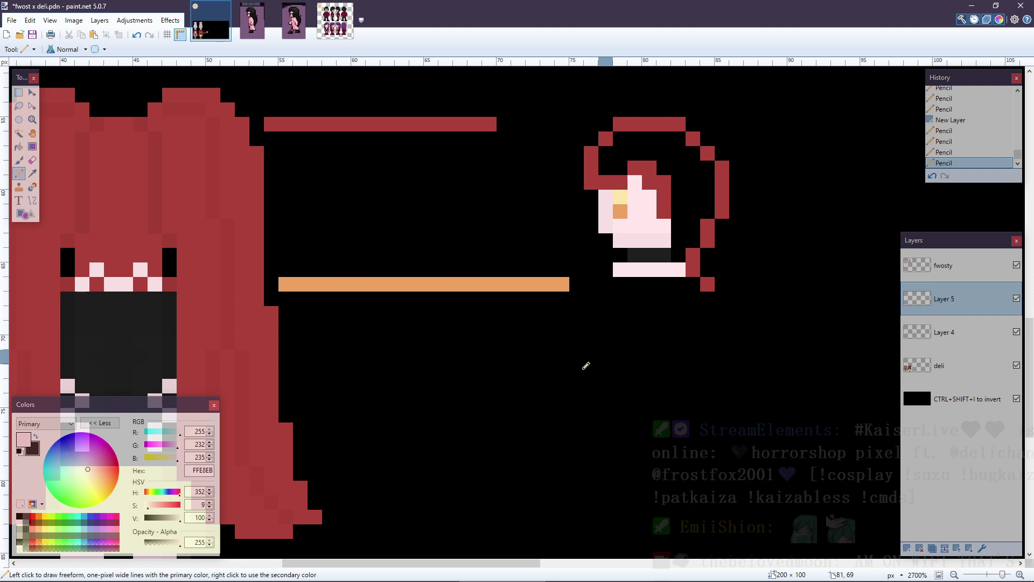
- Sample the guide line's orange EDA261 as secondary and pencil a horizontal guide from the front view's armband row toward the side view, stopping at column 74
{"action": "left_click_drag", "start_coordinate": [481, 567], "coordinate": [421, 558]}
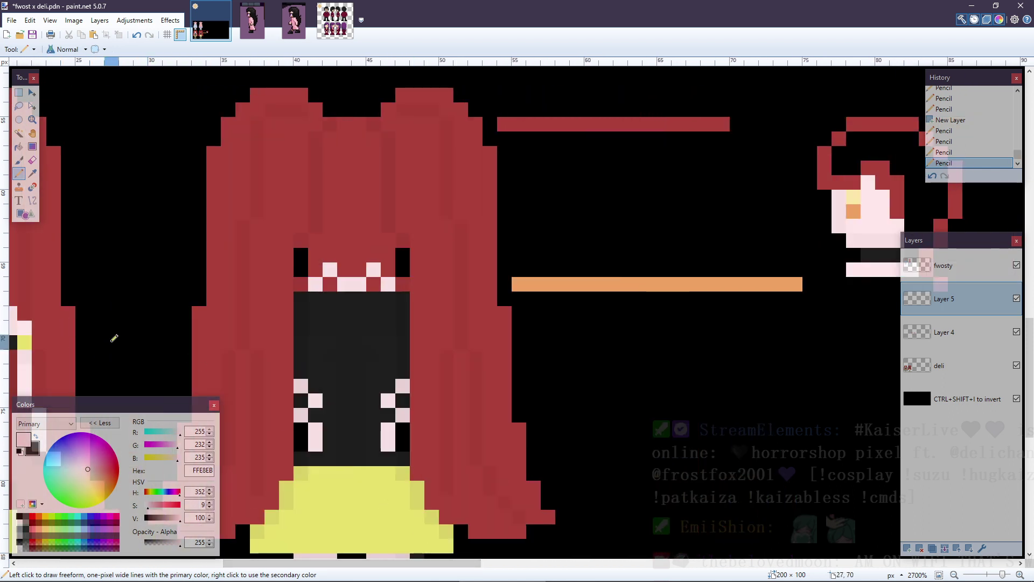
{"action": "key", "text": "k"}
{"action": "right_click", "coordinate": [621, 281]}
{"action": "right_click", "coordinate": [622, 282]}
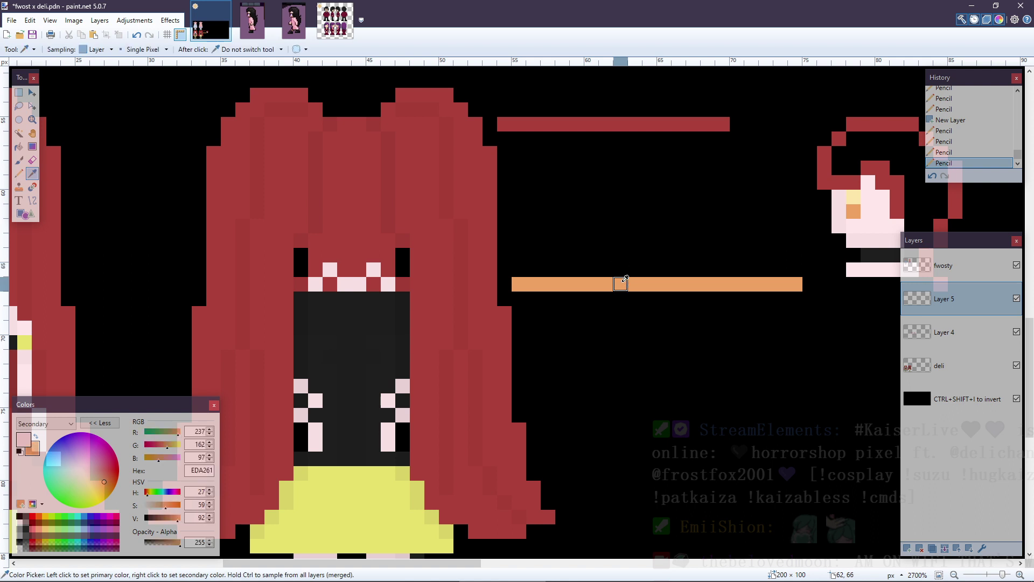
{"action": "key", "text": "p"}
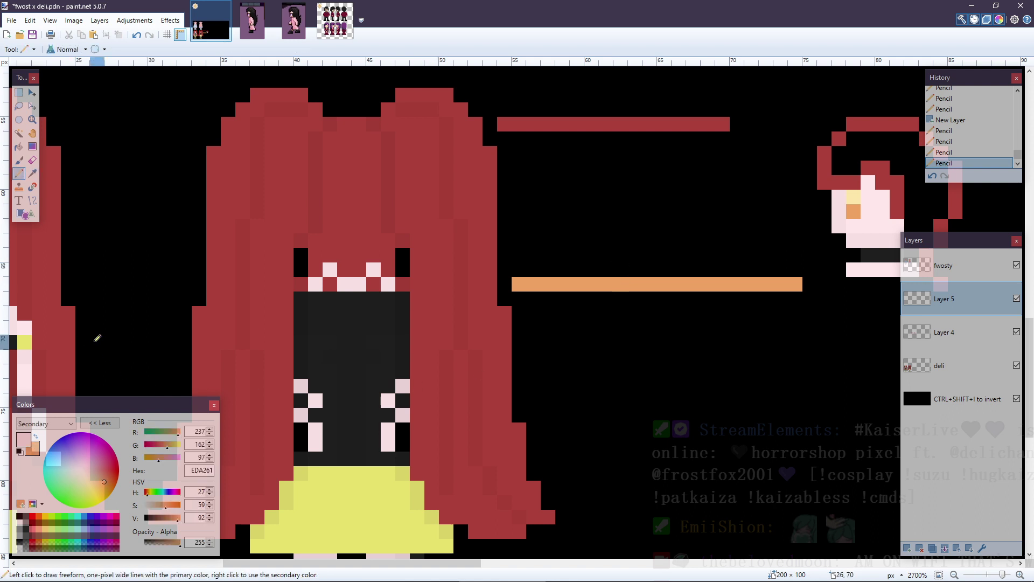
{"action": "mouse_move", "coordinate": [98, 338]}
{"action": "left_mouse_down"}
{"action": "mouse_move", "coordinate": [416, 331]}
{"action": "mouse_move", "coordinate": [347, 336]}
{"action": "left_mouse_up"}
{"action": "key", "text": "ctrl+z"}
{"action": "left_click_drag", "start_coordinate": [97, 339], "coordinate": [800, 341]}
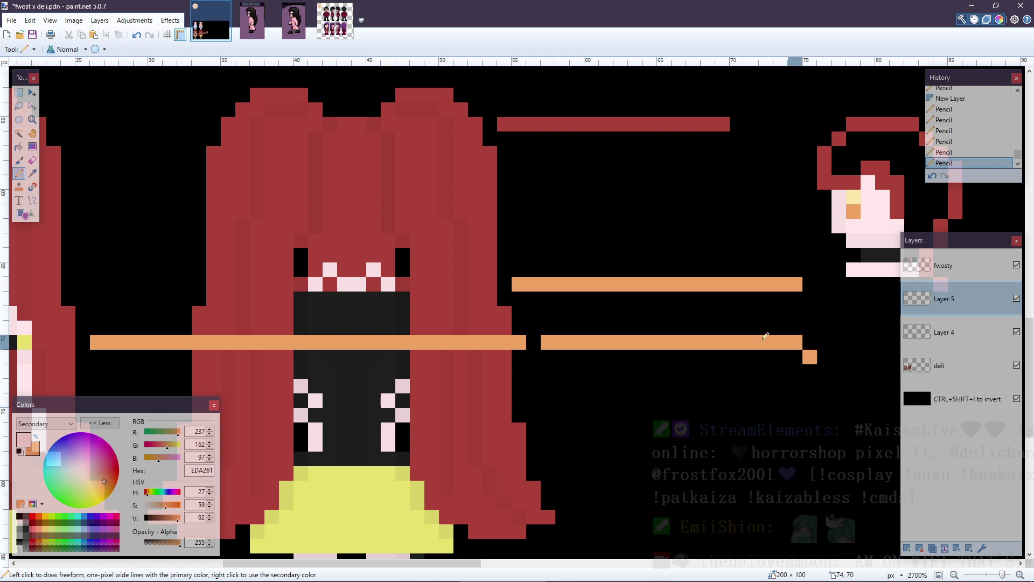
{"action": "key", "text": "ctrl+z"}
{"action": "left_click_drag", "start_coordinate": [547, 341], "coordinate": [800, 341]}
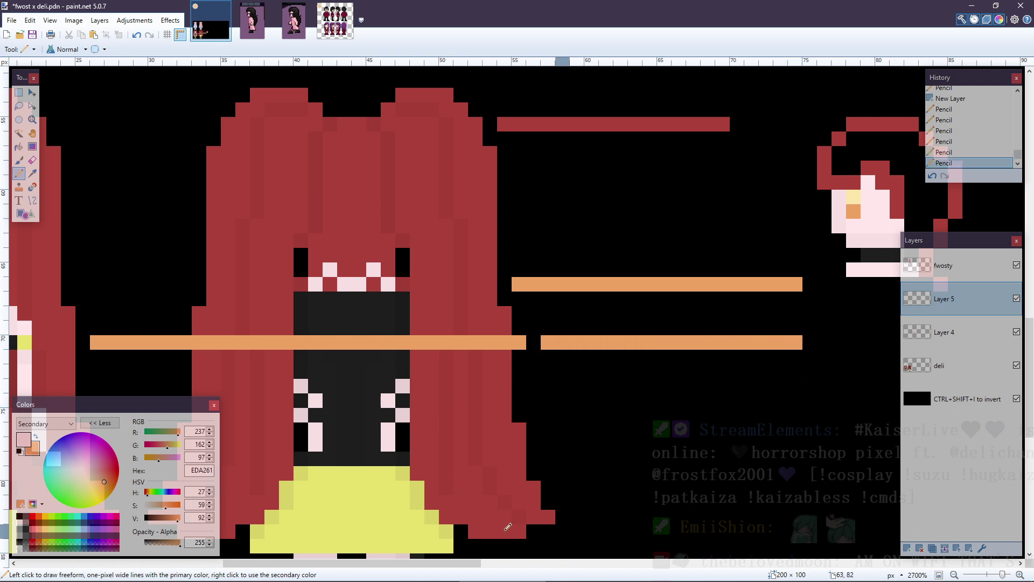
- Sample the front view's yellow armband colour E6E16C and pencil one armband pixel at guide height below the side-view head
{"action": "mouse_move", "coordinate": [437, 563]}
{"action": "left_mouse_down"}
{"action": "mouse_move", "coordinate": [556, 563]}
{"action": "mouse_move", "coordinate": [330, 563]}
{"action": "left_mouse_up"}
{"action": "key", "text": "k"}
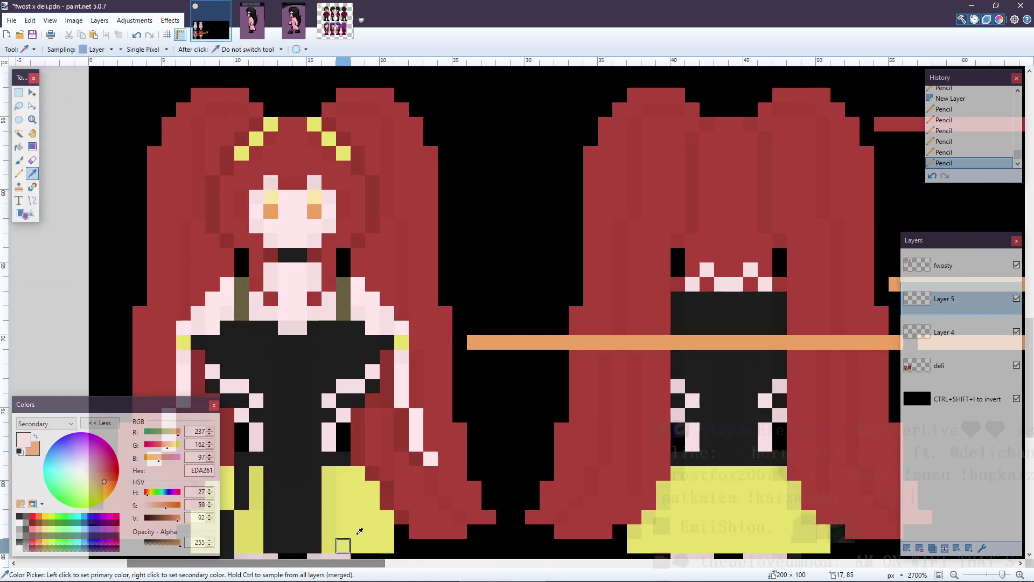
{"action": "left_click", "coordinate": [408, 338]}
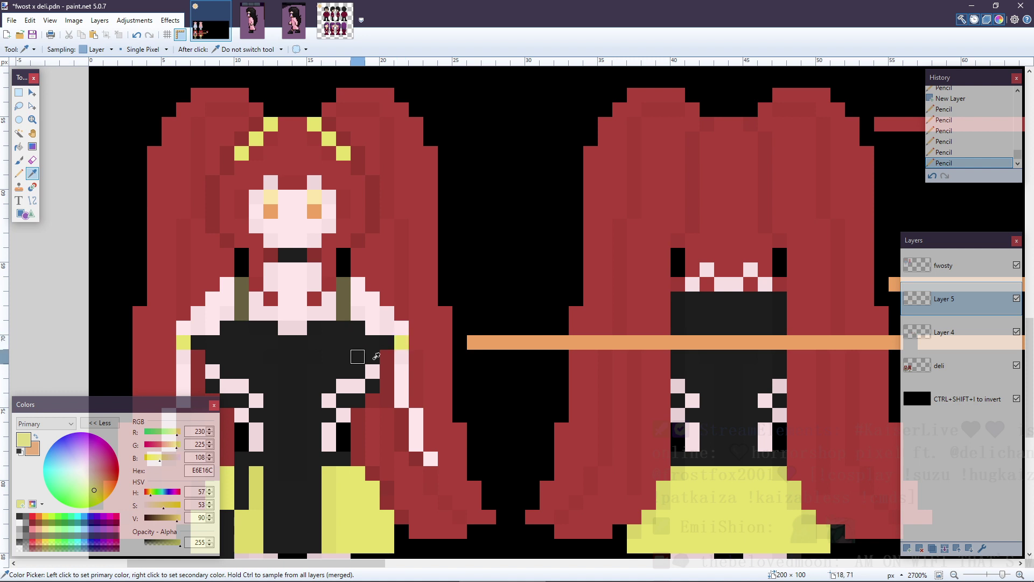
{"action": "left_click_drag", "start_coordinate": [359, 563], "coordinate": [552, 568]}
{"action": "key", "text": "p"}
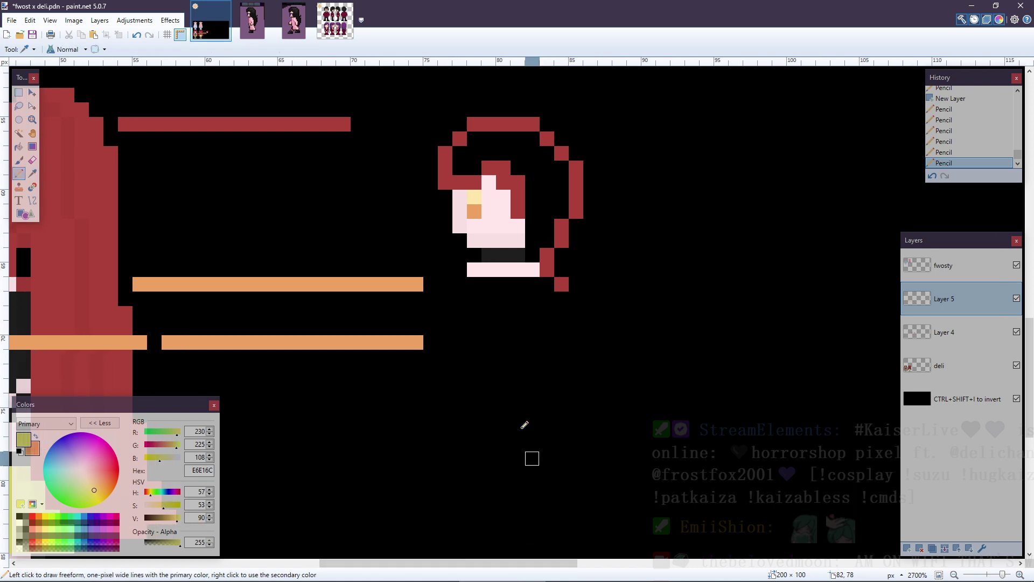
{"action": "left_click", "coordinate": [515, 341]}
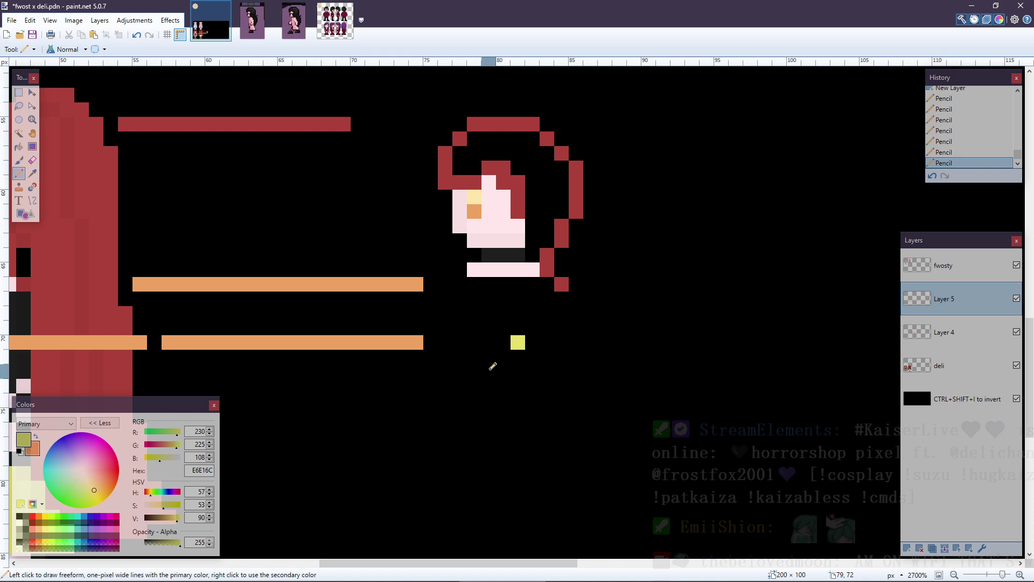
- Sample the pale skin colour FFE8EB and pencil a 7-pixel arm straight below the armband, with a hand pixel stepping forward at its end
{"action": "key", "text": "k"}
{"action": "left_click", "coordinate": [504, 264]}
{"action": "key", "text": "p"}
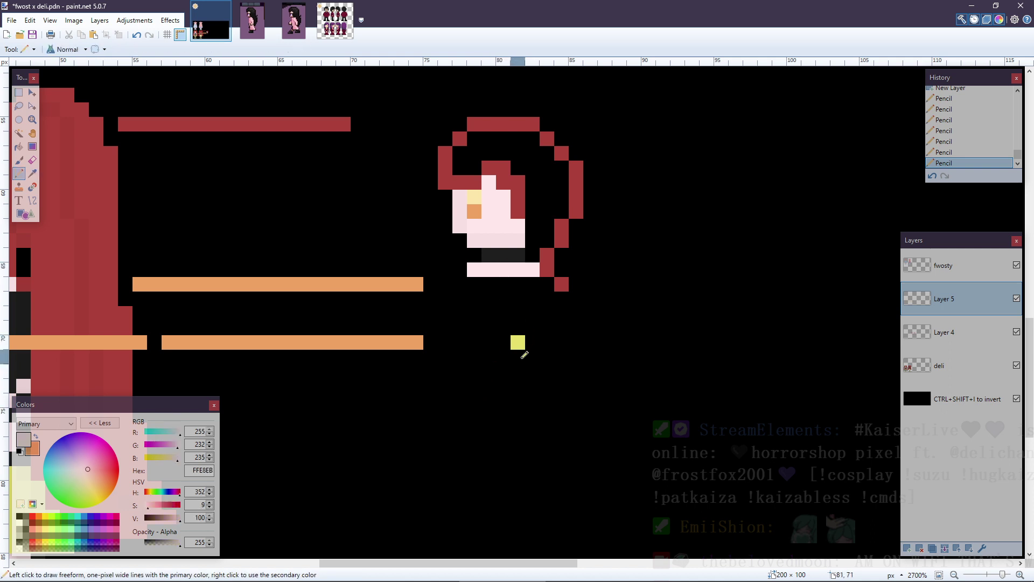
{"action": "left_click_drag", "start_coordinate": [520, 351], "coordinate": [521, 416]}
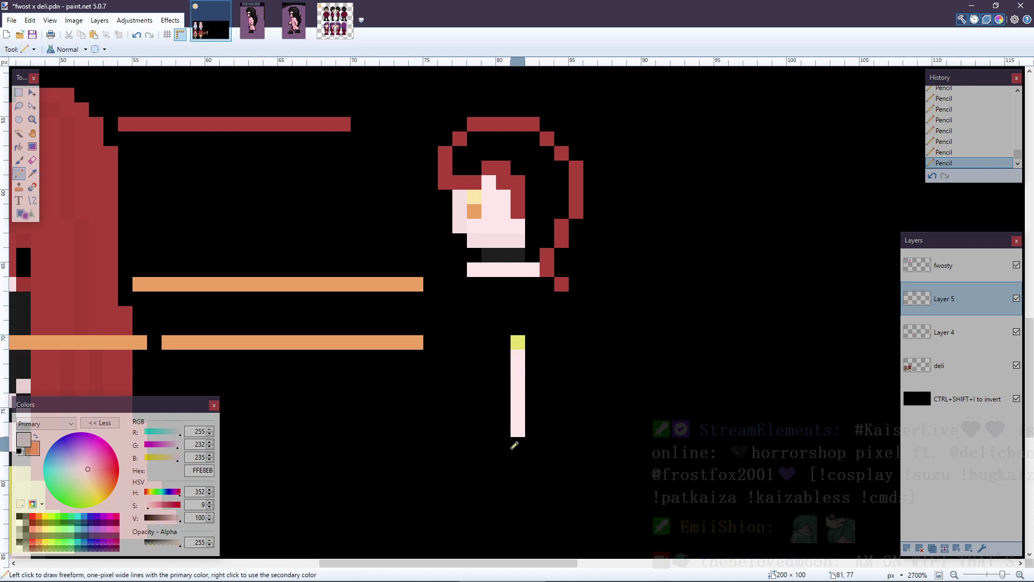
{"action": "left_click", "coordinate": [514, 445]}
- Pencil a skin-coloured horizontal guide about 32 pixels long from the front view's hand row across the back view toward the side view
{"action": "mouse_move", "coordinate": [531, 563]}
{"action": "left_mouse_down"}
{"action": "mouse_move", "coordinate": [300, 570]}
{"action": "mouse_move", "coordinate": [377, 569]}
{"action": "left_mouse_up"}
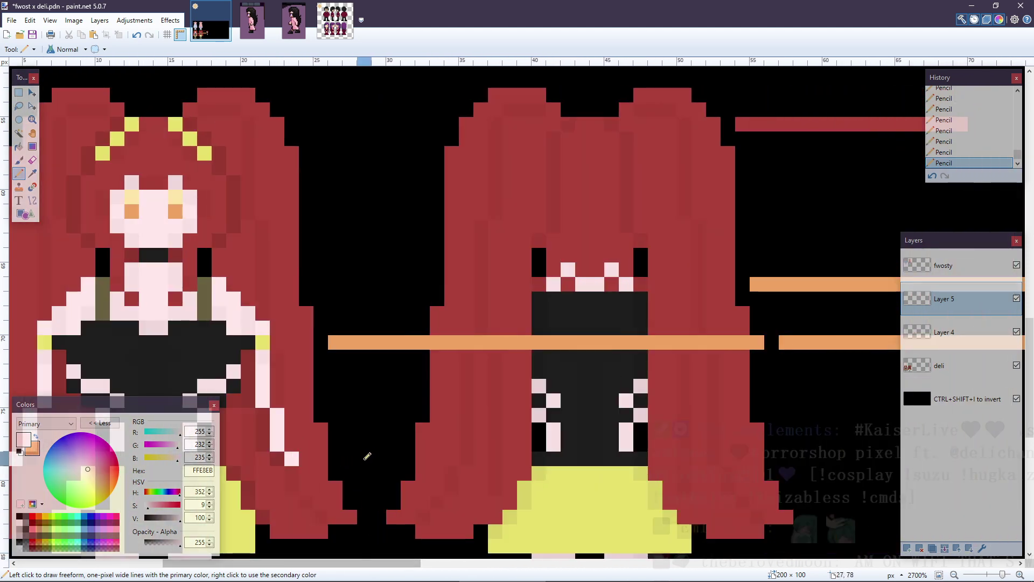
{"action": "left_click_drag", "start_coordinate": [366, 458], "coordinate": [822, 458]}
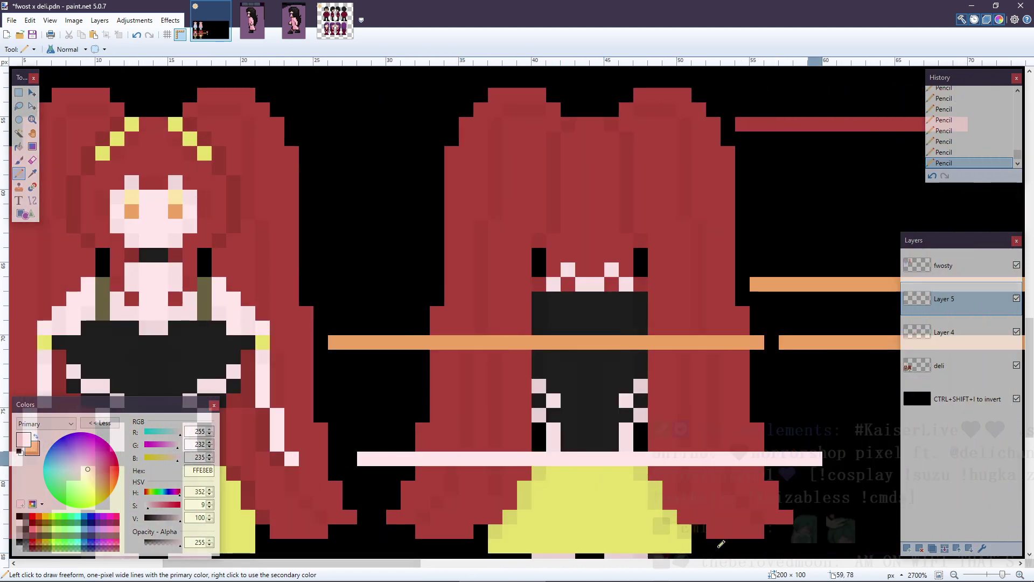
{"action": "left_click_drag", "start_coordinate": [350, 564], "coordinate": [426, 564]}
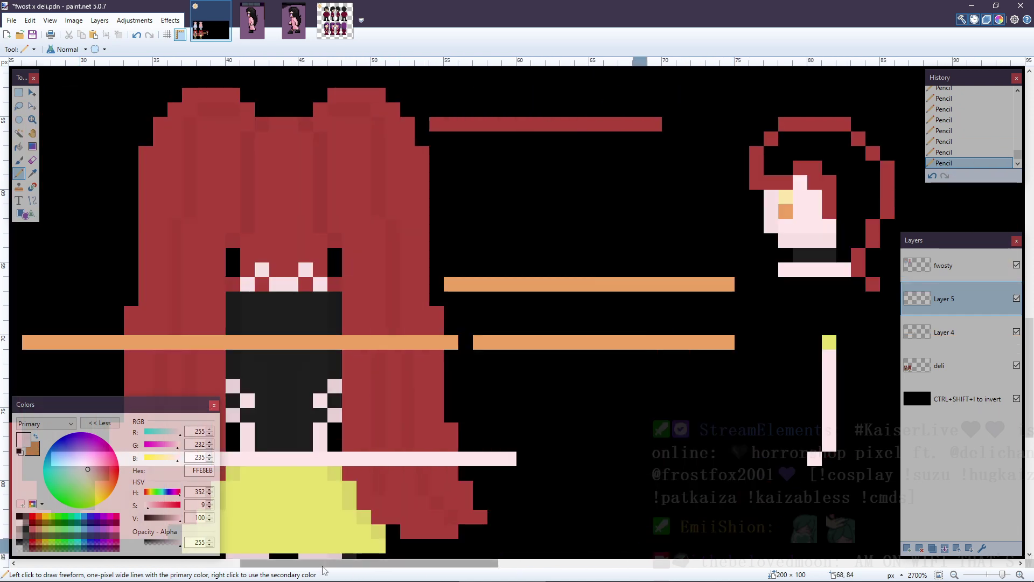
{"action": "left_click_drag", "start_coordinate": [320, 569], "coordinate": [362, 565]}
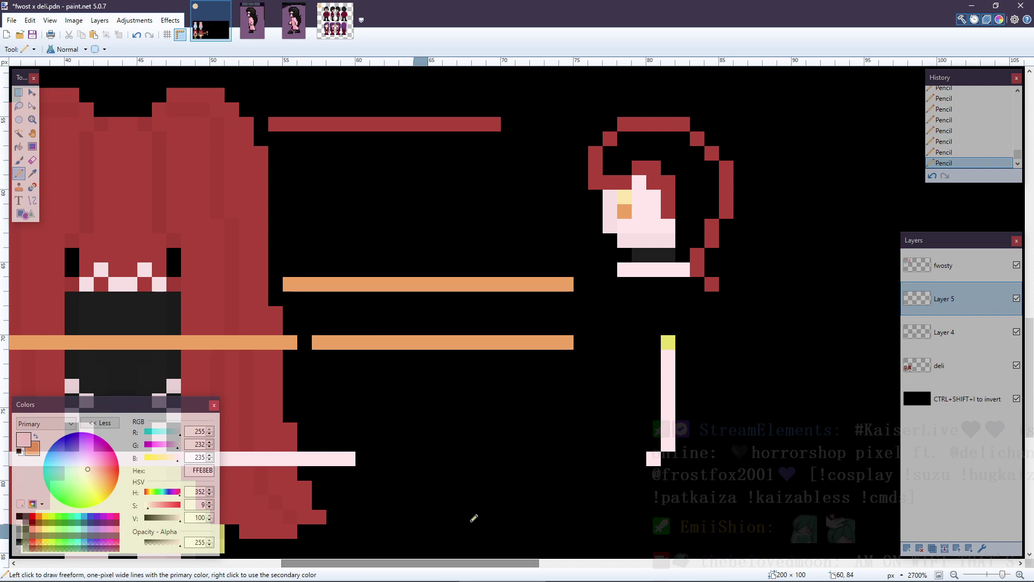
- Pencil a 4-pixel forearm one column forward at column 80 and erase the old lower arm pixels behind it
{"action": "left_click_drag", "start_coordinate": [651, 426], "coordinate": [650, 463]}
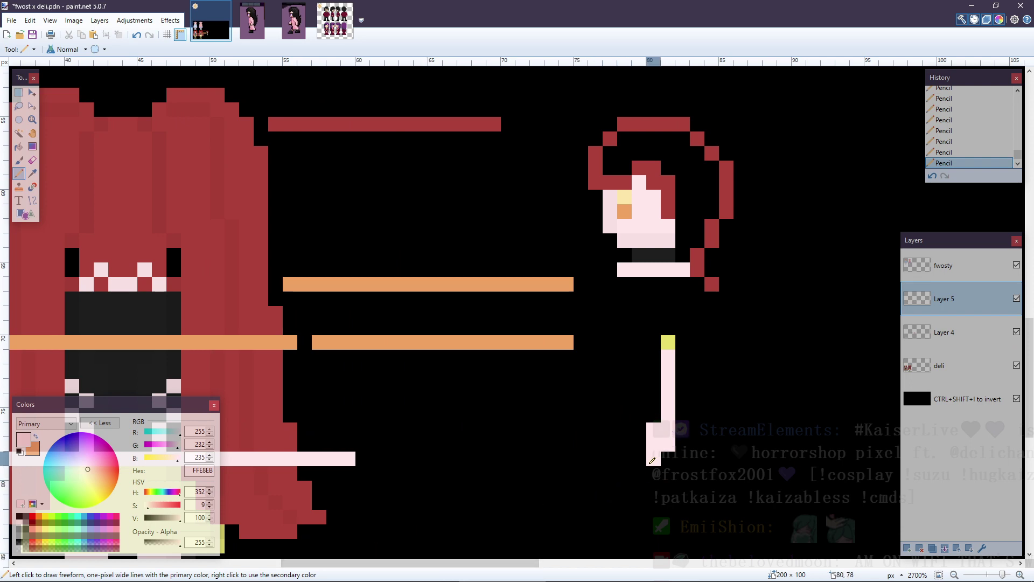
{"action": "left_click", "coordinate": [655, 415]}
{"action": "key", "text": "e"}
{"action": "mouse_move", "coordinate": [381, 566]}
{"action": "left_mouse_down"}
{"action": "mouse_move", "coordinate": [255, 565]}
{"action": "mouse_move", "coordinate": [407, 565]}
{"action": "left_mouse_up"}
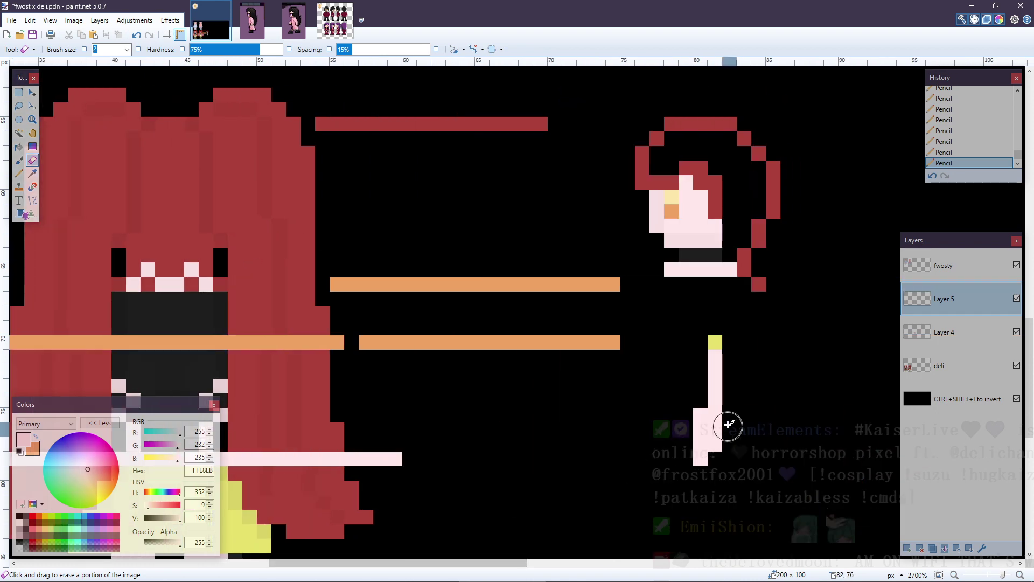
{"action": "left_click_drag", "start_coordinate": [720, 427], "coordinate": [720, 470]}
{"action": "key", "text": "p"}
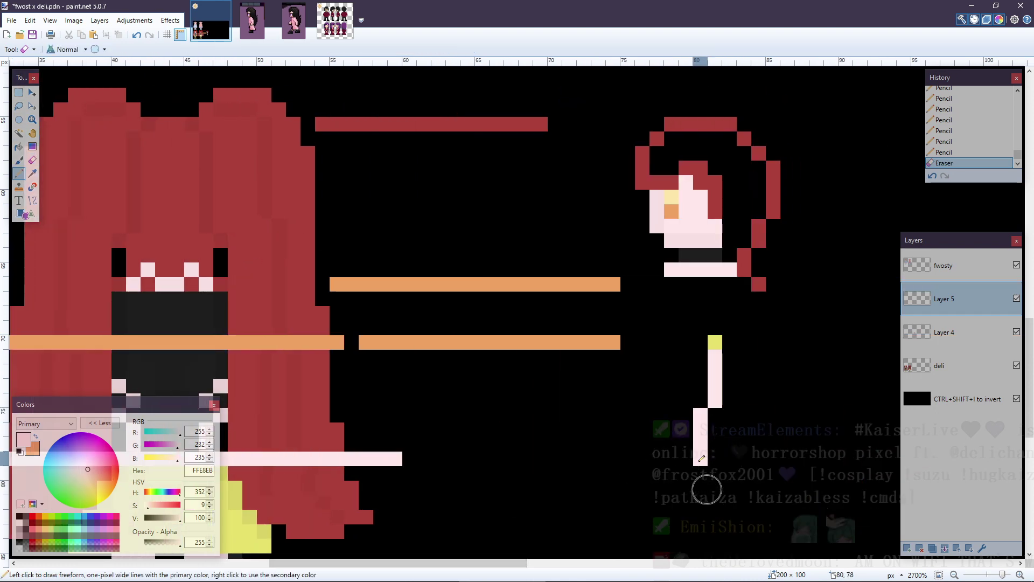
- Erase the forearm's lowest pixel and pencil the skin-coloured hand pixel one column further forward at column 79, row 78
{"action": "key", "text": "e"}
{"action": "left_click", "coordinate": [701, 461]}
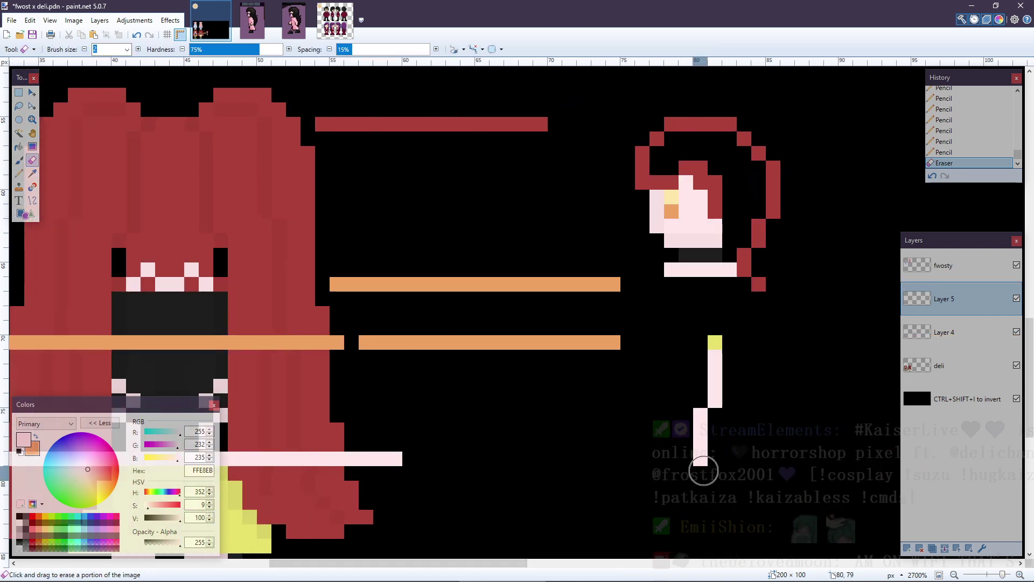
{"action": "key", "text": "p"}
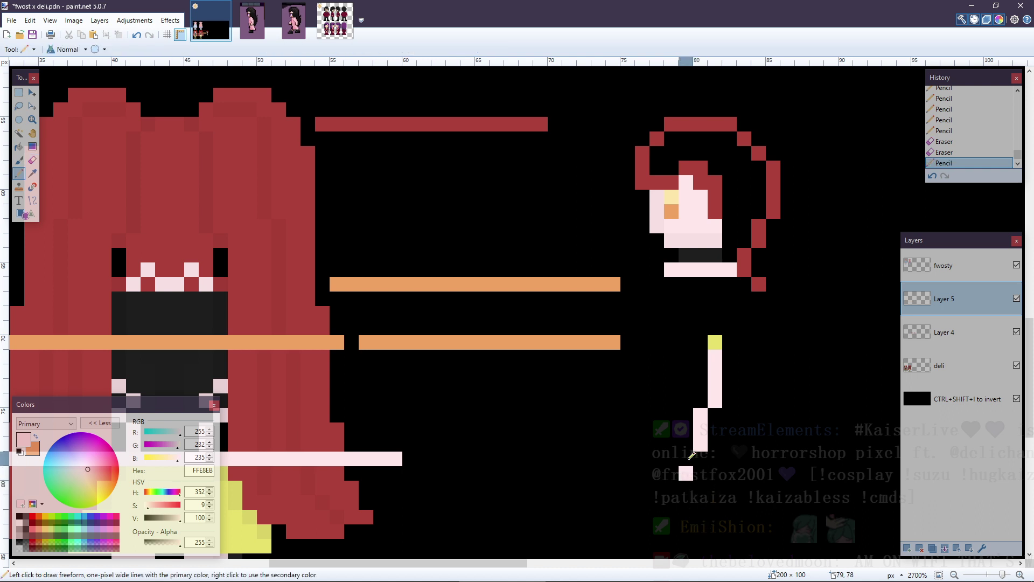
{"action": "key", "text": "ctrl+z"}
{"action": "left_click", "coordinate": [686, 458]}
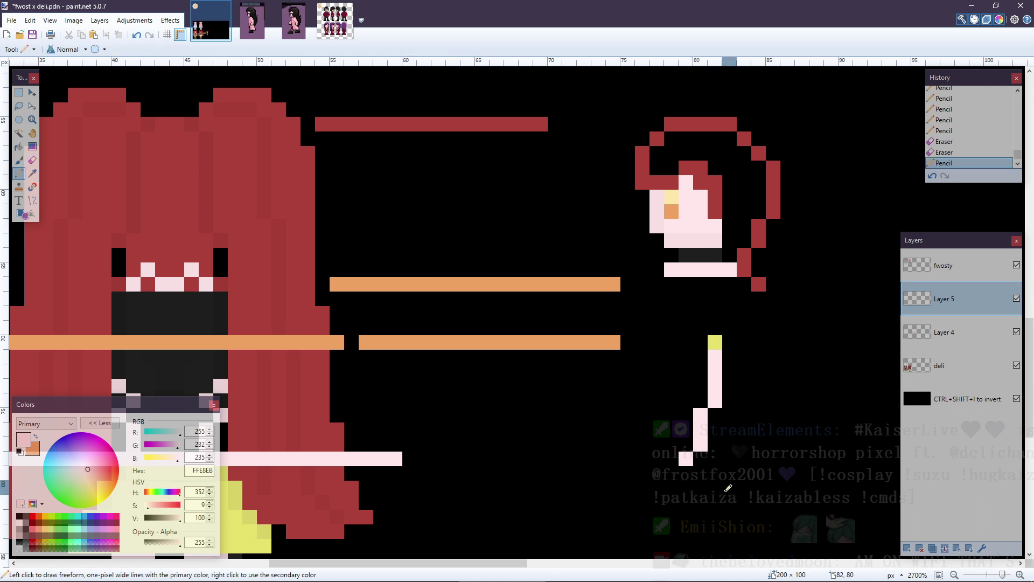
- Make Layer 4 active, sample the side view's hair red AC4139 as primary colour, and hide Layer 5
{"action": "left_click", "coordinate": [948, 332]}
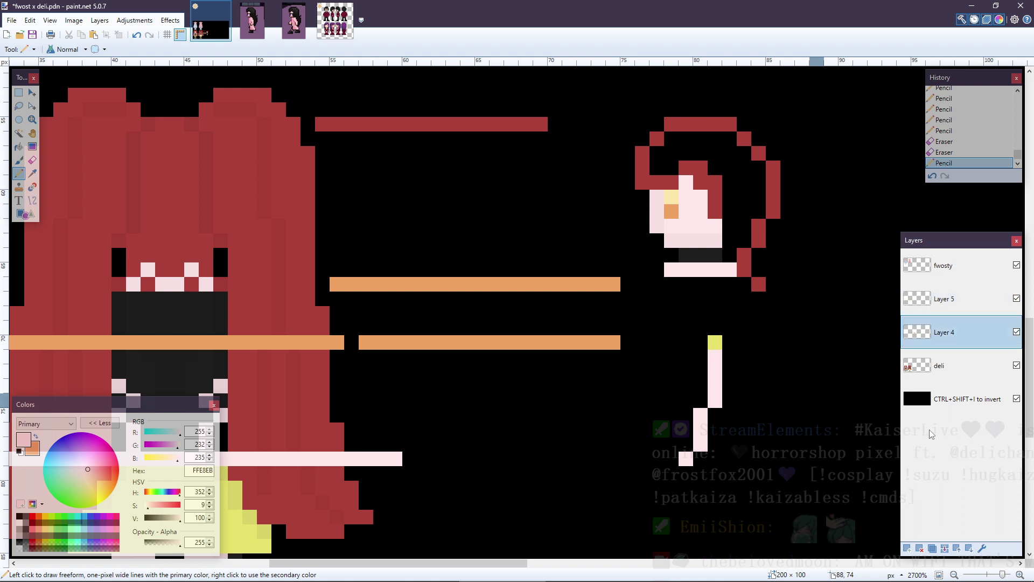
{"action": "key", "text": "k"}
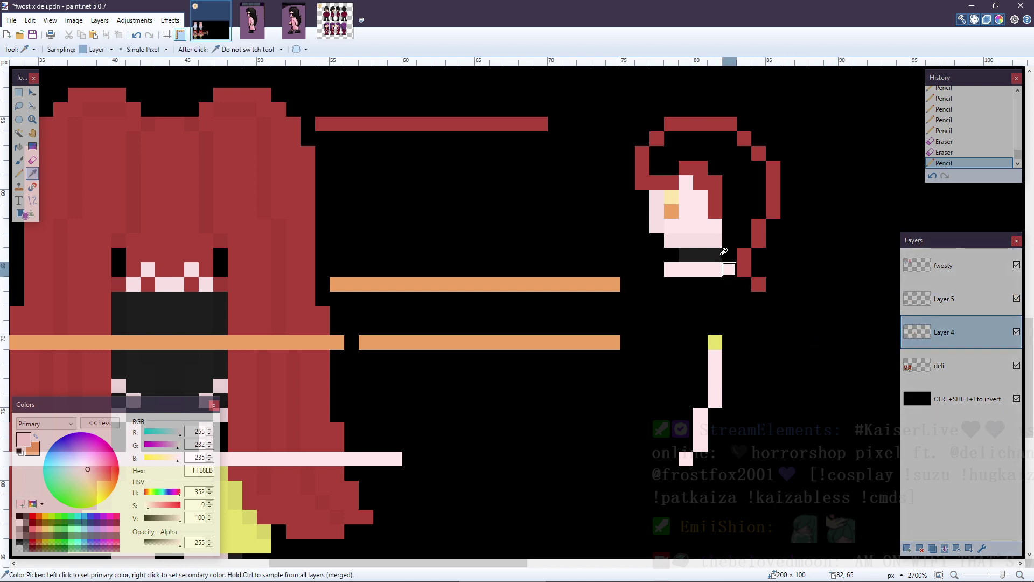
{"action": "left_click", "coordinate": [717, 203]}
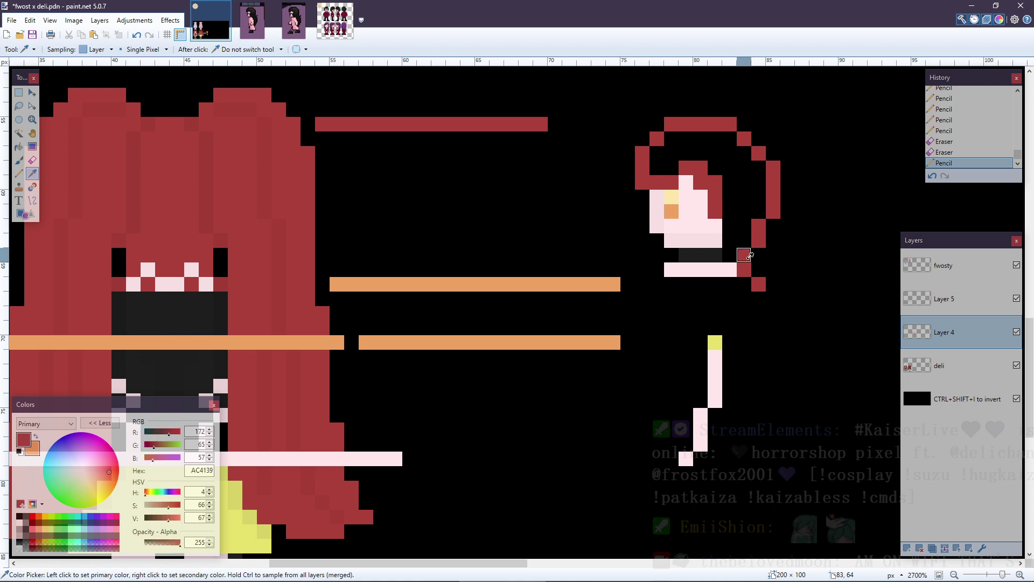
{"action": "key", "text": "p"}
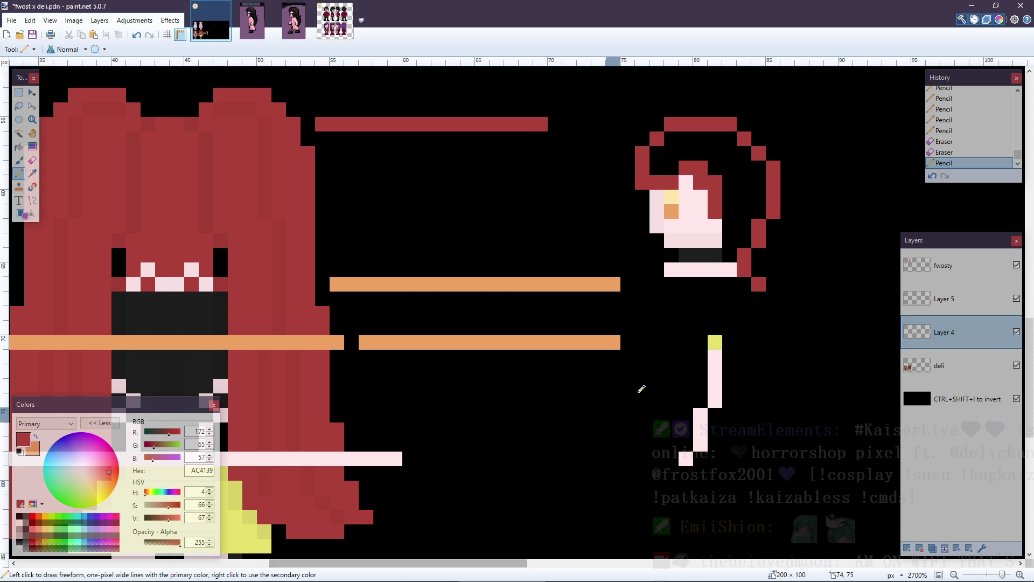
{"action": "left_click", "coordinate": [1016, 299]}
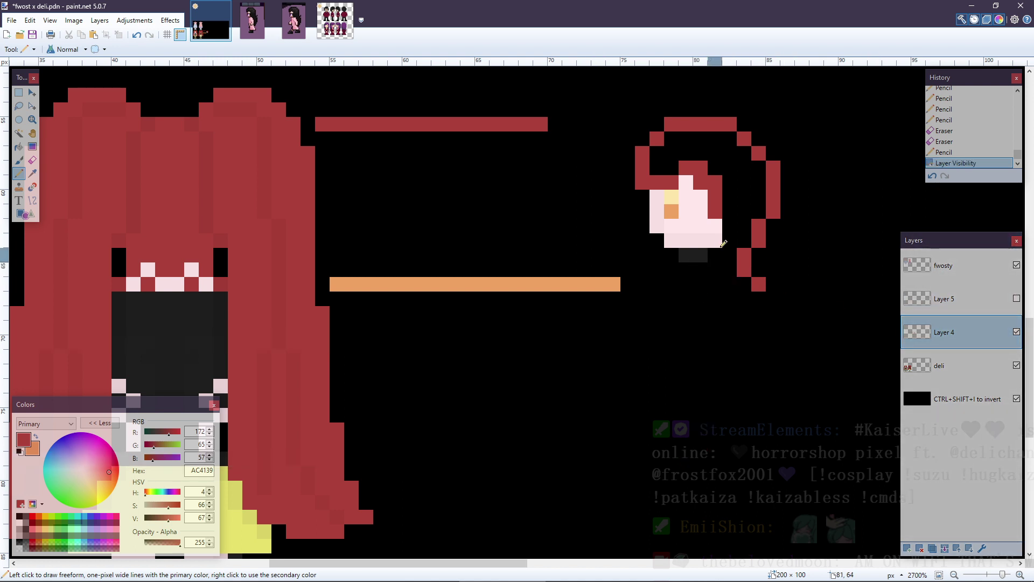
- Pencil red hair over the back half of the side-view face, with a diagonal strand stepping down to the chin
{"action": "left_click", "coordinate": [715, 237]}
{"action": "left_click", "coordinate": [700, 240]}
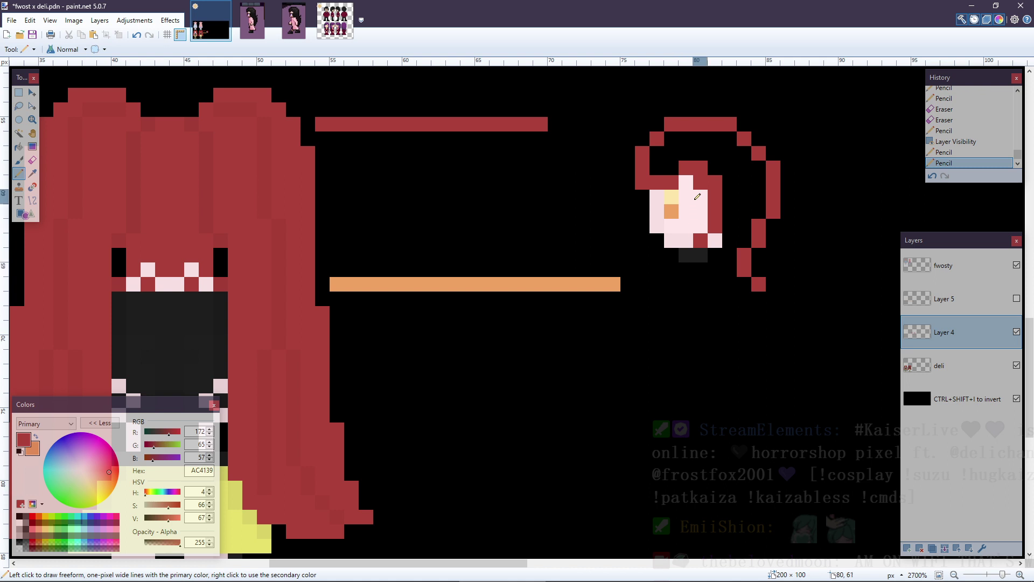
{"action": "left_click_drag", "start_coordinate": [703, 189], "coordinate": [700, 214]}
{"action": "left_click", "coordinate": [685, 225]}
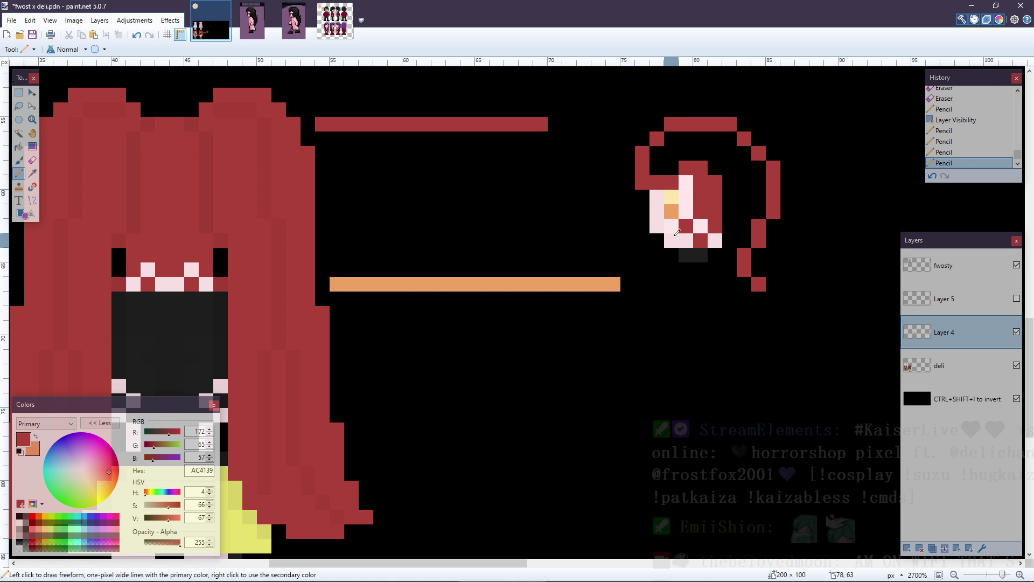
{"action": "left_click", "coordinate": [672, 238]}
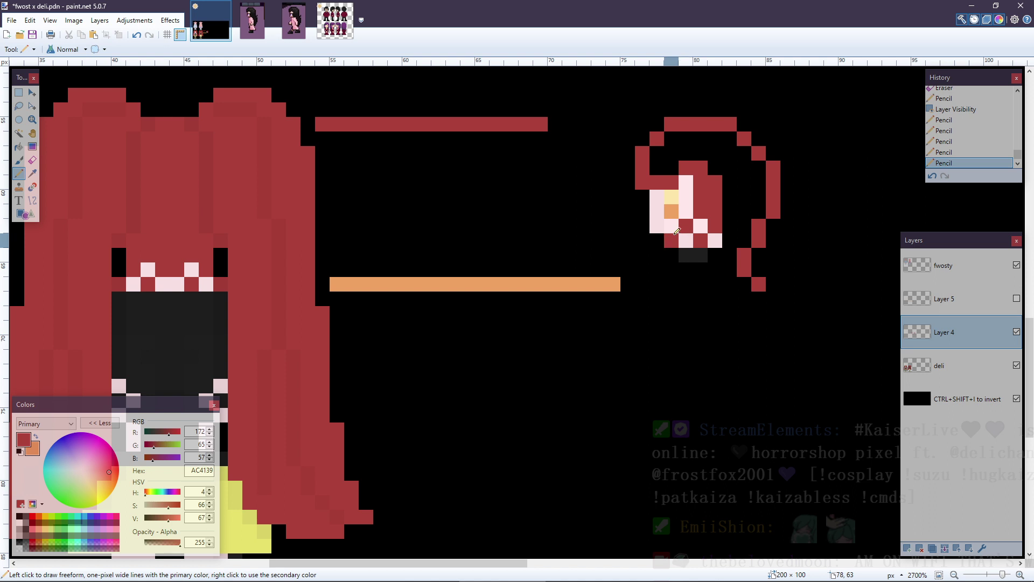
{"action": "key", "text": "ctrl+z"}
{"action": "left_click", "coordinate": [673, 226]}
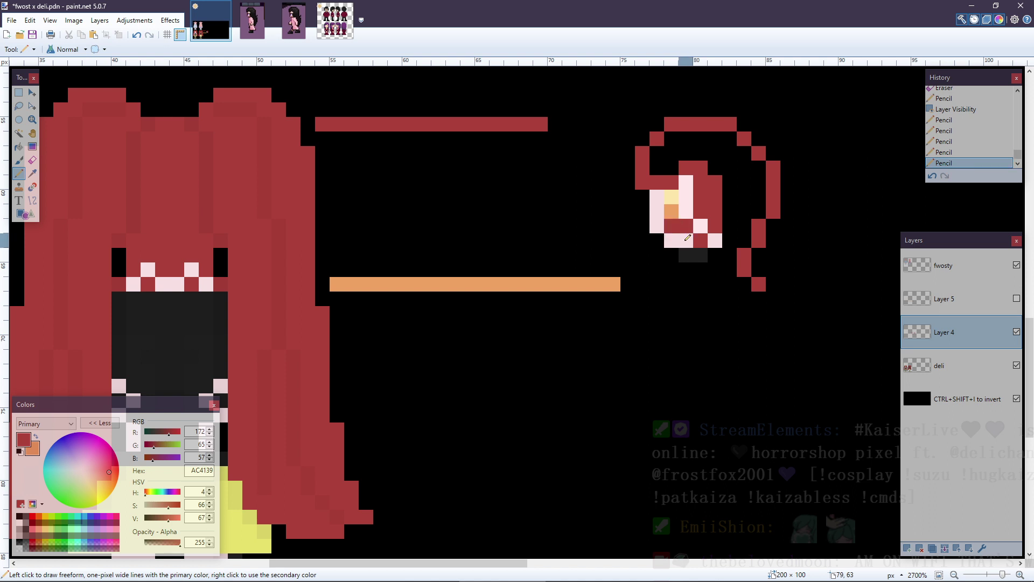
{"action": "key", "text": "ctrl+z"}
{"action": "left_click", "coordinate": [674, 237]}
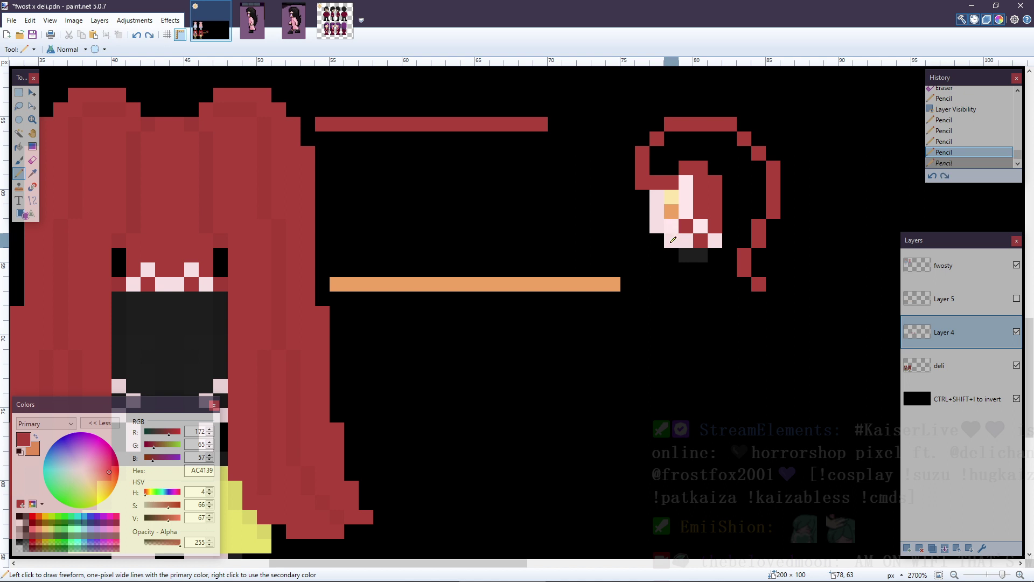
- Pencil a two-pixel-wide red lock curling below the chin to row 68 and fill the leftover skin pixels in the side hair
{"action": "left_click", "coordinate": [663, 251]}
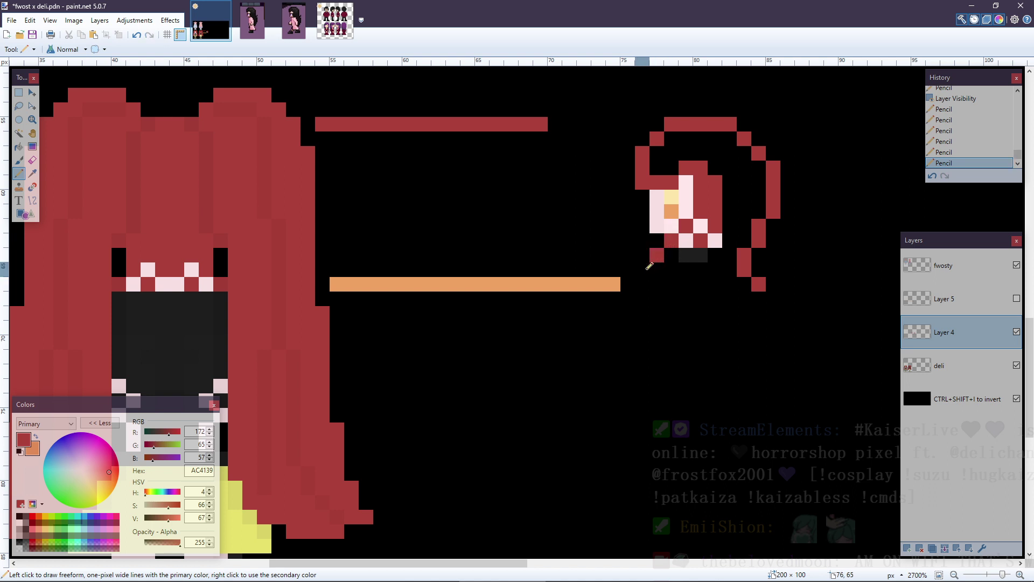
{"action": "left_click_drag", "start_coordinate": [646, 278], "coordinate": [645, 300]}
{"action": "left_click", "coordinate": [658, 317]}
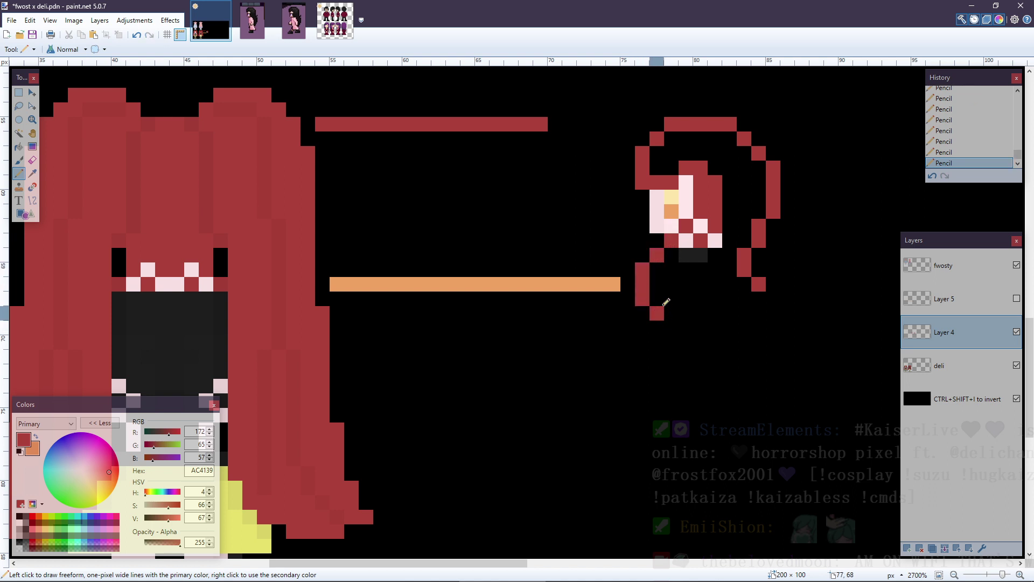
{"action": "left_click", "coordinate": [700, 226]}
{"action": "left_click_drag", "start_coordinate": [685, 240], "coordinate": [714, 241]}
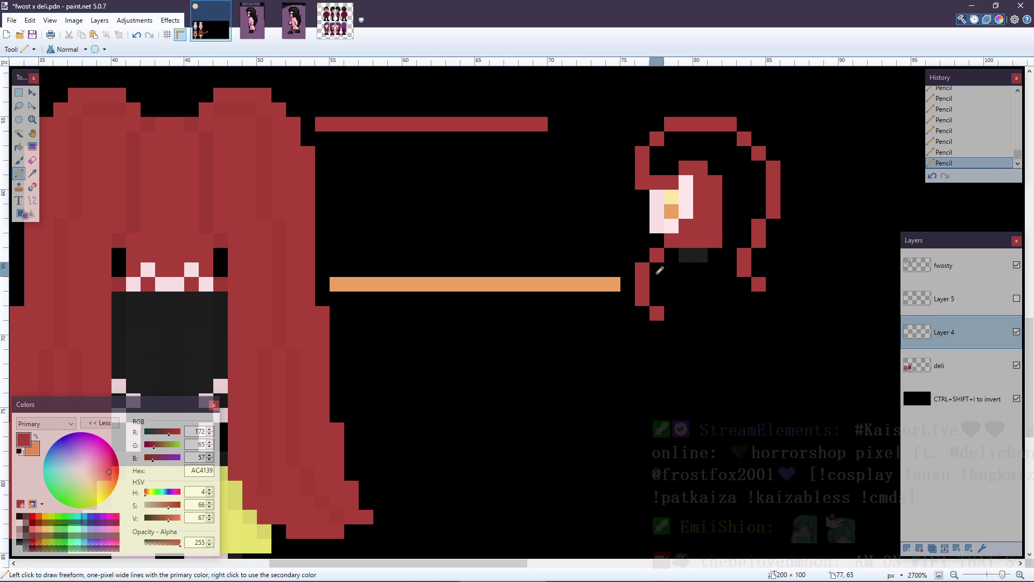
{"action": "left_click_drag", "start_coordinate": [657, 278], "coordinate": [669, 313]}
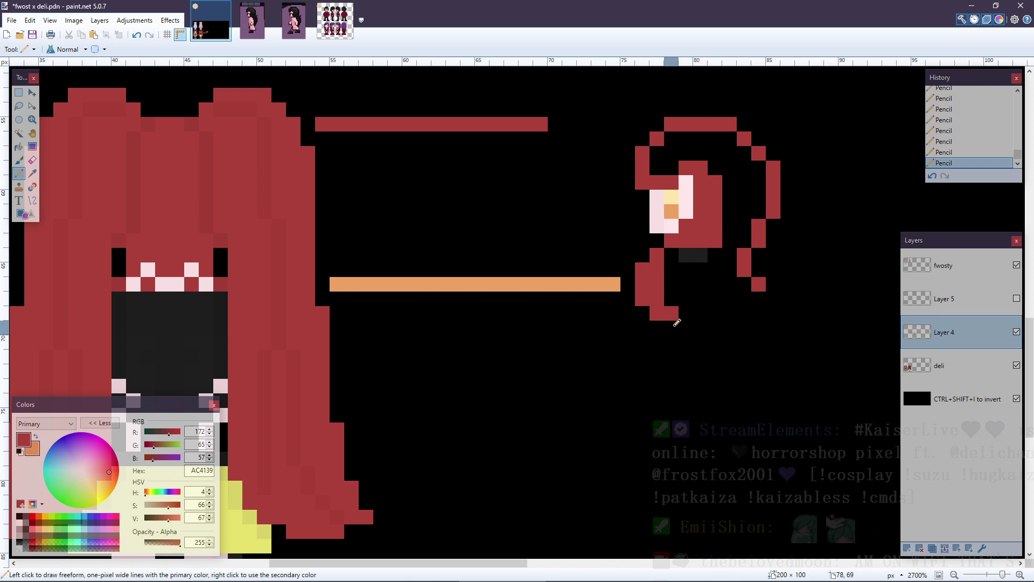
{"action": "left_click", "coordinate": [673, 260]}
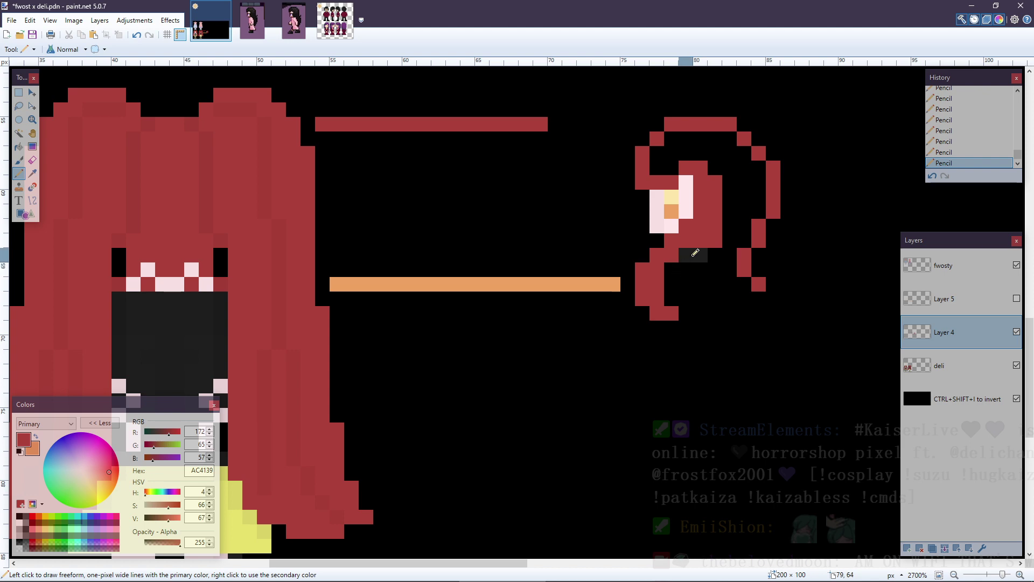
- Pencil an orange guide along row 67 from the front view's shoulder across the back view toward the side view, ending at column 68
{"action": "left_click_drag", "start_coordinate": [462, 563], "coordinate": [338, 561]}
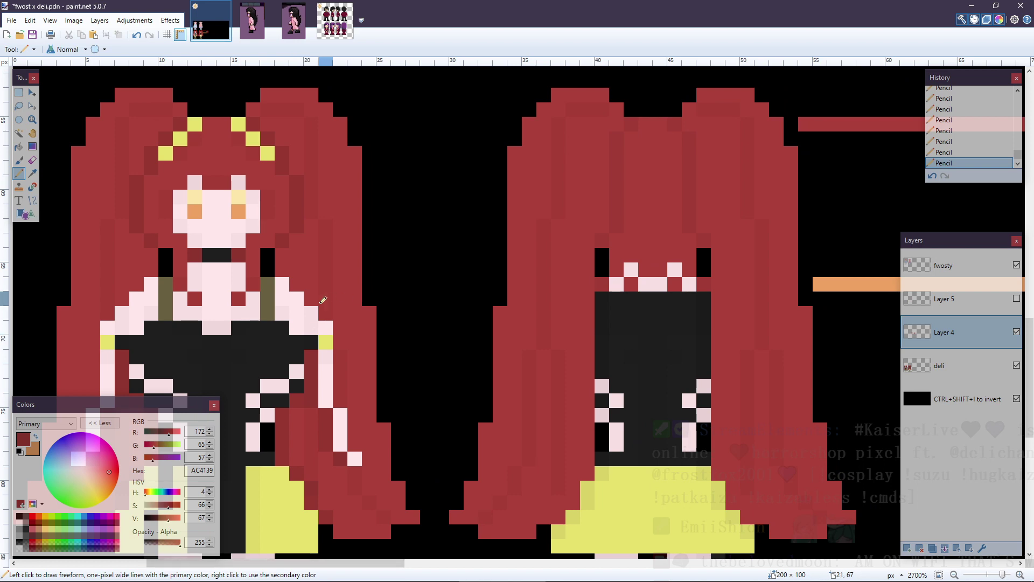
{"action": "left_click_drag", "start_coordinate": [298, 295], "coordinate": [797, 298]}
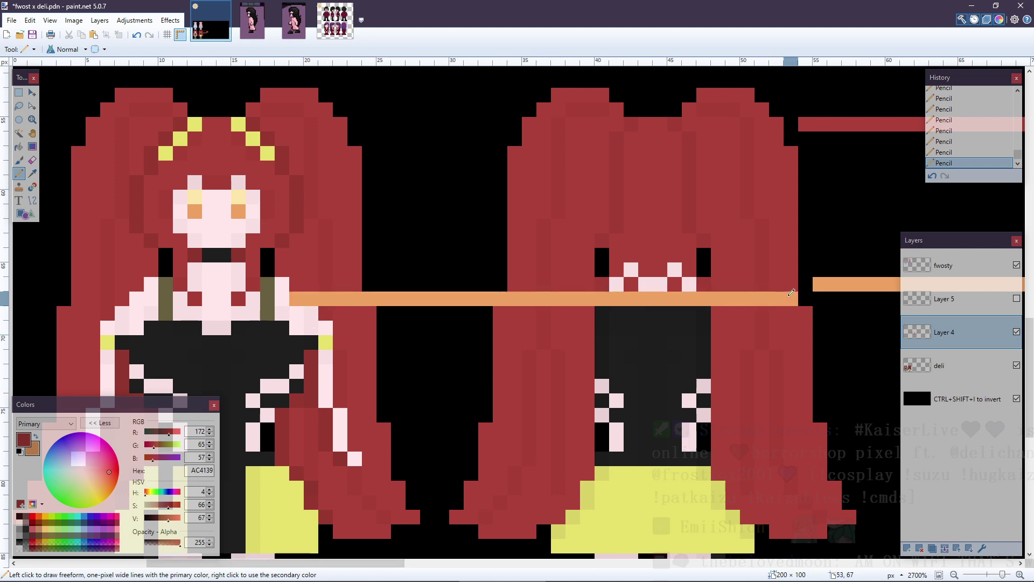
{"action": "left_click_drag", "start_coordinate": [345, 562], "coordinate": [457, 563]}
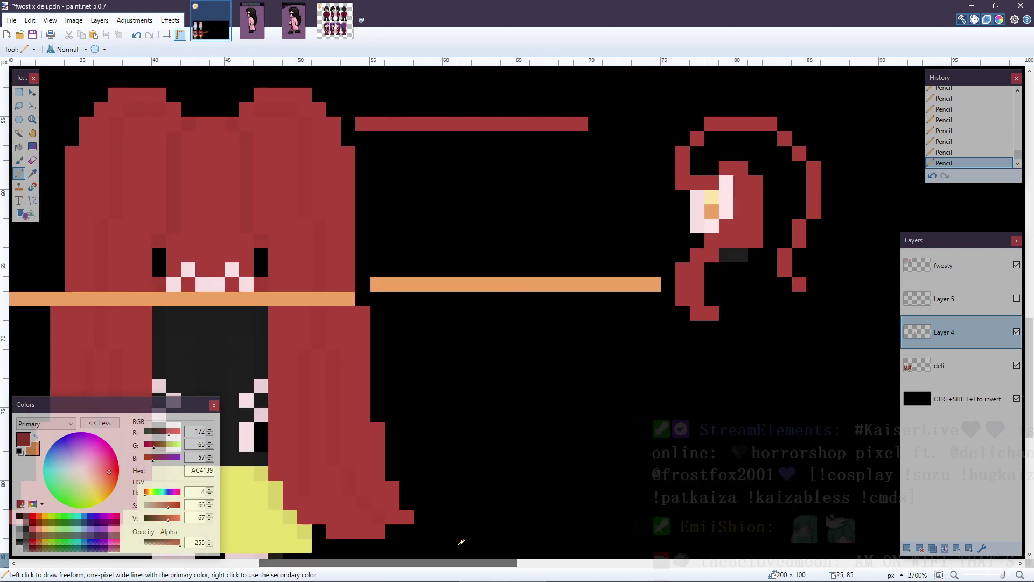
{"action": "left_click_drag", "start_coordinate": [369, 296], "coordinate": [572, 297]}
- Erase the lock below the side-view chin and pencil a shorter, one-pixel-wide curved lock ending at row 67
{"action": "key", "text": "e"}
{"action": "mouse_move", "coordinate": [703, 296]}
{"action": "left_mouse_down"}
{"action": "mouse_move", "coordinate": [709, 322]}
{"action": "mouse_move", "coordinate": [690, 301]}
{"action": "mouse_move", "coordinate": [685, 265]}
{"action": "mouse_move", "coordinate": [695, 290]}
{"action": "mouse_move", "coordinate": [699, 267]}
{"action": "left_mouse_up"}
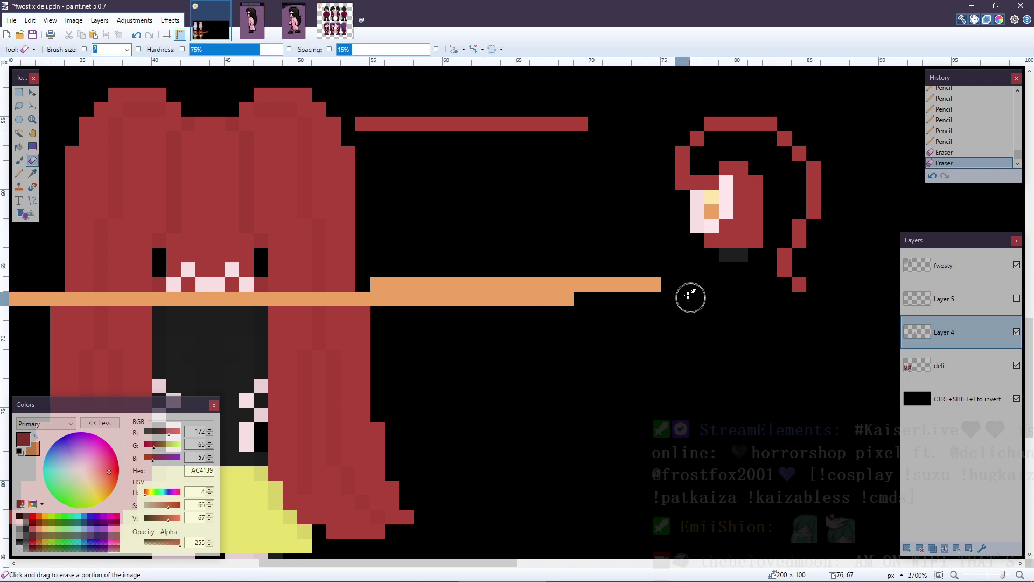
{"action": "key", "text": "p"}
{"action": "left_click", "coordinate": [697, 254]}
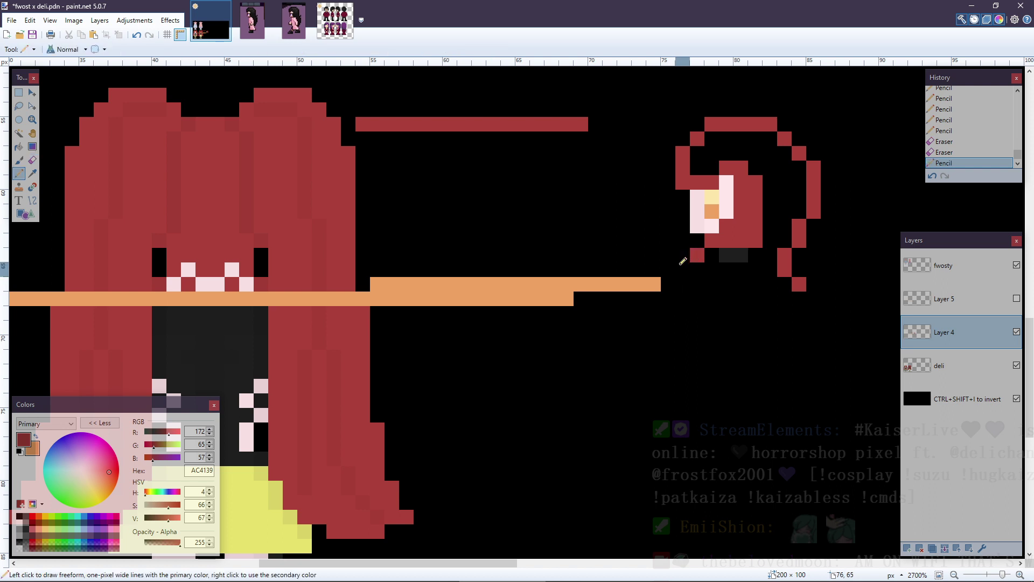
{"action": "left_click", "coordinate": [682, 267]}
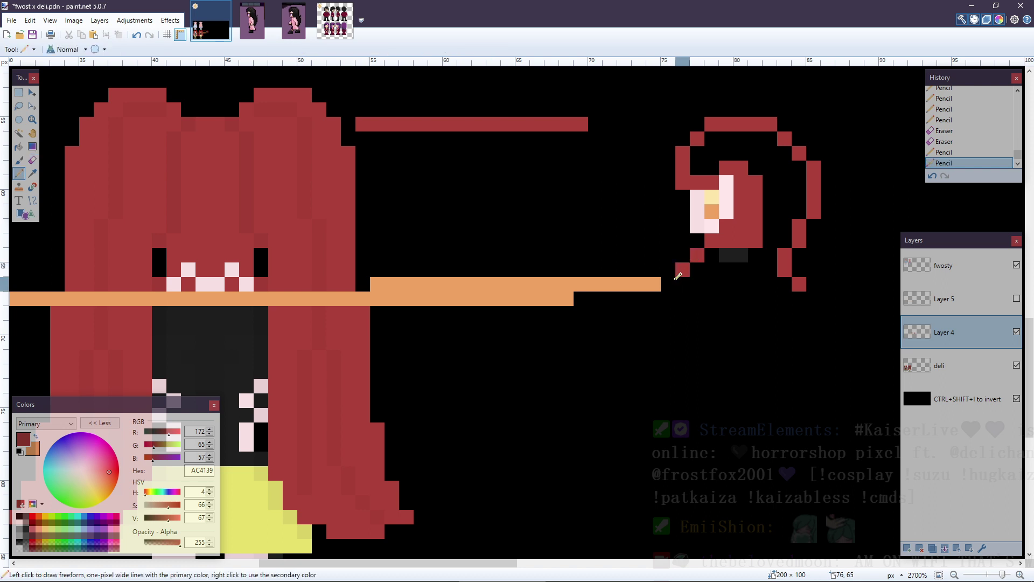
{"action": "left_click", "coordinate": [696, 298]}
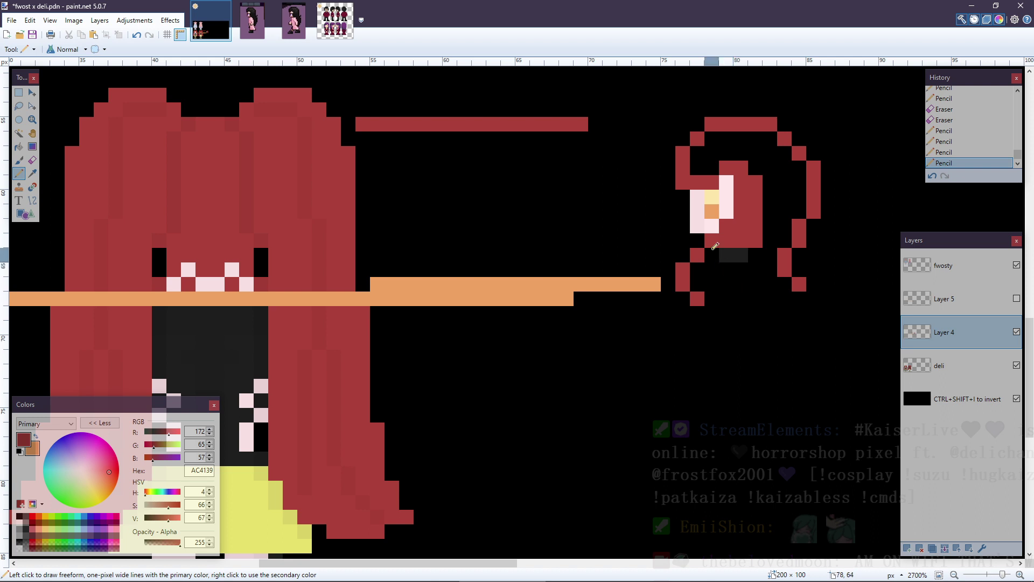
- Try extending the red side hair forward across the cheek and chin to meet the lock, and undo it
{"action": "left_click", "coordinate": [726, 211]}
{"action": "left_click", "coordinate": [711, 225]}
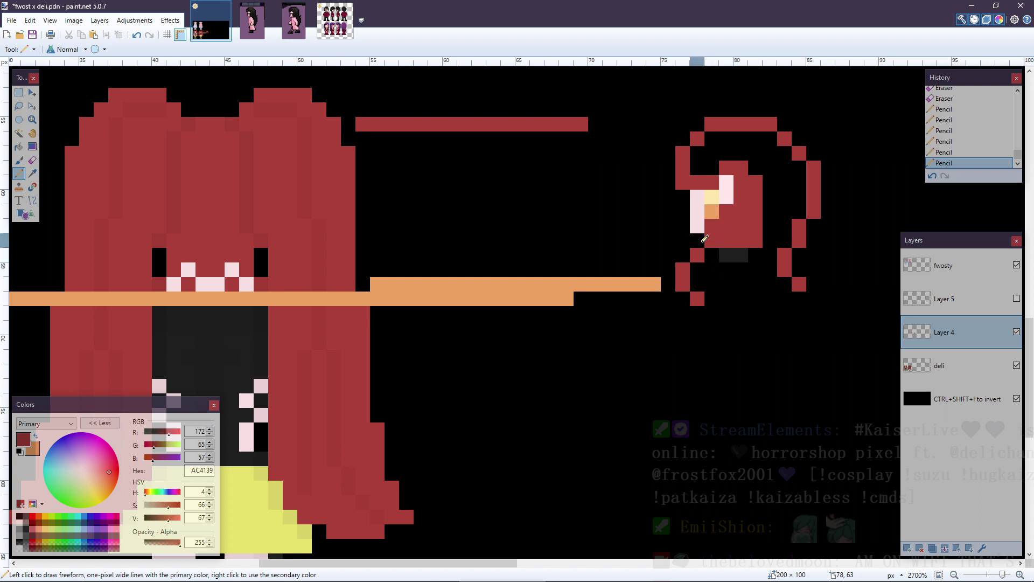
{"action": "left_click", "coordinate": [697, 240]}
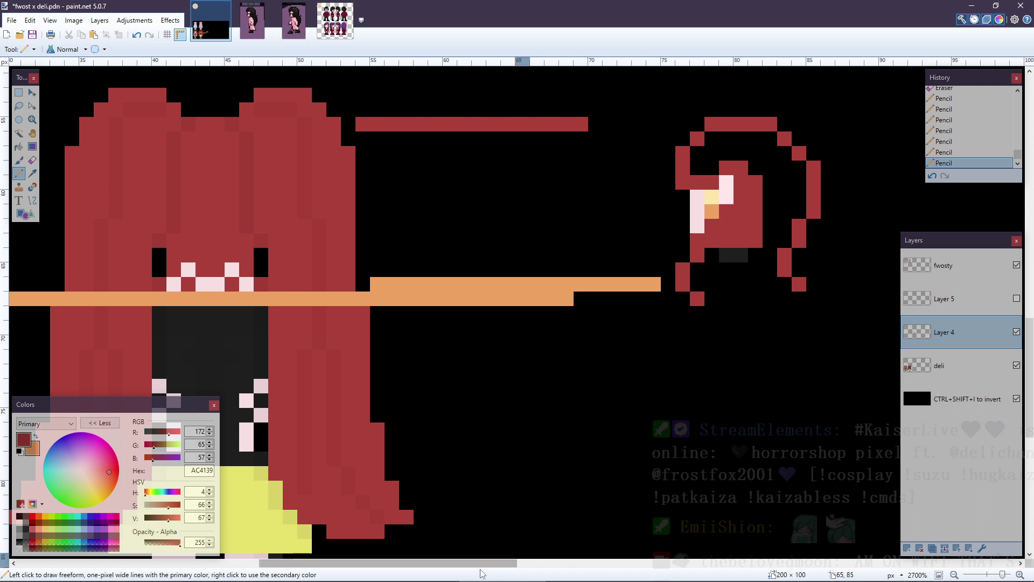
{"action": "mouse_move", "coordinate": [481, 564]}
{"action": "left_mouse_down"}
{"action": "mouse_move", "coordinate": [401, 567]}
{"action": "mouse_move", "coordinate": [489, 565]}
{"action": "left_mouse_up"}
{"action": "key", "text": "ctrl+z"}
{"action": "key", "text": "ctrl+z"}
{"action": "key", "text": "ctrl+z"}
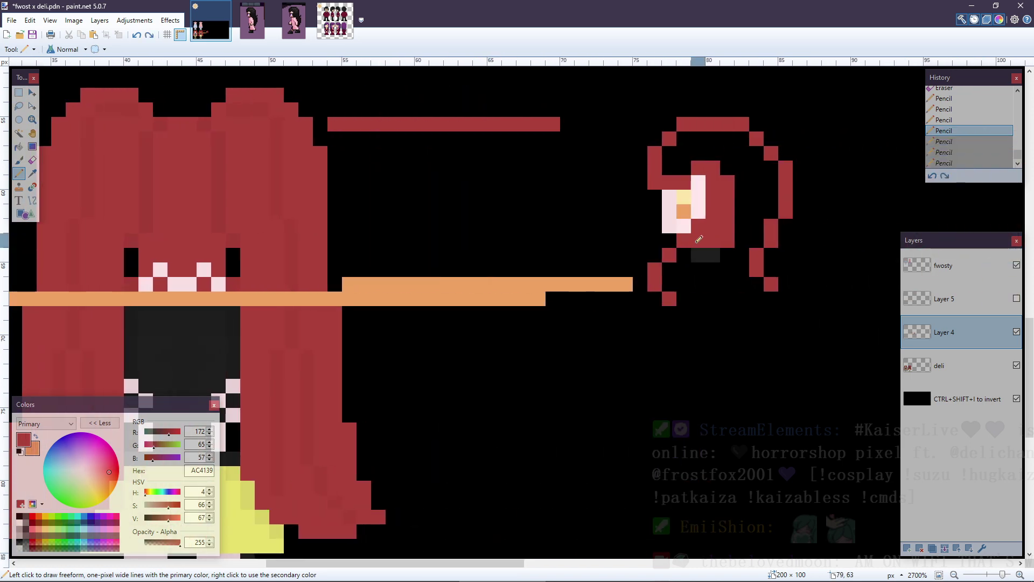
- Add a red pixel inside the back hair outline at row 65, extend the side hair over the choker at row 64, and fill the front lock
{"action": "left_click", "coordinate": [742, 270]}
{"action": "left_click_drag", "start_coordinate": [727, 269], "coordinate": [712, 269]}
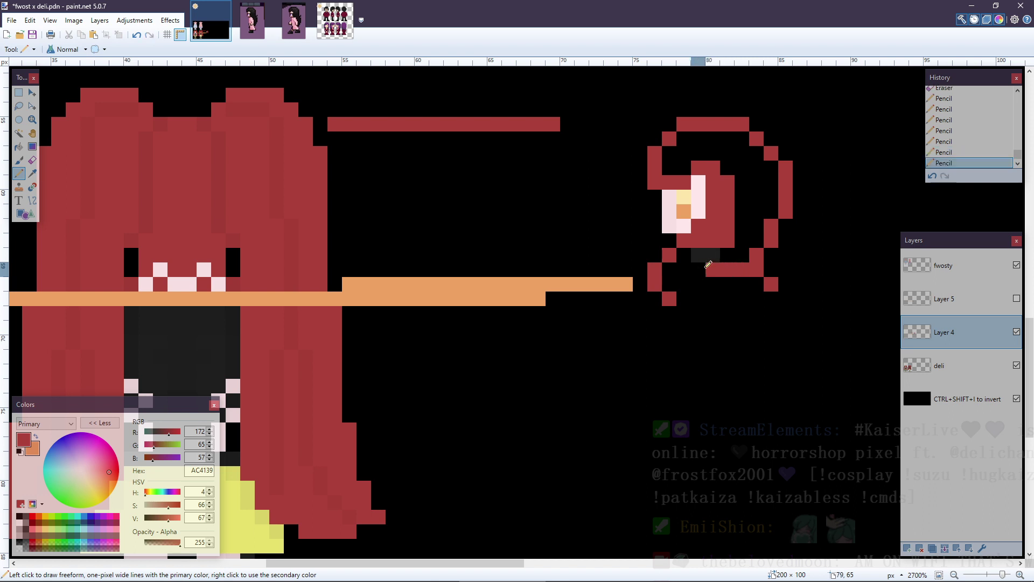
{"action": "key", "text": "ctrl+z"}
{"action": "key", "text": "ctrl+z"}
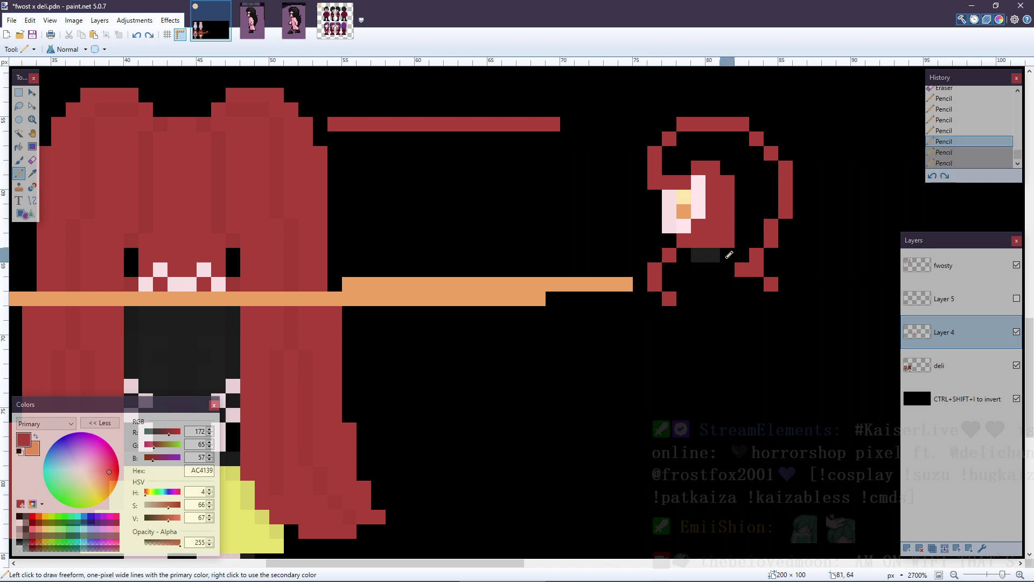
{"action": "left_click_drag", "start_coordinate": [727, 255], "coordinate": [695, 256]}
{"action": "left_click", "coordinate": [682, 256]}
{"action": "left_click", "coordinate": [682, 265]}
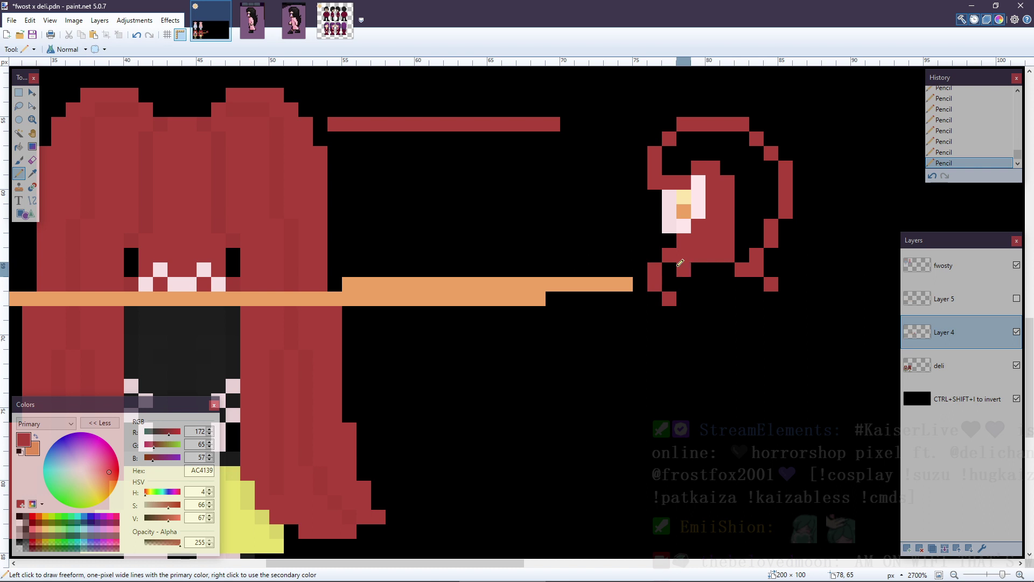
{"action": "left_click", "coordinate": [668, 269]}
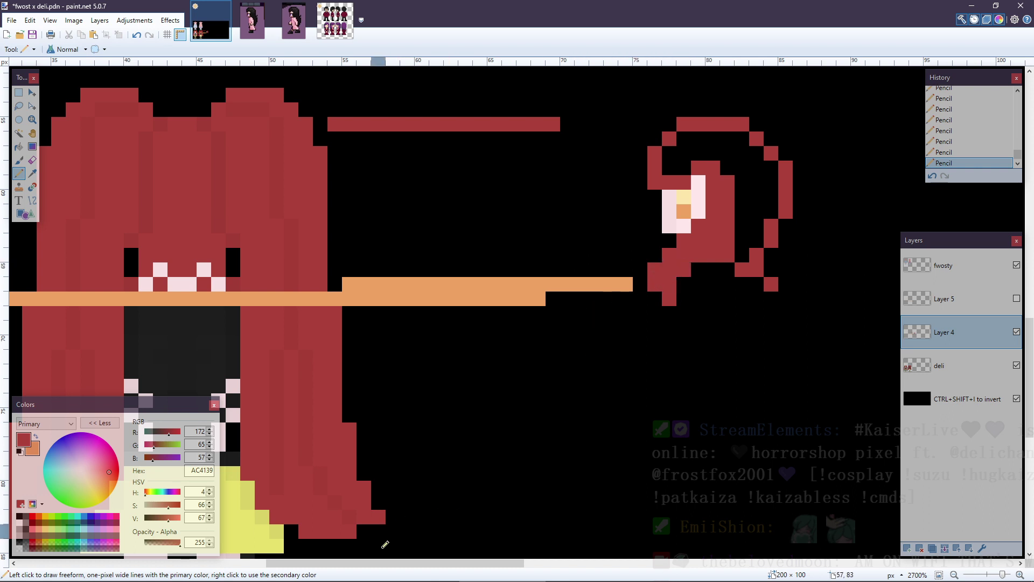
- Undo the last five pencil strokes on the side view's front lock and the hair over the choker
{"action": "mouse_move", "coordinate": [381, 563]}
{"action": "left_mouse_down"}
{"action": "mouse_move", "coordinate": [345, 564]}
{"action": "mouse_move", "coordinate": [419, 564]}
{"action": "left_mouse_up"}
{"action": "key", "text": "ctrl+z"}
{"action": "key", "text": "ctrl+z"}
{"action": "key", "text": "ctrl+z"}
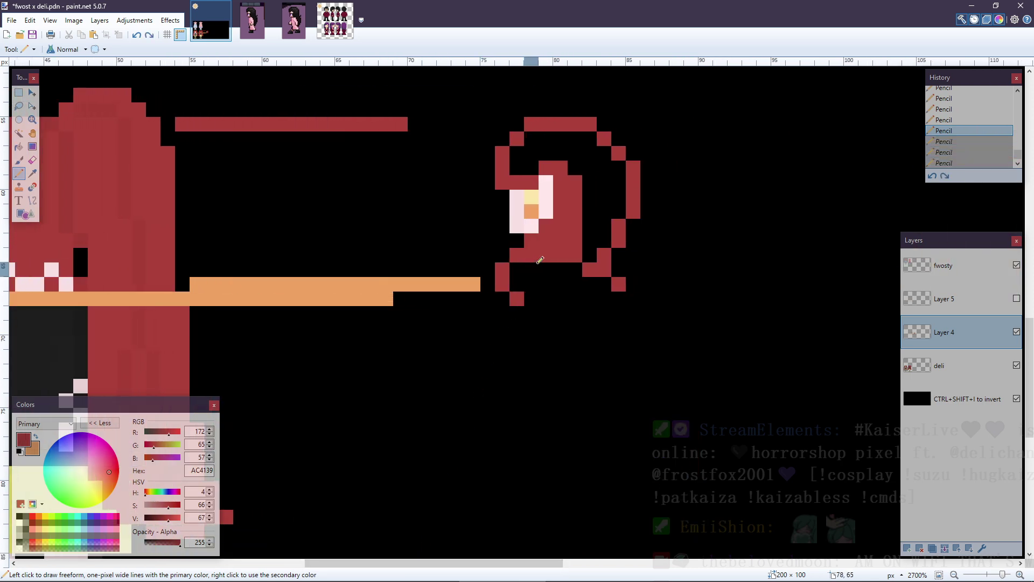
{"action": "key", "text": "e"}
{"action": "key", "text": "ctrl+z"}
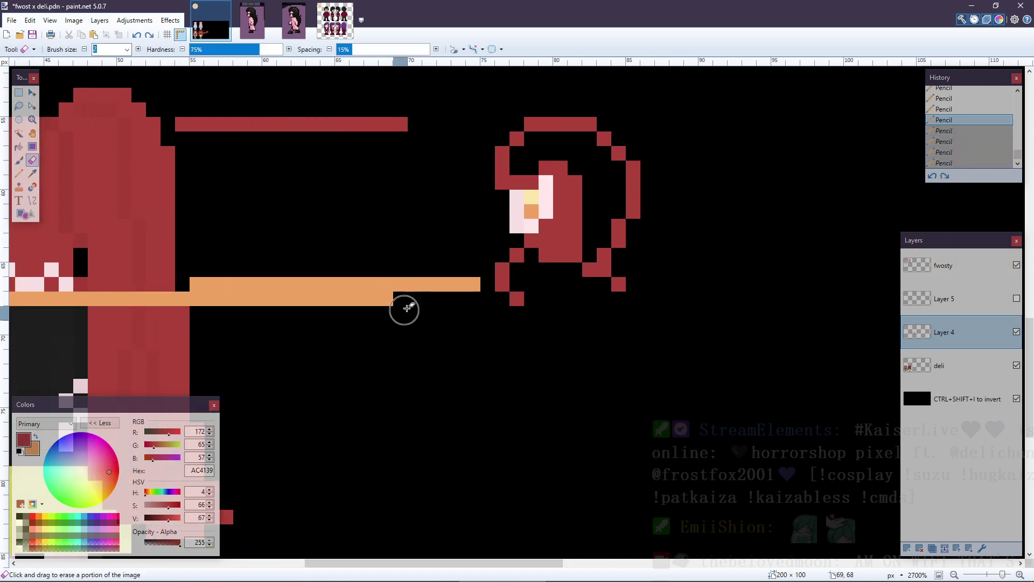
{"action": "key", "text": "ctrl+z"}
{"action": "key", "text": "p"}
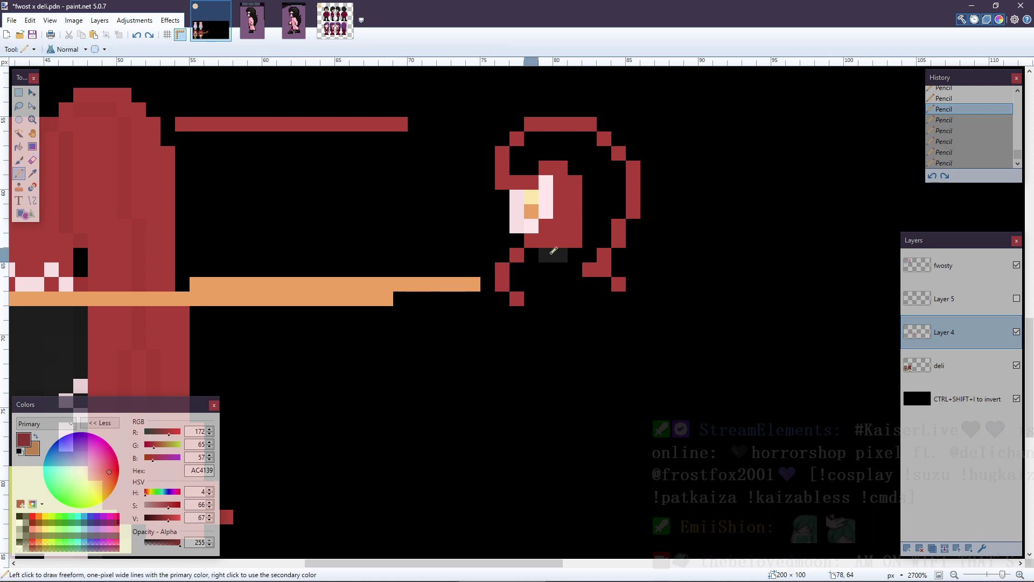
- Pencil red over the two choker pixels at columns 79 and 80 on row 64, and add a pixel at column 77, row 65
{"action": "left_click", "coordinate": [560, 254]}
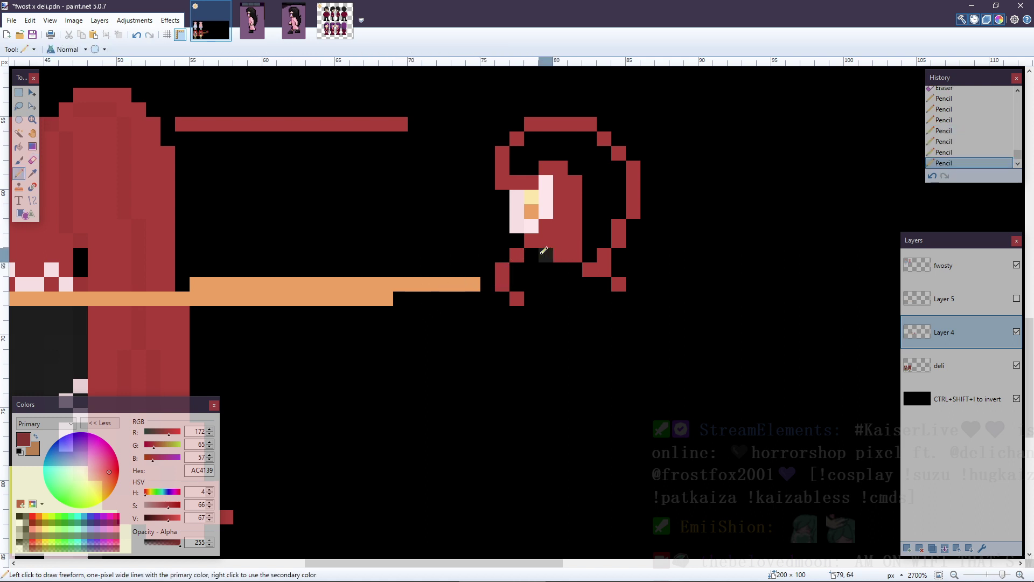
{"action": "left_click", "coordinate": [543, 252]}
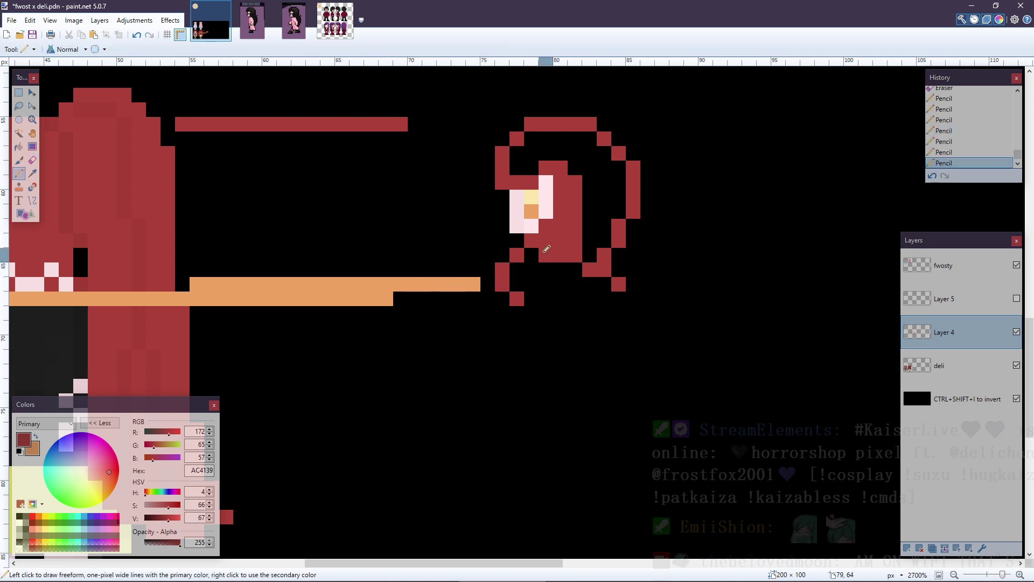
{"action": "left_click", "coordinate": [516, 269]}
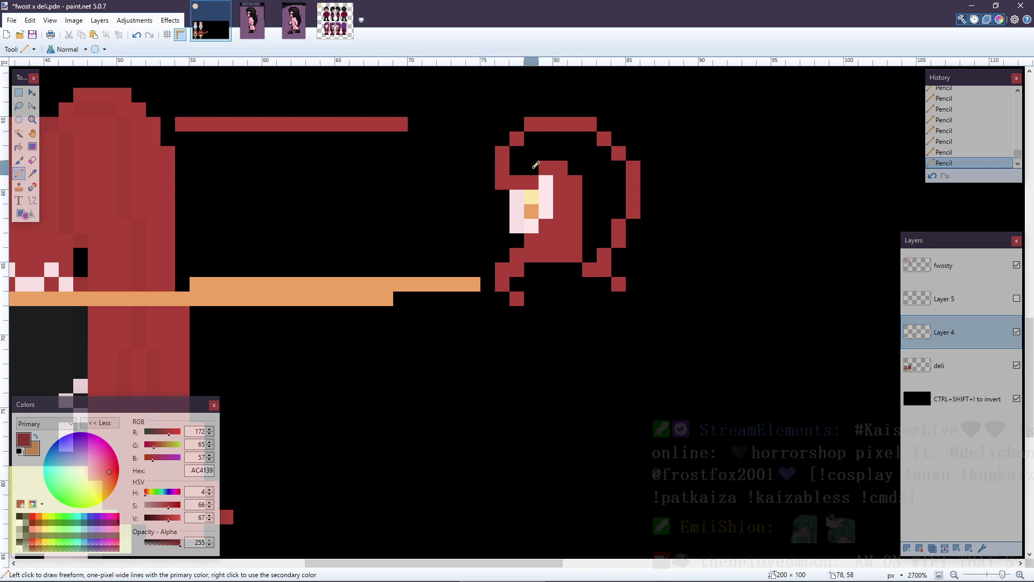
- Fill the inside of the side-view hair outline with red, covering the top and back of the head
{"action": "mouse_move", "coordinate": [533, 167]}
{"action": "left_mouse_down"}
{"action": "mouse_move", "coordinate": [531, 146]}
{"action": "mouse_move", "coordinate": [553, 145]}
{"action": "mouse_move", "coordinate": [546, 157]}
{"action": "mouse_move", "coordinate": [540, 138]}
{"action": "mouse_move", "coordinate": [530, 156]}
{"action": "mouse_move", "coordinate": [528, 138]}
{"action": "mouse_move", "coordinate": [558, 127]}
{"action": "mouse_move", "coordinate": [560, 155]}
{"action": "mouse_move", "coordinate": [574, 138]}
{"action": "left_mouse_up"}
{"action": "left_click", "coordinate": [531, 138]}
{"action": "left_click", "coordinate": [575, 167]}
{"action": "left_click", "coordinate": [589, 138]}
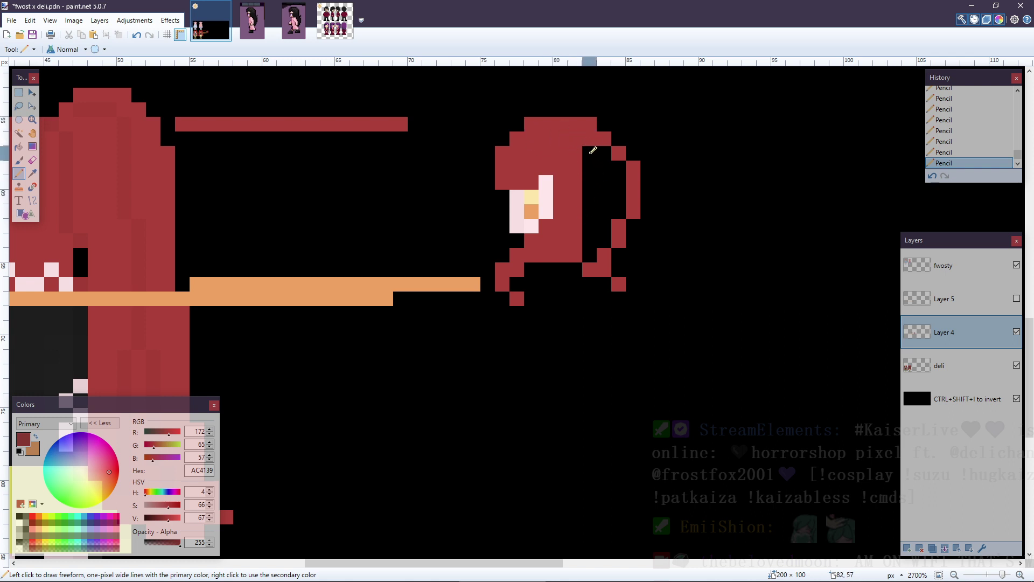
{"action": "mouse_move", "coordinate": [589, 153]}
{"action": "left_mouse_down"}
{"action": "mouse_move", "coordinate": [584, 258]}
{"action": "mouse_move", "coordinate": [602, 221]}
{"action": "mouse_move", "coordinate": [605, 149]}
{"action": "left_mouse_up"}
{"action": "mouse_move", "coordinate": [615, 195]}
{"action": "left_mouse_down"}
{"action": "mouse_move", "coordinate": [615, 205]}
{"action": "mouse_move", "coordinate": [618, 168]}
{"action": "left_mouse_up"}
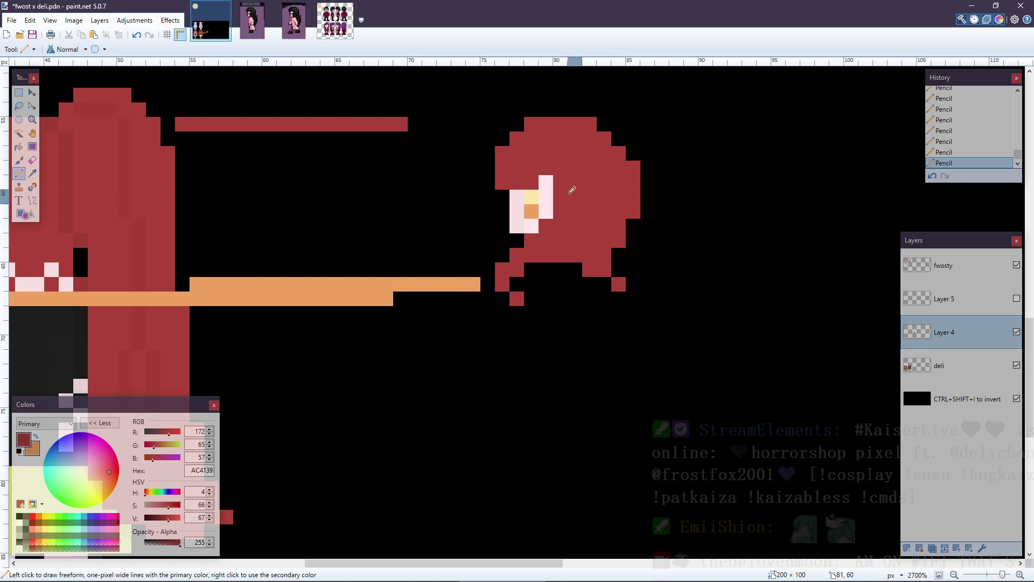
- Try erasing the lower corner pixel of the side view's fringe at column 76, and undo it
{"action": "key", "text": "e"}
{"action": "left_click", "coordinate": [500, 183]}
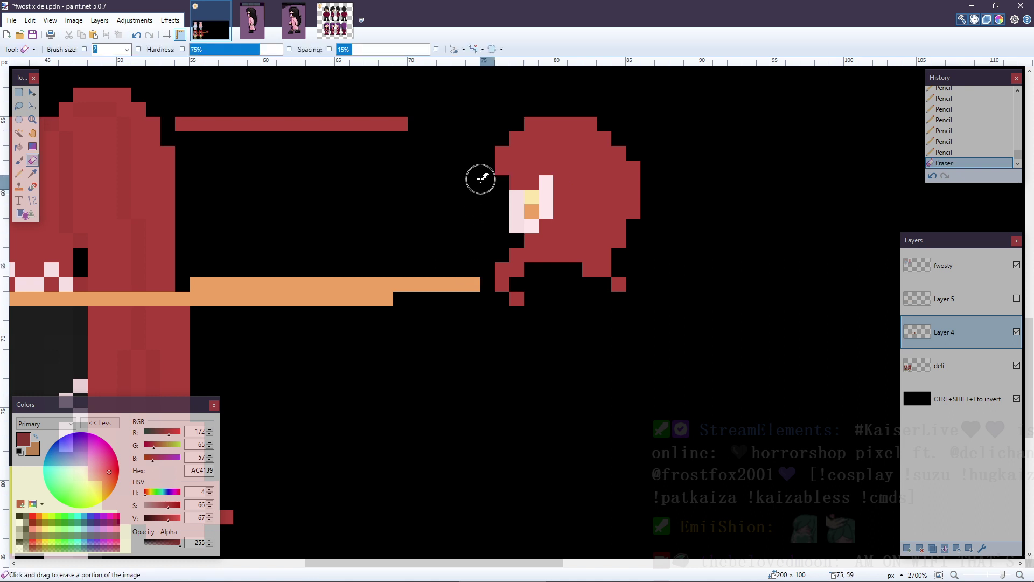
{"action": "key", "text": "ctrl+z"}
- Sample the darker red A63E37 from the back view's hair and shade a few strands in the side-view hair
{"action": "key", "text": "k"}
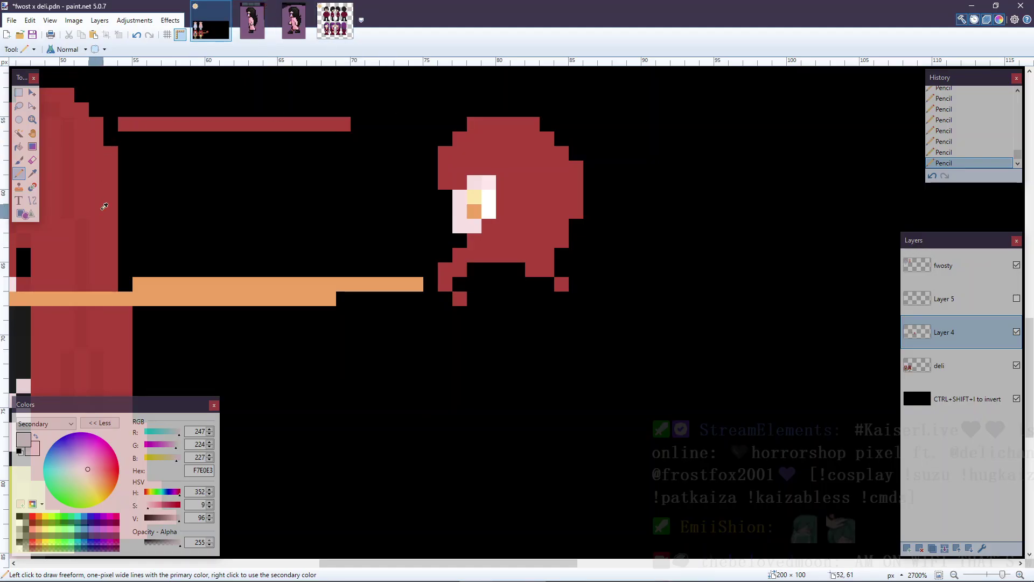
{"action": "left_click", "coordinate": [80, 233], "text": "ctrl"}
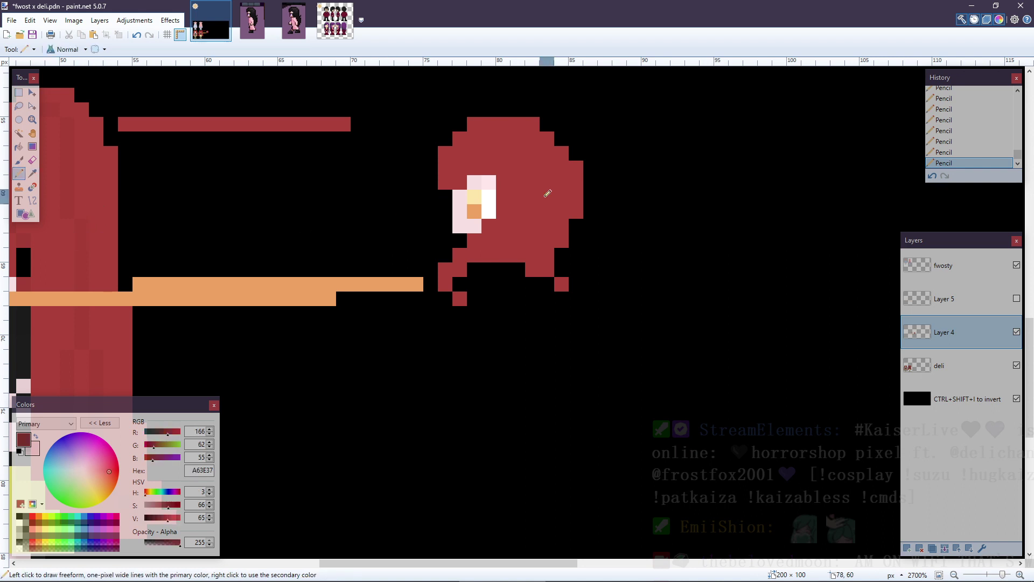
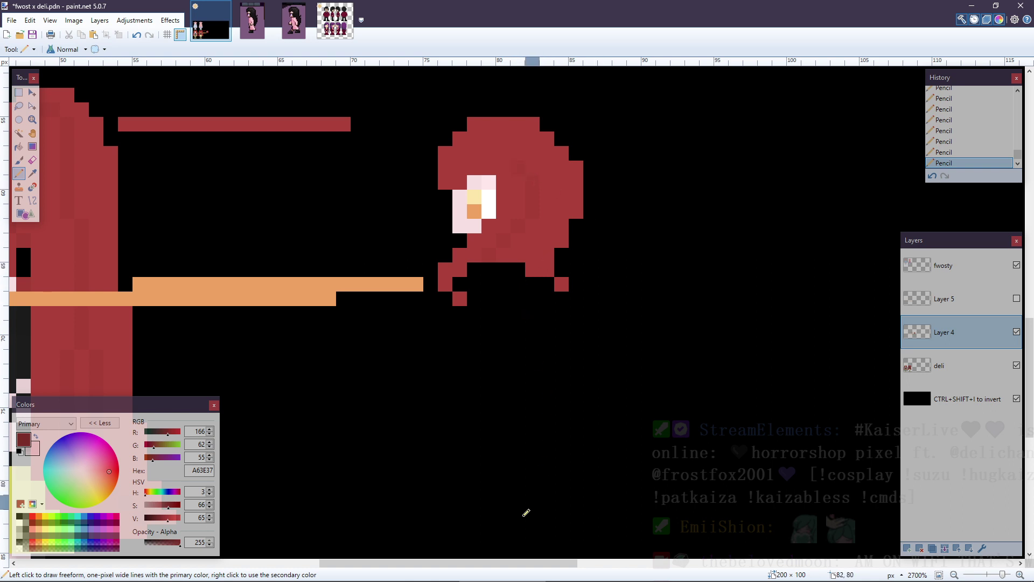
- Draw yellow guides along row 57 from the front view's hairband, and pencil the side view's three-pixel diagonal hairband at rows 55 to 57
{"action": "left_click_drag", "start_coordinate": [509, 564], "coordinate": [363, 565]}
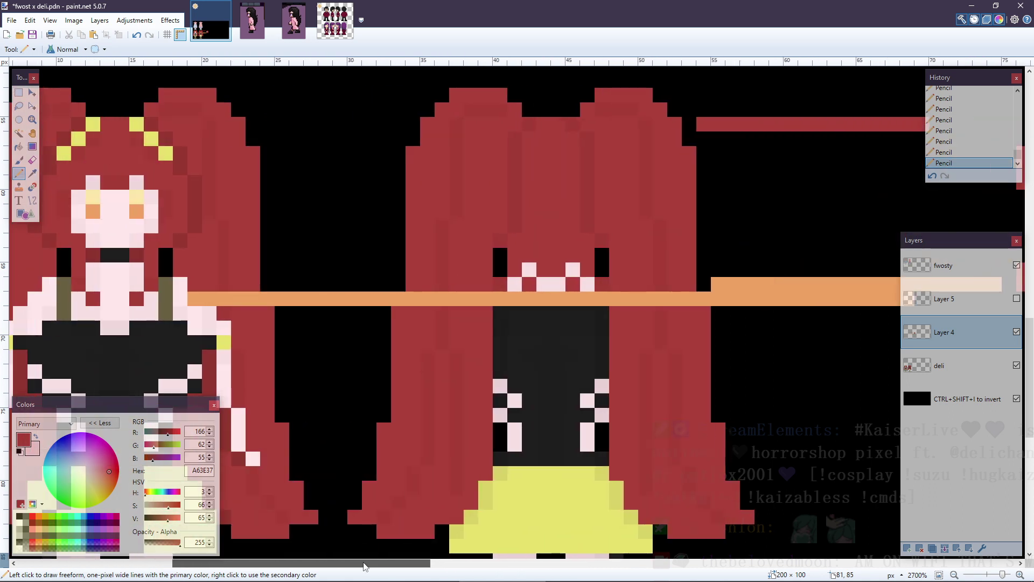
{"action": "key", "text": "k"}
{"action": "left_click", "coordinate": [238, 211]}
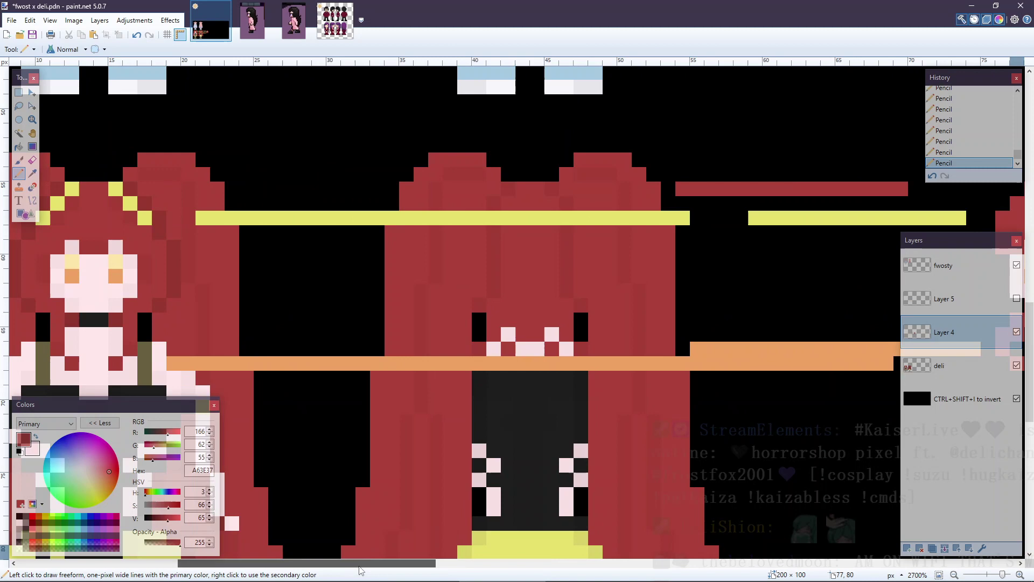
{"action": "left_click_drag", "start_coordinate": [359, 565], "coordinate": [477, 565]}
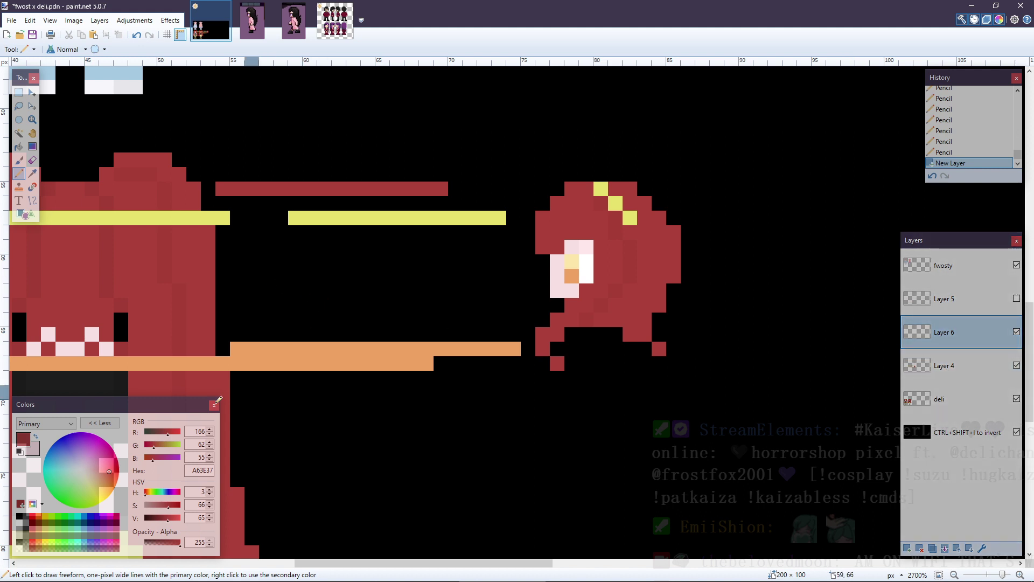
- On a new layer, pencil the ponytail's top arch in blue 7F92FF above the side-view hairband, spanning columns 81 to 87
{"action": "left_click", "coordinate": [91, 529]}
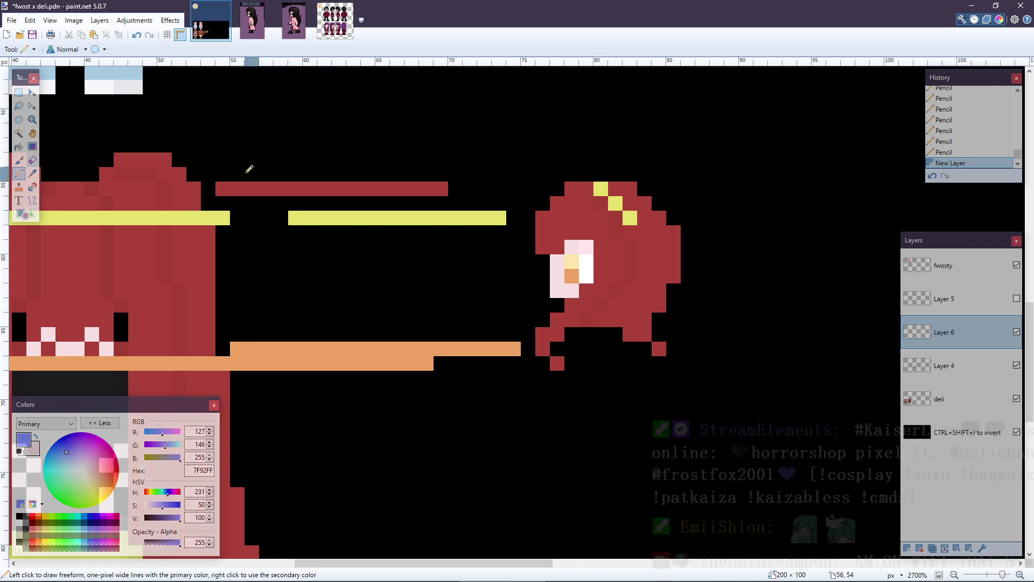
{"action": "left_click", "coordinate": [616, 174]}
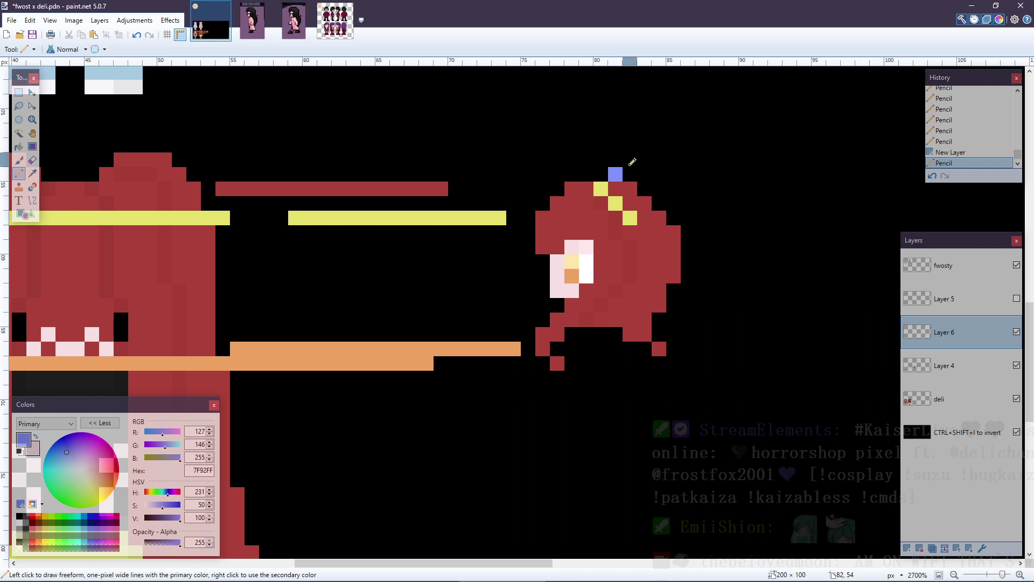
{"action": "left_click_drag", "start_coordinate": [633, 160], "coordinate": [697, 162]}
{"action": "left_click", "coordinate": [702, 174]}
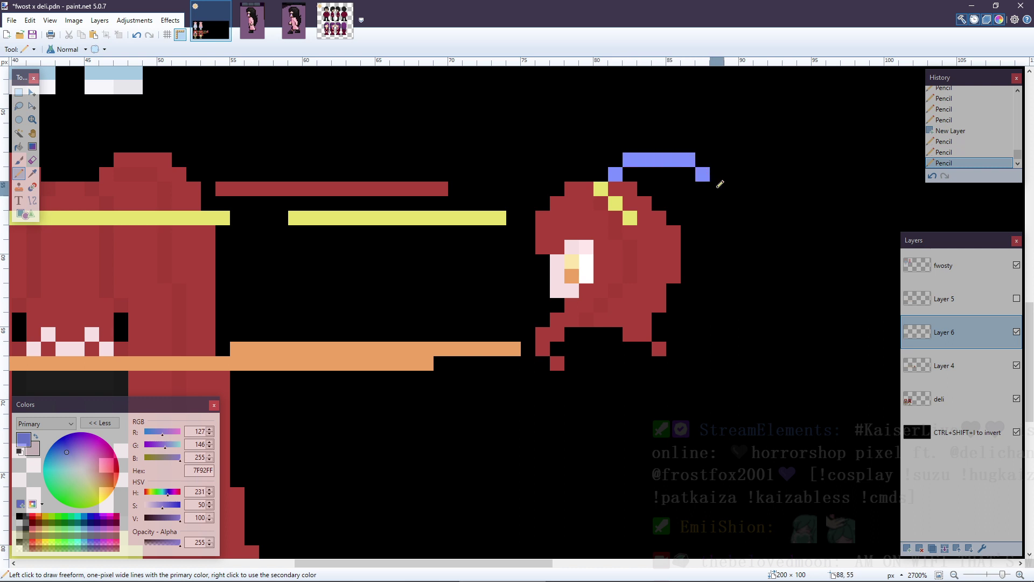
- Try a straight back edge for the ponytail down column 89 with a horizontal line at row 67, and undo it
{"action": "left_click", "coordinate": [716, 189]}
{"action": "left_click_drag", "start_coordinate": [730, 198], "coordinate": [731, 293]}
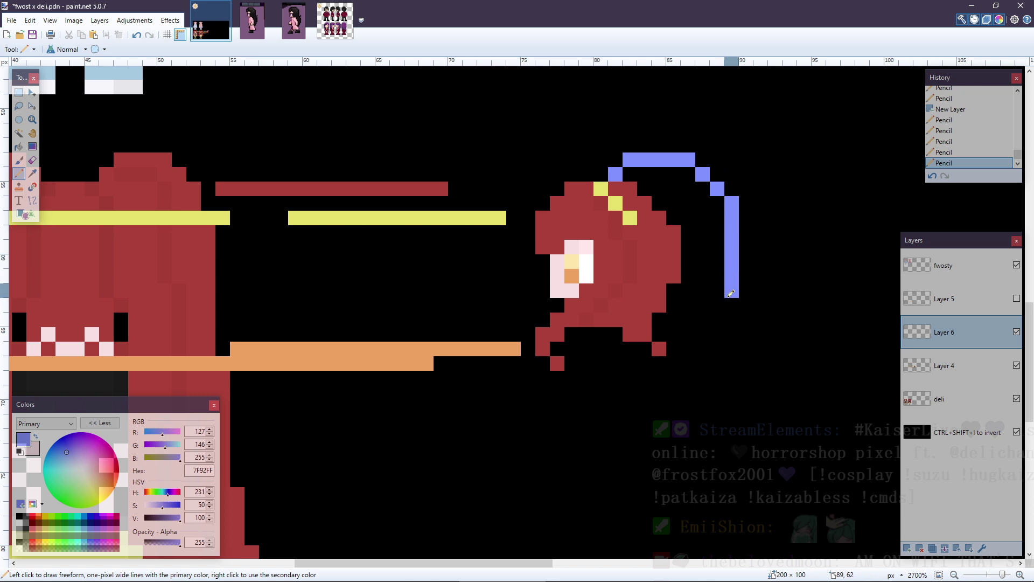
{"action": "scroll", "coordinate": [731, 294], "scroll_direction": "down", "scroll_amount": 2}
{"action": "scroll", "coordinate": [730, 292], "scroll_direction": "down", "scroll_amount": 2}
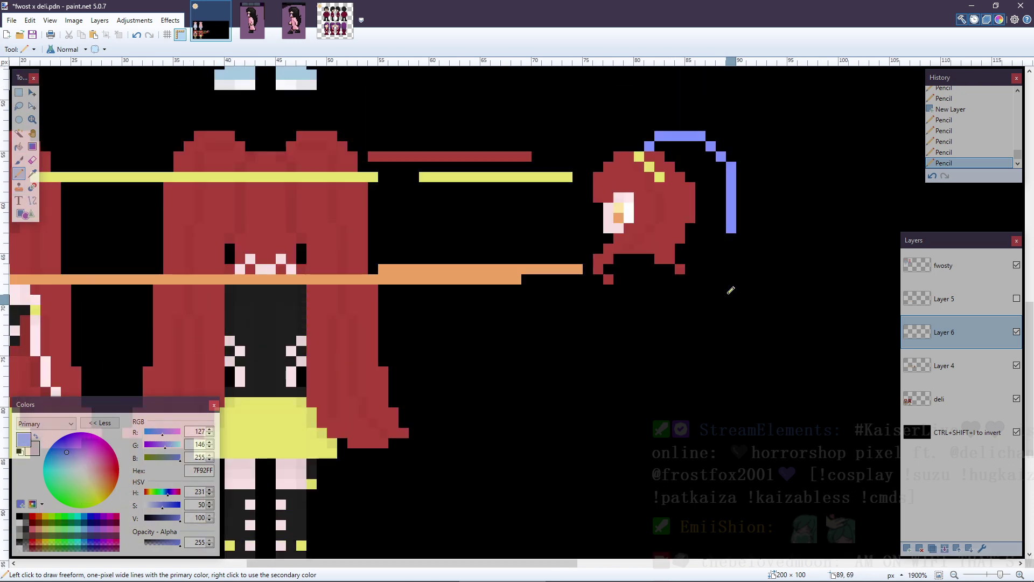
{"action": "left_click_drag", "start_coordinate": [736, 233], "coordinate": [742, 311]}
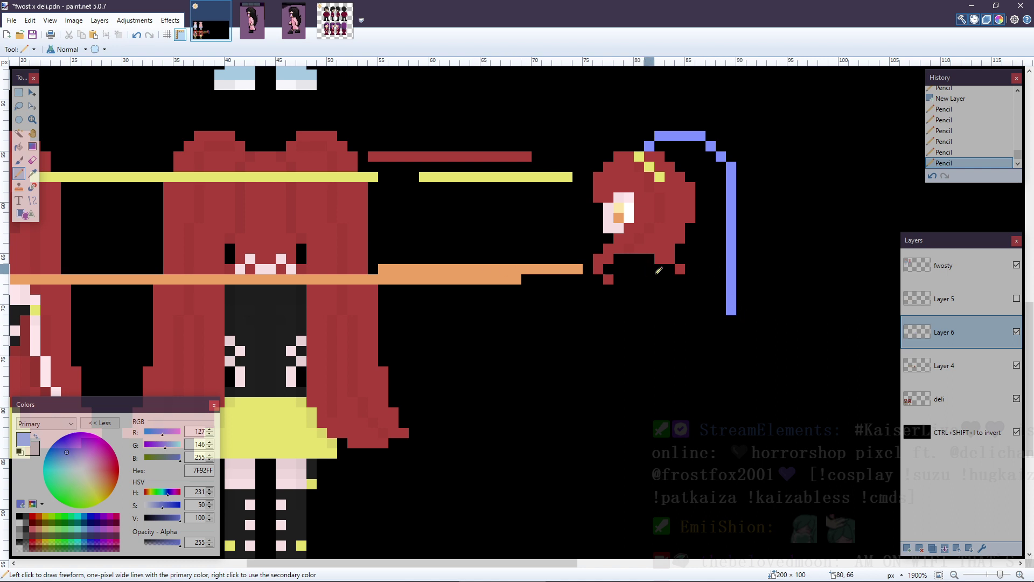
{"action": "key", "text": "ctrl+z"}
{"action": "left_click", "coordinate": [733, 278], "text": "shift"}
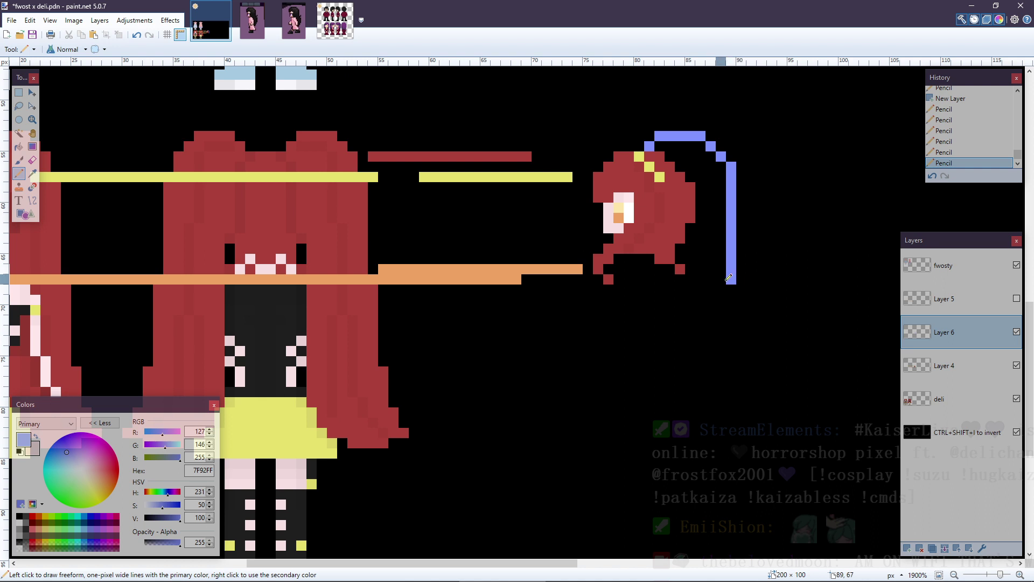
{"action": "left_click", "coordinate": [608, 279], "text": "shift"}
{"action": "key", "text": "ctrl+z"}
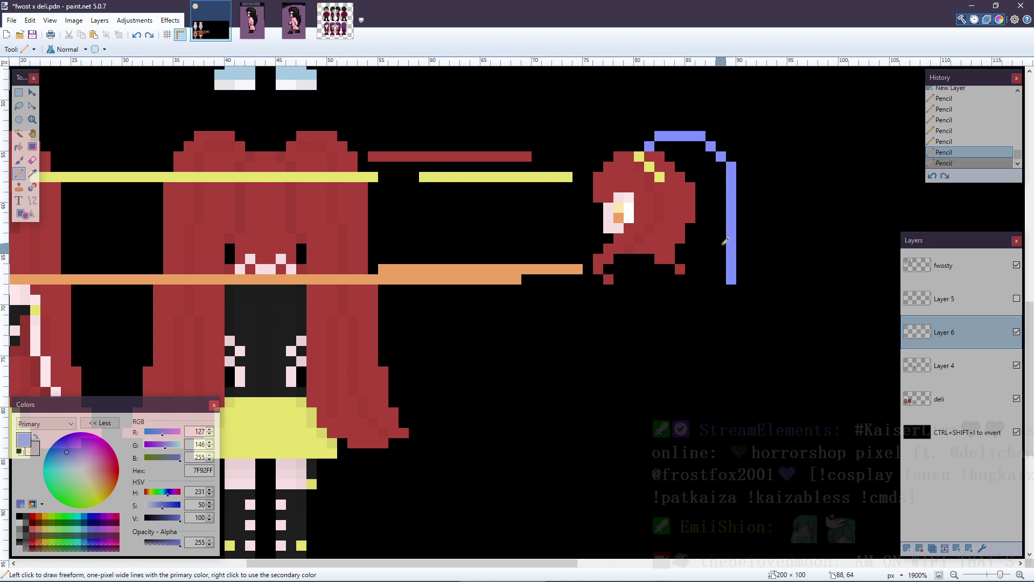
{"action": "key", "text": "ctrl+z"}
{"action": "key", "text": "ctrl+z"}
{"action": "key", "text": "ctrl+z"}
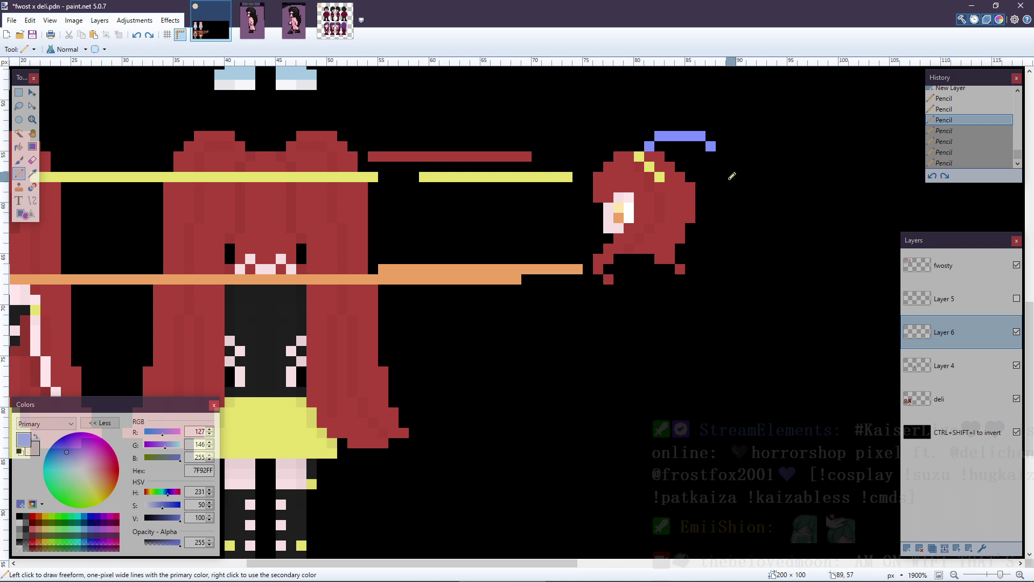
- Redraw the row 55 guide in blue to column 73, and pencil the ponytail's back edge stepping from column 88 to 90 down to row 75
{"action": "left_click_drag", "start_coordinate": [375, 153], "coordinate": [559, 155]}
{"action": "key", "text": "ctrl+z"}
{"action": "left_click_drag", "start_coordinate": [375, 152], "coordinate": [570, 156]}
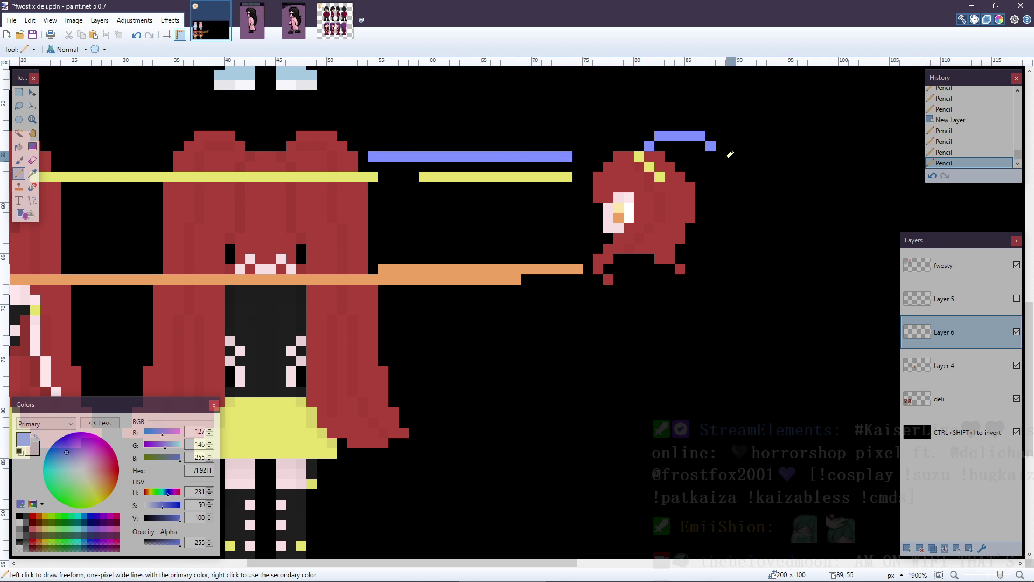
{"action": "left_click_drag", "start_coordinate": [727, 158], "coordinate": [743, 364]}
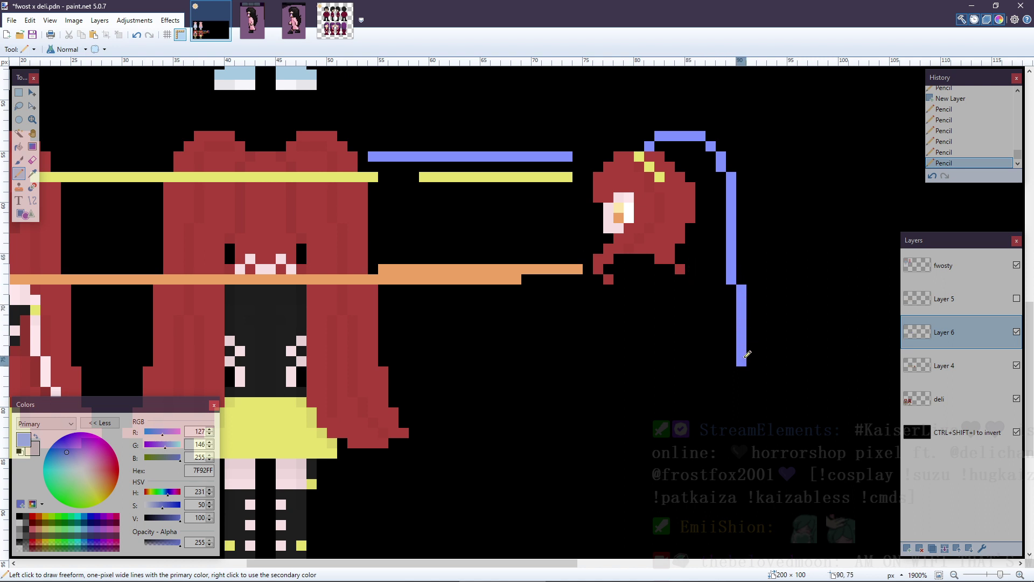
- Draw blue guides from the back view's hair along rows 75 and 79, and step the ponytail's back edge outward to column 93 at row 82
{"action": "mouse_move", "coordinate": [390, 361]}
{"action": "left_mouse_down"}
{"action": "mouse_move", "coordinate": [675, 358]}
{"action": "mouse_move", "coordinate": [752, 393]}
{"action": "left_mouse_up"}
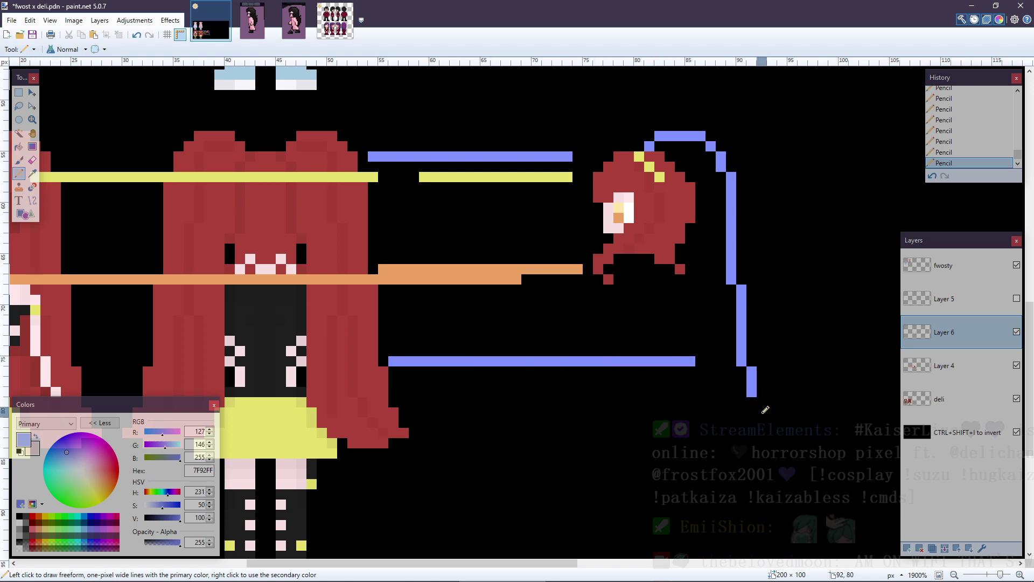
{"action": "left_click_drag", "start_coordinate": [401, 402], "coordinate": [684, 401]}
{"action": "left_click", "coordinate": [754, 404]}
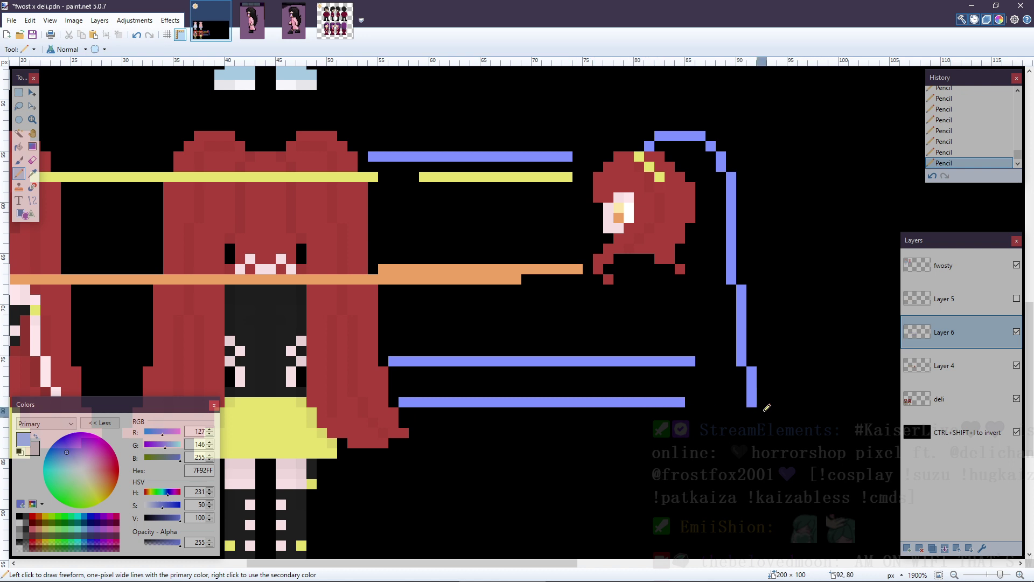
{"action": "left_click", "coordinate": [768, 410]}
{"action": "key", "text": "ctrl+z"}
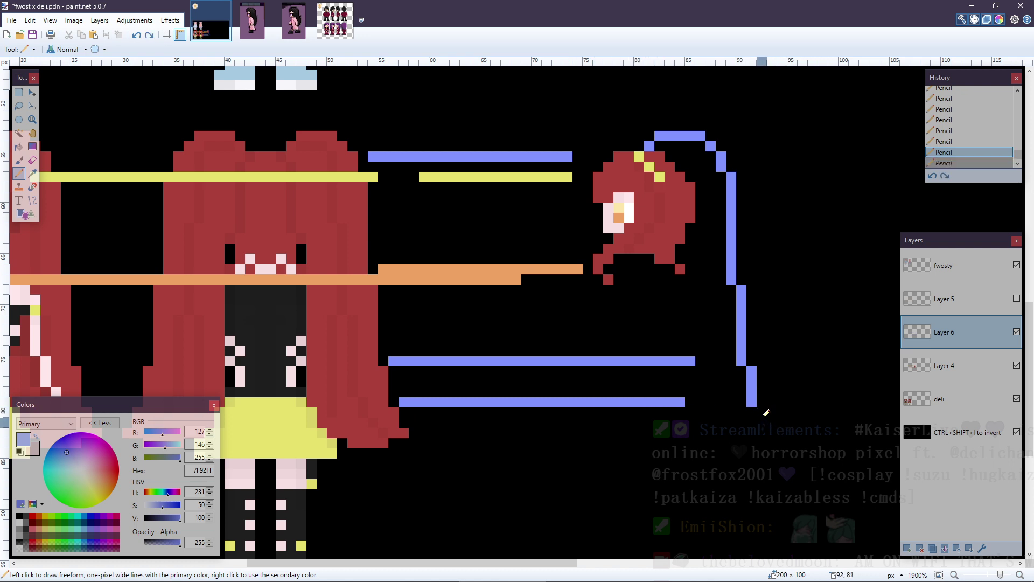
{"action": "left_click_drag", "start_coordinate": [765, 412], "coordinate": [764, 417]}
{"action": "left_click", "coordinate": [772, 433]}
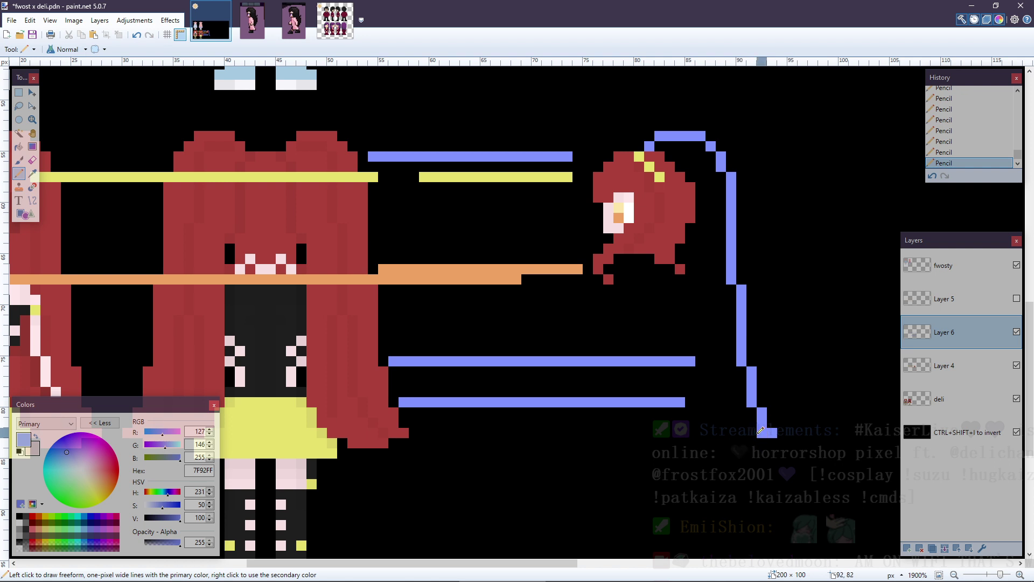
- Pencil the ponytail's inner edge in blue from column 83, row 56, down column 84 to row 64, and down column 83 to row 73
{"action": "left_click", "coordinate": [670, 168]}
{"action": "left_click_drag", "start_coordinate": [681, 187], "coordinate": [682, 282]}
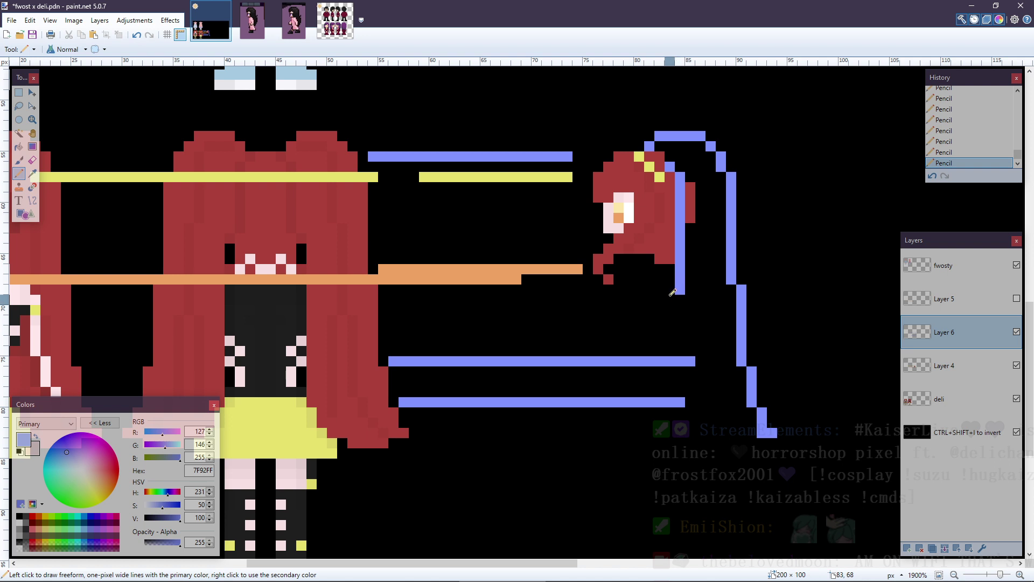
{"action": "key", "text": "ctrl+z"}
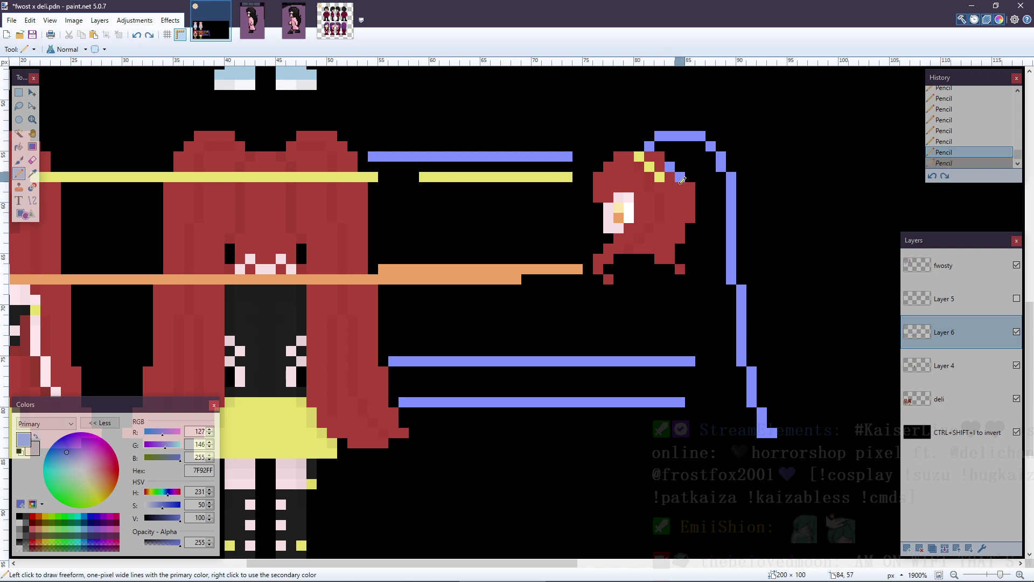
{"action": "mouse_move", "coordinate": [681, 179]}
{"action": "left_mouse_down"}
{"action": "mouse_move", "coordinate": [669, 362]}
{"action": "mouse_move", "coordinate": [651, 398]}
{"action": "mouse_move", "coordinate": [689, 404]}
{"action": "mouse_move", "coordinate": [603, 404]}
{"action": "left_mouse_up"}
- Shorten the row 75 guide to column 75, and continue the ponytail's inner edge down column 84 from row 74 to row 79
{"action": "key", "text": "e"}
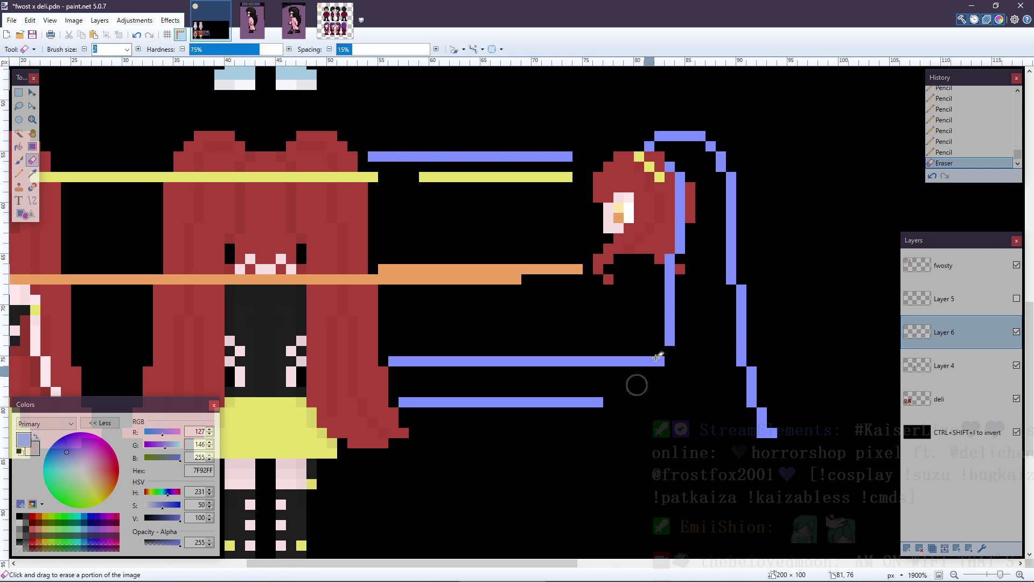
{"action": "left_click_drag", "start_coordinate": [660, 360], "coordinate": [593, 361]}
{"action": "key", "text": "p"}
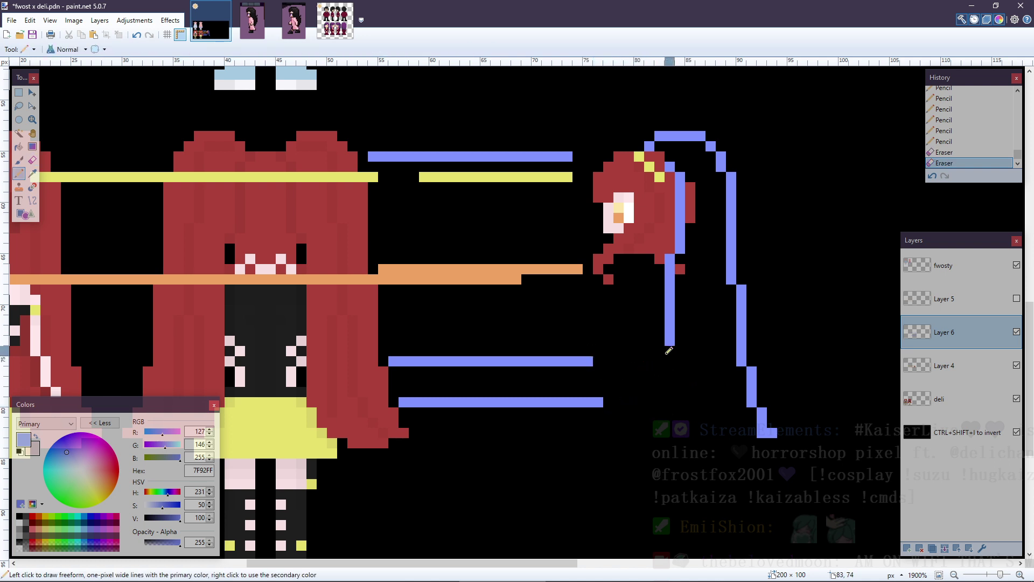
{"action": "left_click_drag", "start_coordinate": [681, 350], "coordinate": [680, 405]}
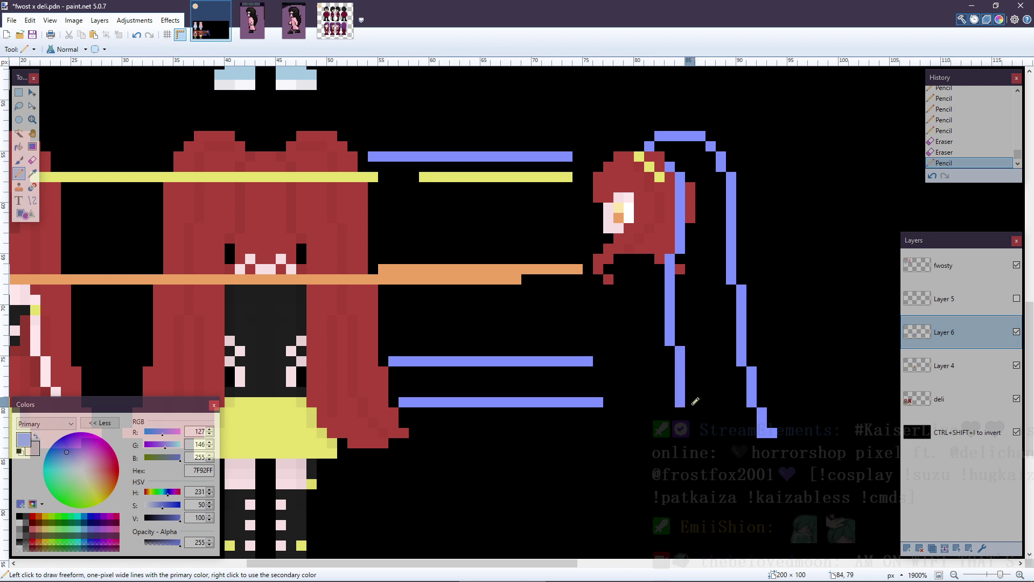
- Pencil the ponytail's bottom edge in blue along row 83 and up to its inner edge, shifting that edge's rows 78–79 to column 85
{"action": "left_click_drag", "start_coordinate": [754, 443], "coordinate": [719, 442]}
{"action": "left_click", "coordinate": [701, 422]}
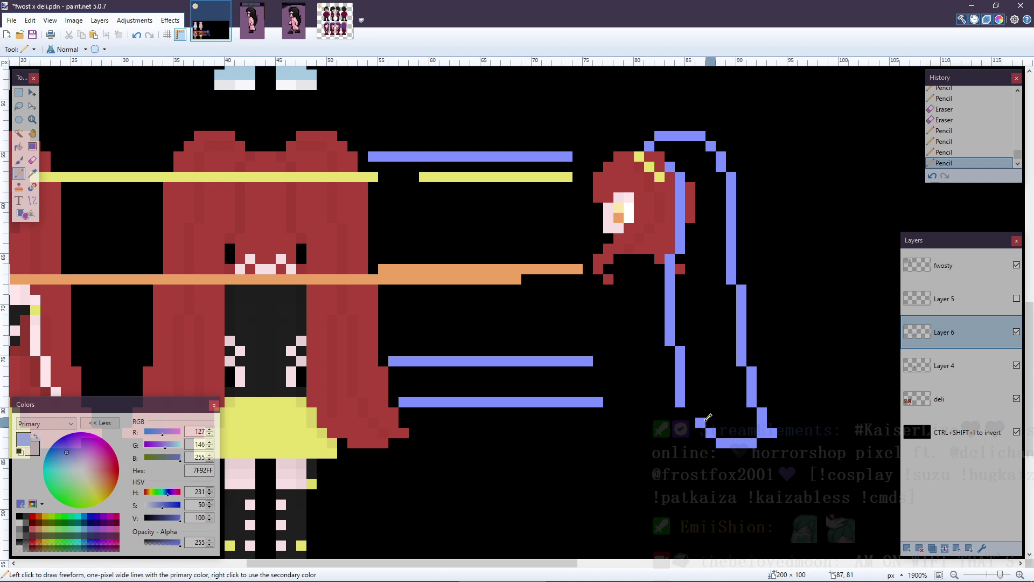
{"action": "left_click", "coordinate": [690, 411]}
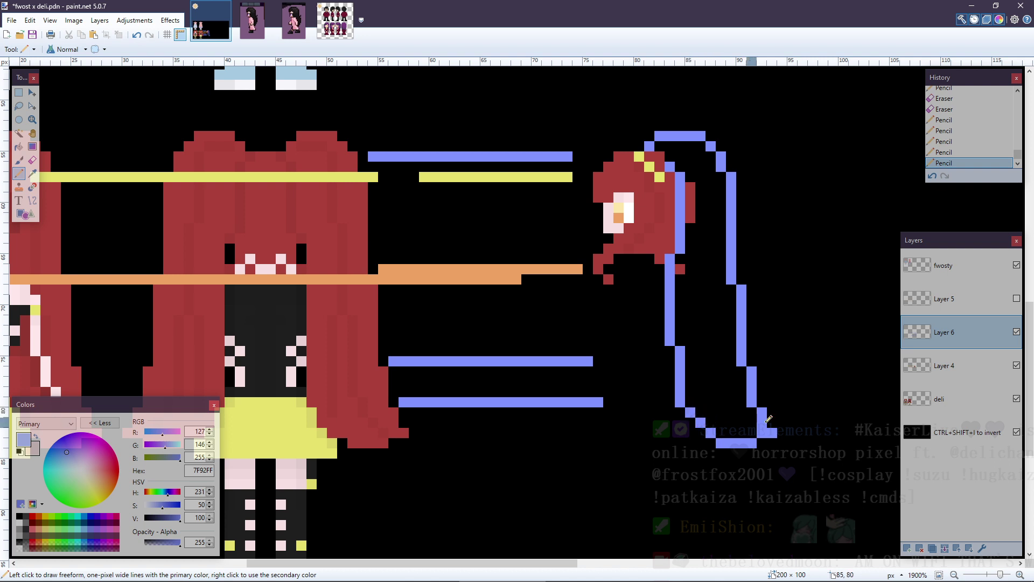
{"action": "key", "text": "e"}
{"action": "left_click", "coordinate": [680, 391]}
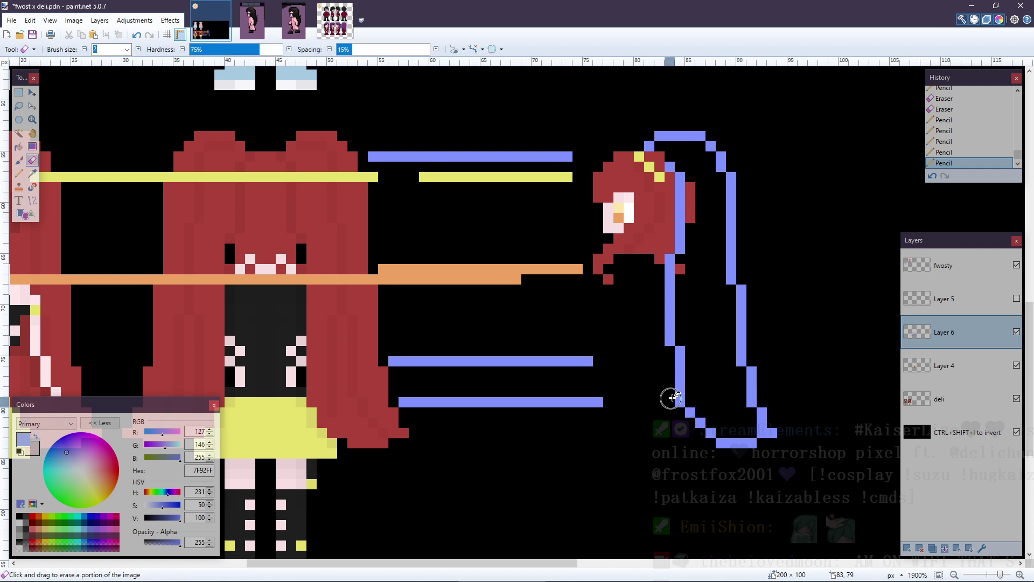
{"action": "key", "text": "p"}
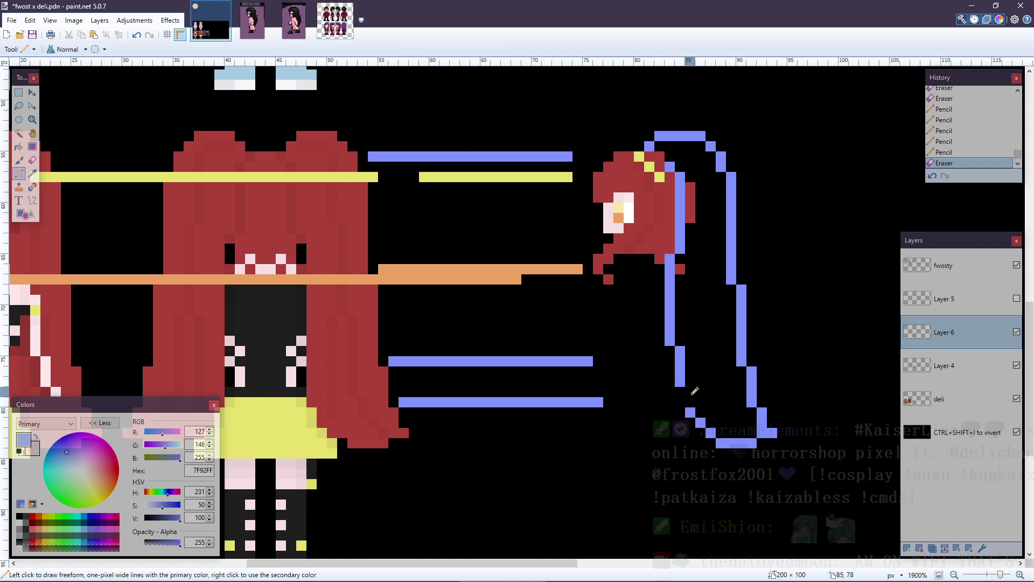
{"action": "left_click", "coordinate": [691, 393]}
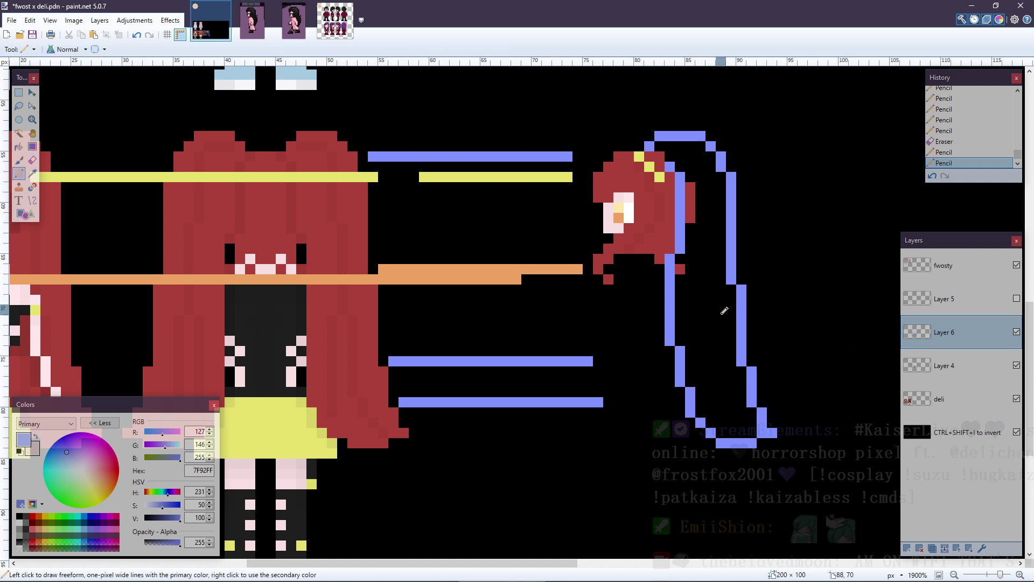
- Pick the outline blue 7F92FF, pencil the outline's gap closed beside the headband at row 55, and fill the ponytail with it
{"action": "key", "text": "k"}
{"action": "left_click", "coordinate": [668, 253]}
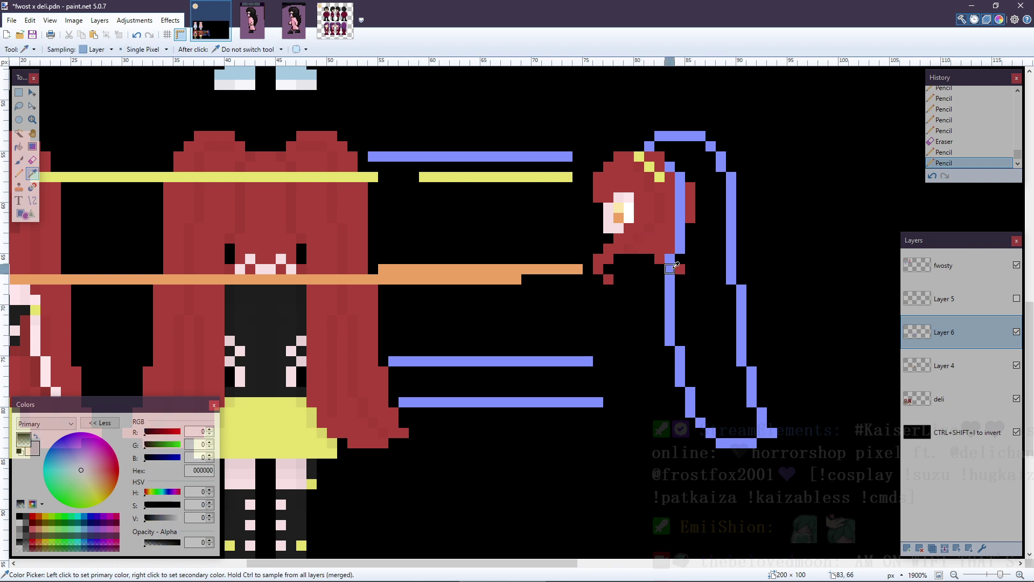
{"action": "key", "text": "p"}
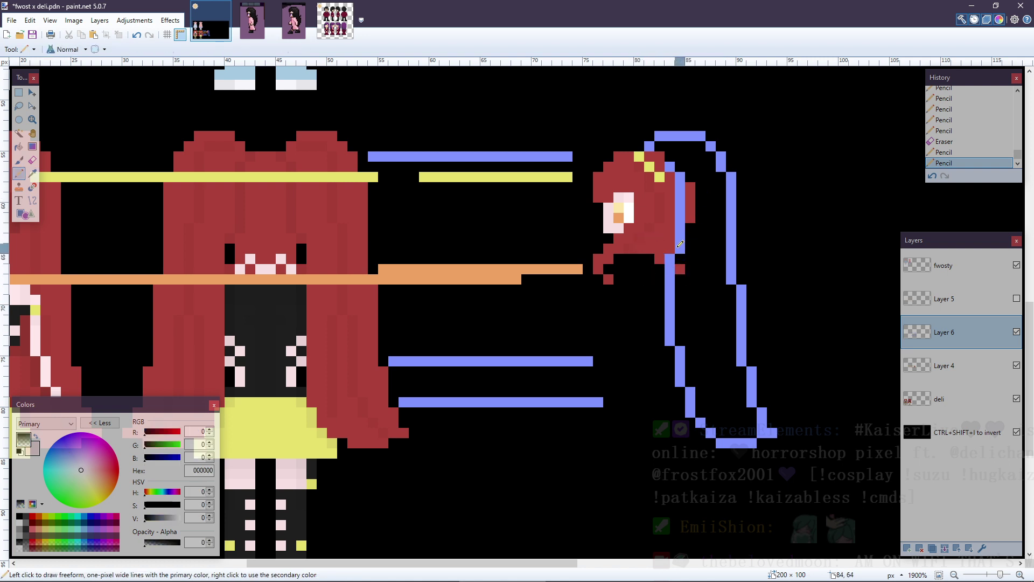
{"action": "key", "text": "k"}
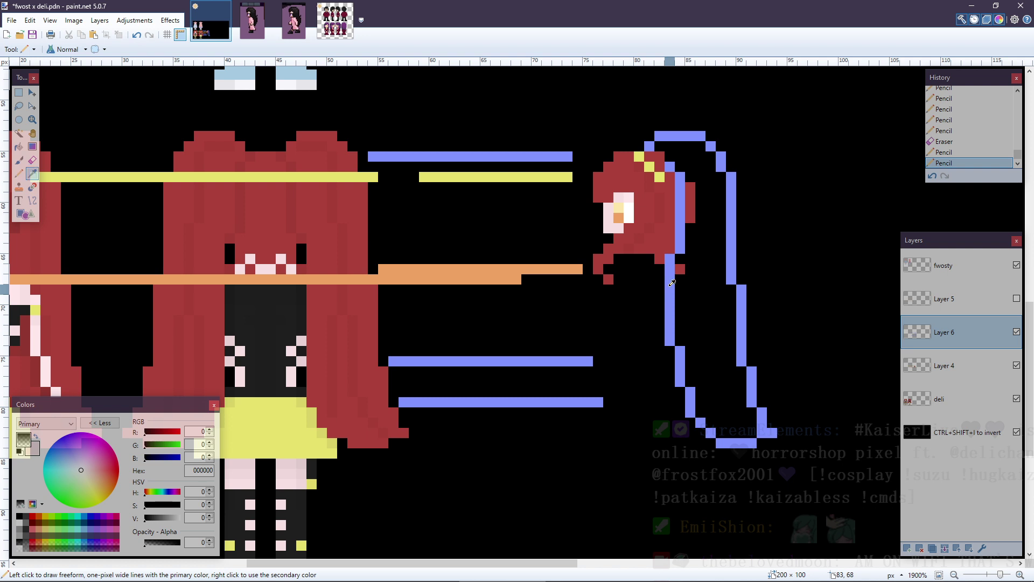
{"action": "left_click", "coordinate": [670, 289]}
{"action": "key", "text": "p"}
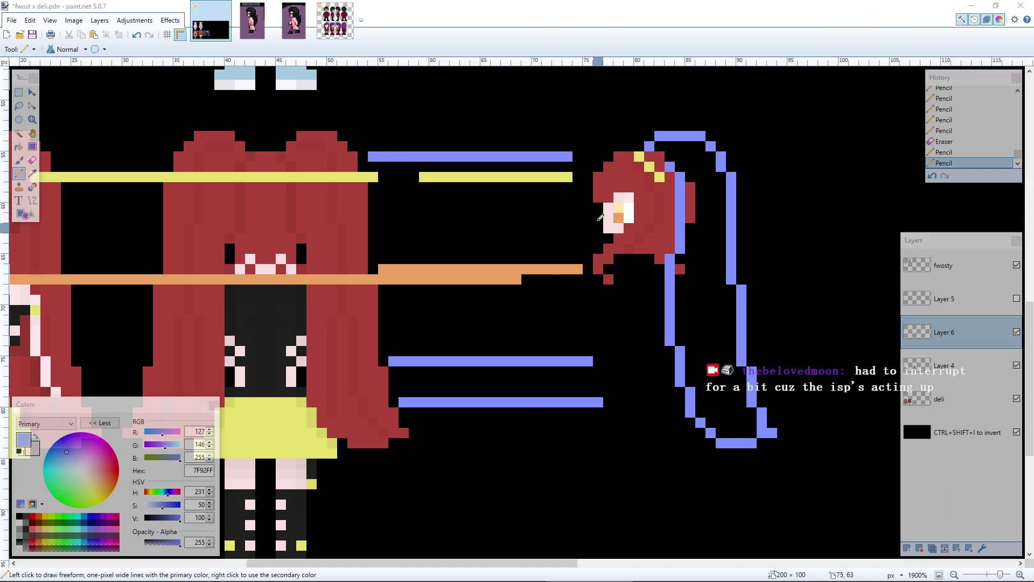
{"action": "left_click", "coordinate": [658, 156]}
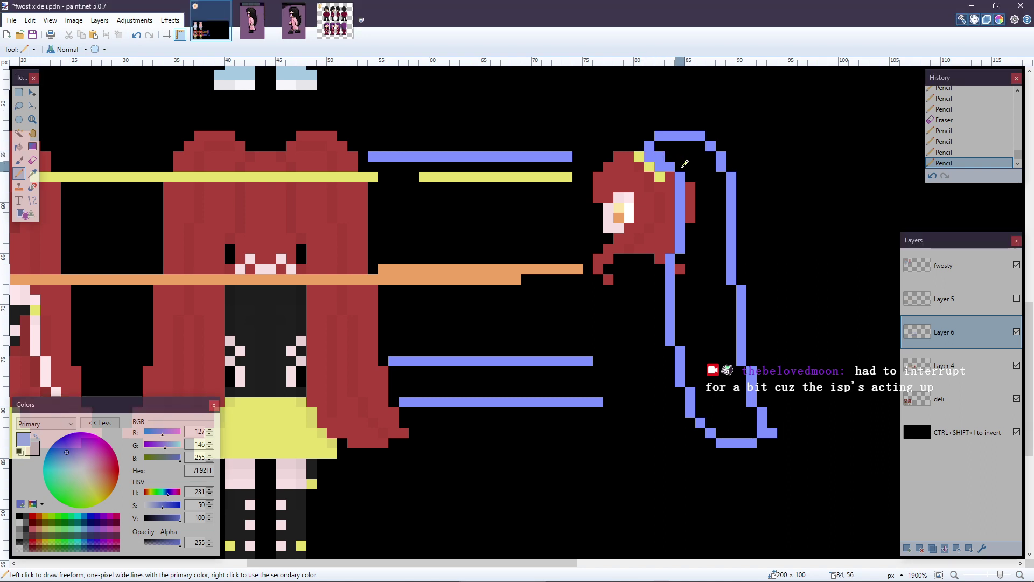
{"action": "key", "text": "f"}
{"action": "left_click", "coordinate": [710, 259]}
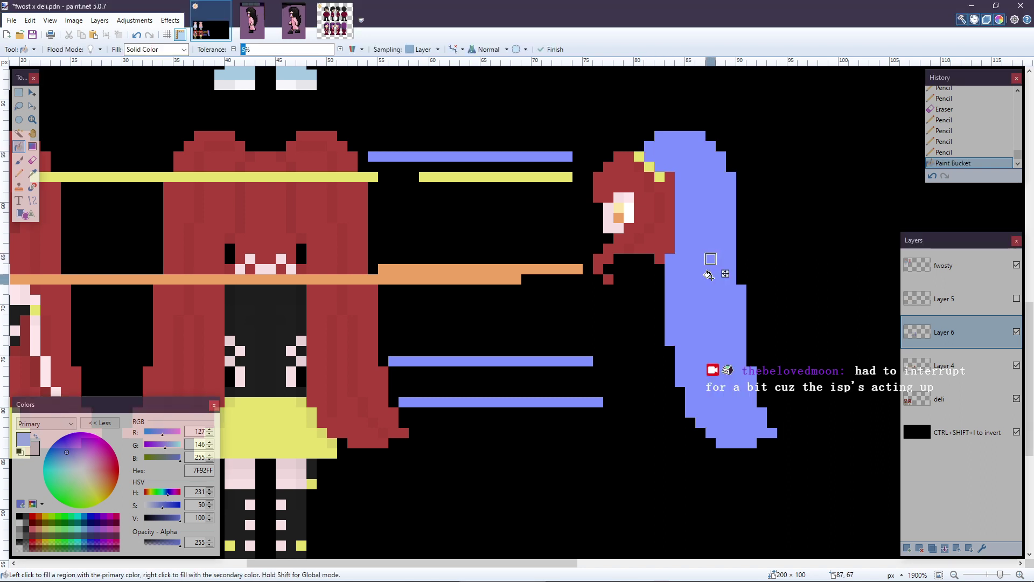
{"action": "key", "text": "p"}
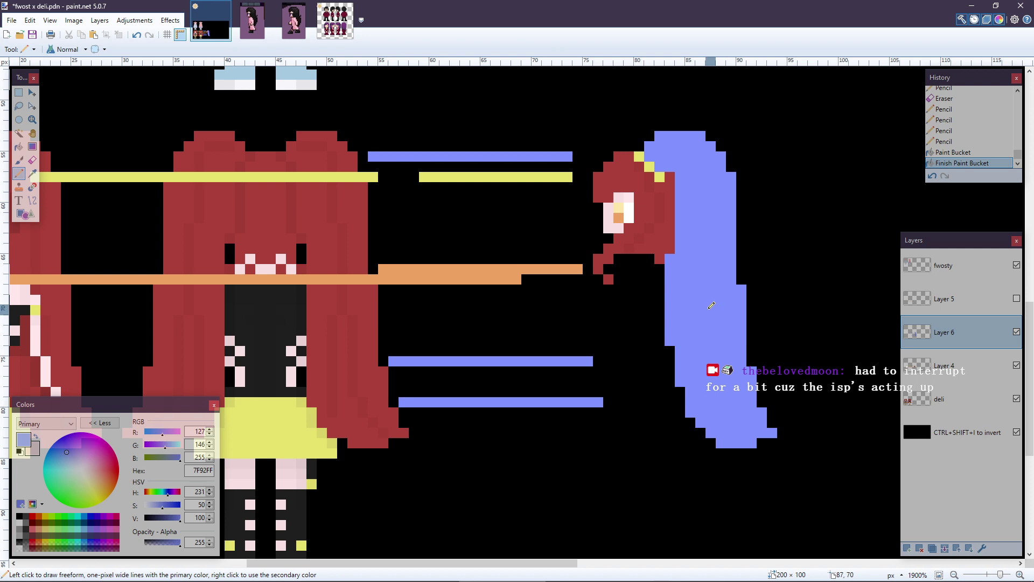
- Add a new layer above Layer 6 and set the pencil's primary colour to black with an opacity of 8
{"action": "key", "text": "ctrl+shift+n"}
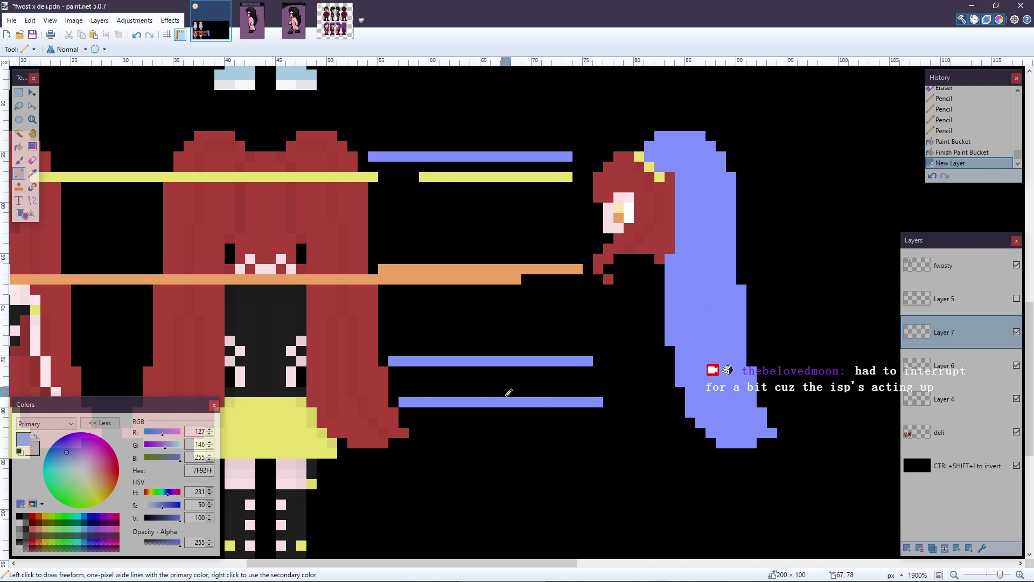
{"action": "key", "text": "k"}
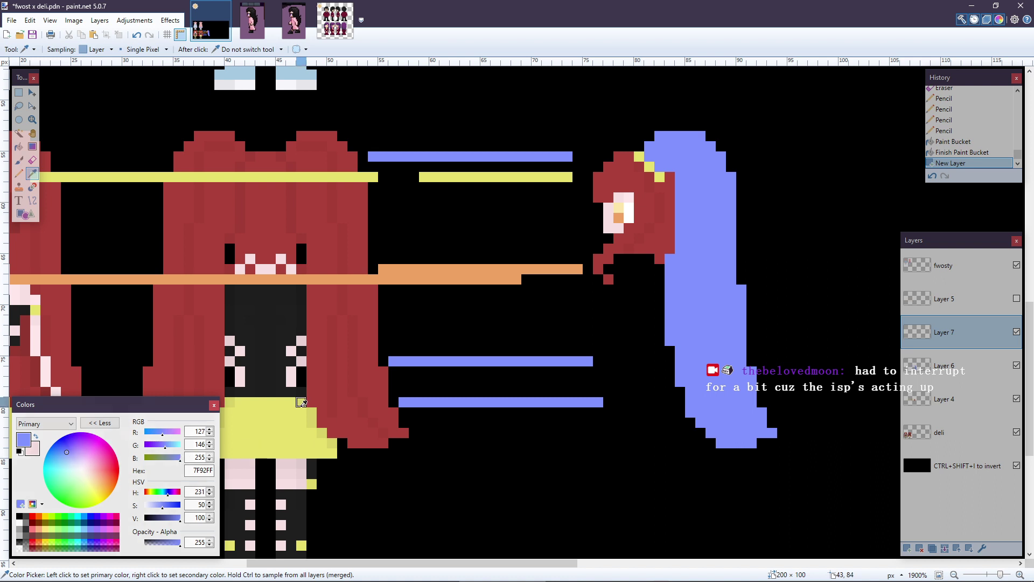
{"action": "left_click", "coordinate": [20, 517]}
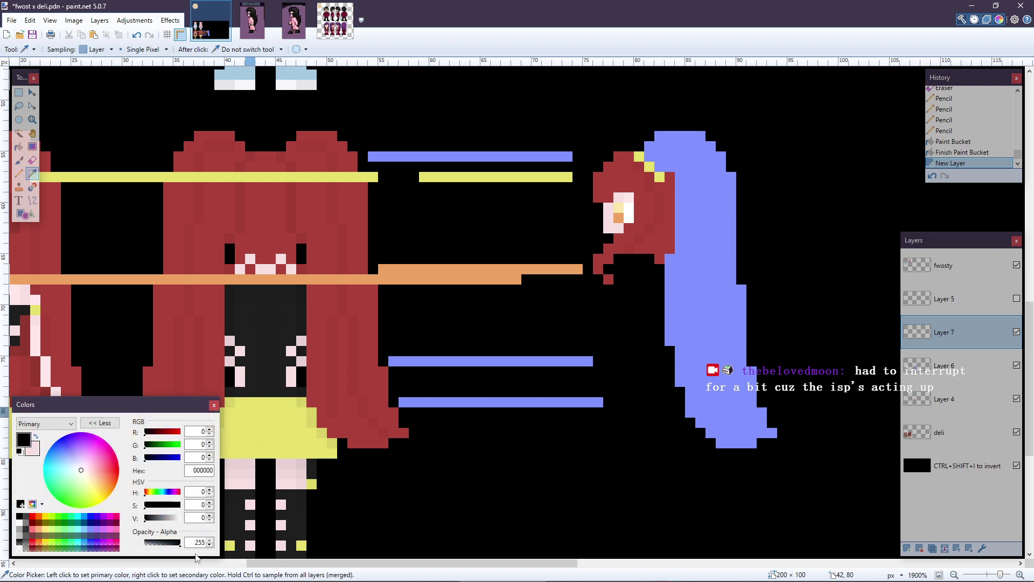
{"action": "type", "text": "8"}
{"action": "left_click", "coordinate": [21, 176]}
{"action": "left_click", "coordinate": [437, 426]}
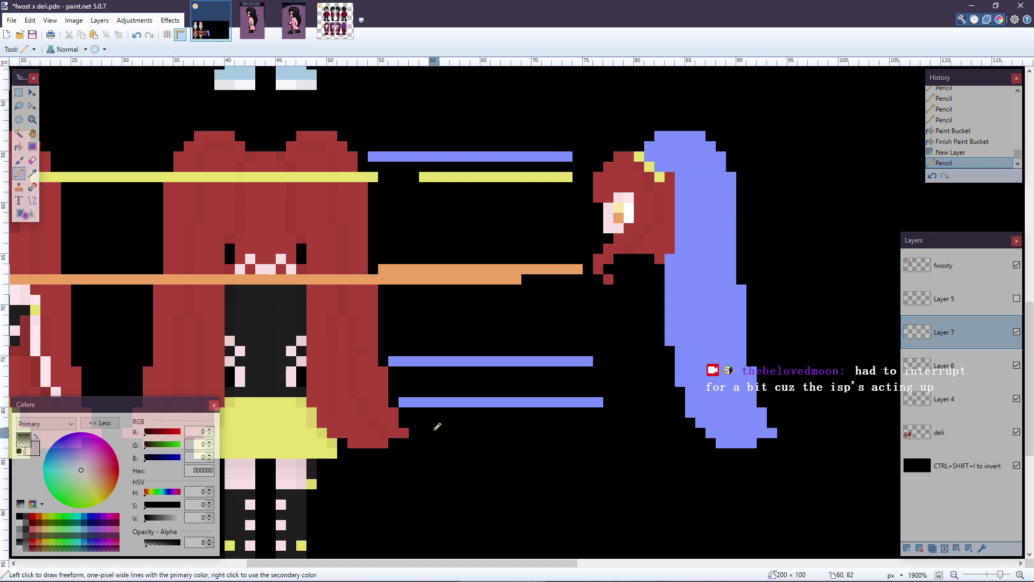
{"action": "key", "text": "ctrl+z"}
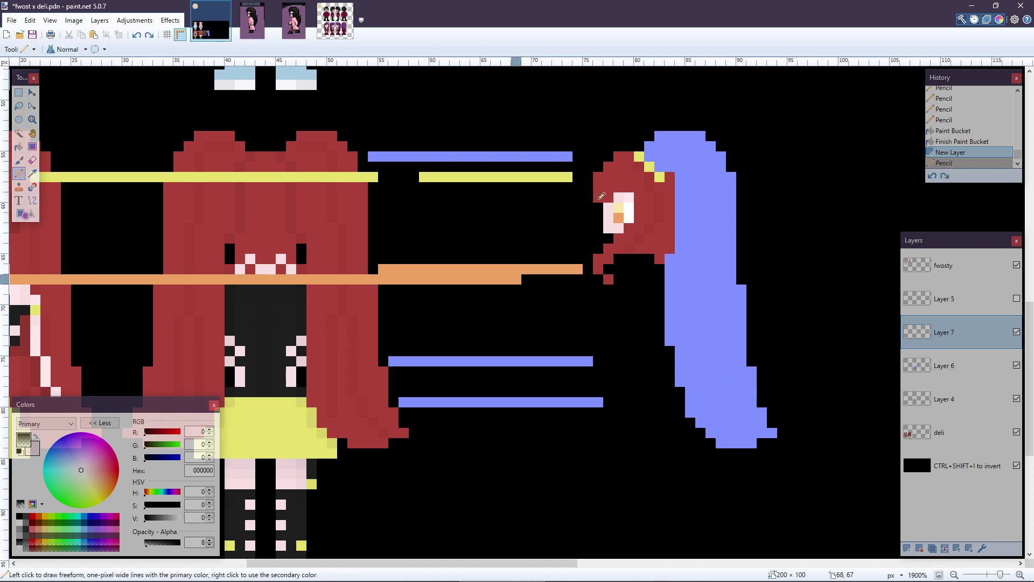
- Pencil a faint strand shadow on the ponytail from its crown at row 54 down to the tip at about column 91, row 82
{"action": "left_click", "coordinate": [666, 146]}
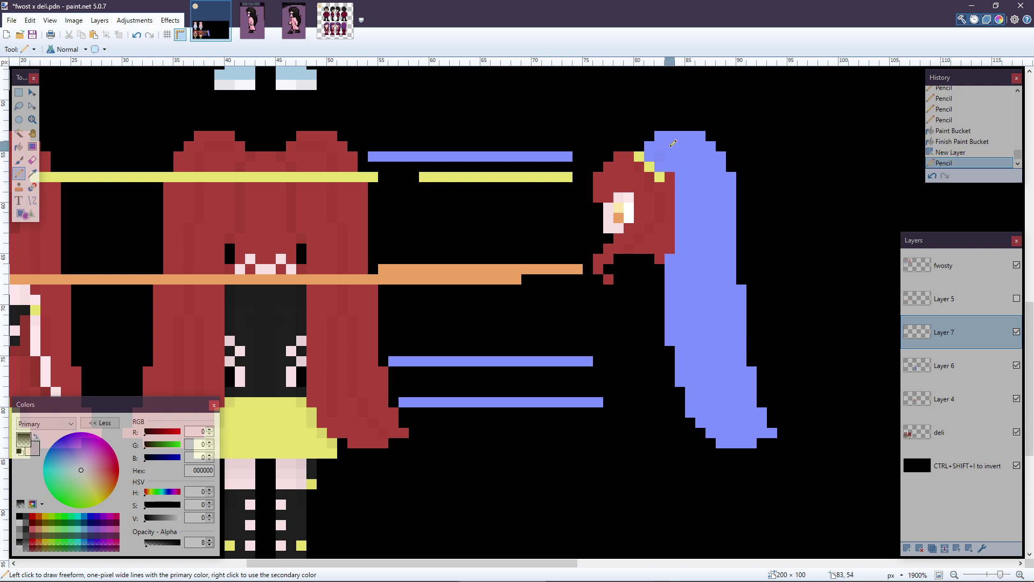
{"action": "left_click", "coordinate": [673, 142]}
{"action": "mouse_move", "coordinate": [688, 144]}
{"action": "left_mouse_down"}
{"action": "mouse_move", "coordinate": [711, 259]}
{"action": "mouse_move", "coordinate": [720, 397]}
{"action": "left_mouse_up"}
{"action": "left_click", "coordinate": [726, 399]}
{"action": "key", "text": "ctrl+z"}
{"action": "key", "text": "ctrl+z"}
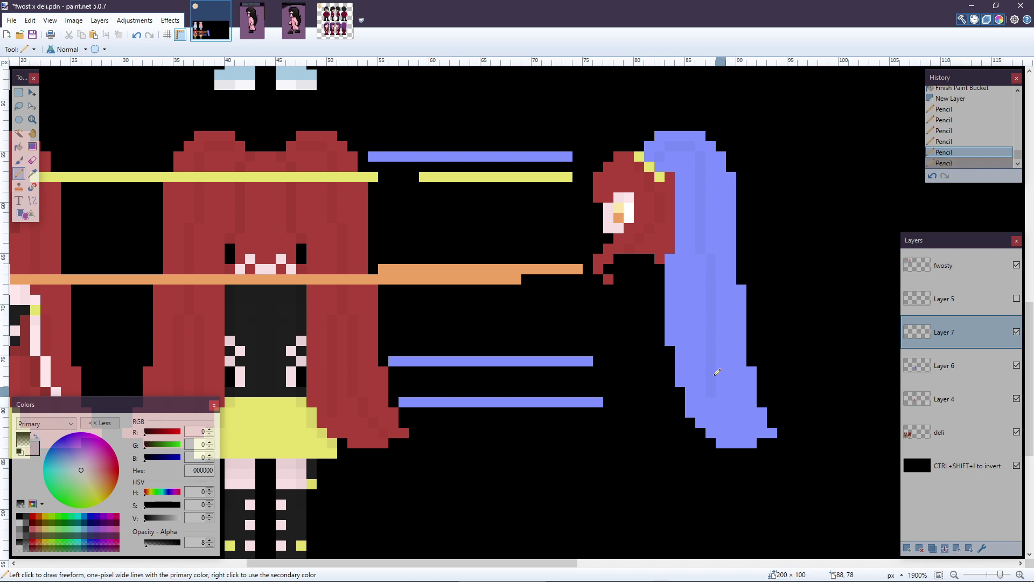
{"action": "mouse_move", "coordinate": [716, 299]}
{"action": "left_mouse_down"}
{"action": "mouse_move", "coordinate": [713, 372]}
{"action": "mouse_move", "coordinate": [753, 433]}
{"action": "left_mouse_up"}
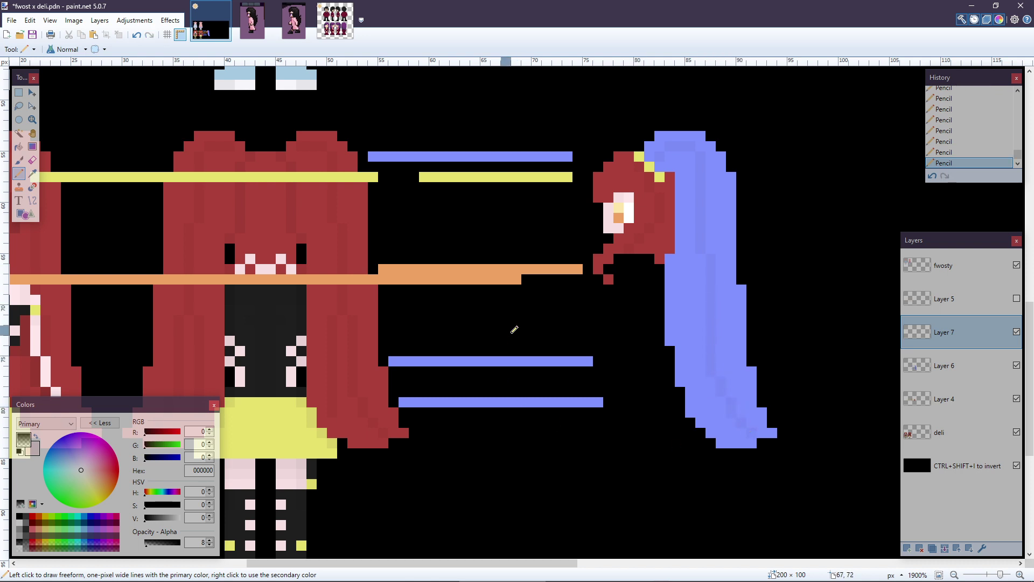
- Make Layer 4 active and toggle its visibility off and on to check what it holds
{"action": "left_click", "coordinate": [952, 365]}
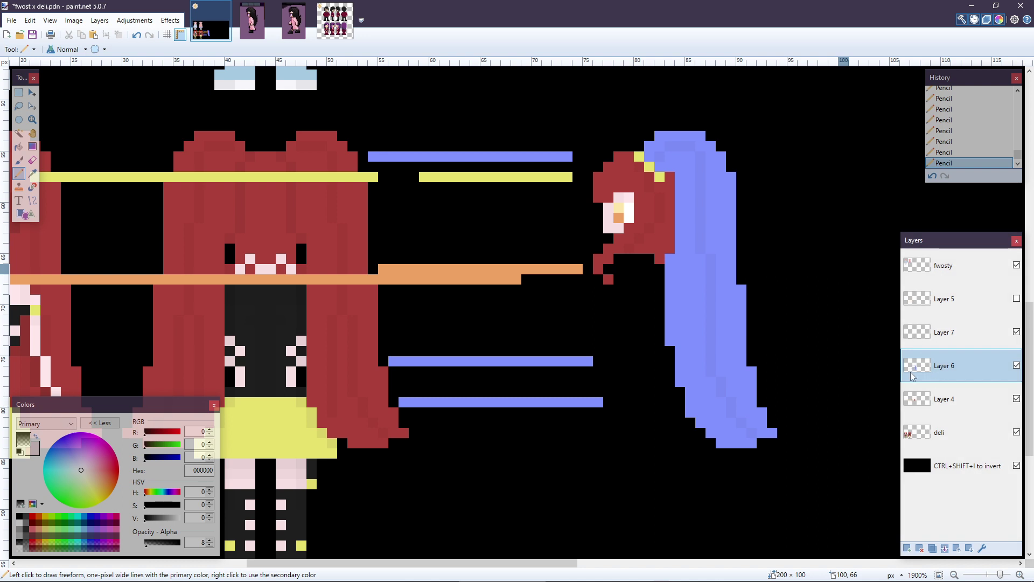
{"action": "left_click", "coordinate": [997, 403]}
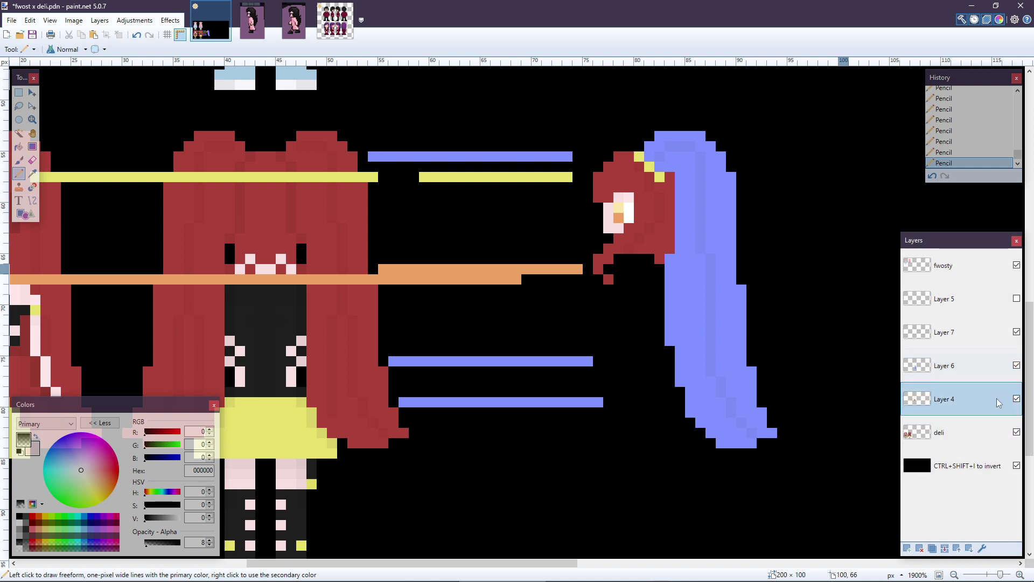
{"action": "left_click", "coordinate": [1016, 399]}
{"action": "left_click", "coordinate": [1017, 399]}
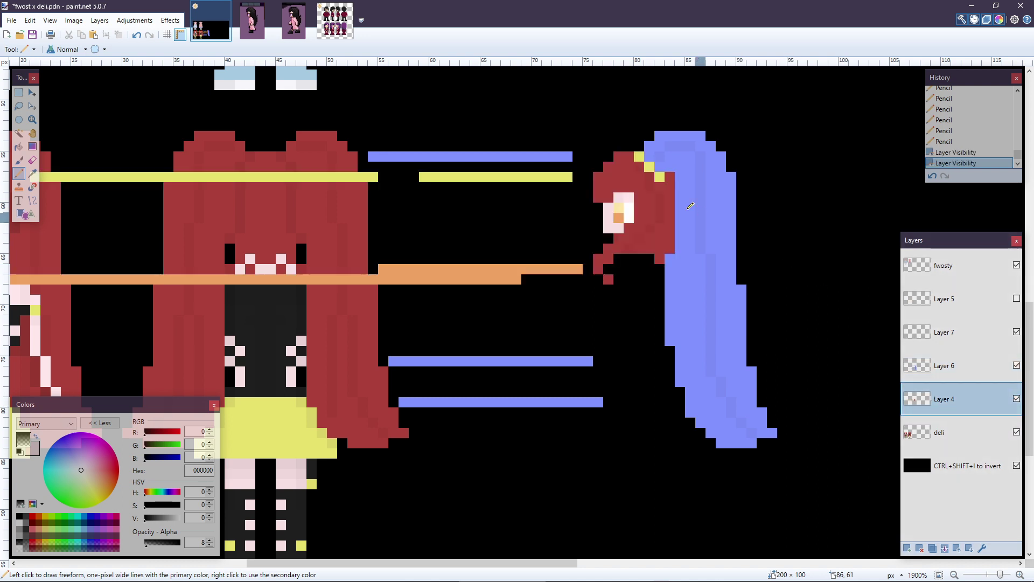
- Try faint pencil shading at opacity 8 on the side view's head hair beside the ponytail on Layer 4
{"action": "scroll", "coordinate": [685, 203], "scroll_direction": "up", "scroll_amount": 3}
{"action": "scroll", "coordinate": [685, 203], "scroll_direction": "up", "scroll_amount": 2}
{"action": "left_click", "coordinate": [654, 122]}
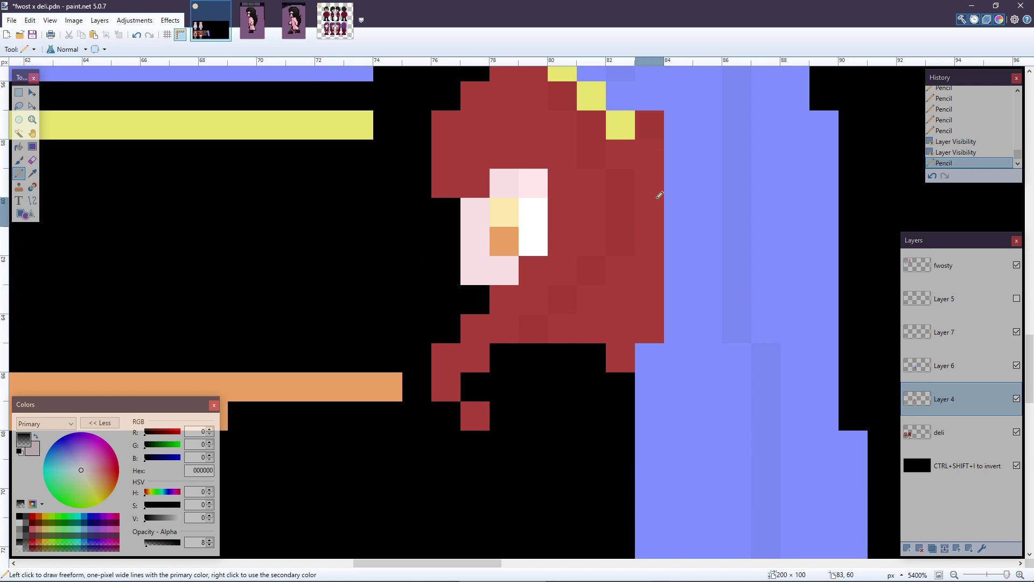
{"action": "scroll", "coordinate": [505, 265], "scroll_direction": "up", "scroll_amount": 1}
{"action": "scroll", "coordinate": [505, 265], "scroll_direction": "down", "scroll_amount": 5}
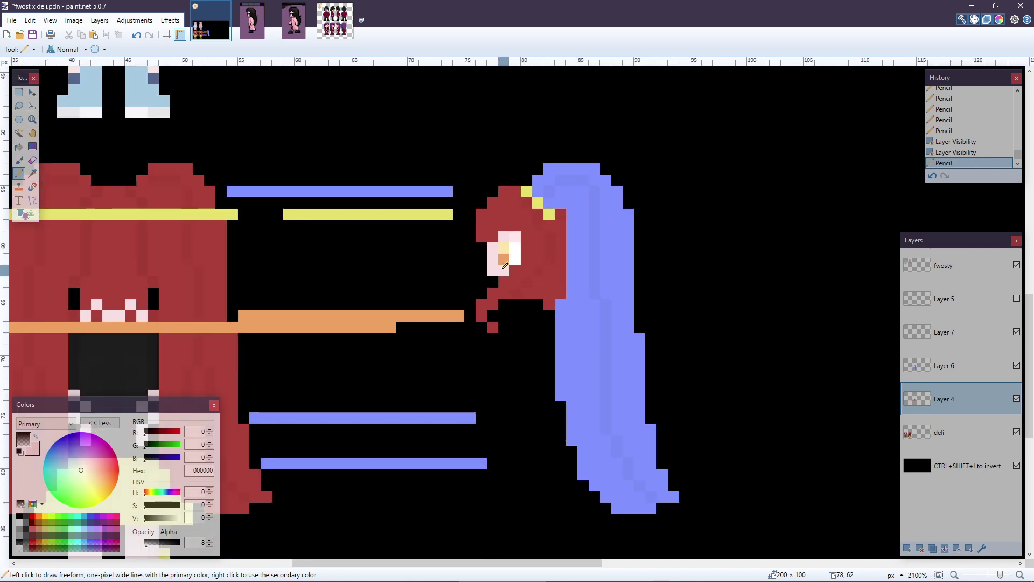
{"action": "scroll", "coordinate": [504, 265], "scroll_direction": "down", "scroll_amount": 2}
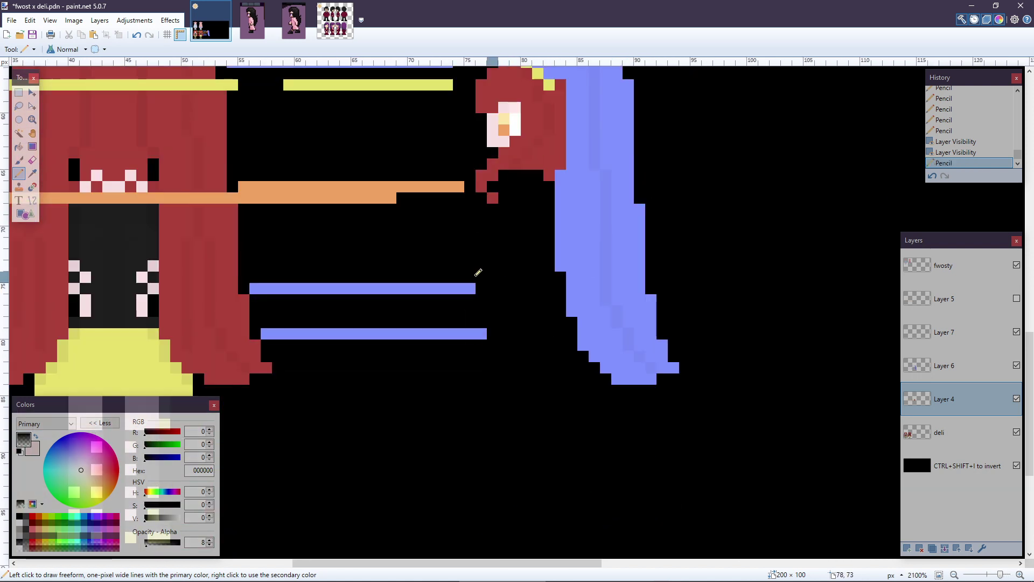
- Try faint shading pixels on the back view's yellow skirt, and undo them together with the side view's head hair shading
{"action": "scroll", "coordinate": [153, 371], "scroll_direction": "up", "scroll_amount": 4}
{"action": "left_click", "coordinate": [162, 367]}
{"action": "key", "text": "ctrl+z"}
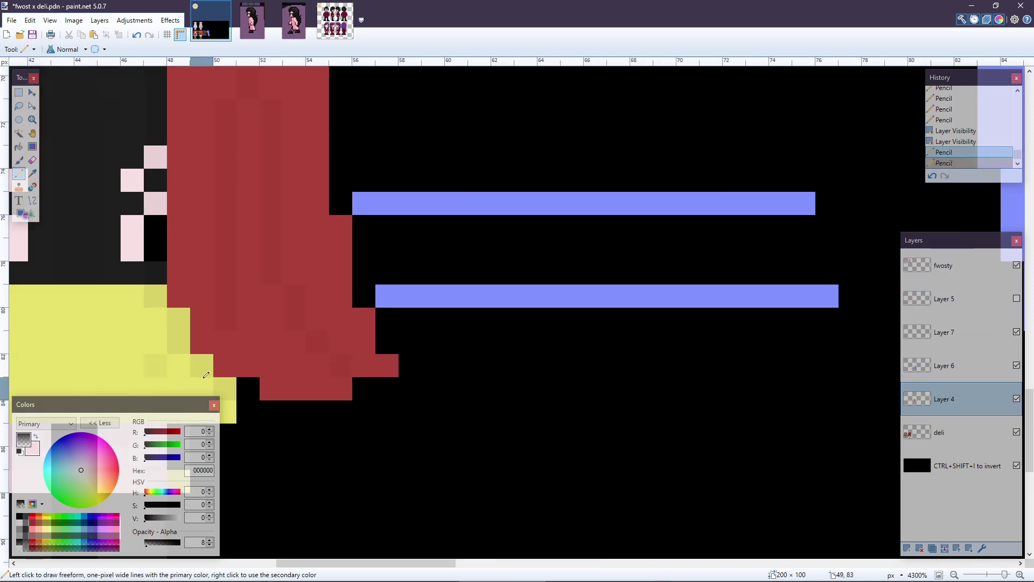
{"action": "left_click", "coordinate": [178, 365]}
{"action": "left_click", "coordinate": [178, 365]}
{"action": "key", "text": "ctrl+z"}
{"action": "key", "text": "ctrl+z"}
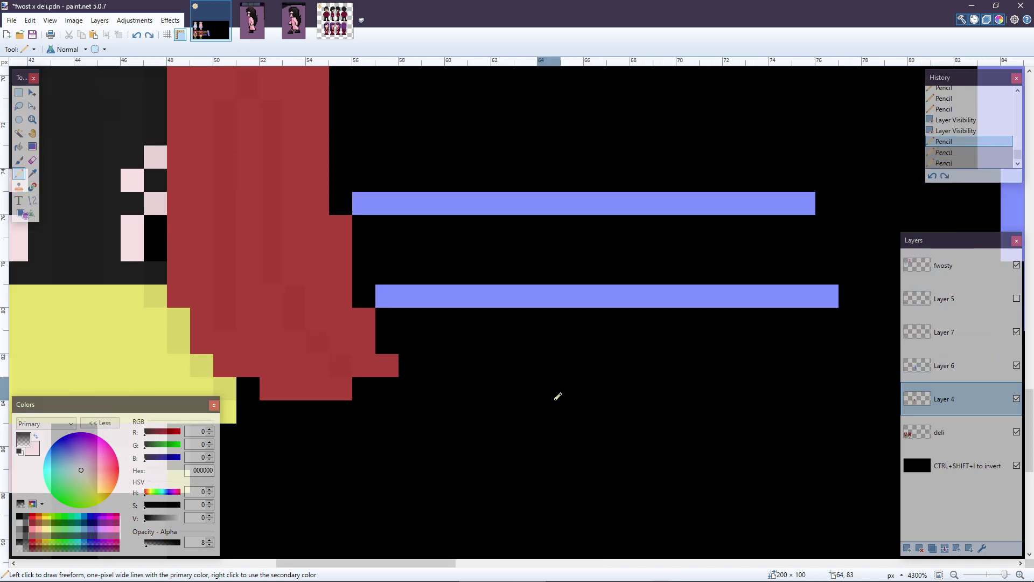
{"action": "scroll", "coordinate": [644, 364], "scroll_direction": "down", "scroll_amount": 4}
{"action": "scroll", "coordinate": [737, 232], "scroll_direction": "up", "scroll_amount": 3}
{"action": "scroll", "coordinate": [737, 233], "scroll_direction": "up", "scroll_amount": 3}
{"action": "key", "text": "ctrl+z"}
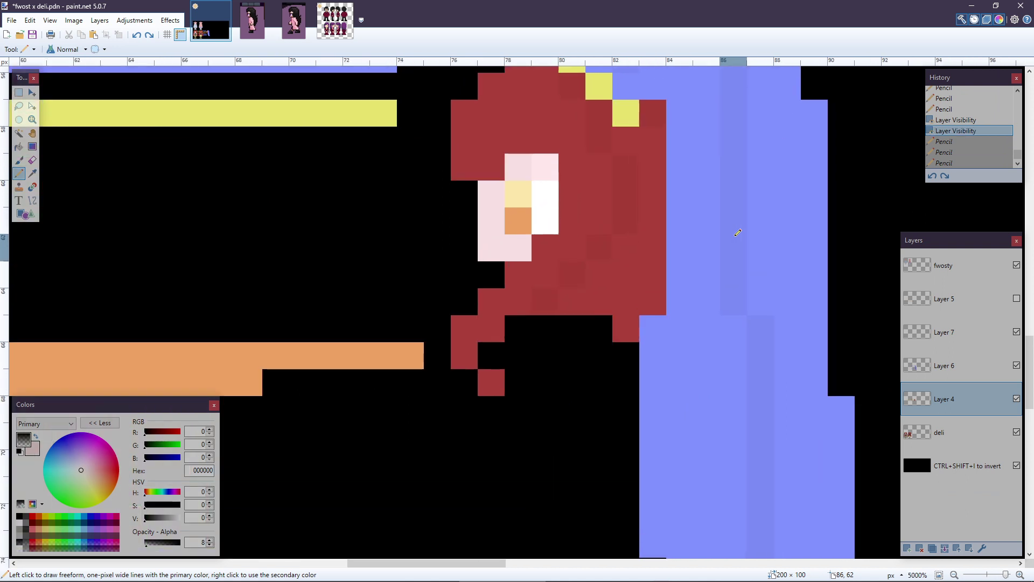
- Set the primary colour's opacity to 16 and pencil a shadow down the back edge of the head hair in column 83
{"action": "double_click", "coordinate": [199, 541]}
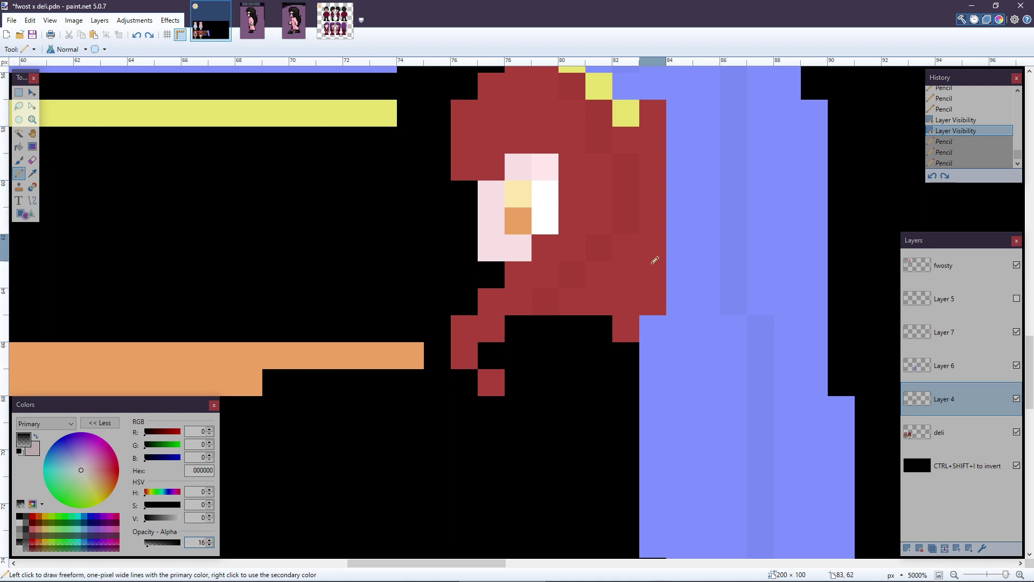
{"action": "left_click_drag", "start_coordinate": [655, 260], "coordinate": [654, 292]}
{"action": "scroll", "coordinate": [670, 286], "scroll_direction": "down", "scroll_amount": 1}
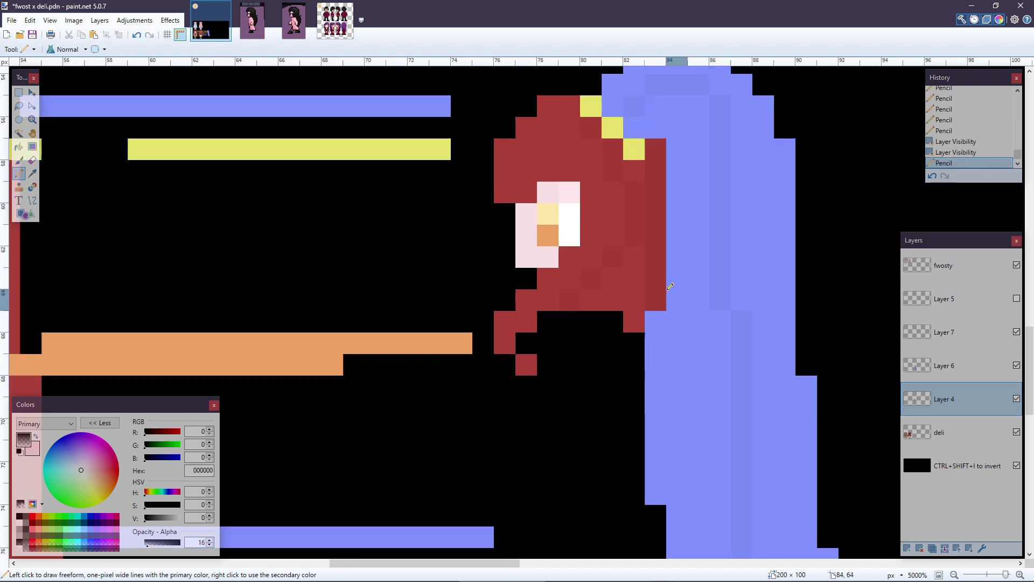
{"action": "scroll", "coordinate": [670, 286], "scroll_direction": "down", "scroll_amount": 1}
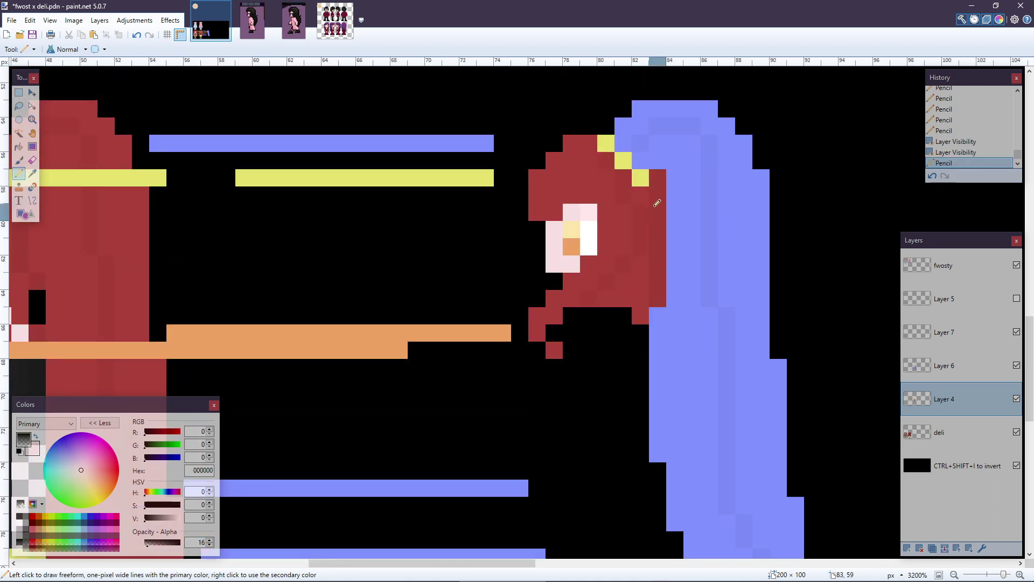
{"action": "scroll", "coordinate": [657, 205], "scroll_direction": "down", "scroll_amount": 3}
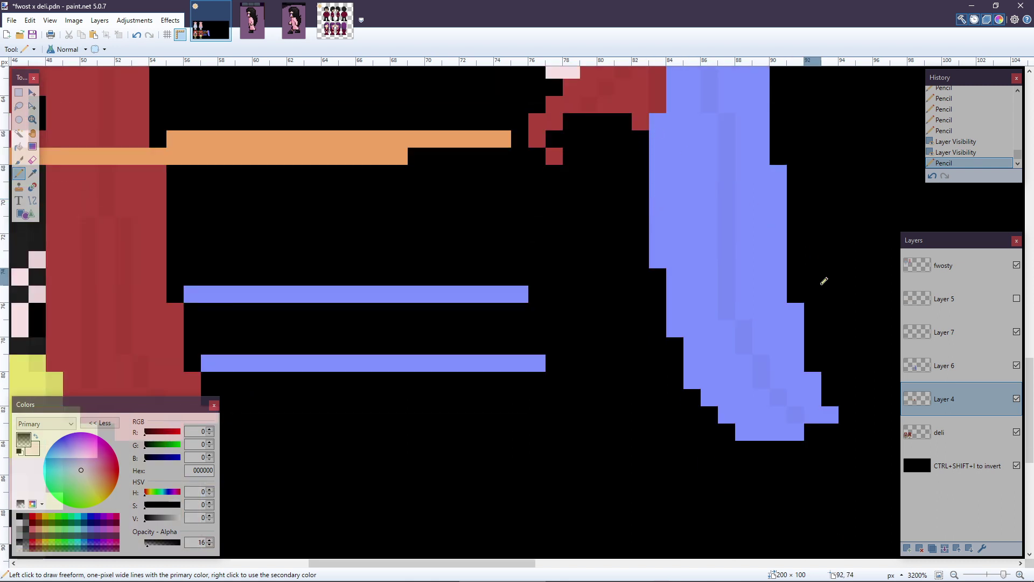
- Invert the colours of the black background layer to make the backdrop white
{"action": "left_click", "coordinate": [965, 439]}
{"action": "left_click", "coordinate": [975, 458]}
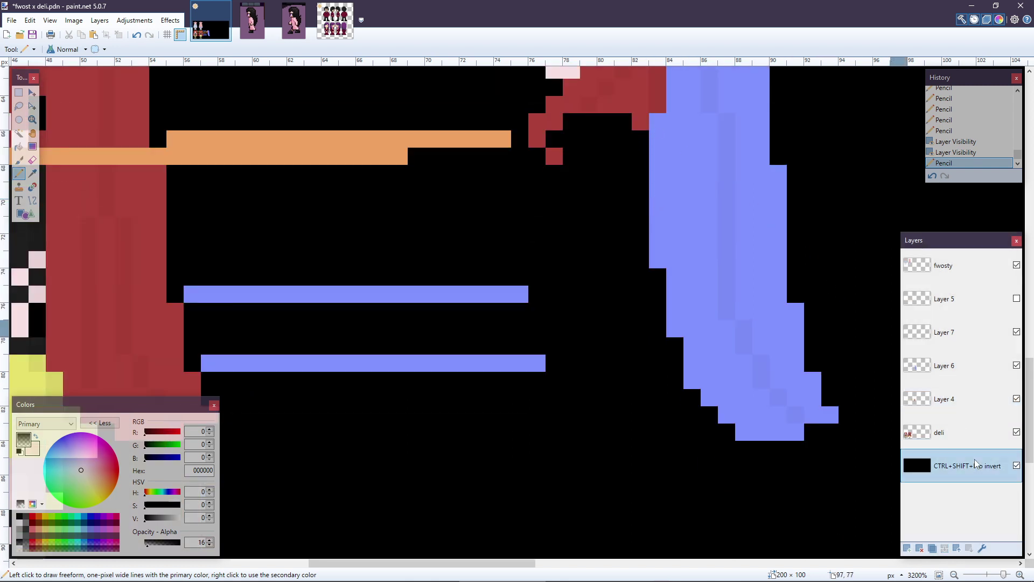
{"action": "key", "text": "ctrl+shift+i"}
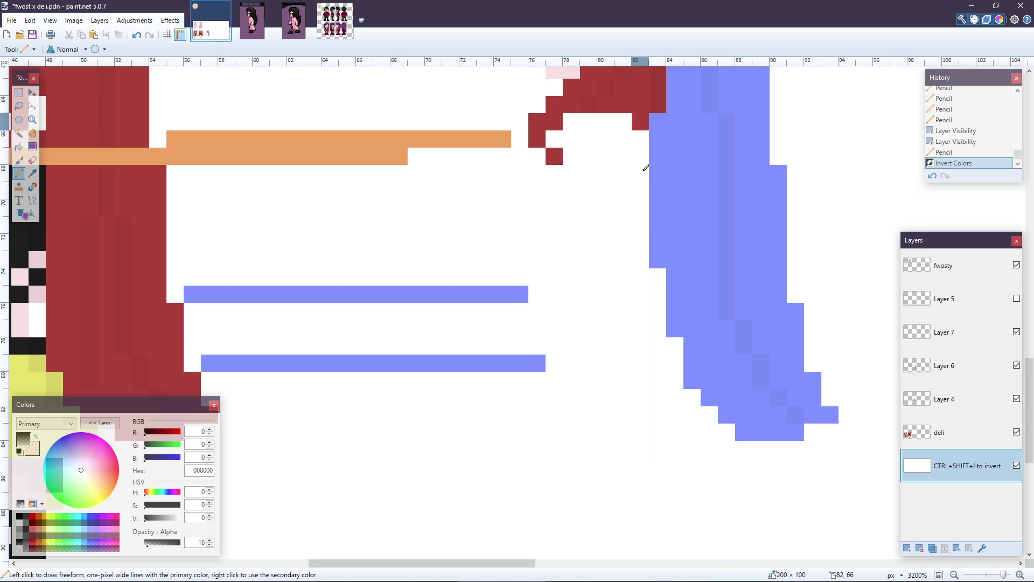
- Try a faint stepped pencil shadow along the ponytail's inner edge on the white background layer, from column 82 down to its tip
{"action": "mouse_move", "coordinate": [641, 139]}
{"action": "left_mouse_down"}
{"action": "mouse_move", "coordinate": [641, 265]}
{"action": "mouse_move", "coordinate": [675, 383]}
{"action": "left_mouse_up"}
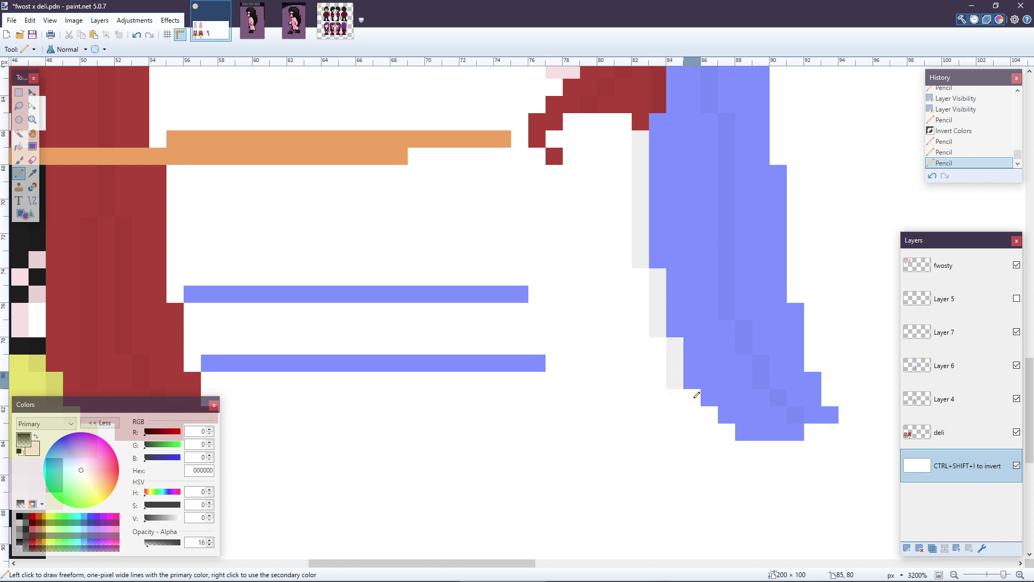
{"action": "left_click", "coordinate": [692, 397]}
{"action": "left_click", "coordinate": [712, 411]}
{"action": "left_click", "coordinate": [711, 411]}
{"action": "scroll", "coordinate": [720, 326], "scroll_direction": "up", "scroll_amount": 5}
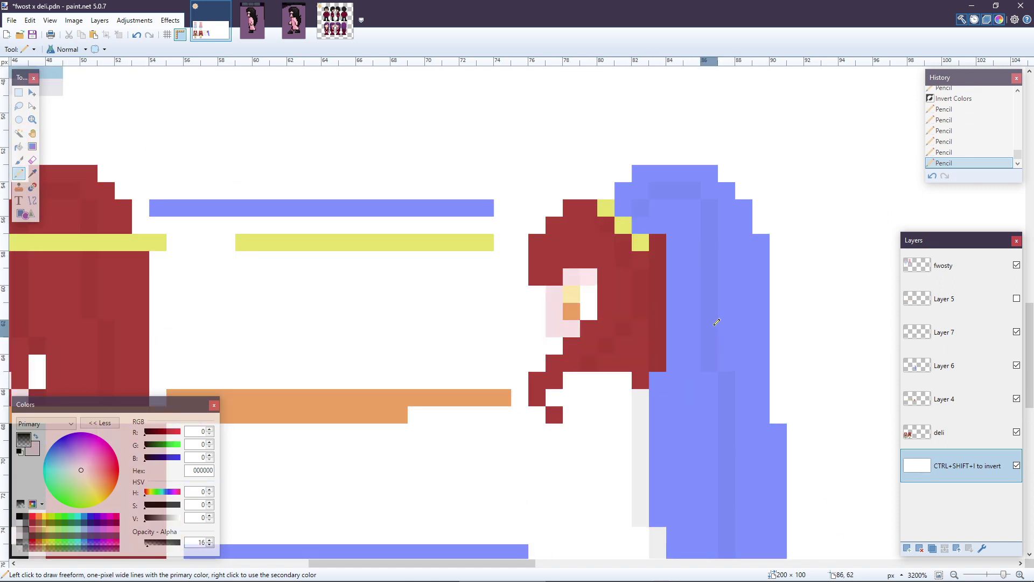
{"action": "scroll", "coordinate": [717, 322], "scroll_direction": "down", "scroll_amount": 5}
{"action": "scroll", "coordinate": [717, 322], "scroll_direction": "down", "scroll_amount": 4}
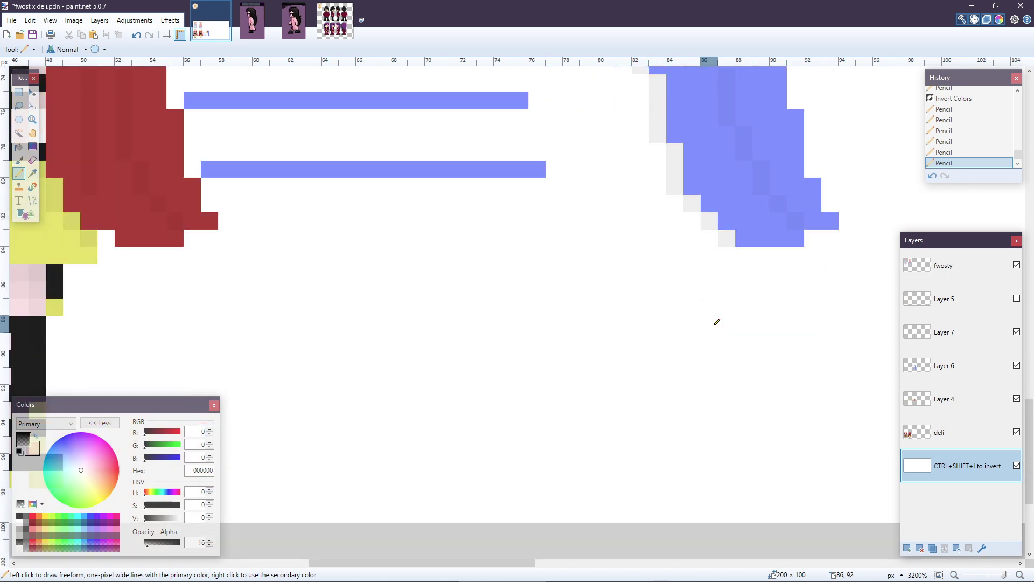
{"action": "scroll", "coordinate": [717, 322], "scroll_direction": "up", "scroll_amount": 9}
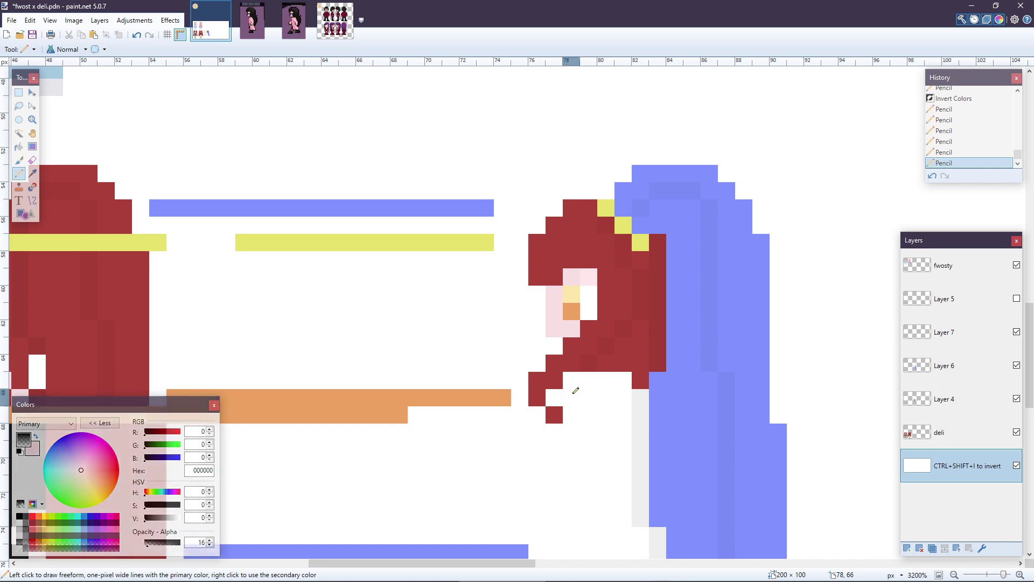
- Try filling the background layer with the red AC4139 sampled from the side view's head hair, and undo the fill
{"action": "key", "text": "k"}
{"action": "left_click", "coordinate": [624, 361]}
{"action": "key", "text": "f"}
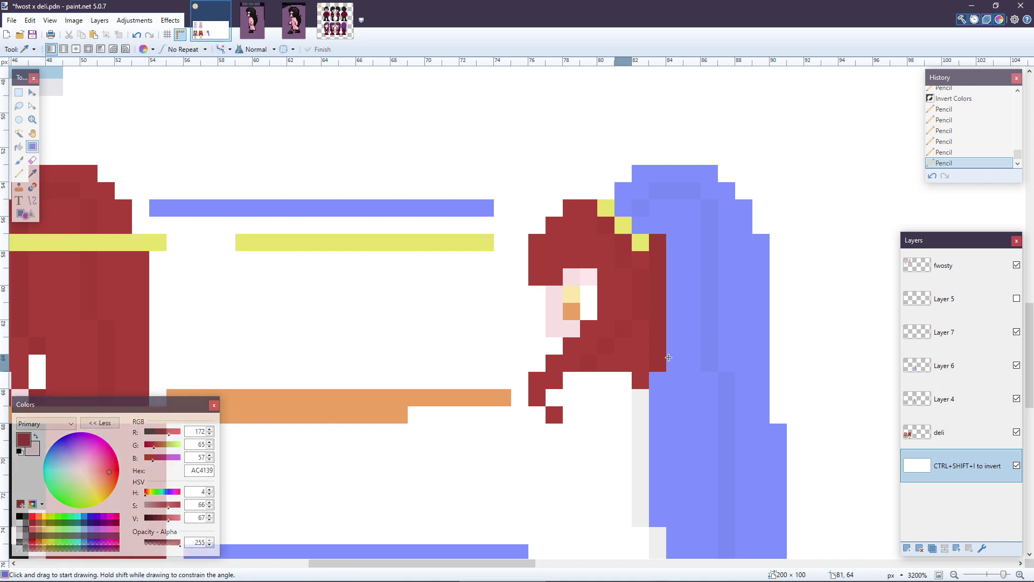
{"action": "left_click", "coordinate": [685, 360]}
{"action": "key", "text": "ctrl+z"}
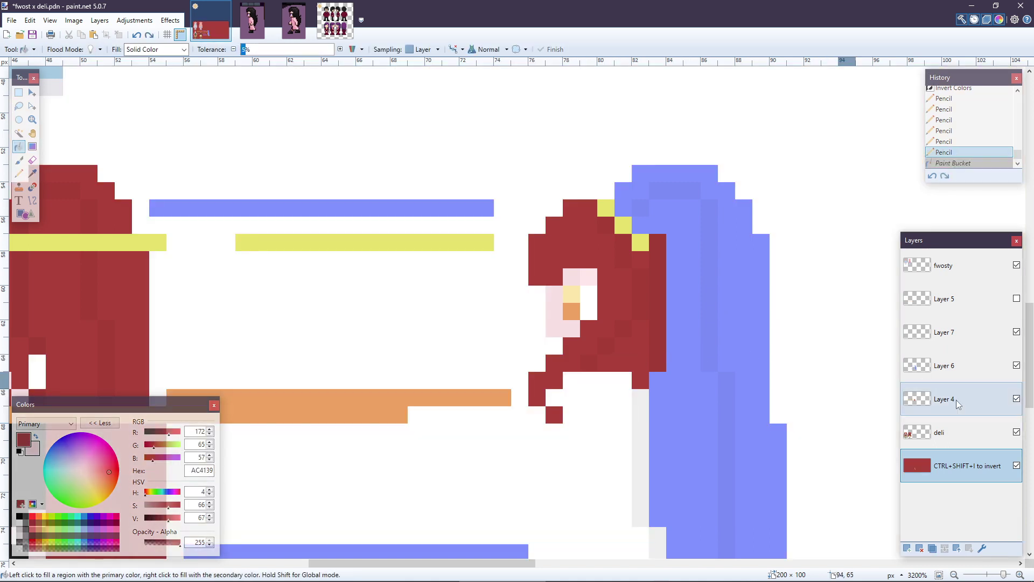
- Undo the ponytail shadow strokes on the background layer, back to the colour inversion that keeps the backdrop white
{"action": "left_click", "coordinate": [970, 331]}
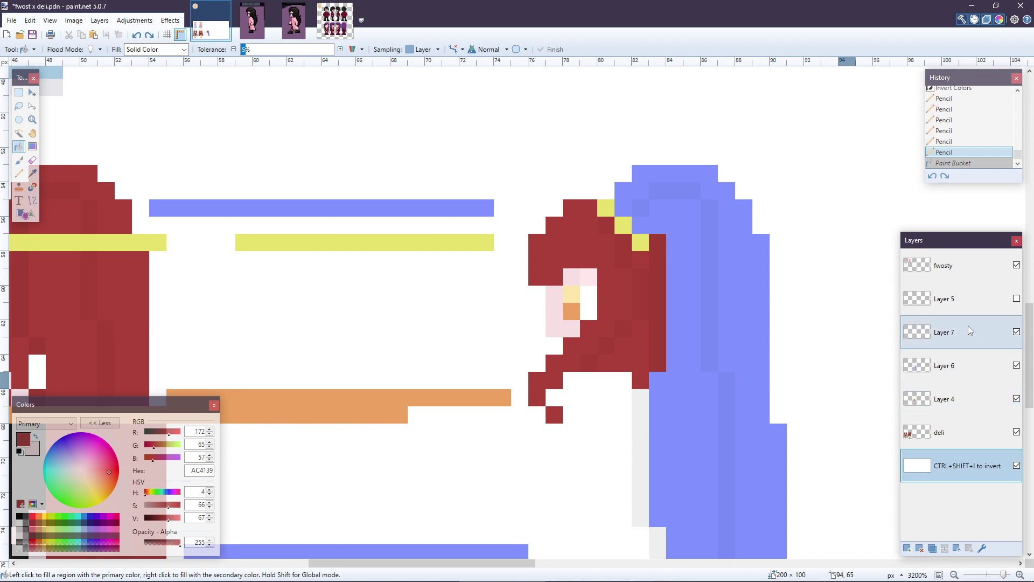
{"action": "left_click", "coordinate": [958, 370]}
{"action": "key", "text": "ctrl+z"}
{"action": "key", "text": "ctrl+z"}
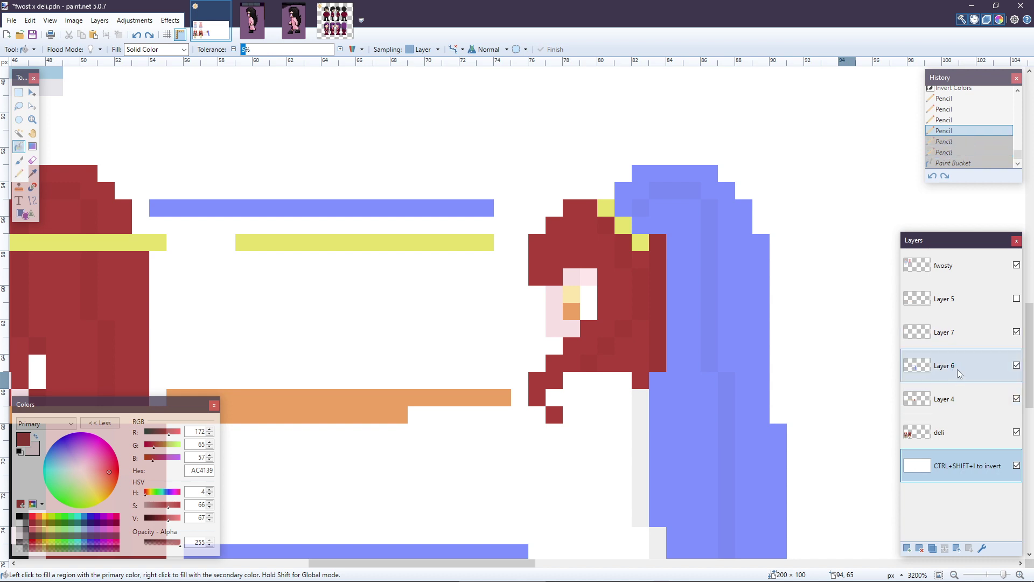
{"action": "key", "text": "ctrl+z"}
{"action": "key", "text": "ctrl+z"}
{"action": "key", "text": "ctrl+z"}
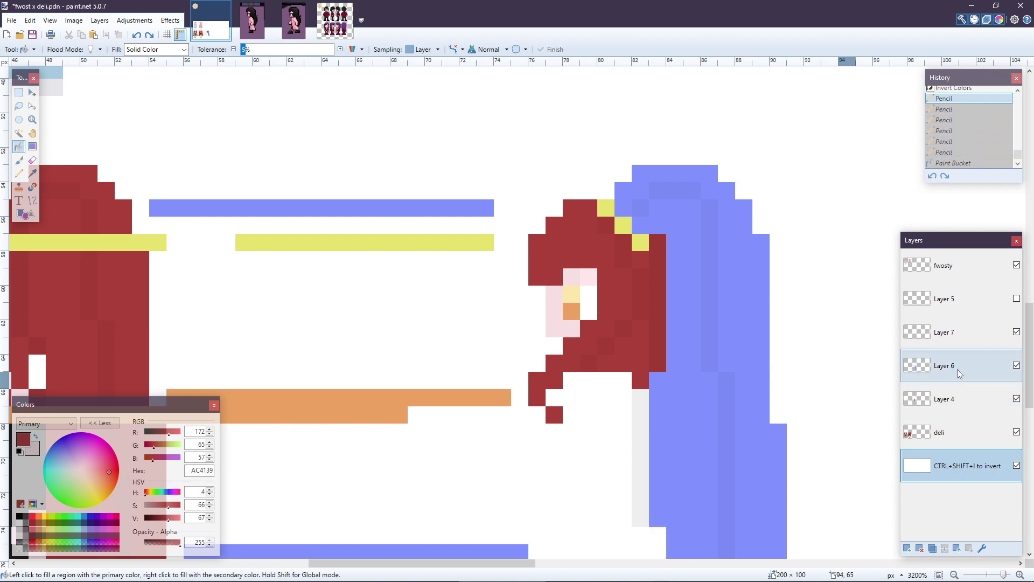
{"action": "key", "text": "ctrl+z"}
{"action": "key", "text": "ctrl+z"}
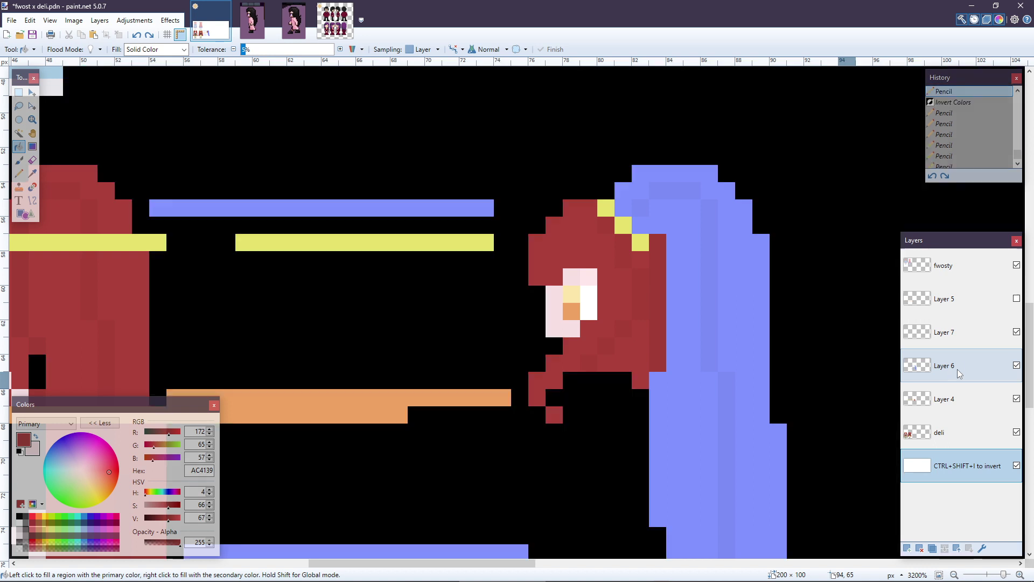
{"action": "key", "text": "ctrl+y"}
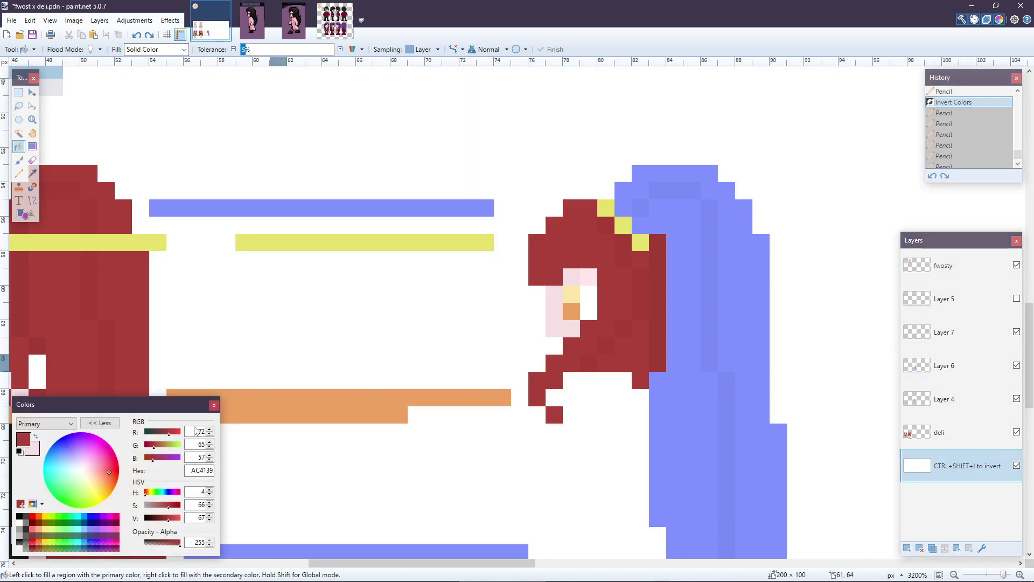
- Set the primary colour to black at opacity 16 and make Layer 6 the active, visible layer
{"action": "left_click", "coordinate": [20, 517]}
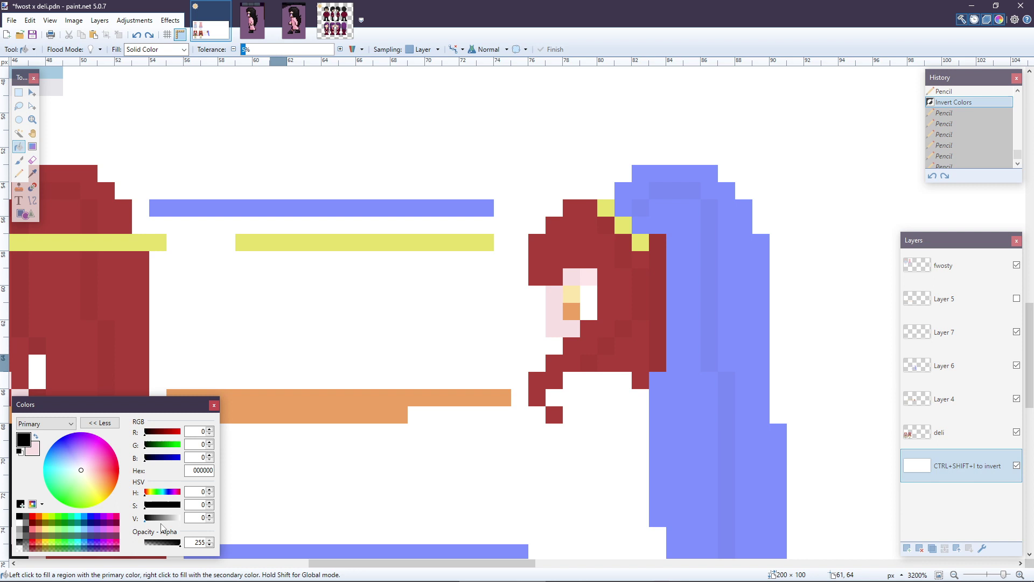
{"action": "double_click", "coordinate": [197, 543]}
{"action": "type", "text": "16"}
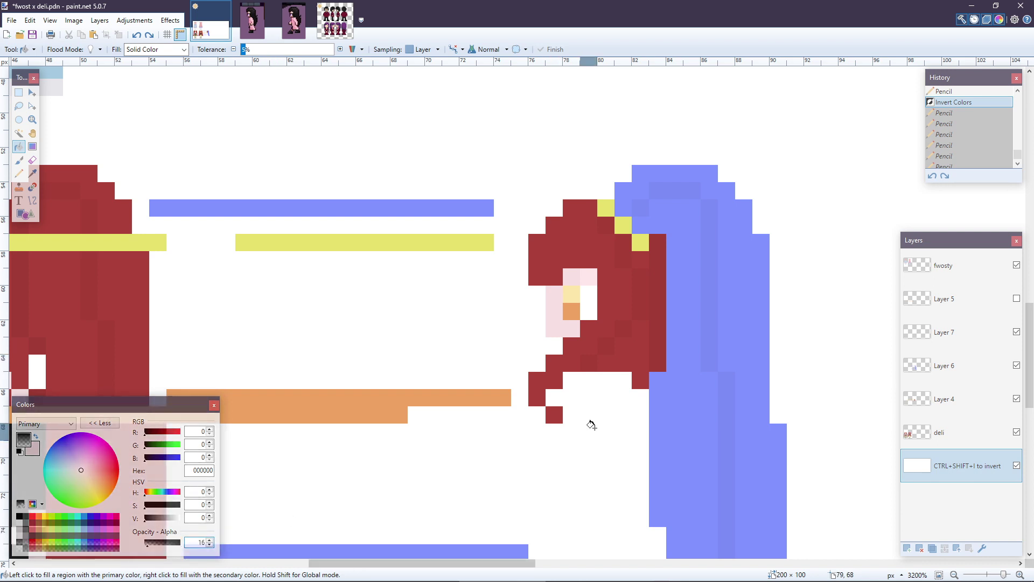
{"action": "left_click", "coordinate": [1009, 363]}
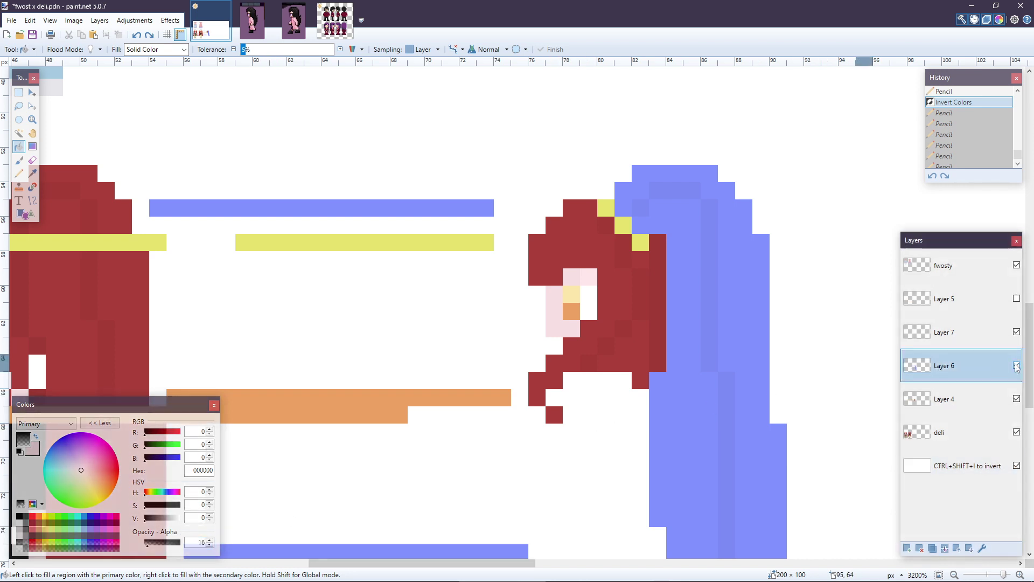
{"action": "left_click", "coordinate": [1016, 365]}
{"action": "left_click", "coordinate": [1016, 366]}
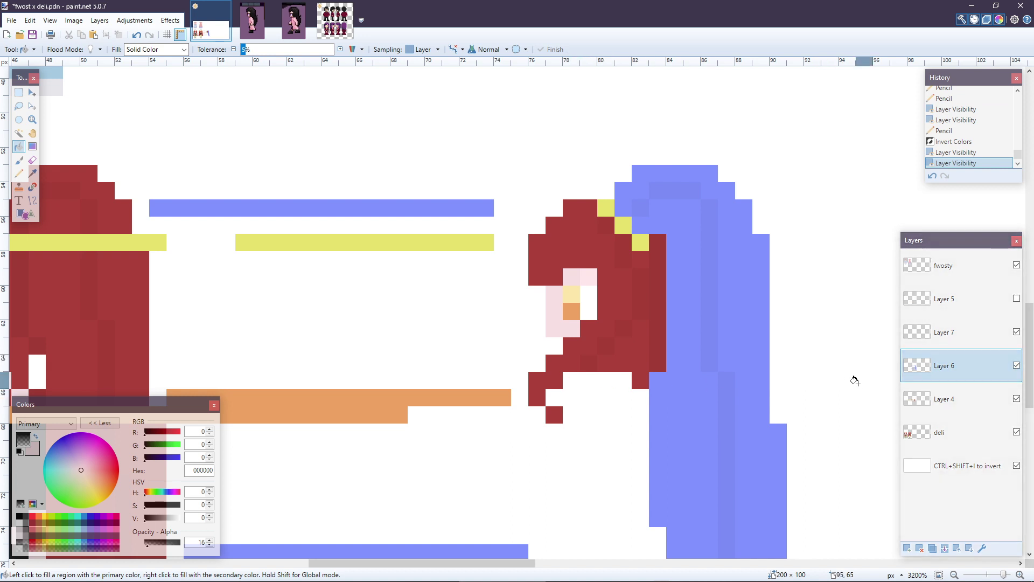
- Pencil a faint stepped shadow along the ponytail's inner edge on Layer 6, from column 82 below the head hair down to the tip
{"action": "key", "text": "p"}
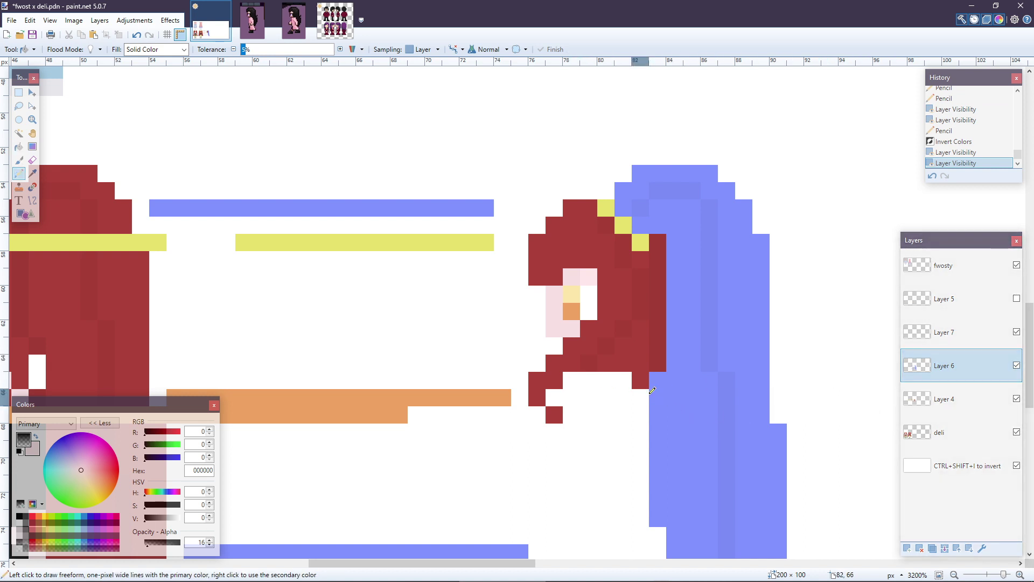
{"action": "scroll", "coordinate": [645, 388], "scroll_direction": "down", "scroll_amount": 2}
{"action": "mouse_move", "coordinate": [640, 263]}
{"action": "left_mouse_down"}
{"action": "mouse_move", "coordinate": [641, 386]}
{"action": "mouse_move", "coordinate": [659, 404]}
{"action": "mouse_move", "coordinate": [658, 464]}
{"action": "left_mouse_up"}
{"action": "scroll", "coordinate": [666, 423], "scroll_direction": "down", "scroll_amount": 2}
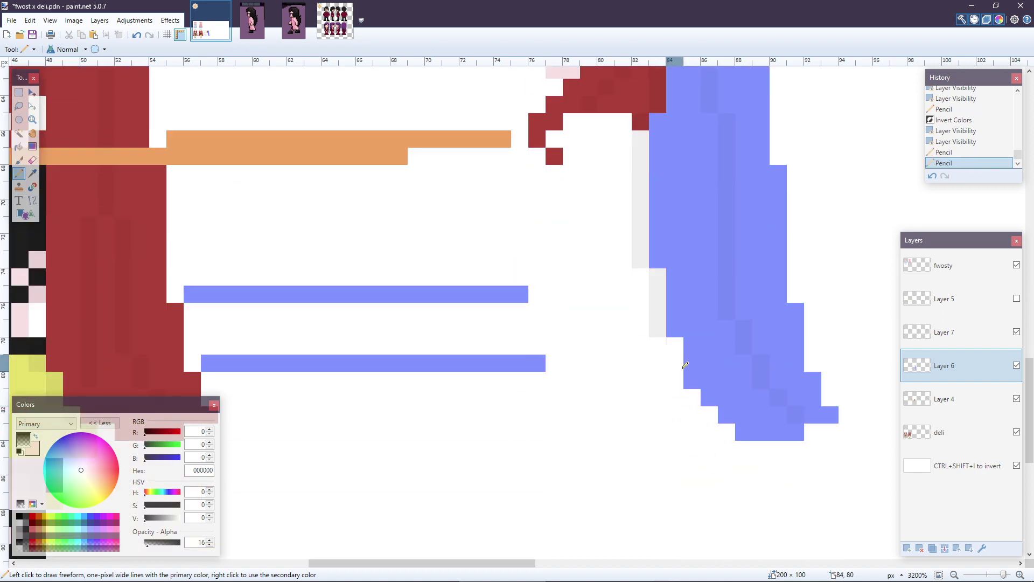
{"action": "left_click_drag", "start_coordinate": [675, 339], "coordinate": [676, 385]}
{"action": "left_click", "coordinate": [692, 397]}
{"action": "left_click", "coordinate": [709, 414]}
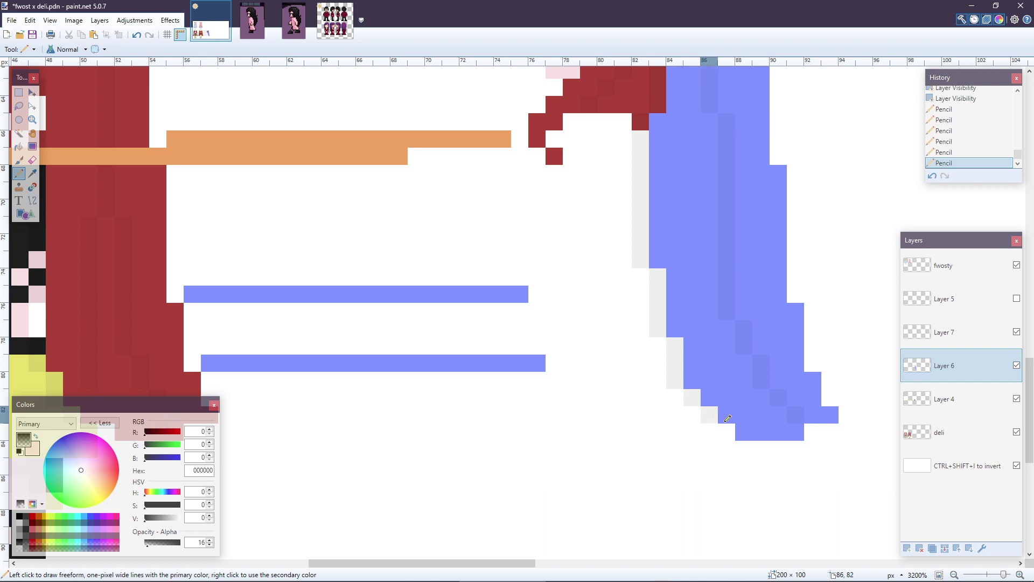
{"action": "left_click", "coordinate": [727, 431]}
{"action": "scroll", "coordinate": [666, 428], "scroll_direction": "up", "scroll_amount": 2}
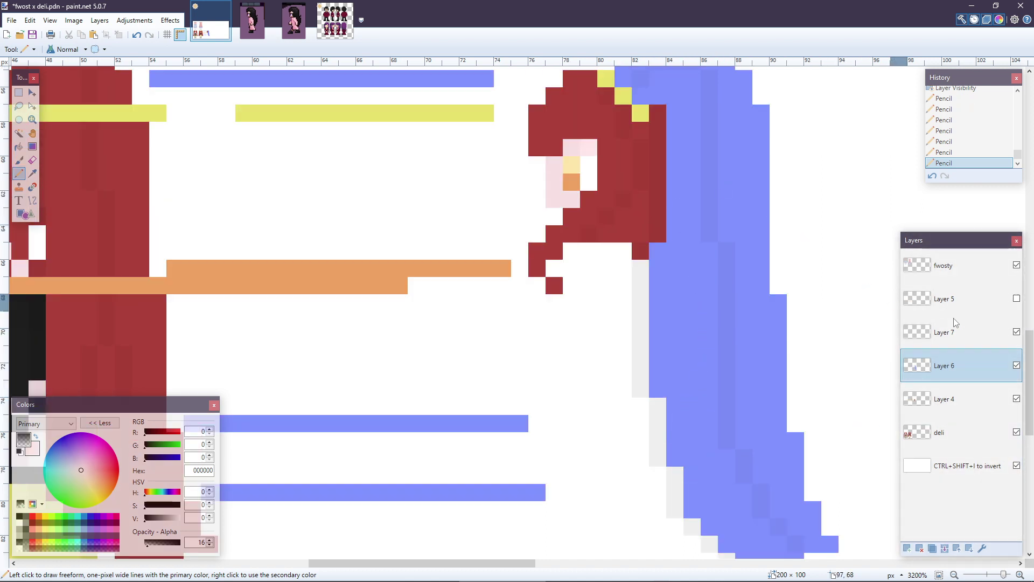
- Hide Layer 6, make Layer 4 active, and toggle Layer 7 off and on to check its shading
{"action": "left_click", "coordinate": [1016, 365]}
{"action": "left_click", "coordinate": [969, 406]}
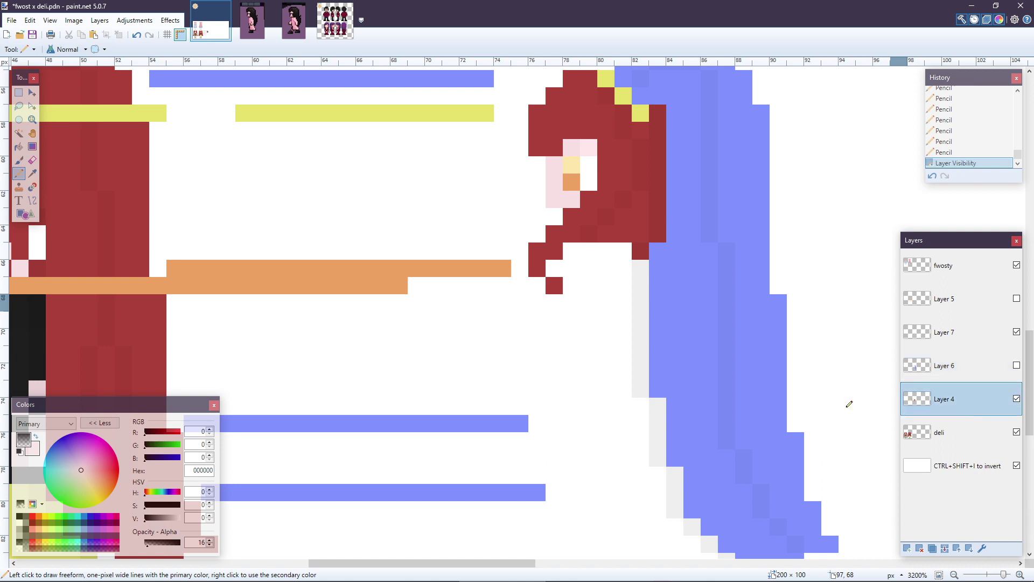
{"action": "scroll", "coordinate": [752, 326], "scroll_direction": "up", "scroll_amount": 1}
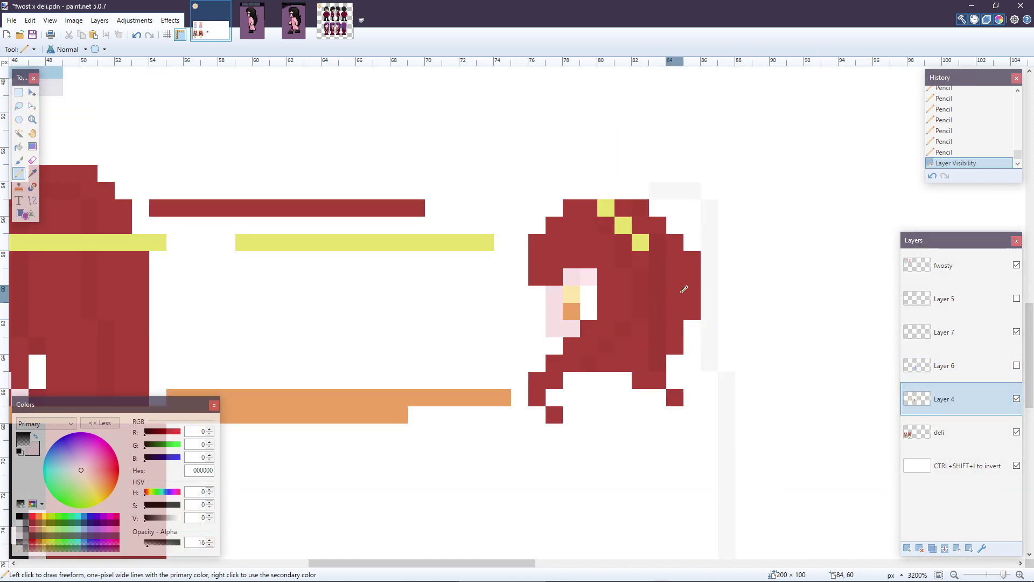
{"action": "scroll", "coordinate": [684, 289], "scroll_direction": "down", "scroll_amount": 1}
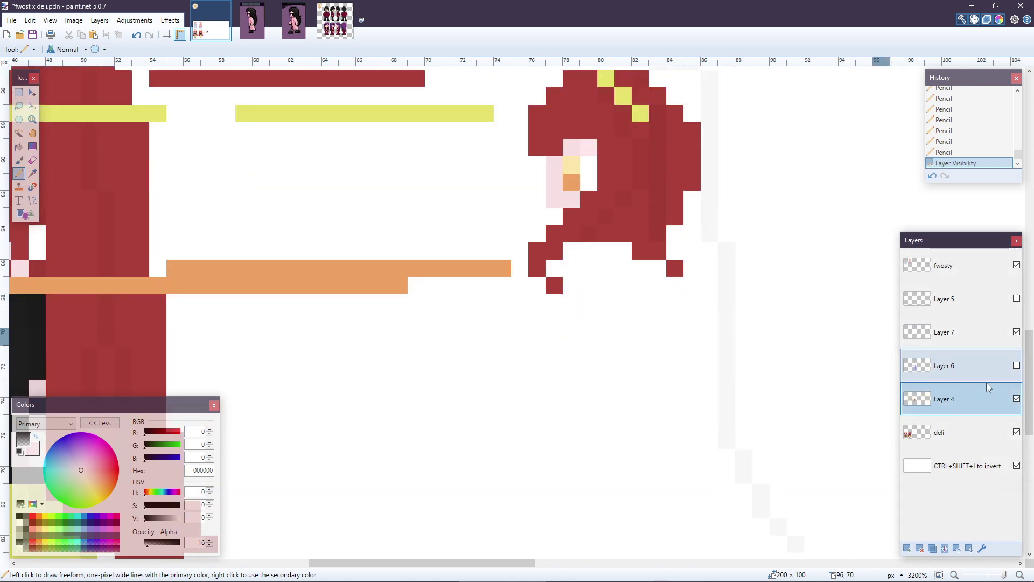
{"action": "left_click", "coordinate": [1016, 332]}
{"action": "left_click", "coordinate": [1017, 331]}
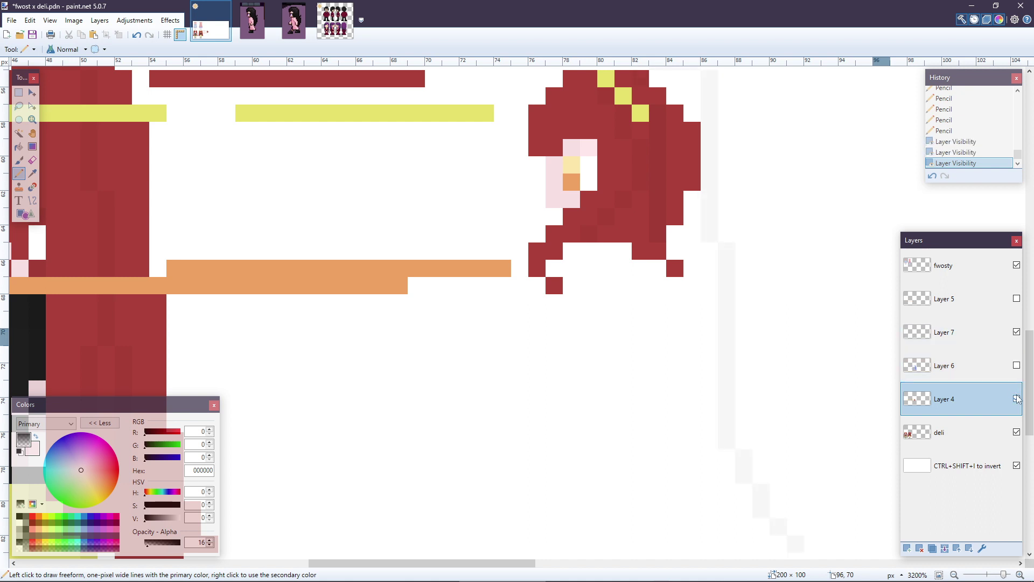
- Sample the head hair's red AC4139 as the secondary colour for pencil work on Layer 4
{"action": "key", "text": "k"}
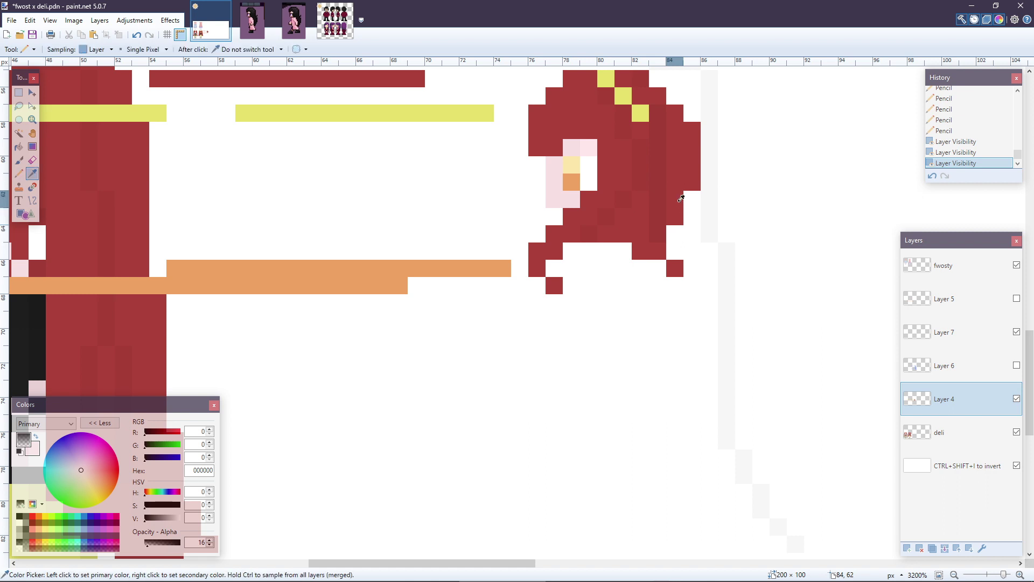
{"action": "right_click", "coordinate": [675, 198]}
{"action": "key", "text": "p"}
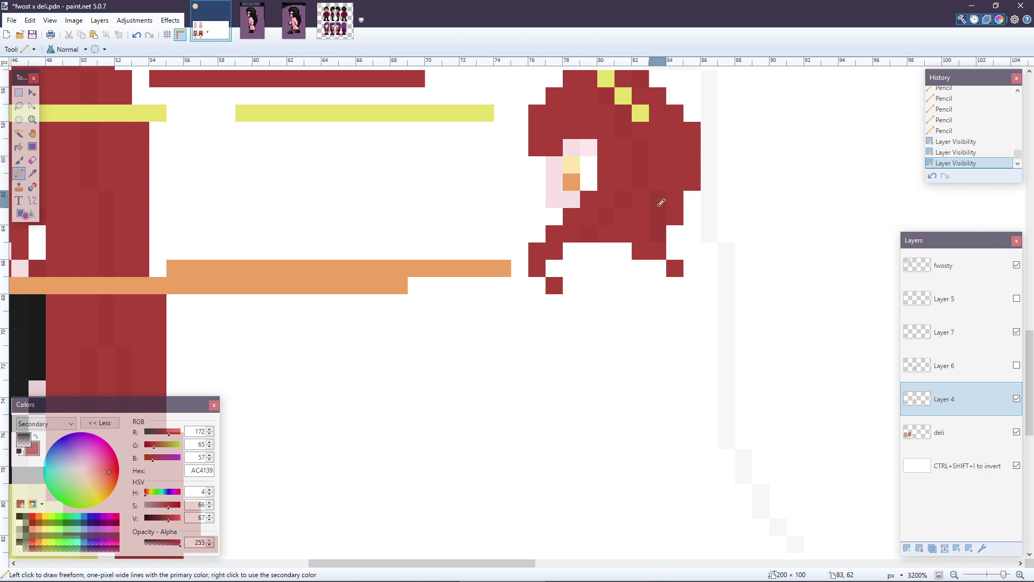
- Cover the dark shading at the back of the side-view hair with AC4139 on Layer 4, and shade the column bordering the ponytail on Layer 6
{"action": "right_click", "coordinate": [667, 221]}
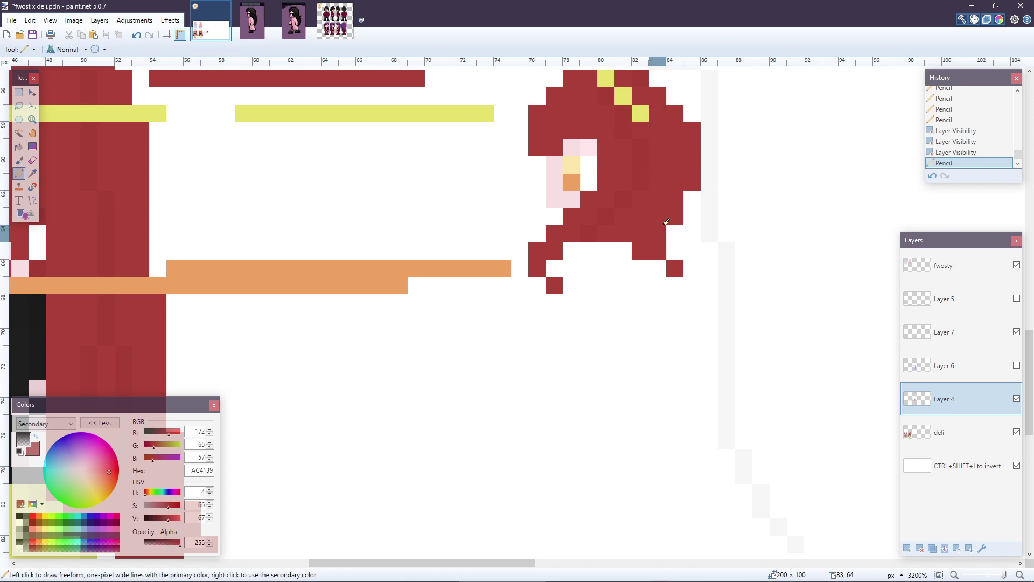
{"action": "left_click", "coordinate": [1016, 366]}
{"action": "left_click", "coordinate": [985, 366]}
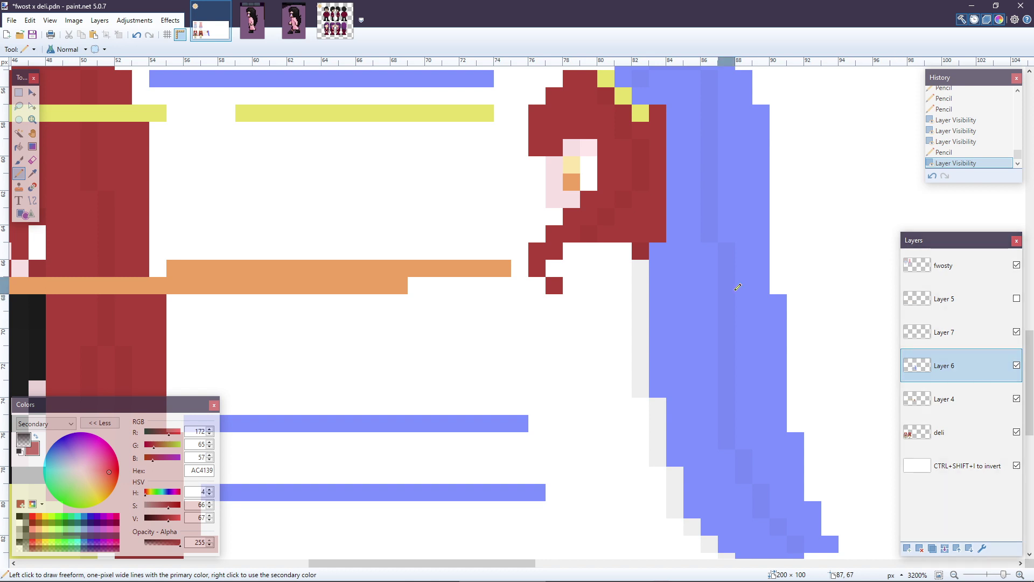
{"action": "scroll", "coordinate": [733, 288], "scroll_direction": "up", "scroll_amount": 2}
{"action": "left_click", "coordinate": [663, 288]}
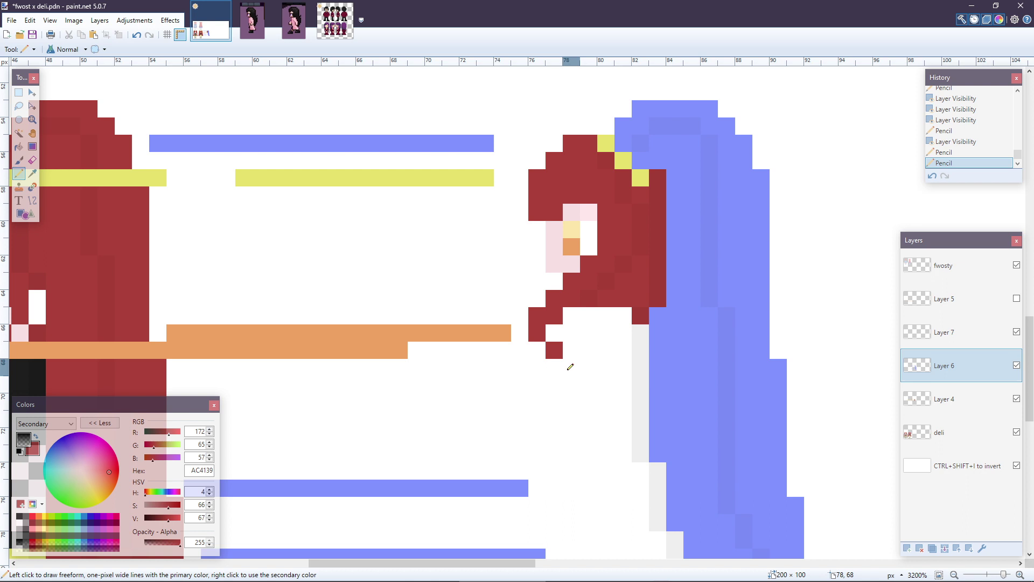
- Compare the side-view hair with the front and back views, and check Layer 4's content by hiding and reshowing it
{"action": "scroll", "coordinate": [571, 367], "scroll_direction": "down", "scroll_amount": 3}
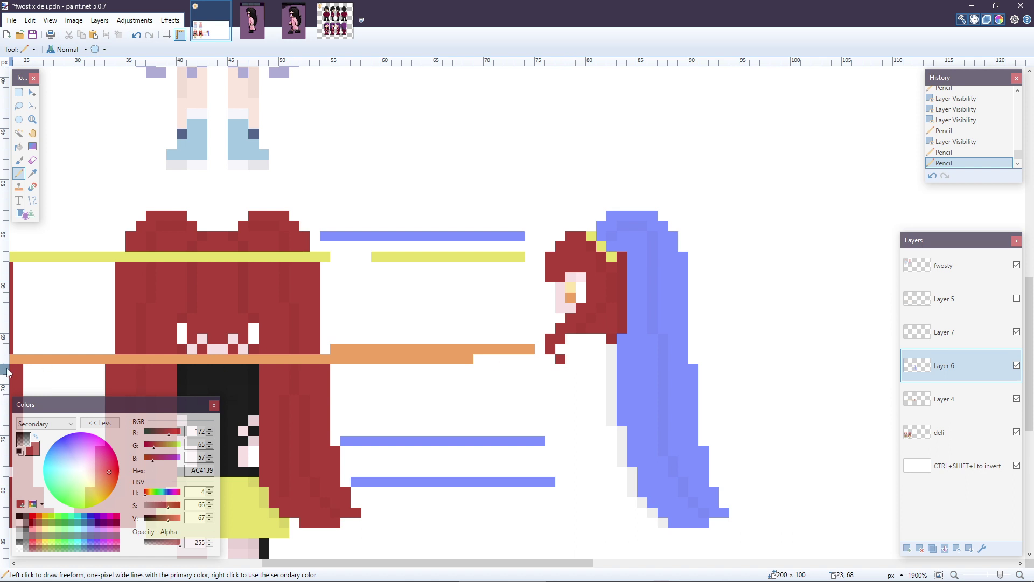
{"action": "left_click_drag", "start_coordinate": [474, 563], "coordinate": [380, 564]}
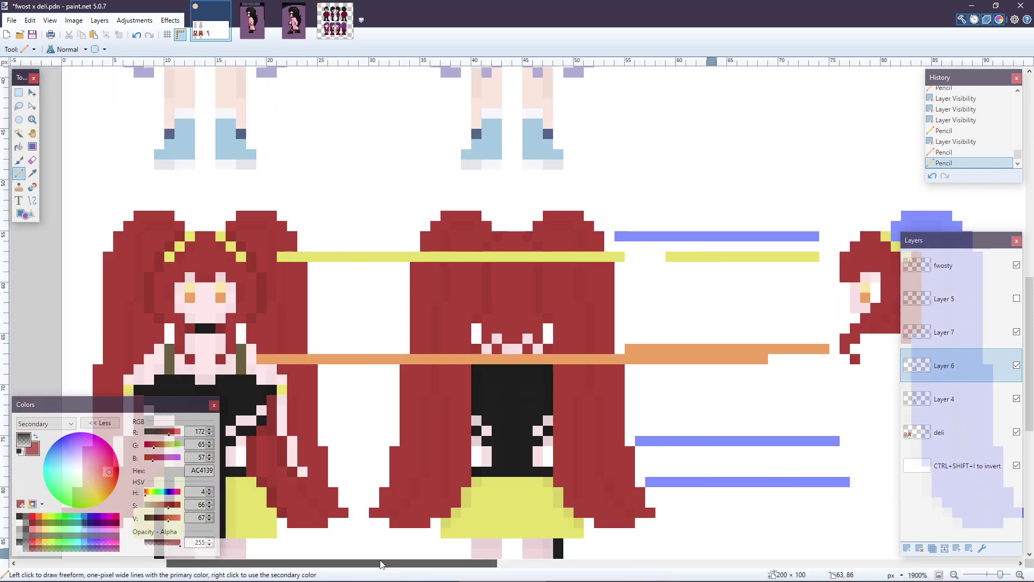
{"action": "left_click_drag", "start_coordinate": [380, 563], "coordinate": [459, 563]}
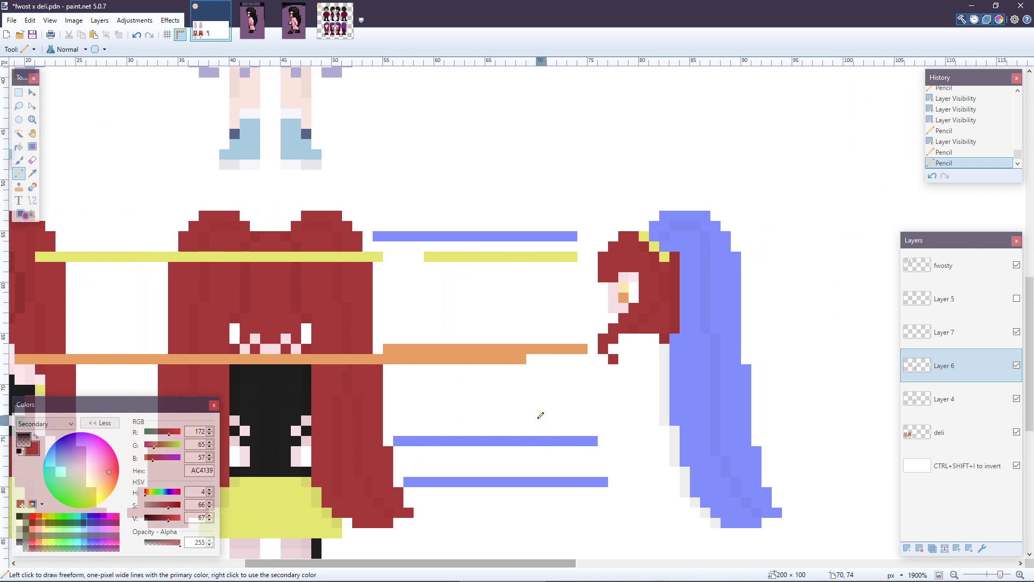
{"action": "scroll", "coordinate": [555, 392], "scroll_direction": "up", "scroll_amount": 3}
{"action": "left_click", "coordinate": [964, 399]}
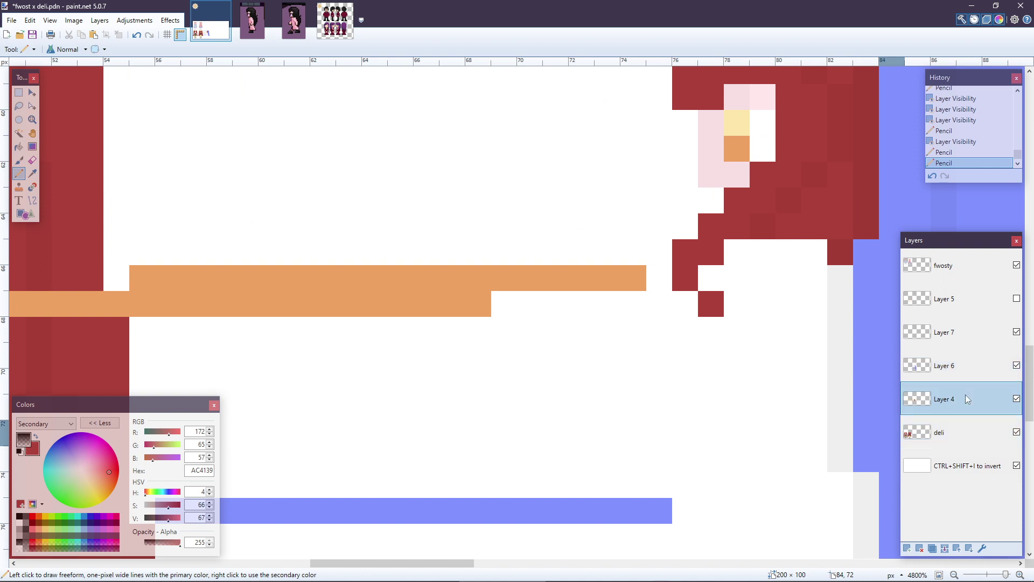
{"action": "left_click", "coordinate": [1016, 398]}
{"action": "left_click", "coordinate": [1016, 399]}
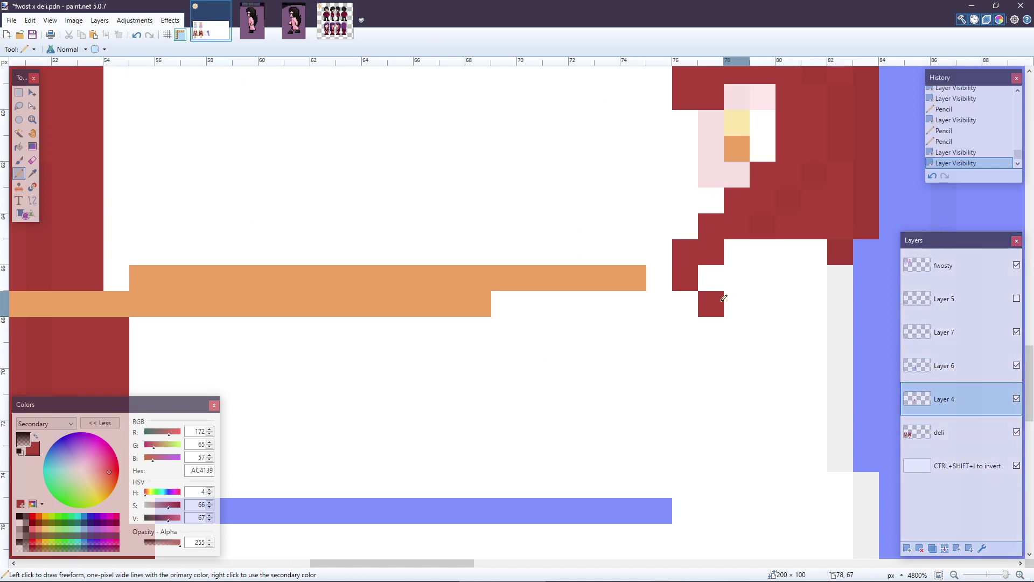
- Try to shade the loose strand pixels at the lower front of the side-view hair on Layer 4
{"action": "left_click", "coordinate": [711, 303]}
{"action": "left_click", "coordinate": [685, 278]}
{"action": "key", "text": "ctrl+z"}
{"action": "key", "text": "ctrl+z"}
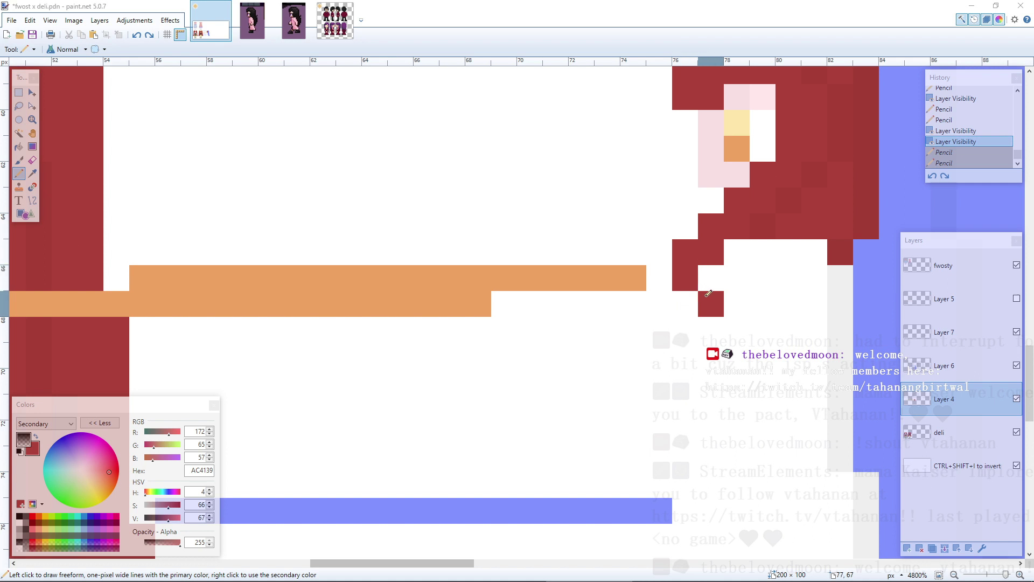
{"action": "left_click", "coordinate": [693, 280]}
{"action": "left_click", "coordinate": [710, 252]}
{"action": "key", "text": "ctrl+z"}
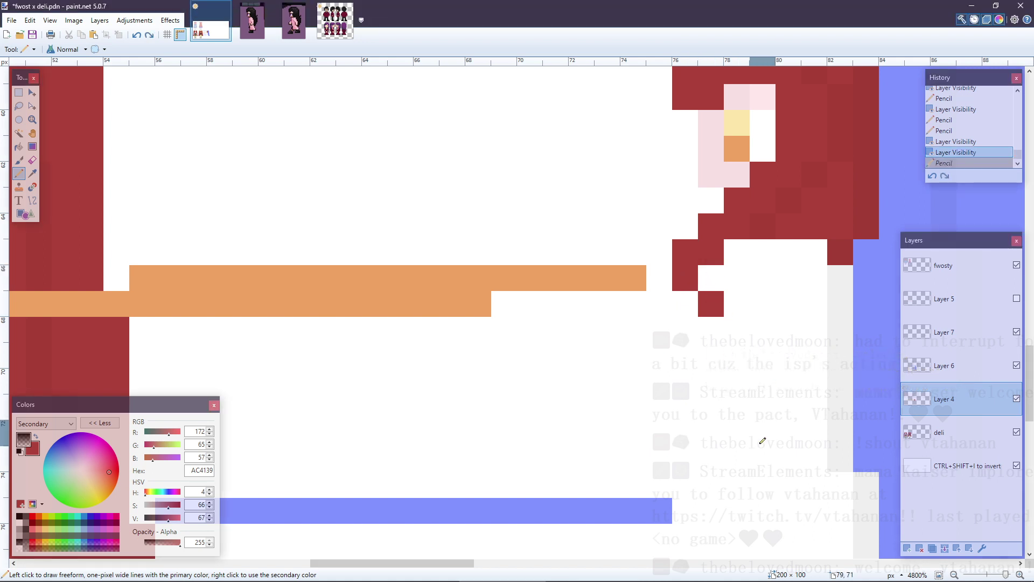
- Check the hair strands around the front view's neckline, and redo and undo the last pencil change
{"action": "left_click_drag", "start_coordinate": [365, 563], "coordinate": [165, 565]}
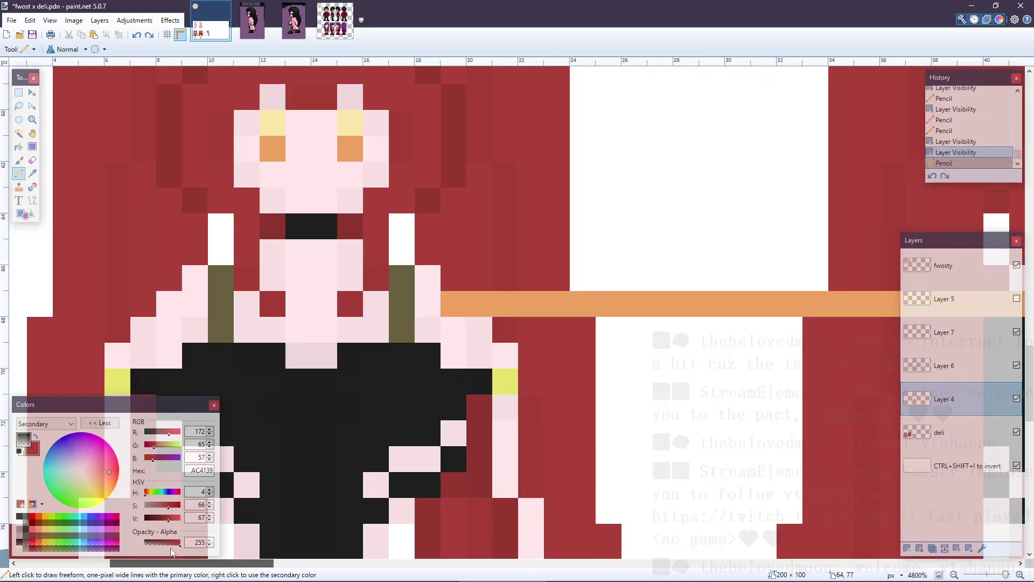
{"action": "scroll", "coordinate": [324, 318], "scroll_direction": "up", "scroll_amount": 3}
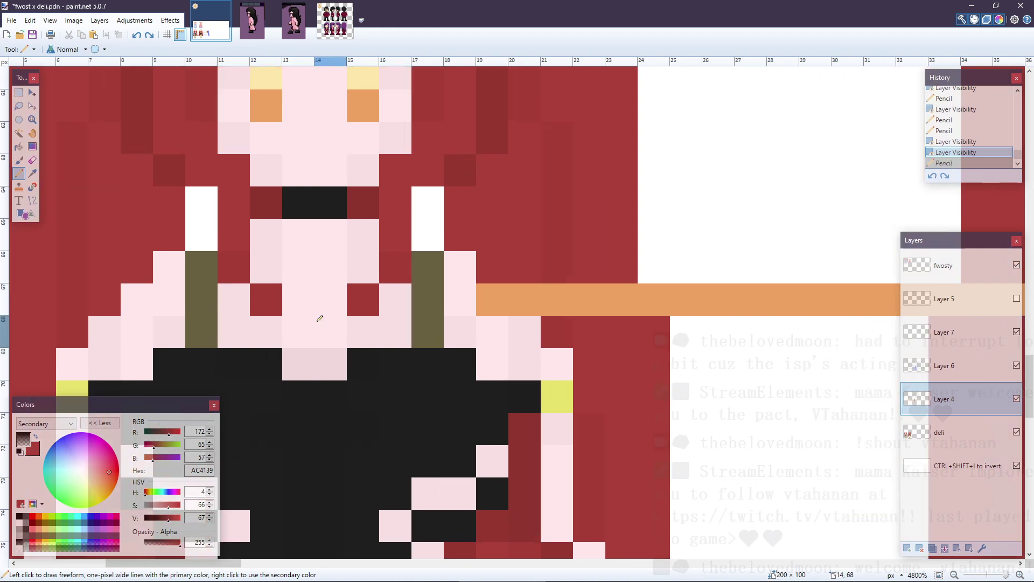
{"action": "key", "text": "ctrl+y"}
{"action": "key", "text": "ctrl+z"}
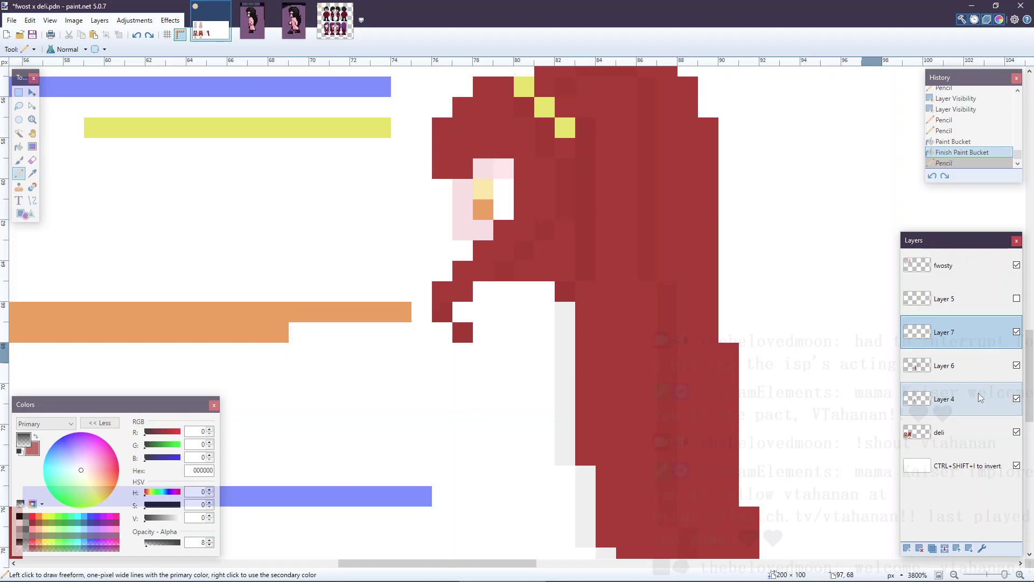
- Merge Layer 7 down into Layer 6 and show Layer 5
{"action": "key", "text": "ctrl+m"}
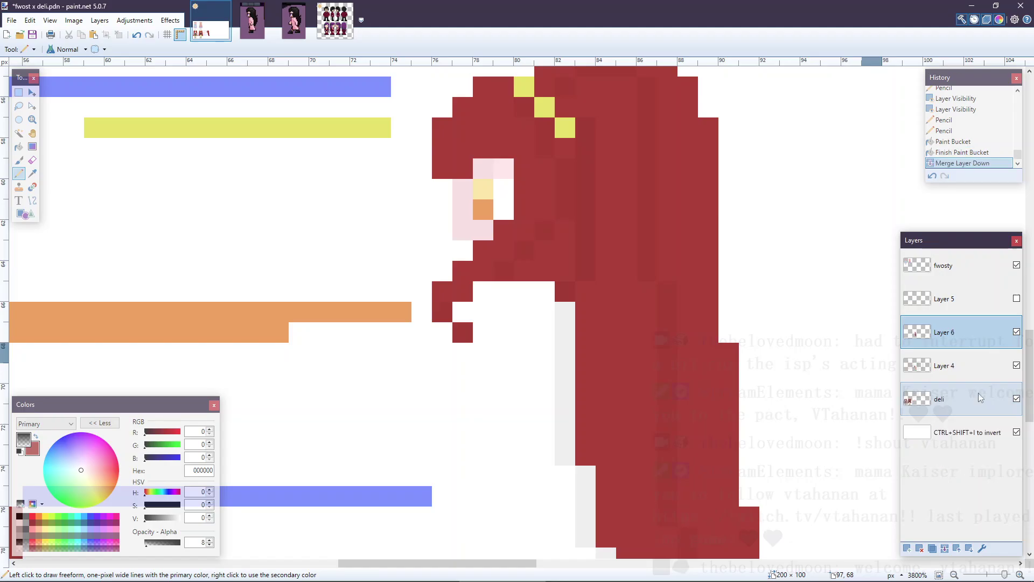
{"action": "left_click", "coordinate": [1016, 298]}
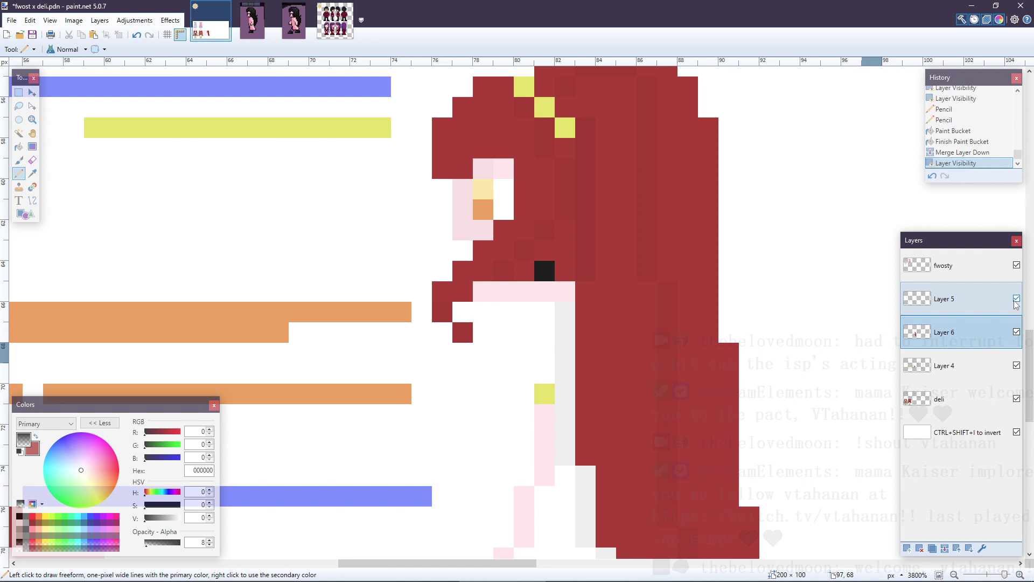
- Invert the white background layer's colours to black
{"action": "left_click", "coordinate": [945, 431]}
{"action": "key", "text": "ctrl+shift+i"}
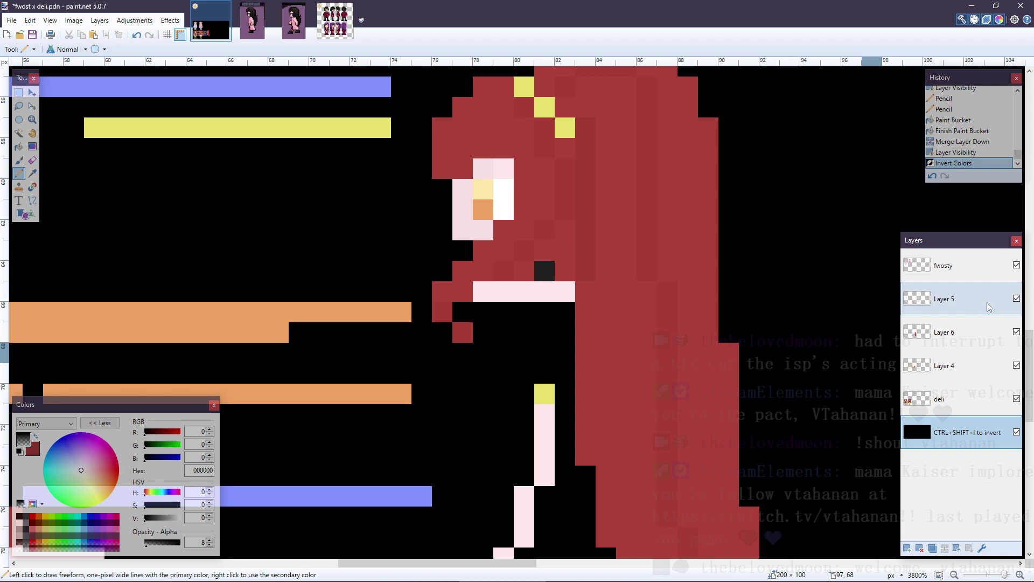
- Try placing Layer 5 beneath Layer 4, and hide and reshow Layer 4 to check how they overlap
{"action": "left_click_drag", "start_coordinate": [988, 302], "coordinate": [989, 368]}
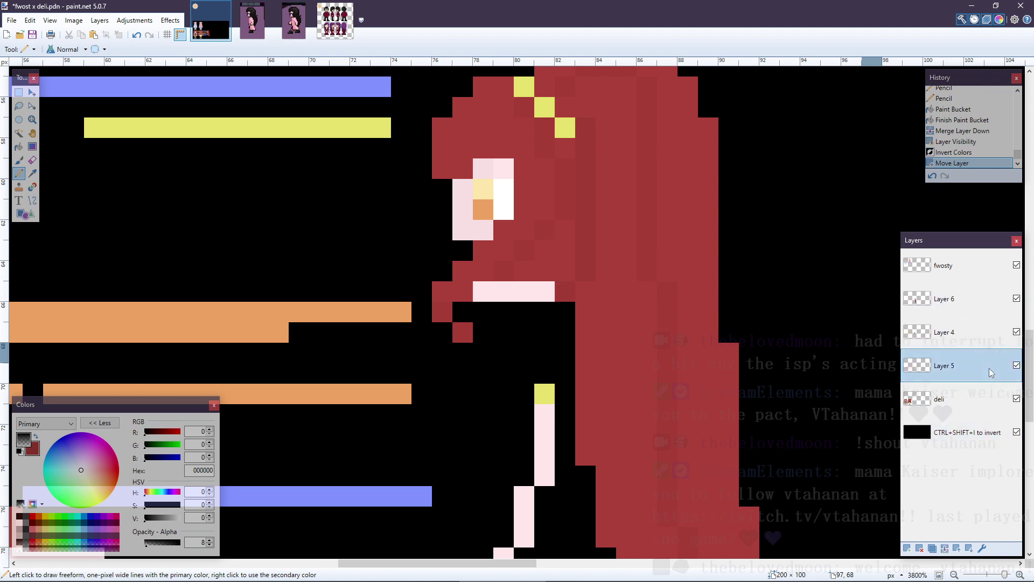
{"action": "left_click", "coordinate": [1016, 332]}
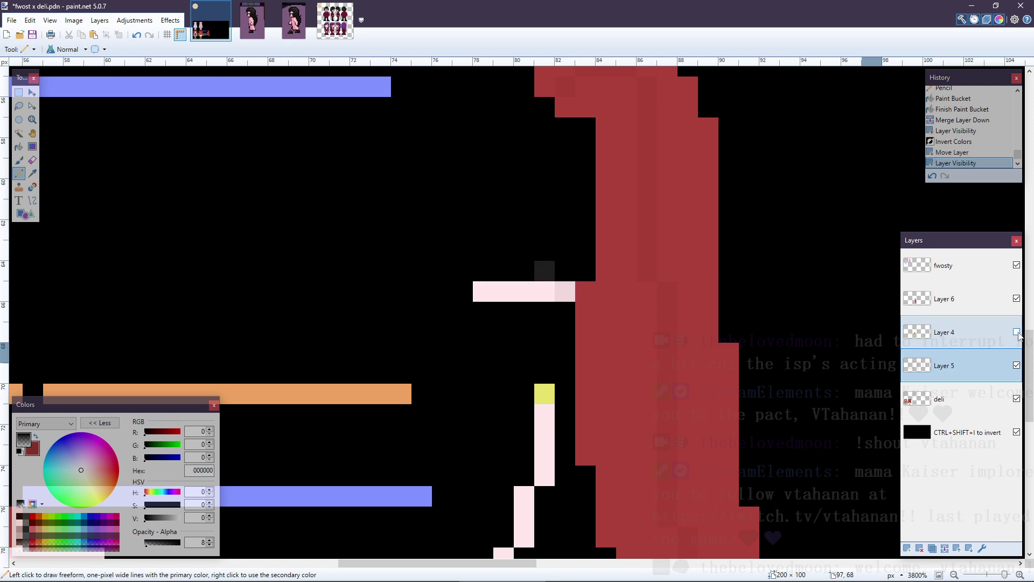
{"action": "left_click", "coordinate": [1017, 332]}
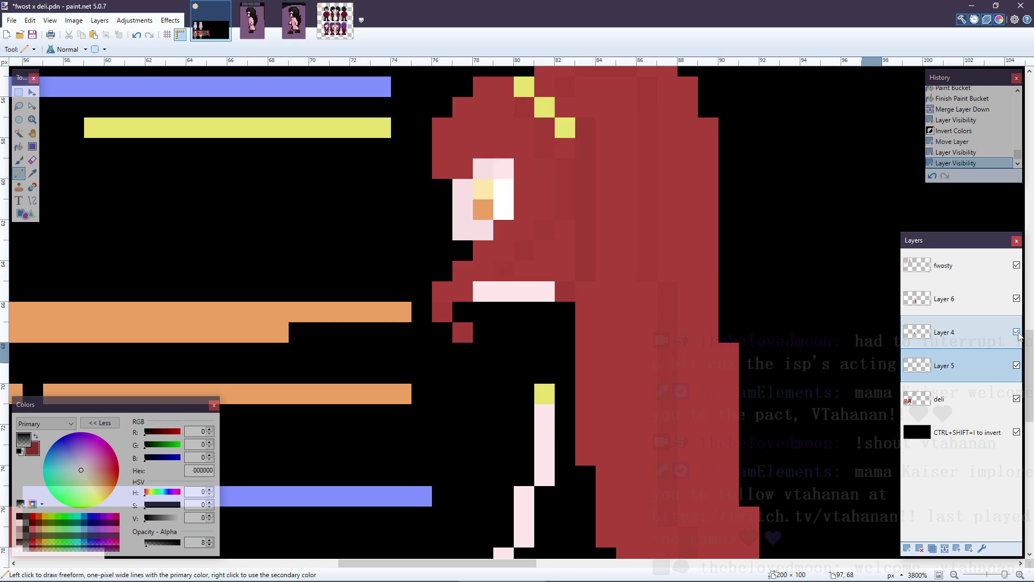
{"action": "left_click_drag", "start_coordinate": [954, 353], "coordinate": [936, 317]}
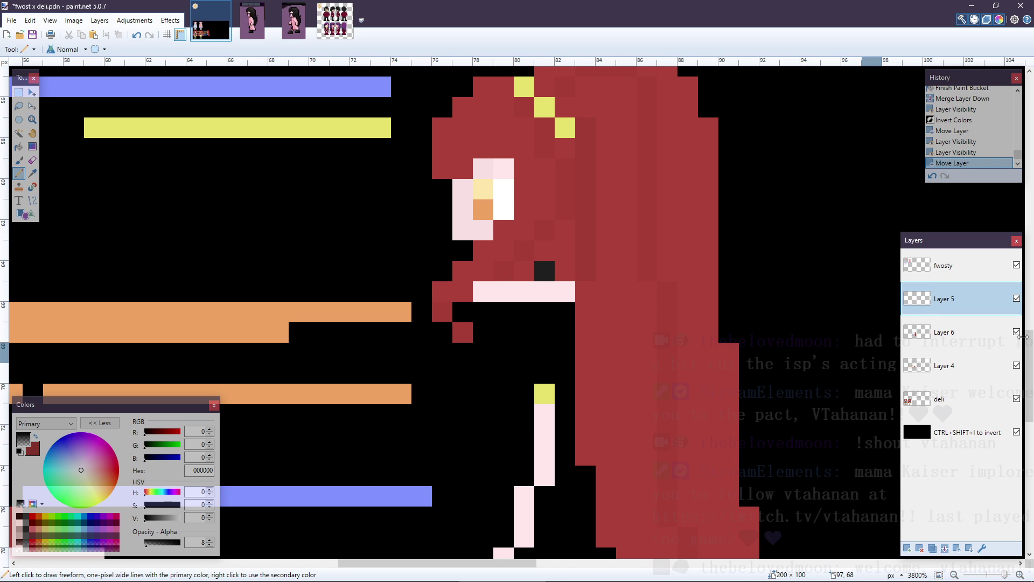
- Examine the side-view figure against the back view and guide lines with Layer 4 and Layer 6 hidden in turn
{"action": "left_click", "coordinate": [1016, 365]}
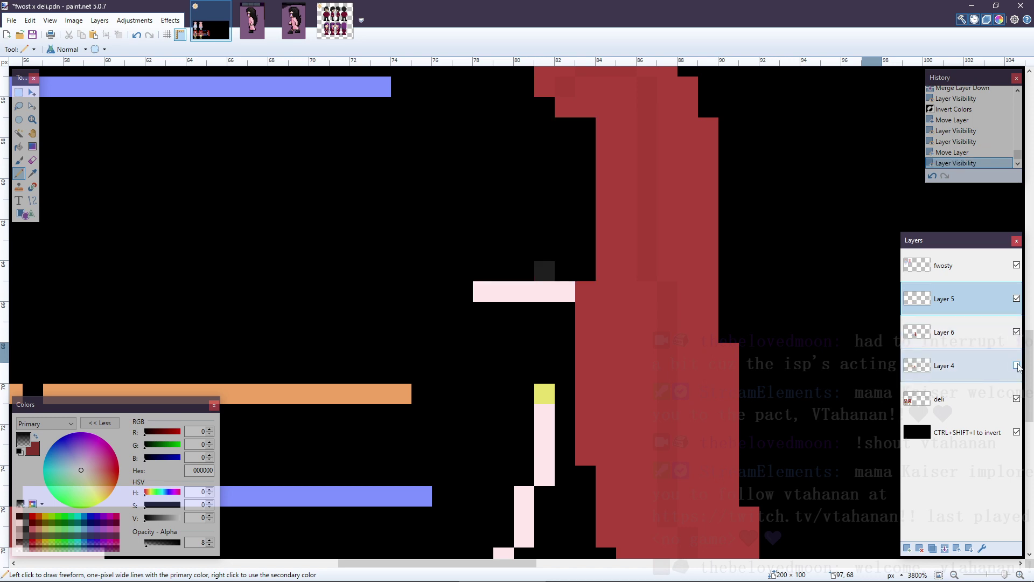
{"action": "left_click", "coordinate": [1017, 365]}
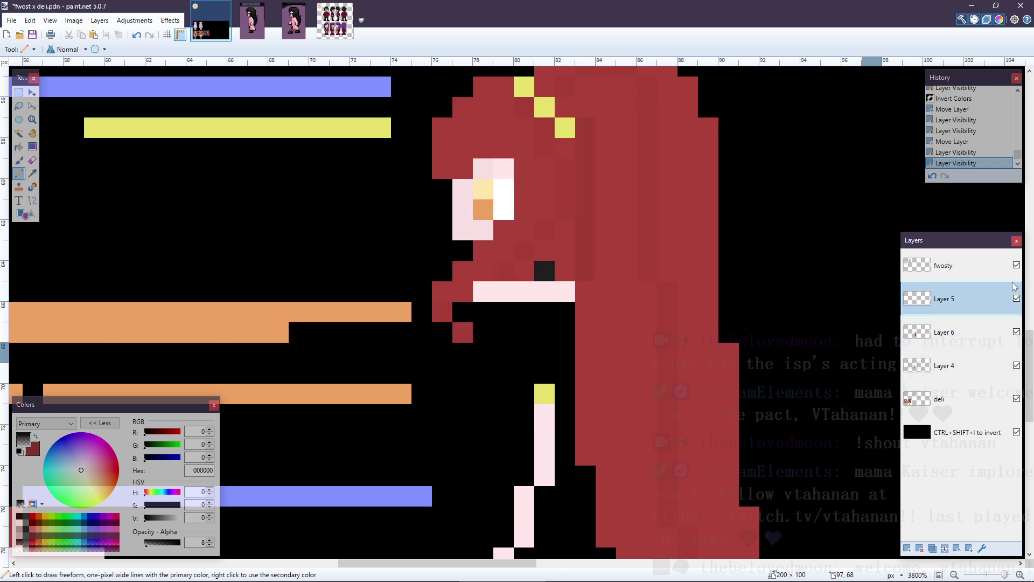
{"action": "left_click", "coordinate": [1016, 332]}
{"action": "scroll", "coordinate": [649, 342], "scroll_direction": "down", "scroll_amount": 2}
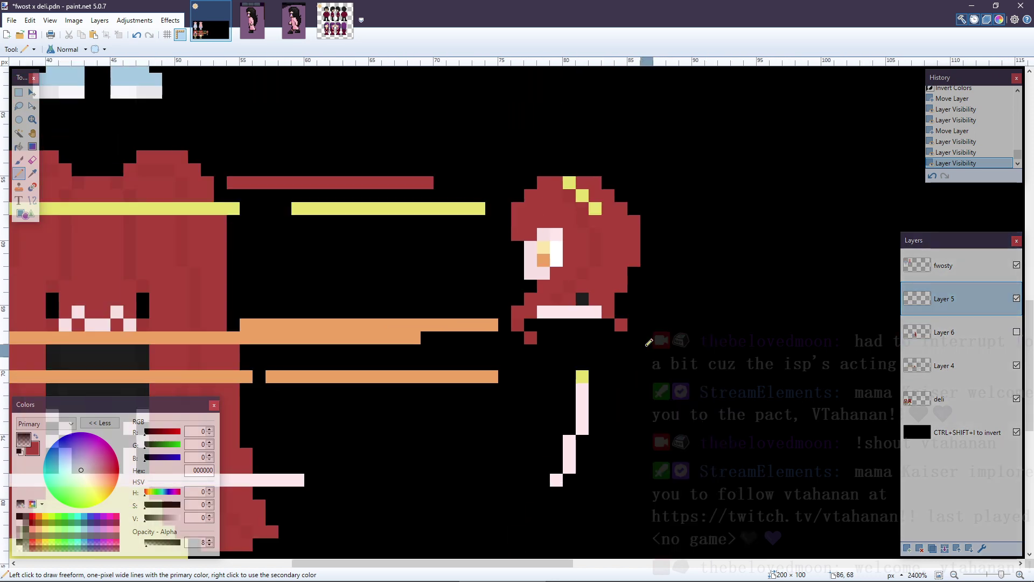
{"action": "scroll", "coordinate": [648, 342], "scroll_direction": "down", "scroll_amount": 1}
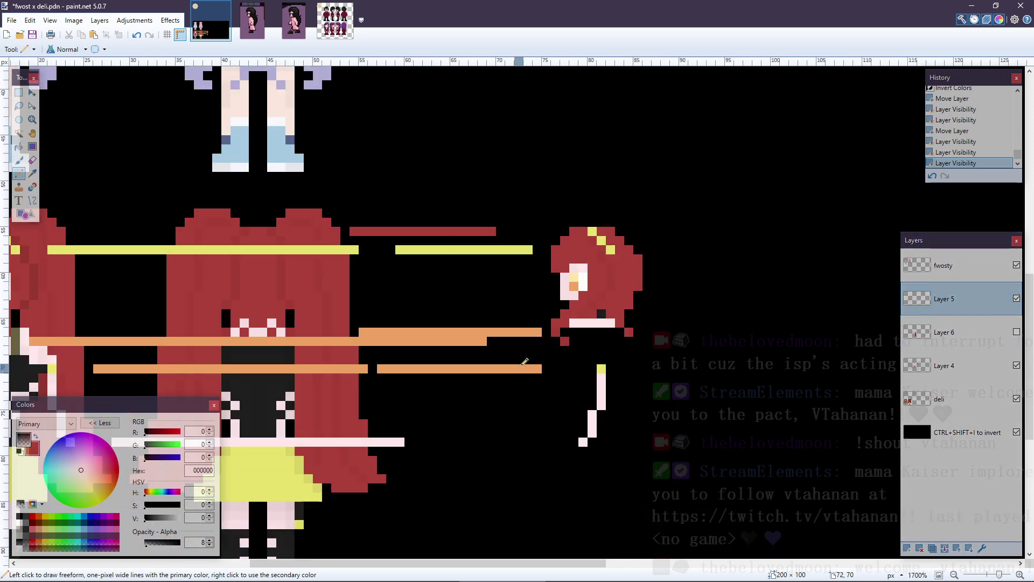
{"action": "scroll", "coordinate": [514, 429], "scroll_direction": "up", "scroll_amount": 2}
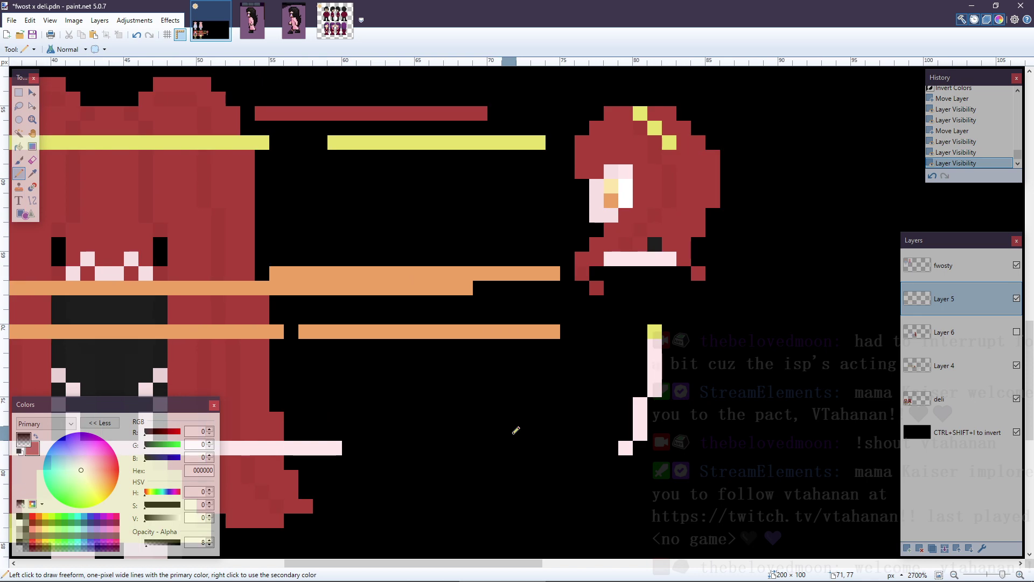
{"action": "scroll", "coordinate": [515, 429], "scroll_direction": "up", "scroll_amount": 2}
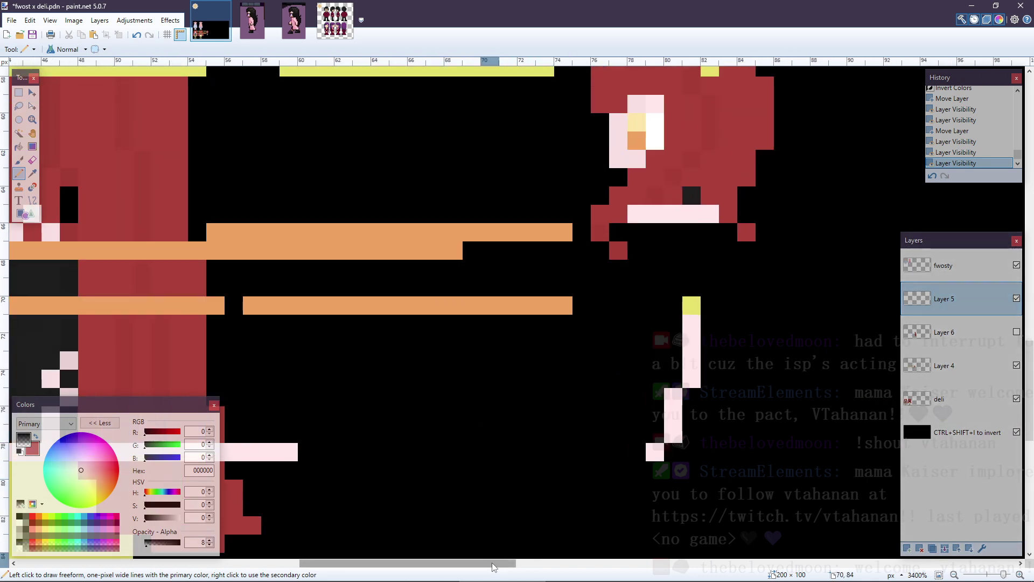
{"action": "mouse_move", "coordinate": [492, 563]}
{"action": "left_mouse_down"}
{"action": "mouse_move", "coordinate": [345, 567]}
{"action": "mouse_move", "coordinate": [500, 568]}
{"action": "left_mouse_up"}
{"action": "scroll", "coordinate": [535, 415], "scroll_direction": "down", "scroll_amount": 3}
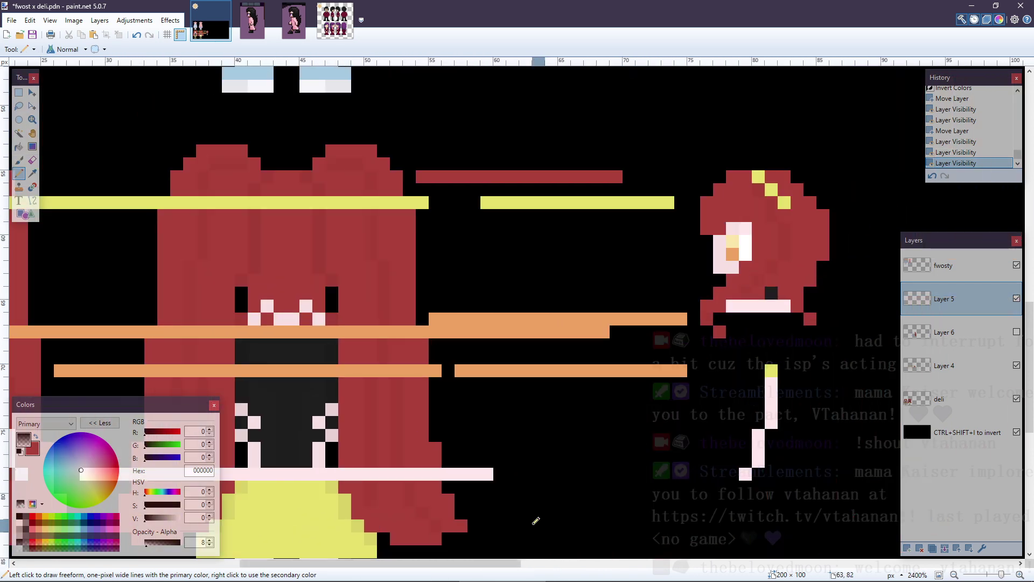
{"action": "scroll", "coordinate": [535, 416], "scroll_direction": "down", "scroll_amount": 2}
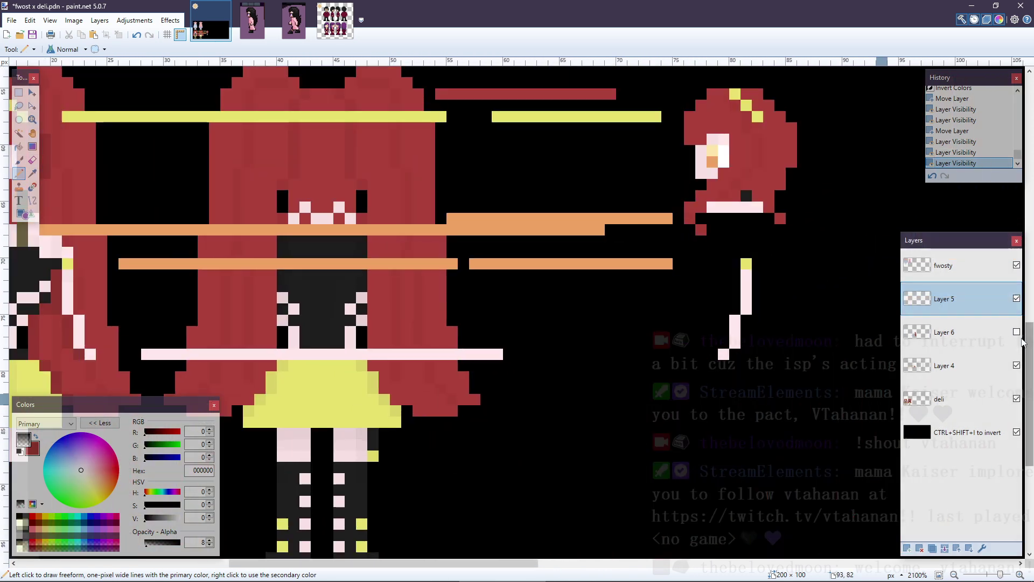
{"action": "left_click", "coordinate": [1016, 332]}
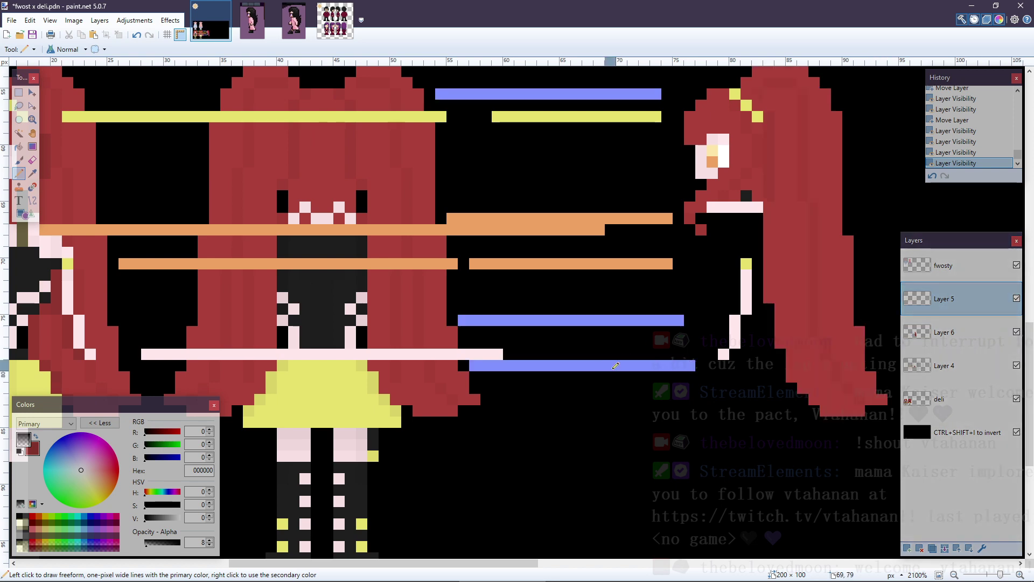
- Reset the colours to opaque black and white, and erase the lower orange guide line and the pink guide line on Layer 5
{"action": "key", "text": "e"}
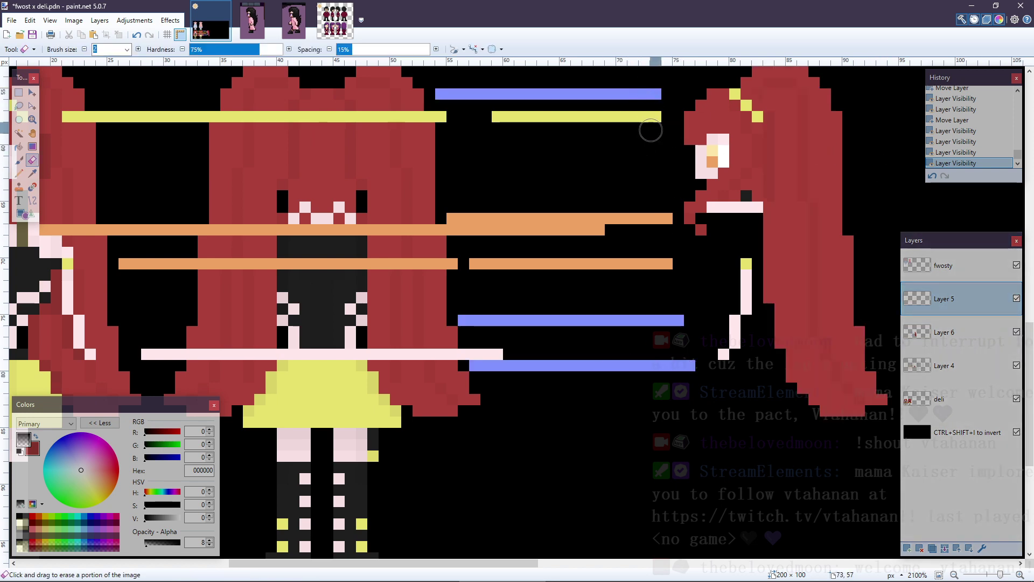
{"action": "left_click_drag", "start_coordinate": [666, 248], "coordinate": [683, 362]}
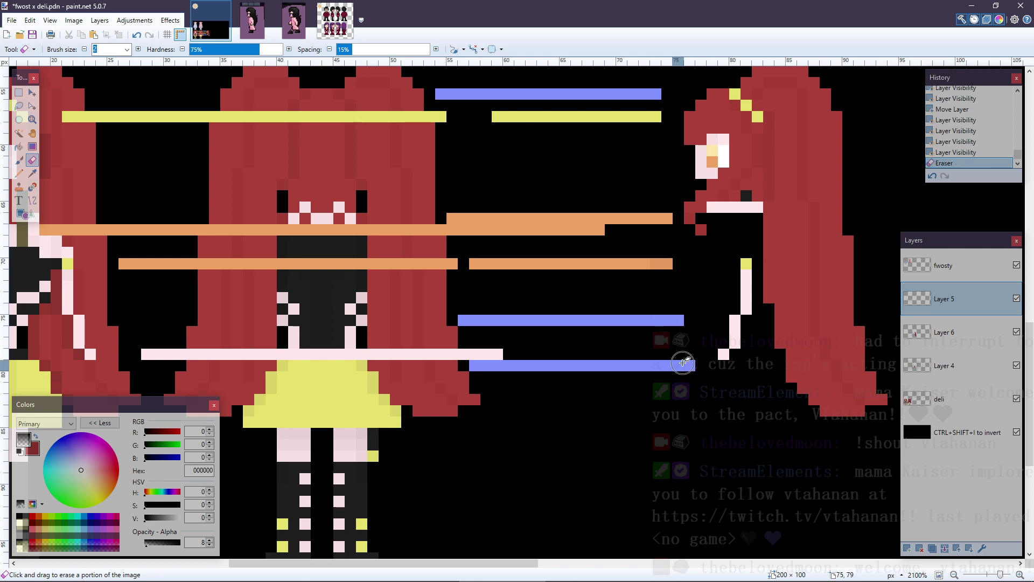
{"action": "left_click", "coordinate": [1016, 299]}
{"action": "left_click", "coordinate": [1016, 298]}
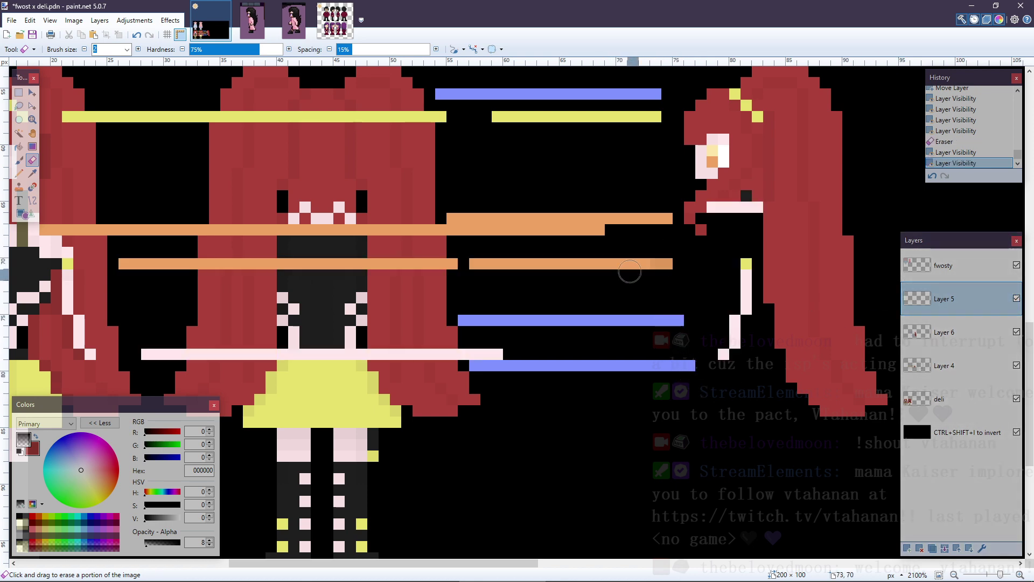
{"action": "left_click", "coordinate": [559, 273]}
{"action": "key", "text": "ctrl+z"}
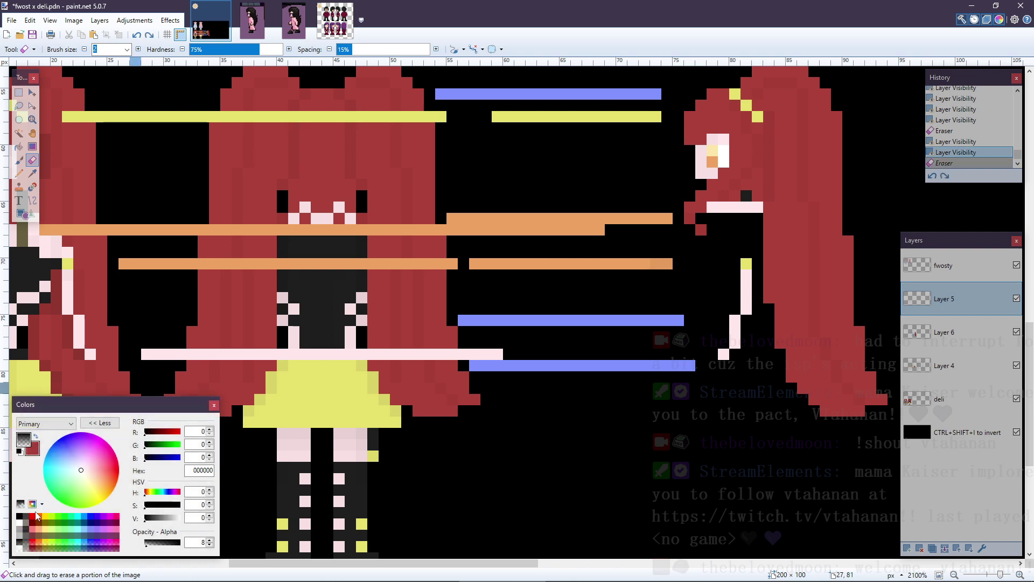
{"action": "left_click", "coordinate": [19, 451]}
{"action": "left_click_drag", "start_coordinate": [684, 265], "coordinate": [113, 265]}
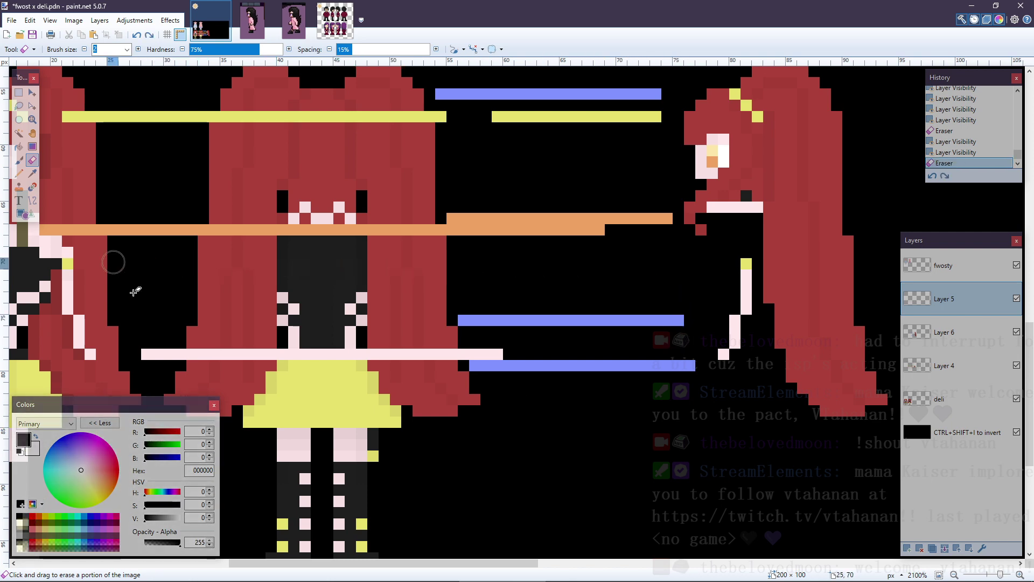
{"action": "left_click_drag", "start_coordinate": [139, 349], "coordinate": [530, 350]}
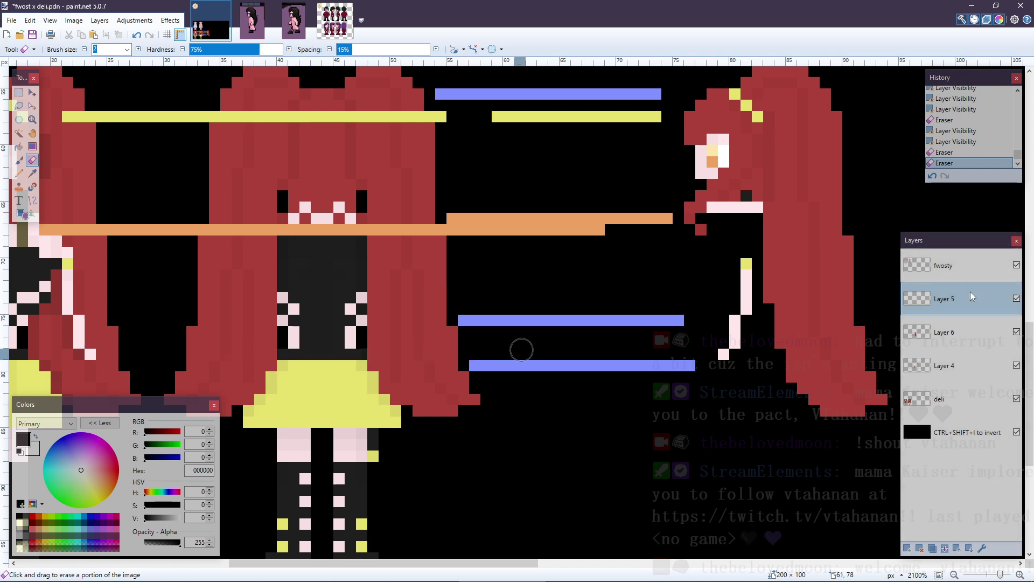
- Check Layer 5's visibility, make Layer 6 active and erase its blue guide lines between the back view and side view
{"action": "left_click", "coordinate": [1016, 297]}
{"action": "left_click", "coordinate": [1016, 298]}
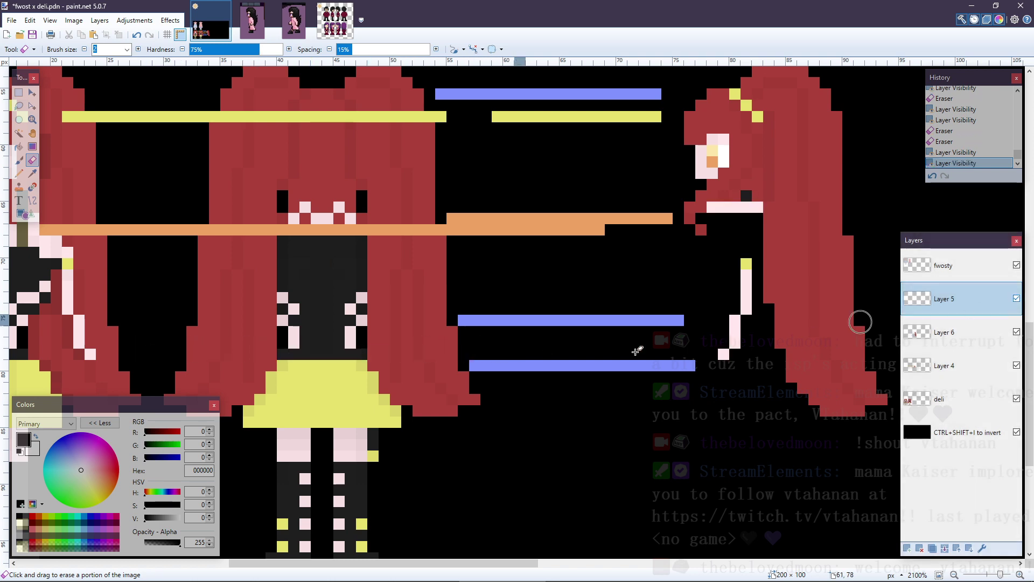
{"action": "left_click", "coordinate": [1016, 332]}
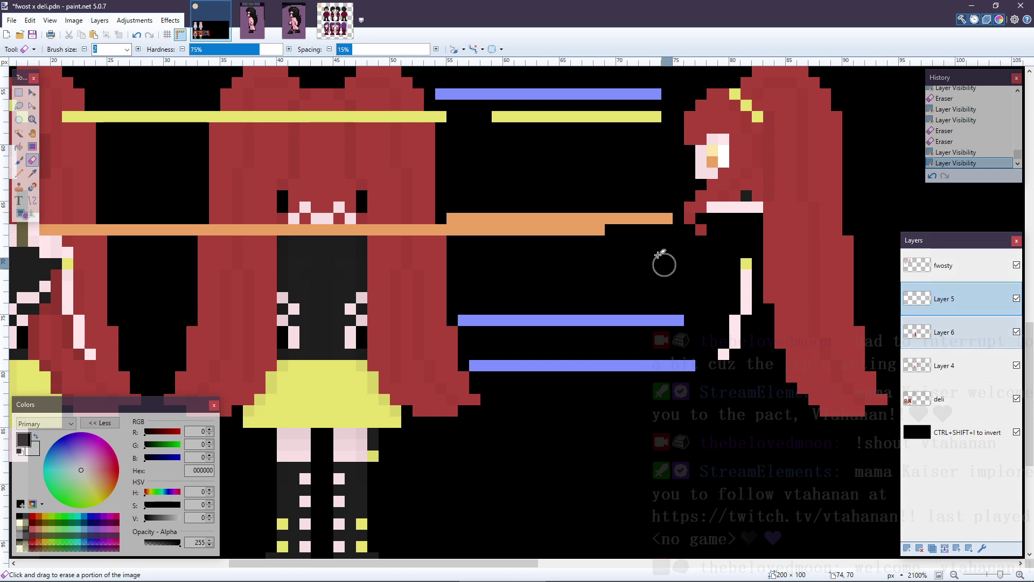
{"action": "mouse_move", "coordinate": [690, 365]}
{"action": "left_mouse_down"}
{"action": "mouse_move", "coordinate": [443, 360]}
{"action": "mouse_move", "coordinate": [441, 335]}
{"action": "mouse_move", "coordinate": [481, 316]}
{"action": "mouse_move", "coordinate": [664, 318]}
{"action": "left_mouse_up"}
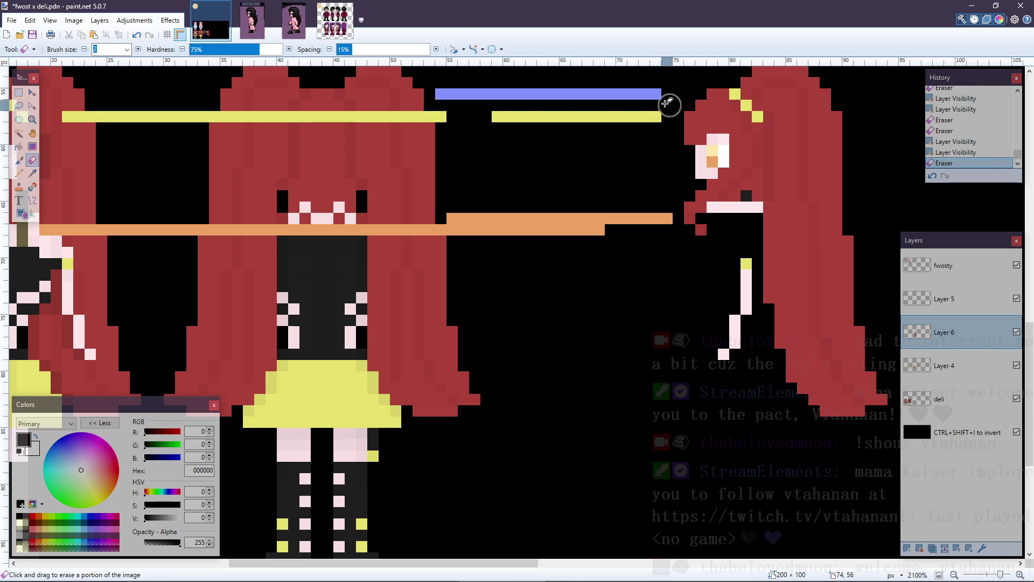
{"action": "left_click_drag", "start_coordinate": [669, 95], "coordinate": [426, 94]}
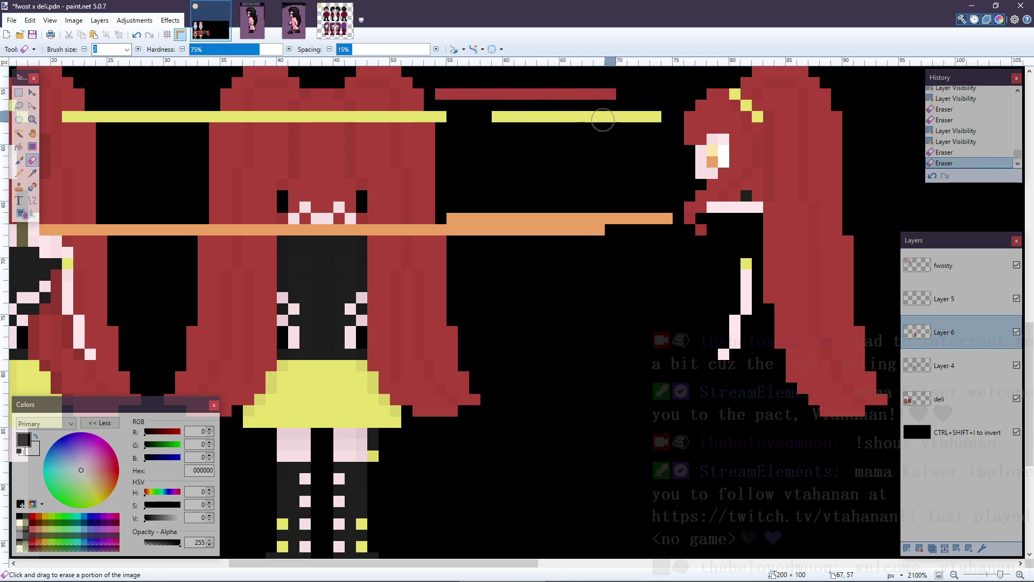
- Make Layer 4 active and erase its red, yellow and orange guide lines across the back view and the gap beside it
{"action": "left_click", "coordinate": [1016, 332]}
{"action": "left_click", "coordinate": [1016, 332]}
{"action": "left_click", "coordinate": [1019, 357]}
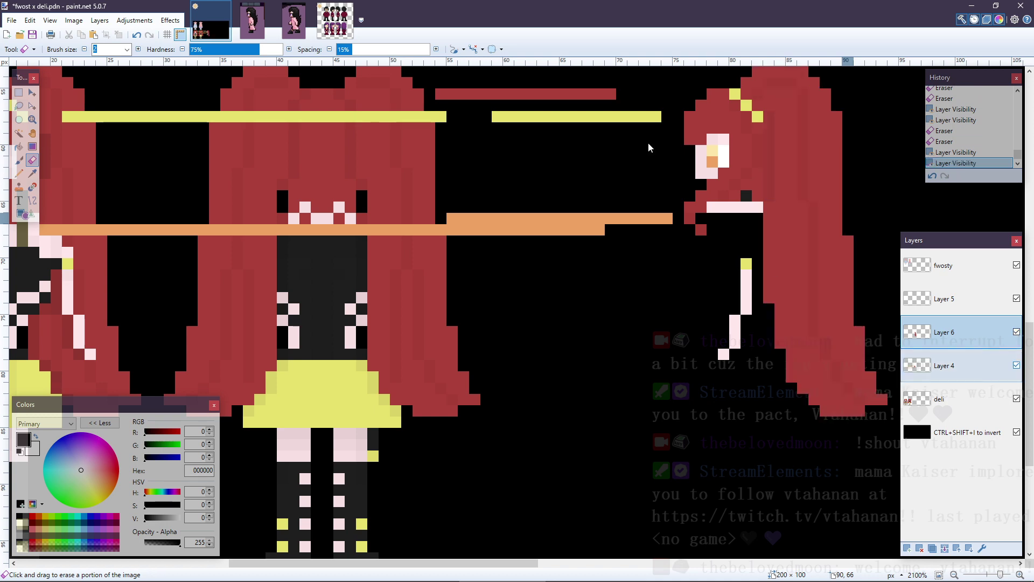
{"action": "left_click_drag", "start_coordinate": [652, 96], "coordinate": [410, 102]}
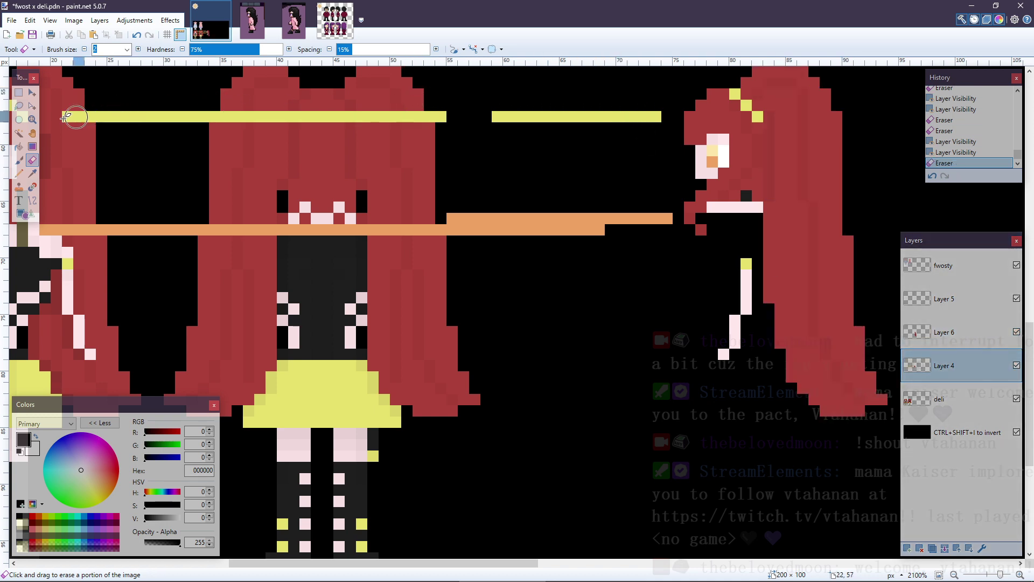
{"action": "mouse_move", "coordinate": [64, 115]}
{"action": "left_mouse_down"}
{"action": "mouse_move", "coordinate": [461, 142]}
{"action": "mouse_move", "coordinate": [261, 138]}
{"action": "mouse_move", "coordinate": [316, 120]}
{"action": "mouse_move", "coordinate": [253, 120]}
{"action": "mouse_move", "coordinate": [563, 131]}
{"action": "mouse_move", "coordinate": [661, 112]}
{"action": "mouse_move", "coordinate": [528, 123]}
{"action": "left_mouse_up"}
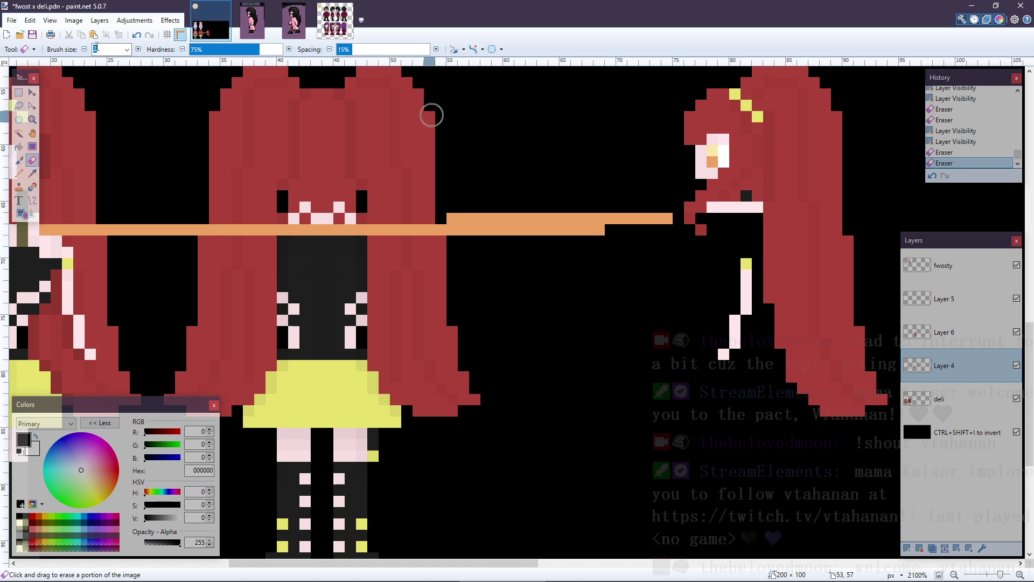
{"action": "mouse_move", "coordinate": [37, 233]}
{"action": "left_mouse_down"}
{"action": "mouse_move", "coordinate": [68, 218]}
{"action": "mouse_move", "coordinate": [115, 215]}
{"action": "mouse_move", "coordinate": [131, 220]}
{"action": "mouse_move", "coordinate": [70, 229]}
{"action": "mouse_move", "coordinate": [229, 220]}
{"action": "mouse_move", "coordinate": [381, 235]}
{"action": "mouse_move", "coordinate": [637, 233]}
{"action": "mouse_move", "coordinate": [665, 218]}
{"action": "mouse_move", "coordinate": [459, 231]}
{"action": "left_mouse_up"}
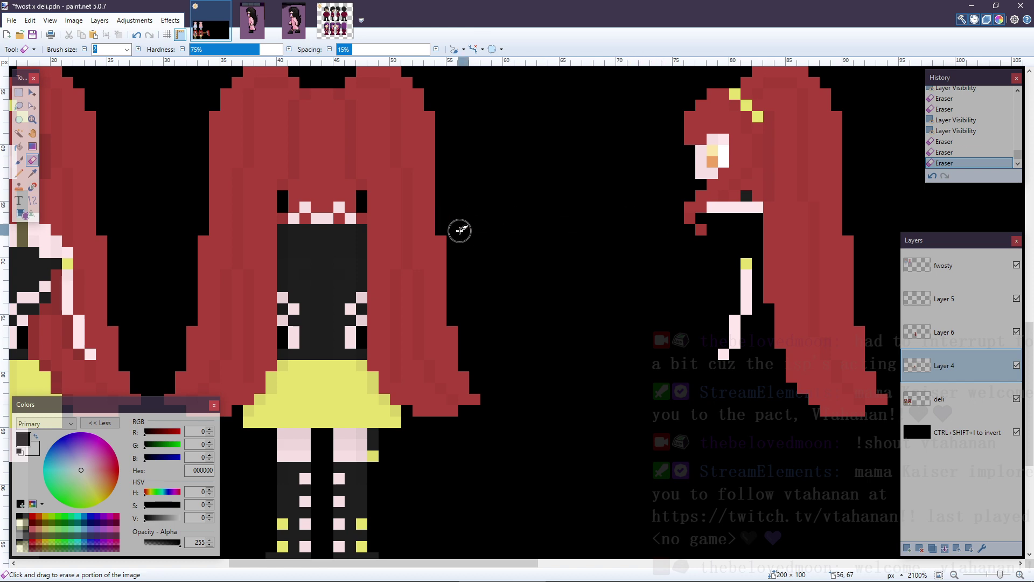
- Make Layer 5 active and hide Layer 6 and Layer 4 to isolate the side view's shoulder and arm
{"action": "scroll", "coordinate": [528, 363], "scroll_direction": "down", "scroll_amount": 3}
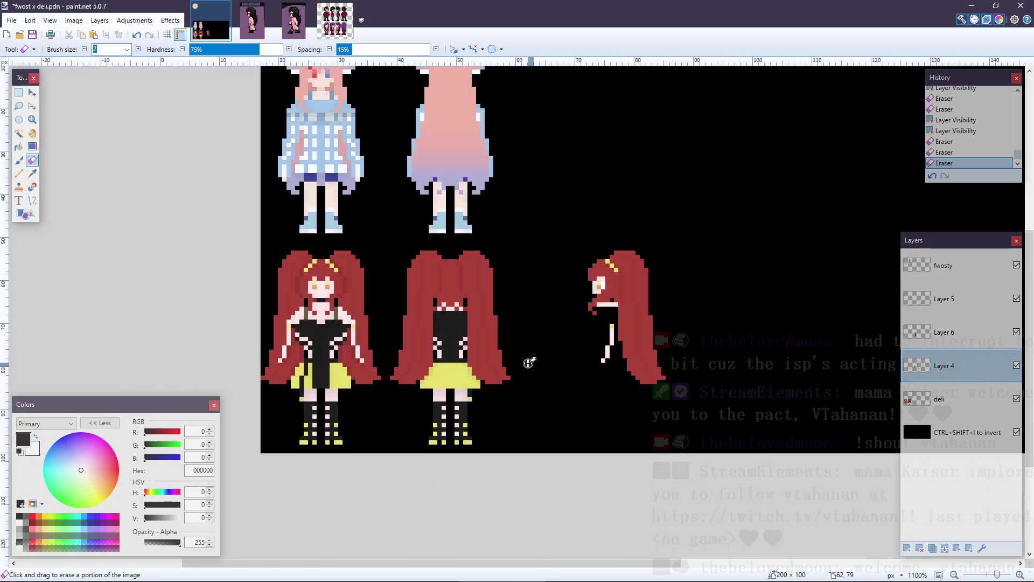
{"action": "scroll", "coordinate": [528, 363], "scroll_direction": "up", "scroll_amount": 2}
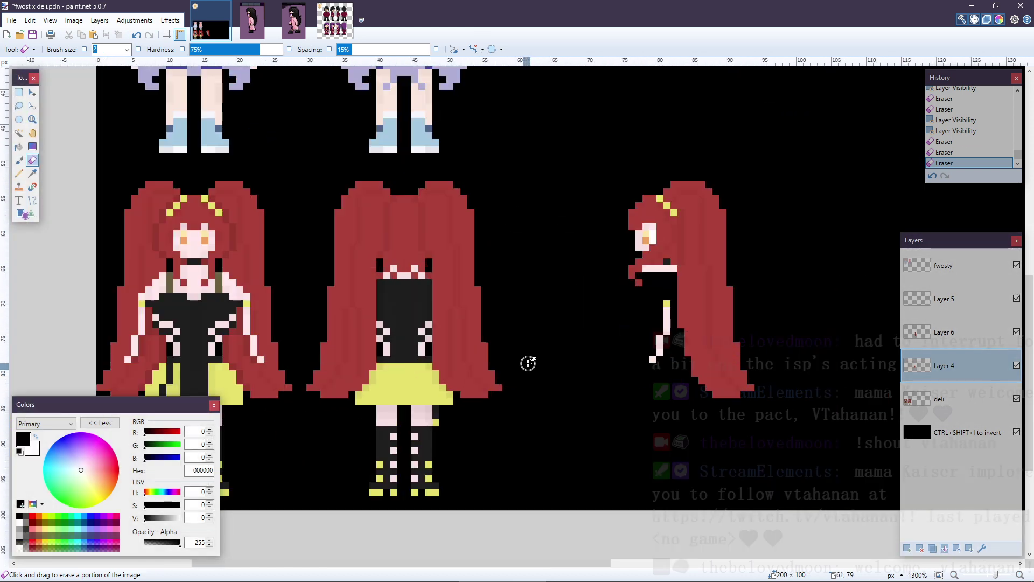
{"action": "left_click", "coordinate": [1016, 332]}
{"action": "left_click", "coordinate": [1016, 332]}
{"action": "left_click", "coordinate": [959, 298]}
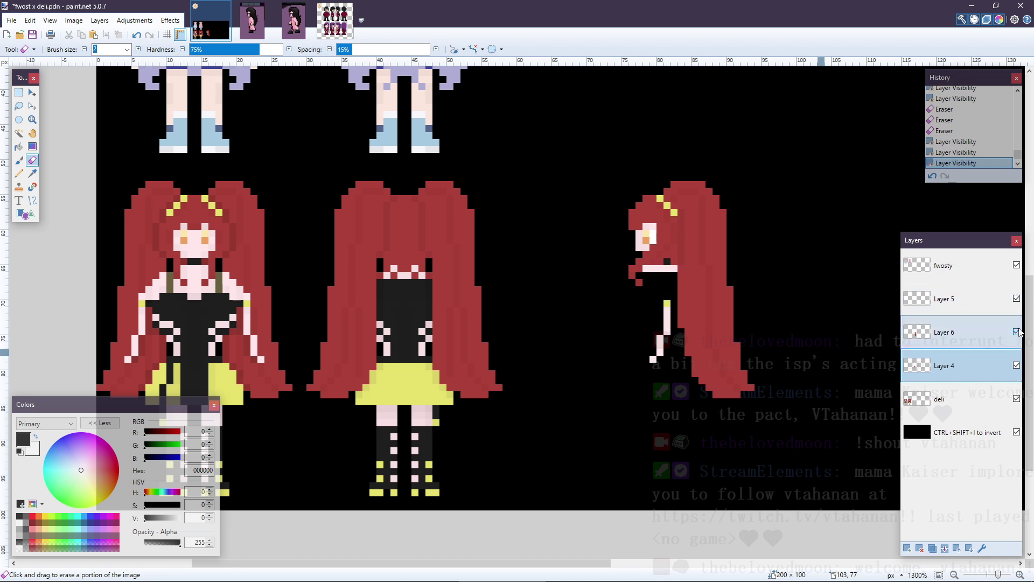
{"action": "left_click", "coordinate": [1016, 332]}
{"action": "scroll", "coordinate": [694, 360], "scroll_direction": "up", "scroll_amount": 2}
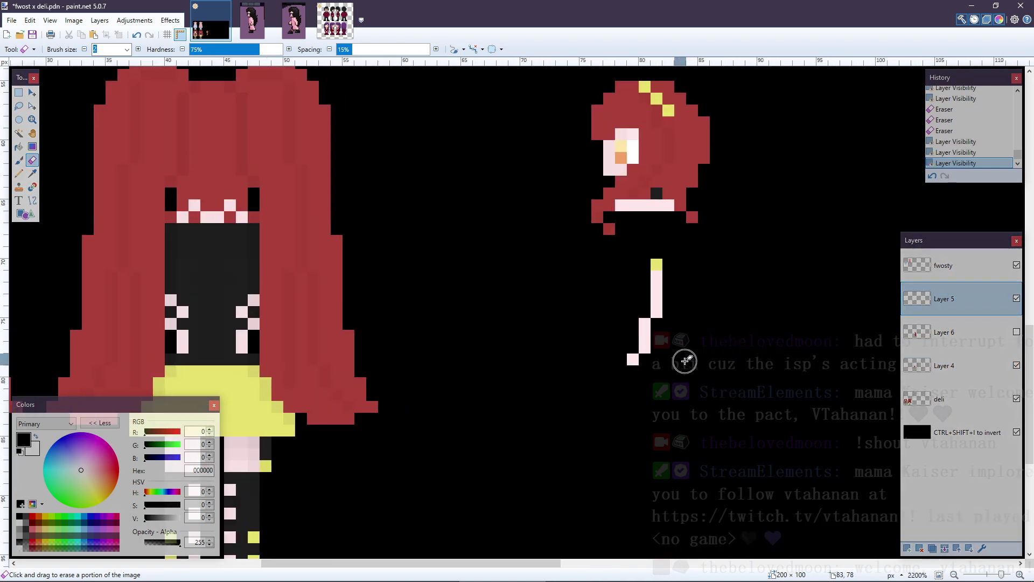
{"action": "scroll", "coordinate": [650, 333], "scroll_direction": "down", "scroll_amount": 2}
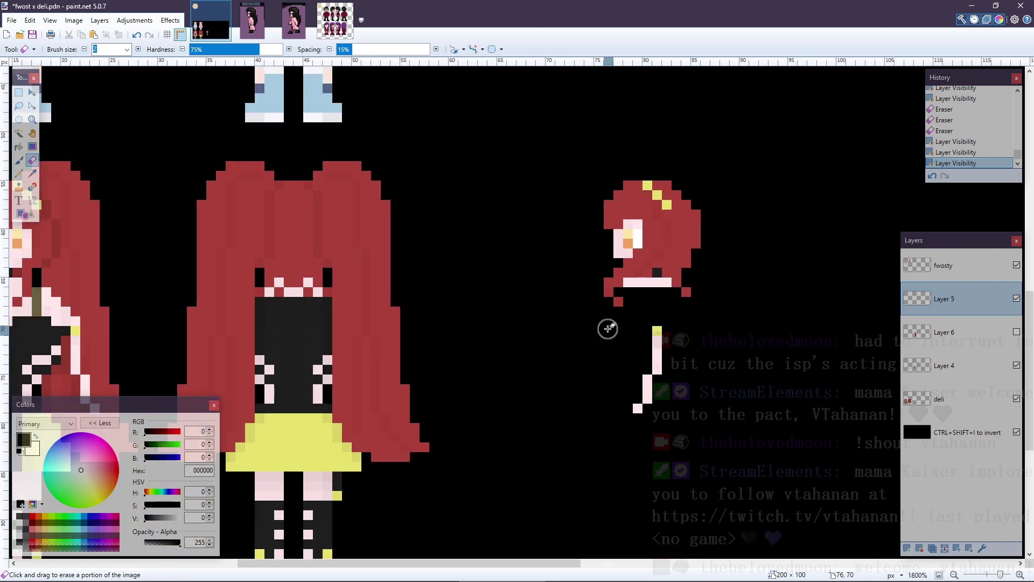
{"action": "left_click", "coordinate": [1016, 366]}
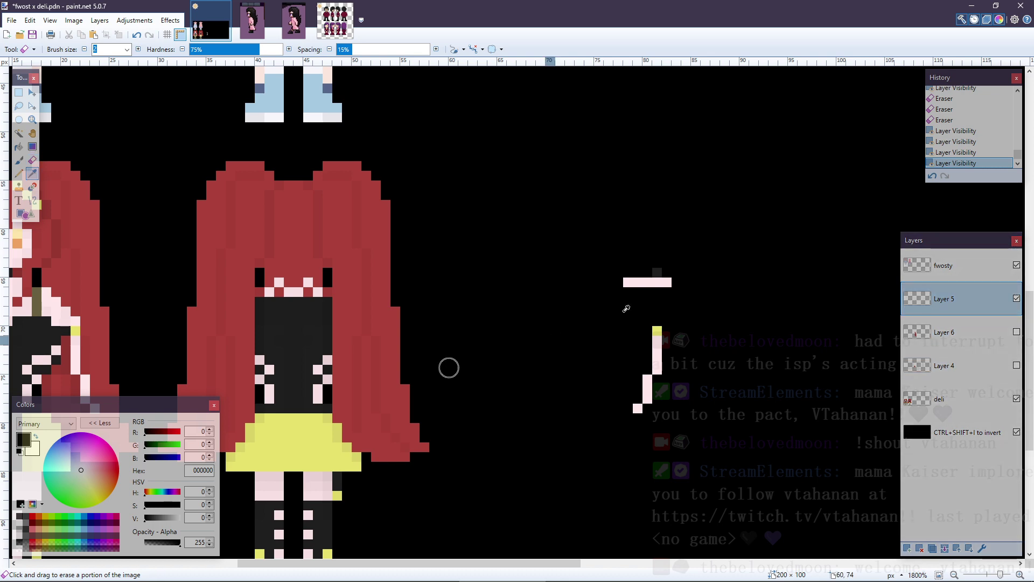
- Sample the pale skin colour FFE8EB and erase the leftmost pixel of the side view's shoulder strip on Layer 5
{"action": "key", "text": "p"}
{"action": "left_click", "coordinate": [651, 281], "text": "ctrl"}
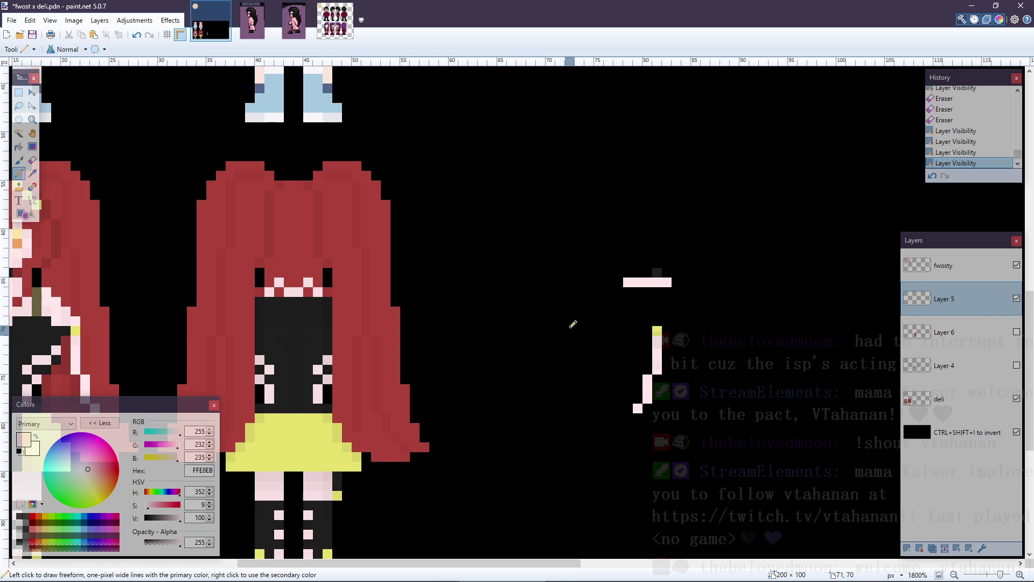
{"action": "key", "text": "e"}
{"action": "left_click", "coordinate": [619, 280]}
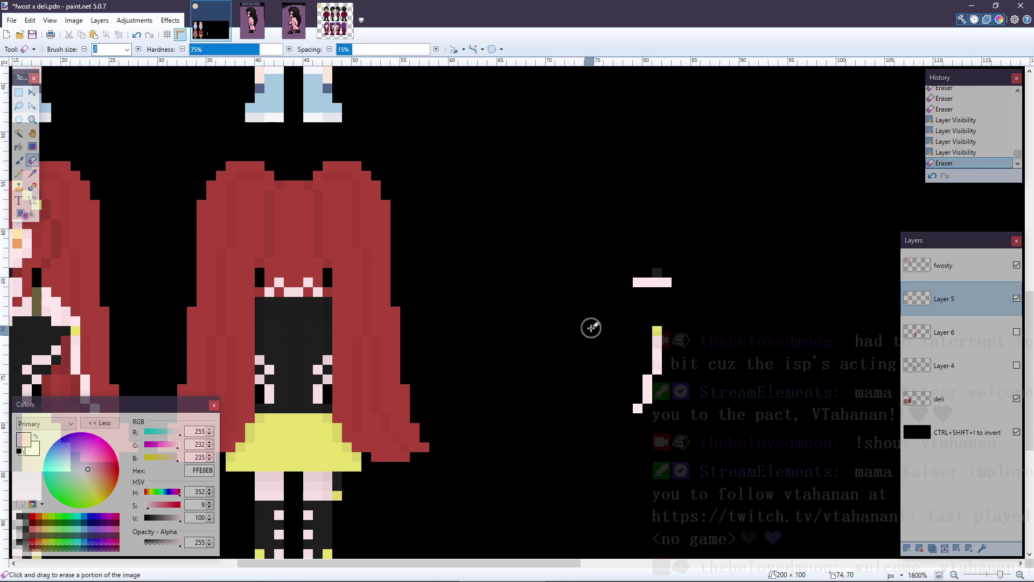
{"action": "key", "text": "p"}
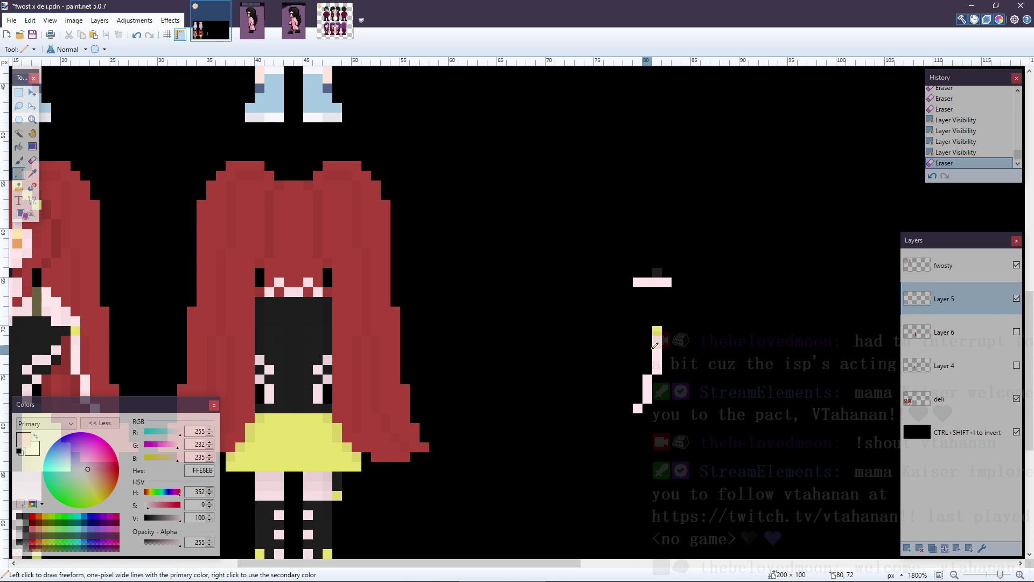
{"action": "key", "text": "m"}
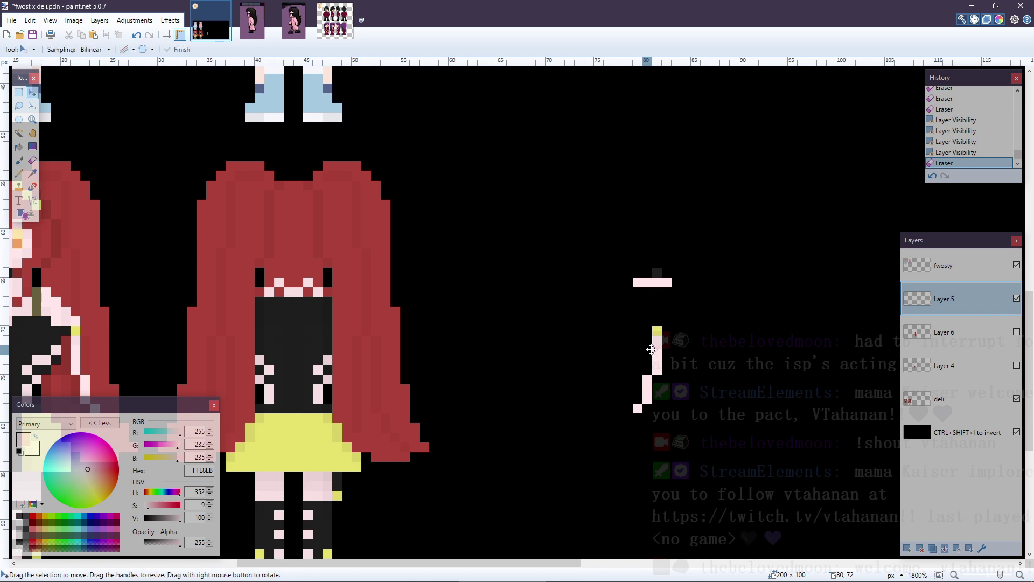
{"action": "key", "text": "ctrl+shift+n"}
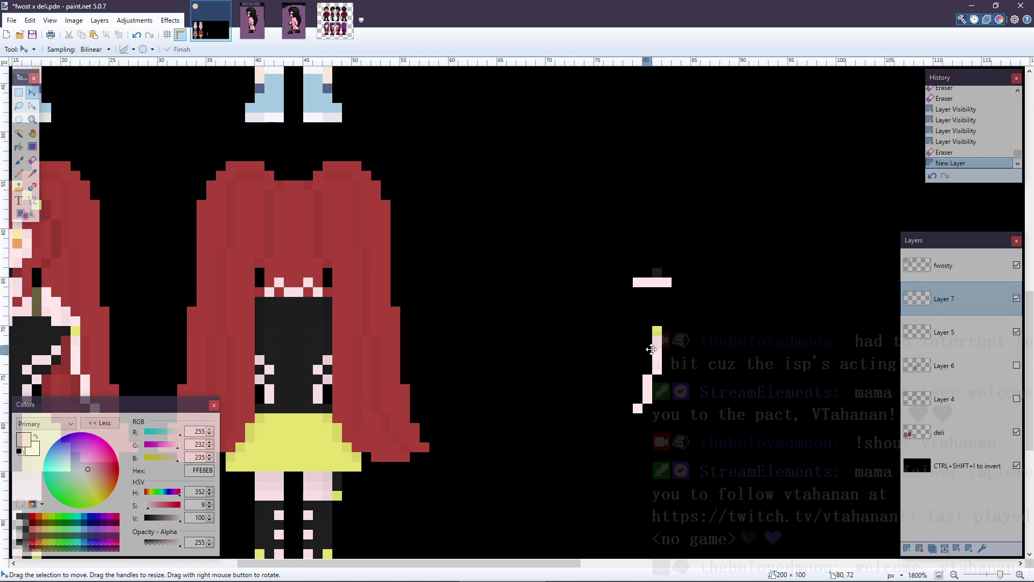
{"action": "key", "text": "ctrl+a"}
{"action": "key", "text": "Left"}
{"action": "key", "text": "Left"}
{"action": "key", "text": "Left"}
{"action": "key", "text": "Left"}
{"action": "key", "text": "Left"}
{"action": "key", "text": "Left"}
{"action": "key", "text": "Left"}
{"action": "key", "text": "Left"}
{"action": "key", "text": "Left"}
{"action": "key", "text": "Left"}
{"action": "key", "text": "Left"}
{"action": "key", "text": "Left"}
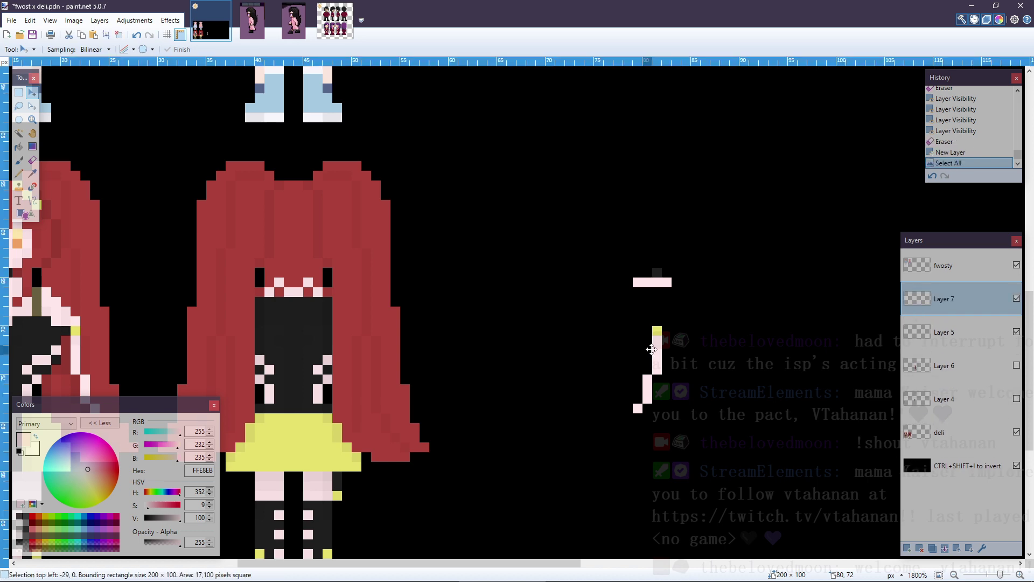
{"action": "key", "text": "ctrl+d"}
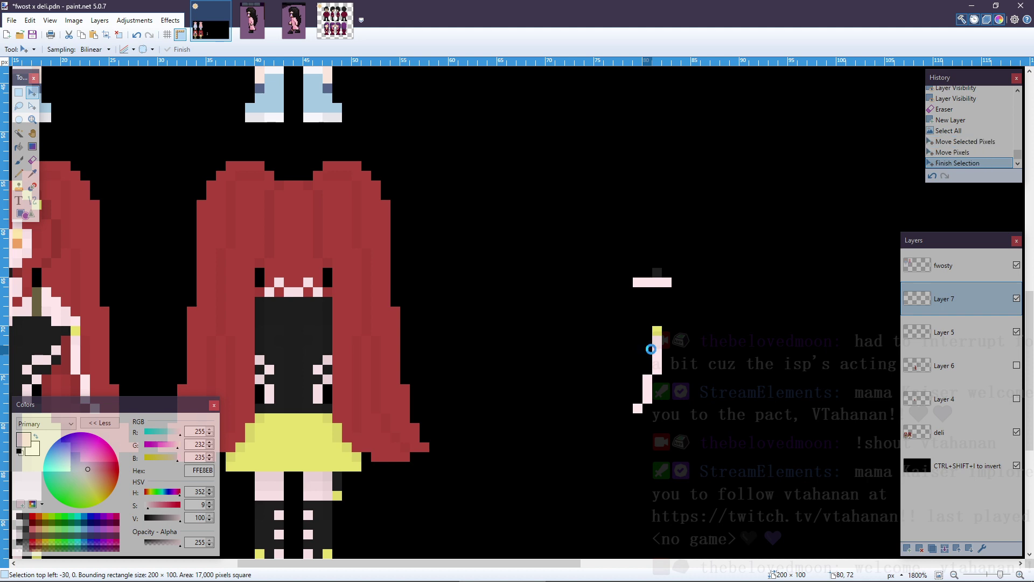
{"action": "key", "text": "ctrl+a"}
{"action": "key", "text": "Left"}
{"action": "key", "text": "ctrl+d"}
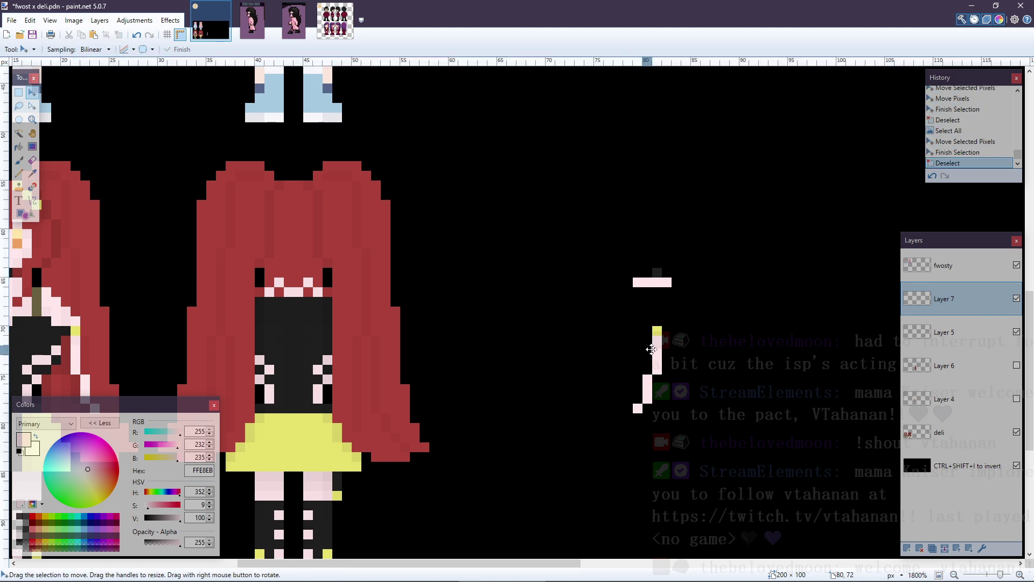
{"action": "left_click", "coordinate": [19, 92]}
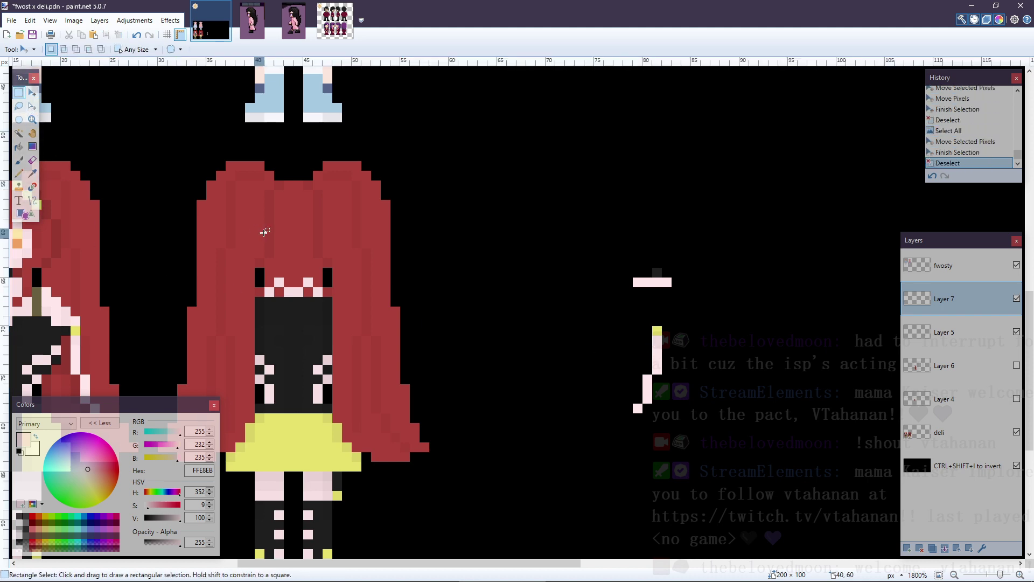
{"action": "key", "text": "m"}
{"action": "key", "text": "ctrl+a"}
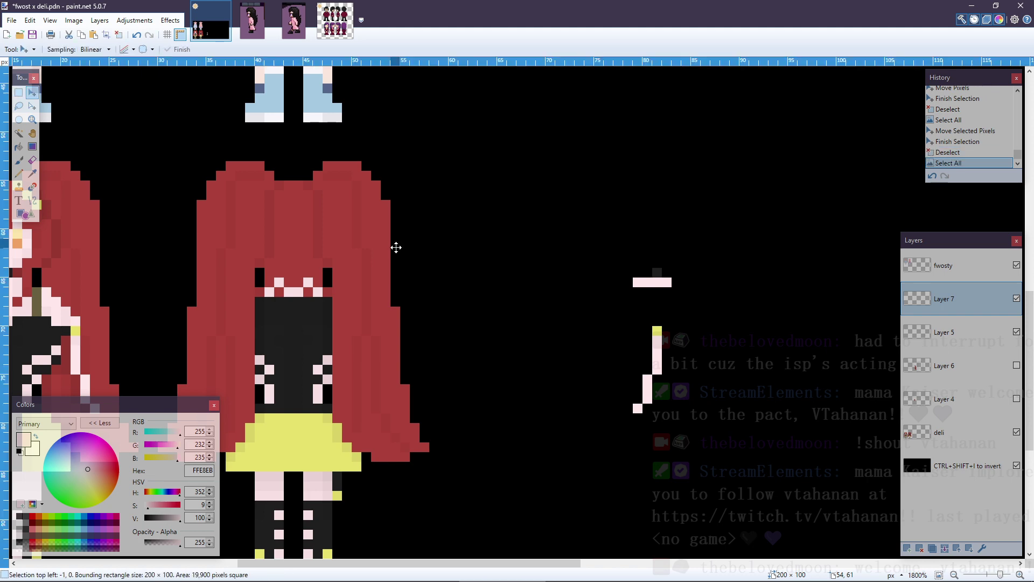
{"action": "key", "text": "Left"}
{"action": "key", "text": "Left"}
{"action": "key", "text": "Left"}
{"action": "key", "text": "Left"}
{"action": "key", "text": "Left"}
{"action": "key", "text": "Left"}
{"action": "key", "text": "Left"}
{"action": "key", "text": "Left"}
{"action": "scroll", "coordinate": [598, 340], "scroll_direction": "down", "scroll_amount": 3}
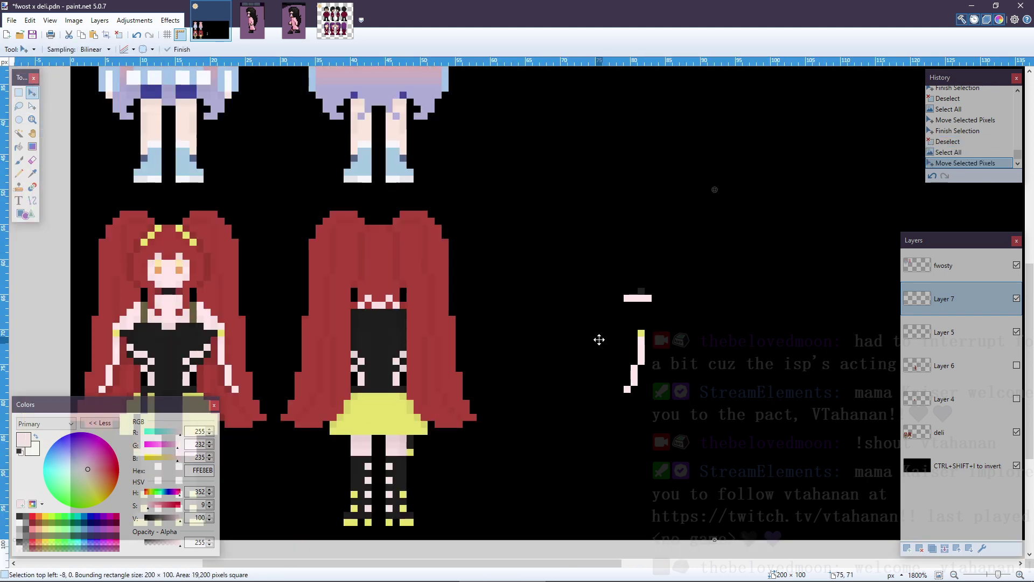
{"action": "left_click_drag", "start_coordinate": [676, 325], "coordinate": [535, 342]}
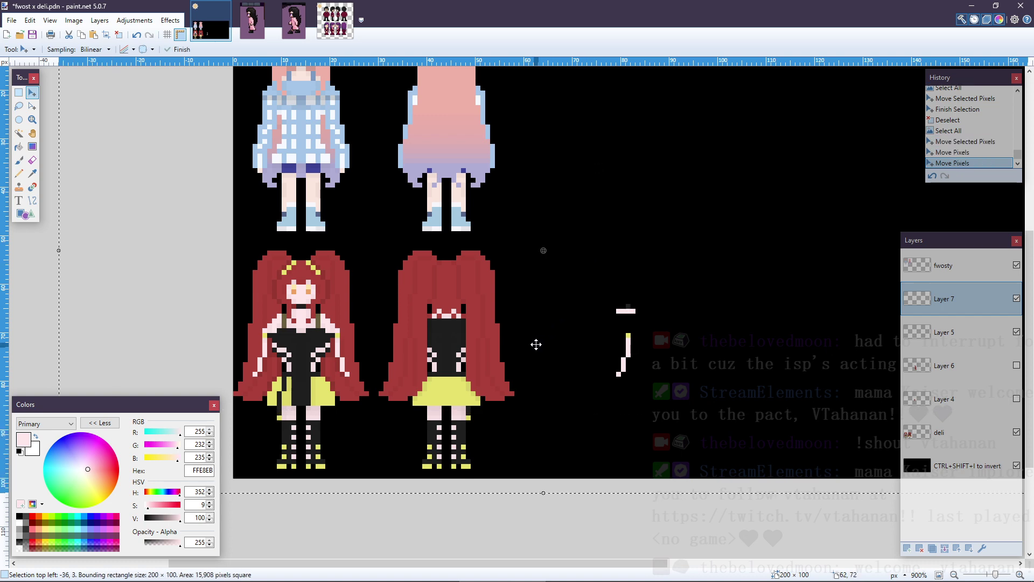
{"action": "key", "text": "ctrl+d"}
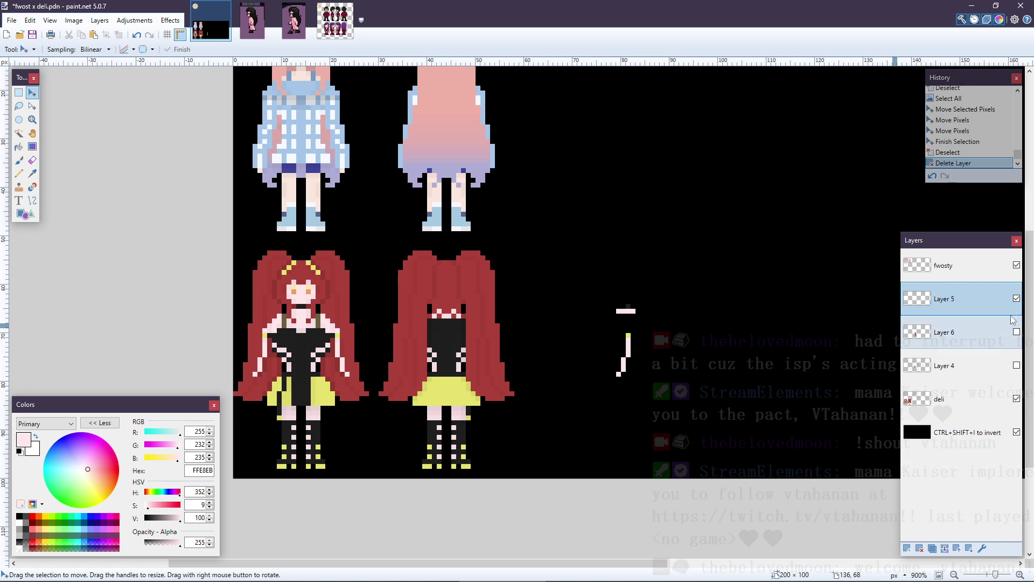
- Duplicate Layer 5 and shift the copy's shoulder and arm about 45 pixels left, onto the left side of the back view
{"action": "left_click", "coordinate": [1017, 299]}
{"action": "left_click", "coordinate": [1016, 299]}
{"action": "key", "text": "ctrl+shift+d"}
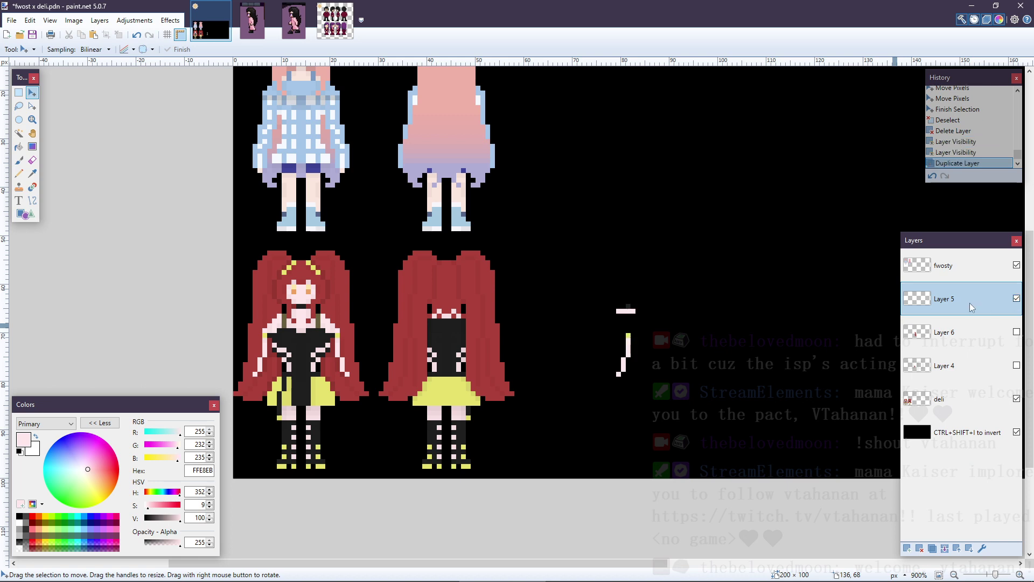
{"action": "key", "text": "ctrl+a"}
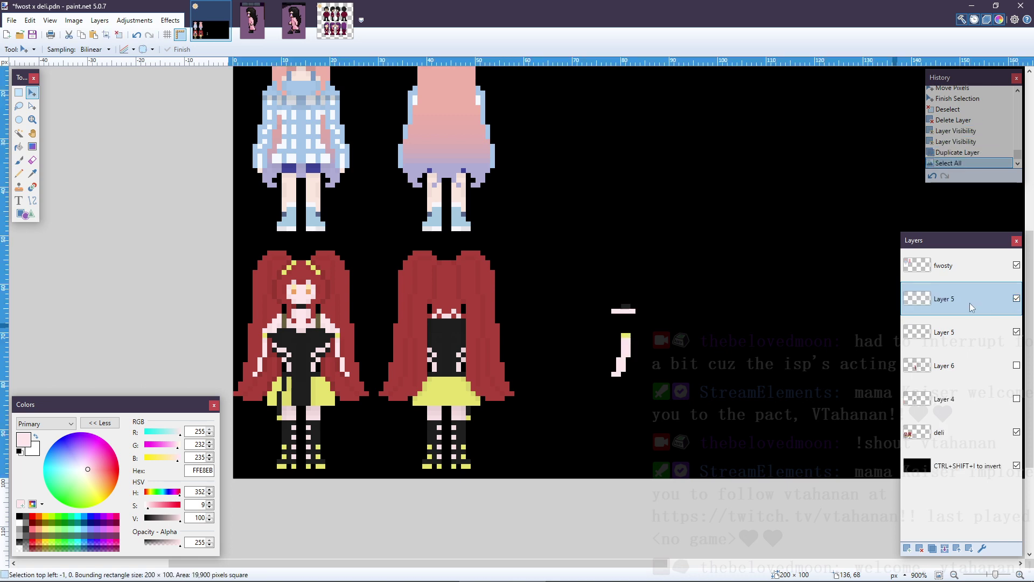
{"action": "key", "text": "Left"}
{"action": "key", "text": "Left"}
{"action": "key", "text": "Left"}
{"action": "key", "text": "Left"}
{"action": "key", "text": "Left"}
{"action": "key", "text": "Left"}
{"action": "key", "text": "Left"}
{"action": "key", "text": "Left"}
{"action": "key", "text": "Left"}
{"action": "key", "text": "Left"}
{"action": "key", "text": "Left"}
{"action": "key", "text": "Left"}
{"action": "key", "text": "Left"}
{"action": "key", "text": "Left"}
{"action": "key", "text": "Left"}
{"action": "key", "text": "Left"}
{"action": "key", "text": "Left"}
{"action": "key", "text": "Left"}
{"action": "key", "text": "Left"}
{"action": "key", "text": "Left"}
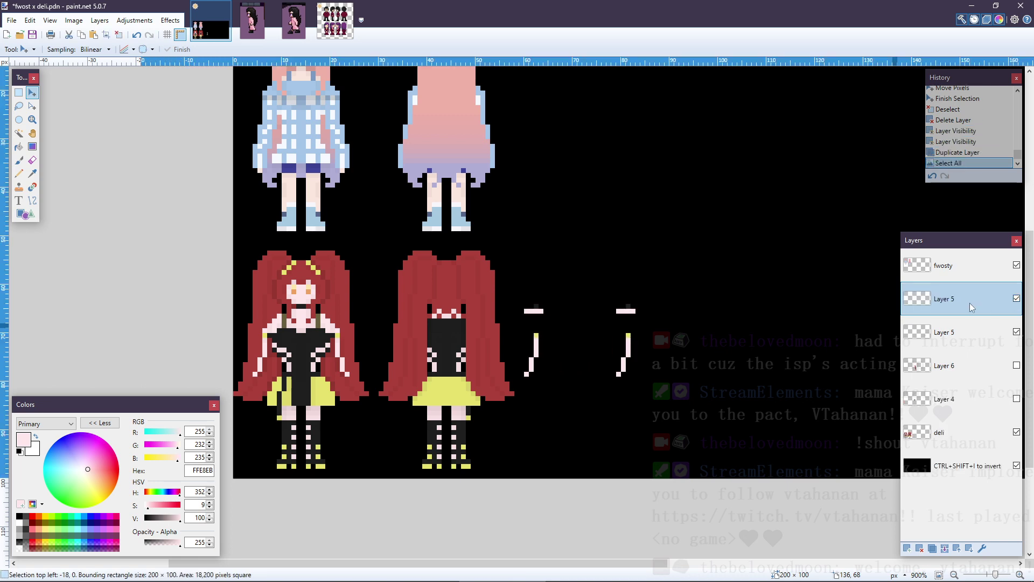
{"action": "key", "text": "Left"}
{"action": "key", "text": "Left"}
{"action": "key", "text": "Left"}
{"action": "key", "text": "Left"}
{"action": "key", "text": "Left"}
{"action": "key", "text": "Left"}
{"action": "key", "text": "Left"}
{"action": "key", "text": "Left"}
{"action": "key", "text": "Left"}
{"action": "key", "text": "Left"}
{"action": "key", "text": "Left"}
{"action": "key", "text": "Left"}
{"action": "key", "text": "Left"}
{"action": "key", "text": "Left"}
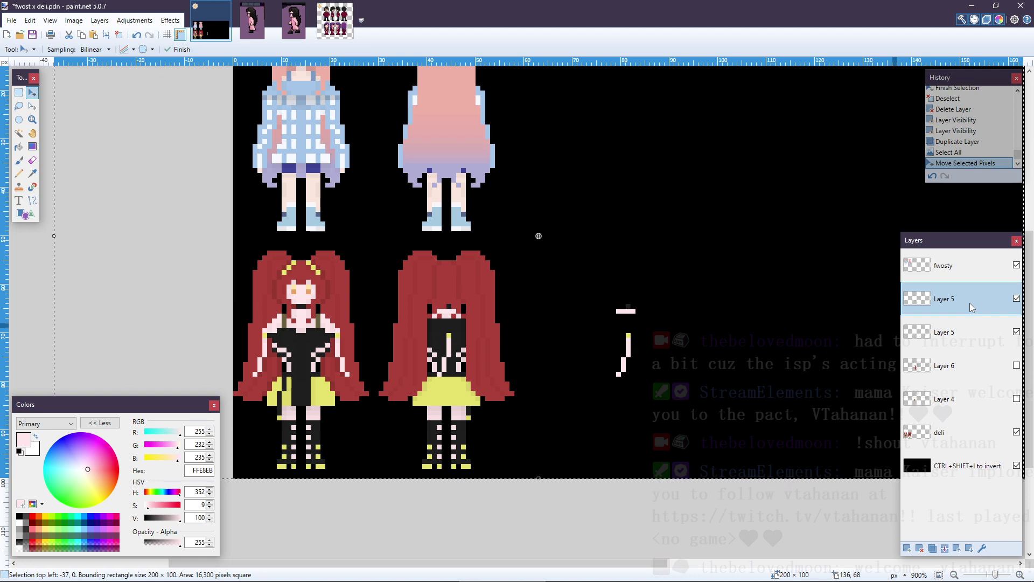
{"action": "key", "text": "Left"}
{"action": "key", "text": "Left"}
{"action": "key", "text": "Left"}
{"action": "key", "text": "Left"}
{"action": "key", "text": "Left"}
{"action": "key", "text": "Left"}
{"action": "key", "text": "Left"}
{"action": "key", "text": "Left"}
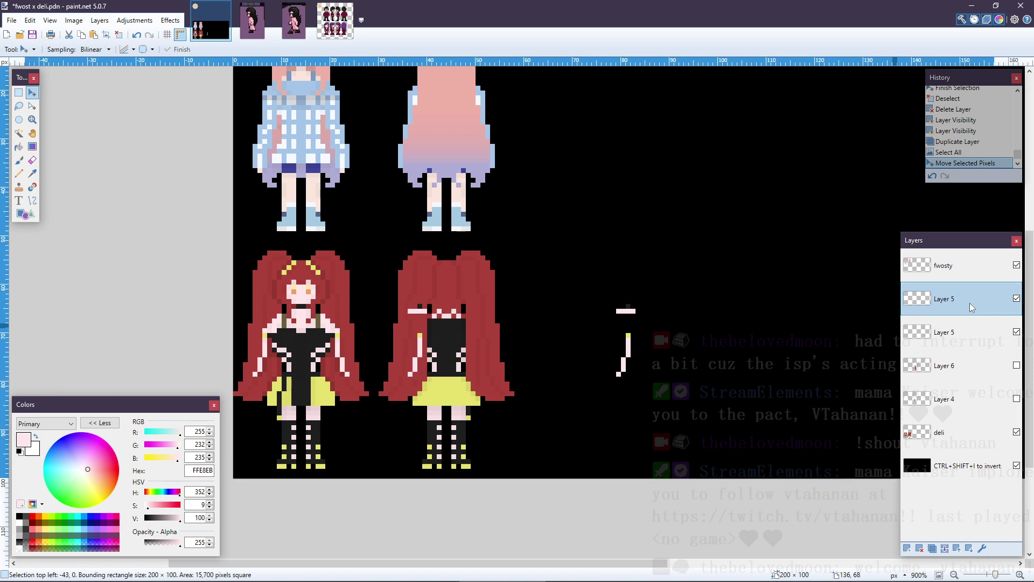
{"action": "key", "text": "ctrl+d"}
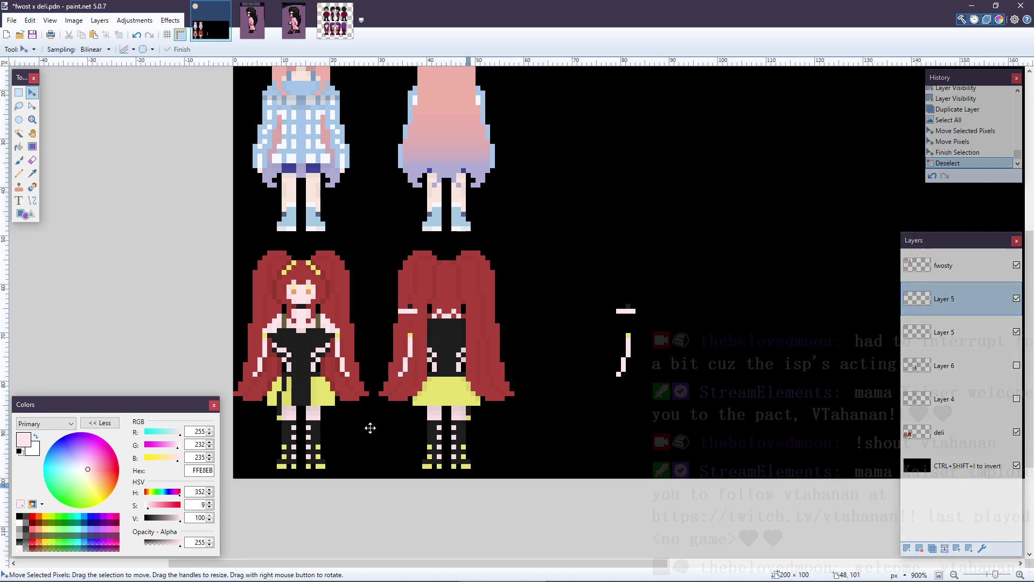
{"action": "scroll", "coordinate": [316, 377], "scroll_direction": "up", "scroll_amount": 2}
{"action": "scroll", "coordinate": [315, 377], "scroll_direction": "up", "scroll_amount": 1}
{"action": "scroll", "coordinate": [356, 373], "scroll_direction": "down", "scroll_amount": 2}
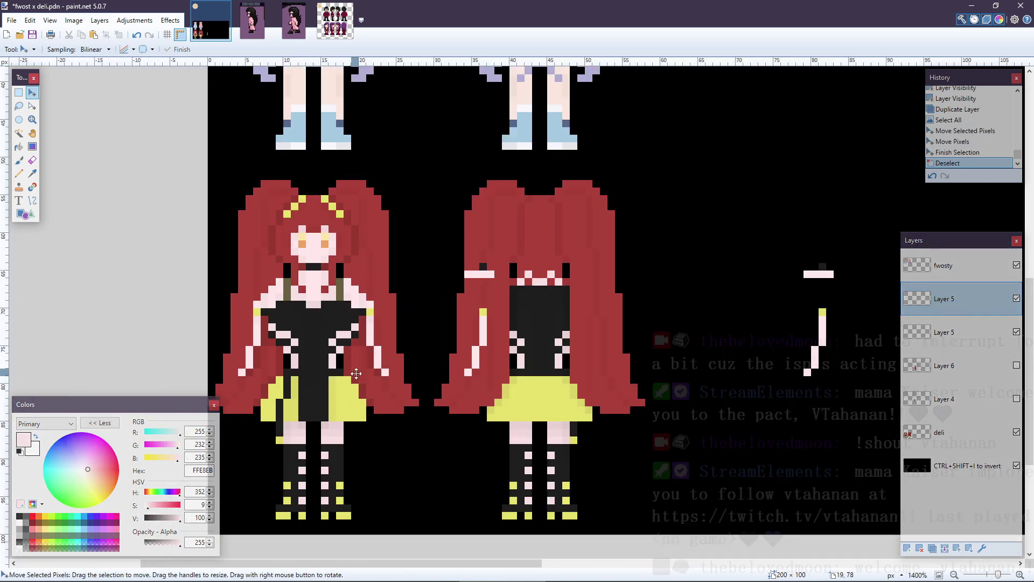
{"action": "scroll", "coordinate": [357, 369], "scroll_direction": "up", "scroll_amount": 1}
{"action": "scroll", "coordinate": [357, 369], "scroll_direction": "down", "scroll_amount": 1}
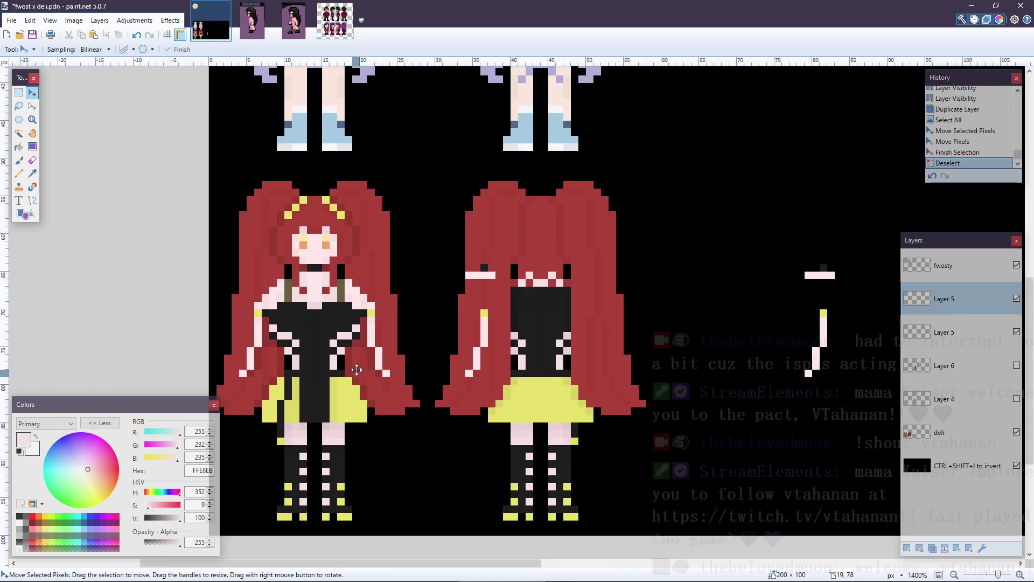
- Try pale pixels stepping down and outward from the left end of the shoulder strip on the copied Layer 5
{"action": "scroll", "coordinate": [357, 369], "scroll_direction": "up", "scroll_amount": 2}
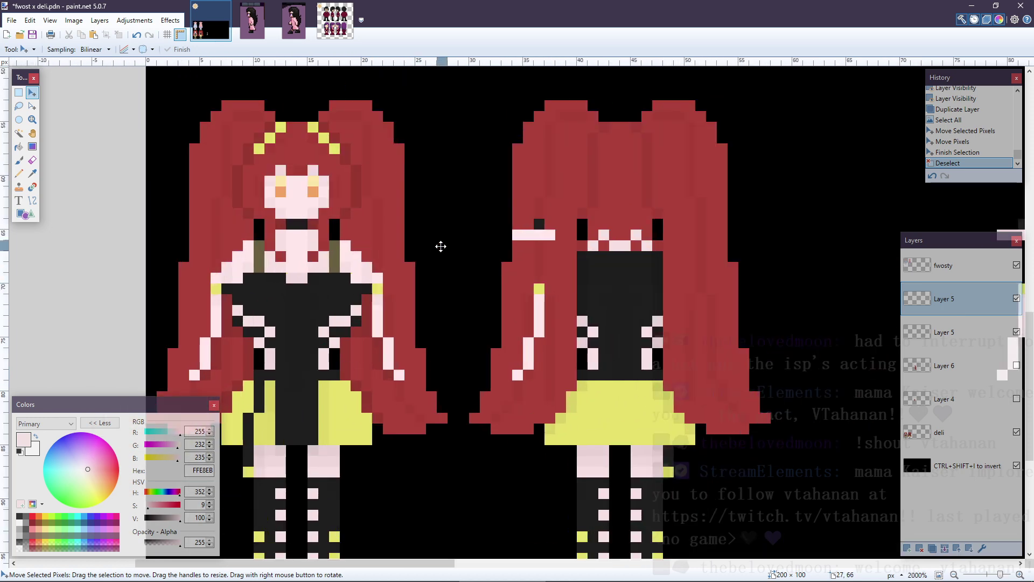
{"action": "key", "text": "p"}
{"action": "left_click", "coordinate": [507, 245]}
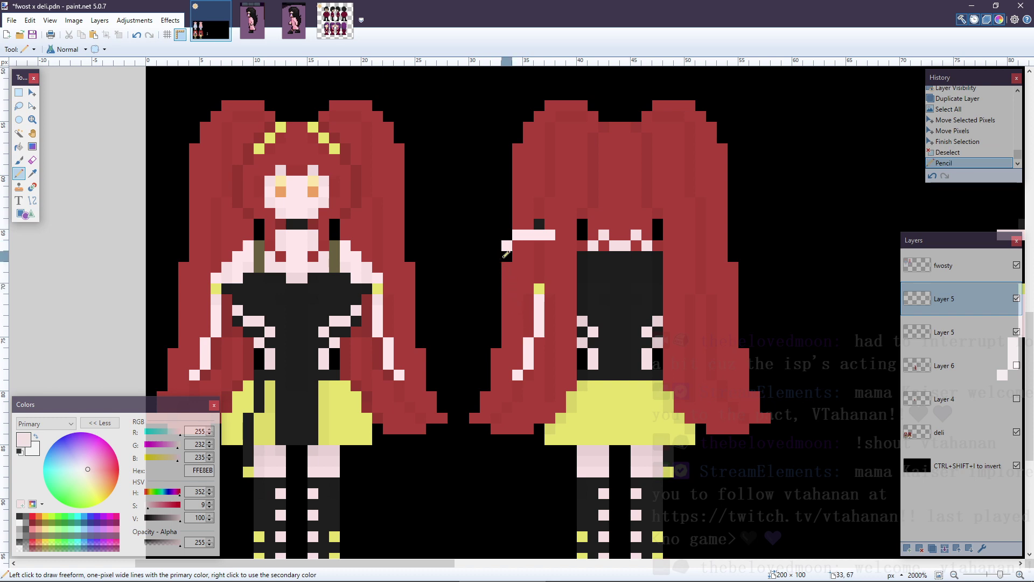
{"action": "left_click_drag", "start_coordinate": [506, 255], "coordinate": [507, 270]}
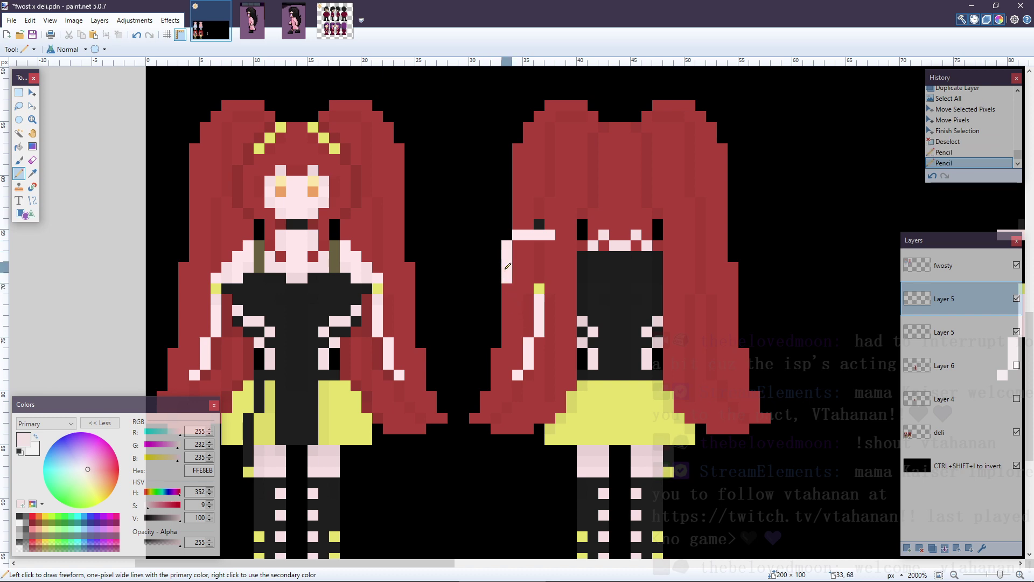
{"action": "key", "text": "ctrl+z"}
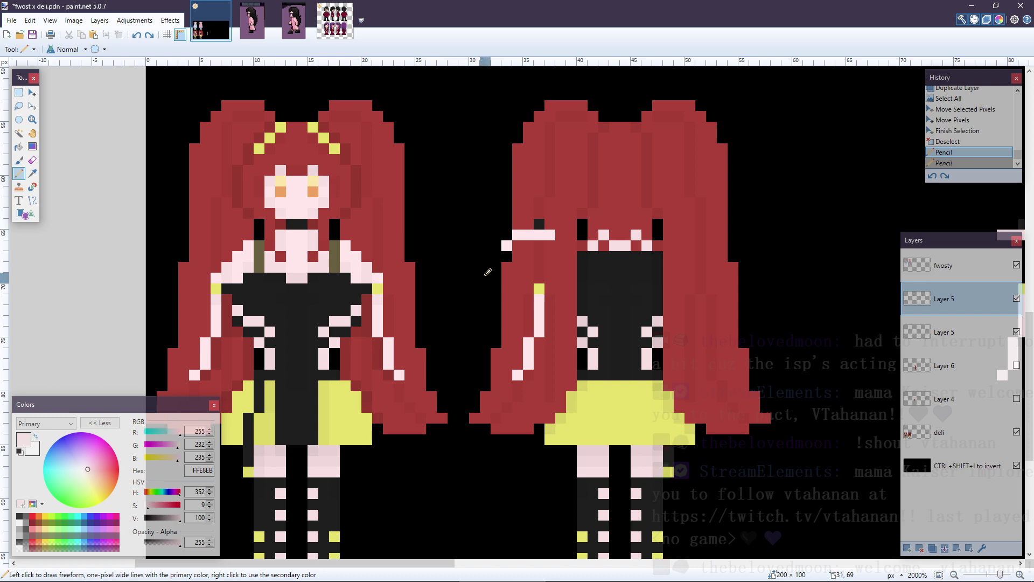
{"action": "left_click", "coordinate": [485, 276]}
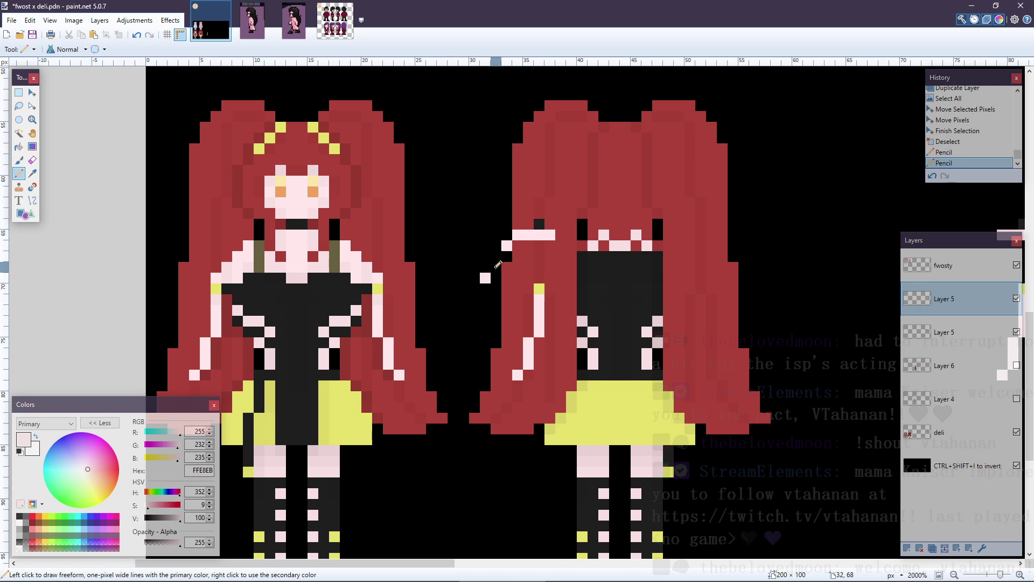
{"action": "mouse_move", "coordinate": [497, 266]}
{"action": "left_mouse_down"}
{"action": "mouse_move", "coordinate": [503, 251]}
{"action": "mouse_move", "coordinate": [503, 278]}
{"action": "left_mouse_up"}
{"action": "key", "text": "ctrl+z"}
{"action": "key", "text": "ctrl+z"}
{"action": "left_click", "coordinate": [508, 261]}
{"action": "key", "text": "ctrl+z"}
{"action": "key", "text": "ctrl+z"}
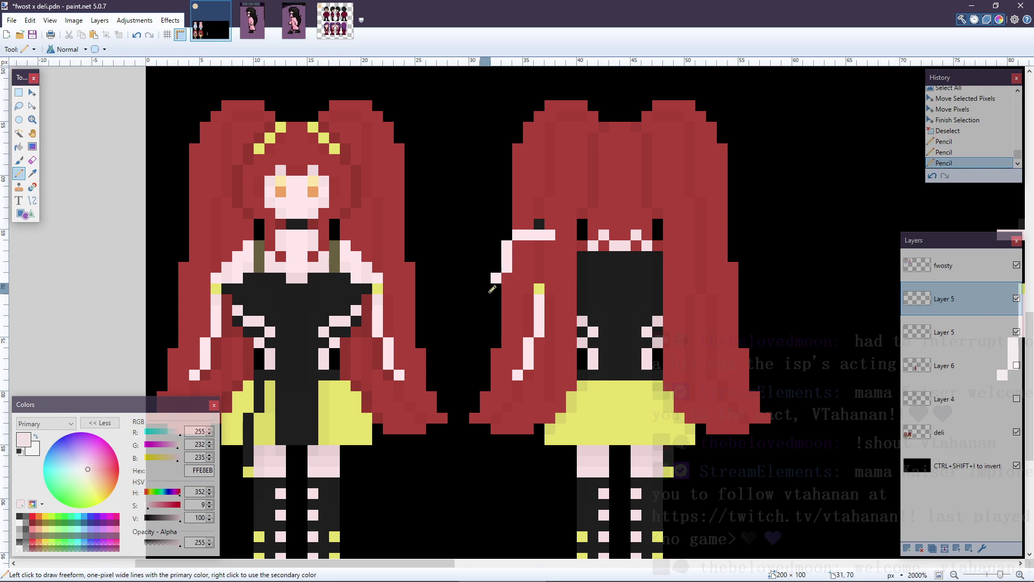
- Continue the trial outline downward along the hair's left edge and thicken its outward bulge to two pixels wide
{"action": "left_click", "coordinate": [496, 288]}
{"action": "left_click", "coordinate": [506, 299]}
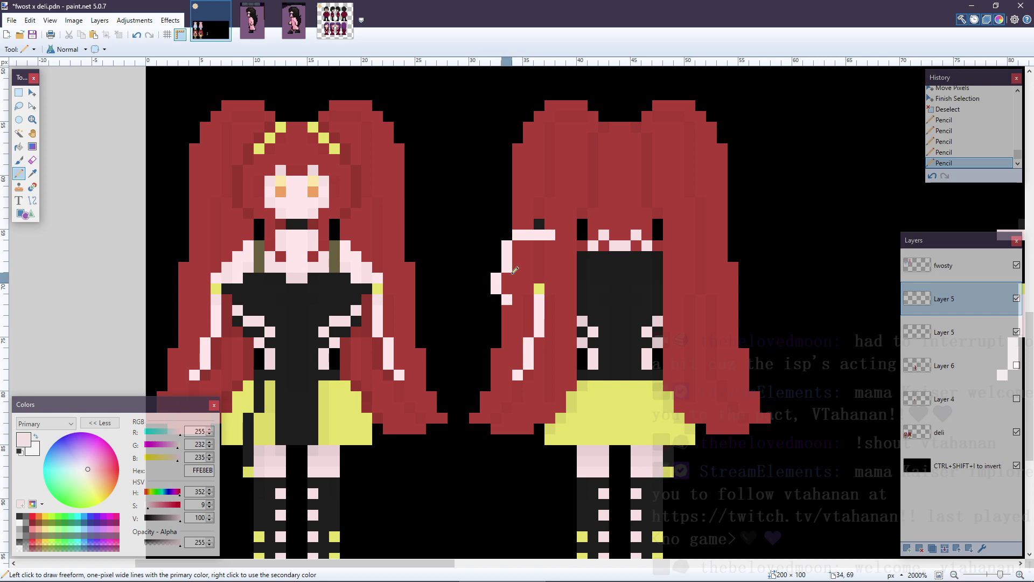
{"action": "left_click", "coordinate": [496, 299]}
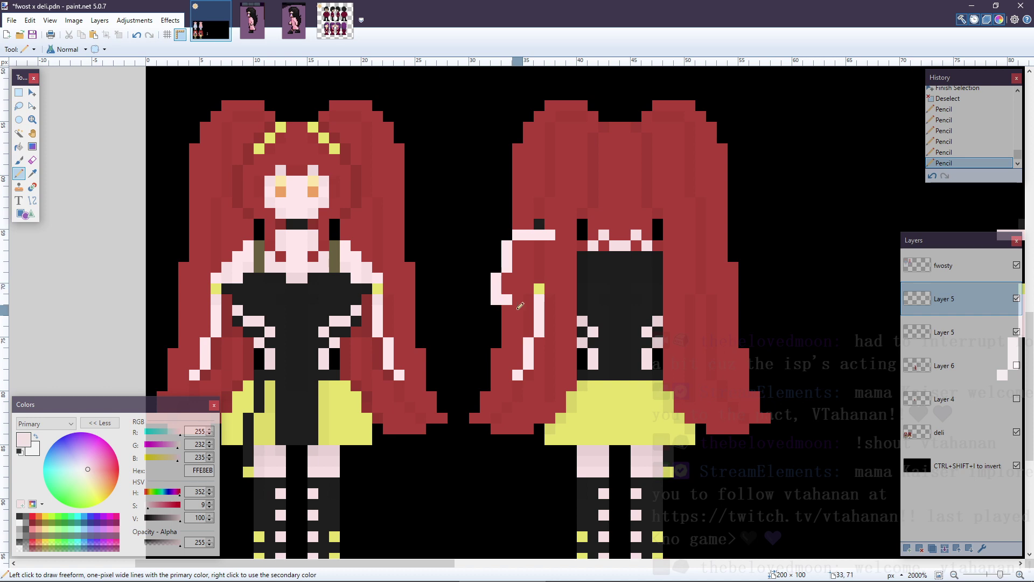
{"action": "left_click", "coordinate": [509, 306]}
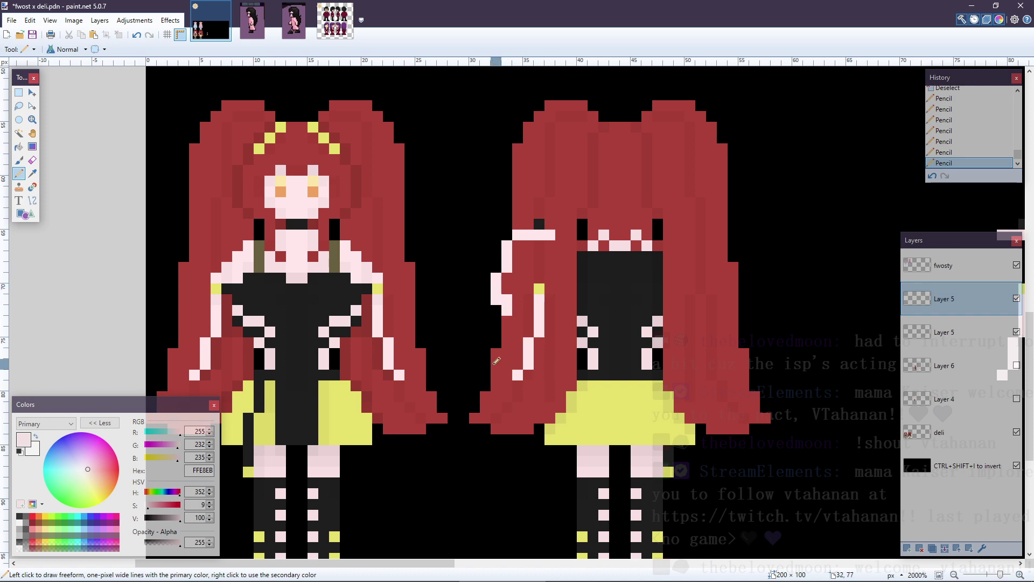
{"action": "left_click", "coordinate": [508, 320]}
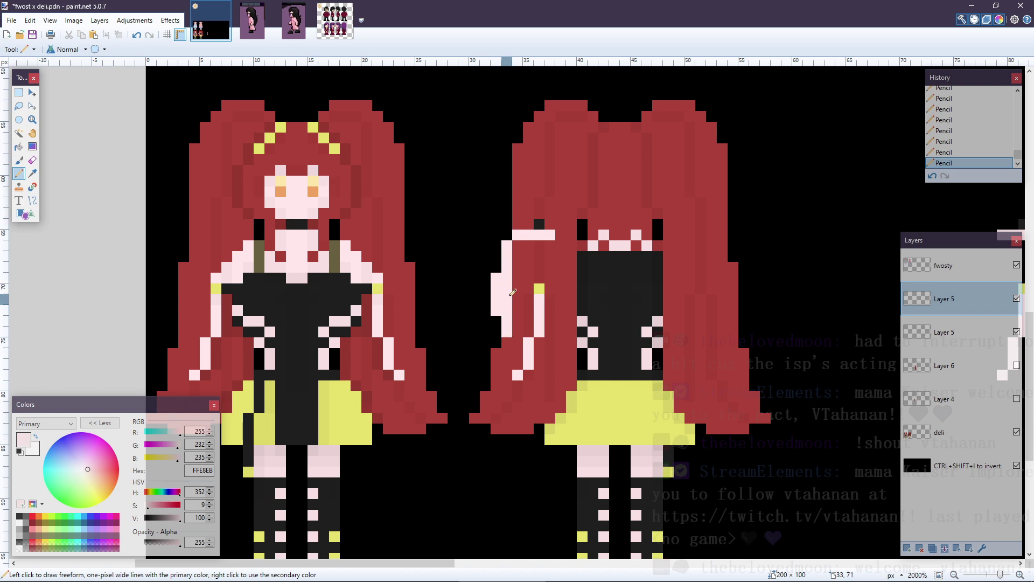
- Check the neighbouring reference image and erase the trial outline below the left end of the shoulder strip
{"action": "left_click", "coordinate": [251, 21]}
{"action": "left_click", "coordinate": [230, 31]}
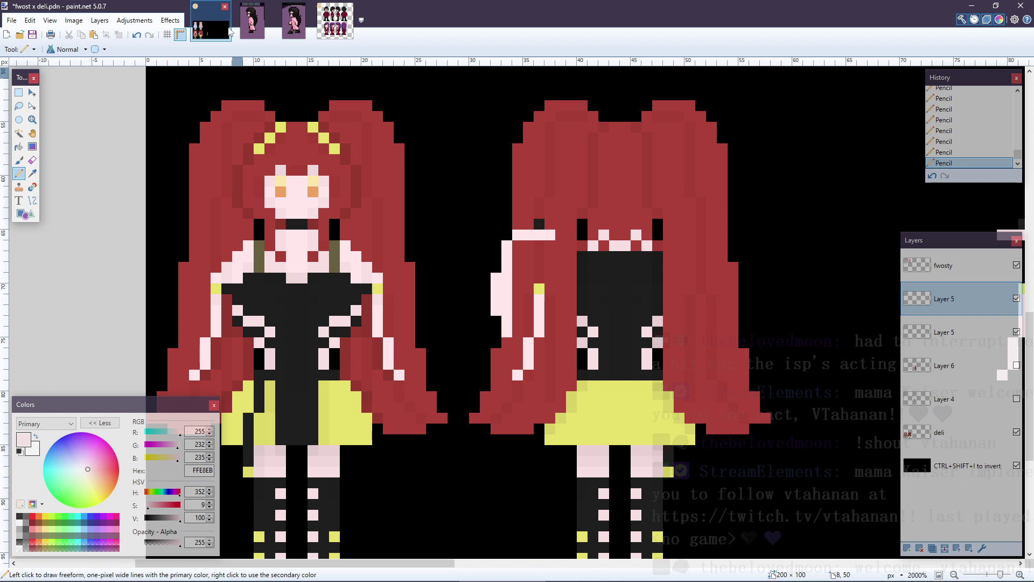
{"action": "key", "text": "e"}
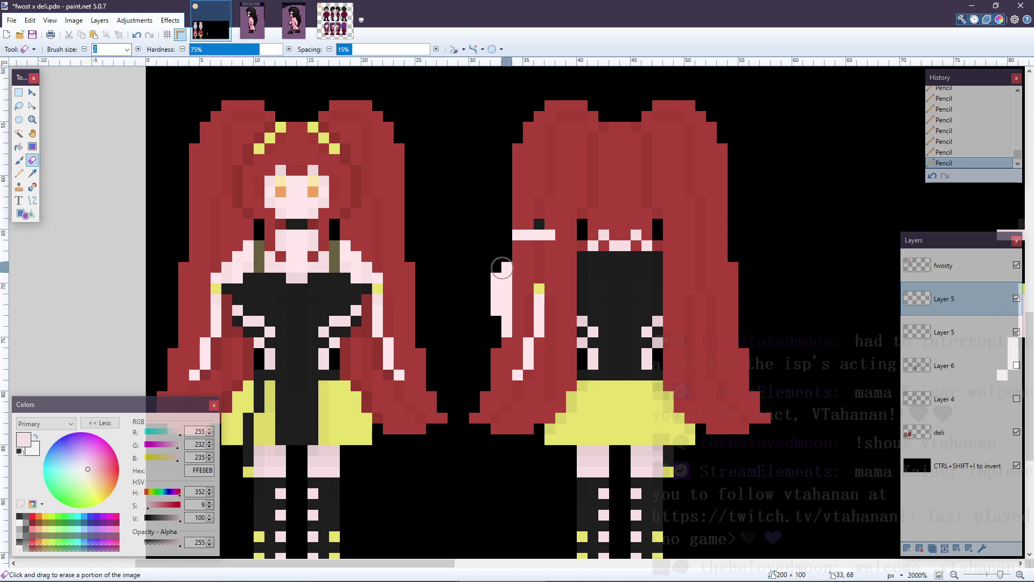
{"action": "mouse_move", "coordinate": [502, 267]}
{"action": "left_mouse_down"}
{"action": "mouse_move", "coordinate": [492, 323]}
{"action": "mouse_move", "coordinate": [500, 326]}
{"action": "left_mouse_up"}
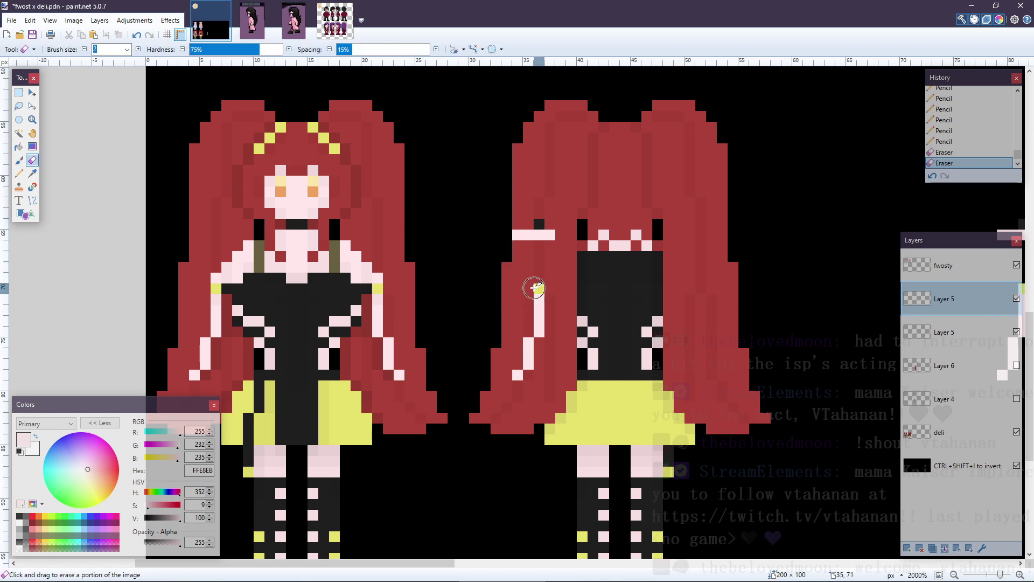
- Move the copied lower arm from the upper Layer 5 onto a new layer, hide that layer and make Layer 5 active
{"action": "key", "text": "s"}
{"action": "left_click_drag", "start_coordinate": [504, 275], "coordinate": [546, 392]}
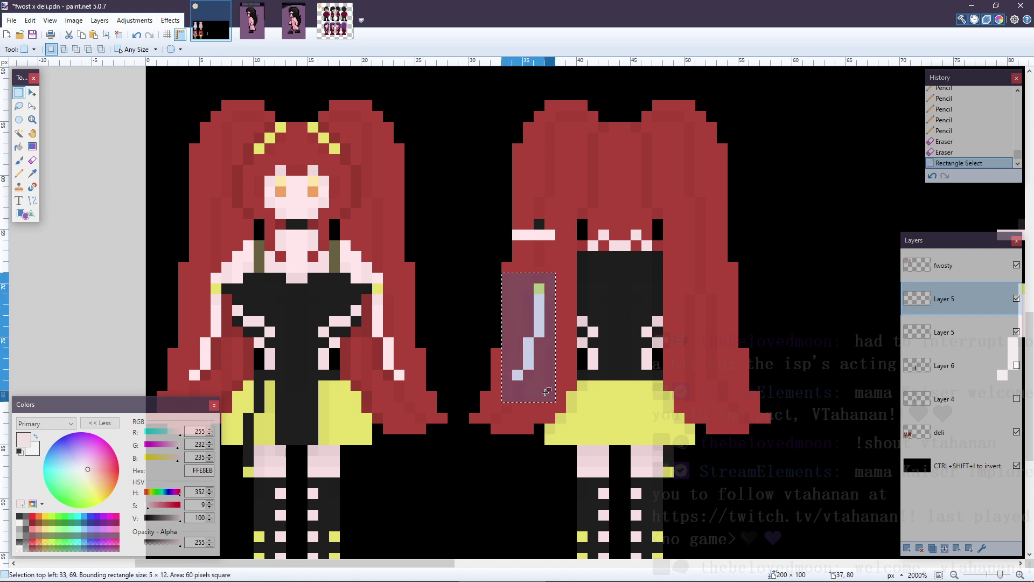
{"action": "key", "text": "ctrl+x"}
{"action": "key", "text": "ctrl+shift+m"}
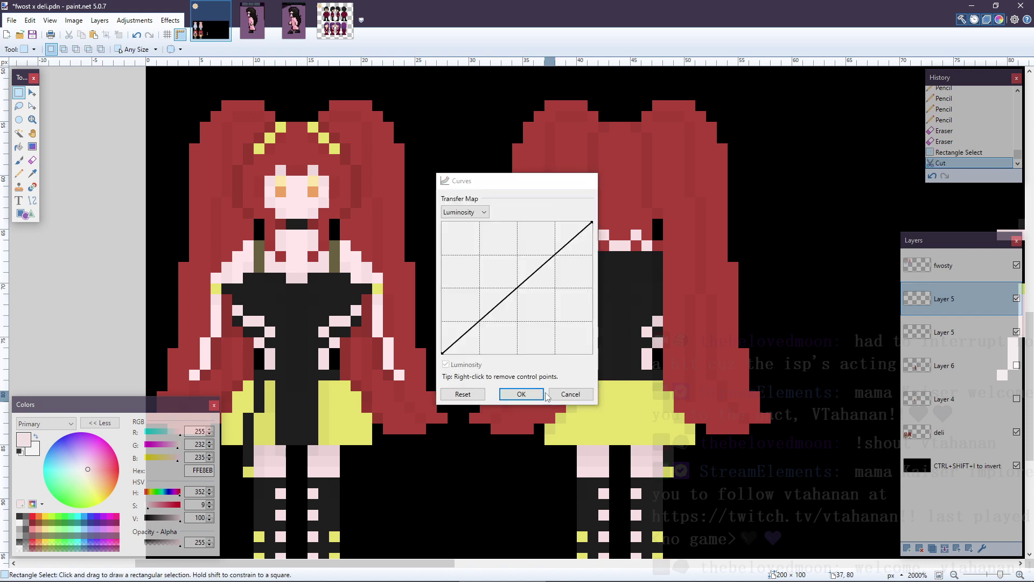
{"action": "key", "text": "Return"}
{"action": "key", "text": "ctrl+shift+v"}
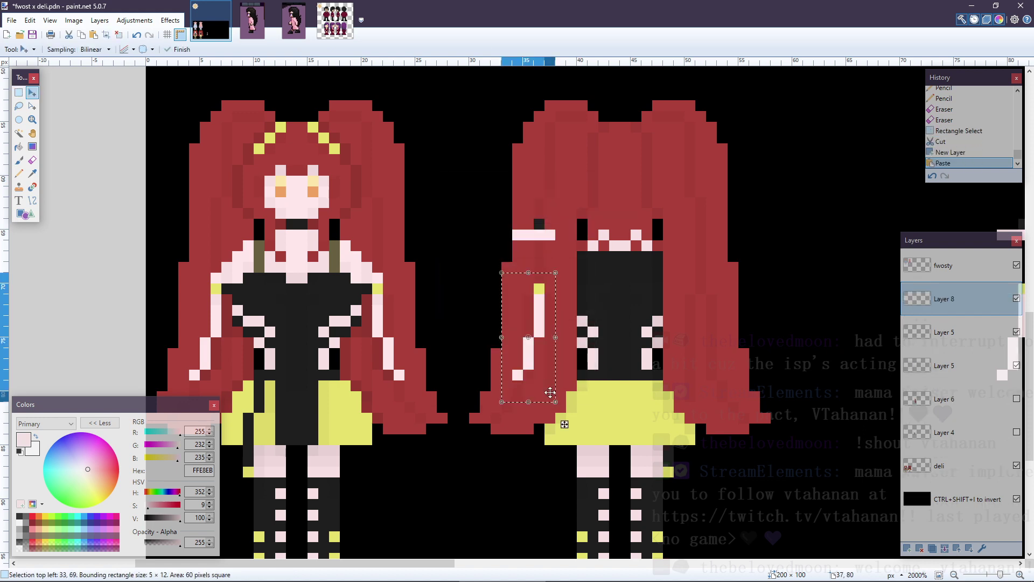
{"action": "key", "text": "ctrl+d"}
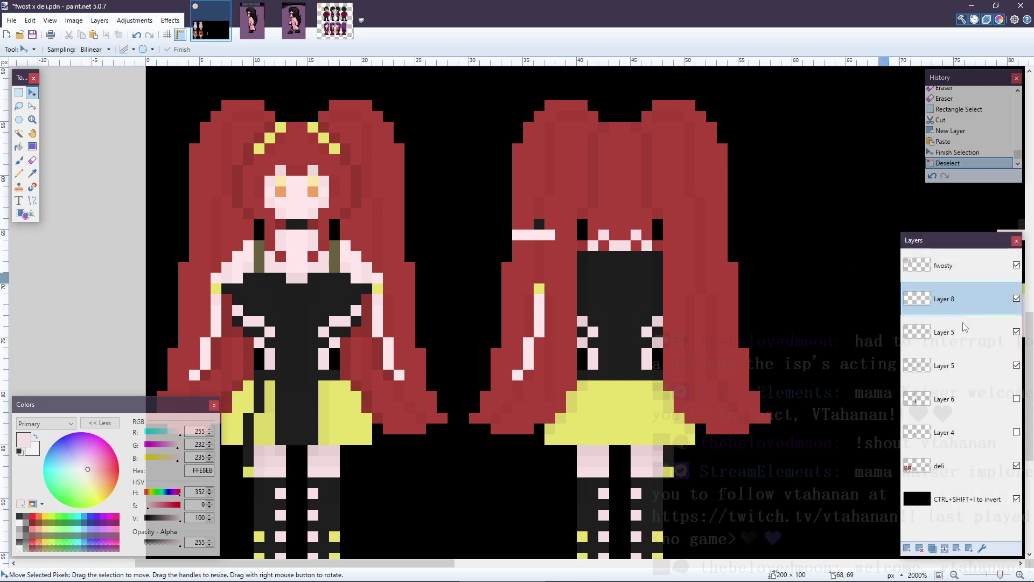
{"action": "left_click", "coordinate": [963, 329]}
{"action": "left_click", "coordinate": [1017, 298]}
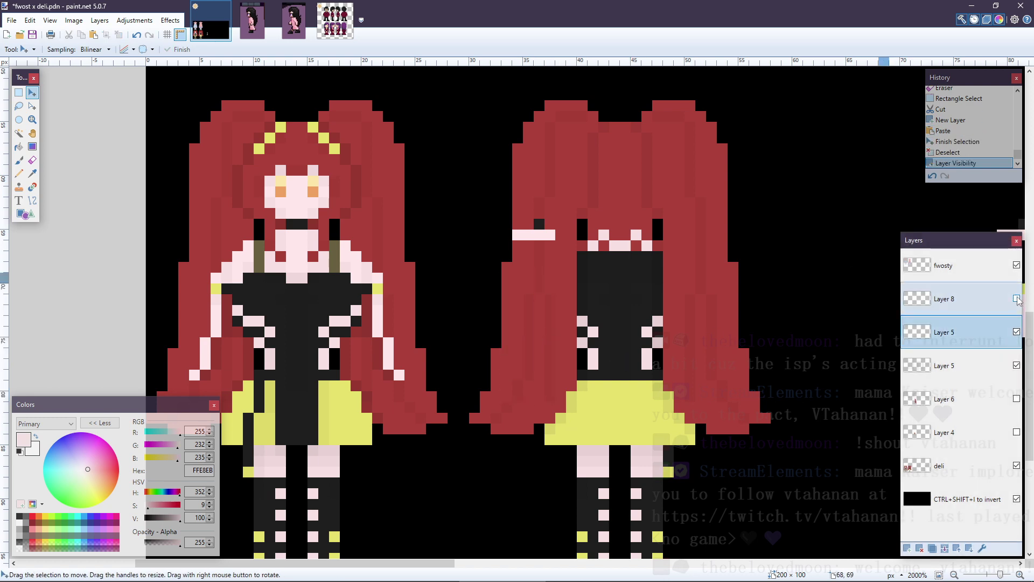
- Check the reference image and draw a one-pixel pale contour from the shoulder's left end, bulging outward and curving back in below
{"action": "key", "text": "p"}
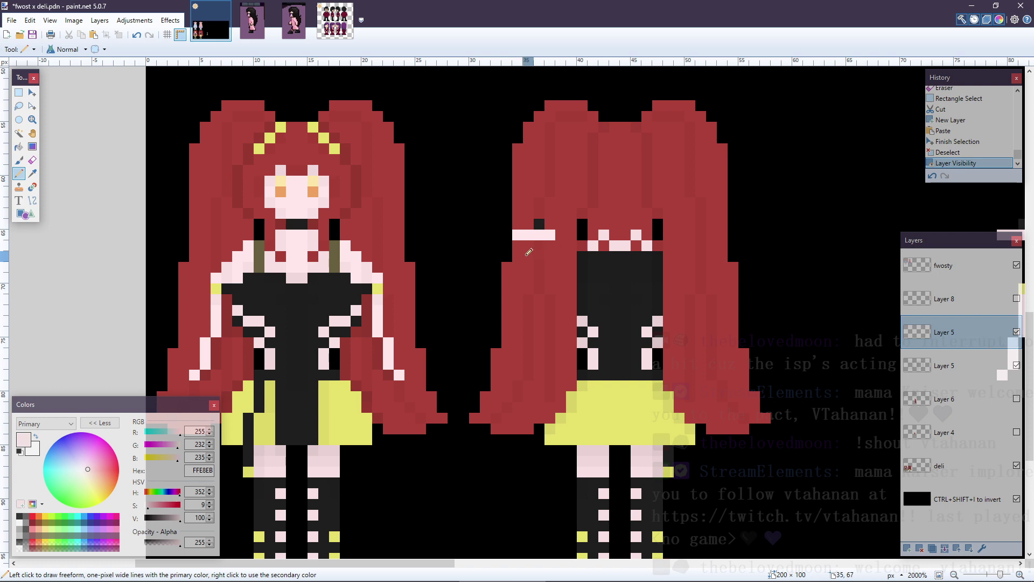
{"action": "left_click", "coordinate": [251, 20]}
{"action": "left_click", "coordinate": [210, 20]}
{"action": "left_click_drag", "start_coordinate": [505, 237], "coordinate": [507, 264]}
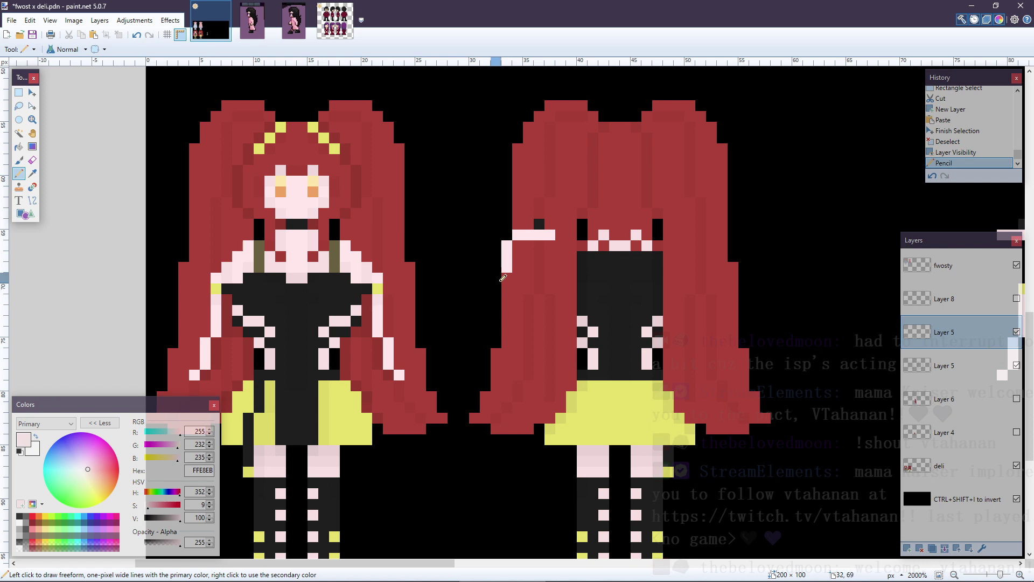
{"action": "left_click", "coordinate": [495, 277]}
{"action": "left_click", "coordinate": [485, 288]}
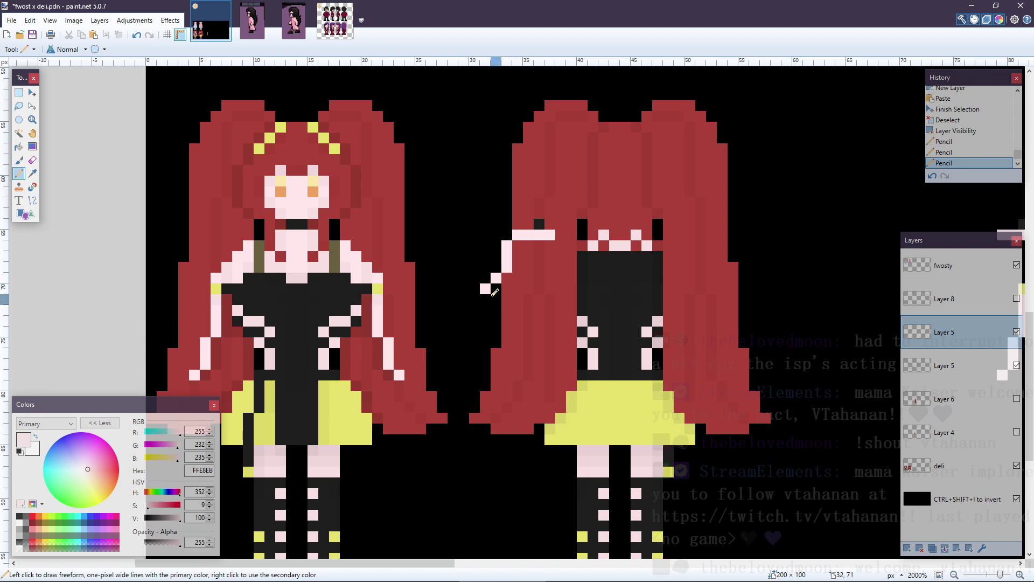
{"action": "key", "text": "ctrl+z"}
{"action": "left_click", "coordinate": [496, 289]}
{"action": "left_click", "coordinate": [498, 299]}
{"action": "left_click", "coordinate": [507, 315]}
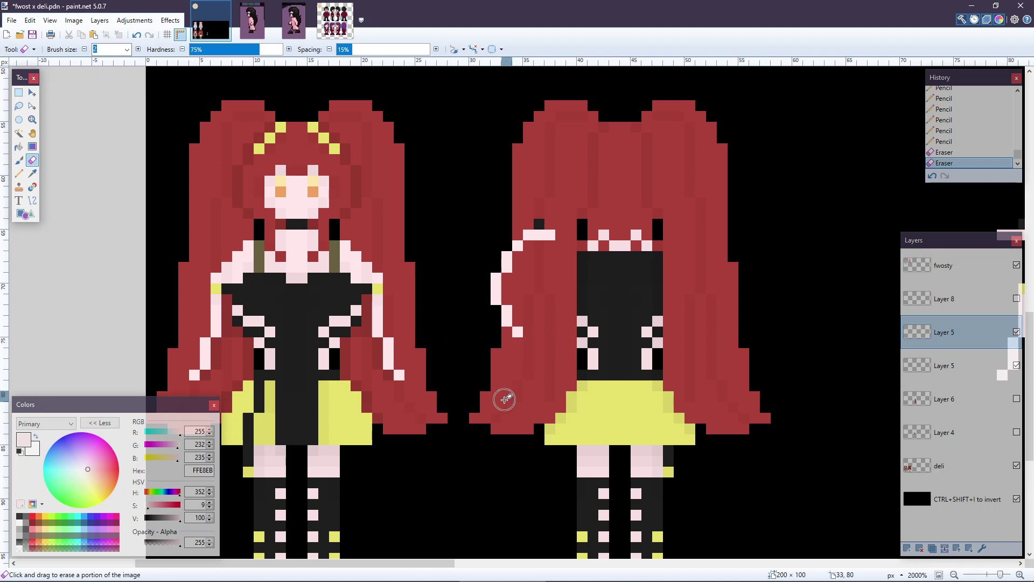
- Extend the pale contour diagonally inward below the bulge, ending in a vertical two-pixel run at waist level
{"action": "key", "text": "p"}
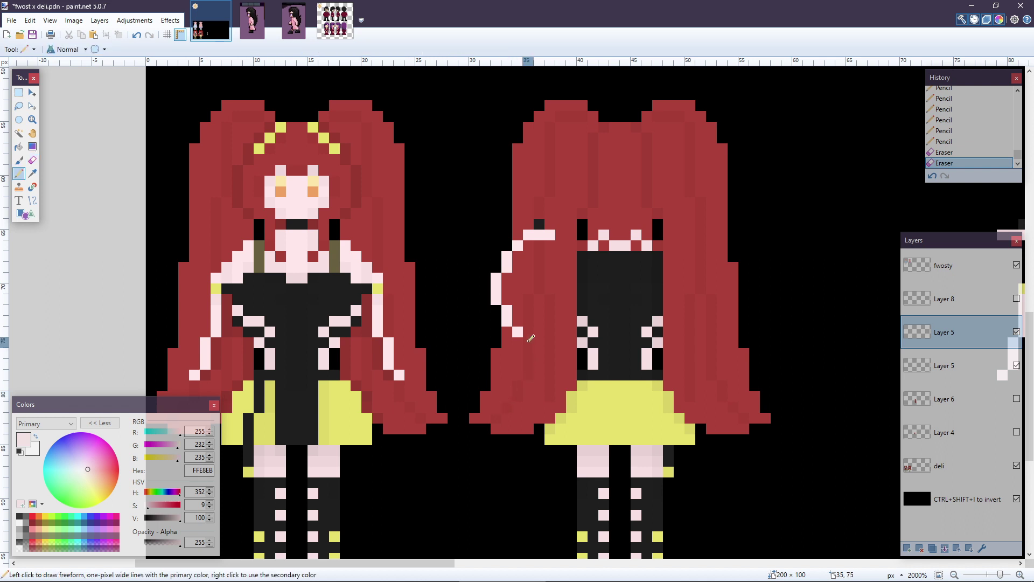
{"action": "left_click", "coordinate": [529, 342]}
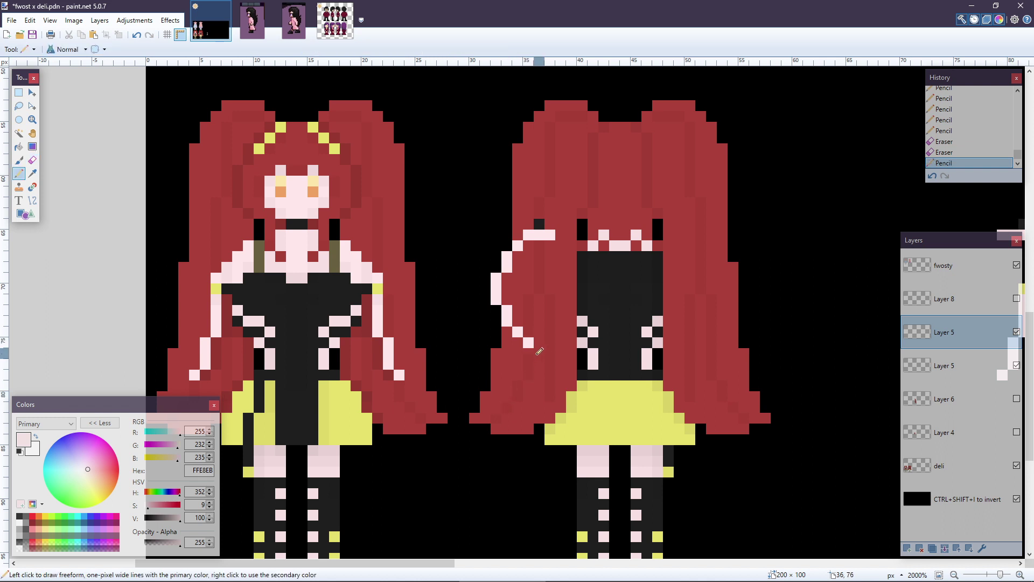
{"action": "left_click", "coordinate": [538, 357]}
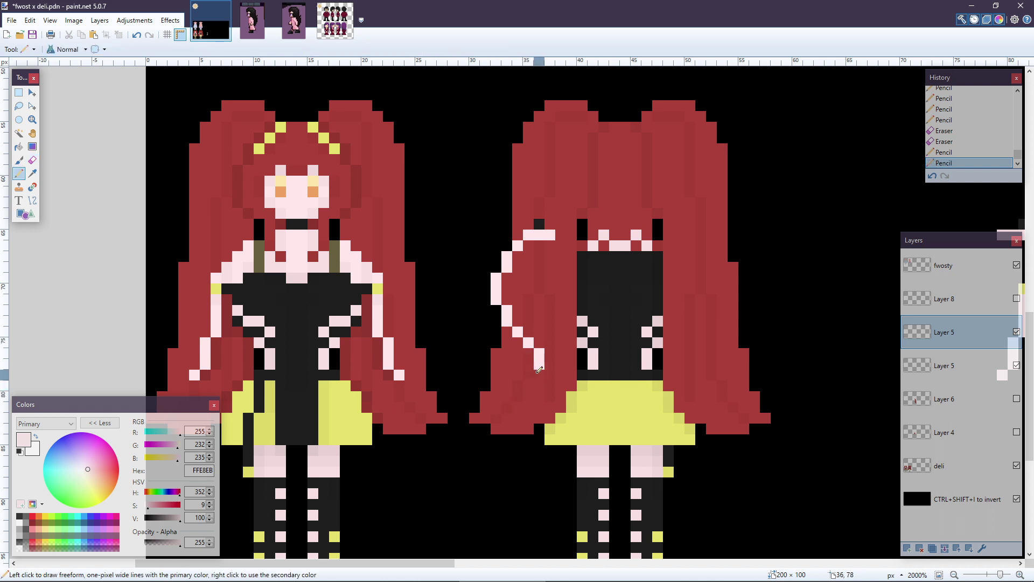
{"action": "left_click", "coordinate": [538, 364]}
- Try a diagonal lower contour running down and outward from the waist to the skirt's hem level, and undo it
{"action": "left_click_drag", "start_coordinate": [528, 375], "coordinate": [510, 394]}
{"action": "left_click", "coordinate": [507, 396]}
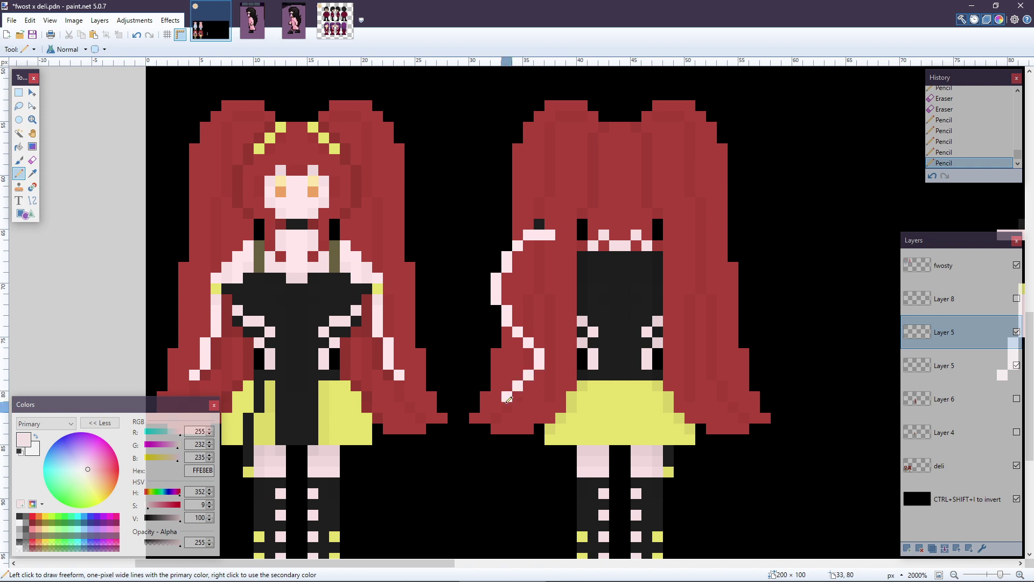
{"action": "left_click", "coordinate": [507, 407]}
{"action": "left_click", "coordinate": [495, 418]}
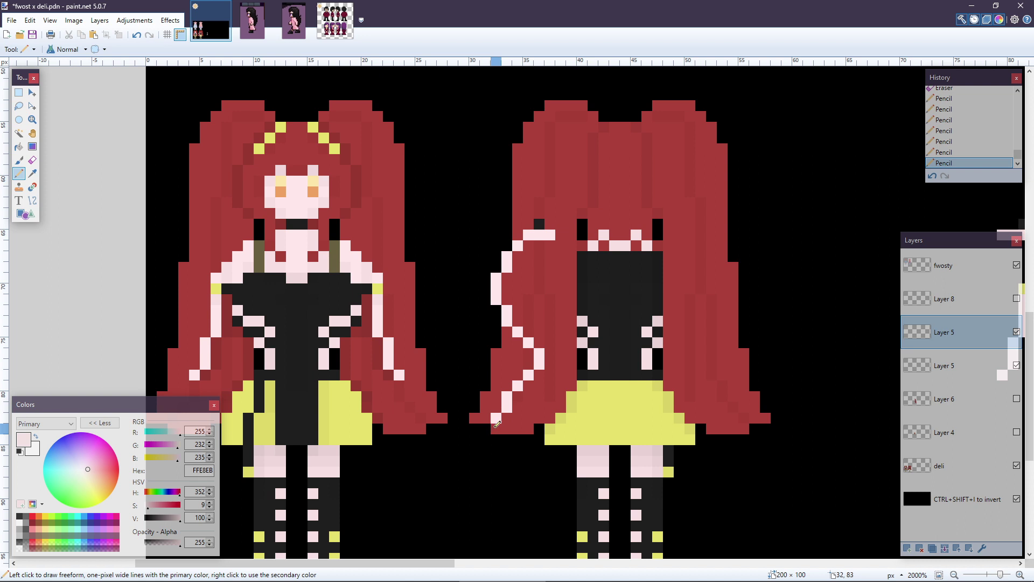
{"action": "left_click_drag", "start_coordinate": [485, 428], "coordinate": [486, 439]}
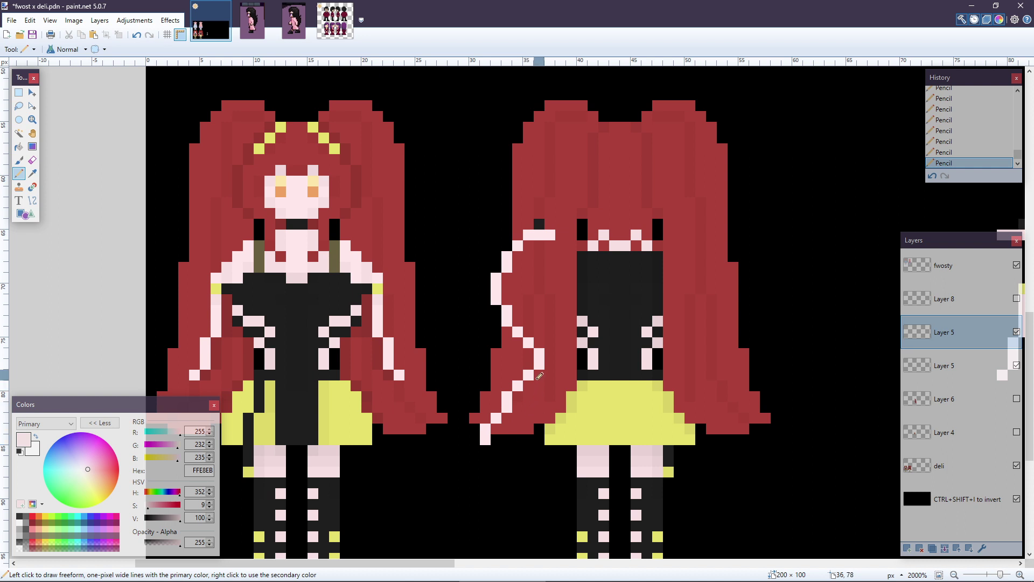
{"action": "key", "text": "ctrl+z"}
{"action": "key", "text": "ctrl+z"}
{"action": "key", "text": "ctrl+z"}
{"action": "key", "text": "ctrl+z"}
{"action": "key", "text": "ctrl+z"}
{"action": "key", "text": "ctrl+z"}
{"action": "key", "text": "ctrl+z"}
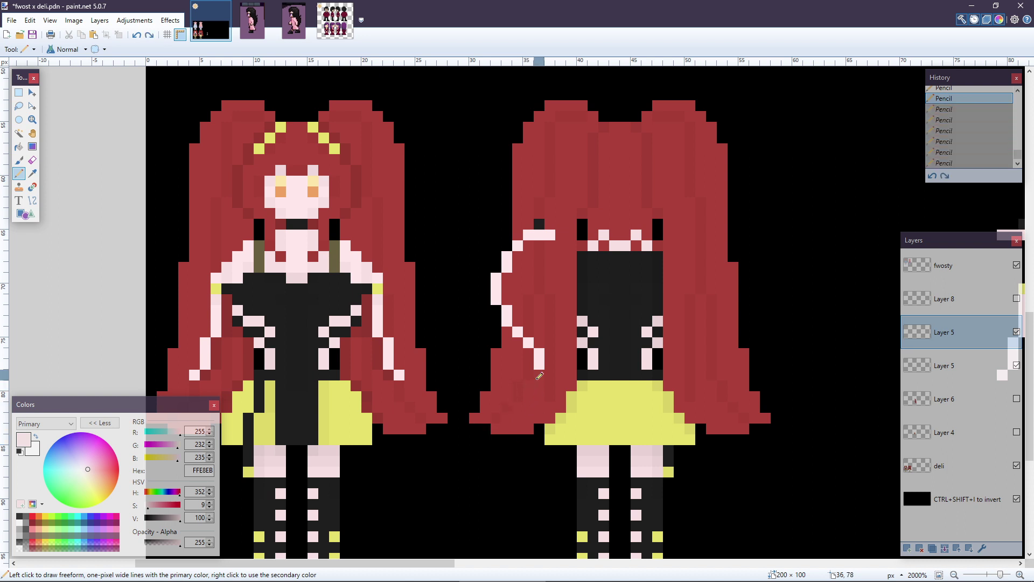
- Try a steeper stepped lower contour from the waist to the skirt's hem level, and undo it back to the waist
{"action": "left_click_drag", "start_coordinate": [539, 351], "coordinate": [510, 414]}
{"action": "left_click", "coordinate": [516, 396]}
{"action": "left_click", "coordinate": [495, 428]}
{"action": "left_click", "coordinate": [495, 439]}
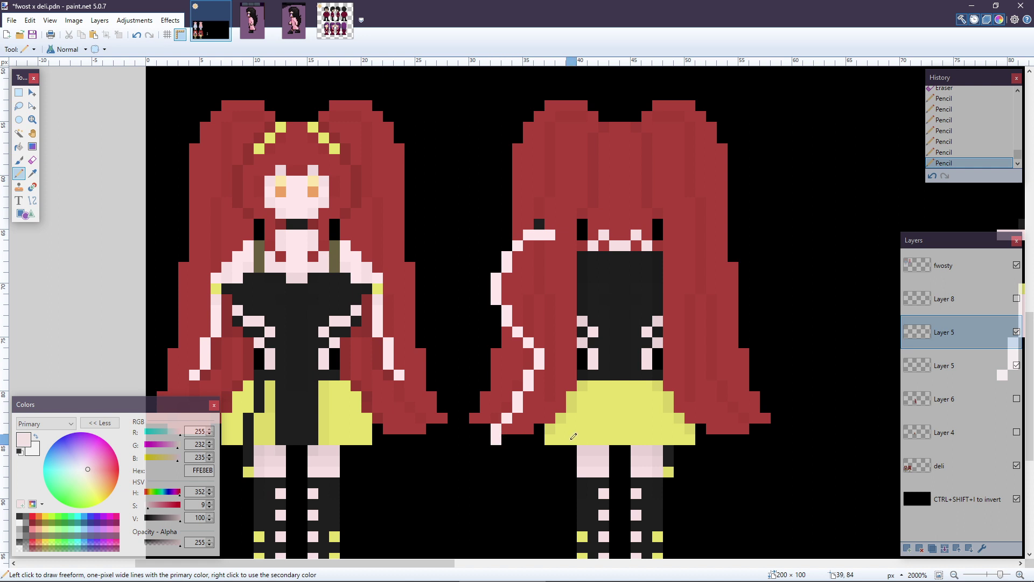
{"action": "key", "text": "ctrl+z"}
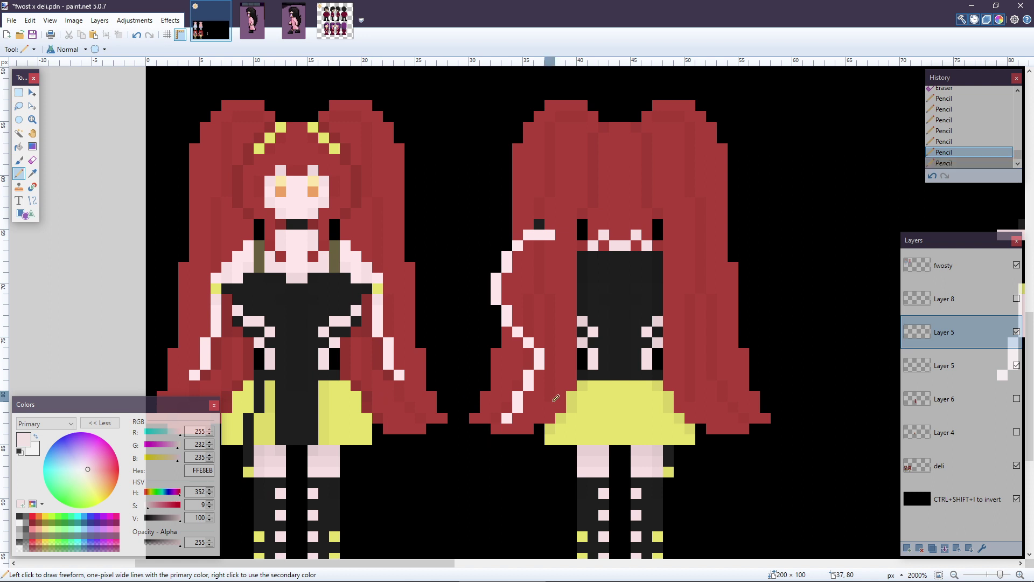
{"action": "key", "text": "ctrl+z"}
{"action": "key", "text": "ctrl+z"}
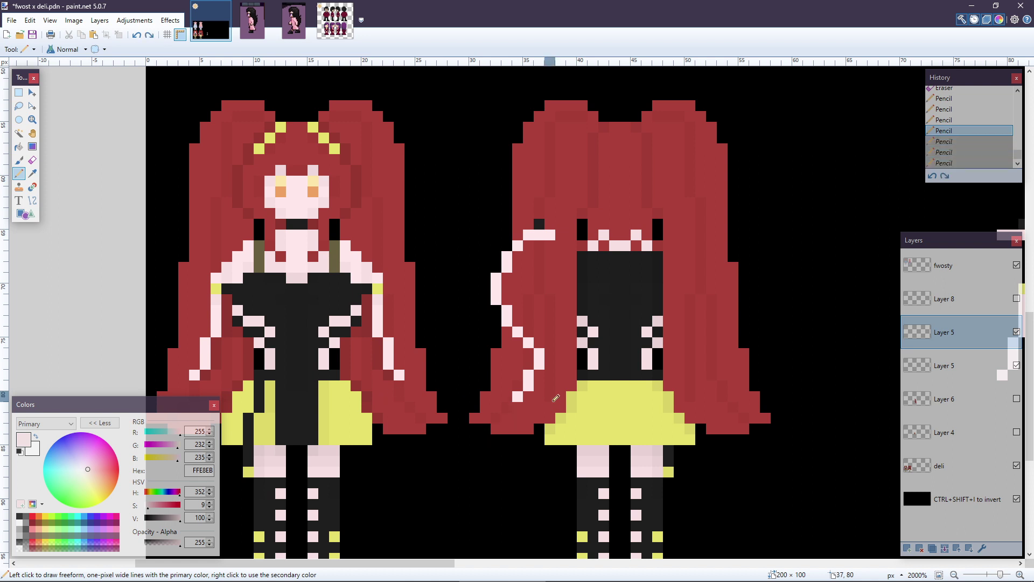
{"action": "key", "text": "ctrl+z"}
{"action": "key", "text": "ctrl+z"}
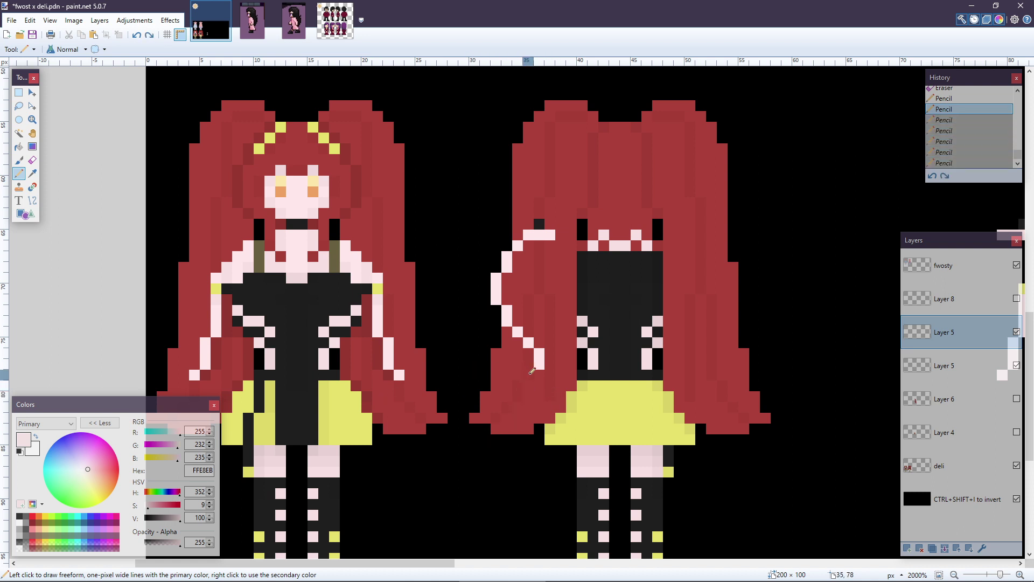
- Extend the pale contour from the waist diagonally down and outward, finishing with a vertical three-pixel run at the skirt's hem level
{"action": "left_click", "coordinate": [528, 374]}
{"action": "left_click", "coordinate": [517, 382]}
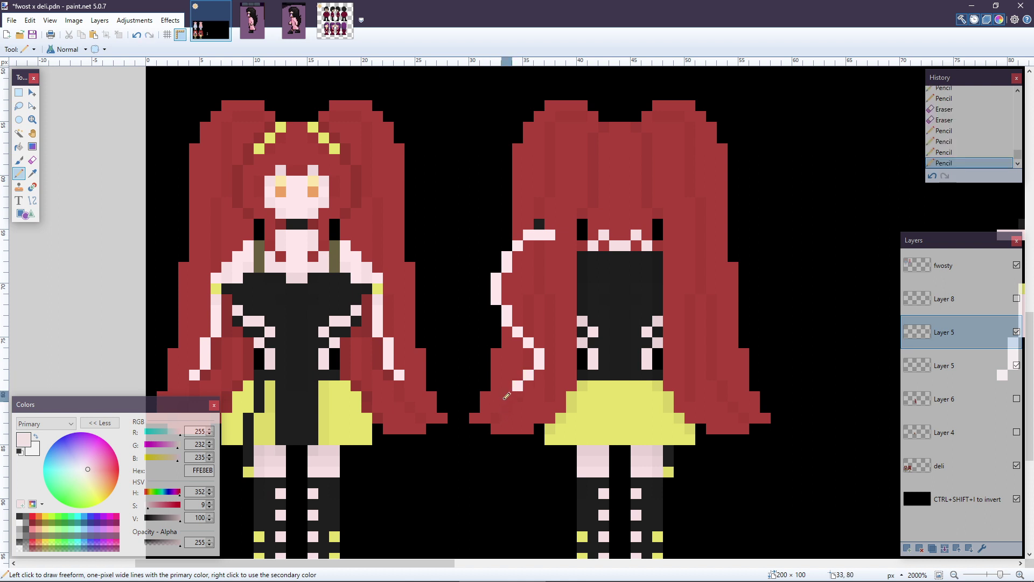
{"action": "left_click_drag", "start_coordinate": [505, 397], "coordinate": [495, 443]}
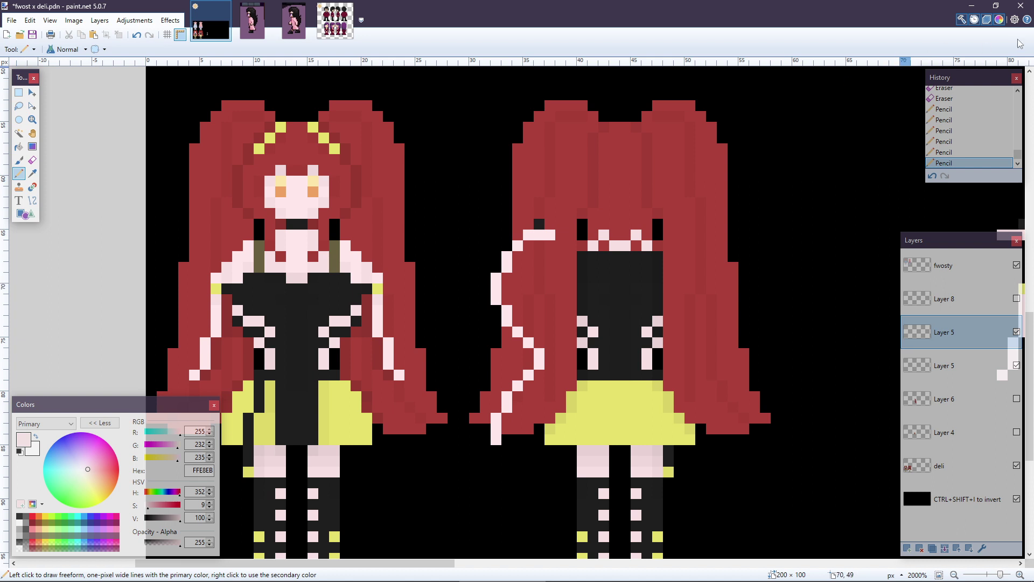
- Turn off hardware acceleration for the UI and canvas in the graphics settings
{"action": "left_click", "coordinate": [1014, 21]}
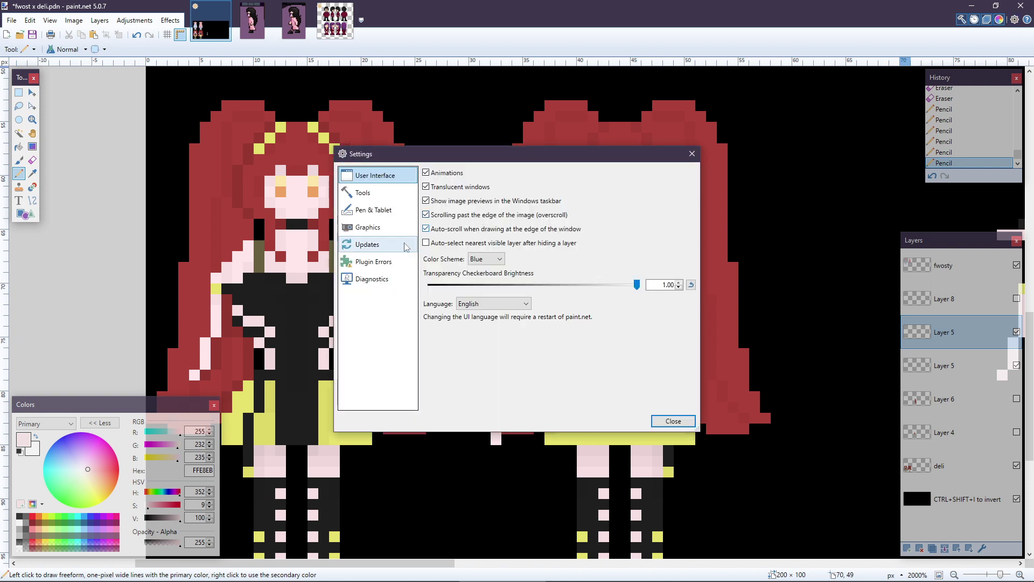
{"action": "left_click", "coordinate": [393, 252]}
{"action": "left_click", "coordinate": [379, 228]}
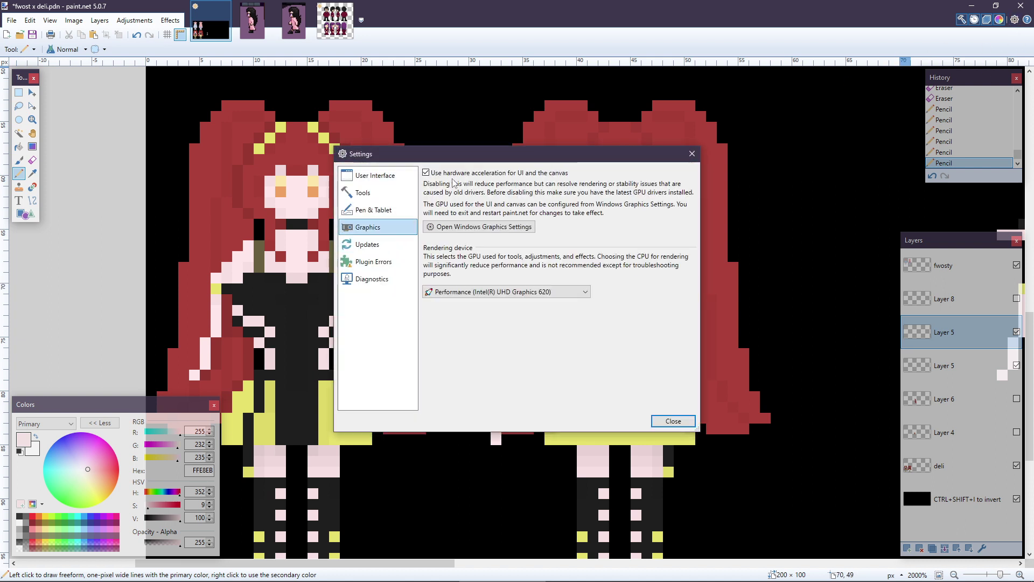
{"action": "left_click", "coordinate": [674, 421]}
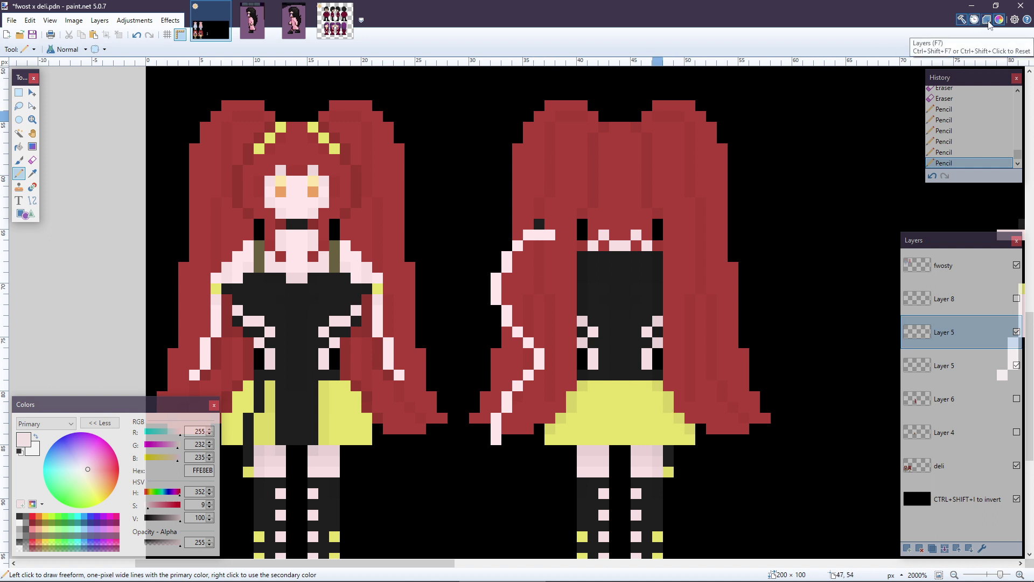
- Turn hardware acceleration for the UI and canvas back on in the graphics settings
{"action": "left_click", "coordinate": [1015, 20]}
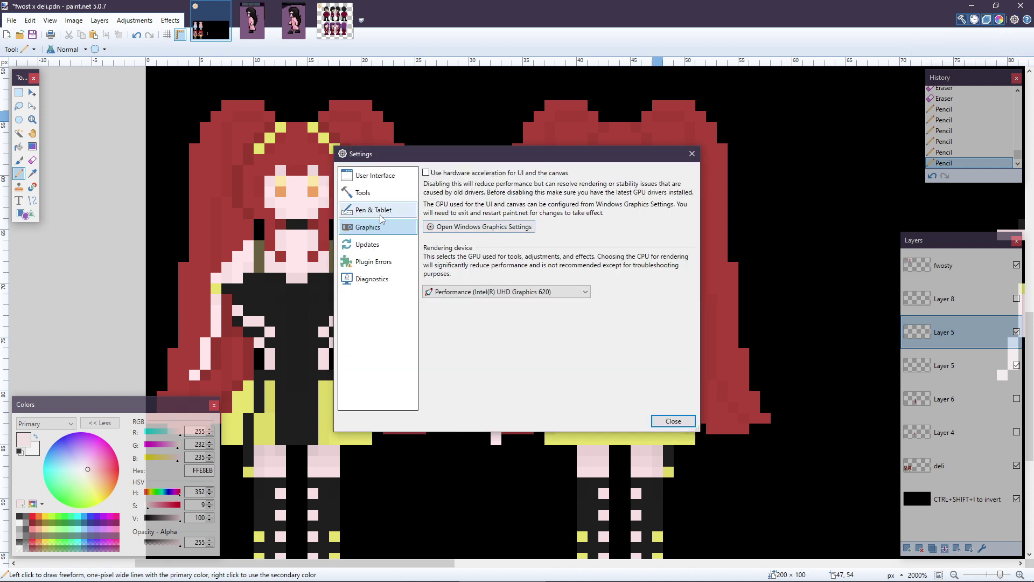
{"action": "left_click", "coordinate": [449, 173]}
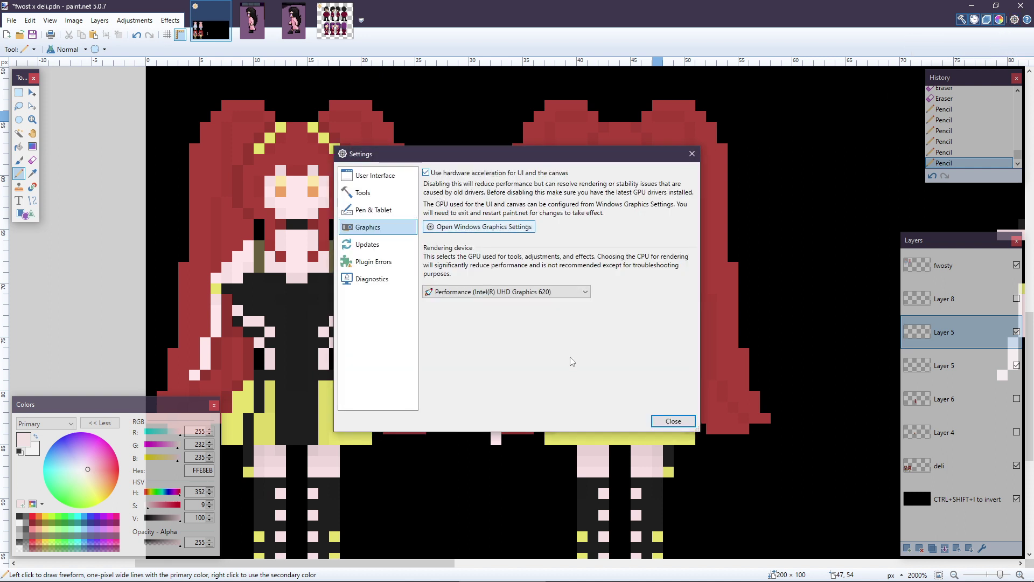
{"action": "left_click", "coordinate": [674, 421]}
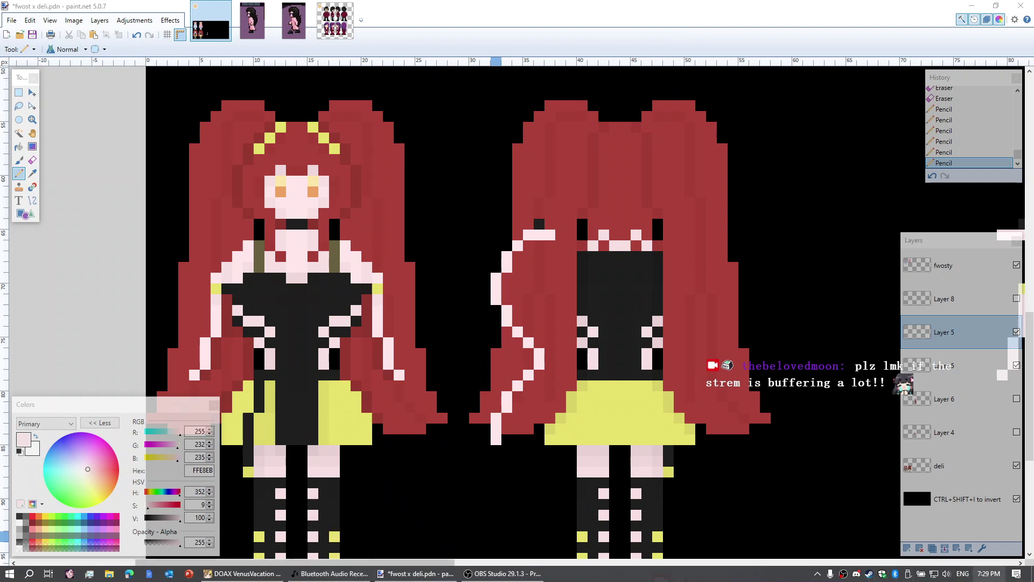
{"action": "left_click", "coordinate": [1016, 574]}
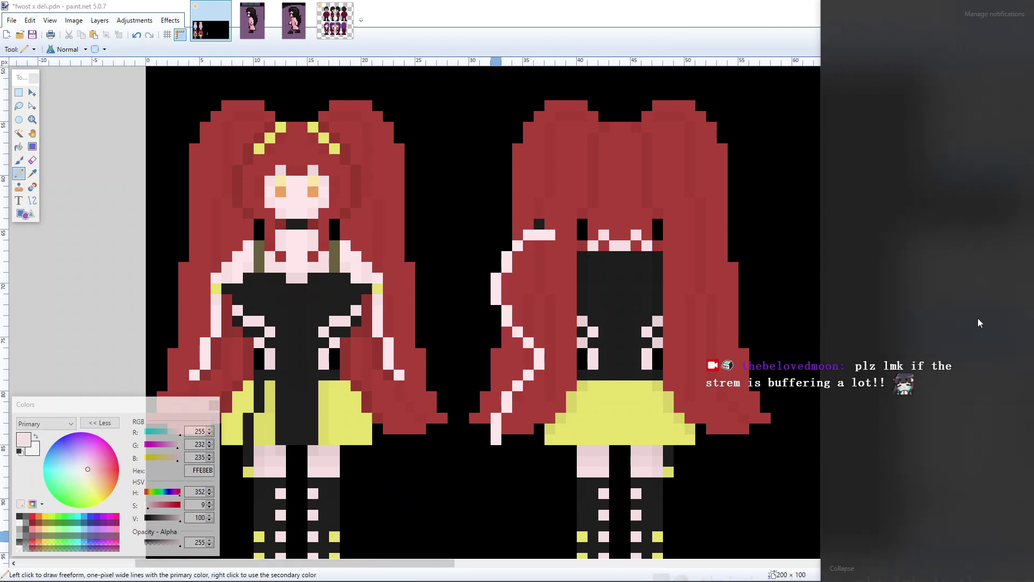
{"action": "left_click", "coordinate": [999, 371]}
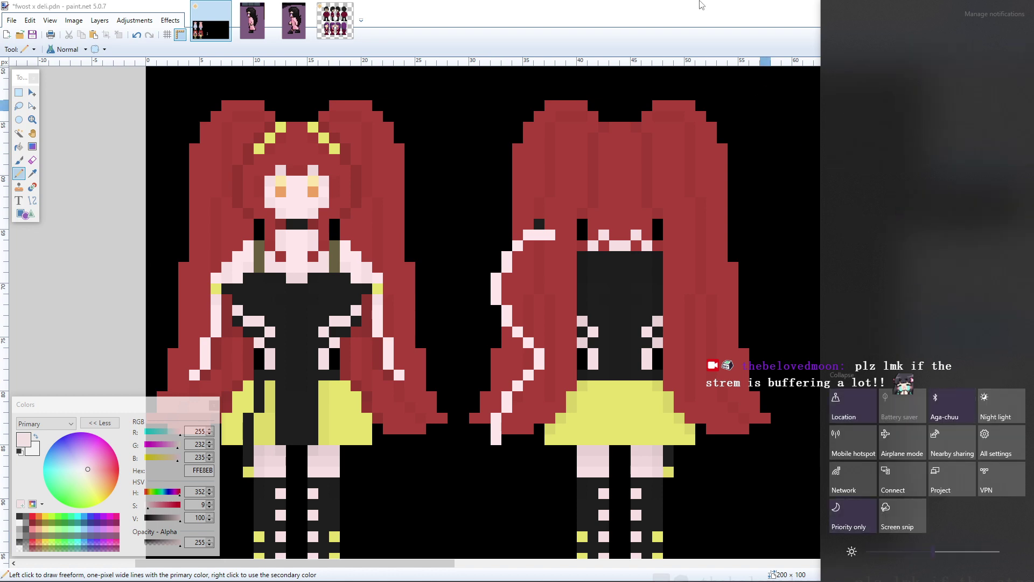
{"action": "left_click", "coordinate": [701, 5]}
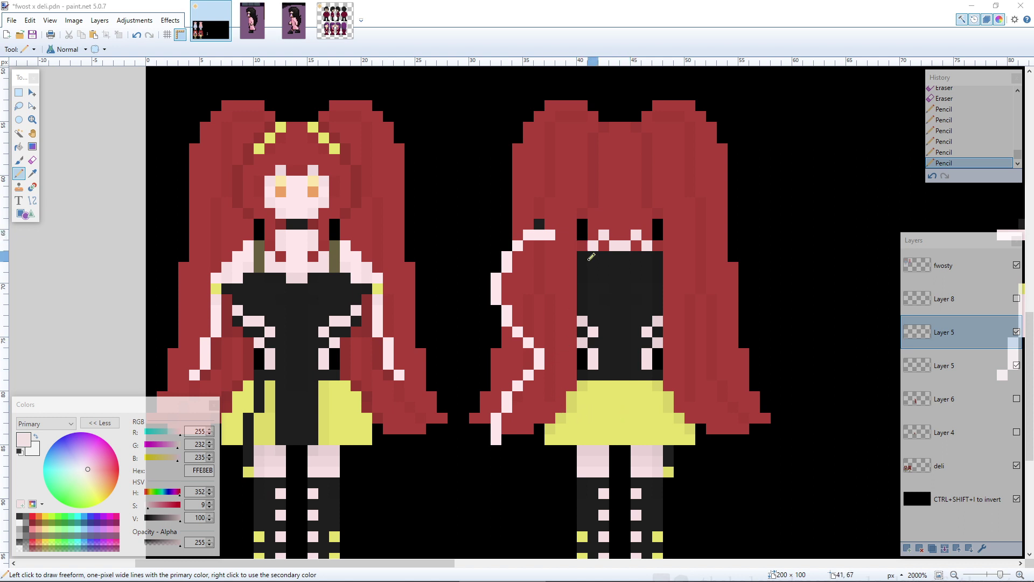
- Try extending the inner end of the contour's pale shoulder line with another pixel, and undo it
{"action": "left_click", "coordinate": [564, 237]}
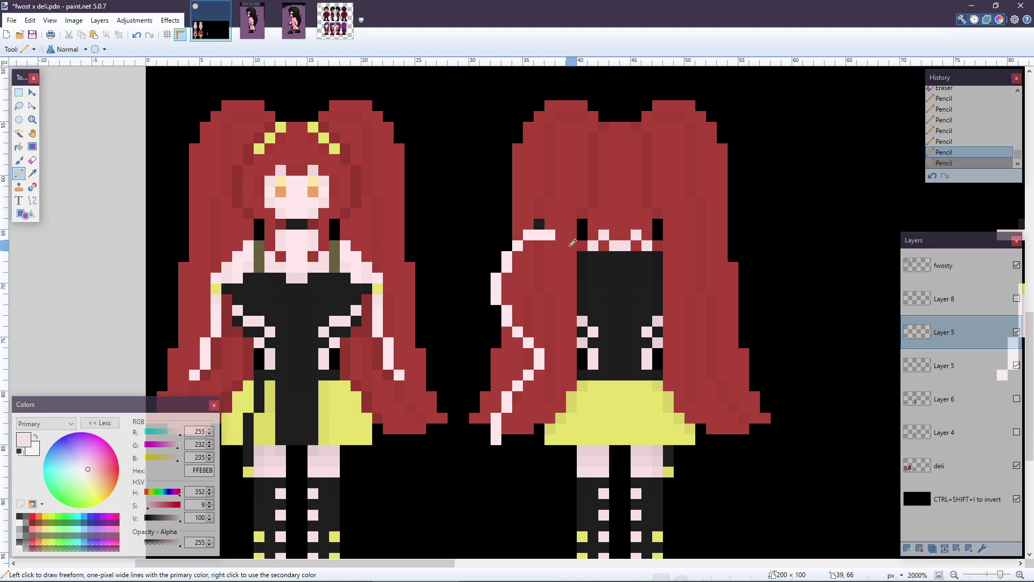
{"action": "key", "text": "ctrl+z"}
{"action": "scroll", "coordinate": [580, 261], "scroll_direction": "down", "scroll_amount": 3}
{"action": "scroll", "coordinate": [581, 261], "scroll_direction": "up", "scroll_amount": 3}
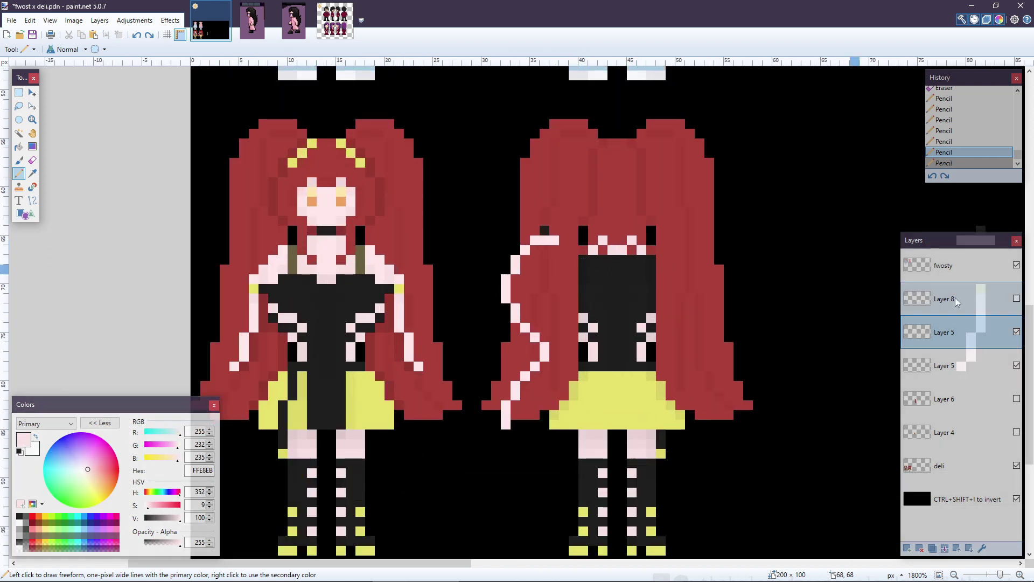
- Check the contour layer by hiding and reshowing it, and erase the stray dark pixel above the shoulder line
{"action": "left_click", "coordinate": [1016, 332]}
{"action": "left_click", "coordinate": [1015, 332]}
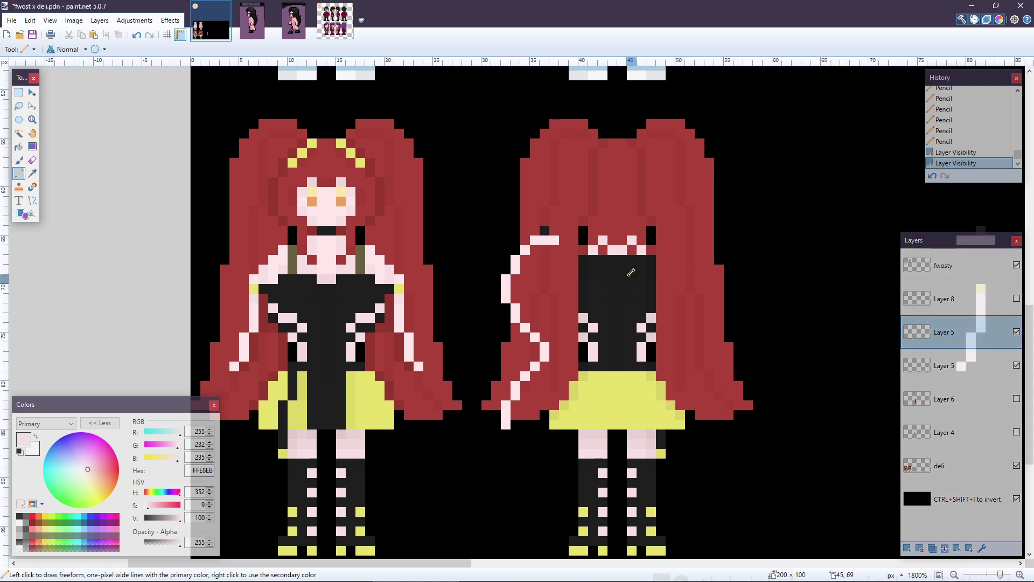
{"action": "key", "text": "e"}
{"action": "left_click", "coordinate": [544, 231]}
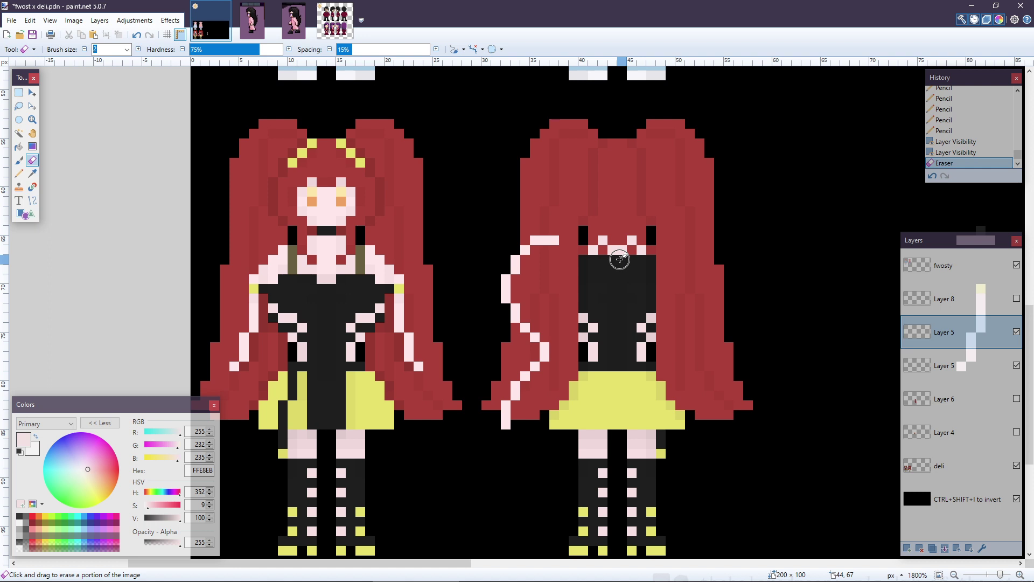
- Show Layer 8 so its arm with the yellow band overlays the body contour
{"action": "left_click", "coordinate": [1015, 299]}
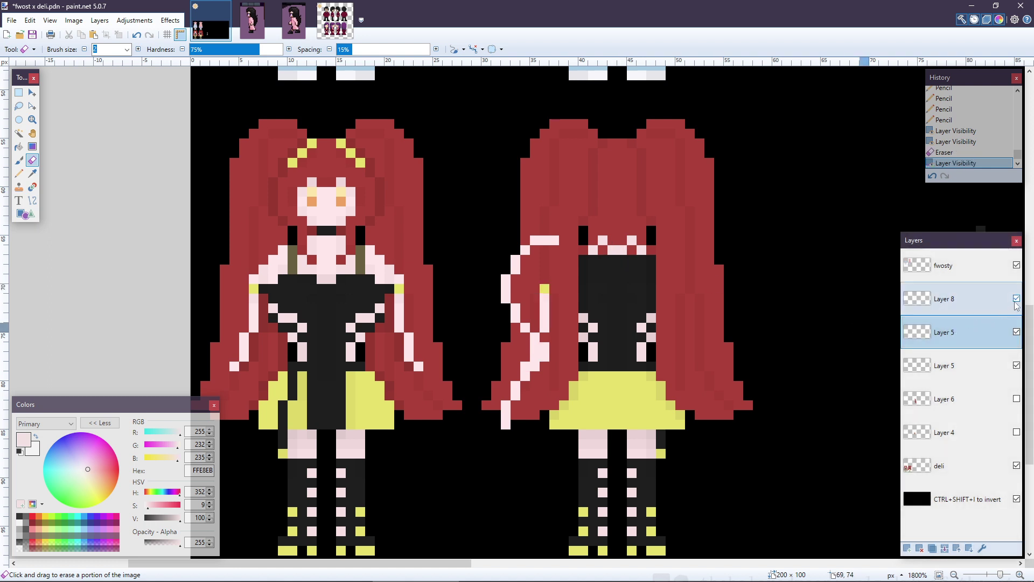
{"action": "left_click", "coordinate": [1015, 300]}
{"action": "left_click", "coordinate": [1016, 301]}
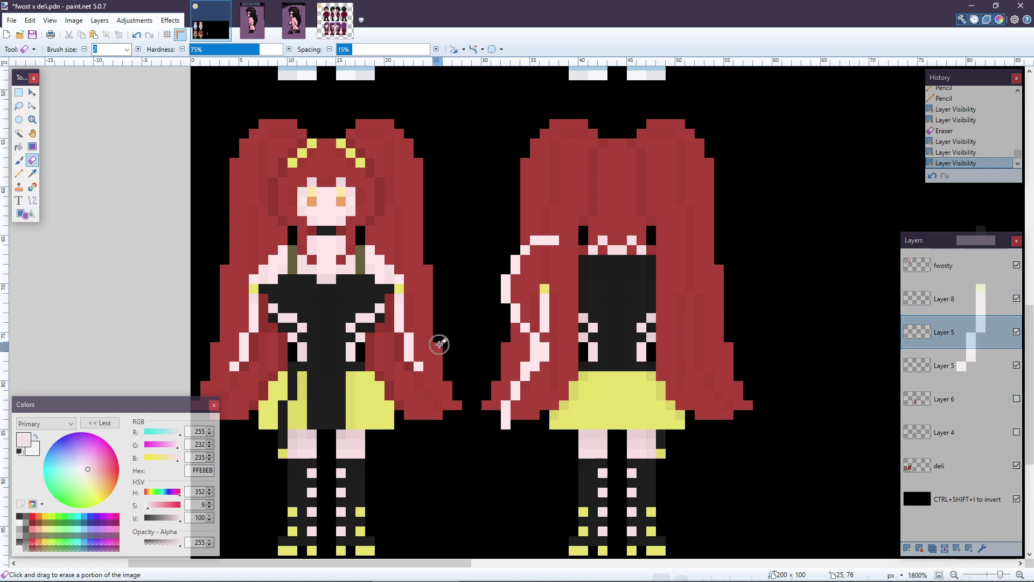
- Set the primary colour to black with an opacity of 16 and switch to the Pencil tool
{"action": "scroll", "coordinate": [442, 345], "scroll_direction": "up", "scroll_amount": 3}
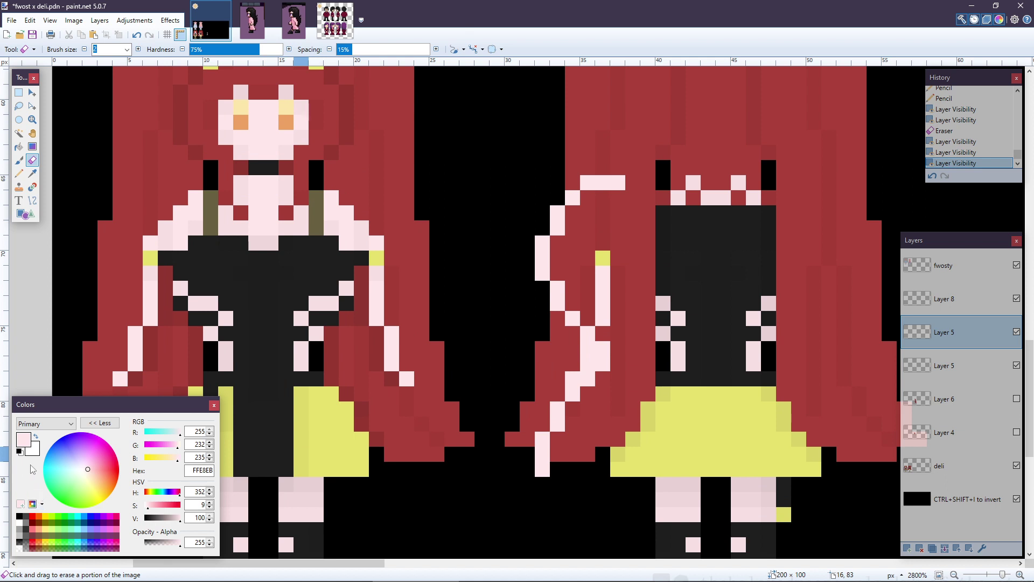
{"action": "left_click", "coordinate": [21, 451]}
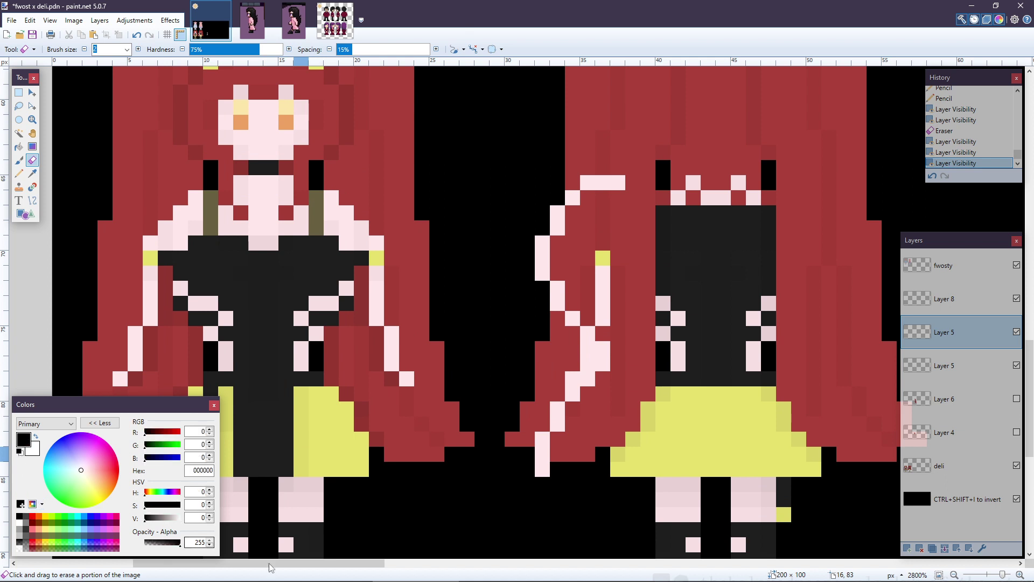
{"action": "left_click", "coordinate": [188, 542]}
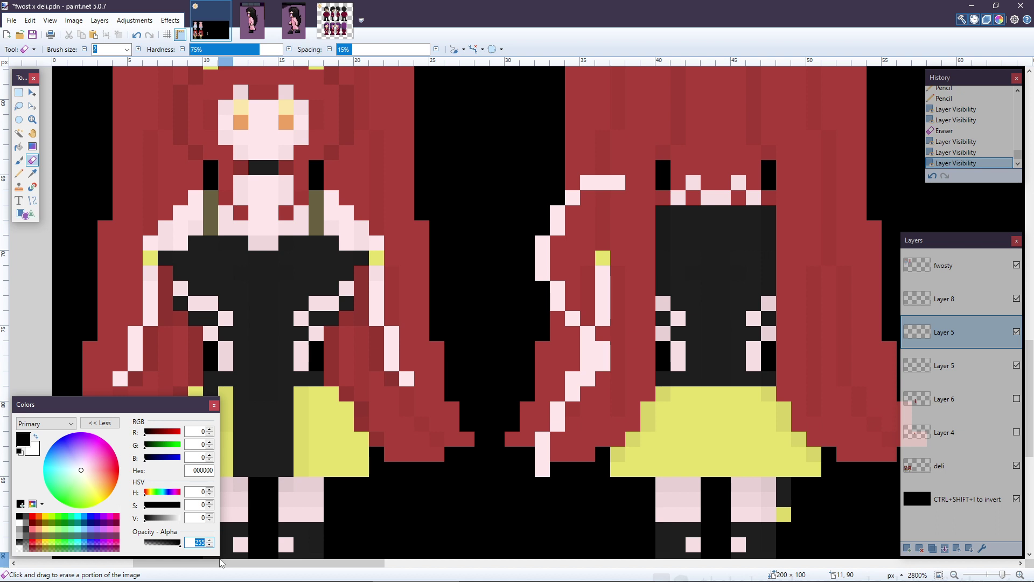
{"action": "type", "text": "16"}
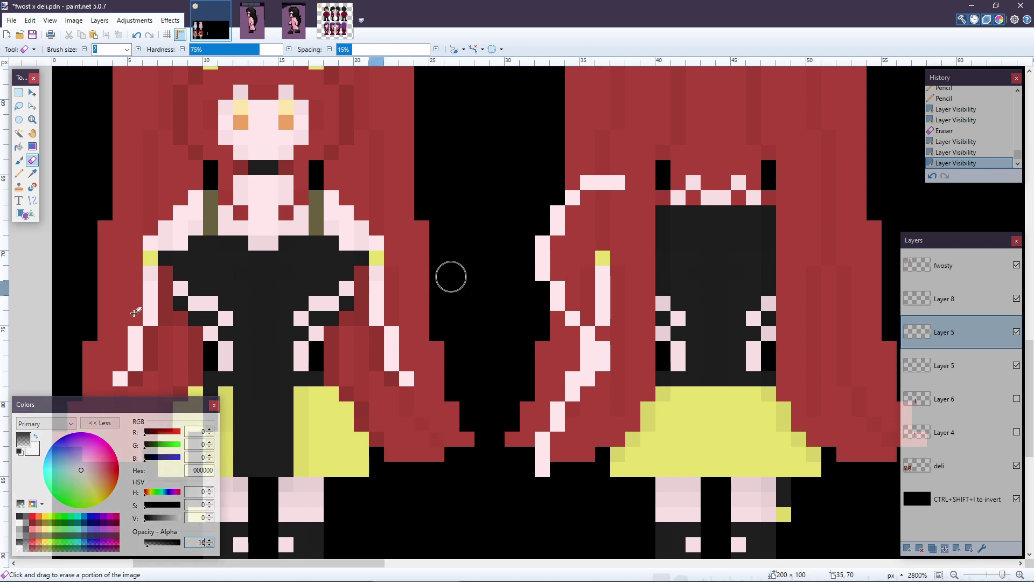
{"action": "left_click", "coordinate": [18, 173]}
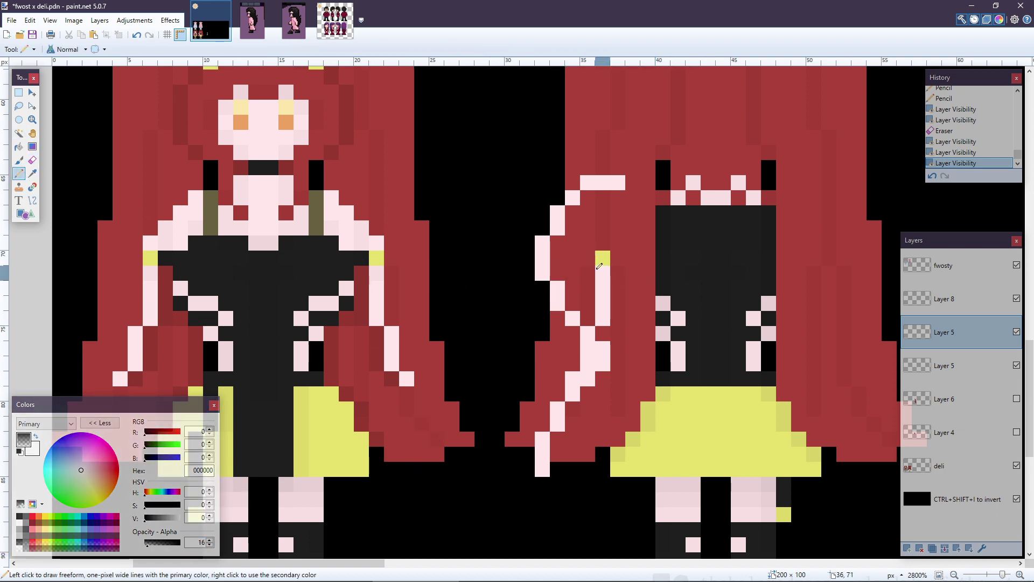
- Hide the body contour's Layer 5, undo the pencil mark made on it, and make Layer 8 active
{"action": "left_click", "coordinate": [1016, 333]}
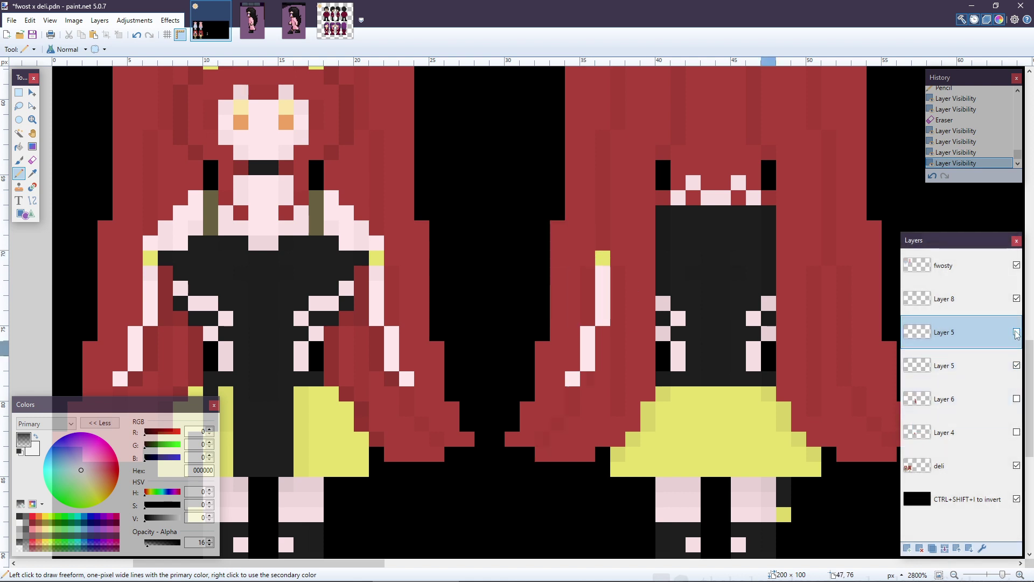
{"action": "left_click", "coordinate": [595, 307]}
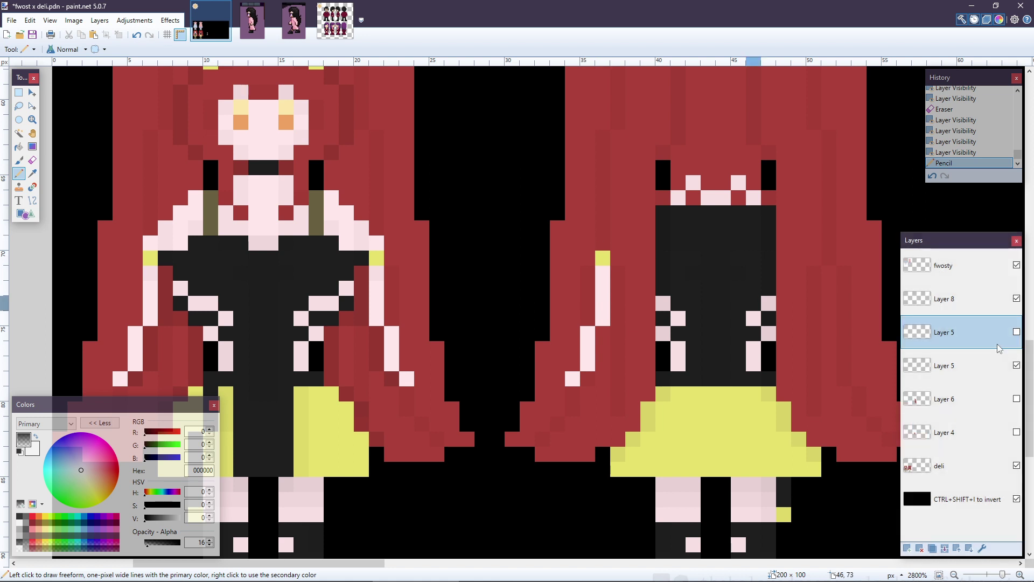
{"action": "key", "text": "ctrl+z"}
{"action": "left_click", "coordinate": [984, 300]}
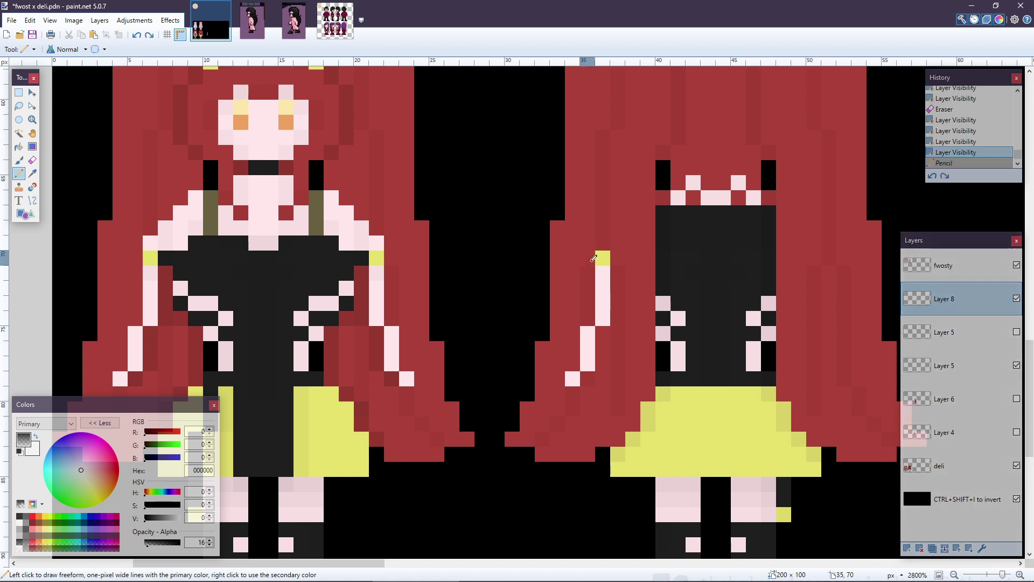
- Shade the hair along the outer side of the arm and around the hand with translucent black pixels on Layer 8
{"action": "left_click", "coordinate": [594, 311]}
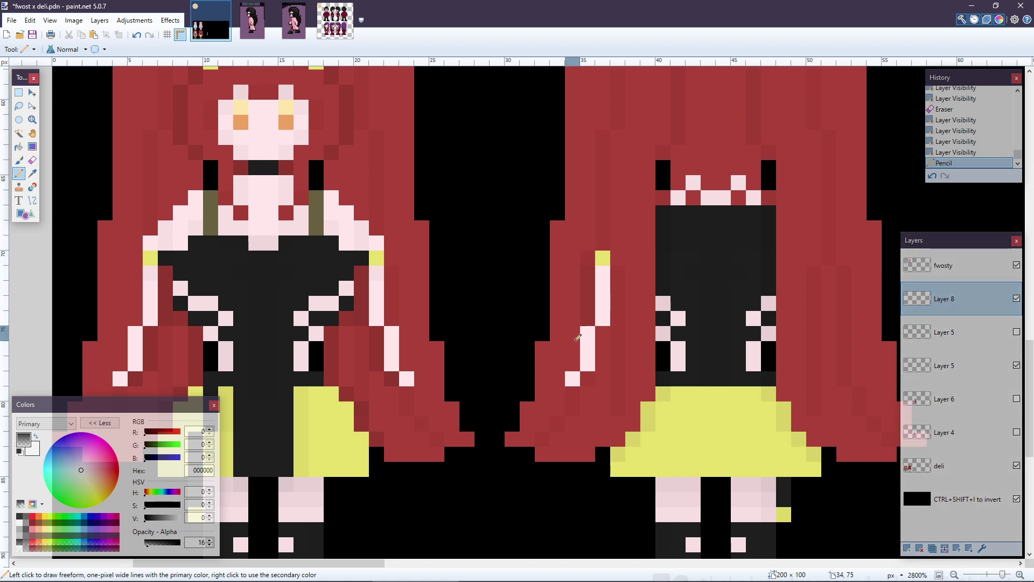
{"action": "left_click", "coordinate": [557, 378]}
{"action": "left_click", "coordinate": [572, 394]}
{"action": "left_click", "coordinate": [587, 391]}
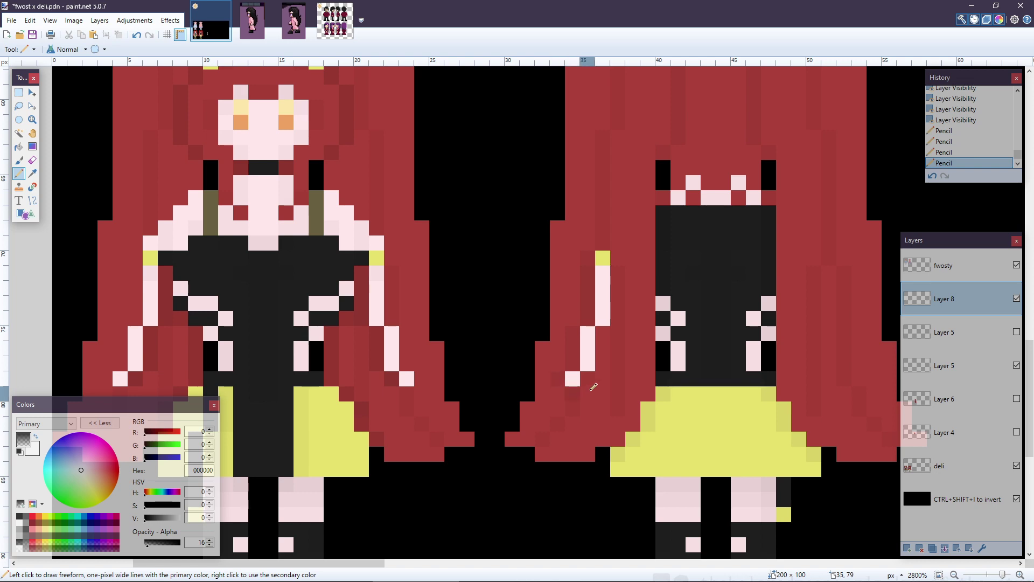
{"action": "left_click", "coordinate": [593, 388]}
{"action": "left_click", "coordinate": [591, 379]}
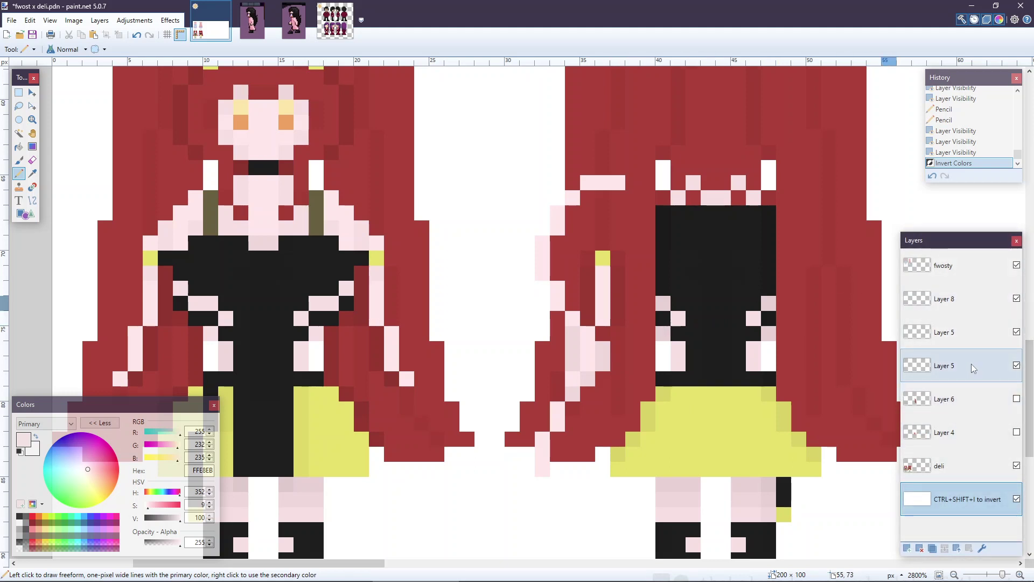
- Hide Layer 8 and thicken the contour on the upper Layer 5 with one pale pixel above and one below the waist
{"action": "left_click", "coordinate": [1016, 298]}
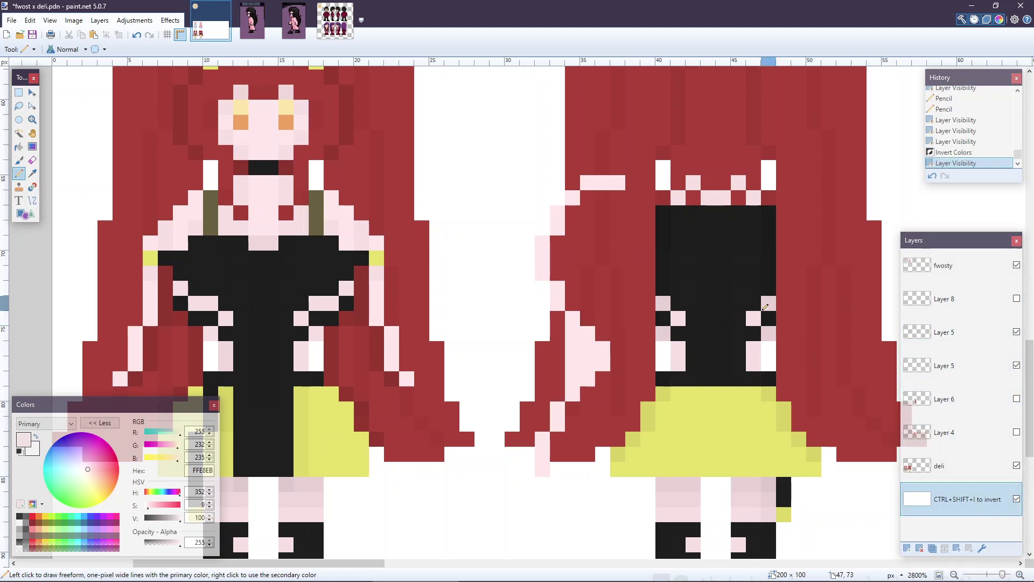
{"action": "scroll", "coordinate": [766, 307], "scroll_direction": "up", "scroll_amount": 3}
{"action": "scroll", "coordinate": [762, 342], "scroll_direction": "down", "scroll_amount": 3}
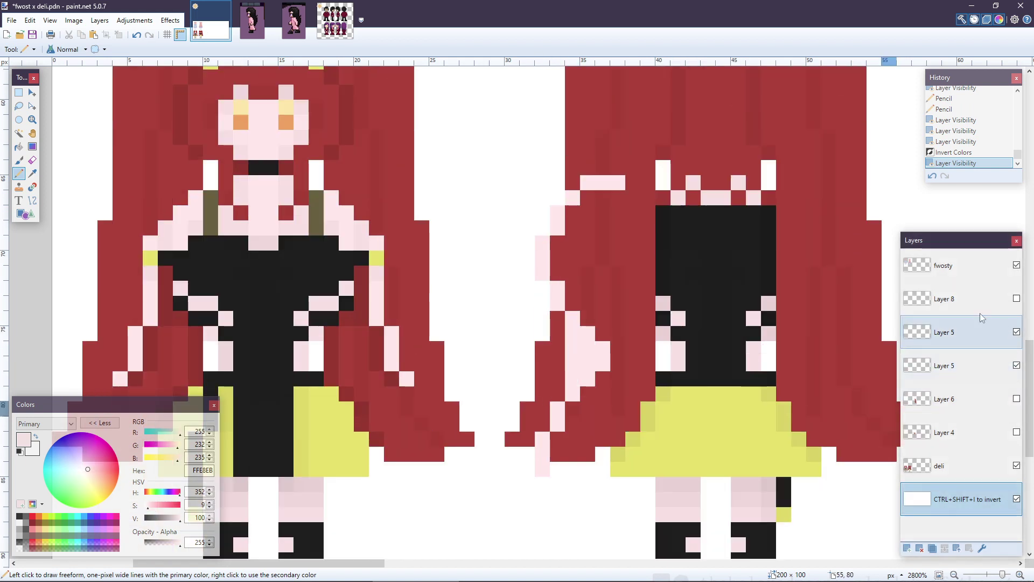
{"action": "left_click", "coordinate": [1015, 332]}
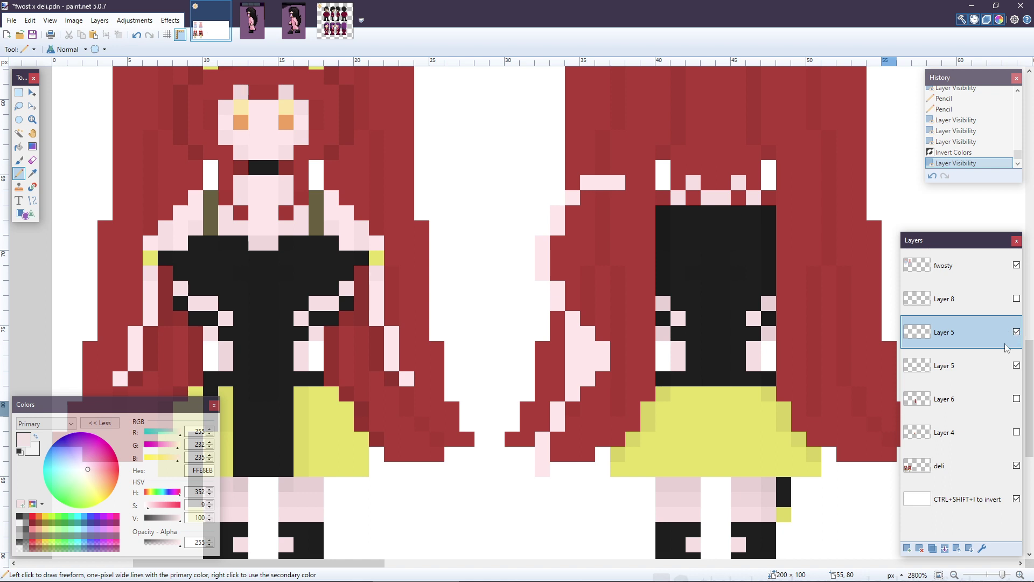
{"action": "left_click", "coordinate": [557, 394]}
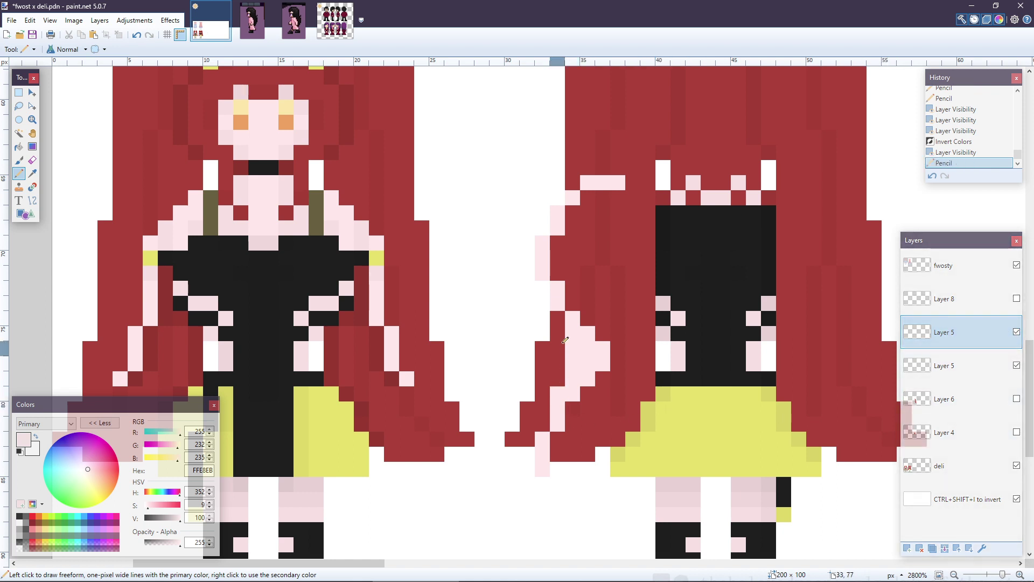
{"action": "left_click", "coordinate": [557, 318]}
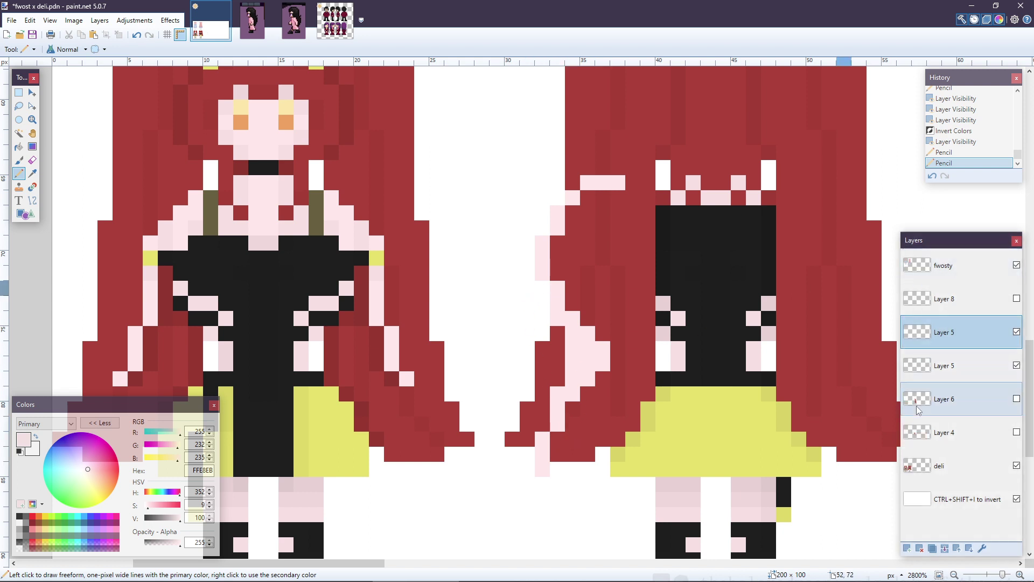
- Invert the background layer's colours back to black and make the contour's Layer 5 active again
{"action": "left_click", "coordinate": [942, 485]}
{"action": "key", "text": "ctrl+shift+i"}
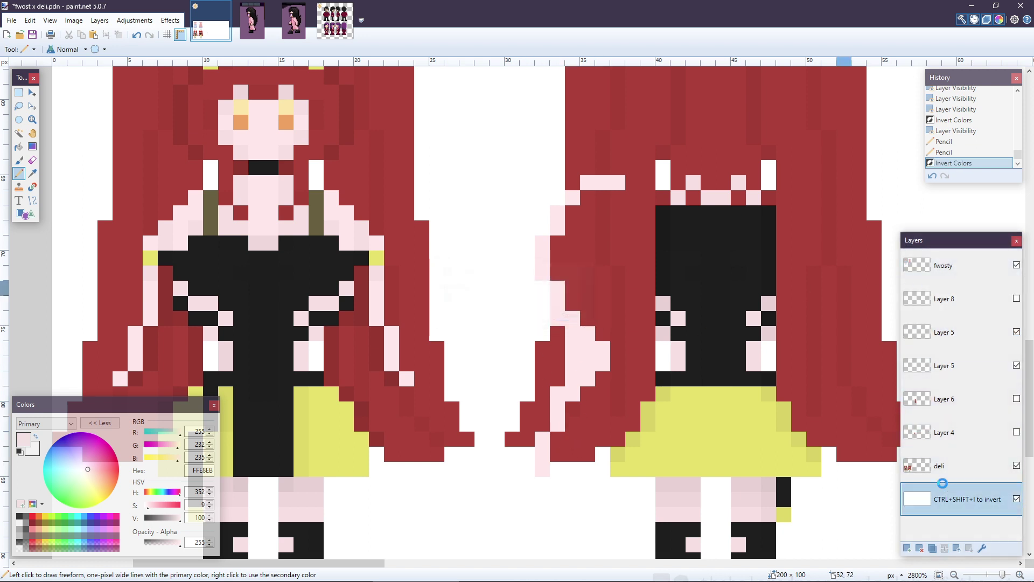
{"action": "left_click", "coordinate": [948, 333]}
- Try a pale stepped line from the back view's dress edge across the hair to the contour, undo it, and recheck the layer
{"action": "left_click_drag", "start_coordinate": [648, 257], "coordinate": [573, 287]}
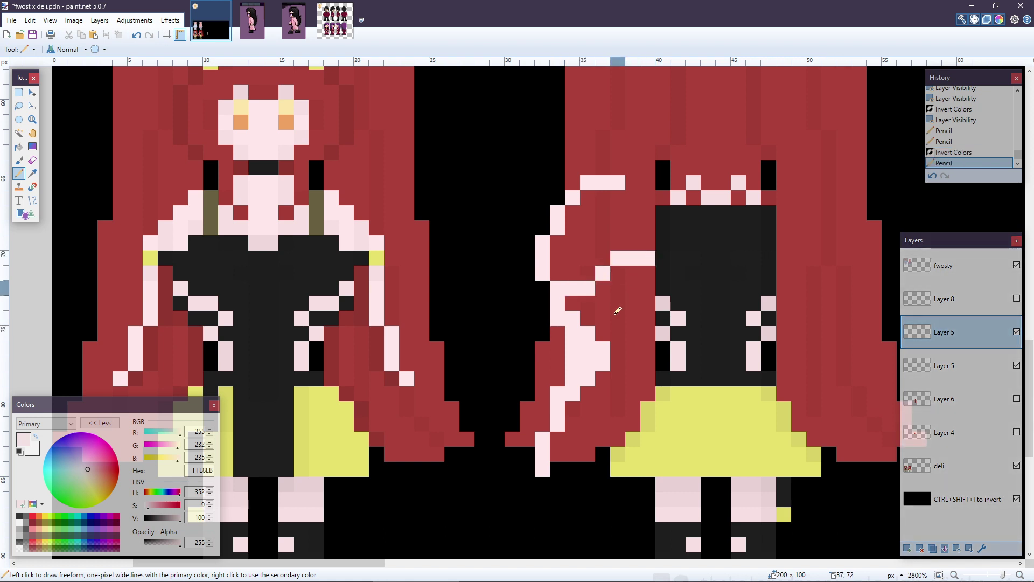
{"action": "key", "text": "ctrl+z"}
{"action": "left_click", "coordinate": [1016, 331]}
{"action": "left_click", "coordinate": [1016, 332]}
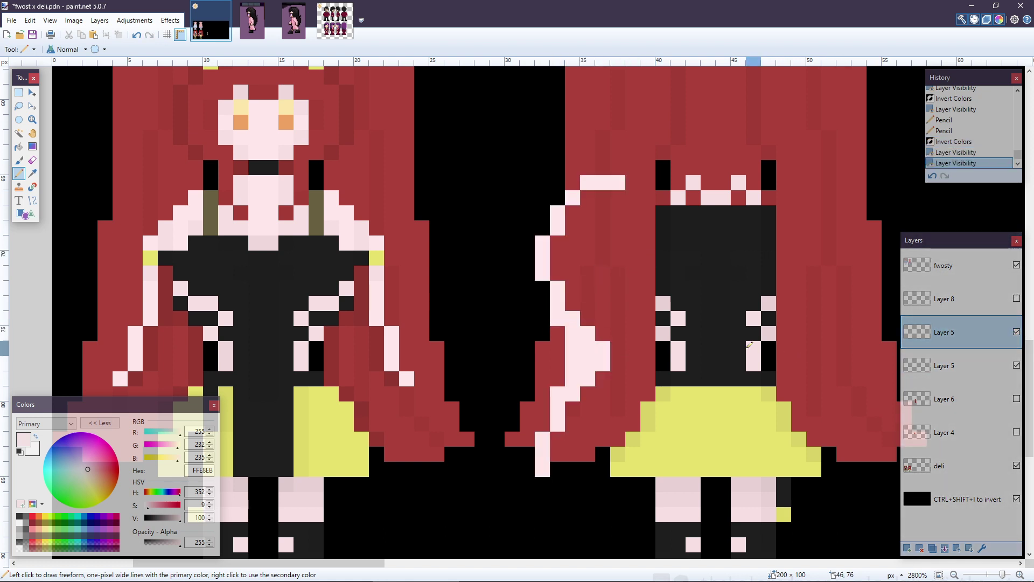
{"action": "scroll", "coordinate": [736, 345], "scroll_direction": "down", "scroll_amount": 3}
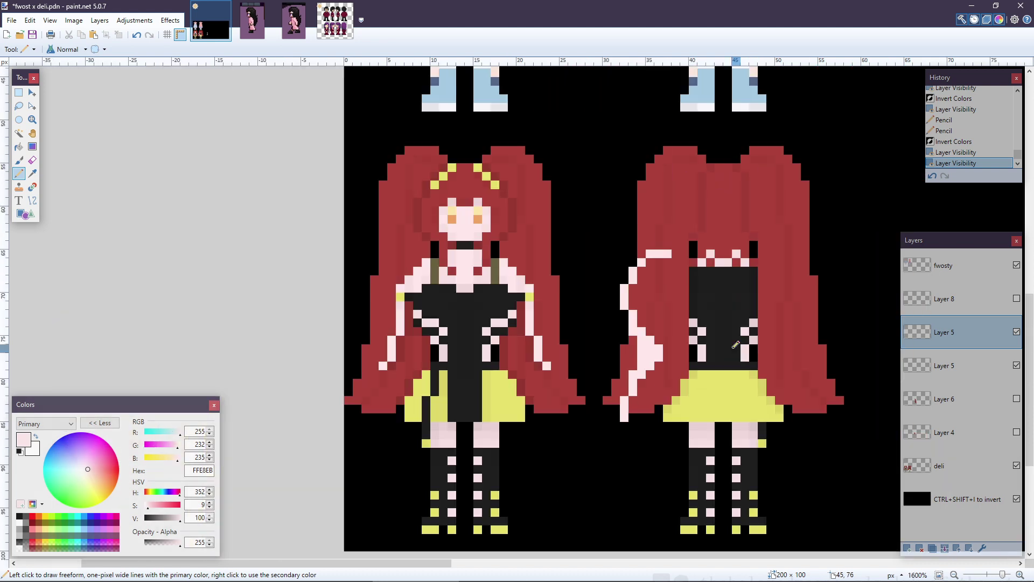
- Extend the lower end of the side-view contour on upper Layer 5 with a horizontal pale line across to the back view's skirt hem
{"action": "scroll", "coordinate": [736, 345], "scroll_direction": "up", "scroll_amount": 2}
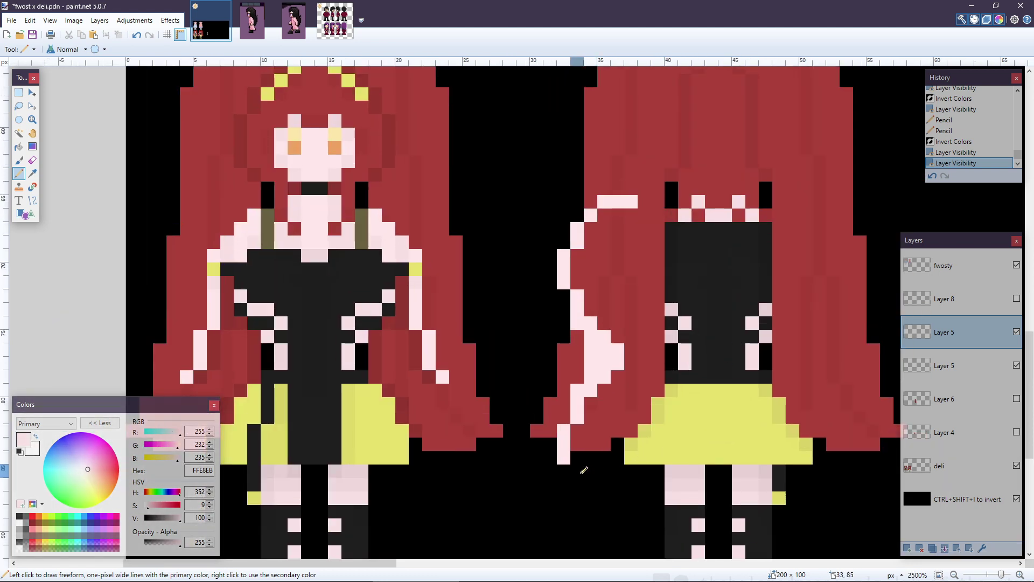
{"action": "left_click_drag", "start_coordinate": [575, 459], "coordinate": [645, 458]}
{"action": "scroll", "coordinate": [565, 458], "scroll_direction": "down", "scroll_amount": 3}
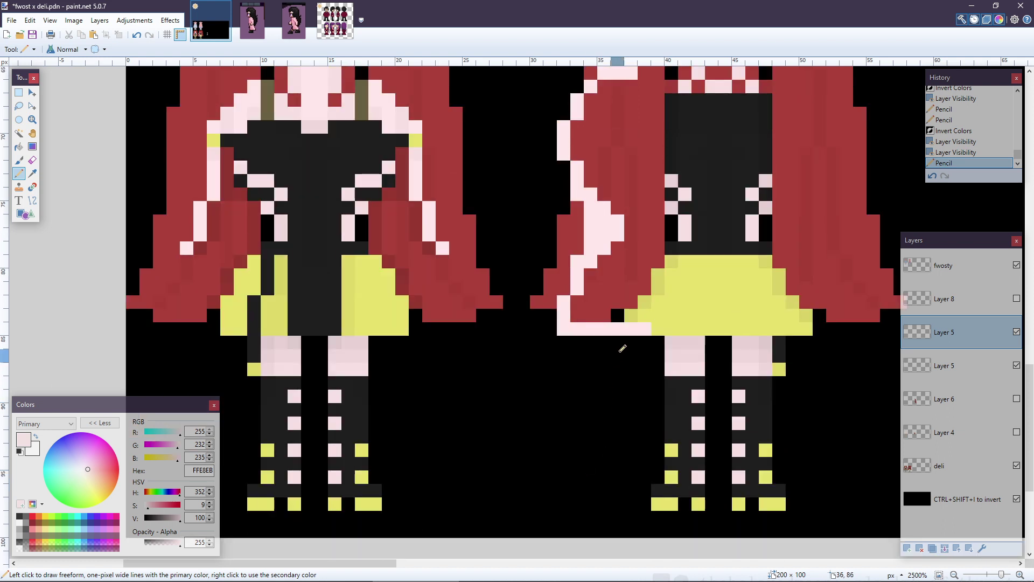
{"action": "scroll", "coordinate": [623, 349], "scroll_direction": "up", "scroll_amount": 3}
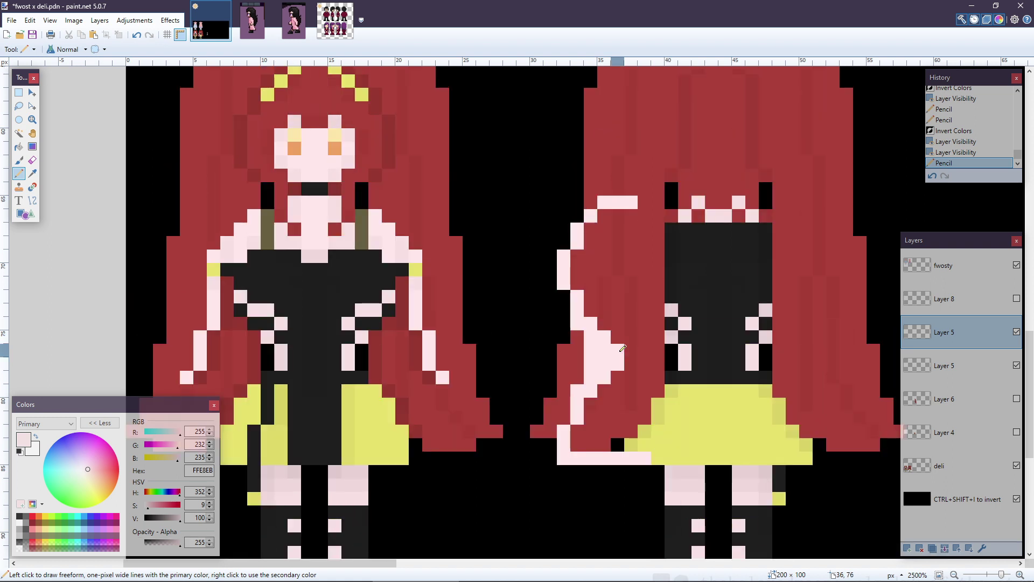
{"action": "scroll", "coordinate": [823, 359], "scroll_direction": "down", "scroll_amount": 1}
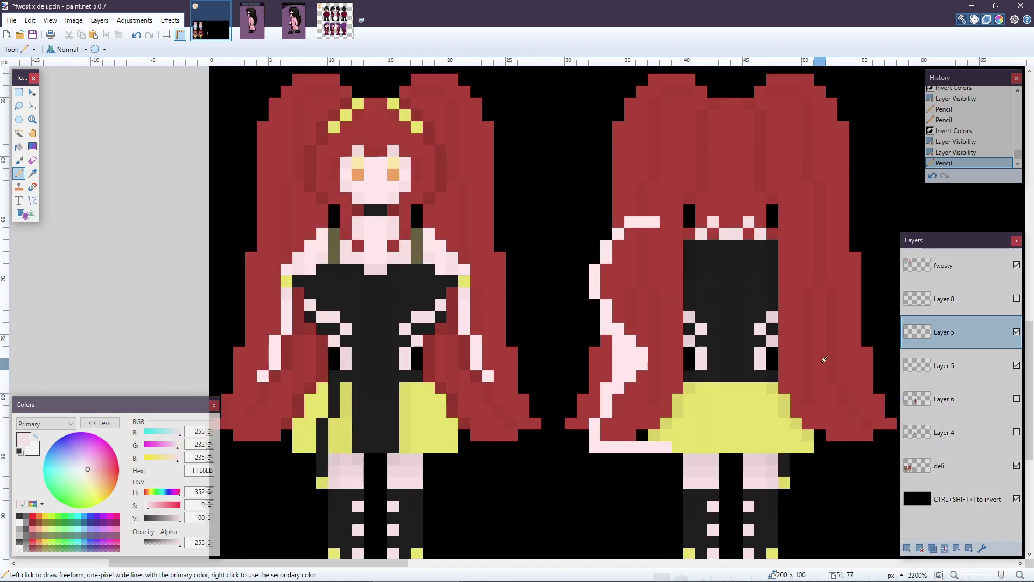
{"action": "scroll", "coordinate": [824, 359], "scroll_direction": "down", "scroll_amount": 2}
- Isolate the side-view body by showing Layer 8, inverting the background layer to white and hiding the deli layer
{"action": "left_click", "coordinate": [1016, 299]}
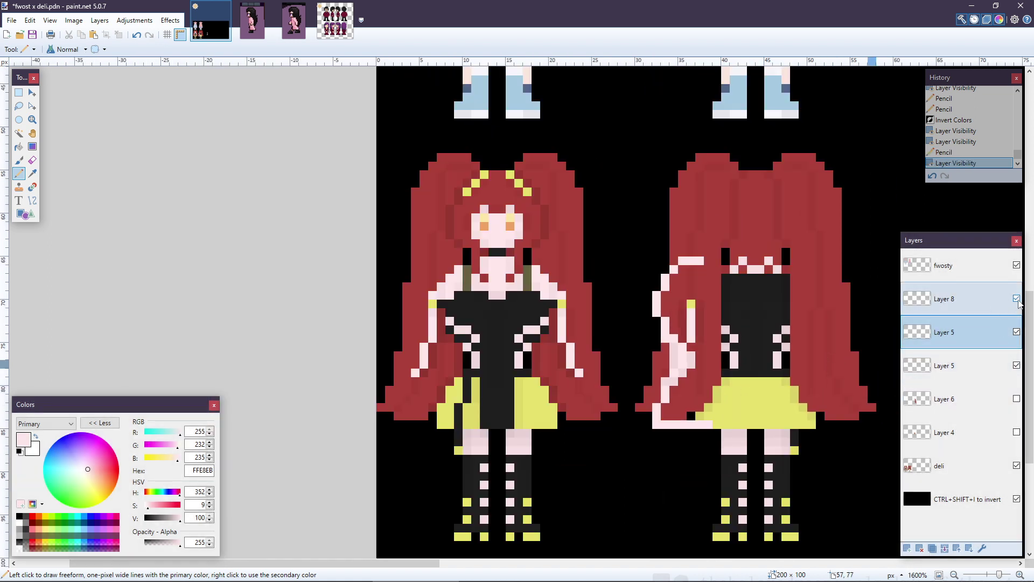
{"action": "scroll", "coordinate": [700, 388], "scroll_direction": "up", "scroll_amount": 3}
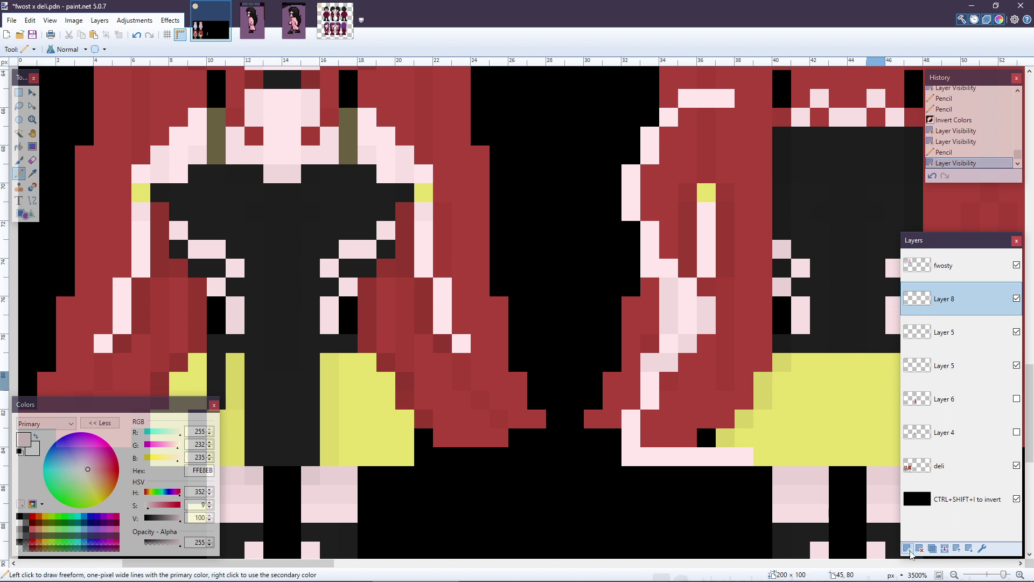
{"action": "left_click", "coordinate": [940, 513]}
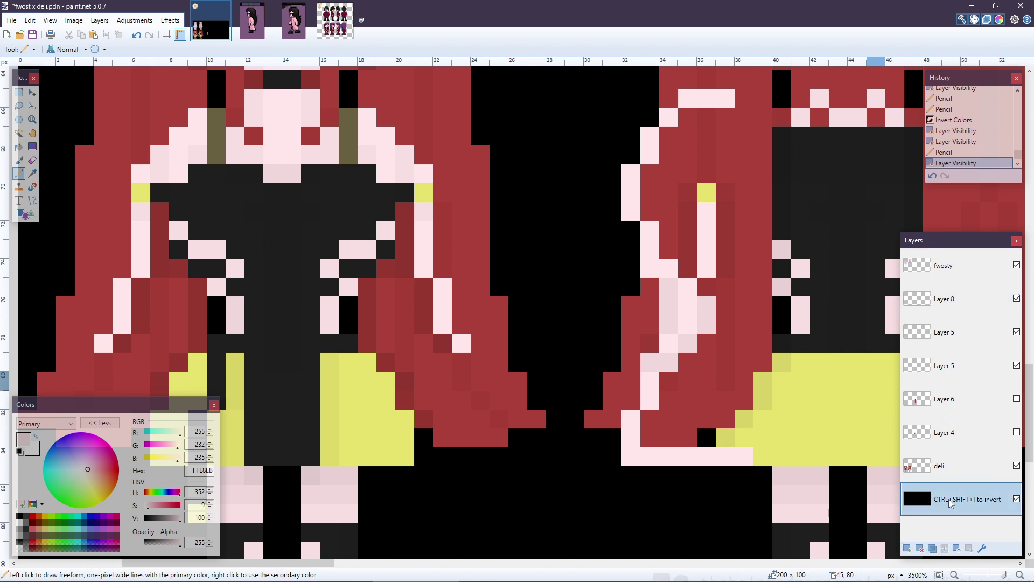
{"action": "key", "text": "ctrl+shift+i"}
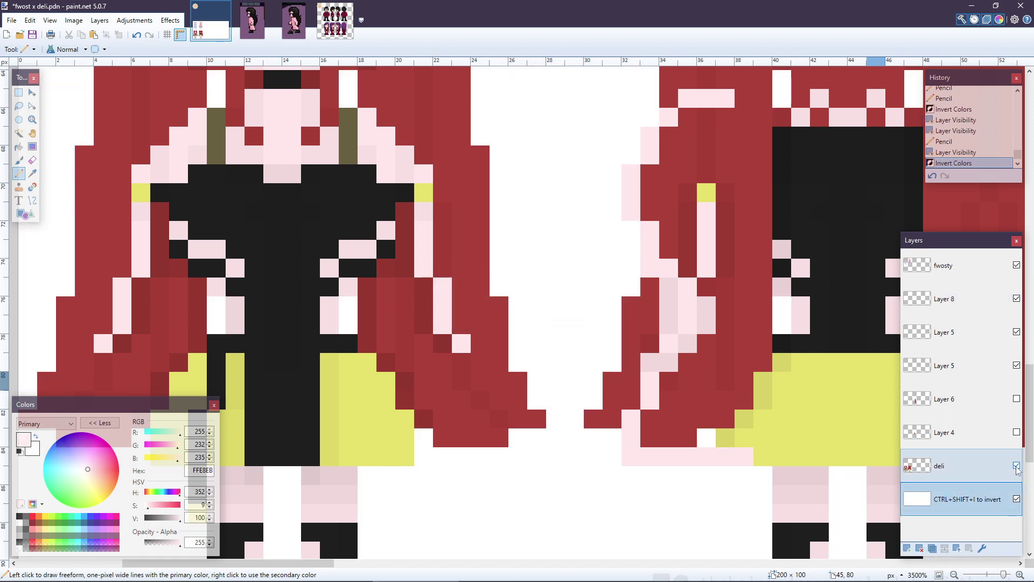
{"action": "left_click", "coordinate": [1017, 466]}
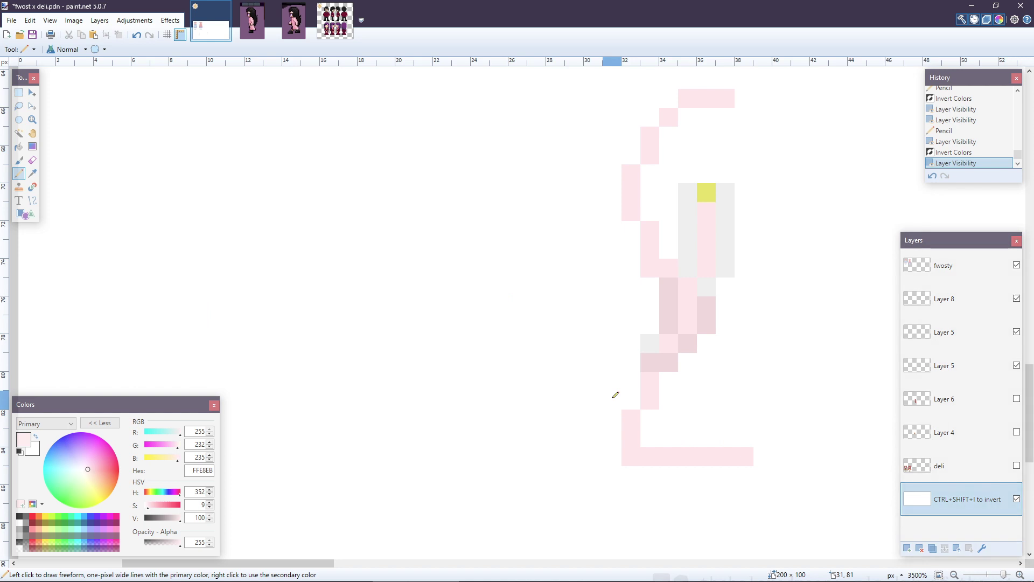
- Close the body outline on upper Layer 5 with a pale corner pixel below the shoulder and a vertical line down to the base
{"action": "scroll", "coordinate": [614, 388], "scroll_direction": "up", "scroll_amount": 2}
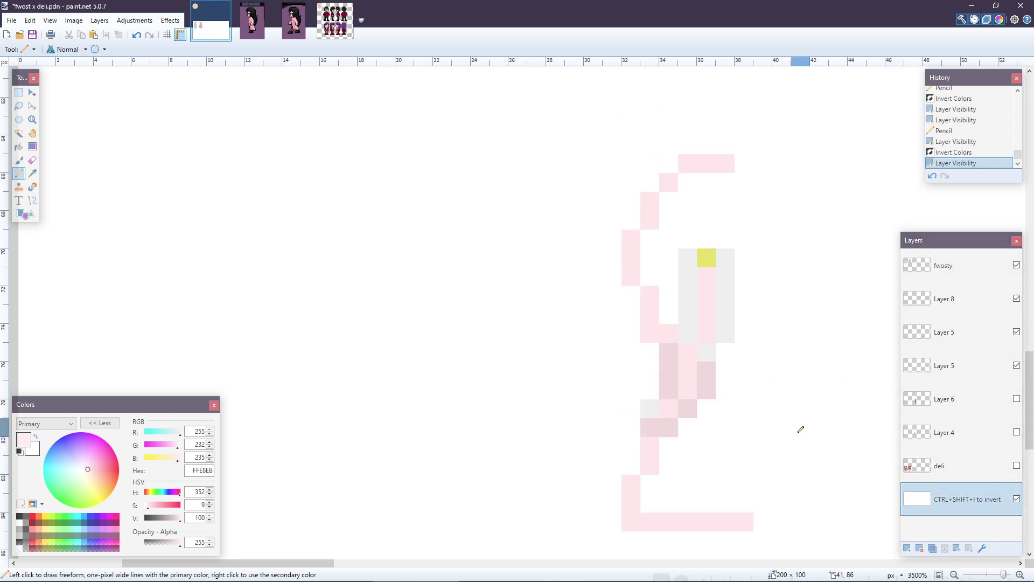
{"action": "scroll", "coordinate": [801, 429], "scroll_direction": "down", "scroll_amount": 3}
{"action": "scroll", "coordinate": [800, 428], "scroll_direction": "up", "scroll_amount": 1}
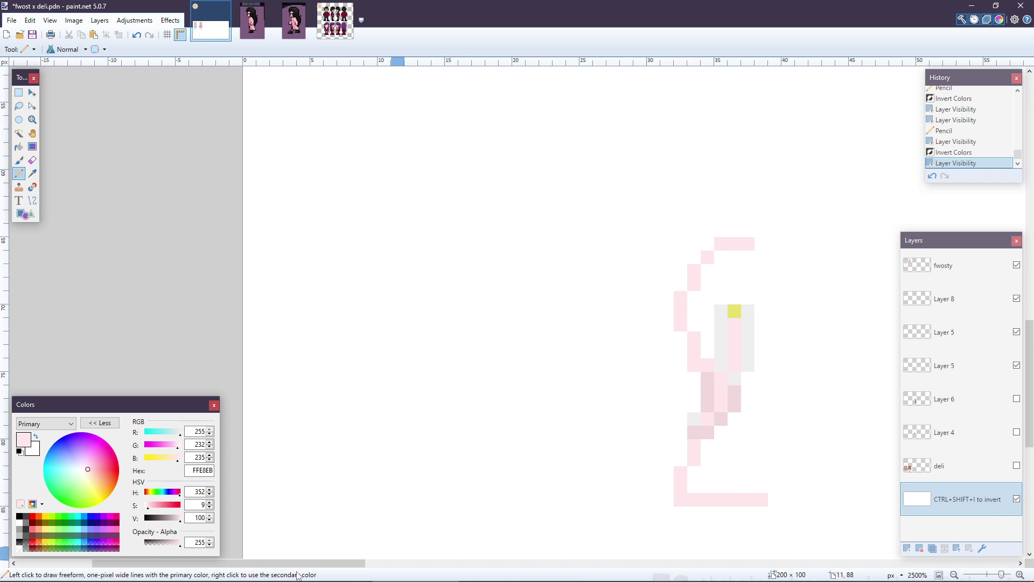
{"action": "left_click_drag", "start_coordinate": [293, 567], "coordinate": [381, 563]}
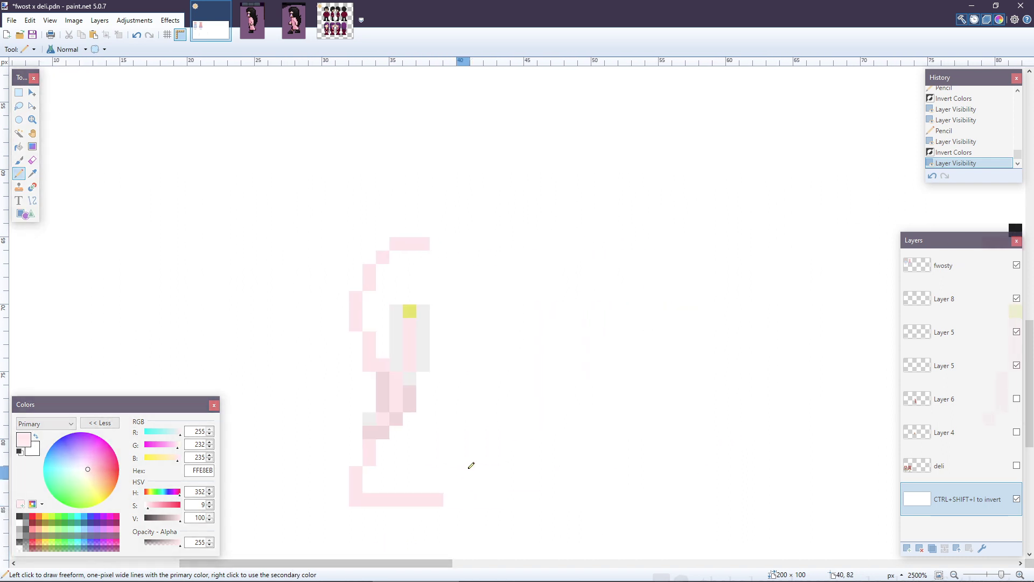
{"action": "left_click", "coordinate": [957, 333]}
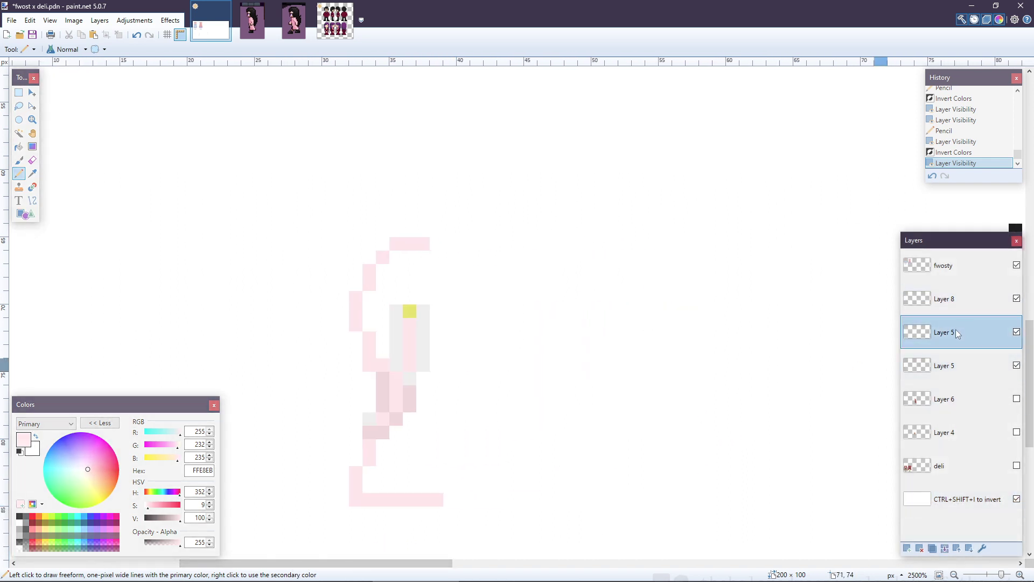
{"action": "left_click", "coordinate": [442, 256]}
{"action": "left_click_drag", "start_coordinate": [456, 270], "coordinate": [457, 494]}
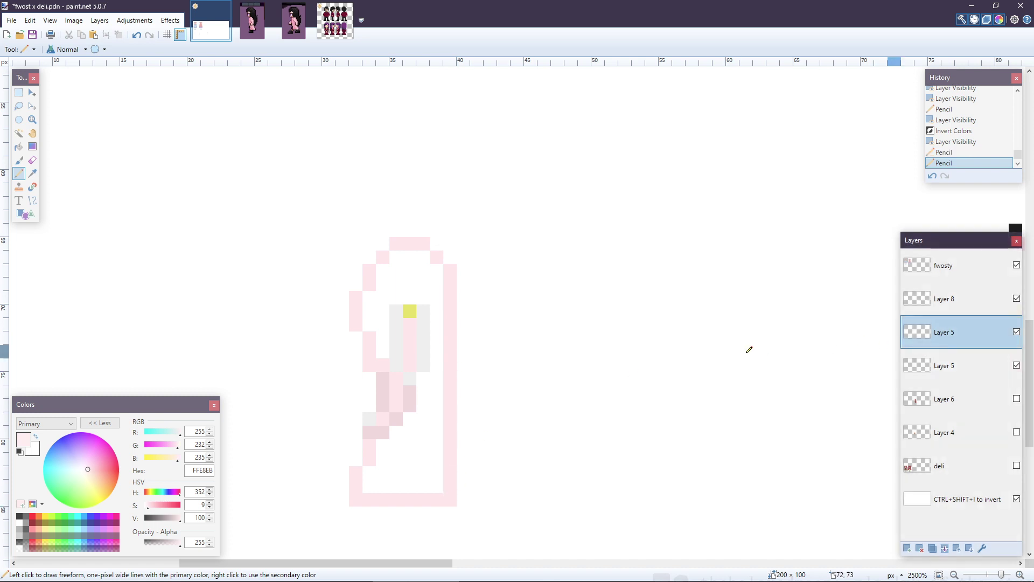
- Fill the inside of the closed body outline on upper Layer 5 with pale pink FFE8EB
{"action": "key", "text": "f"}
{"action": "left_click", "coordinate": [421, 445]}
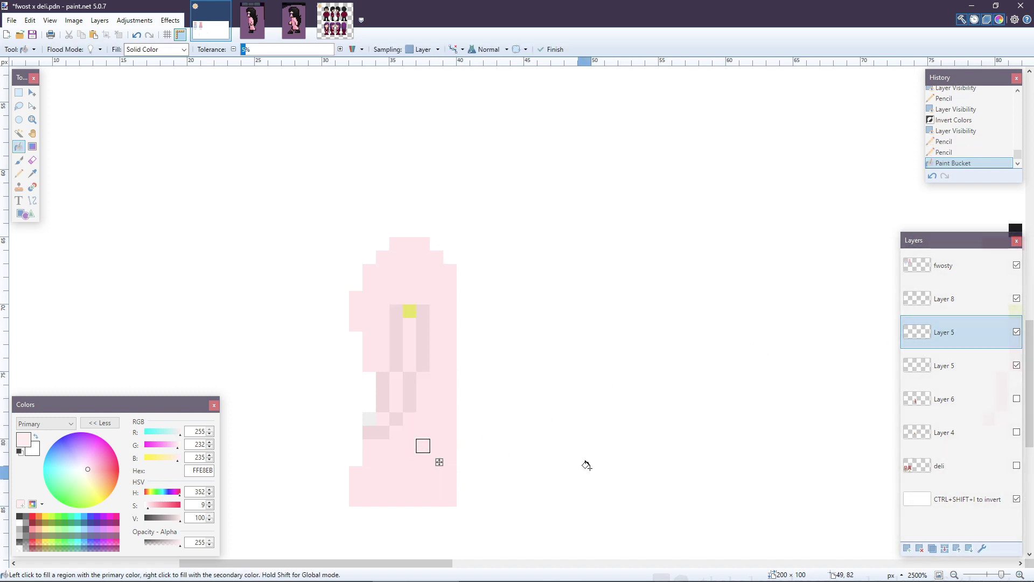
{"action": "key", "text": "p"}
- Erase the stray shading pixel beside the hand outside the body shape on Layer 8
{"action": "key", "text": "e"}
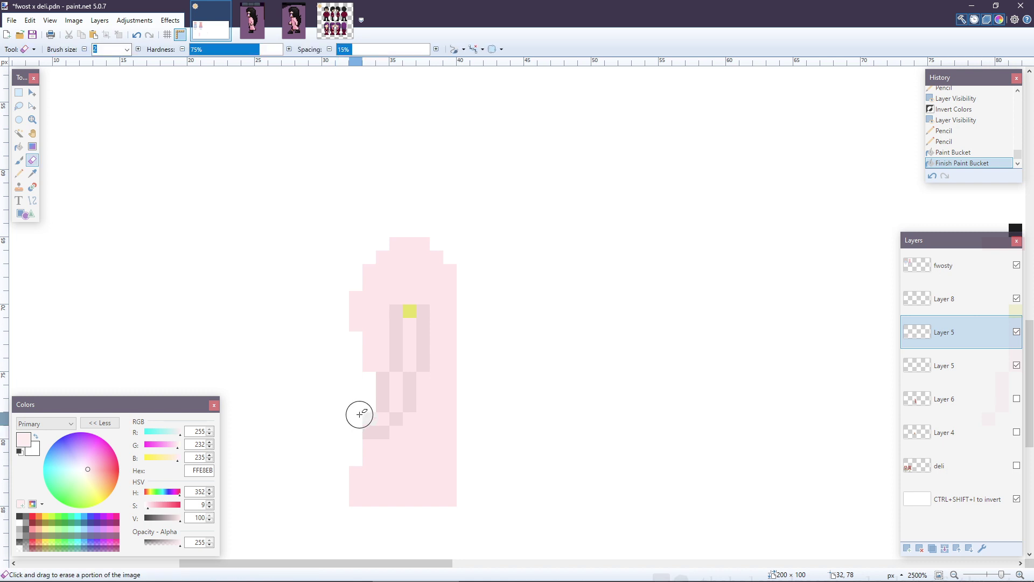
{"action": "left_click", "coordinate": [981, 302]}
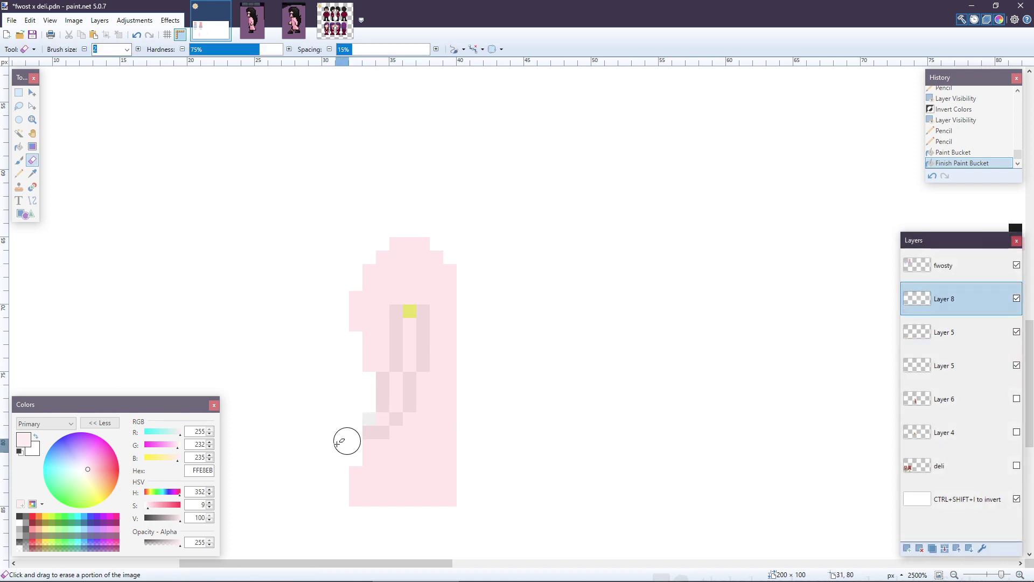
{"action": "left_click", "coordinate": [365, 413]}
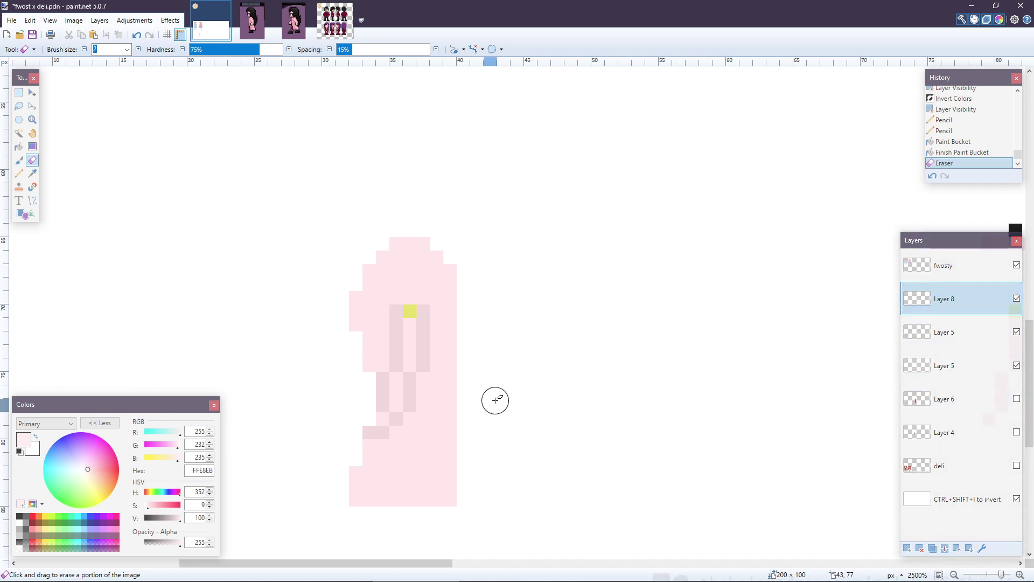
- Extend both shading columns beside the upper arm one pixel upward with the sampled translucent black at opacity 16
{"action": "key", "text": "k"}
{"action": "left_click", "coordinate": [424, 351]}
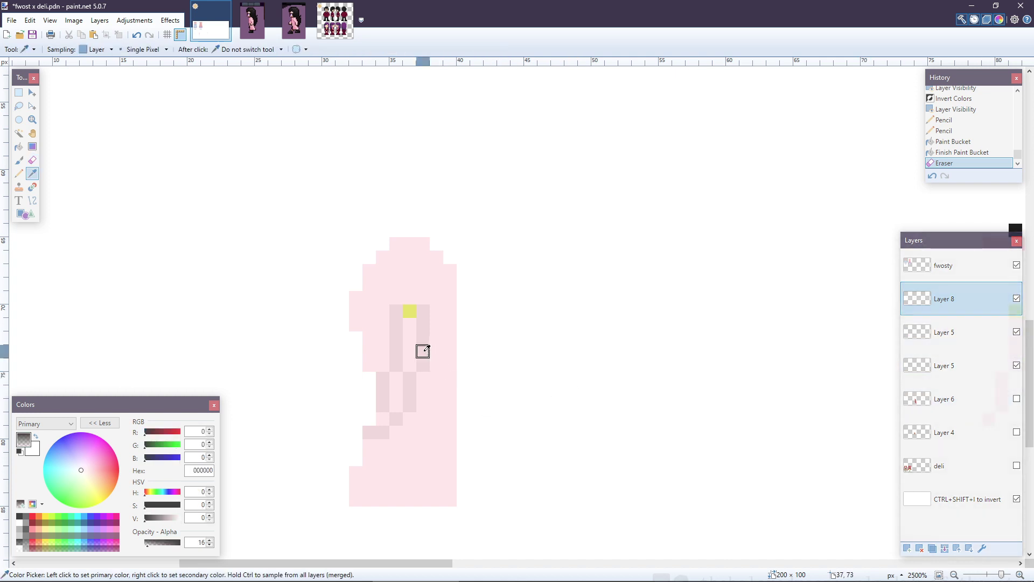
{"action": "key", "text": "p"}
{"action": "left_click", "coordinate": [422, 297]}
{"action": "left_click", "coordinate": [396, 298]}
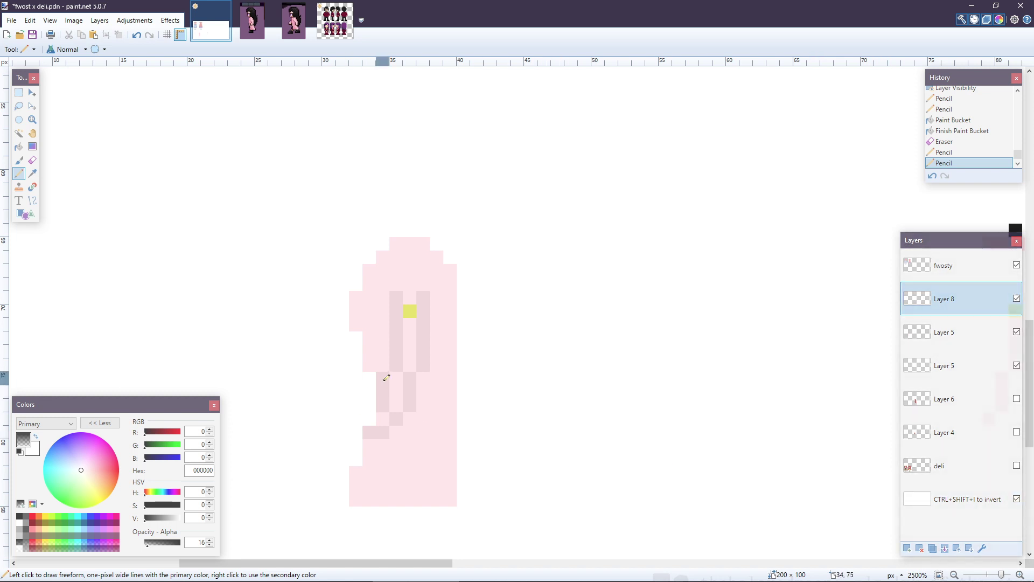
- Try erasing the bent forearm on Layer 8, hiding upper Layer 5 and redrawing the arm straight down in pale pink FFE8EB
{"action": "key", "text": "e"}
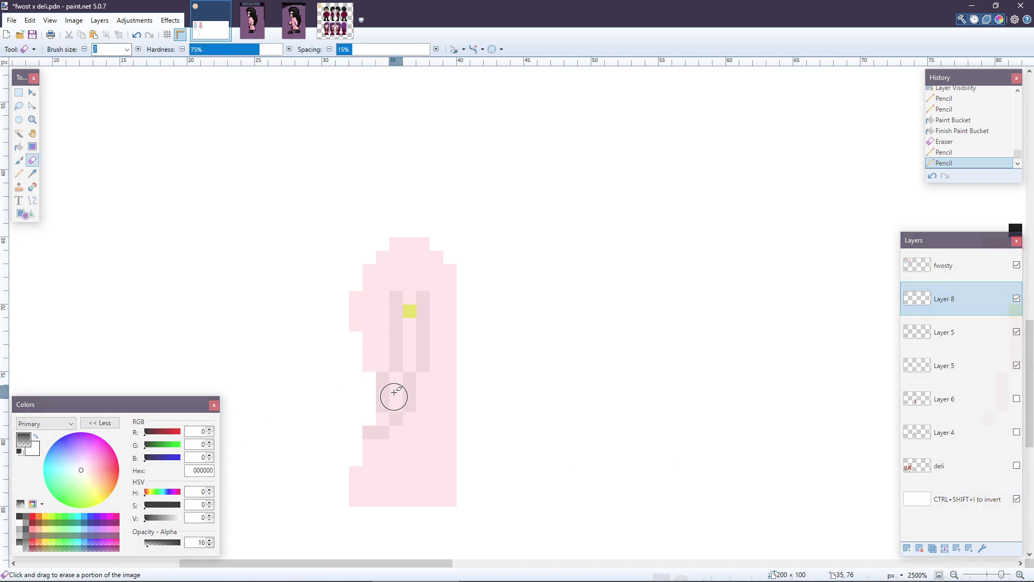
{"action": "mouse_move", "coordinate": [391, 389]}
{"action": "left_mouse_down"}
{"action": "mouse_move", "coordinate": [404, 397]}
{"action": "mouse_move", "coordinate": [360, 437]}
{"action": "left_mouse_up"}
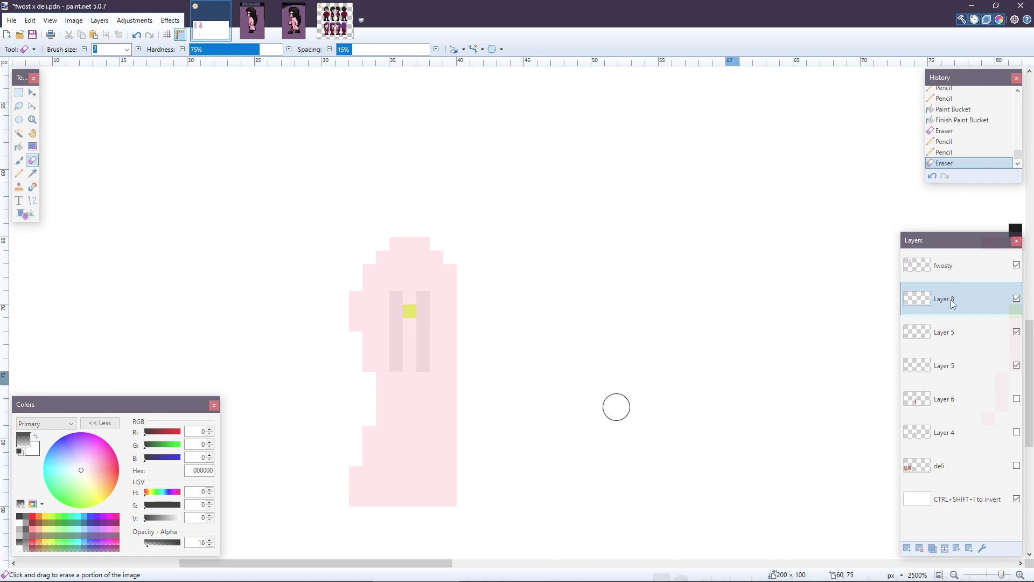
{"action": "left_click", "coordinate": [1016, 333]}
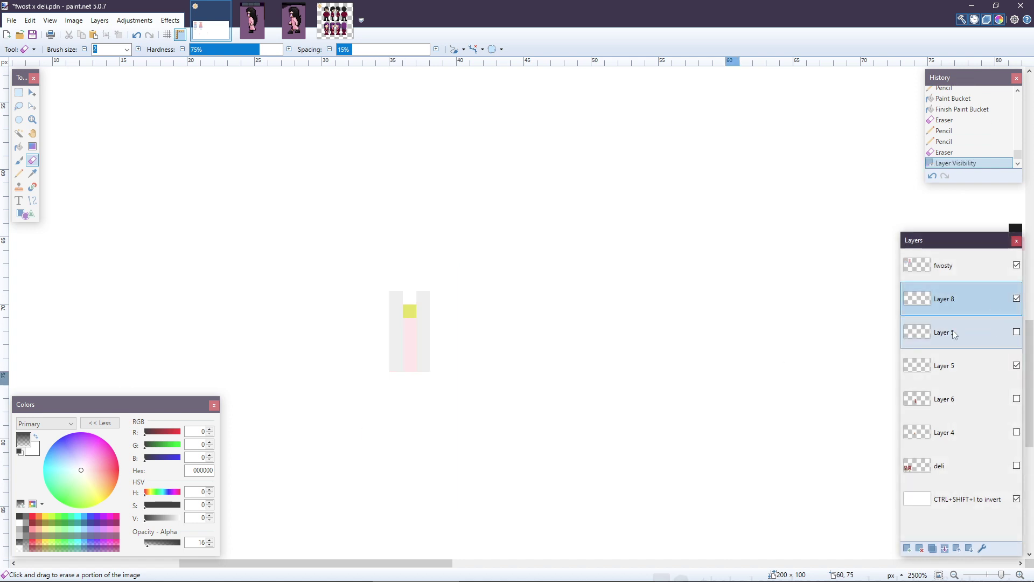
{"action": "key", "text": "k"}
{"action": "left_click", "coordinate": [409, 338]}
{"action": "key", "text": "p"}
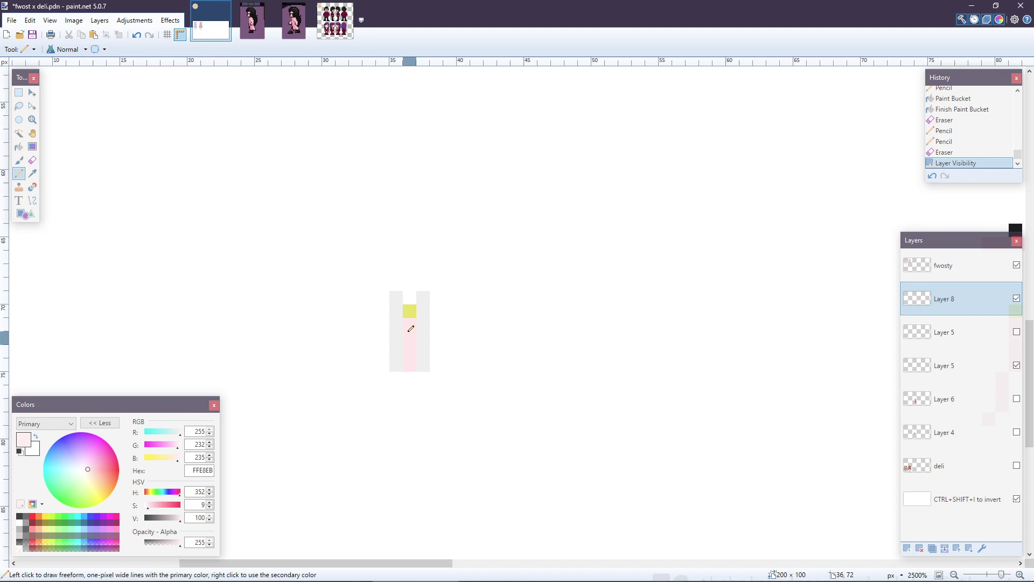
{"action": "left_click", "coordinate": [416, 295]}
{"action": "left_click_drag", "start_coordinate": [411, 365], "coordinate": [408, 424]}
{"action": "left_click", "coordinate": [395, 432]}
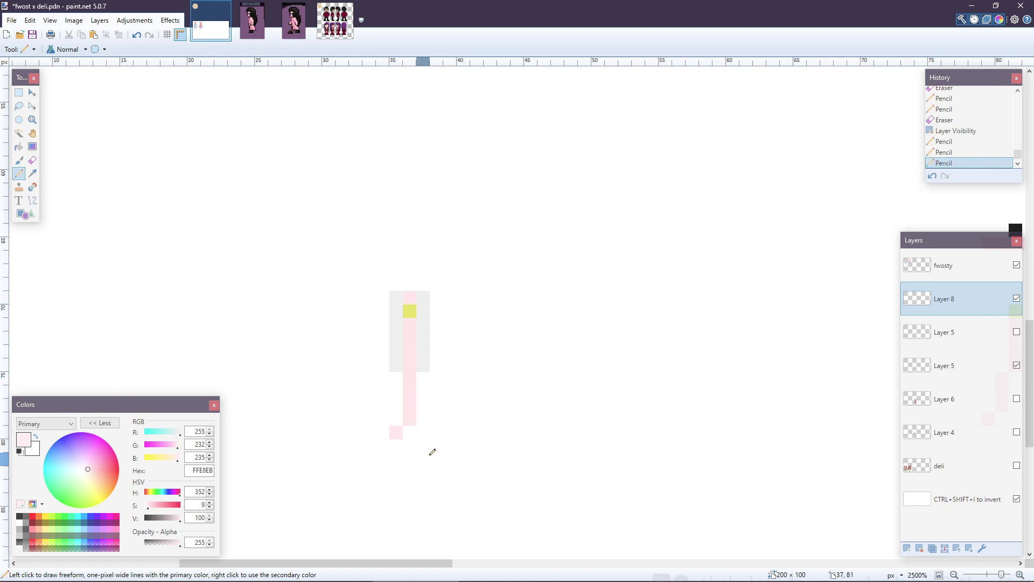
- Undo the redrawn arm pixels, the hiding of upper Layer 5 and the forearm erasure
{"action": "key", "text": "ctrl+z"}
{"action": "key", "text": "ctrl+z"}
{"action": "key", "text": "ctrl+z"}
{"action": "key", "text": "ctrl+z"}
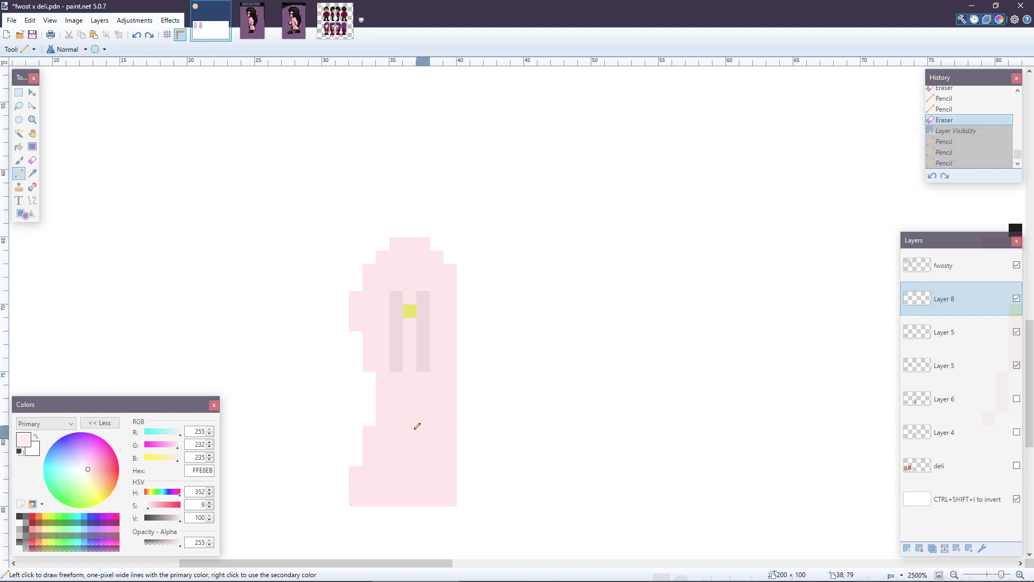
{"action": "key", "text": "ctrl+z"}
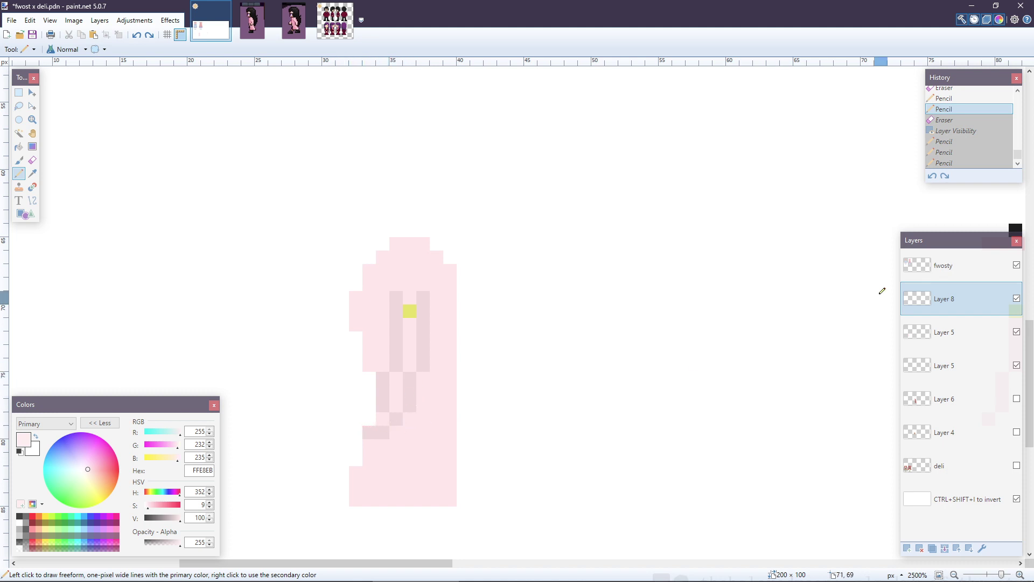
- Add a new layer above Layer 8 and place one pale pink pixel on it beside the body at hand height
{"action": "key", "text": "ctrl+shift+n"}
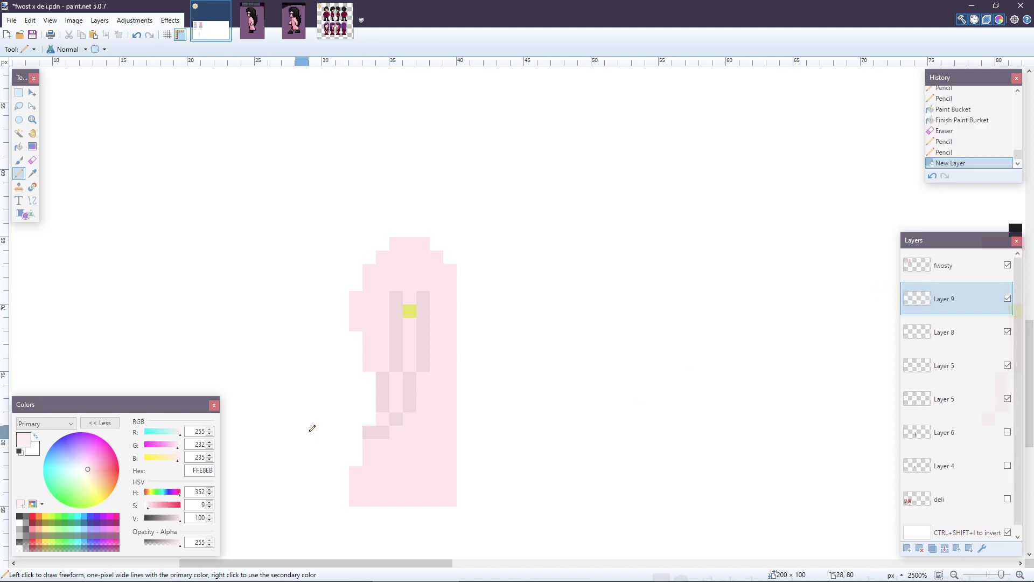
{"action": "left_click", "coordinate": [315, 431]}
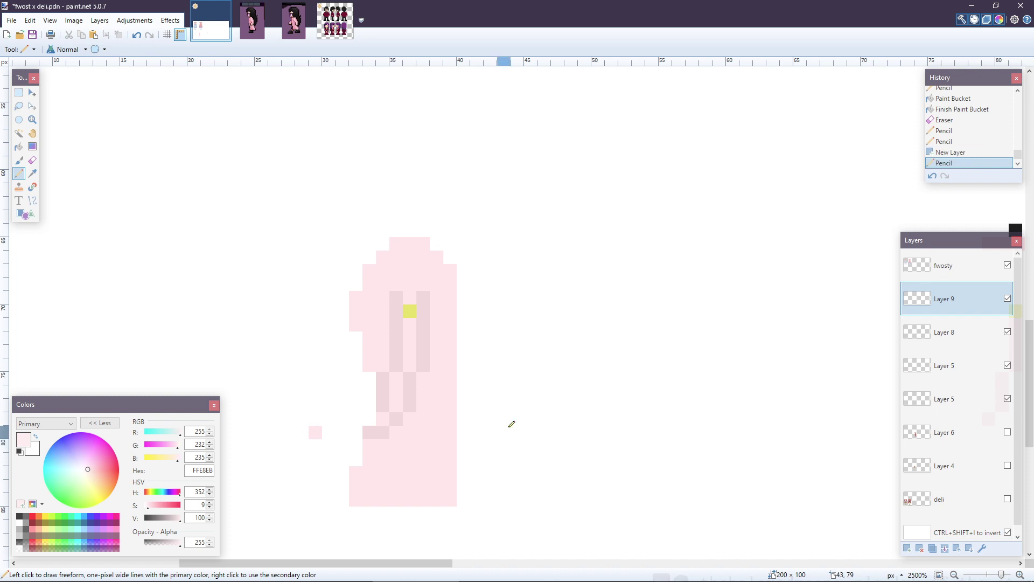
- Erase the bent forearm and hand together with their shading from Layer 8, keeping the upper arm
{"action": "left_click", "coordinate": [945, 332]}
{"action": "key", "text": "e"}
{"action": "mouse_move", "coordinate": [389, 399]}
{"action": "left_mouse_down"}
{"action": "mouse_move", "coordinate": [373, 392]}
{"action": "mouse_move", "coordinate": [397, 383]}
{"action": "mouse_move", "coordinate": [366, 442]}
{"action": "left_mouse_up"}
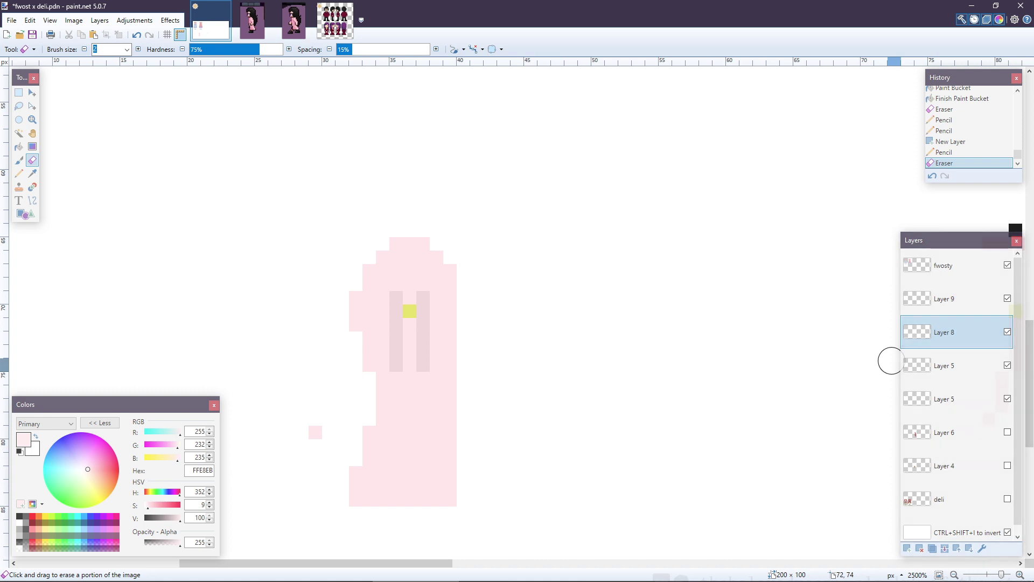
- Hide upper Layer 5 and draw the arm straight on Layer 8, adding pale pixels above the yellow armband, along the forearm and for the hand
{"action": "left_click", "coordinate": [1007, 300]}
{"action": "left_click", "coordinate": [1007, 300]}
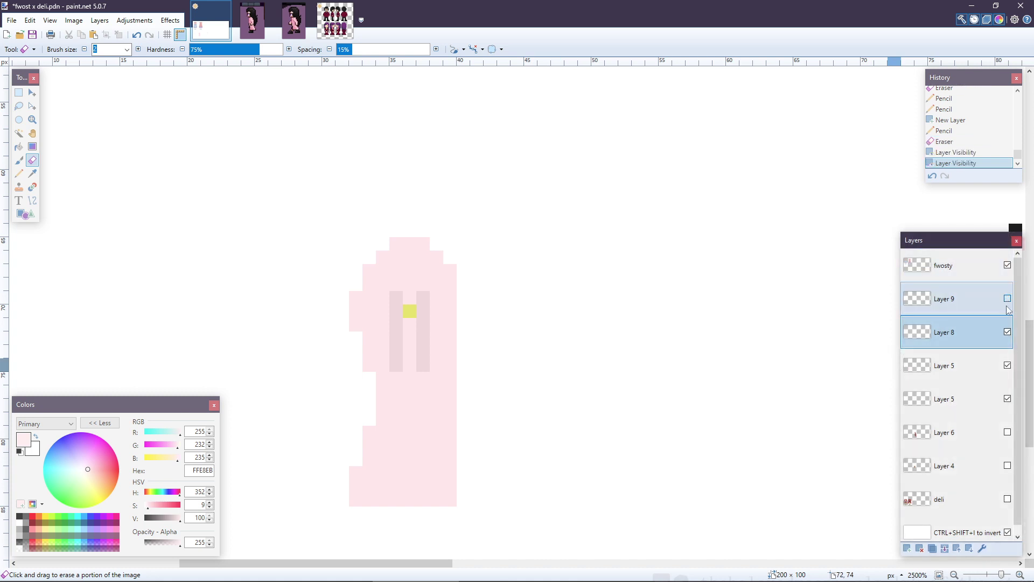
{"action": "left_click", "coordinate": [1006, 366]}
{"action": "key", "text": "p"}
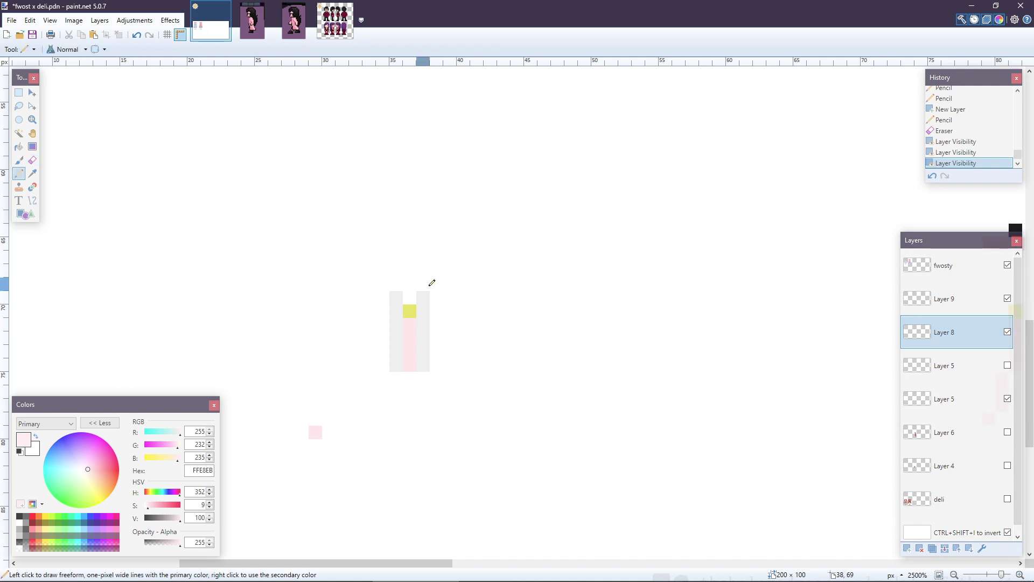
{"action": "left_click", "coordinate": [409, 297]}
{"action": "left_click_drag", "start_coordinate": [410, 375], "coordinate": [409, 426]}
{"action": "left_click", "coordinate": [396, 432]}
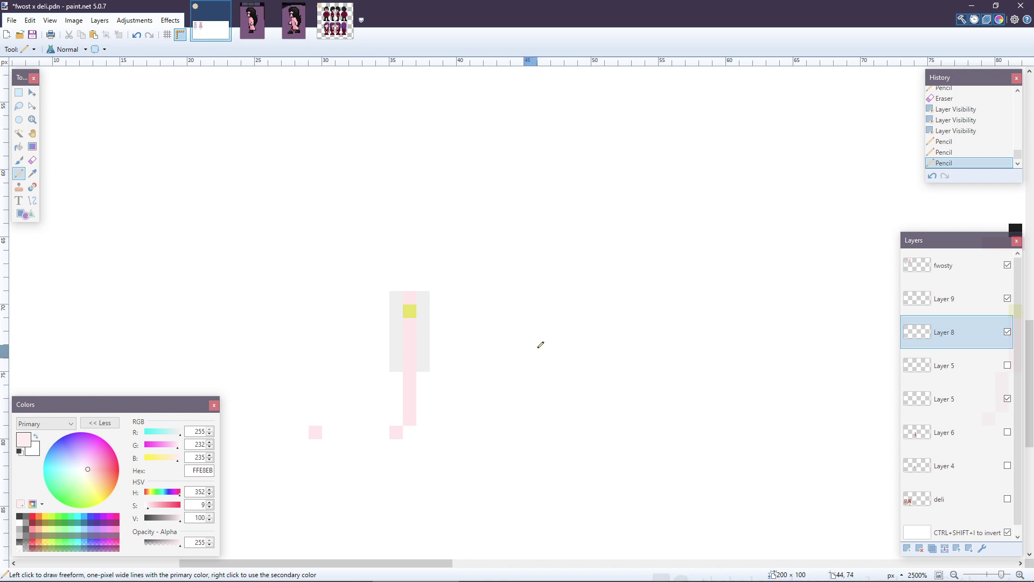
- Delete Layer 9 with its single pale pixel
{"action": "left_click", "coordinate": [924, 300]}
{"action": "key", "text": "ctrl+shift+Delete"}
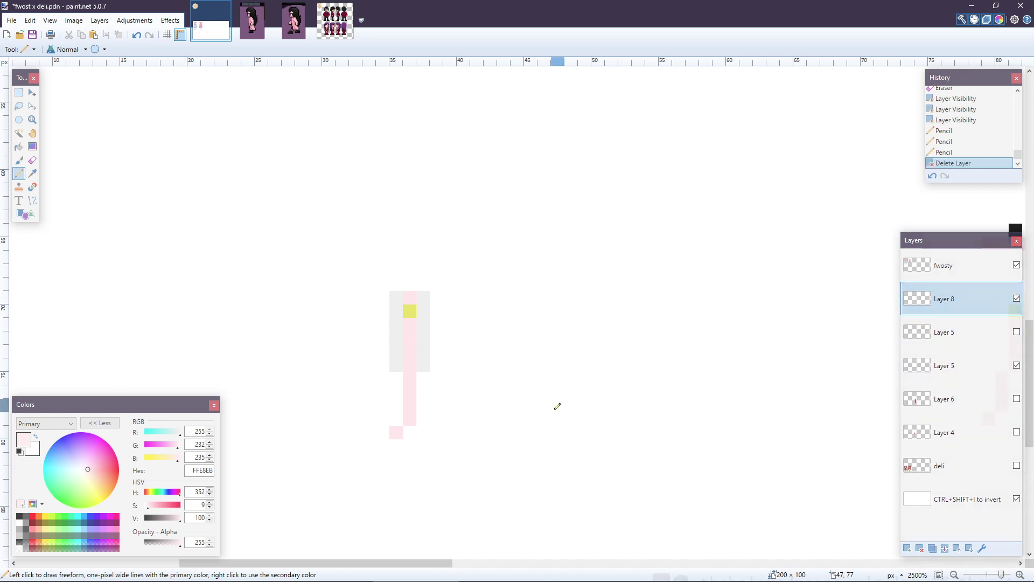
- Sample the arm's translucent black shade (alpha 16) and extend the shading on Layer 8 down both sides of the straight forearm
{"action": "key", "text": "k"}
{"action": "left_click", "coordinate": [428, 337]}
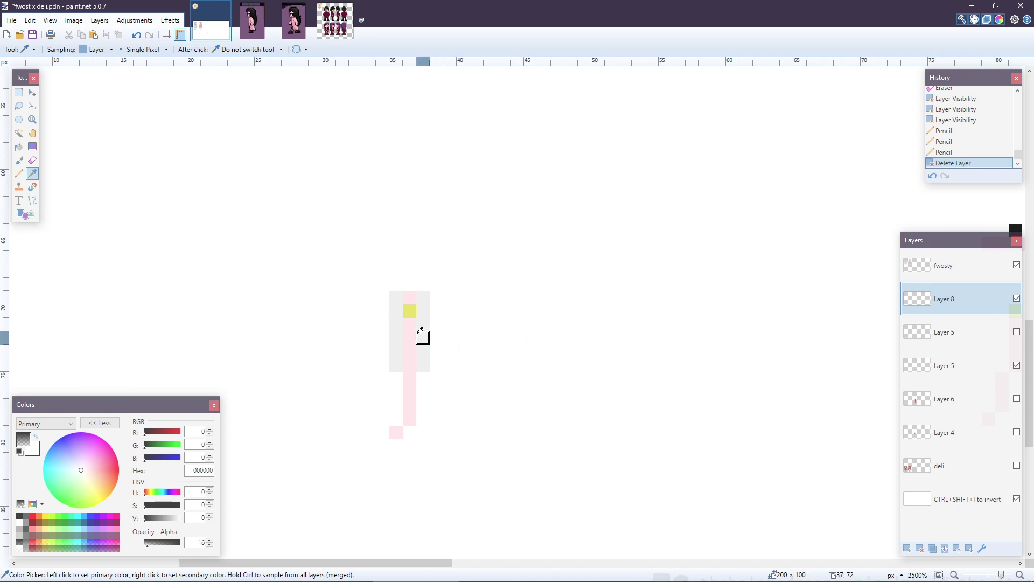
{"action": "key", "text": "p"}
{"action": "left_click_drag", "start_coordinate": [423, 375], "coordinate": [410, 432]}
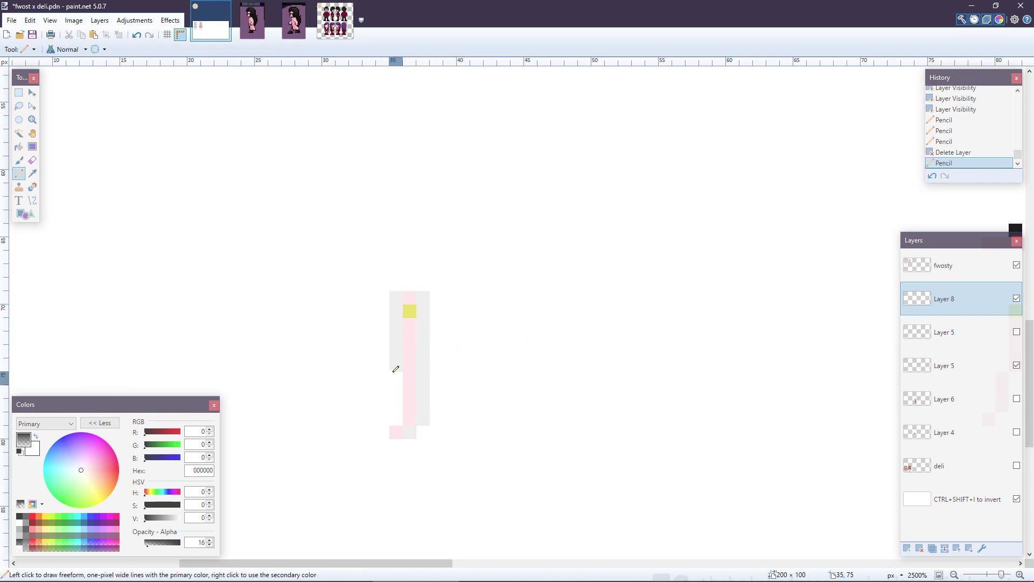
{"action": "left_click_drag", "start_coordinate": [395, 369], "coordinate": [394, 419]}
- Shade the pixels surrounding the hand on Layer 8 with the same translucent black
{"action": "left_click", "coordinate": [383, 432]}
{"action": "left_click", "coordinate": [396, 446]}
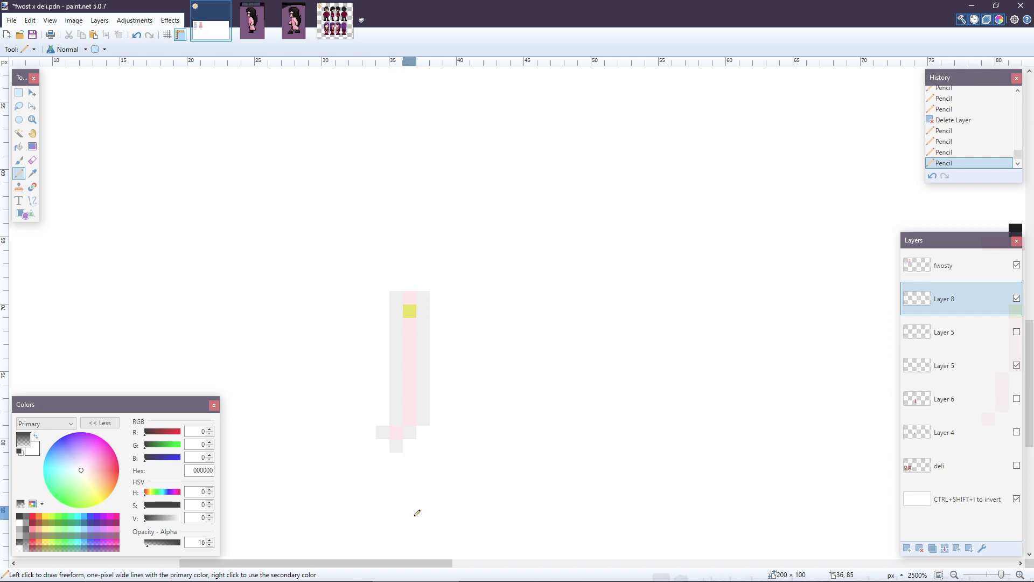
{"action": "left_click", "coordinate": [383, 446]}
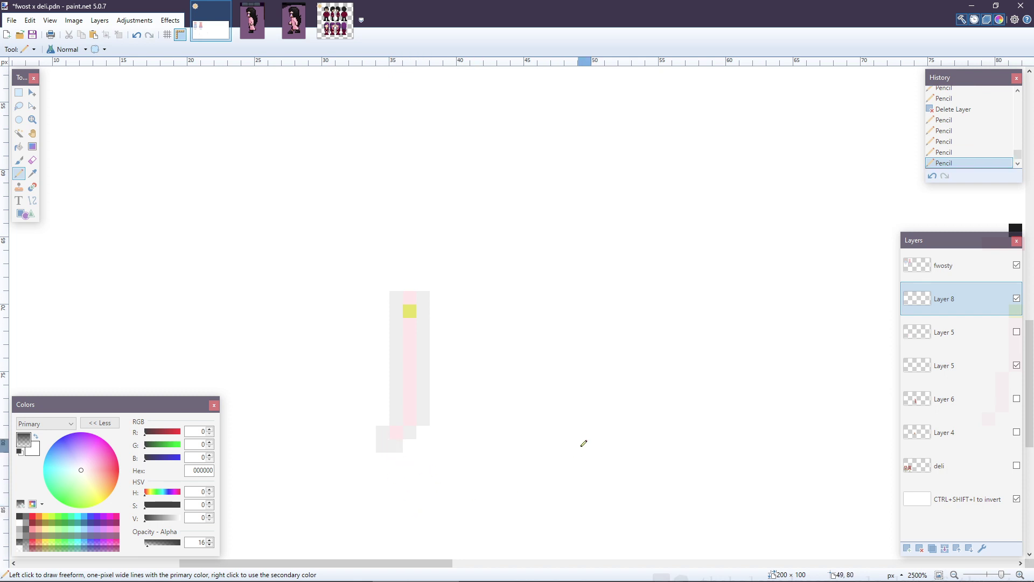
{"action": "left_click", "coordinate": [385, 420]}
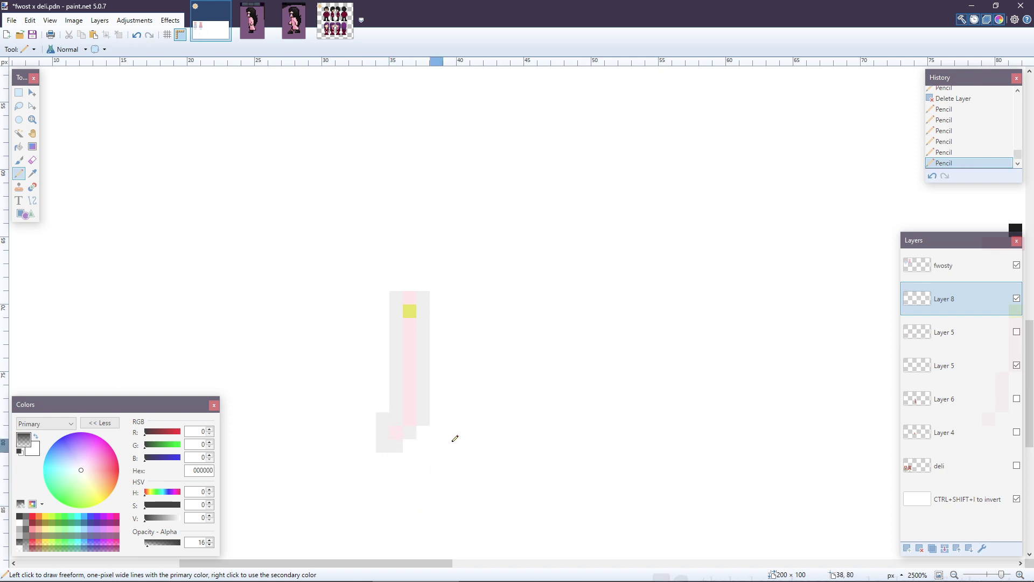
{"action": "left_click", "coordinate": [409, 446]}
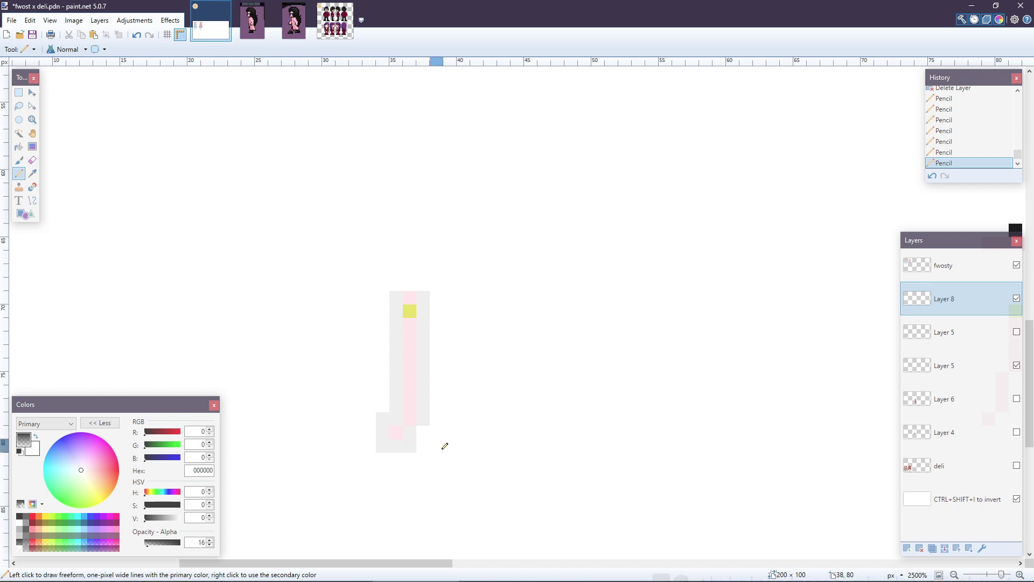
{"action": "left_click", "coordinate": [422, 432]}
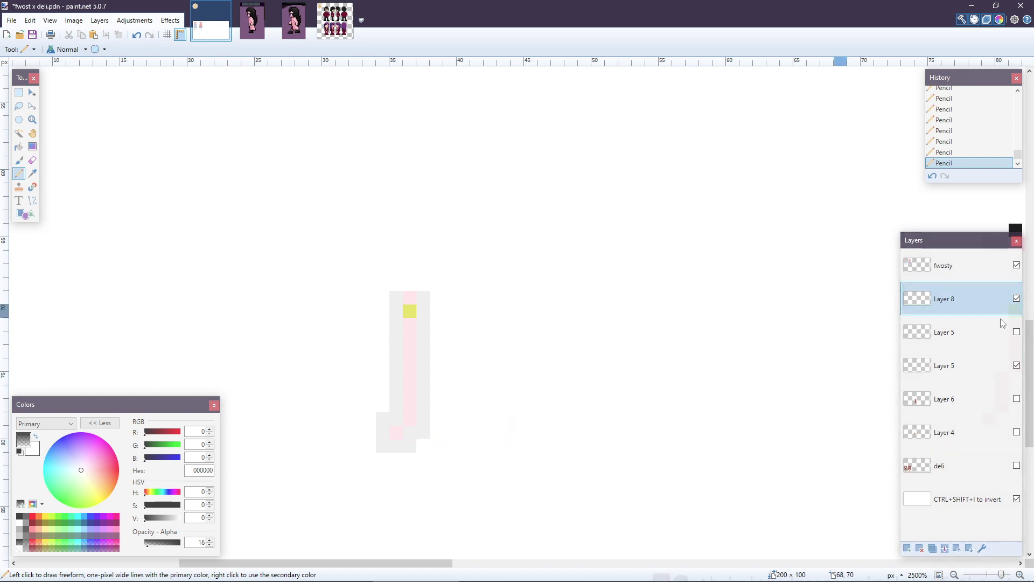
- Show the upper Layer 5 with the body shape and merge Layer 8 down into it
{"action": "left_click", "coordinate": [1016, 332]}
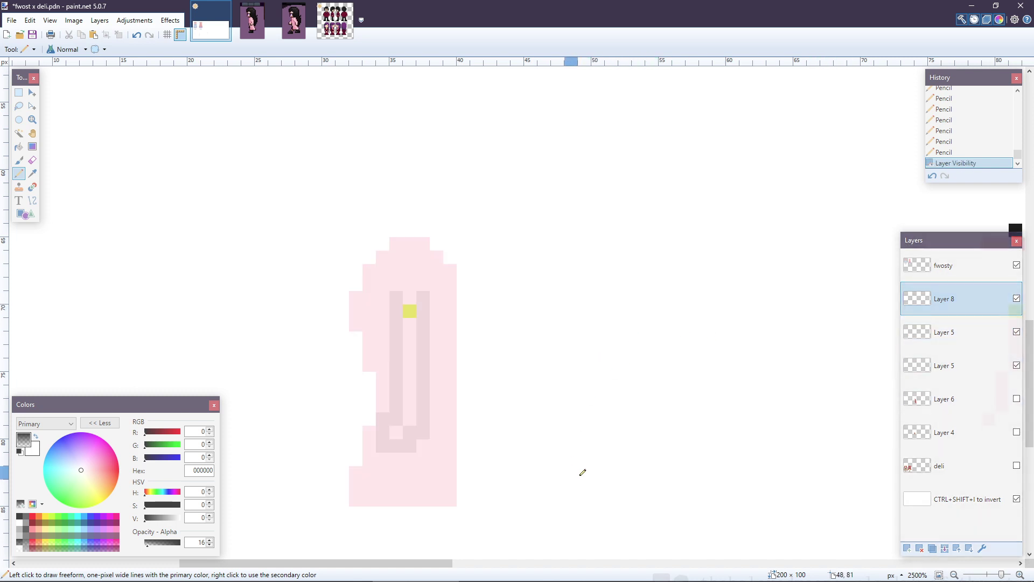
{"action": "scroll", "coordinate": [774, 360], "scroll_direction": "down", "scroll_amount": 1}
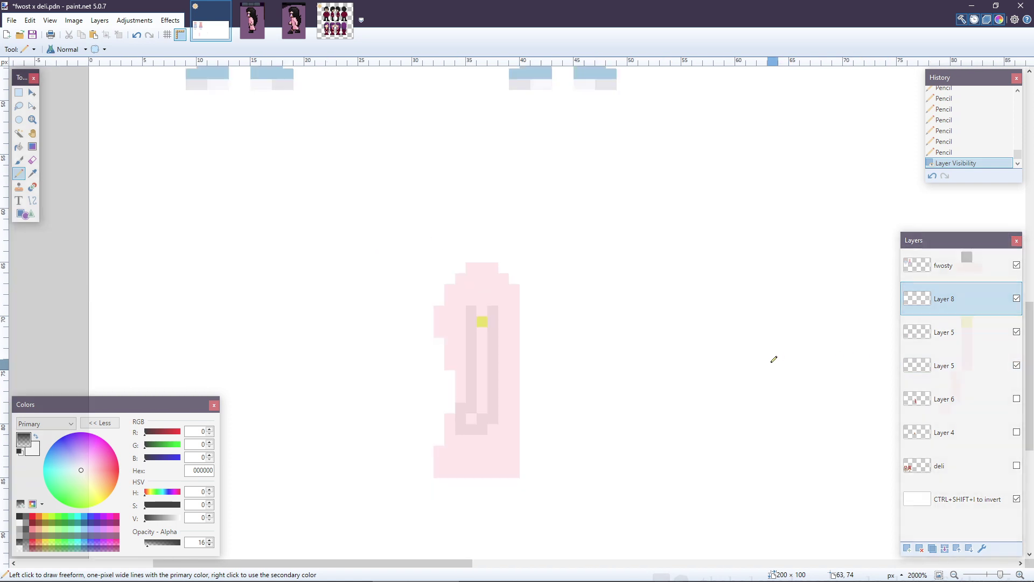
{"action": "scroll", "coordinate": [774, 359], "scroll_direction": "down", "scroll_amount": 4}
{"action": "scroll", "coordinate": [774, 359], "scroll_direction": "up", "scroll_amount": 2}
{"action": "scroll", "coordinate": [774, 359], "scroll_direction": "down", "scroll_amount": 1}
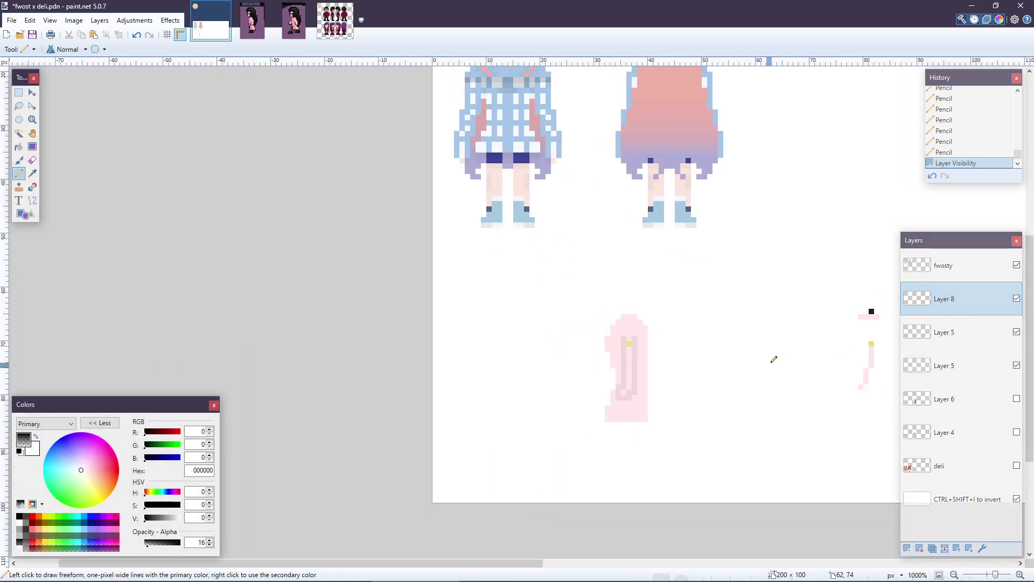
{"action": "scroll", "coordinate": [774, 359], "scroll_direction": "up", "scroll_amount": 1}
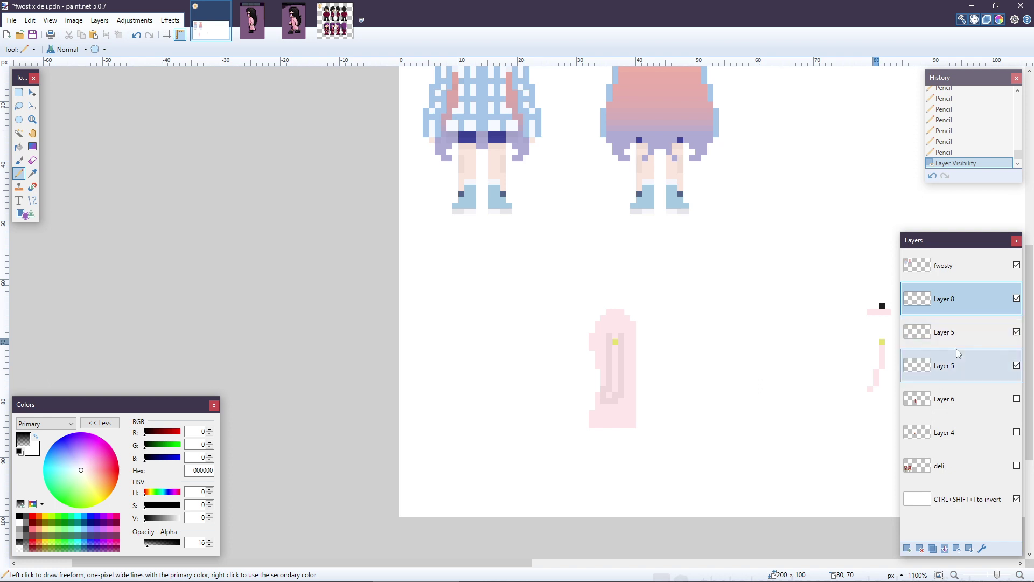
{"action": "key", "text": "ctrl+m"}
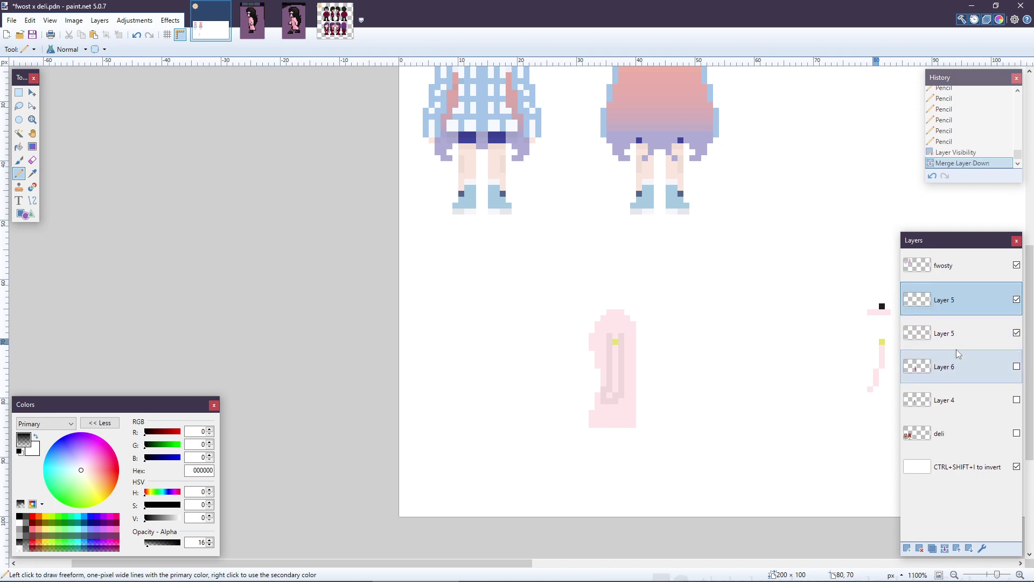
- Select everything on the merged body layer and shift it right by 39 pixels, next to the old arm sketch
{"action": "key", "text": "m"}
{"action": "key", "text": "ctrl+a"}
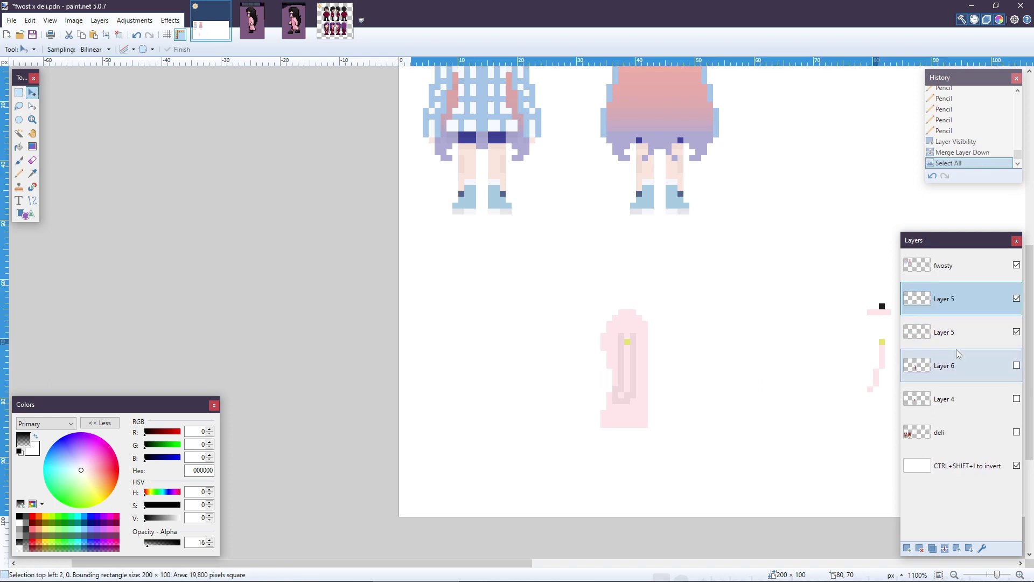
{"action": "key", "text": "Right"}
{"action": "key", "text": "Right"}
{"action": "key", "text": "Right"}
{"action": "key", "text": "Right"}
{"action": "key", "text": "Right"}
{"action": "key", "text": "Right"}
{"action": "key", "text": "Right"}
{"action": "key", "text": "Right"}
{"action": "key", "text": "Right"}
{"action": "key", "text": "Right"}
{"action": "key", "text": "Right"}
{"action": "key", "text": "Right"}
{"action": "key", "text": "Right"}
{"action": "key", "text": "Right"}
{"action": "key", "text": "Right"}
{"action": "key", "text": "Right"}
{"action": "key", "text": "Right"}
{"action": "key", "text": "Right"}
{"action": "key", "text": "Right"}
{"action": "key", "text": "Right"}
{"action": "key", "text": "Right"}
{"action": "key", "text": "Right"}
{"action": "key", "text": "Right"}
{"action": "key", "text": "Right"}
{"action": "key", "text": "Right"}
{"action": "key", "text": "Right"}
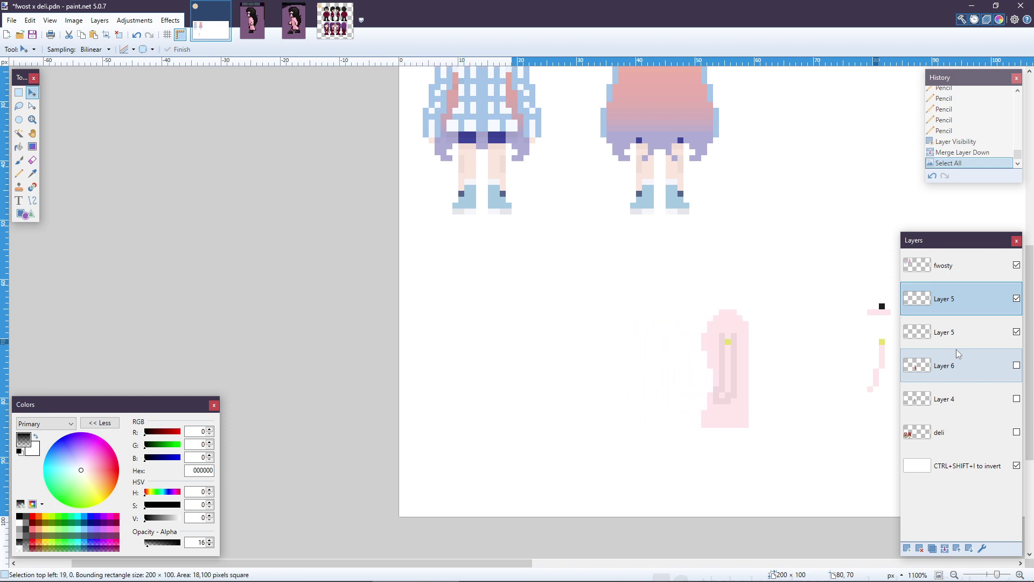
{"action": "key", "text": "Right"}
{"action": "key", "text": "Right"}
{"action": "key", "text": "Right"}
{"action": "key", "text": "Right"}
{"action": "key", "text": "Right"}
{"action": "key", "text": "Right"}
{"action": "key", "text": "Right"}
{"action": "key", "text": "Right"}
{"action": "key", "text": "Right"}
{"action": "key", "text": "Right"}
{"action": "key", "text": "Right"}
{"action": "key", "text": "Right"}
{"action": "key", "text": "Right"}
{"action": "key", "text": "Right"}
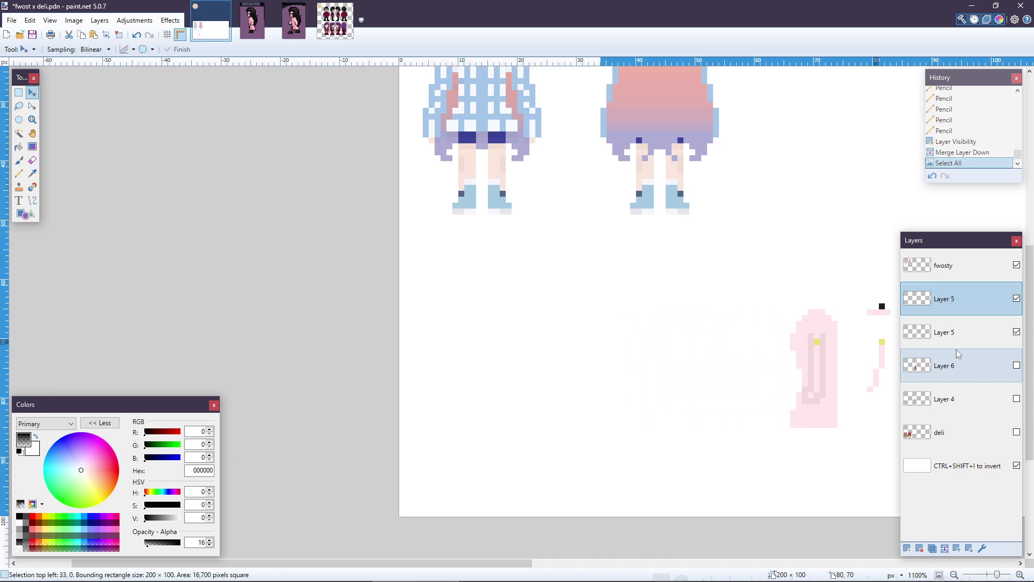
{"action": "key", "text": "Right"}
{"action": "key", "text": "Right"}
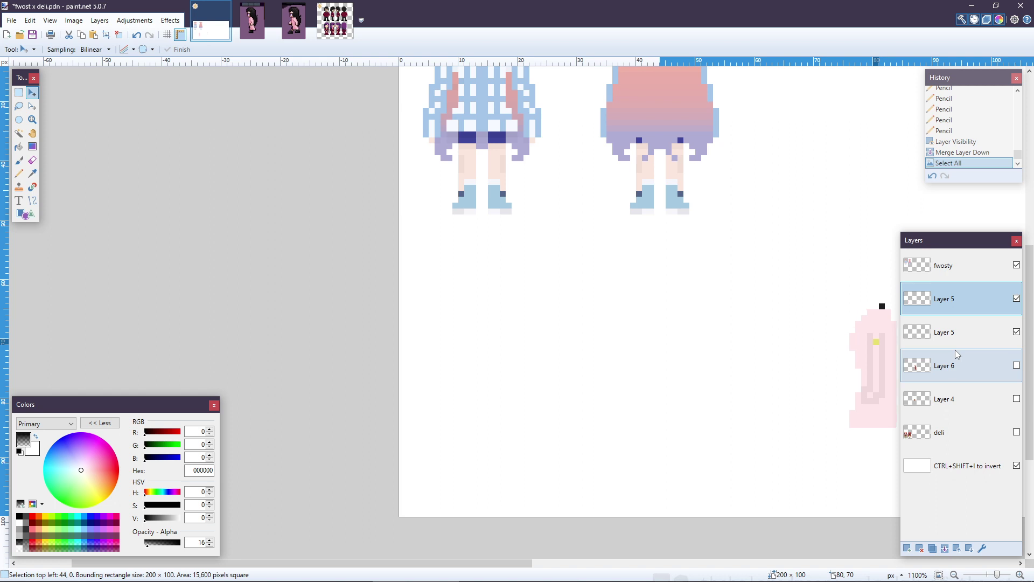
{"action": "key", "text": "Left"}
{"action": "key", "text": "Left"}
{"action": "key", "text": "Left"}
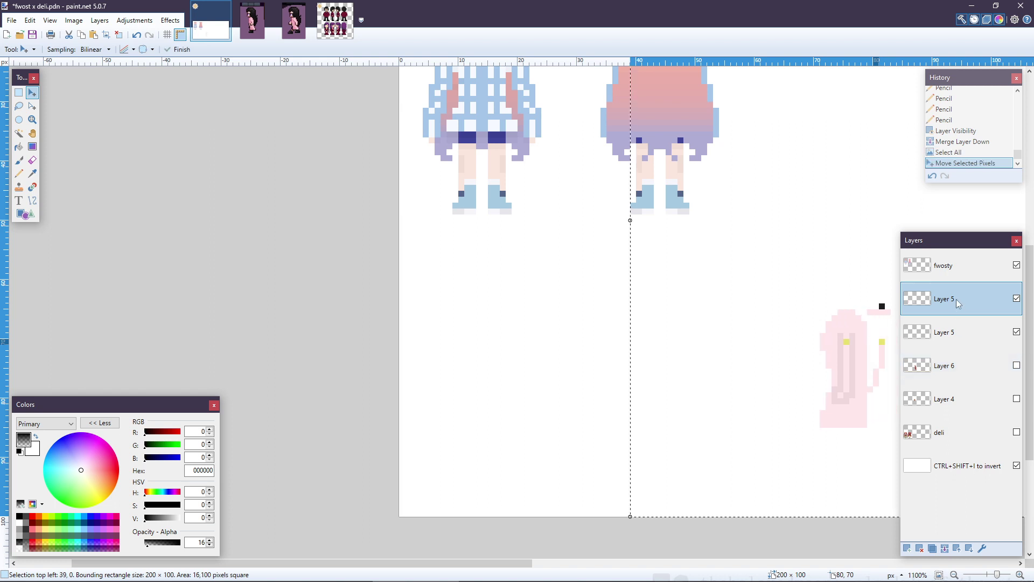
- Check both Layer 5 layers by toggling their visibility, deselect, and move the body layer below the sketch layer
{"action": "left_click", "coordinate": [1016, 299]}
{"action": "left_click", "coordinate": [1016, 300]}
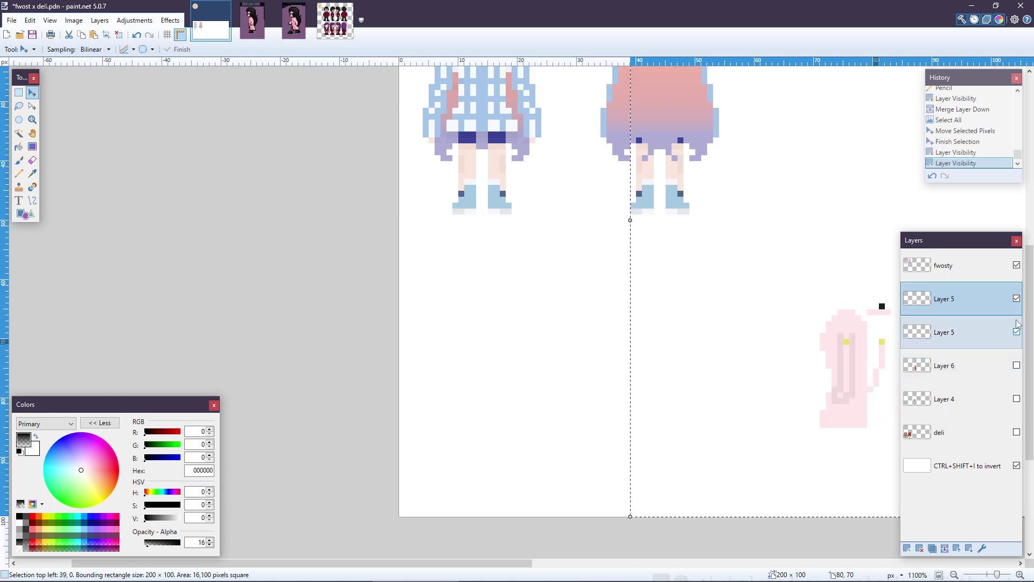
{"action": "left_click", "coordinate": [1016, 332]}
{"action": "left_click", "coordinate": [1016, 333]}
{"action": "key", "text": "ctrl+d"}
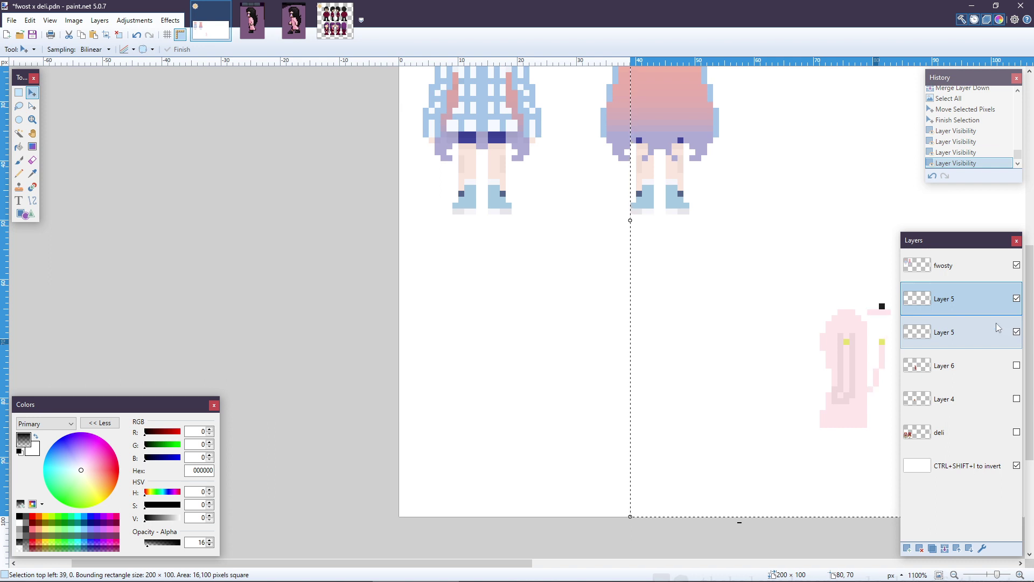
{"action": "left_click_drag", "start_coordinate": [988, 302], "coordinate": [988, 336]}
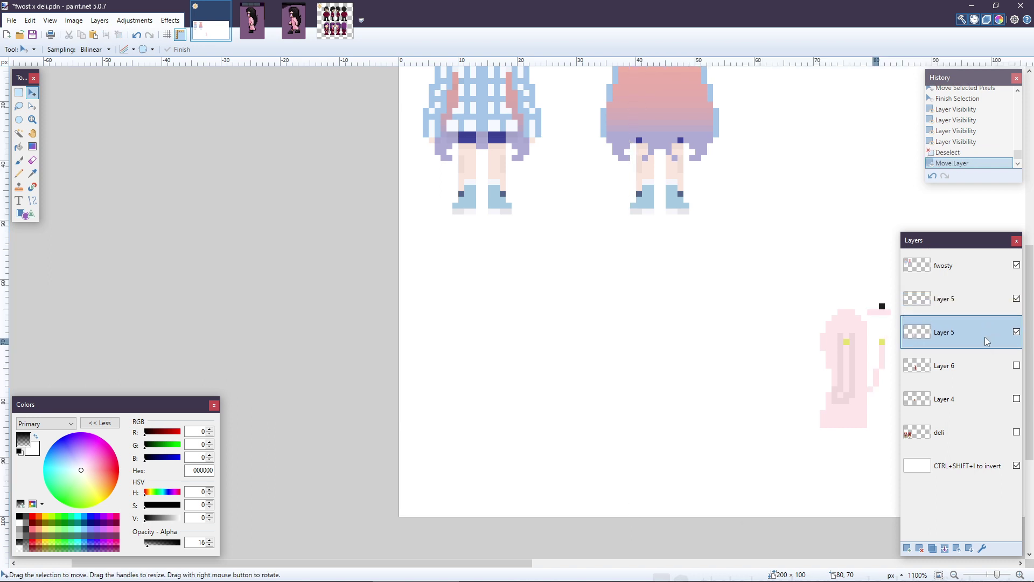
- Shift the whole body layer 6 more pixels right so its armband lines up with the sketch's armband
{"action": "key", "text": "ctrl+a"}
{"action": "key", "text": "Right"}
{"action": "key", "text": "Right"}
{"action": "key", "text": "Right"}
{"action": "key", "text": "Right"}
{"action": "key", "text": "Right"}
{"action": "key", "text": "Right"}
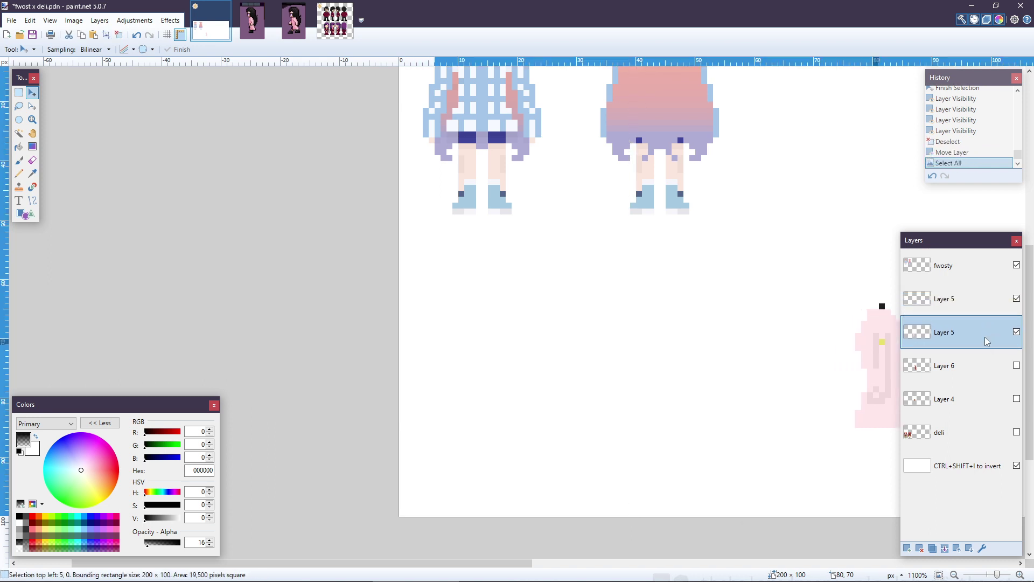
- Erase the old arm sketch from the upper Layer 5 and clear the selection
{"action": "left_click", "coordinate": [984, 310]}
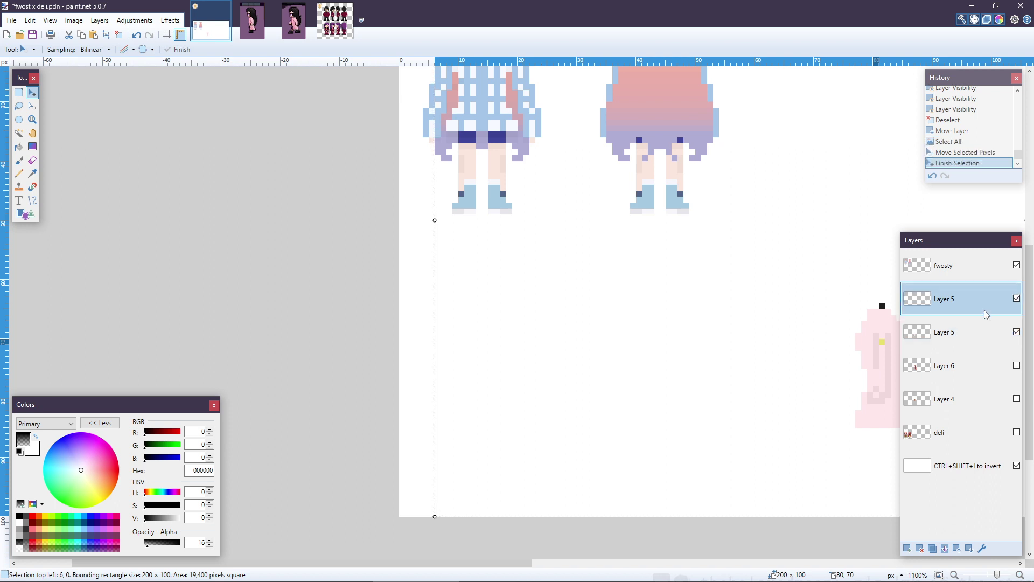
{"action": "key", "text": "Delete"}
{"action": "key", "text": "ctrl+d"}
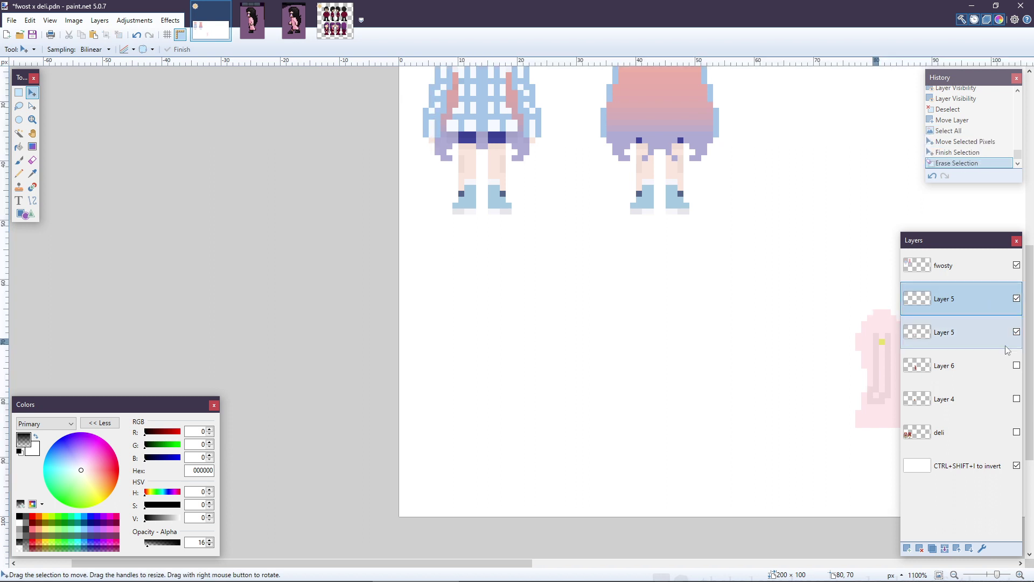
- Show Layer 6 with the long hair and move the body's Layer 5 beneath it
{"action": "left_click", "coordinate": [1016, 366]}
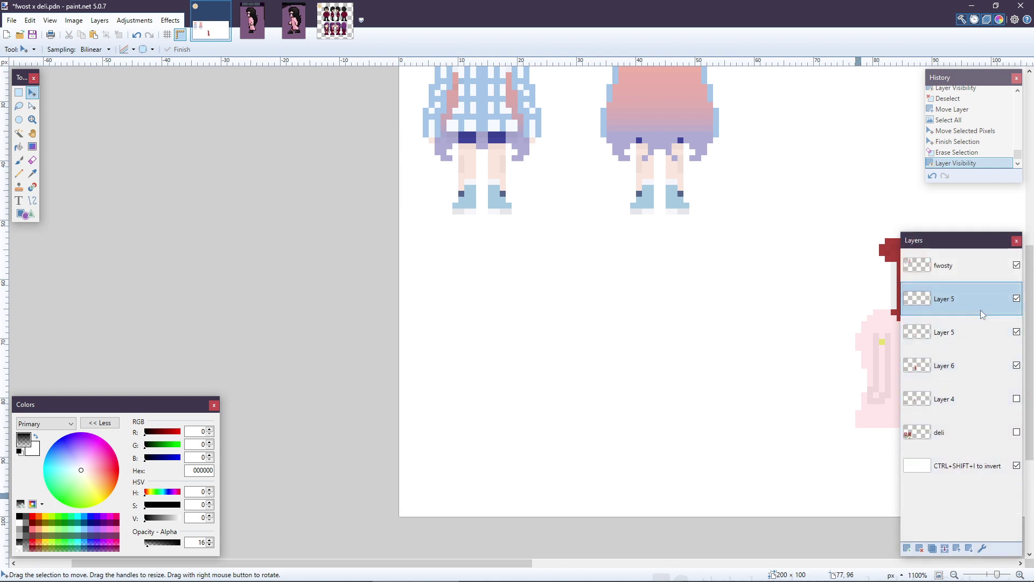
{"action": "left_click_drag", "start_coordinate": [978, 332], "coordinate": [965, 364]}
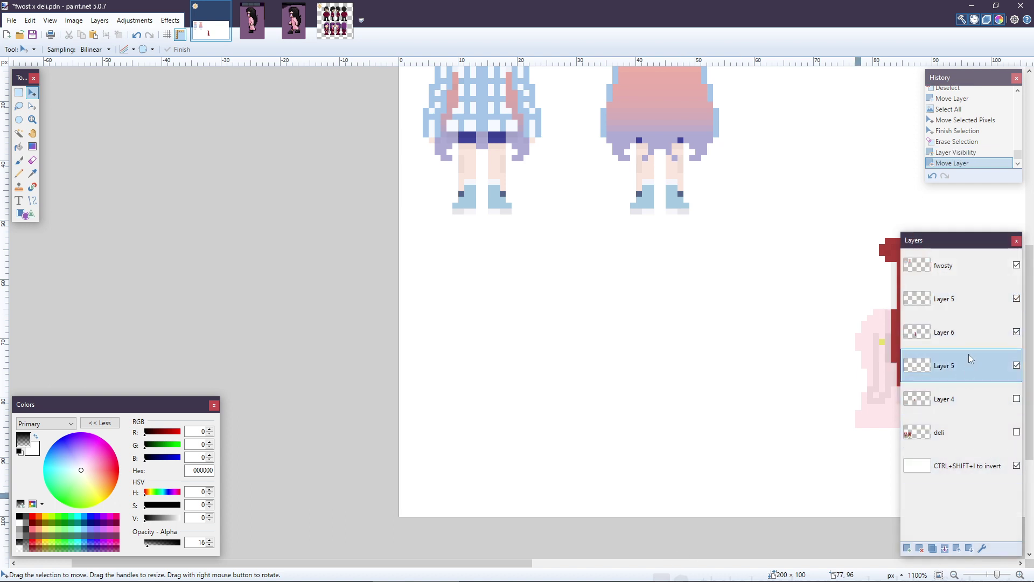
{"action": "left_click", "coordinate": [1015, 299]}
{"action": "left_click", "coordinate": [1016, 300]}
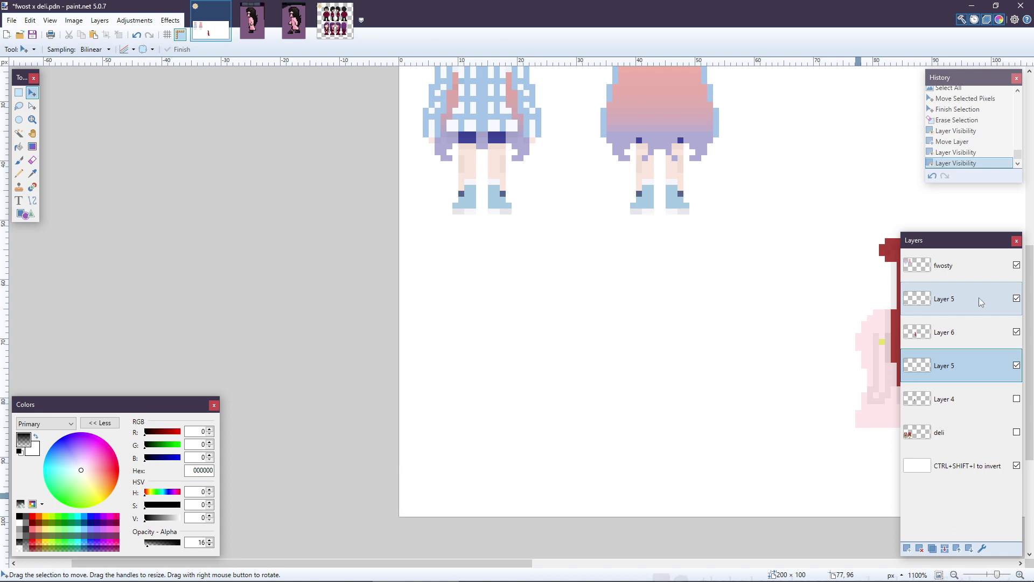
- Hide Layer 6 and the empty Layer 5 above it, delete that empty layer, and clear the selection
{"action": "left_click", "coordinate": [980, 299]}
{"action": "left_click_drag", "start_coordinate": [516, 564], "coordinate": [647, 569]}
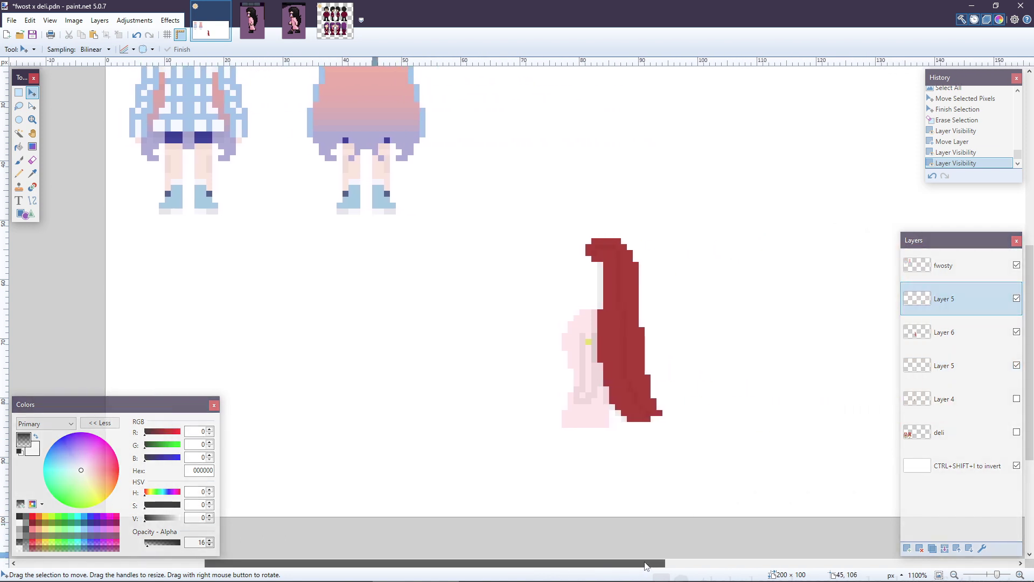
{"action": "left_click", "coordinate": [1016, 332]}
{"action": "left_click", "coordinate": [1017, 332]}
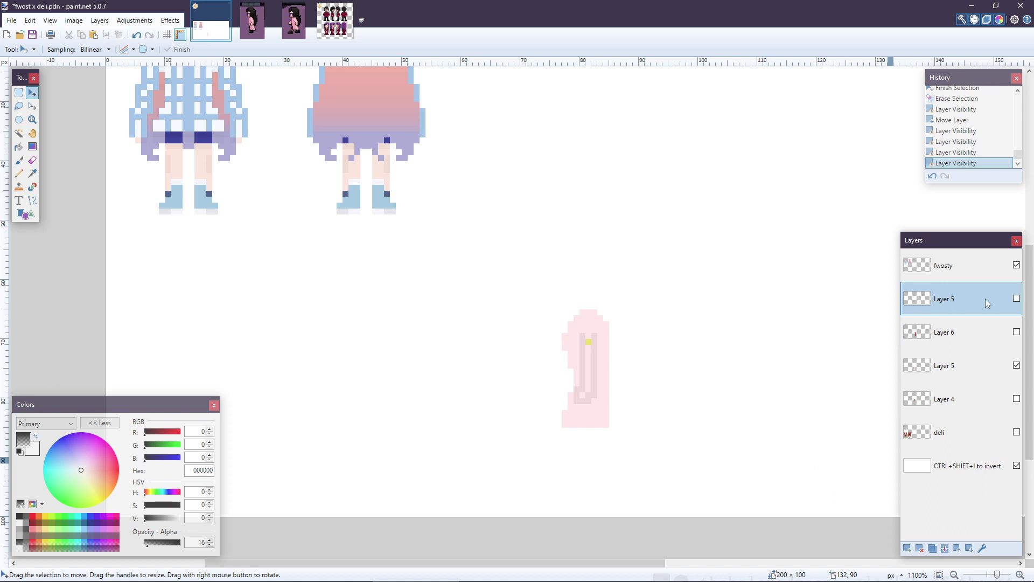
{"action": "scroll", "coordinate": [657, 300], "scroll_direction": "down", "scroll_amount": 6}
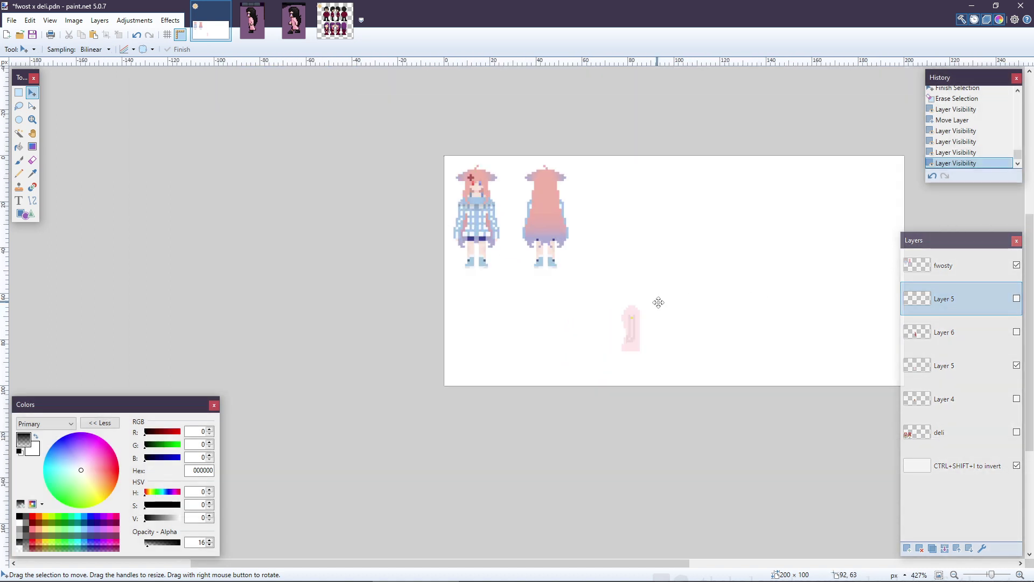
{"action": "key", "text": "ctrl+a"}
{"action": "left_click_drag", "start_coordinate": [709, 279], "coordinate": [796, 310]}
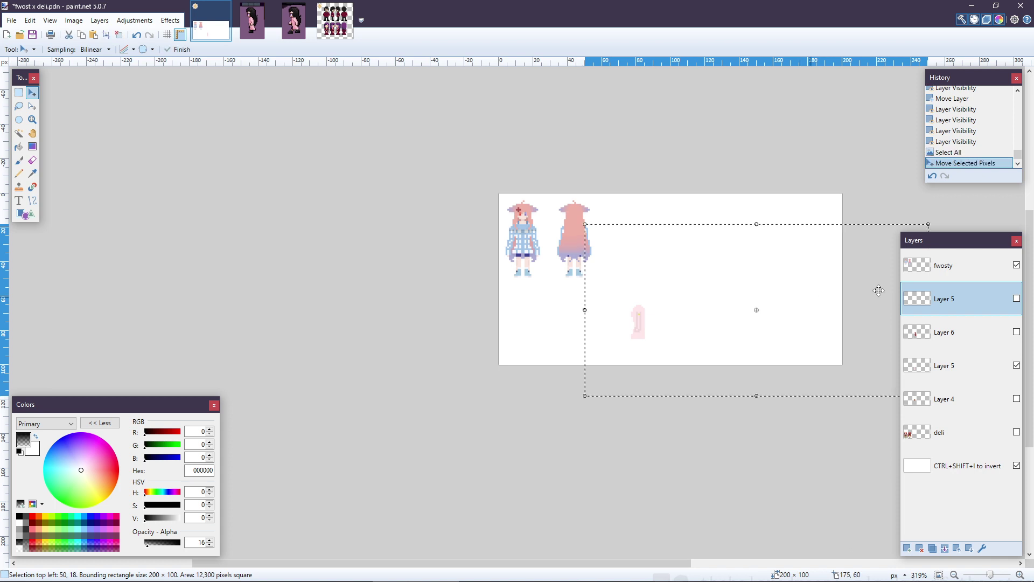
{"action": "key", "text": "ctrl+shift+Delete"}
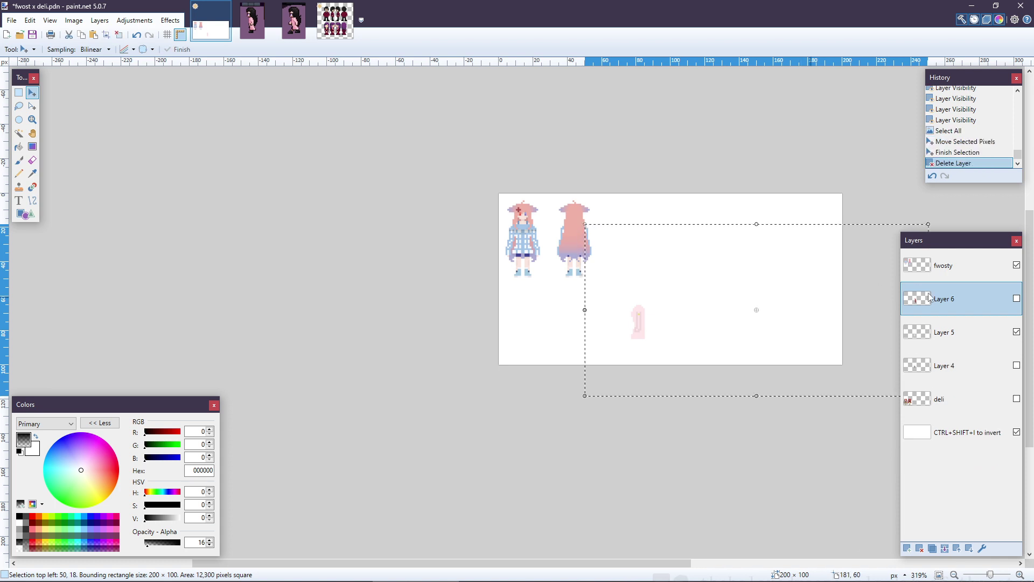
{"action": "key", "text": "ctrl+d"}
- Show Layer 6, Layer 4 and the deli layer to view the side view beside the front and back views
{"action": "scroll", "coordinate": [722, 350], "scroll_direction": "up", "scroll_amount": 3}
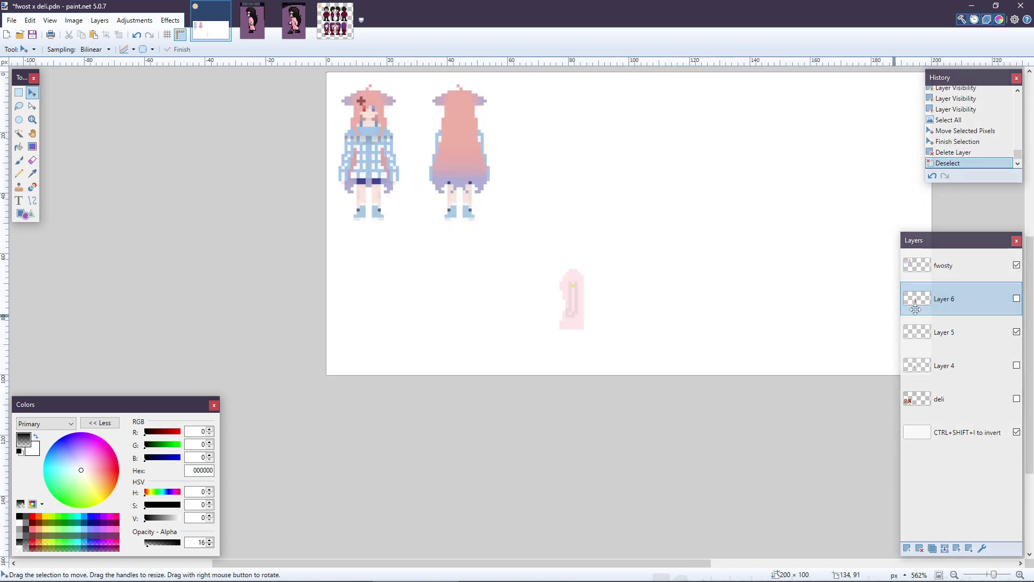
{"action": "left_click", "coordinate": [1016, 299]}
{"action": "left_click", "coordinate": [1016, 366]}
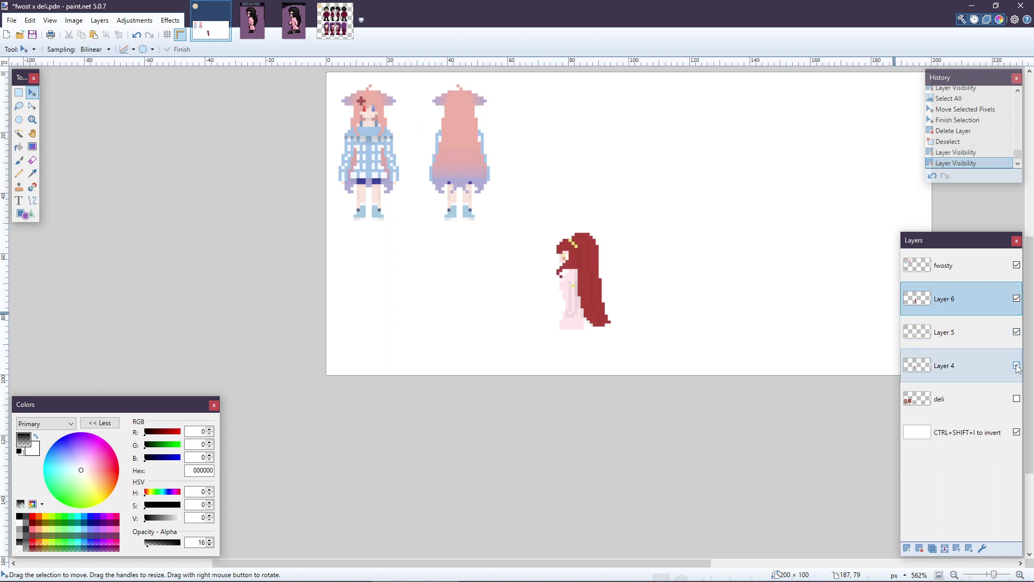
{"action": "scroll", "coordinate": [560, 356], "scroll_direction": "up", "scroll_amount": 4}
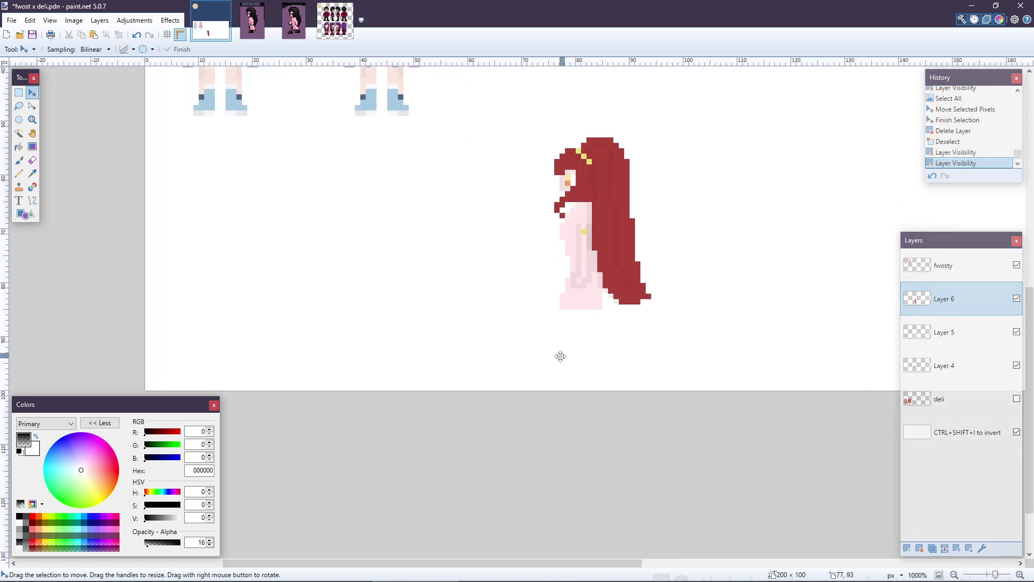
{"action": "left_click", "coordinate": [1016, 399]}
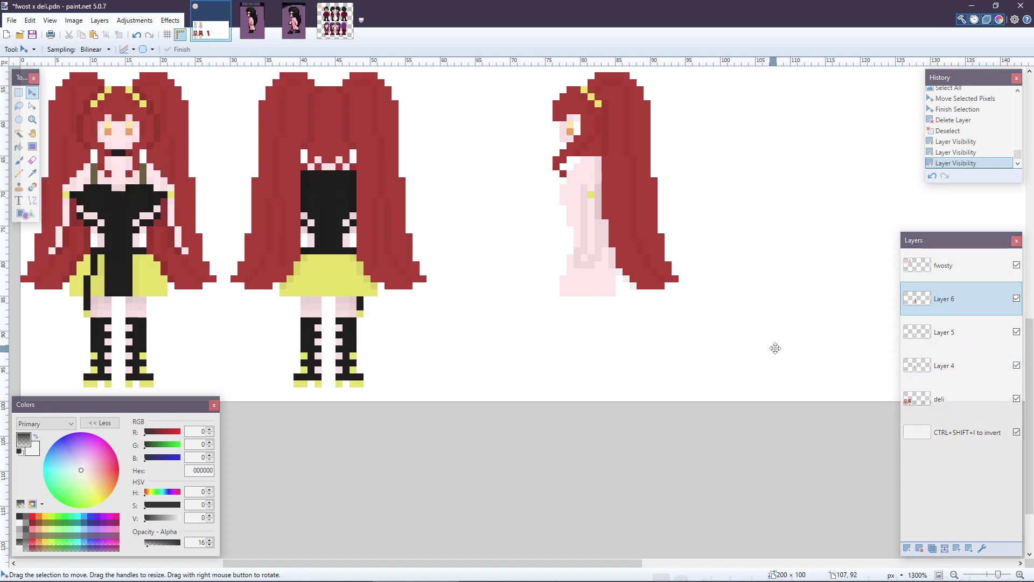
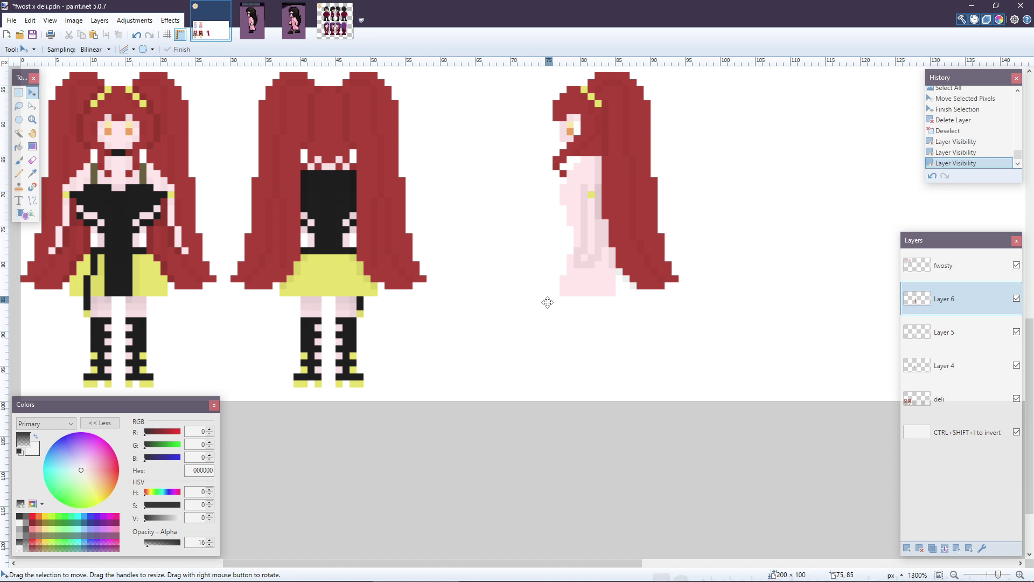
- Hide Layer 6 with the long hair and move Layer 5 beneath Layer 4
{"action": "left_click", "coordinate": [1016, 299]}
{"action": "scroll", "coordinate": [513, 216], "scroll_direction": "up", "scroll_amount": 3}
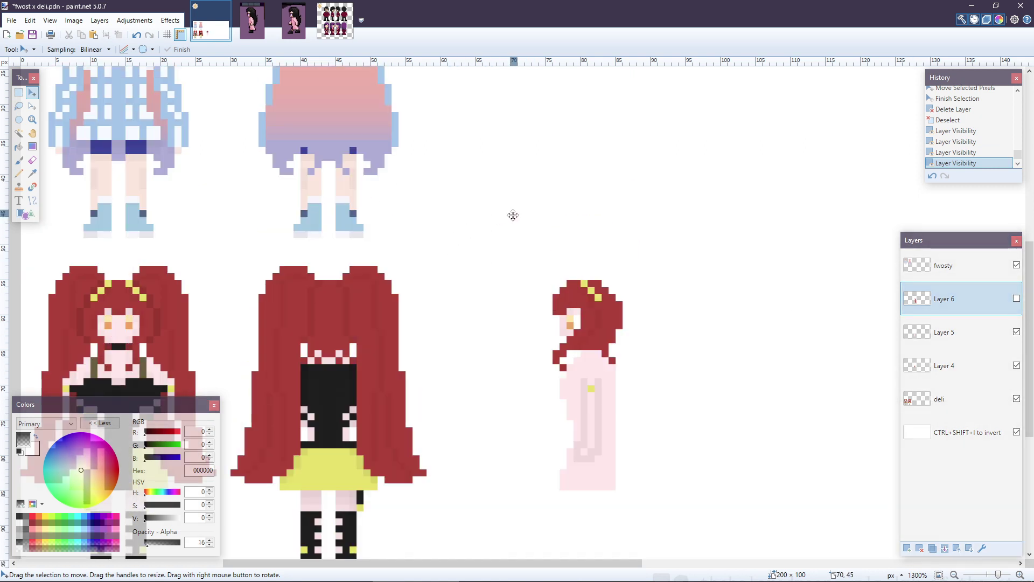
{"action": "scroll", "coordinate": [513, 215], "scroll_direction": "down", "scroll_amount": 3}
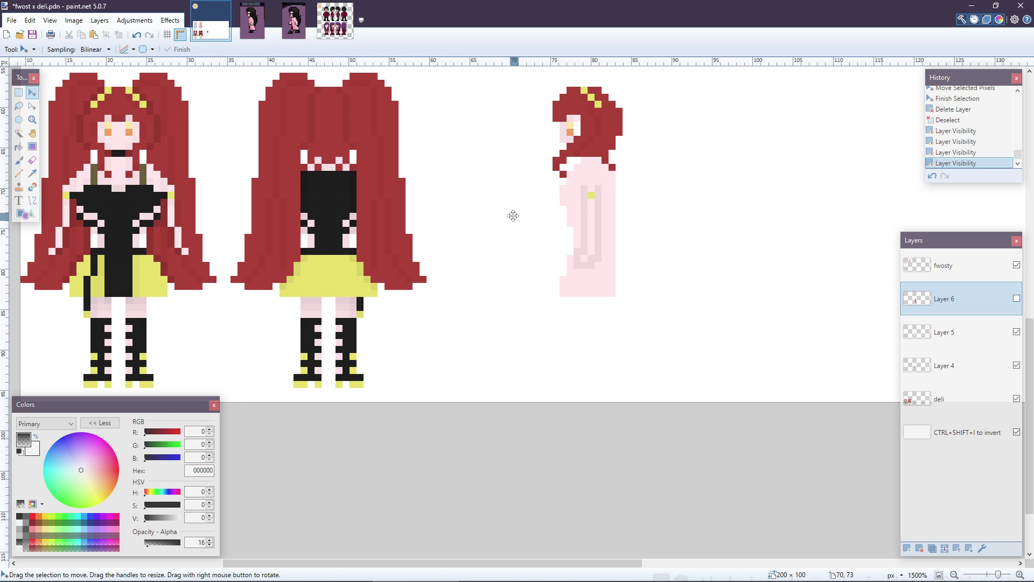
{"action": "scroll", "coordinate": [513, 215], "scroll_direction": "up", "scroll_amount": 2, "text": "ctrl"}
{"action": "key", "text": "alt+Page_Down"}
{"action": "key", "text": "alt+Page_Down"}
{"action": "scroll", "coordinate": [797, 323], "scroll_direction": "up", "scroll_amount": 3}
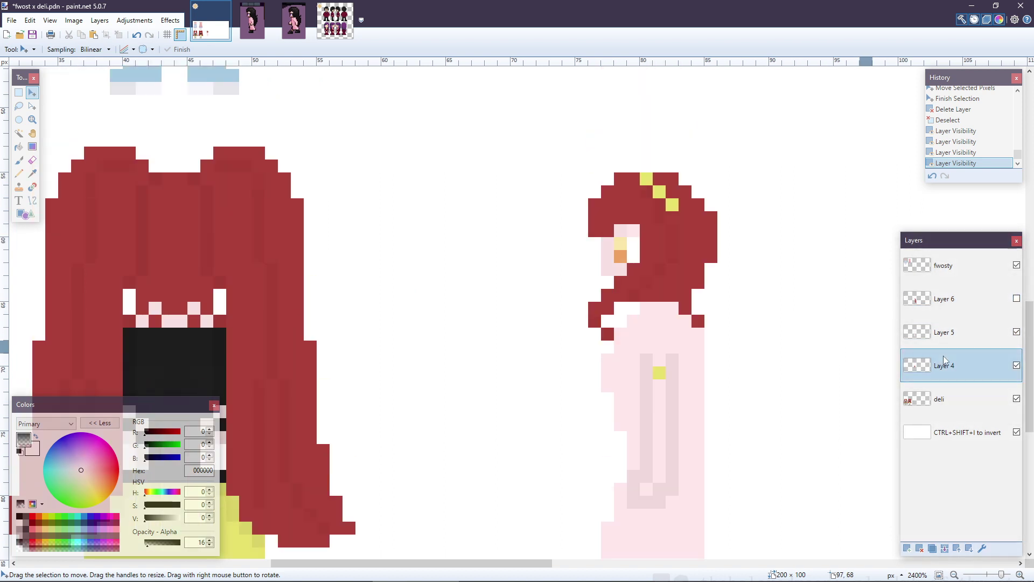
{"action": "left_click", "coordinate": [1016, 365]}
{"action": "left_click", "coordinate": [1017, 365]}
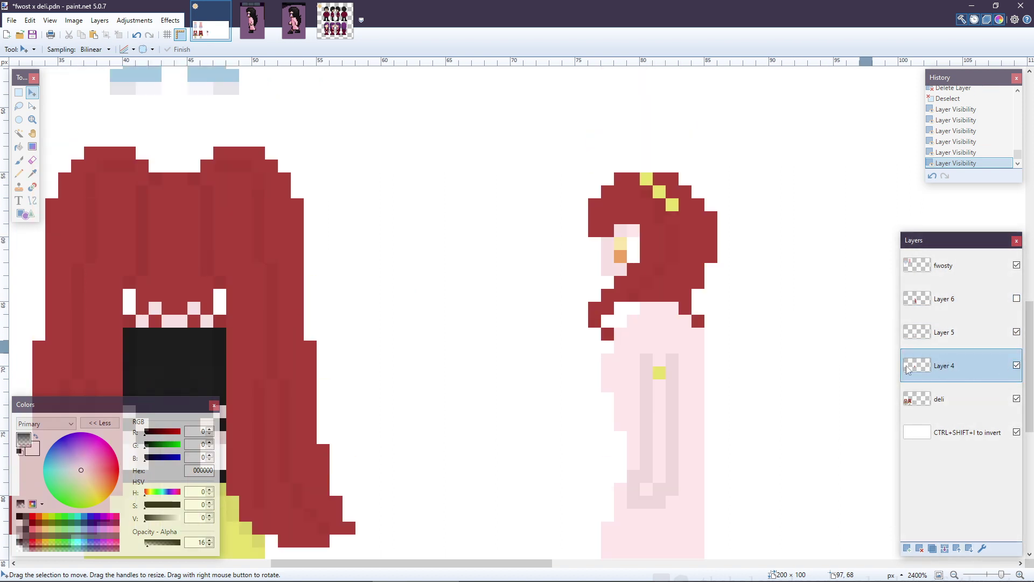
{"action": "left_click_drag", "start_coordinate": [998, 343], "coordinate": [1000, 364]}
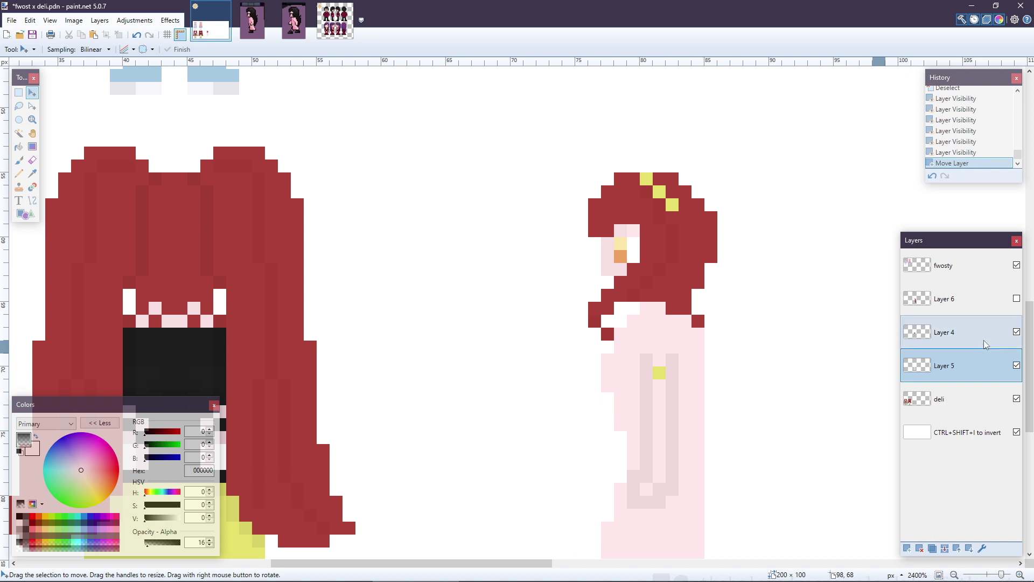
- Sample the body's skin pink FFE8EB from Layer 5 as primary and the hair's red AC4139 from Layer 4 as secondary for the Pencil
{"action": "key", "text": "k"}
{"action": "left_click", "coordinate": [644, 332]}
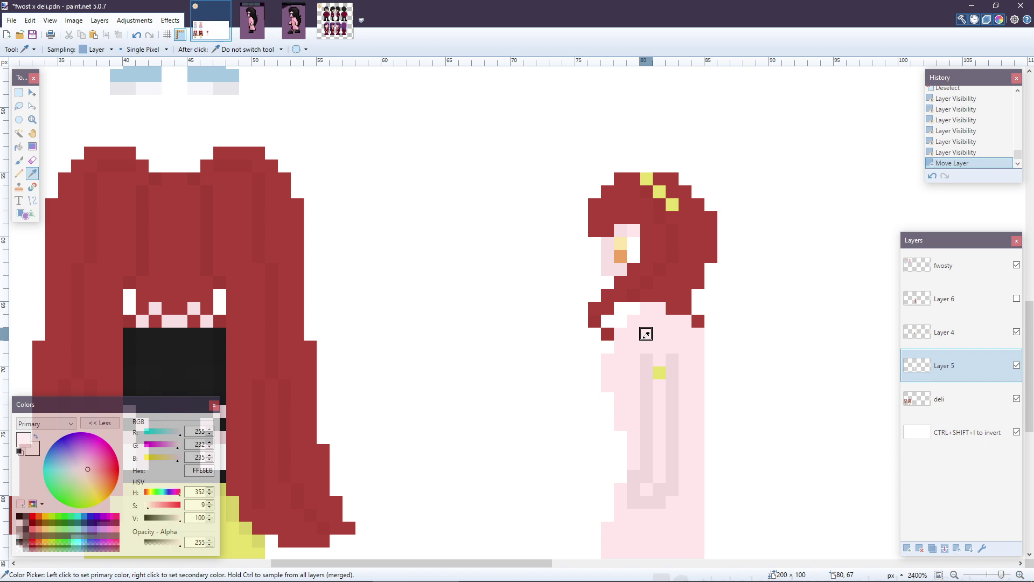
{"action": "left_click", "coordinate": [959, 339]}
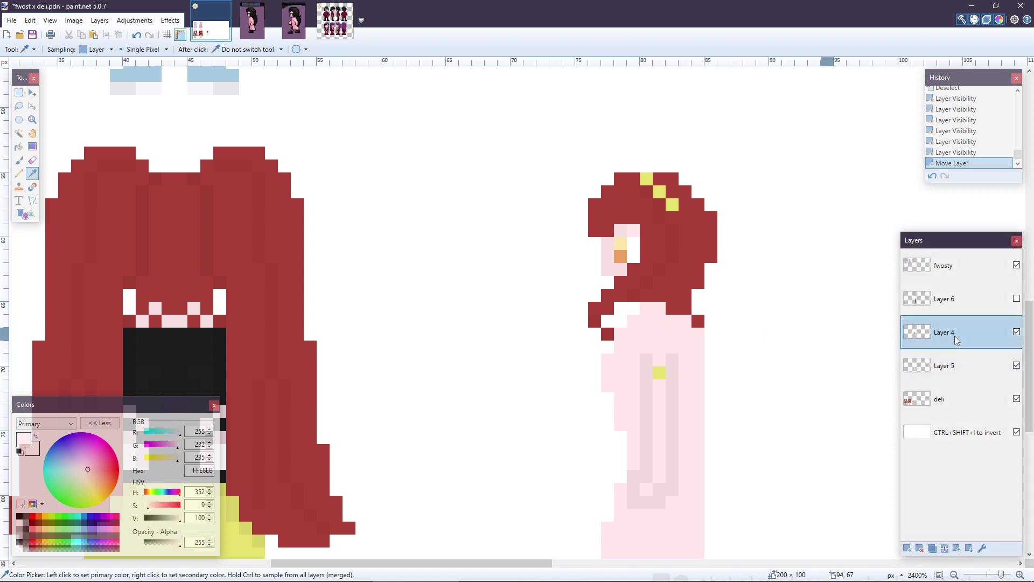
{"action": "left_click", "coordinate": [962, 365]}
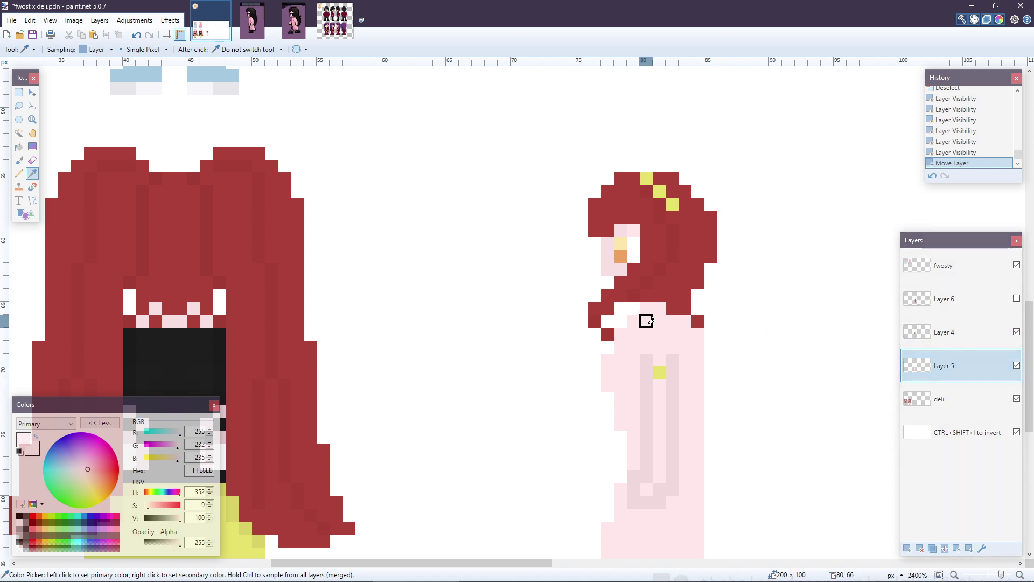
{"action": "right_click", "coordinate": [673, 295]}
{"action": "left_click", "coordinate": [947, 332]}
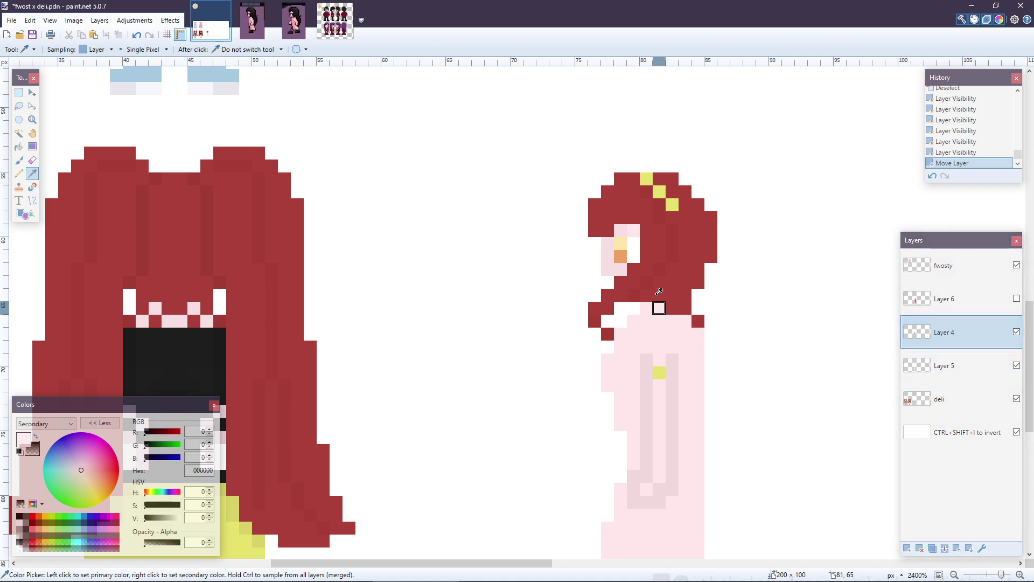
{"action": "key", "text": "p"}
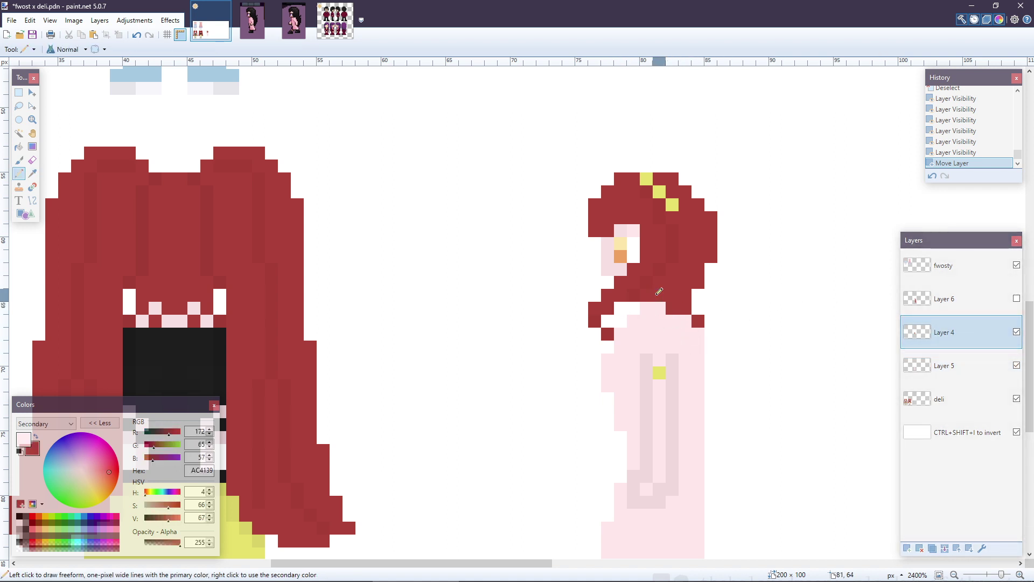
- Add one red pixel under the front hair lock on Layer 4, undo the second red pixel beside it, and switch to Layer 5
{"action": "right_click", "coordinate": [620, 308]}
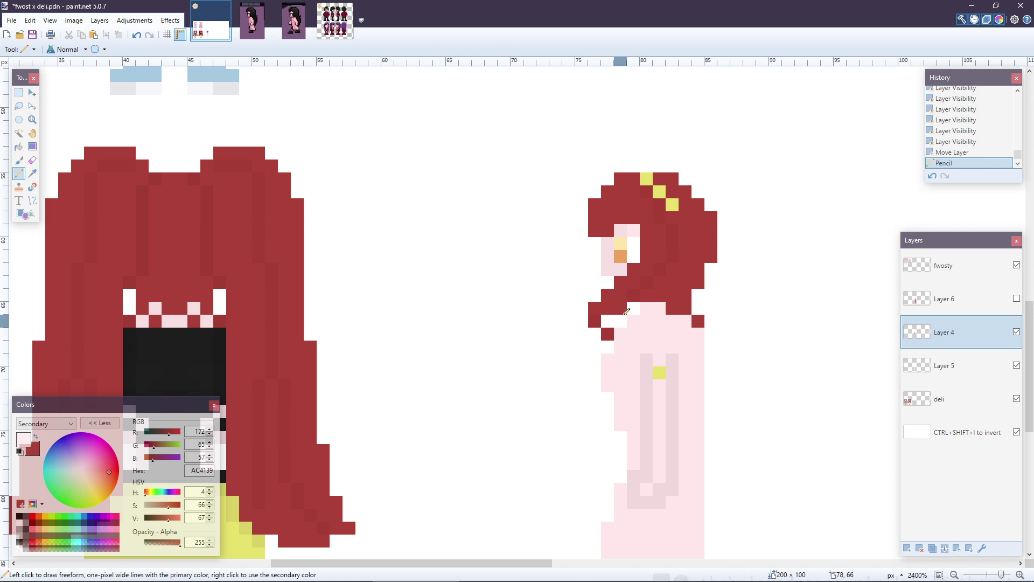
{"action": "right_click", "coordinate": [607, 321]}
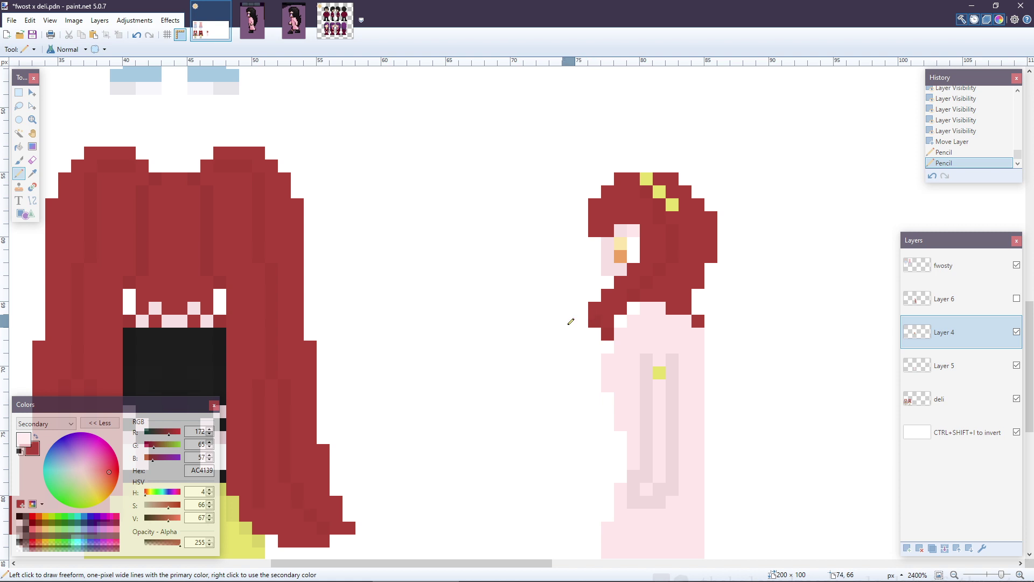
{"action": "key", "text": "ctrl+z"}
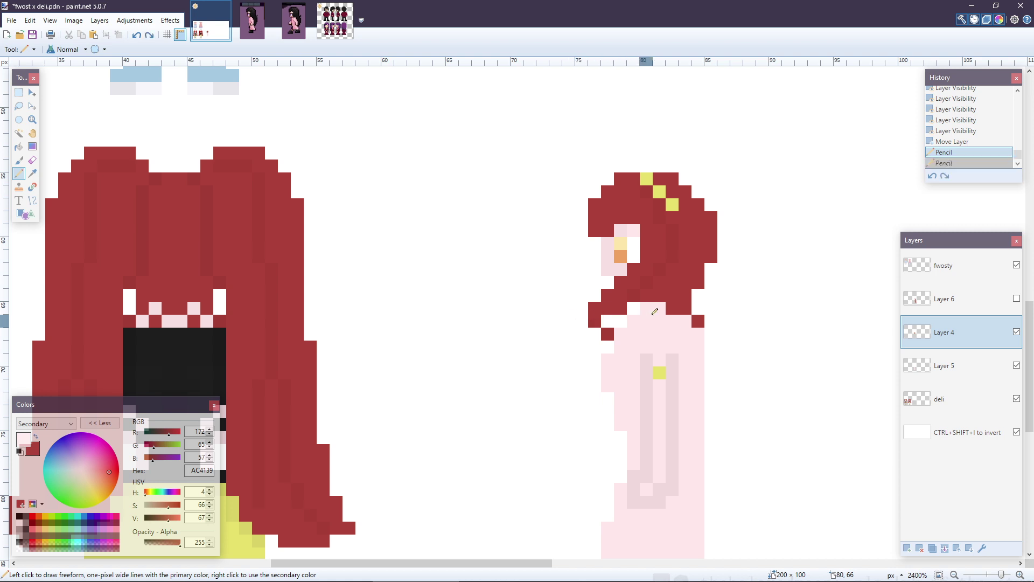
{"action": "key", "text": "alt+Page_Down"}
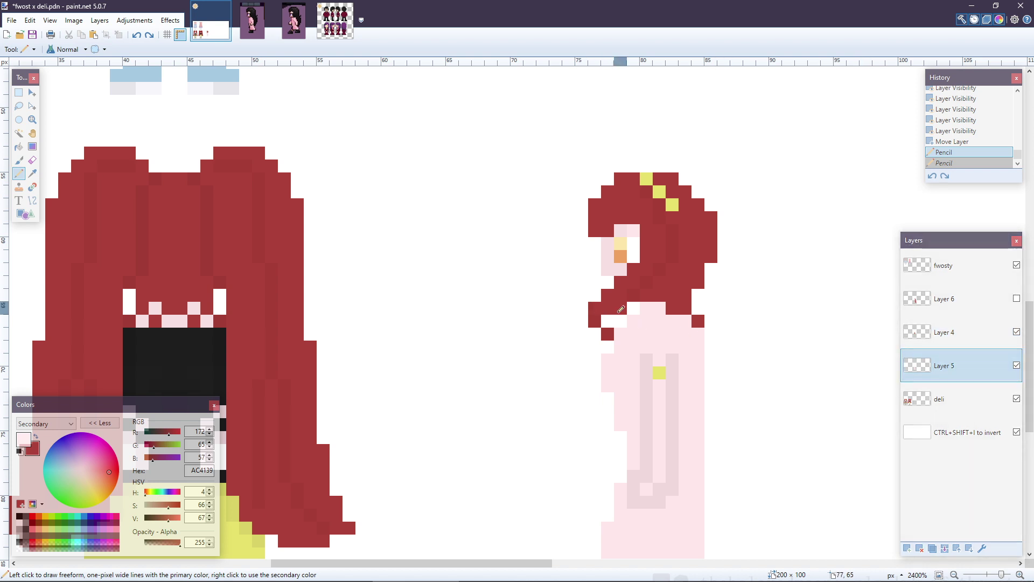
{"action": "left_click", "coordinate": [633, 308]}
{"action": "left_click", "coordinate": [621, 321]}
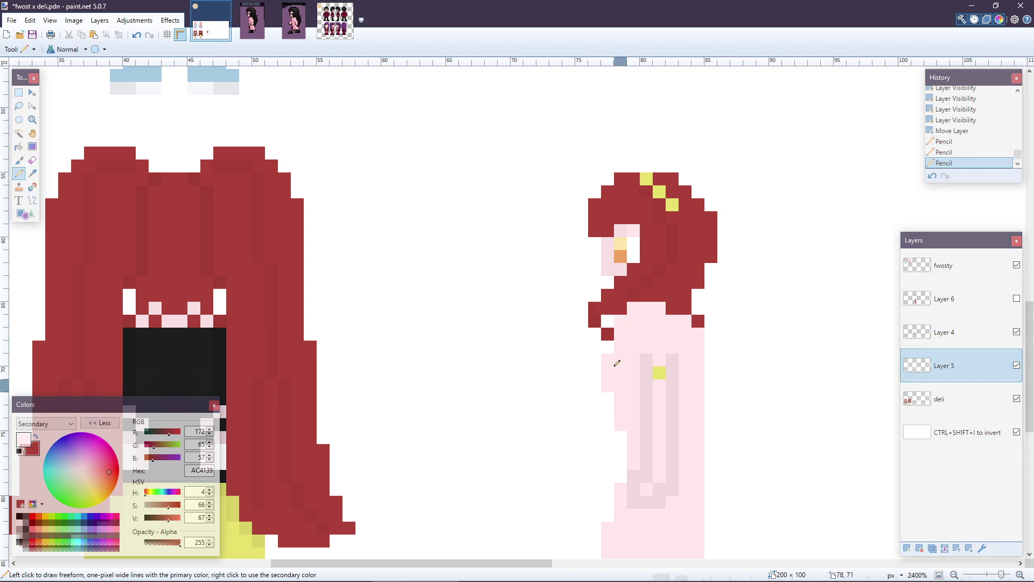
{"action": "left_click", "coordinate": [607, 347]}
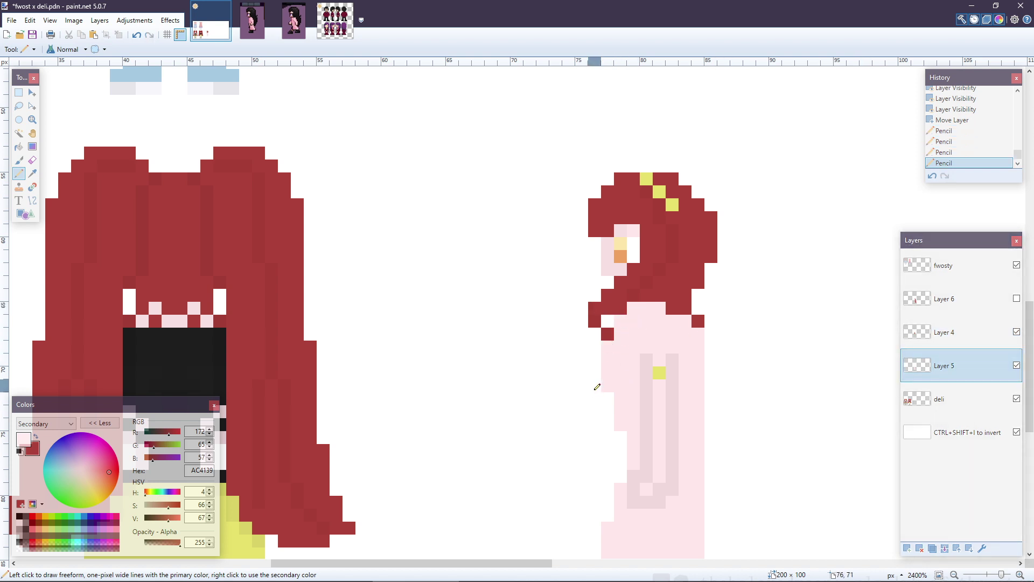
{"action": "key", "text": "ctrl+z"}
{"action": "key", "text": "ctrl+z"}
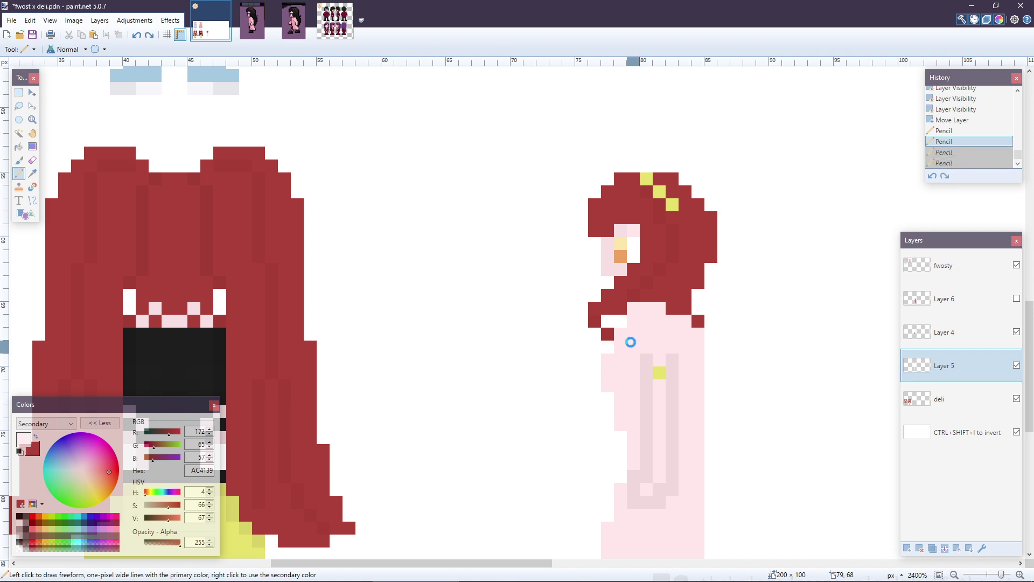
{"action": "key", "text": "ctrl+z"}
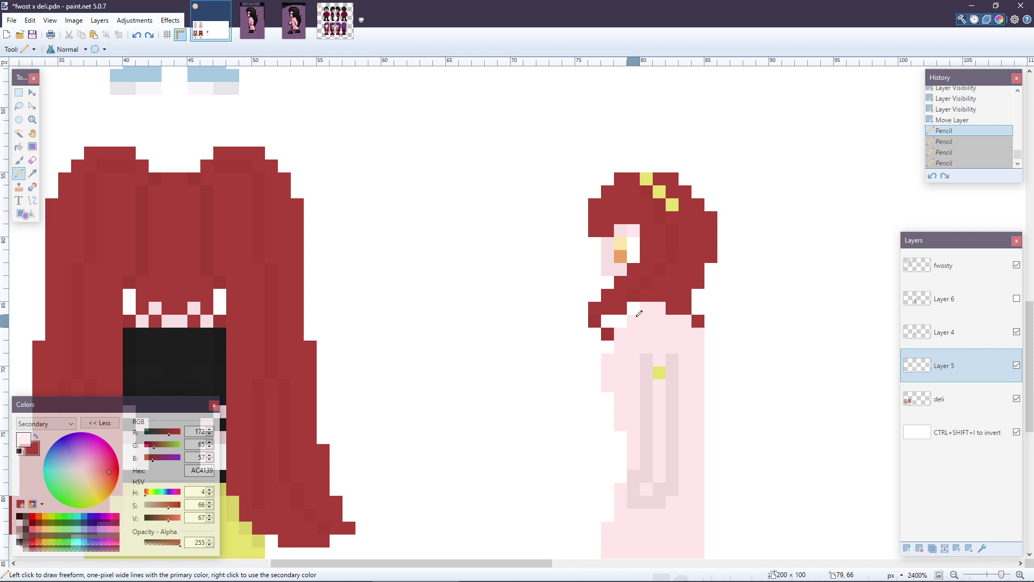
{"action": "key", "text": "ctrl+y"}
{"action": "key", "text": "ctrl+y"}
{"action": "key", "text": "ctrl+z"}
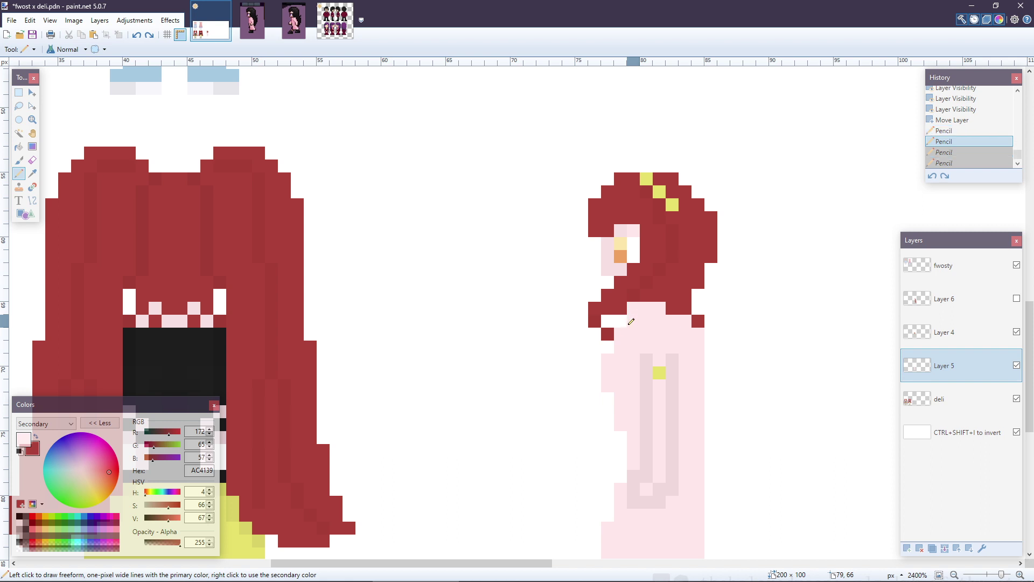
{"action": "key", "text": "ctrl+z"}
- Widen the body on Layer 5 by one pixel column of skin pink along its back edge, from the shoulder to the bottom
{"action": "scroll", "coordinate": [650, 377], "scroll_direction": "down", "scroll_amount": 1}
{"action": "scroll", "coordinate": [650, 374], "scroll_direction": "down", "scroll_amount": 1, "text": "ctrl"}
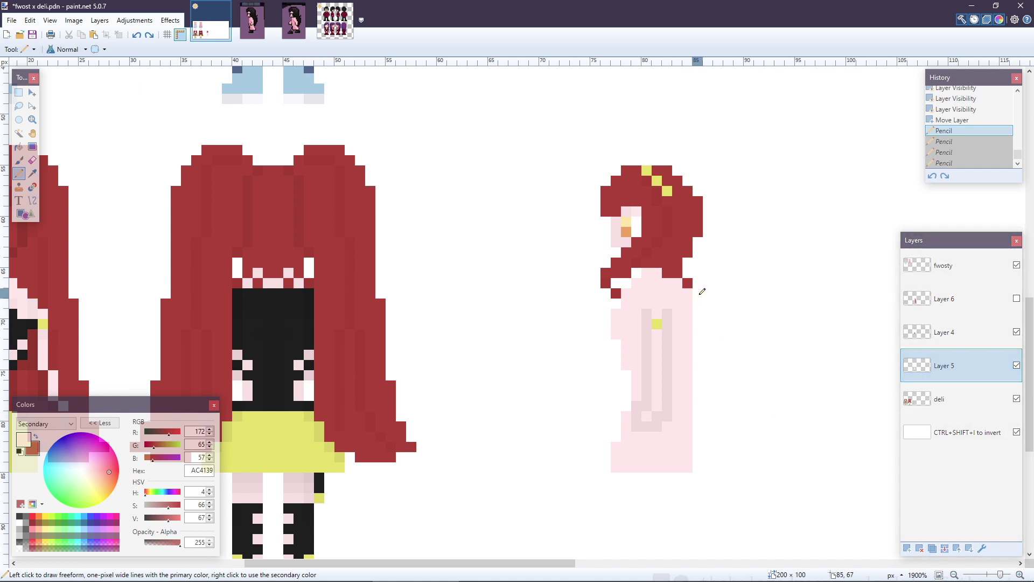
{"action": "mouse_move", "coordinate": [702, 291]}
{"action": "left_mouse_down"}
{"action": "mouse_move", "coordinate": [691, 469]}
{"action": "mouse_move", "coordinate": [699, 395]}
{"action": "left_mouse_up"}
{"action": "key", "text": "s"}
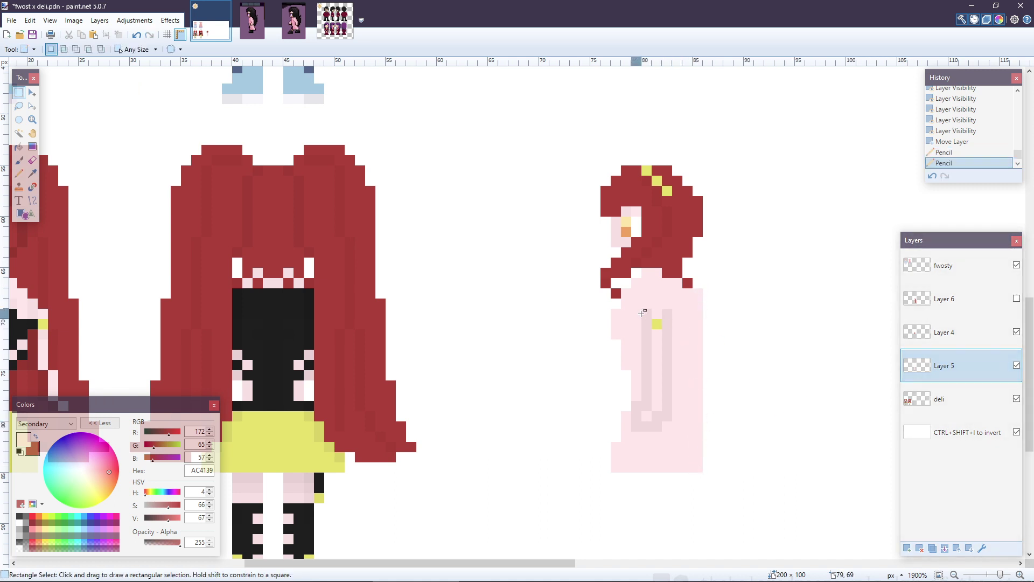
{"action": "left_click_drag", "start_coordinate": [636, 311], "coordinate": [671, 428]}
{"action": "key", "text": "ctrl+x"}
{"action": "key", "text": "ctrl+m"}
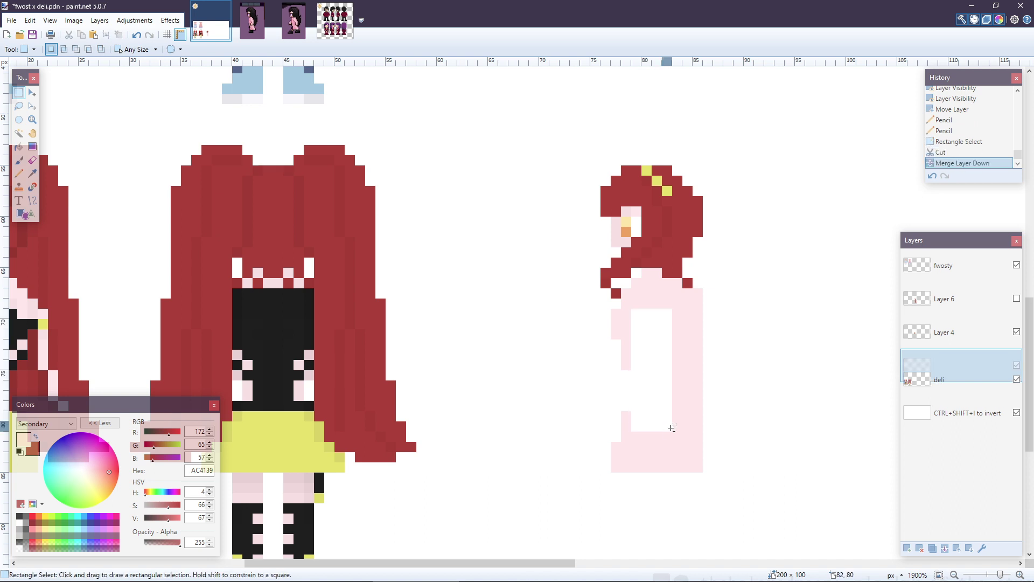
{"action": "key", "text": "ctrl+z"}
{"action": "key", "text": "ctrl+shift+n"}
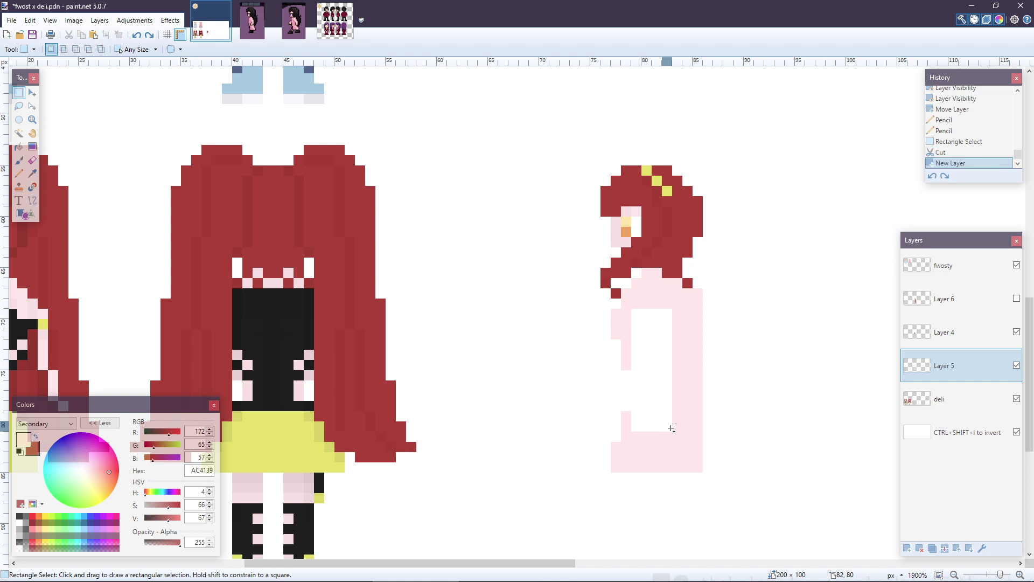
{"action": "key", "text": "ctrl+v"}
{"action": "key", "text": "ctrl+d"}
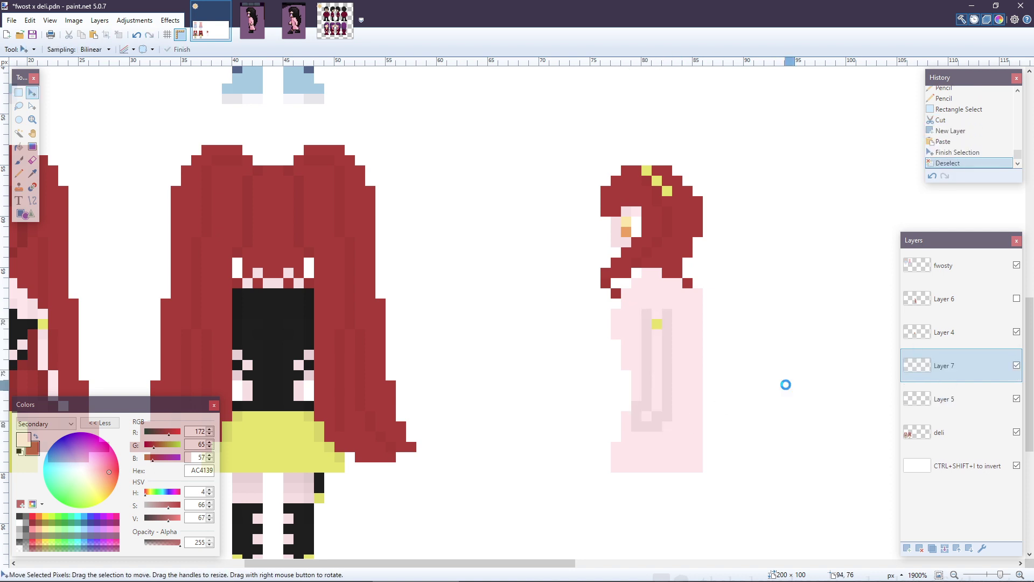
{"action": "key", "text": "ctrl+z"}
{"action": "key", "text": "ctrl+z"}
{"action": "key", "text": "ctrl+z"}
{"action": "key", "text": "ctrl+z"}
{"action": "key", "text": "ctrl+z"}
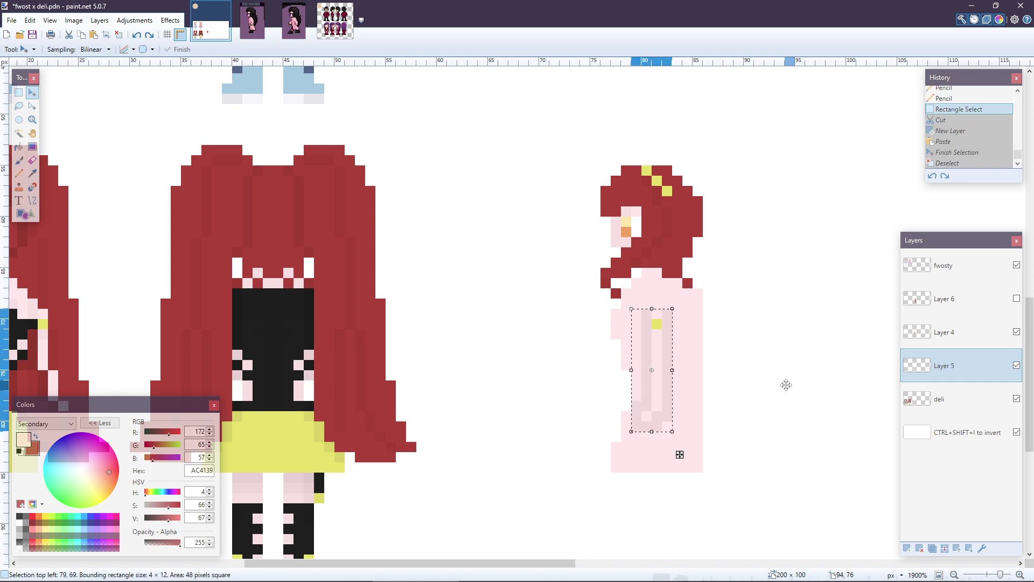
- Add a new layer above Layer 5, clear the selection, and reset the colours to black and white
{"action": "key", "text": "ctrl+shift+n"}
{"action": "key", "text": "ctrl+d"}
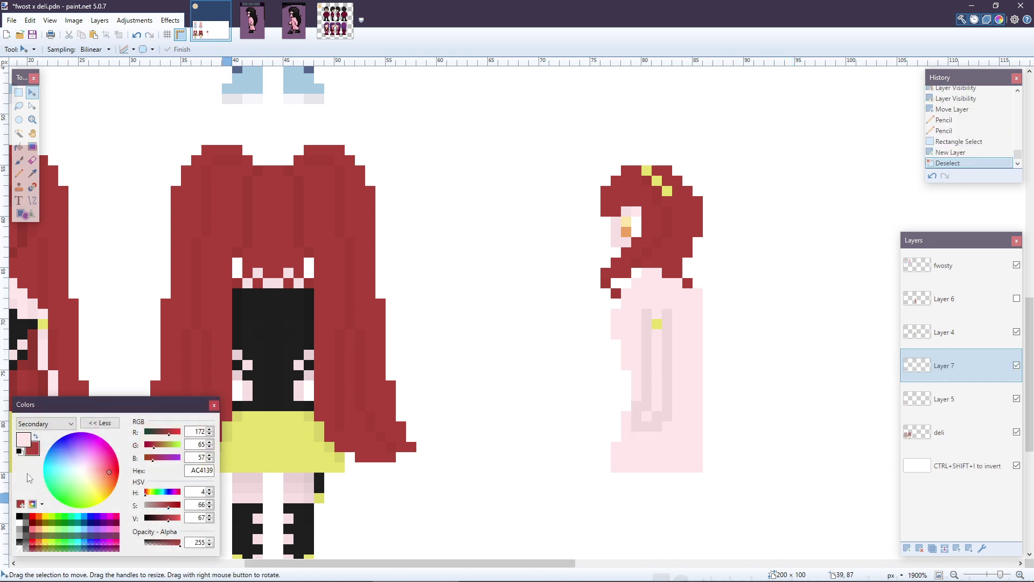
{"action": "left_click", "coordinate": [20, 451]}
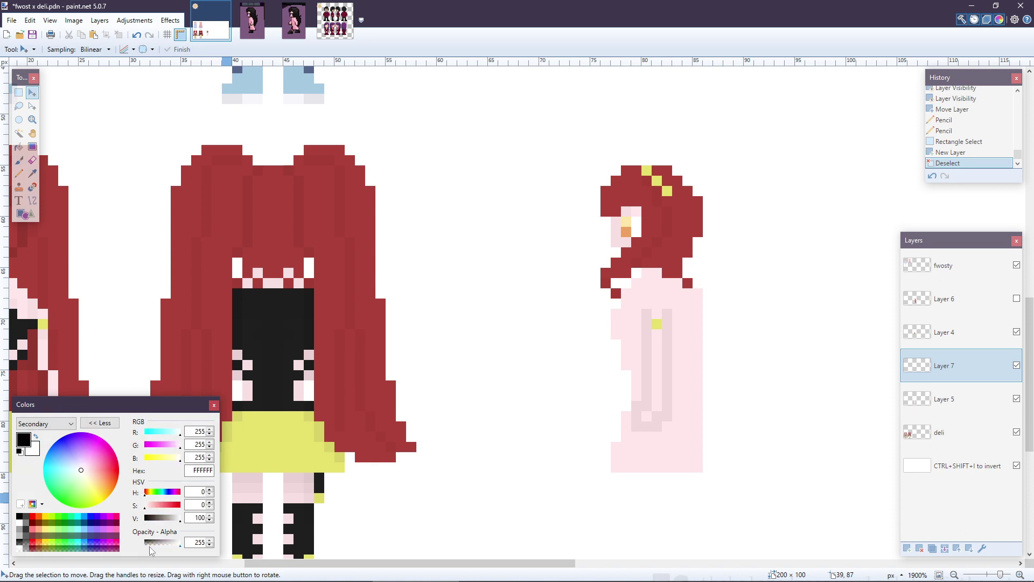
{"action": "left_click_drag", "start_coordinate": [184, 542], "coordinate": [221, 548]}
{"action": "type", "text": "16"}
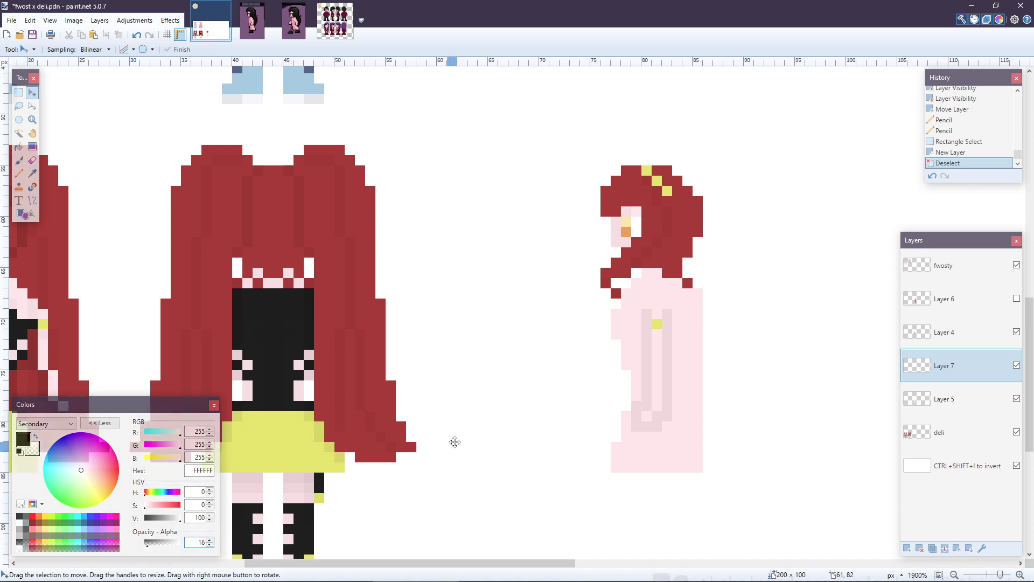
{"action": "type", "text": "255"}
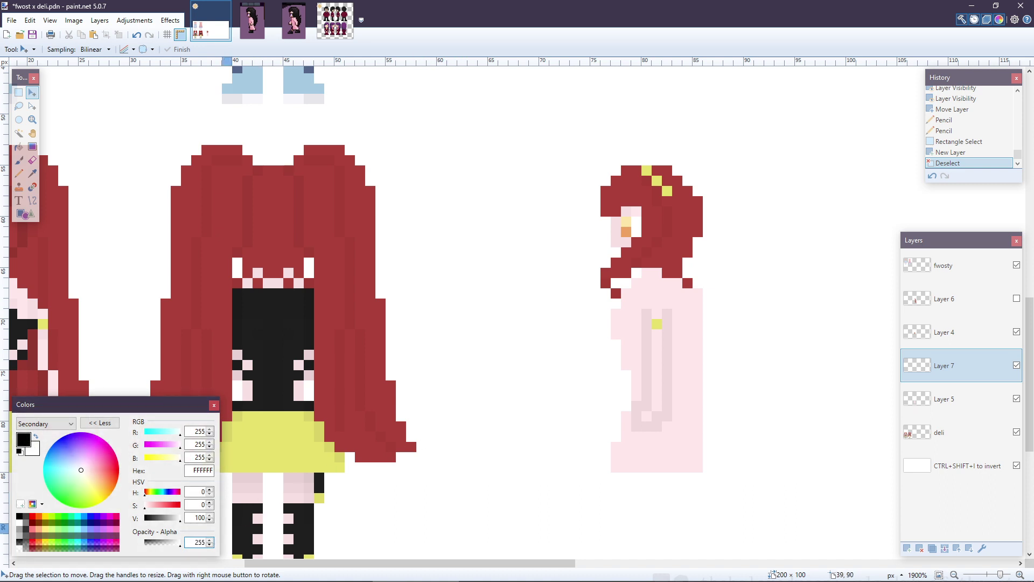
- Set the black primary colour's opacity to 16 and the secondary colour to white
{"action": "left_click", "coordinate": [24, 439]}
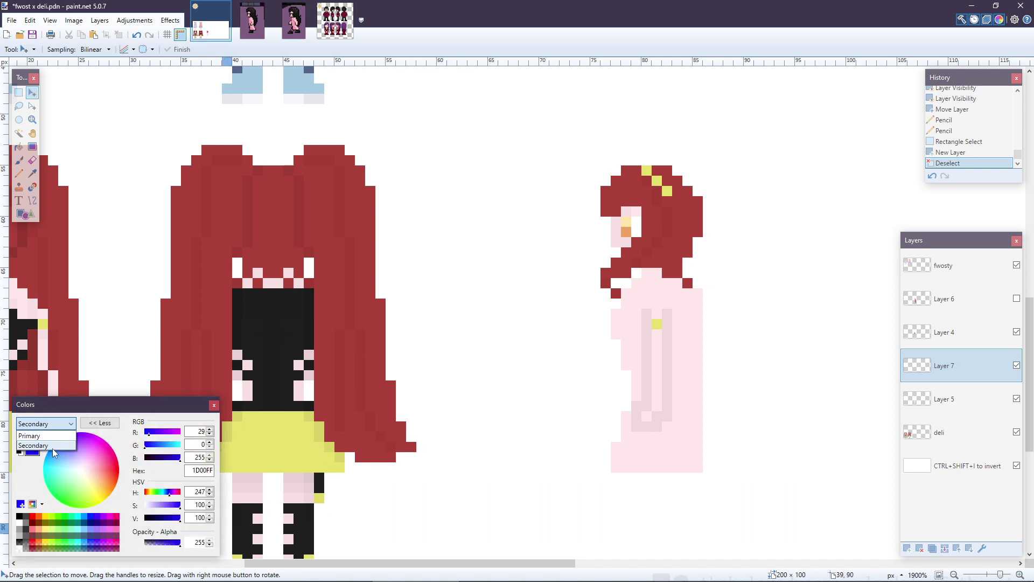
{"action": "double_click", "coordinate": [197, 542]}
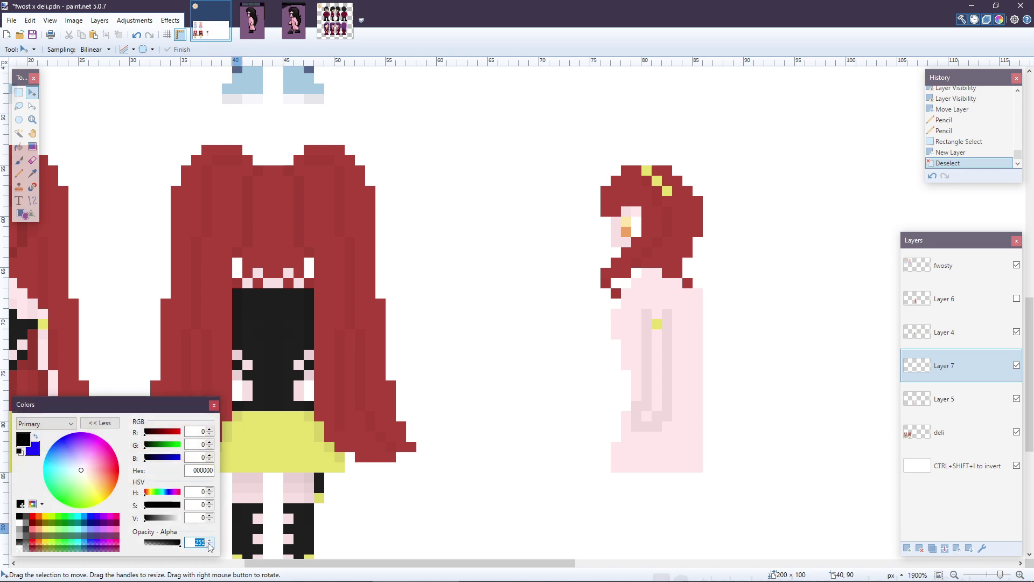
{"action": "type", "text": "16"}
{"action": "right_click", "coordinate": [20, 522]}
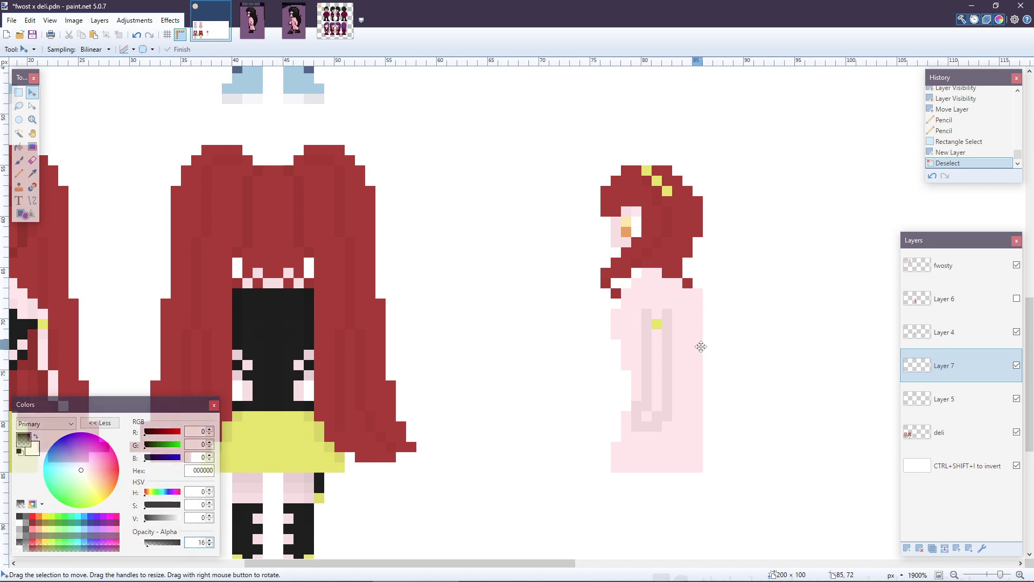
- Pencil the outline of a second arm on Layer 7 in translucent black, along the body's back edge beside the existing arm
{"action": "left_click", "coordinate": [18, 172]}
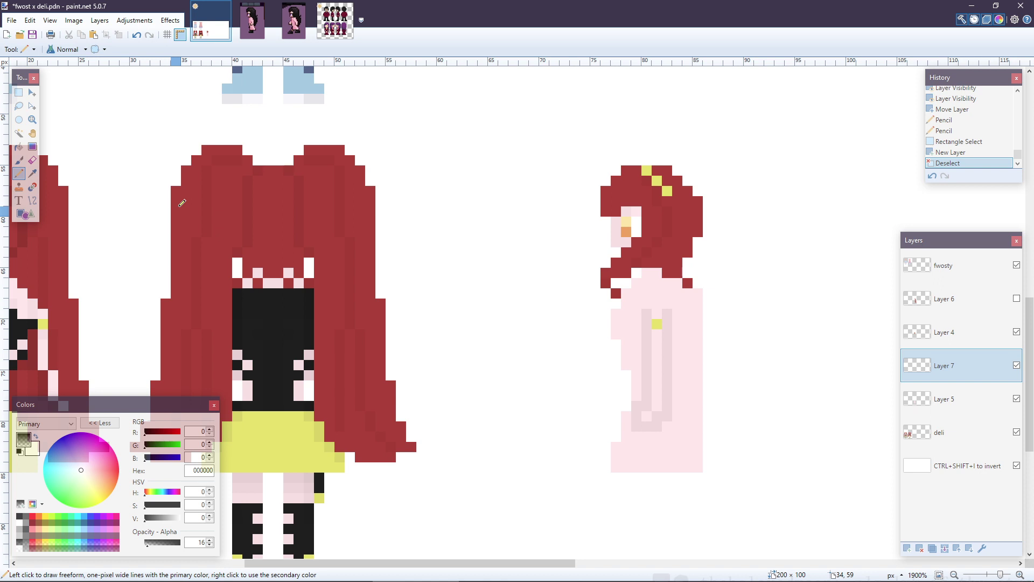
{"action": "left_click", "coordinate": [690, 315]}
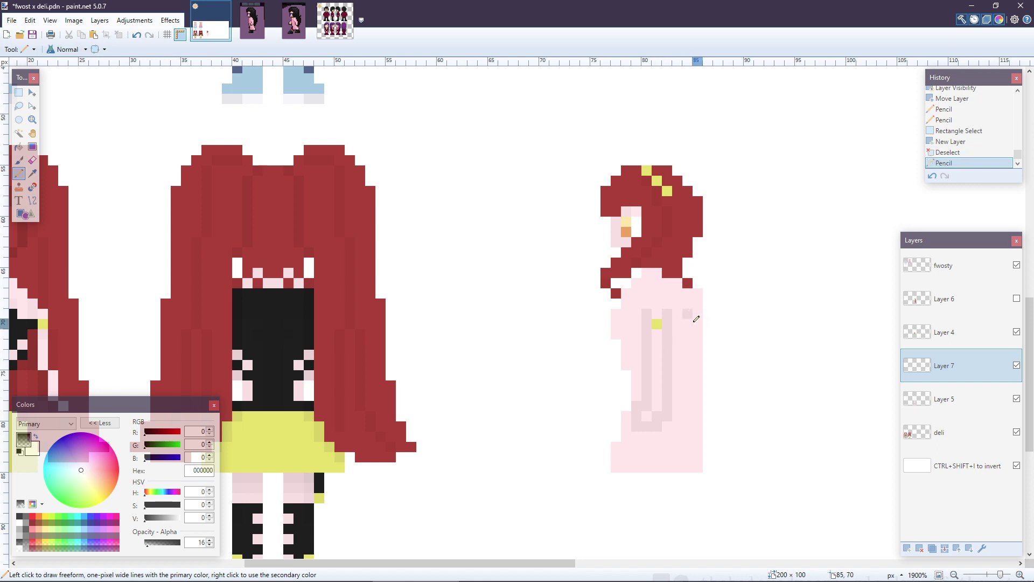
{"action": "left_click", "coordinate": [677, 324]}
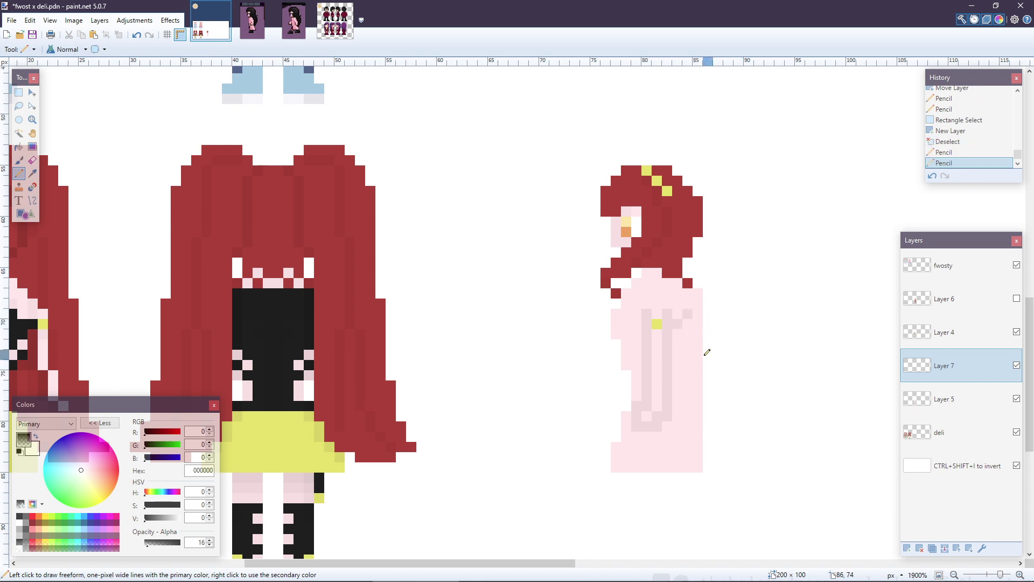
{"action": "key", "text": "ctrl+z"}
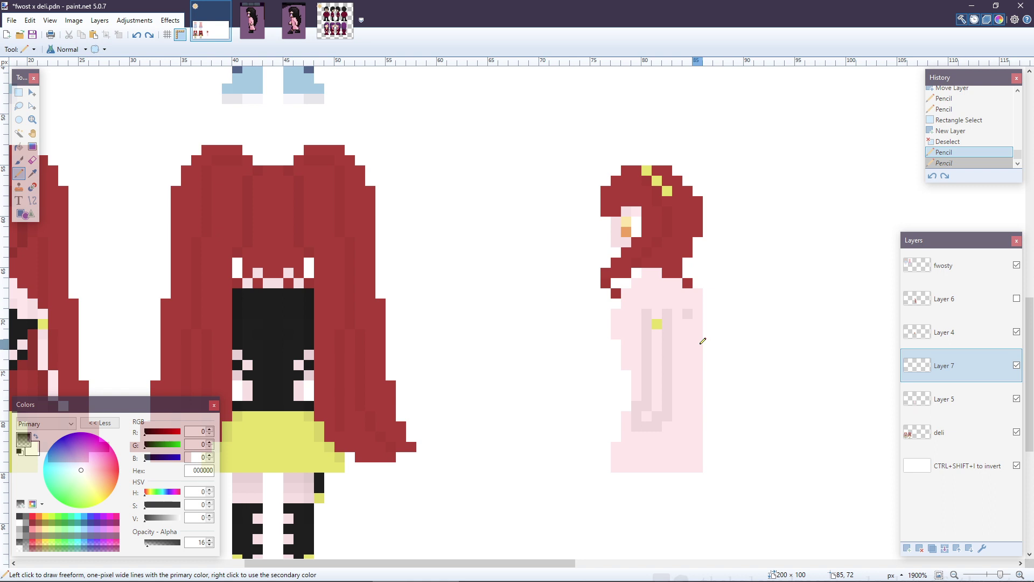
{"action": "mouse_move", "coordinate": [687, 320]}
{"action": "left_mouse_down"}
{"action": "mouse_move", "coordinate": [680, 417]}
{"action": "mouse_move", "coordinate": [697, 424]}
{"action": "left_mouse_up"}
{"action": "left_click", "coordinate": [700, 424]}
{"action": "left_click", "coordinate": [704, 412]}
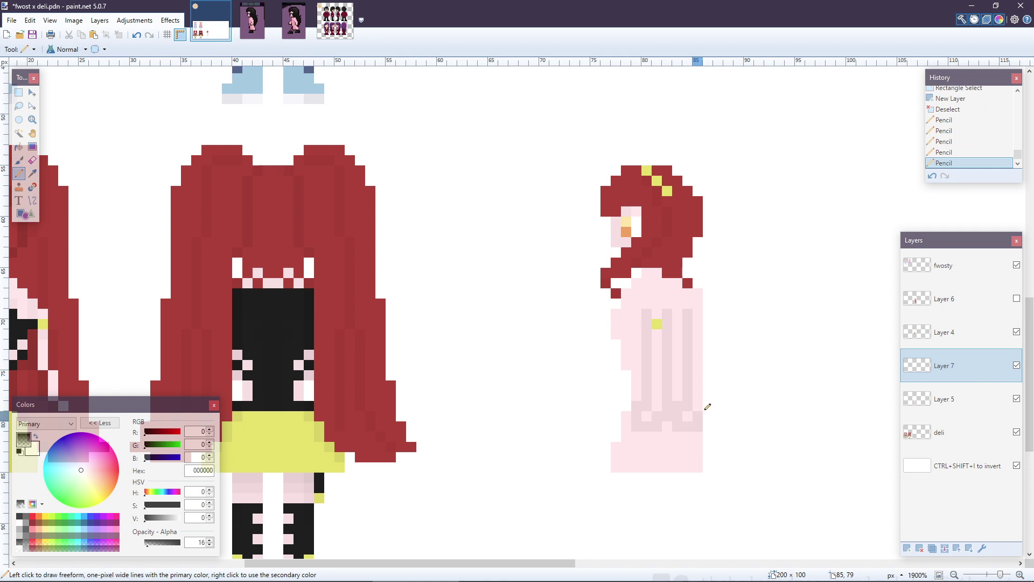
{"action": "left_click_drag", "start_coordinate": [706, 404], "coordinate": [710, 315]}
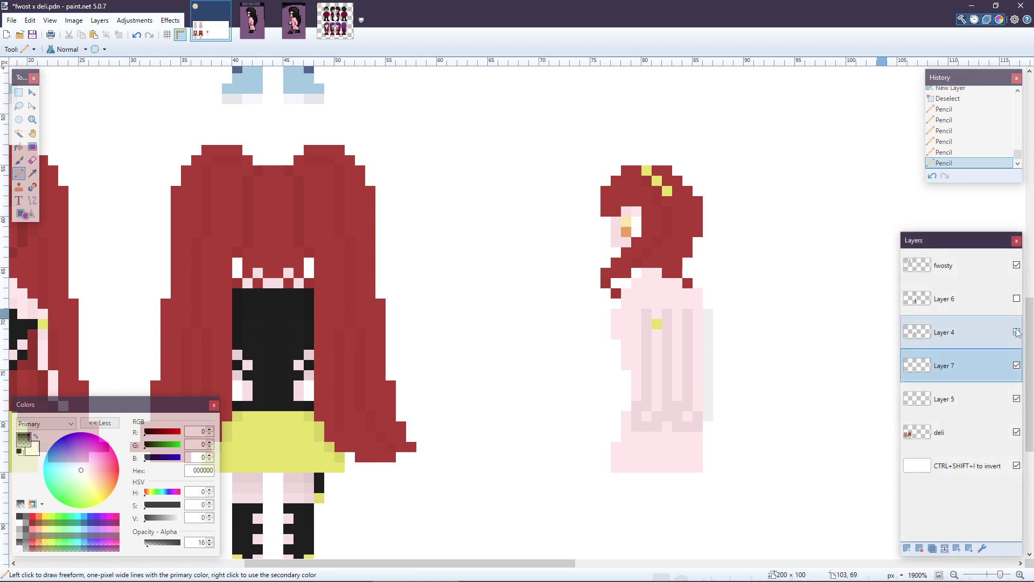
- Sample the arm's yellow as secondary colour and place one yellow pixel inside the top of the new arm outline on Layer 7
{"action": "key", "text": "k"}
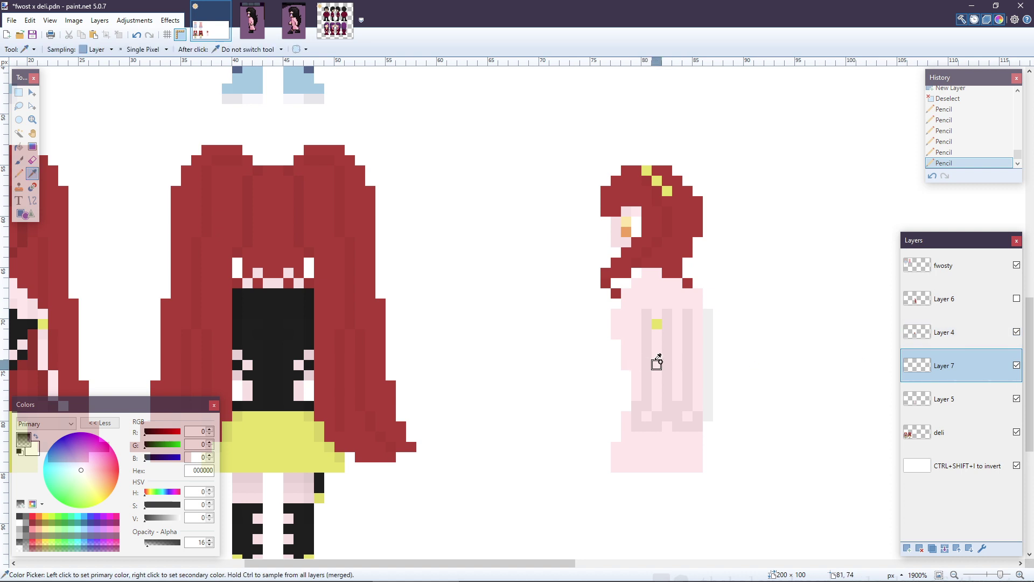
{"action": "right_click", "coordinate": [657, 324]}
{"action": "key", "text": "p"}
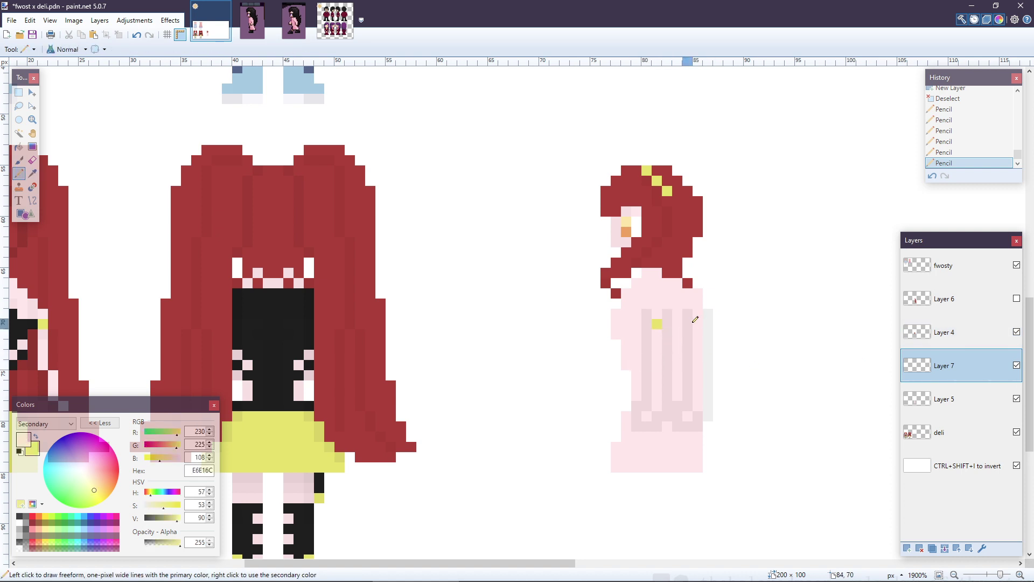
{"action": "right_click", "coordinate": [698, 323]}
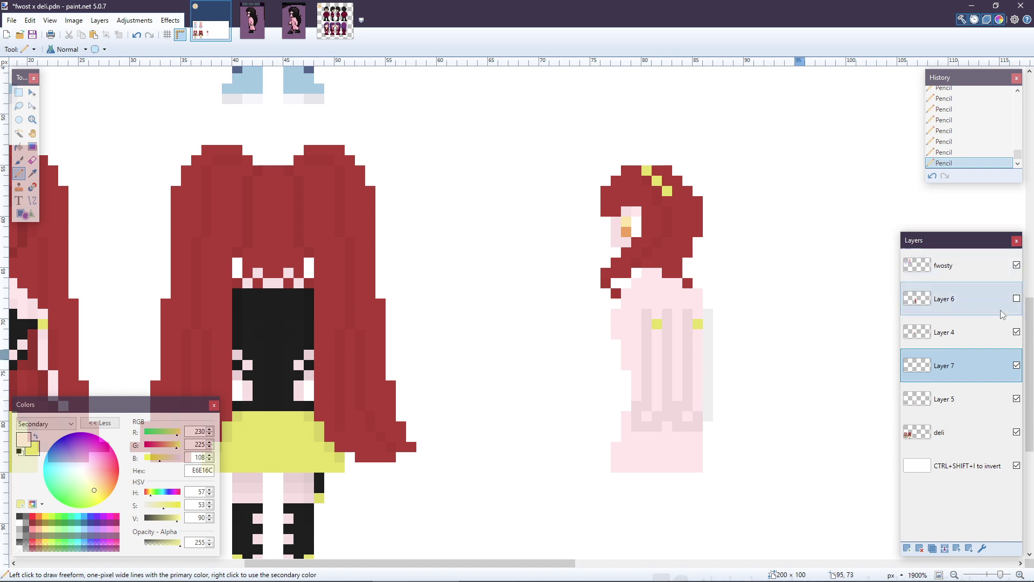
- Hide and reshow Layers 7, 4 and 5 in turn to check what each one holds
{"action": "left_click", "coordinate": [1016, 365]}
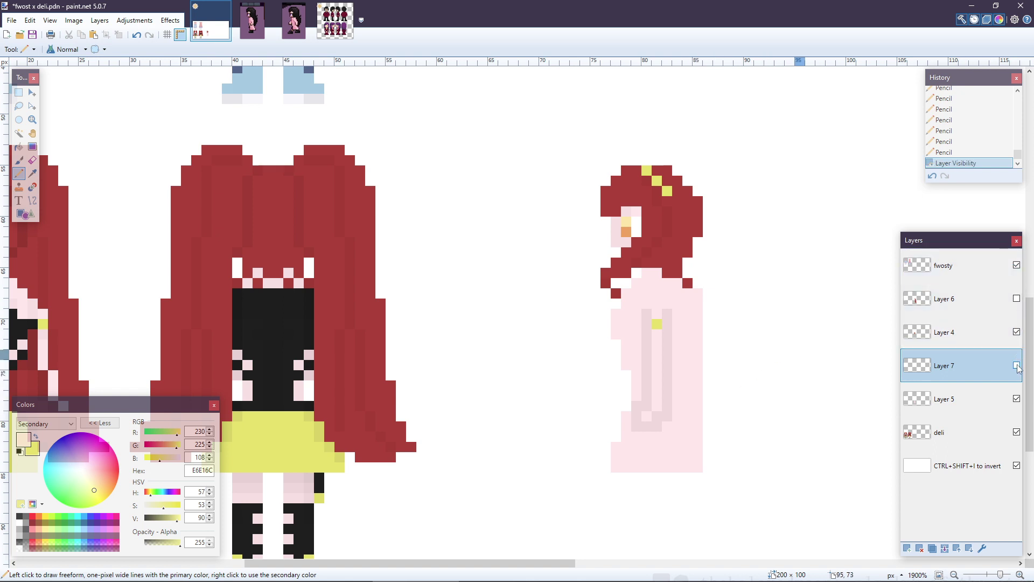
{"action": "left_click", "coordinate": [1016, 365]}
{"action": "left_click", "coordinate": [1016, 331]}
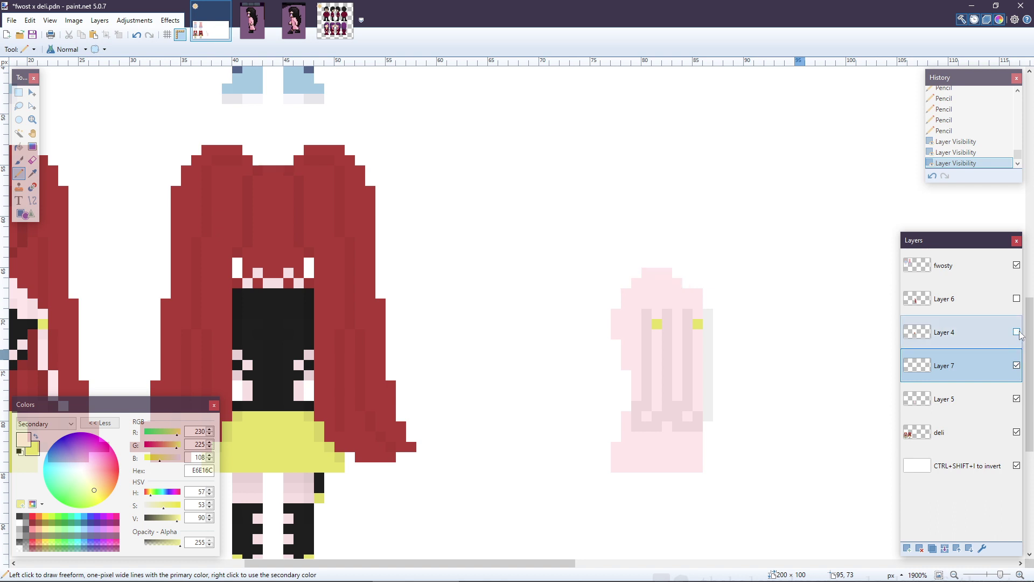
{"action": "left_click", "coordinate": [1016, 331]}
{"action": "left_click", "coordinate": [1016, 399]}
{"action": "left_click", "coordinate": [1016, 399]}
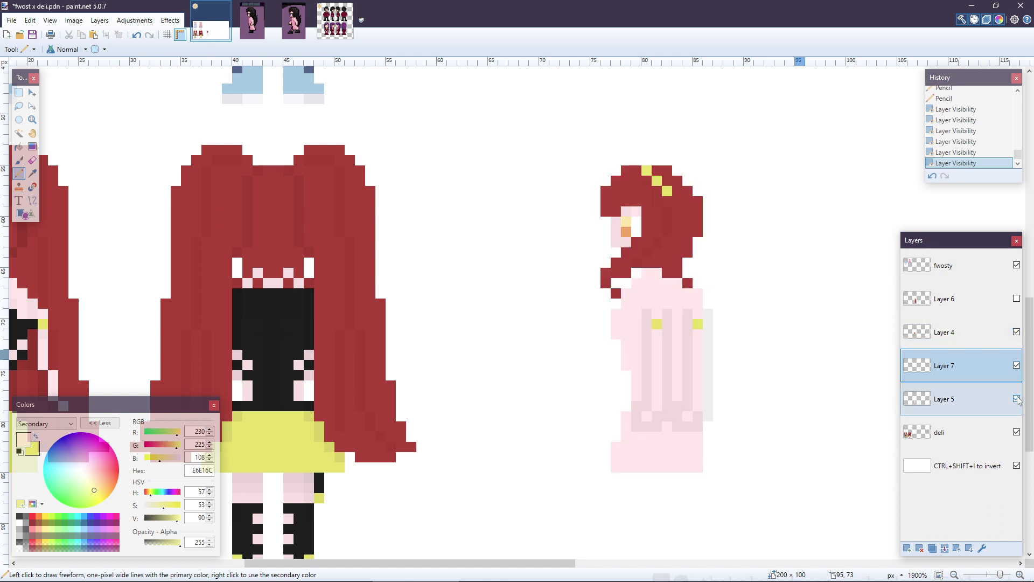
- Shift all of Layer 7 four pixels left onto the existing arm, clear the selection, and hide Layer 7
{"action": "key", "text": "m"}
{"action": "key", "text": "ctrl+a"}
{"action": "key", "text": "Left"}
{"action": "key", "text": "Left"}
{"action": "key", "text": "Left"}
{"action": "key", "text": "Left"}
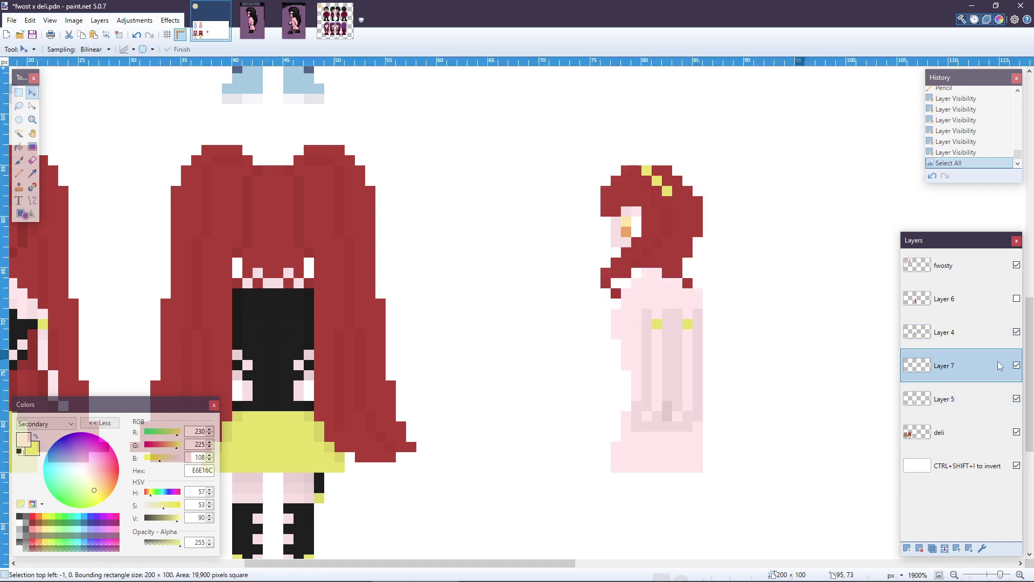
{"action": "key", "text": "ctrl+d"}
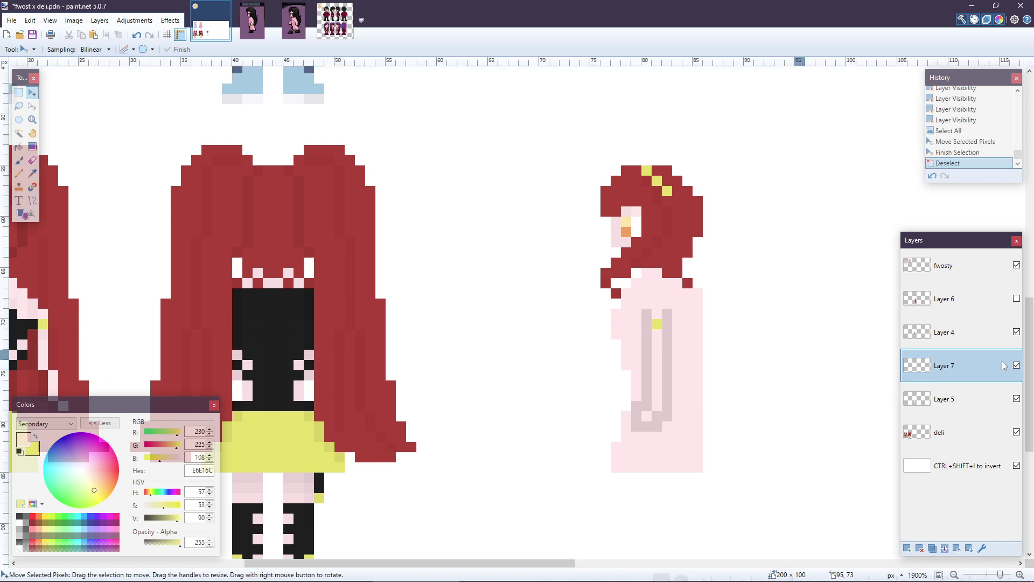
{"action": "left_click", "coordinate": [1017, 365]}
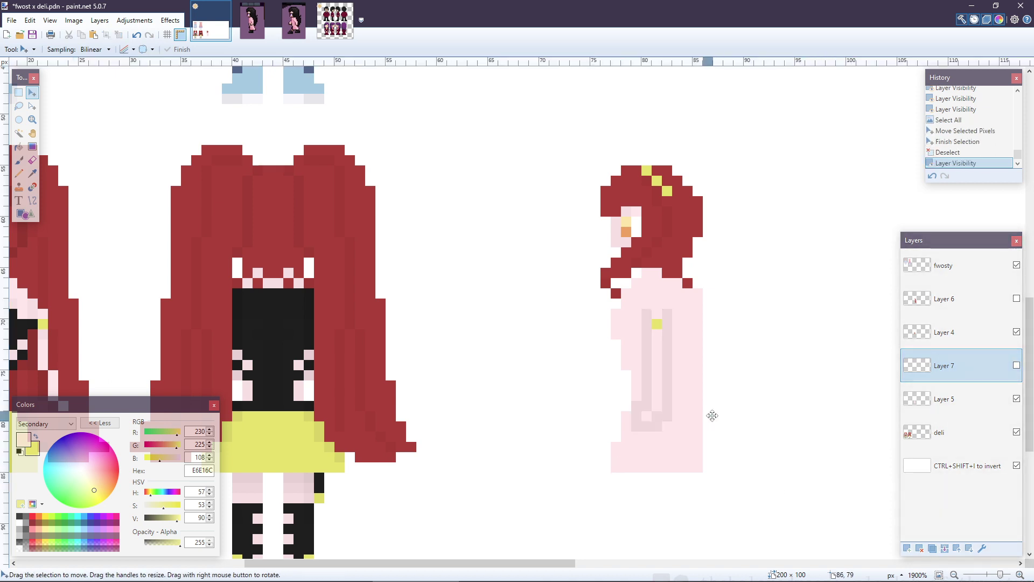
- Paint over the old arm shading and yellow pixel on Layer 5 with skin pink, checking it with Layer 7 shown and hidden
{"action": "key", "text": "p"}
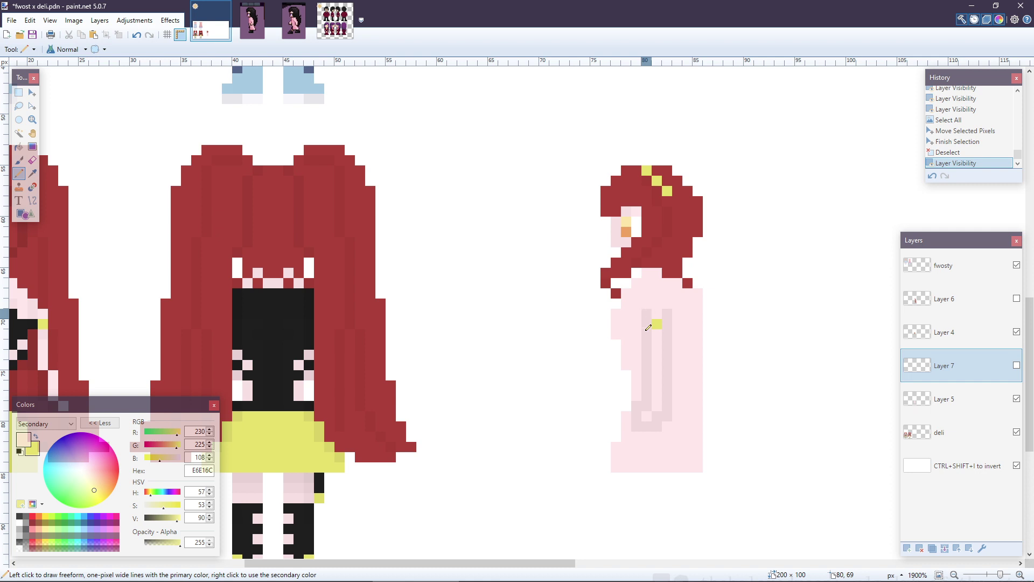
{"action": "left_click", "coordinate": [642, 419]}
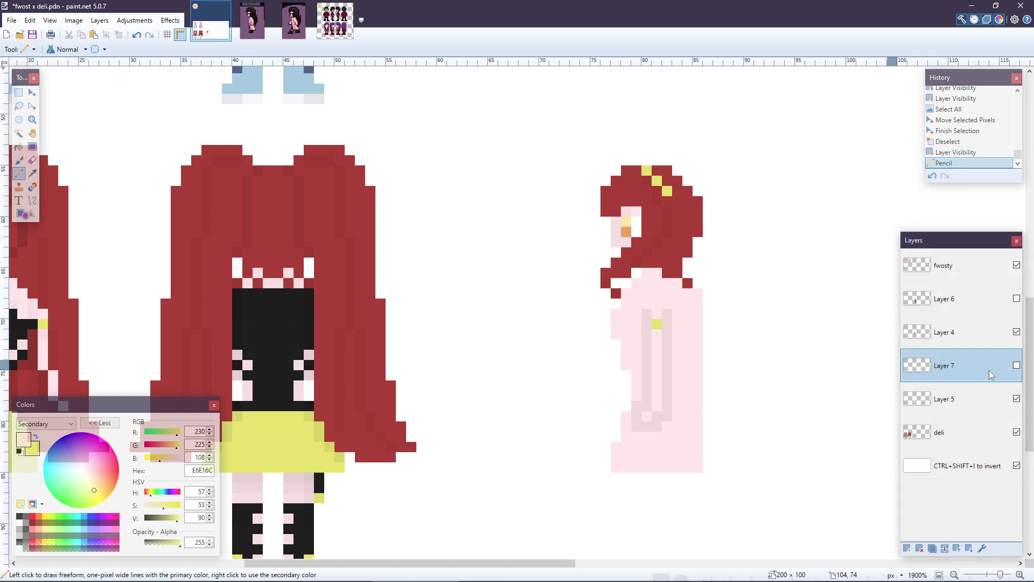
{"action": "key", "text": "ctrl+z"}
{"action": "left_click", "coordinate": [966, 403]}
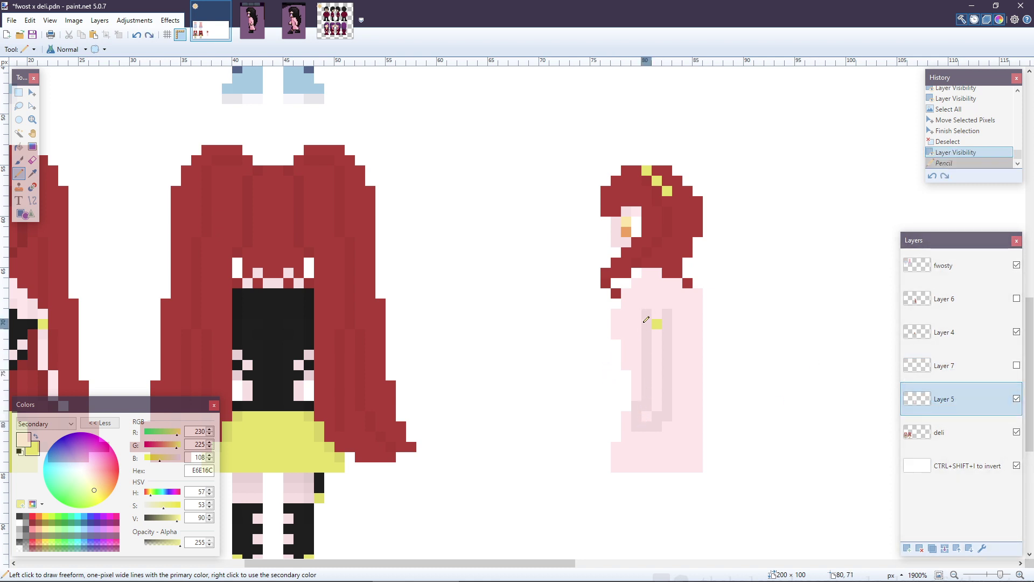
{"action": "mouse_move", "coordinate": [646, 319]}
{"action": "left_mouse_down"}
{"action": "mouse_move", "coordinate": [646, 423]}
{"action": "mouse_move", "coordinate": [639, 414]}
{"action": "mouse_move", "coordinate": [646, 402]}
{"action": "mouse_move", "coordinate": [660, 429]}
{"action": "mouse_move", "coordinate": [671, 314]}
{"action": "mouse_move", "coordinate": [657, 327]}
{"action": "mouse_move", "coordinate": [657, 416]}
{"action": "left_mouse_up"}
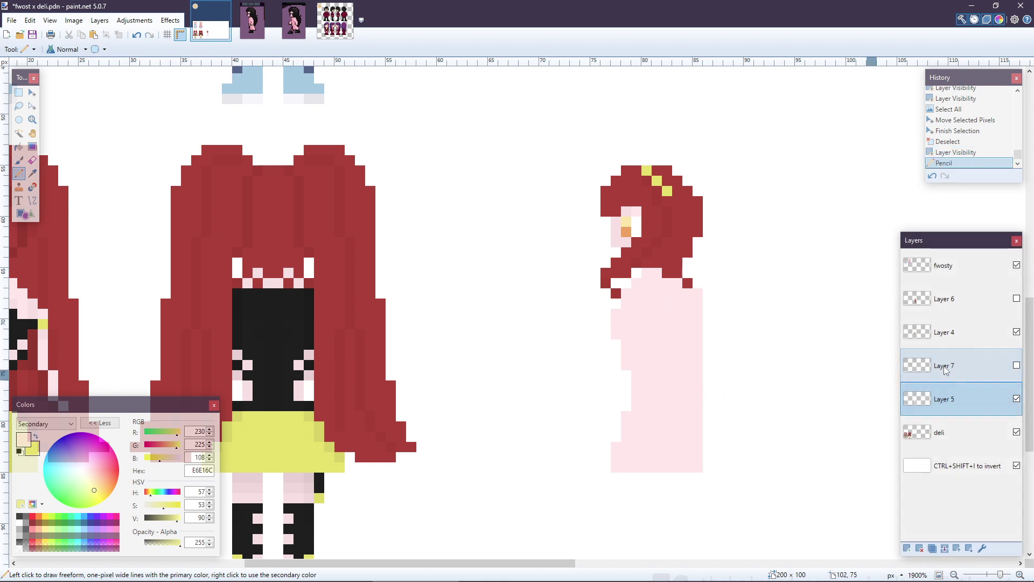
{"action": "left_click", "coordinate": [1016, 366]}
{"action": "left_click", "coordinate": [1016, 365]}
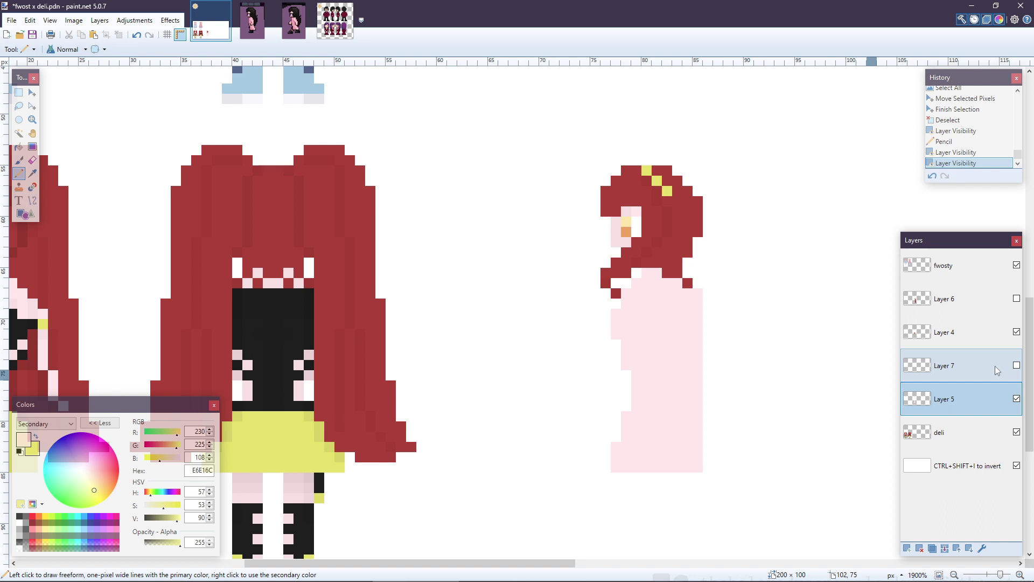
{"action": "left_click", "coordinate": [626, 375]}
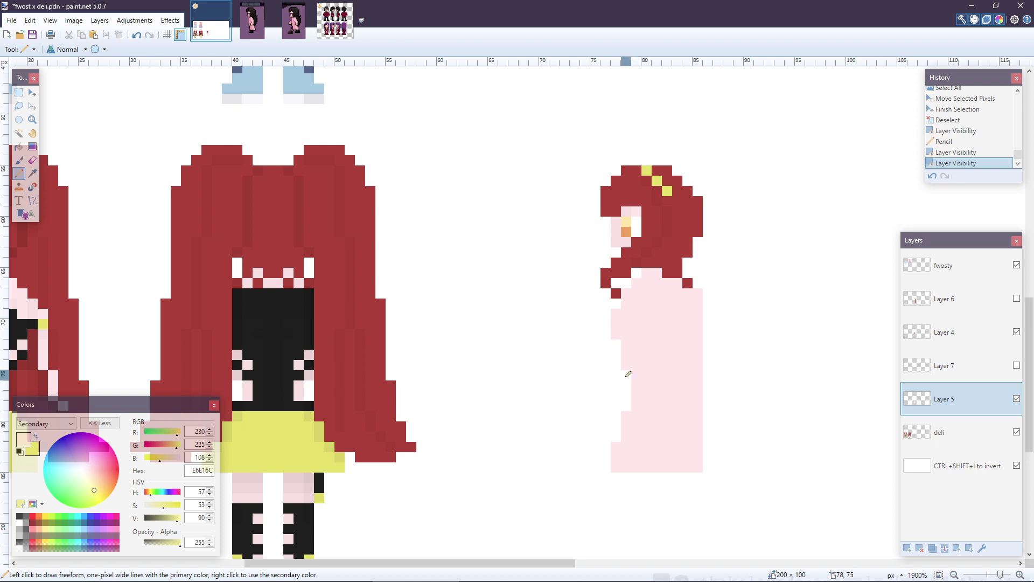
{"action": "key", "text": "ctrl+z"}
{"action": "key", "text": "ctrl+z"}
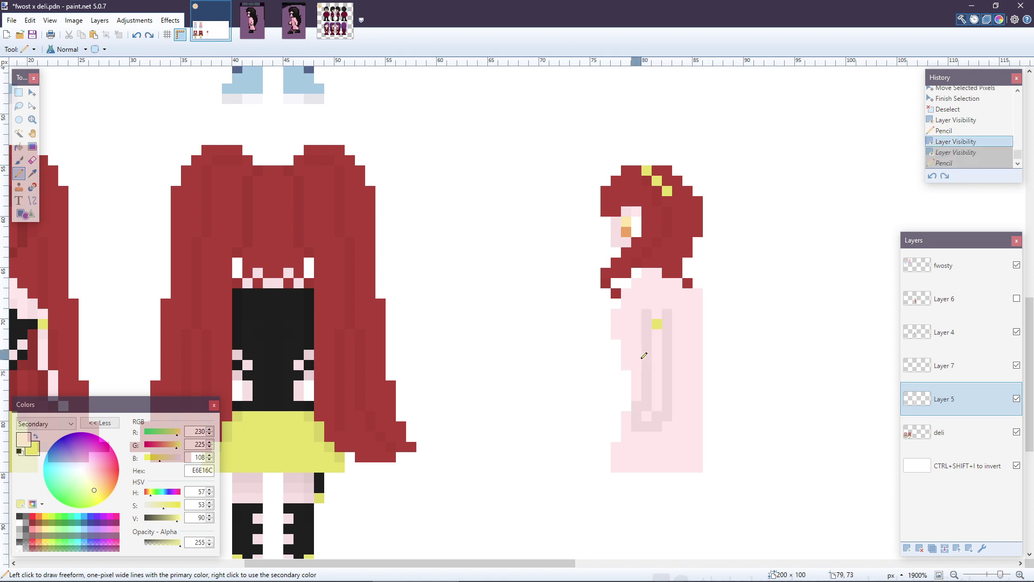
{"action": "key", "text": "ctrl+y"}
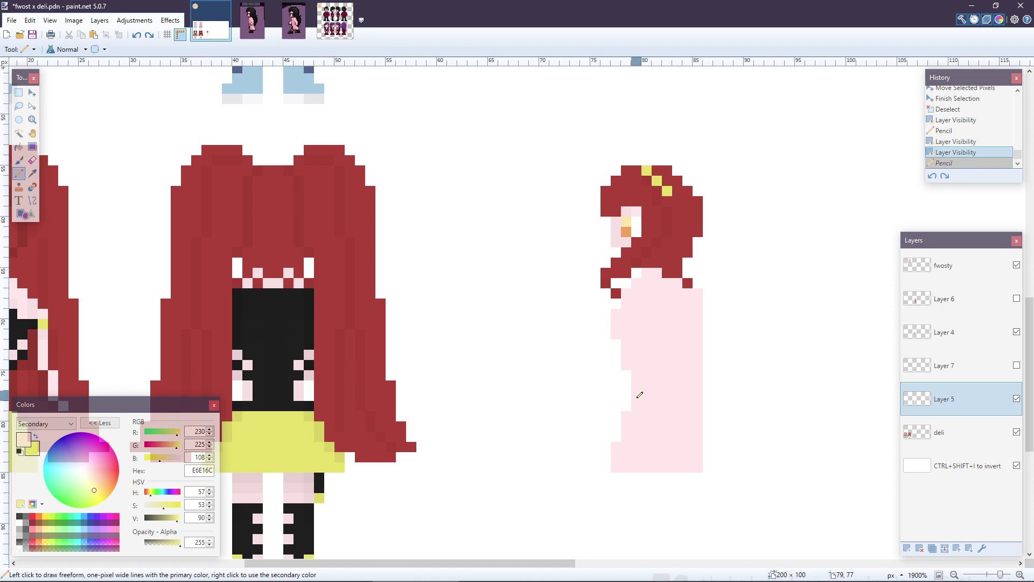
- Move everything on the deli layer about 47 pixels right so the front view stands beside the side view, and clear the selection
{"action": "left_click", "coordinate": [942, 445]}
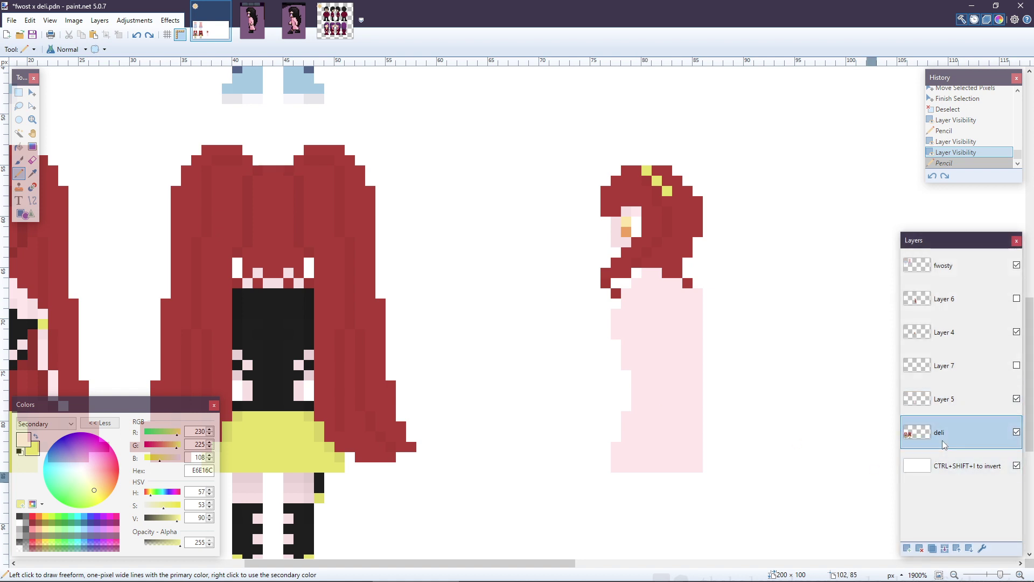
{"action": "scroll", "coordinate": [899, 445], "scroll_direction": "down", "scroll_amount": 4}
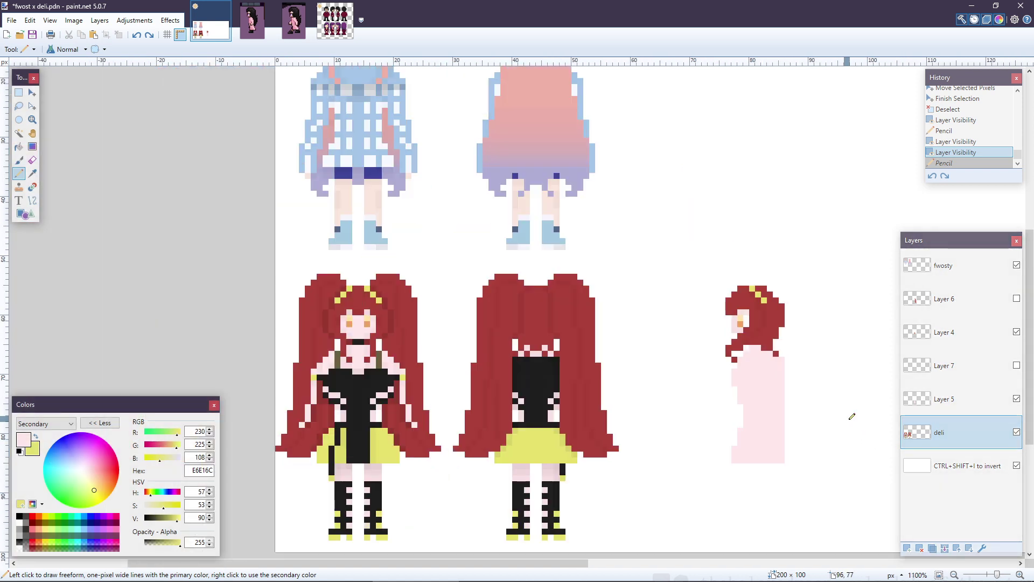
{"action": "key", "text": "m"}
{"action": "key", "text": "ctrl+a"}
{"action": "key", "text": "Right"}
{"action": "key", "text": "Right"}
{"action": "key", "text": "Right"}
{"action": "key", "text": "Right"}
{"action": "key", "text": "Right"}
{"action": "key", "text": "Right"}
{"action": "key", "text": "Right"}
{"action": "key", "text": "Right"}
{"action": "key", "text": "Right"}
{"action": "key", "text": "Right"}
{"action": "key", "text": "Right"}
{"action": "key", "text": "Right"}
{"action": "key", "text": "Right"}
{"action": "key", "text": "Right"}
{"action": "key", "text": "Right"}
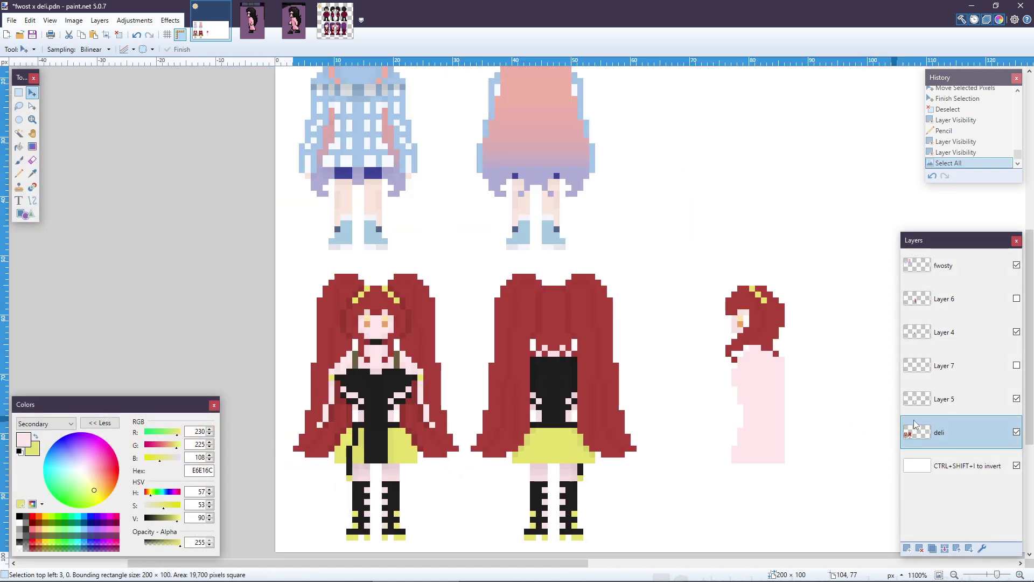
{"action": "key", "text": "Right"}
{"action": "key", "text": "Right"}
{"action": "key", "text": "Right"}
{"action": "key", "text": "Right"}
{"action": "key", "text": "Right"}
{"action": "key", "text": "Right"}
{"action": "key", "text": "Right"}
{"action": "key", "text": "Right"}
{"action": "key", "text": "Right"}
{"action": "key", "text": "Right"}
{"action": "key", "text": "Right"}
{"action": "key", "text": "Right"}
{"action": "key", "text": "Right"}
{"action": "key", "text": "Right"}
{"action": "key", "text": "Right"}
{"action": "key", "text": "Right"}
{"action": "key", "text": "Right"}
{"action": "key", "text": "Right"}
{"action": "key", "text": "Right"}
{"action": "key", "text": "Right"}
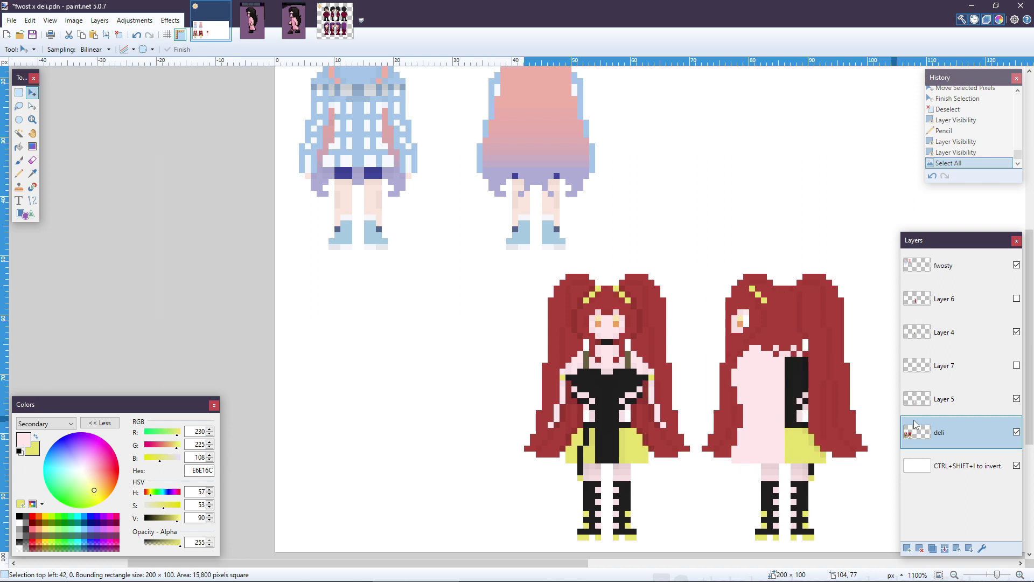
{"action": "key", "text": "Right"}
{"action": "key", "text": "Right"}
{"action": "key", "text": "Right"}
{"action": "key", "text": "Right"}
{"action": "key", "text": "ctrl+d"}
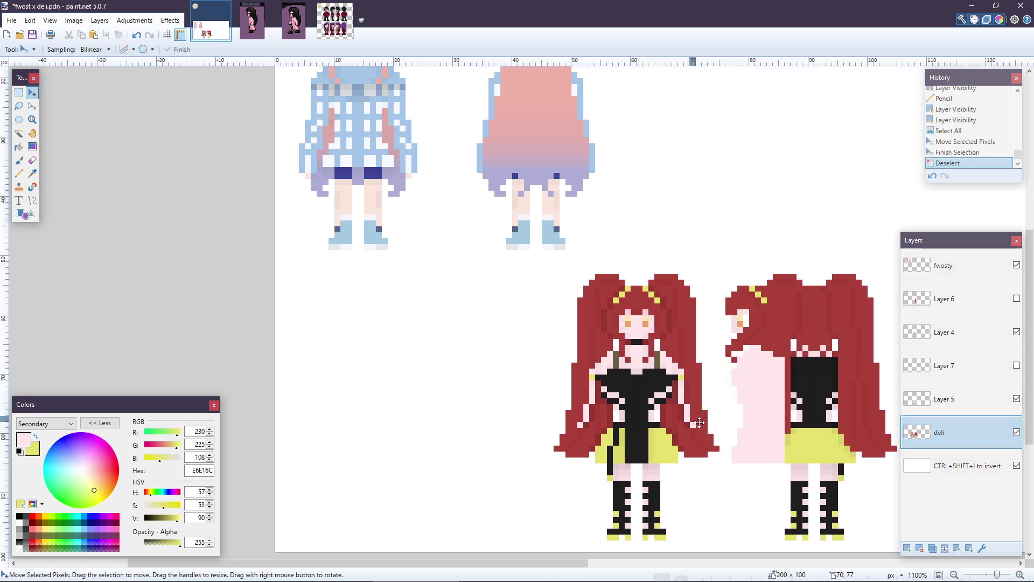
- Erase skin along the front waist on Layer 5, and pencil pink pixels under the bust to smooth its curve
{"action": "scroll", "coordinate": [729, 428], "scroll_direction": "up", "scroll_amount": 3}
{"action": "scroll", "coordinate": [730, 428], "scroll_direction": "up", "scroll_amount": 2}
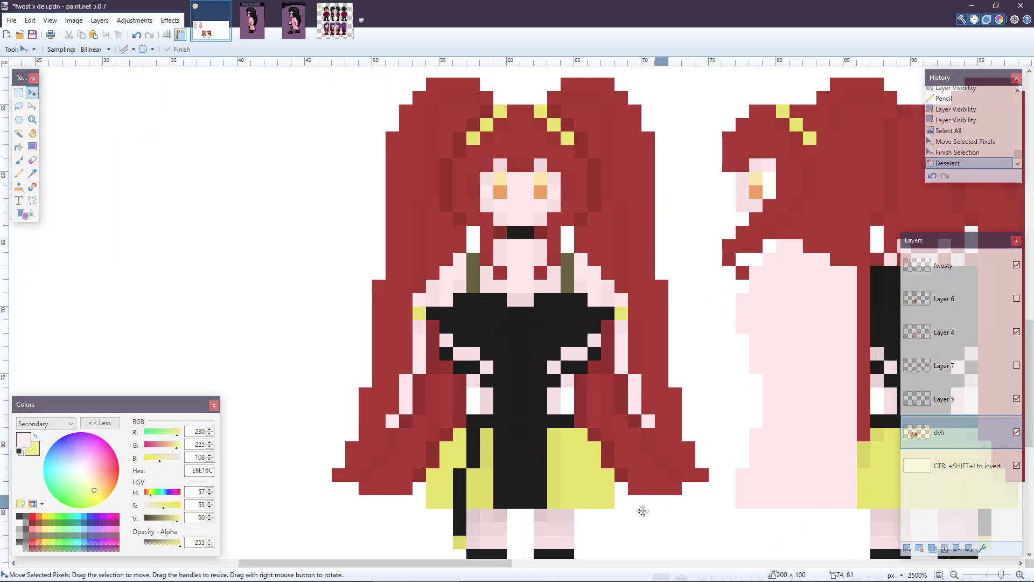
{"action": "left_click_drag", "start_coordinate": [496, 564], "coordinate": [523, 567]}
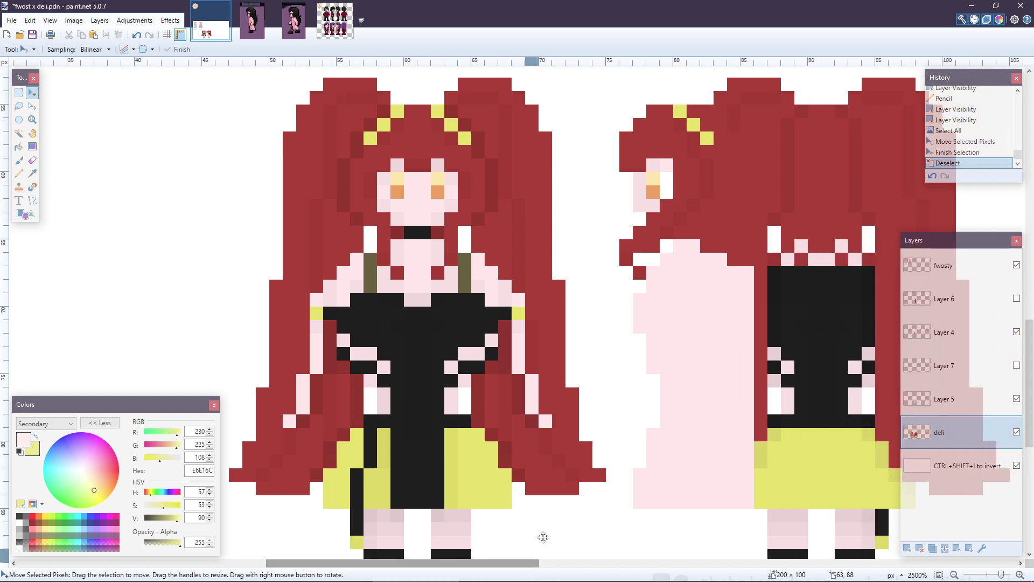
{"action": "key", "text": "e"}
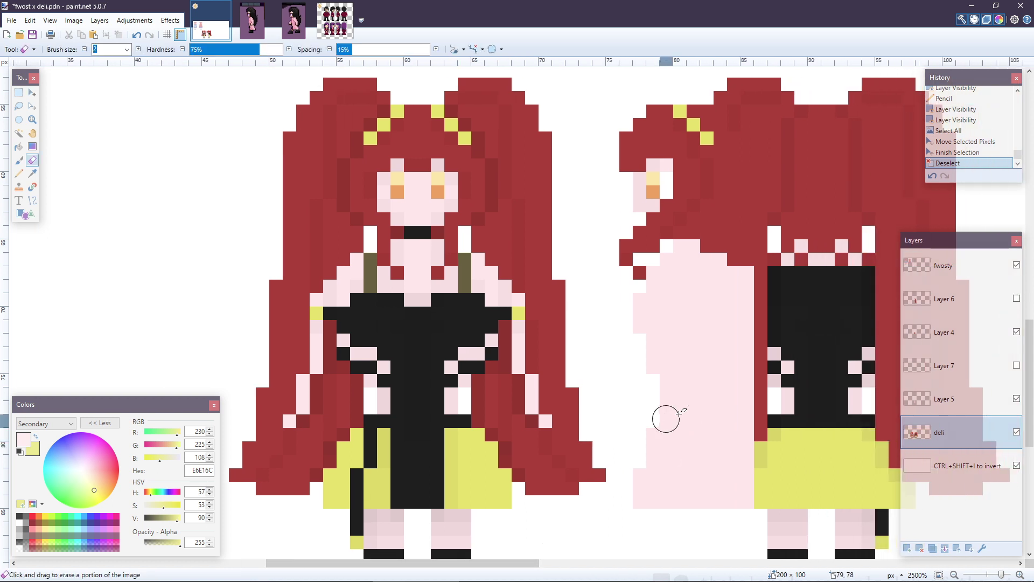
{"action": "left_click", "coordinate": [948, 396]}
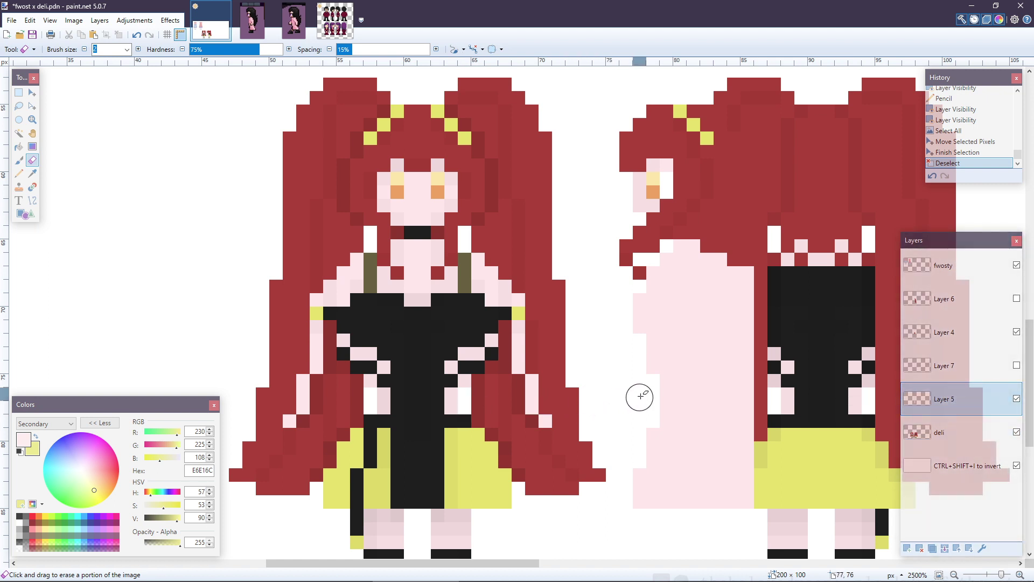
{"action": "mouse_move", "coordinate": [640, 395]}
{"action": "left_mouse_down"}
{"action": "mouse_move", "coordinate": [650, 345]}
{"action": "mouse_move", "coordinate": [658, 433]}
{"action": "left_mouse_up"}
{"action": "key", "text": "p"}
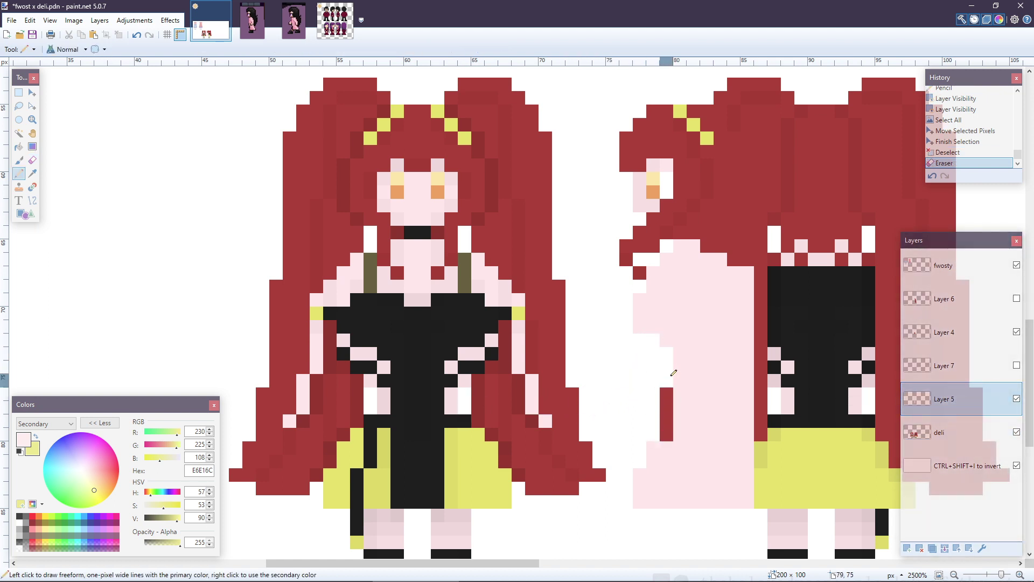
{"action": "left_click", "coordinate": [656, 337]}
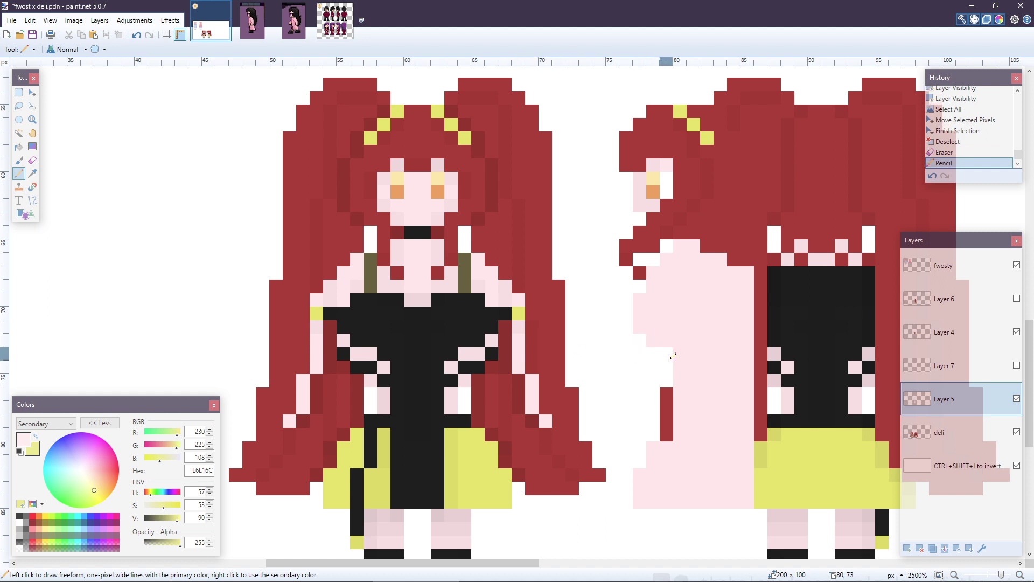
{"action": "left_click", "coordinate": [665, 352]}
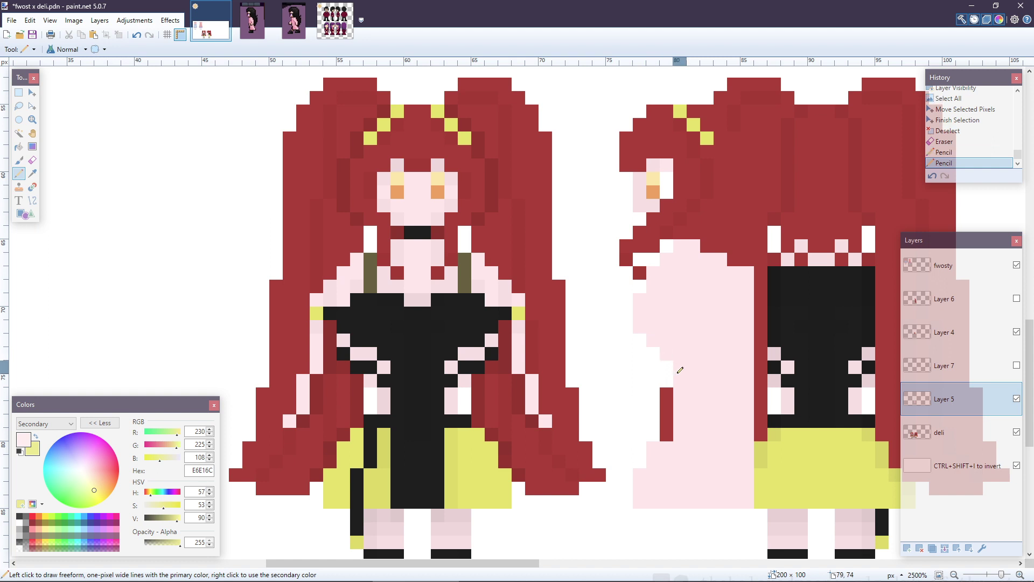
- Erase deeper into the side view's front waist and pencil its edge back in with skin pink
{"action": "key", "text": "e"}
{"action": "mouse_move", "coordinate": [678, 399]}
{"action": "left_mouse_down"}
{"action": "mouse_move", "coordinate": [678, 423]}
{"action": "mouse_move", "coordinate": [692, 411]}
{"action": "mouse_move", "coordinate": [700, 388]}
{"action": "left_mouse_up"}
{"action": "key", "text": "p"}
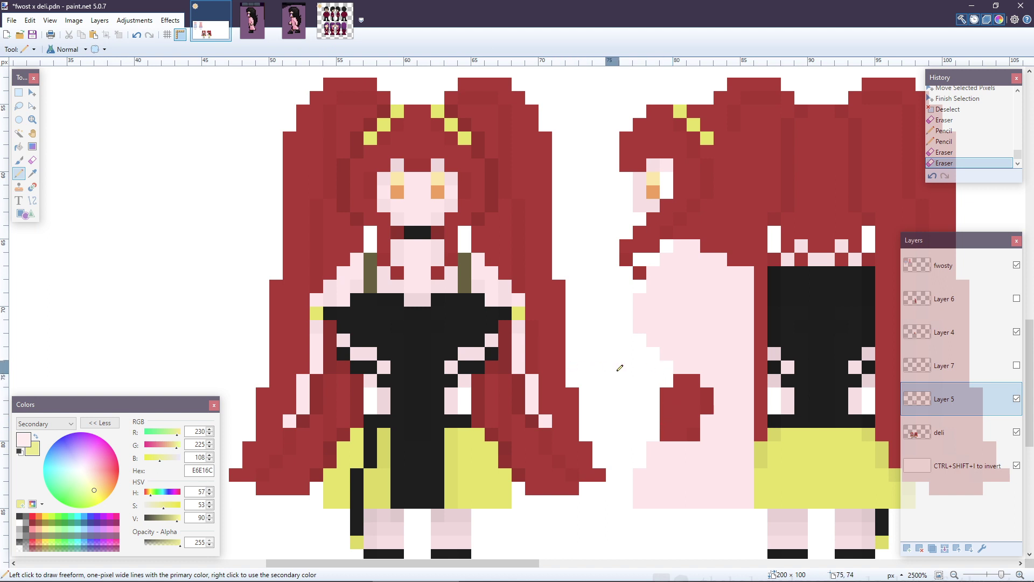
{"action": "left_click", "coordinate": [680, 381]}
{"action": "left_click_drag", "start_coordinate": [698, 393], "coordinate": [694, 408]}
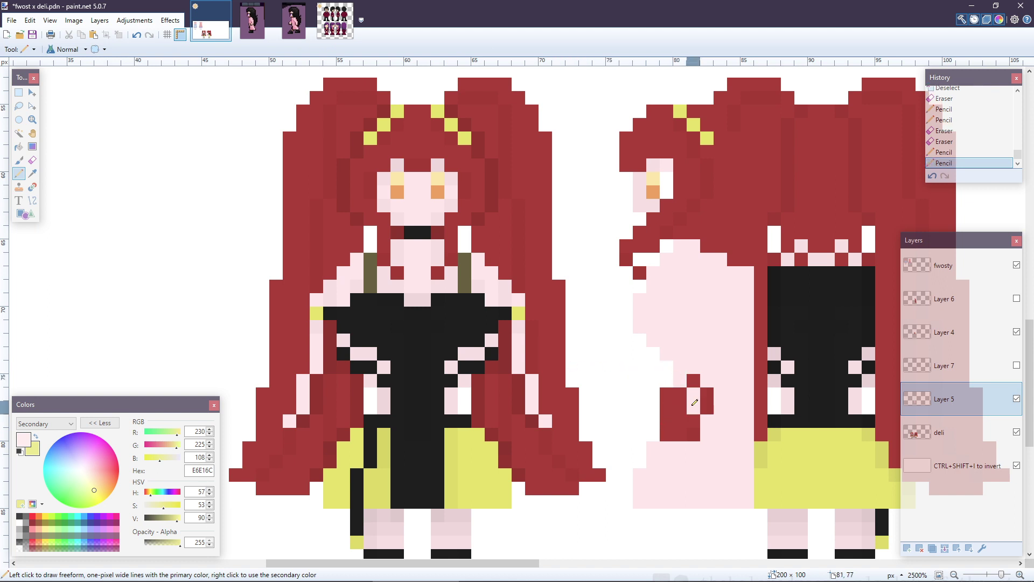
{"action": "left_click", "coordinate": [679, 420]}
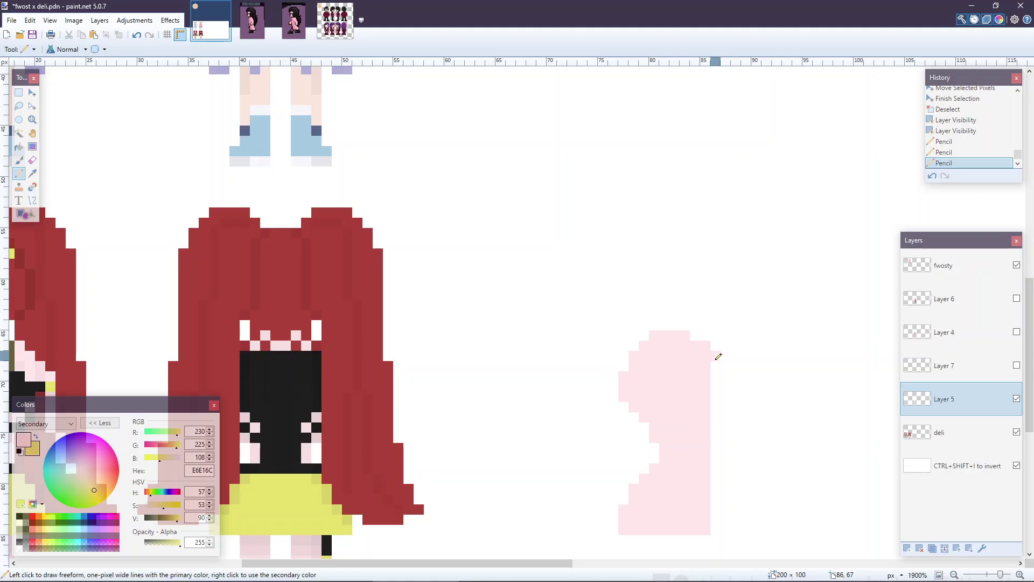
- Widen the upper back by two pixels and add a stepped slope behind the hips in skin pink on Layer 5
{"action": "left_click", "coordinate": [722, 397]}
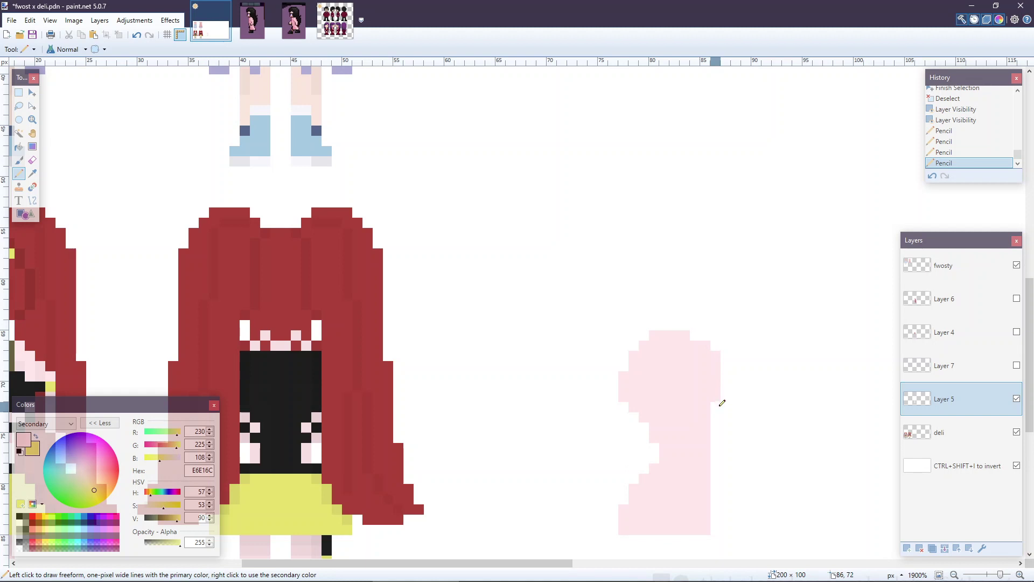
{"action": "mouse_move", "coordinate": [728, 364]}
{"action": "left_mouse_down"}
{"action": "mouse_move", "coordinate": [717, 446]}
{"action": "mouse_move", "coordinate": [716, 405]}
{"action": "left_mouse_up"}
{"action": "left_click", "coordinate": [725, 427]}
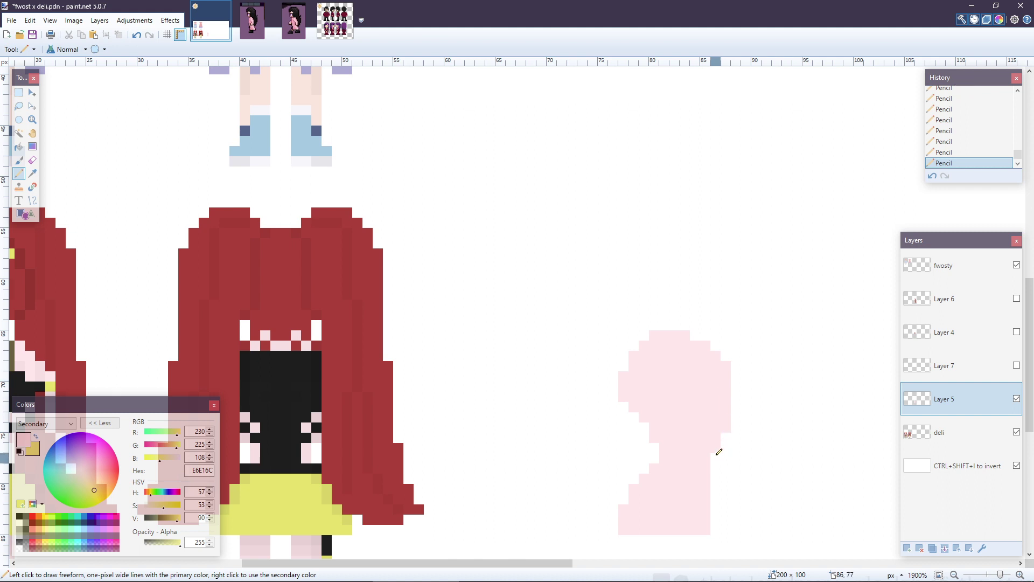
{"action": "left_click", "coordinate": [726, 468]}
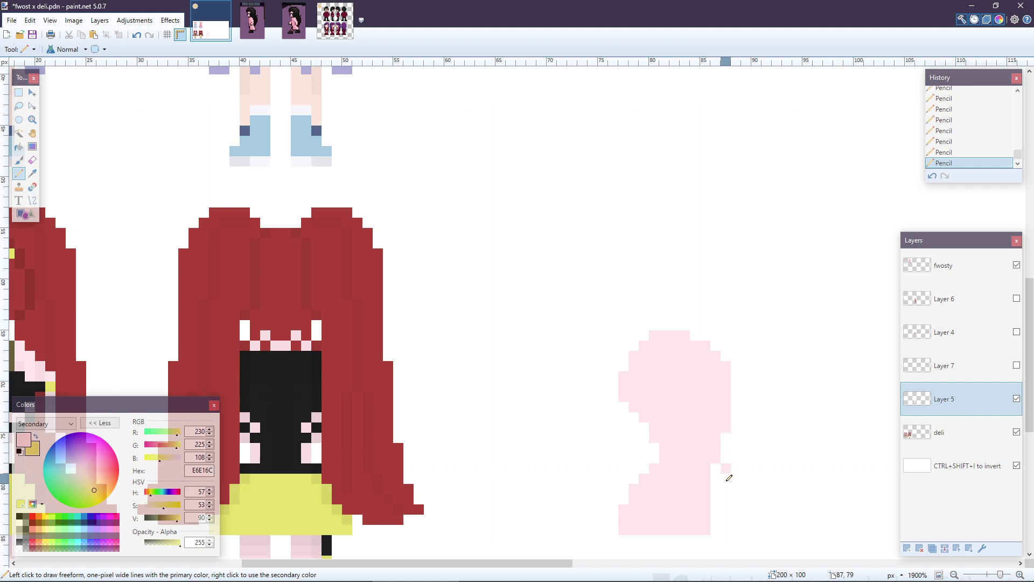
{"action": "left_click", "coordinate": [736, 478]}
{"action": "mouse_move", "coordinate": [747, 488]}
{"action": "left_mouse_down"}
{"action": "mouse_move", "coordinate": [760, 525]}
{"action": "mouse_move", "coordinate": [712, 530]}
{"action": "left_mouse_up"}
{"action": "mouse_move", "coordinate": [720, 462]}
{"action": "left_mouse_down"}
{"action": "mouse_move", "coordinate": [719, 517]}
{"action": "mouse_move", "coordinate": [725, 484]}
{"action": "mouse_move", "coordinate": [731, 519]}
{"action": "mouse_move", "coordinate": [733, 496]}
{"action": "mouse_move", "coordinate": [747, 520]}
{"action": "mouse_move", "coordinate": [743, 487]}
{"action": "left_mouse_up"}
- Select the rear part of the hips, move it one pixel left, and clear the selection
{"action": "key", "text": "s"}
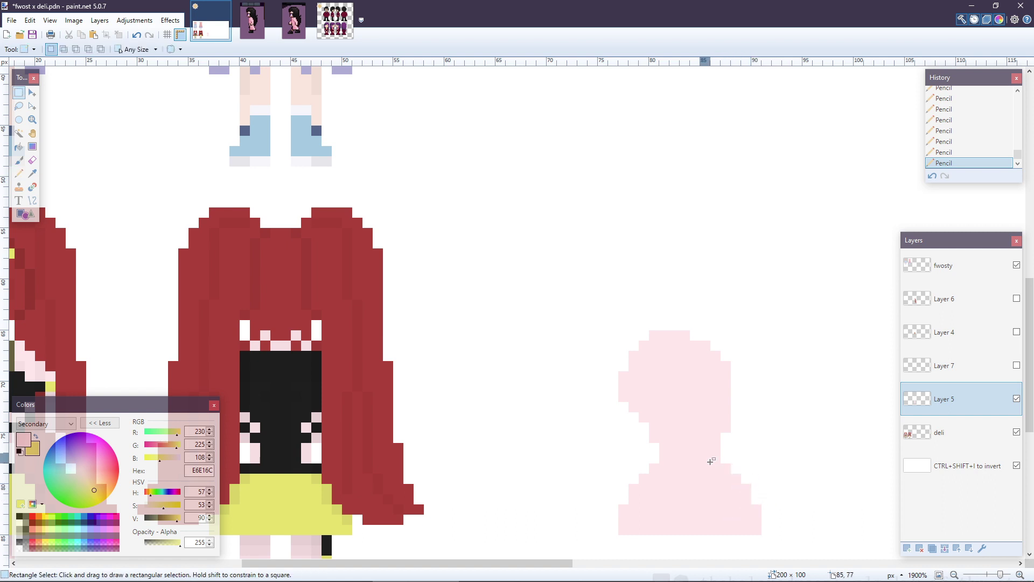
{"action": "left_click_drag", "start_coordinate": [711, 454], "coordinate": [753, 495]}
{"action": "left_click", "coordinate": [773, 445]}
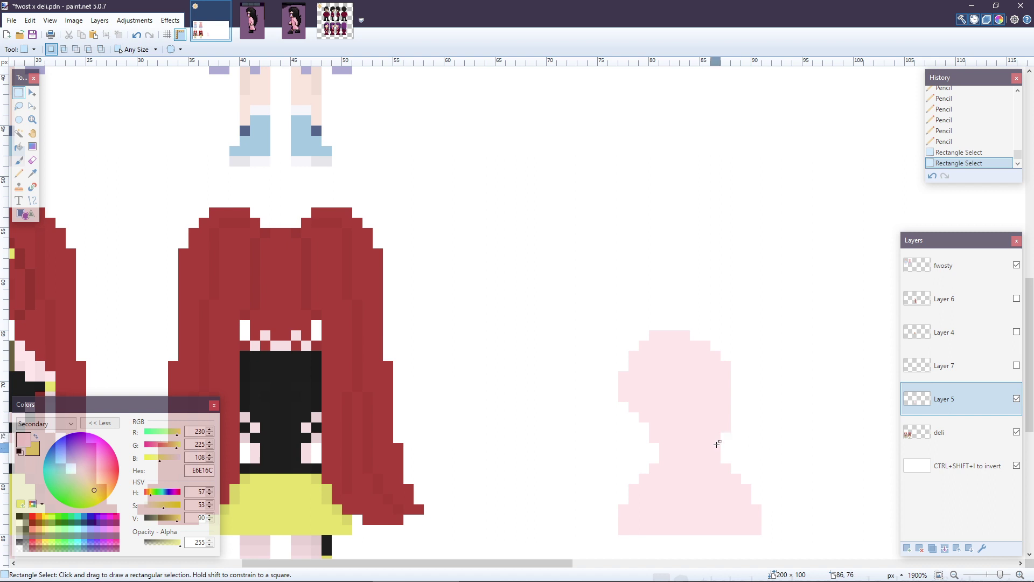
{"action": "left_click_drag", "start_coordinate": [712, 443], "coordinate": [773, 531]}
{"action": "key", "text": "m"}
{"action": "key", "text": "ctrl+d"}
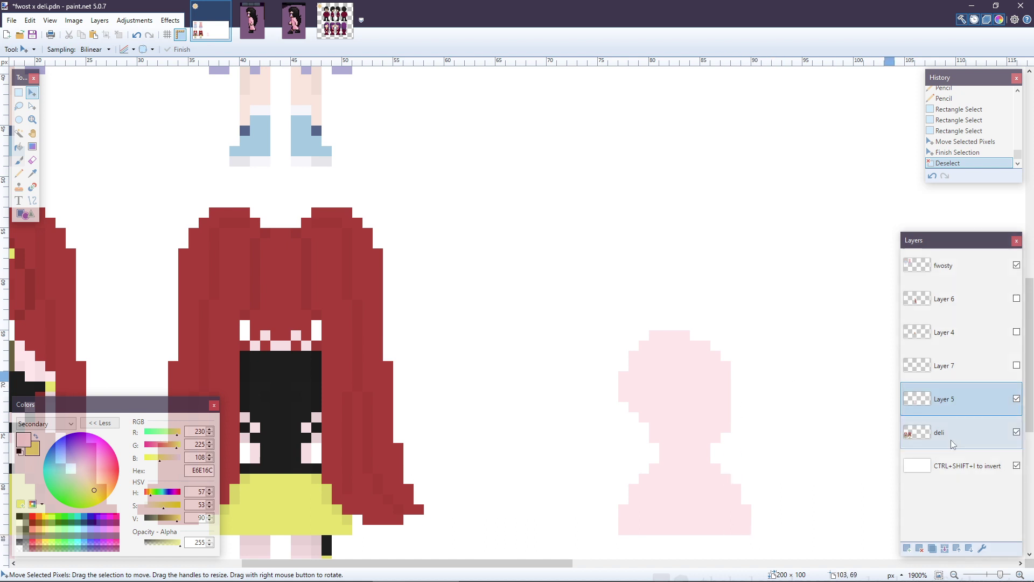
- Show Layers 7 and 4 and switch Layer 6 on and off to check the body against the arm, head and hair
{"action": "left_click", "coordinate": [1016, 365]}
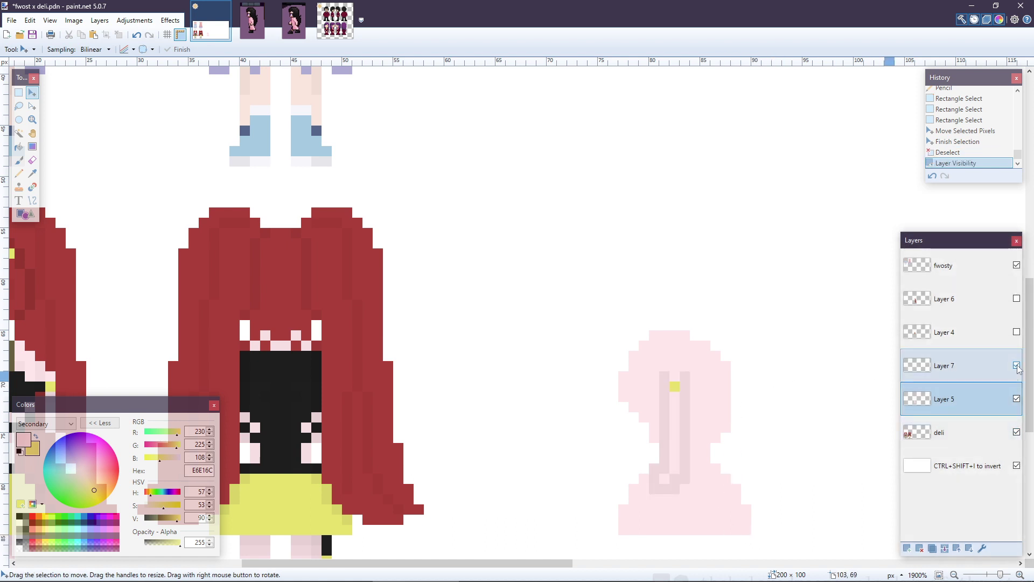
{"action": "left_click", "coordinate": [1012, 336]}
{"action": "left_click", "coordinate": [1016, 333]}
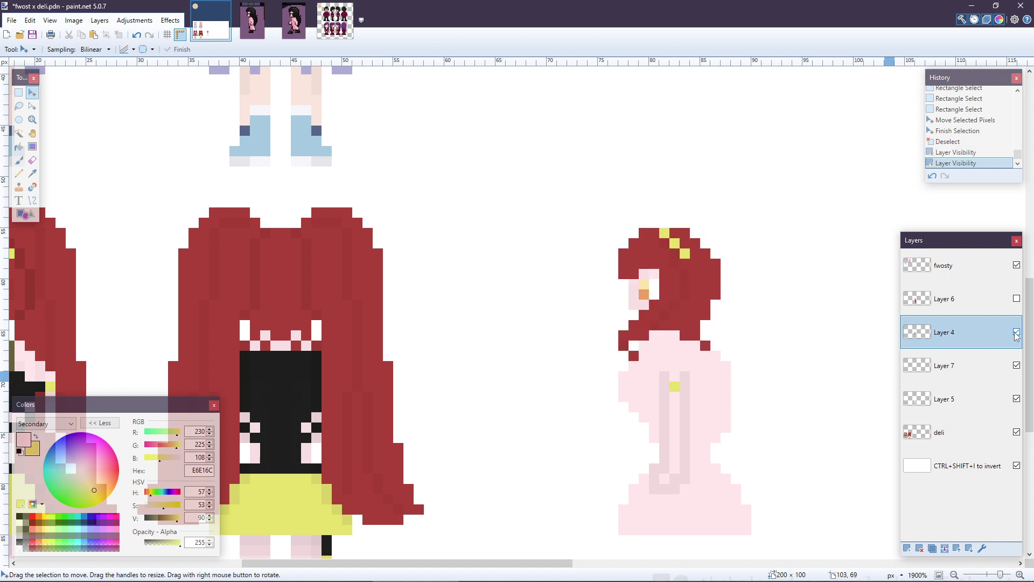
{"action": "left_click", "coordinate": [1016, 299]}
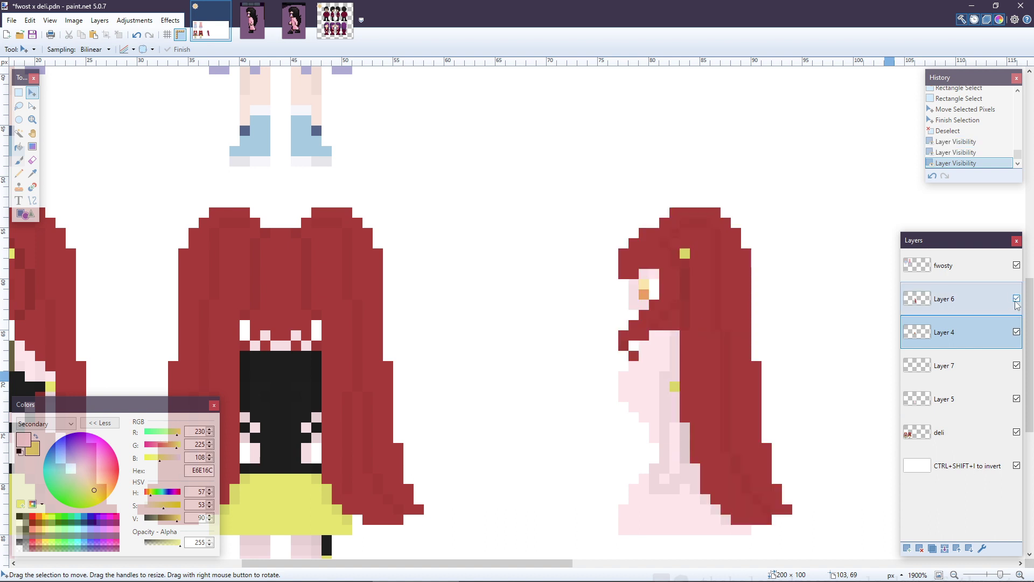
{"action": "left_click", "coordinate": [1016, 299]}
{"action": "left_click", "coordinate": [1016, 299]}
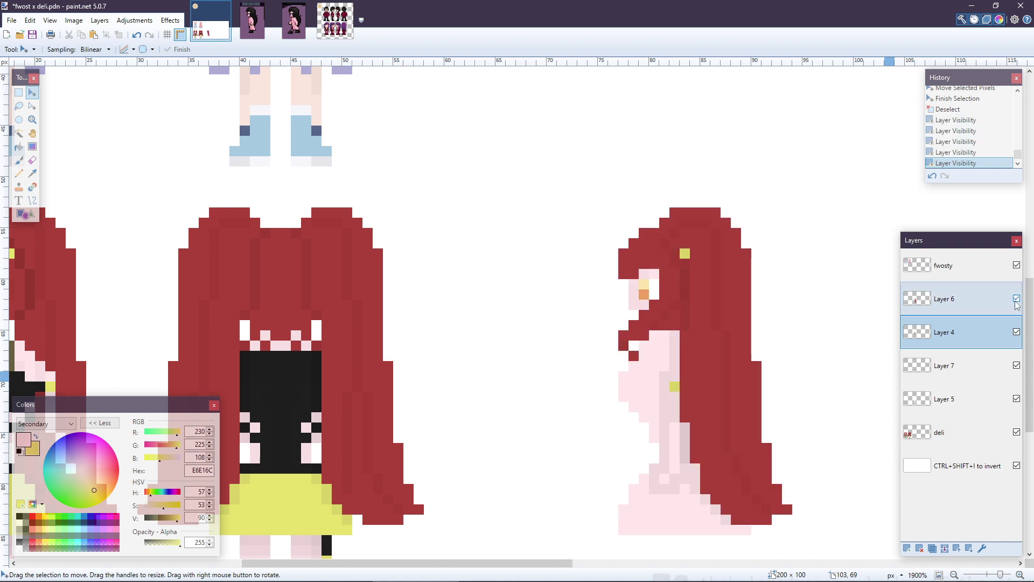
{"action": "left_click", "coordinate": [1016, 299]}
{"action": "left_click", "coordinate": [1016, 299]}
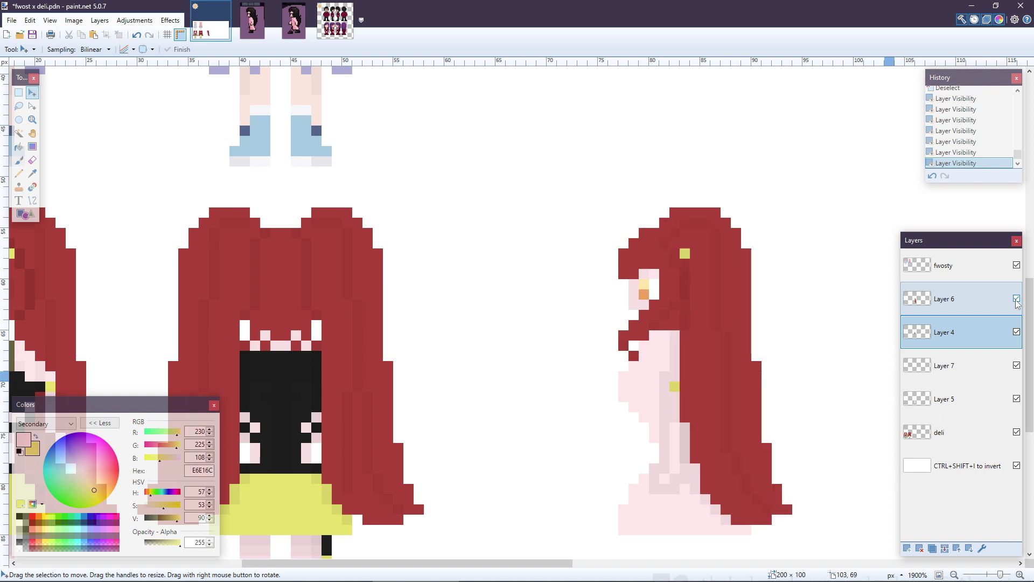
{"action": "left_click", "coordinate": [1016, 299]}
{"action": "left_click", "coordinate": [985, 365]}
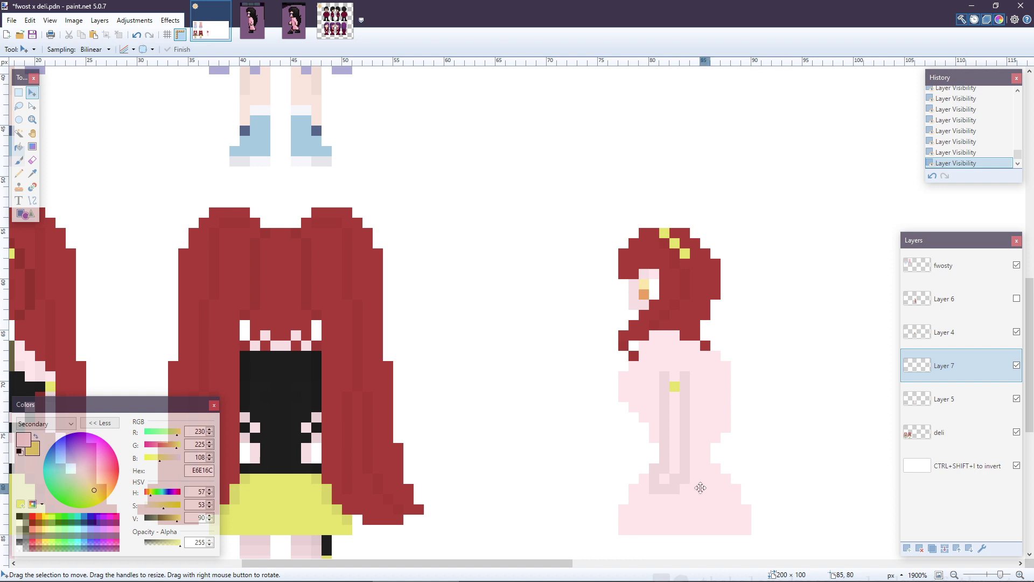
- Sample the back view's skirt yellow (E6E16C), outline the top of the side view's hips with it, and fill the skirt area
{"action": "mouse_move", "coordinate": [479, 563]}
{"action": "left_mouse_down"}
{"action": "mouse_move", "coordinate": [389, 571]}
{"action": "mouse_move", "coordinate": [498, 572]}
{"action": "mouse_move", "coordinate": [464, 572]}
{"action": "left_mouse_up"}
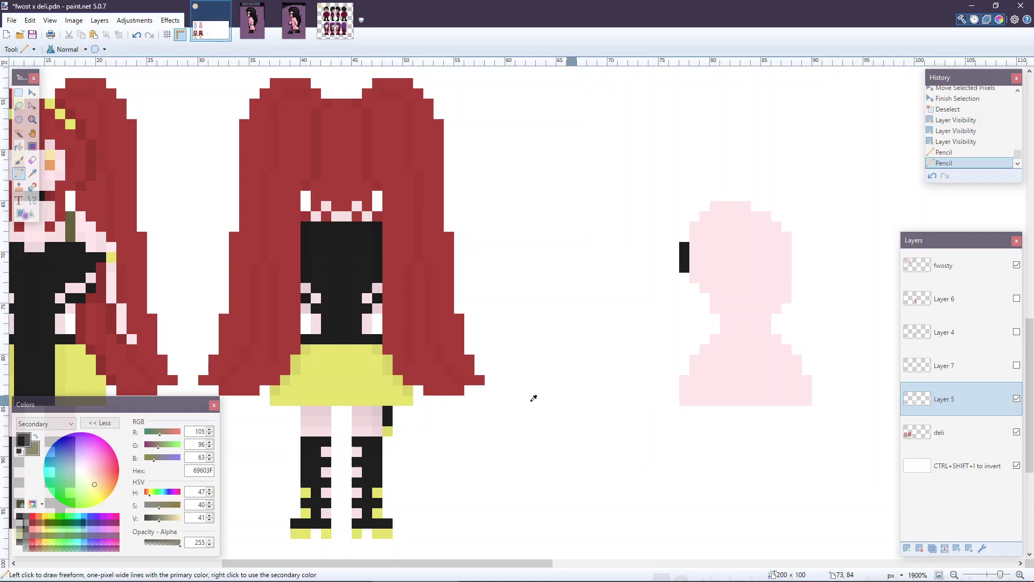
{"action": "key", "text": "k"}
{"action": "left_click", "coordinate": [336, 390]}
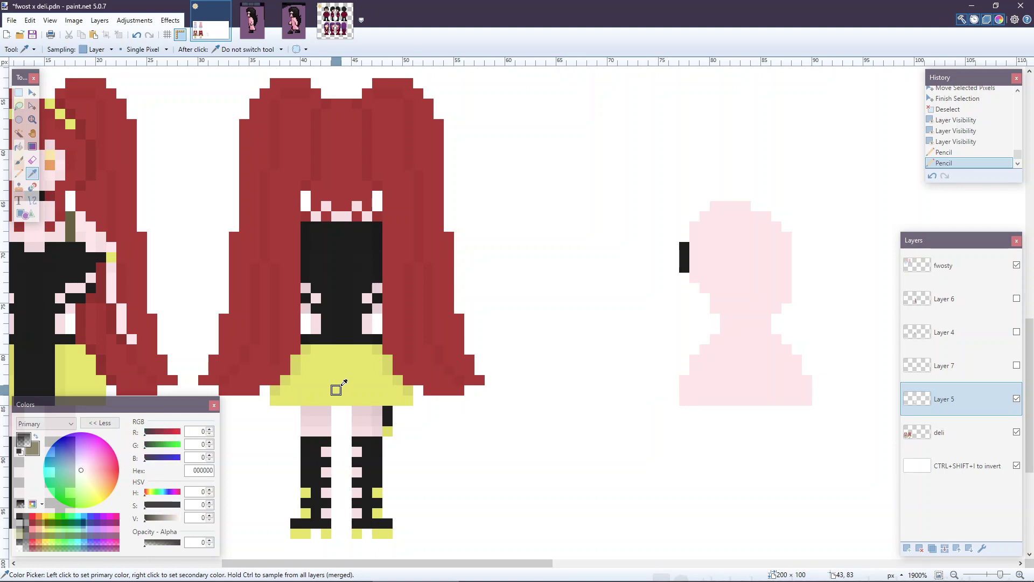
{"action": "right_click", "coordinate": [367, 389]}
{"action": "key", "text": "p"}
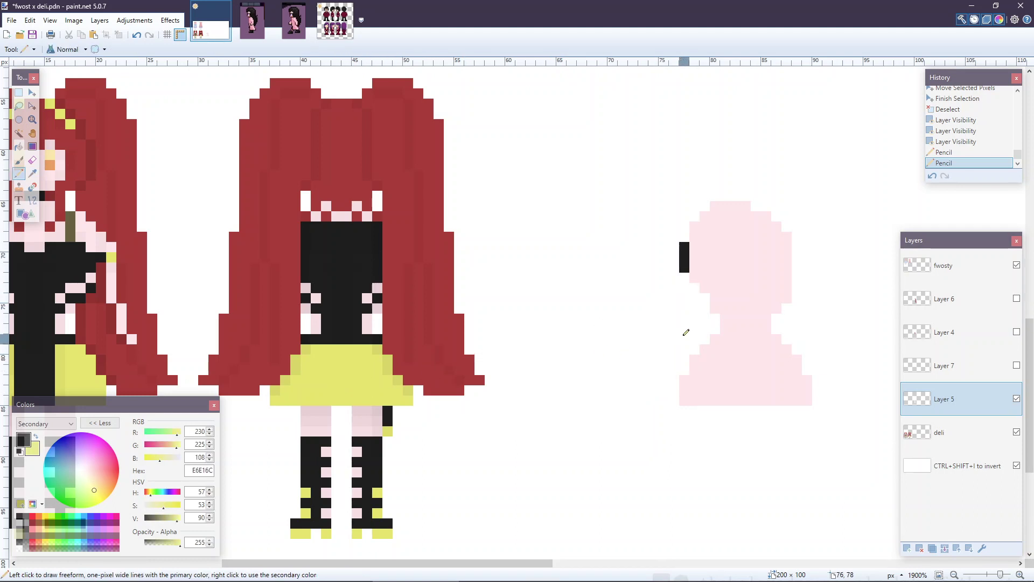
{"action": "mouse_move", "coordinate": [713, 338]}
{"action": "left_mouse_down"}
{"action": "mouse_move", "coordinate": [768, 340]}
{"action": "mouse_move", "coordinate": [789, 352]}
{"action": "mouse_move", "coordinate": [724, 359]}
{"action": "mouse_move", "coordinate": [704, 349]}
{"action": "left_mouse_up"}
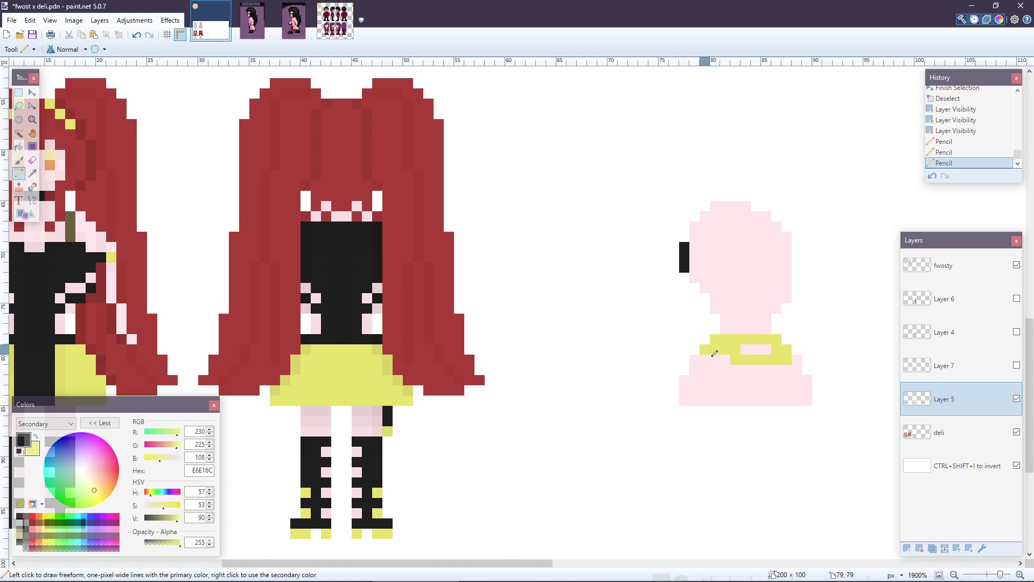
{"action": "left_click", "coordinate": [748, 350]}
{"action": "key", "text": "f"}
{"action": "left_click", "coordinate": [745, 390]}
{"action": "key", "text": "p"}
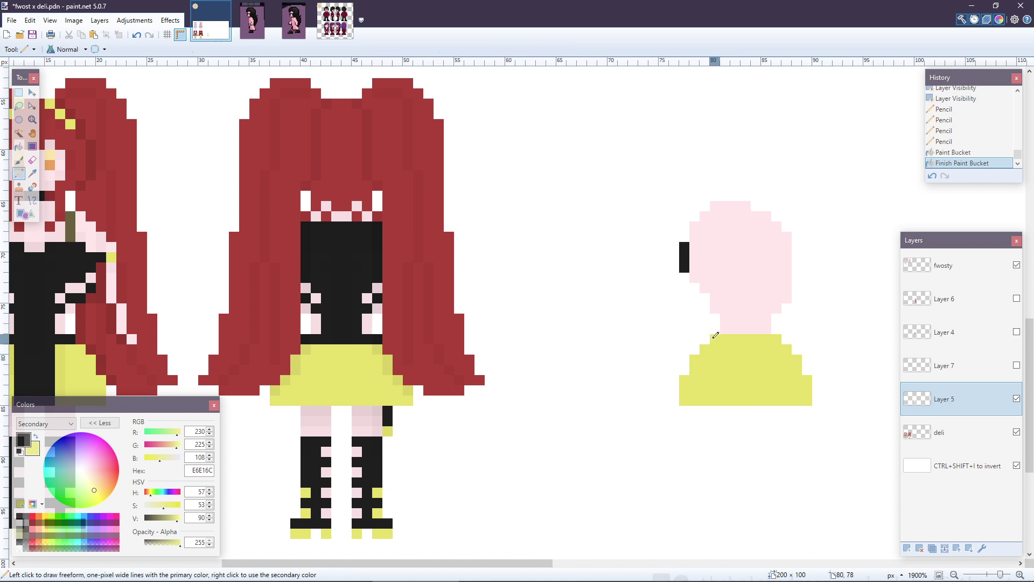
- Draw a one-pixel black waistband along the skirt's top and a stepped black outline up the torso's front to the bust
{"action": "left_click_drag", "start_coordinate": [711, 339], "coordinate": [780, 335]}
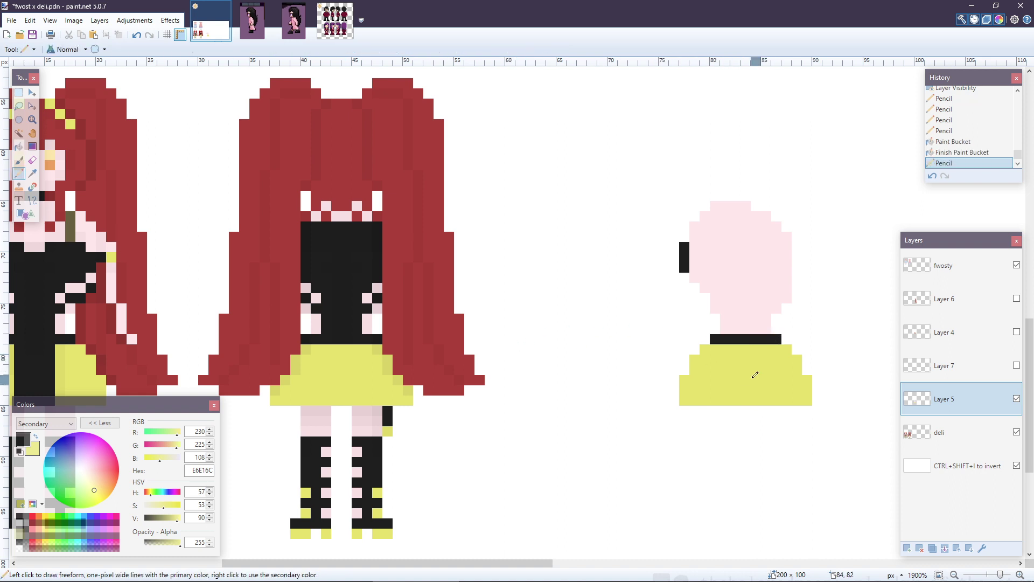
{"action": "mouse_move", "coordinate": [725, 315]}
{"action": "left_mouse_down"}
{"action": "mouse_move", "coordinate": [725, 331]}
{"action": "mouse_move", "coordinate": [716, 295]}
{"action": "left_mouse_up"}
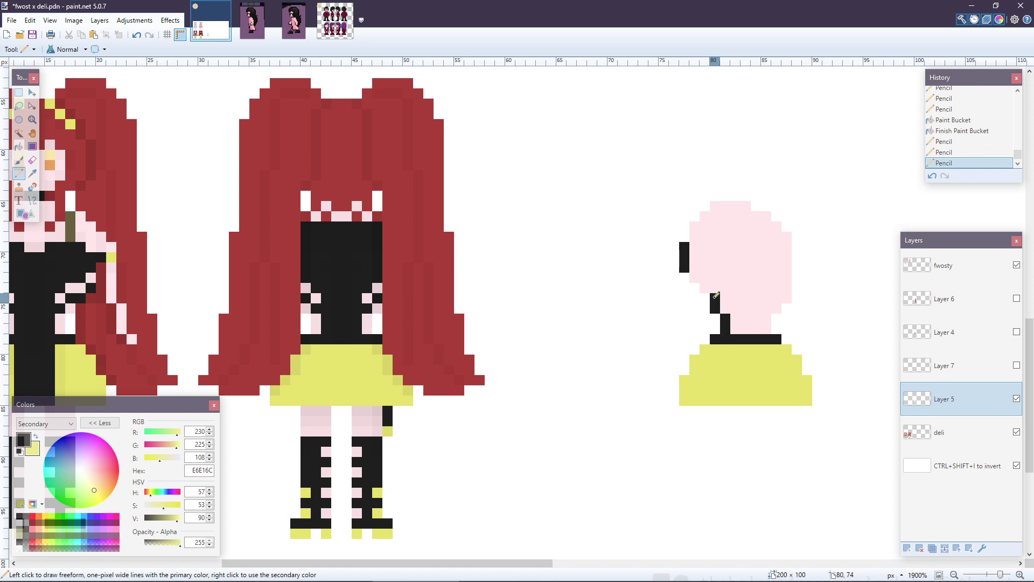
{"action": "left_click", "coordinate": [705, 288]}
{"action": "left_click", "coordinate": [695, 277]}
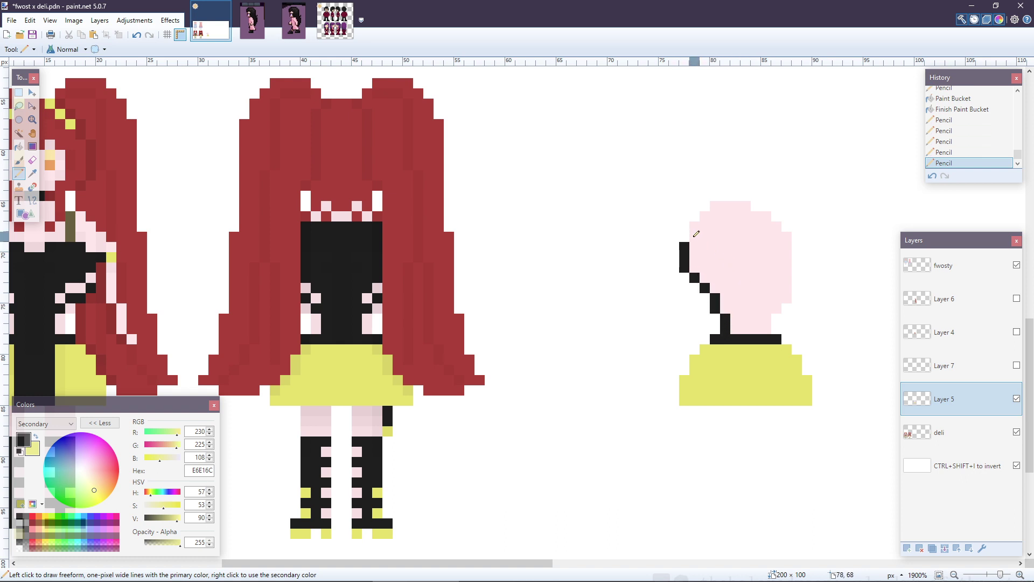
- Pencil two black pixels across the top front of the bust for the dress's upper edge, undoing the stray long line
{"action": "left_click_drag", "start_coordinate": [695, 233], "coordinate": [164, 237]}
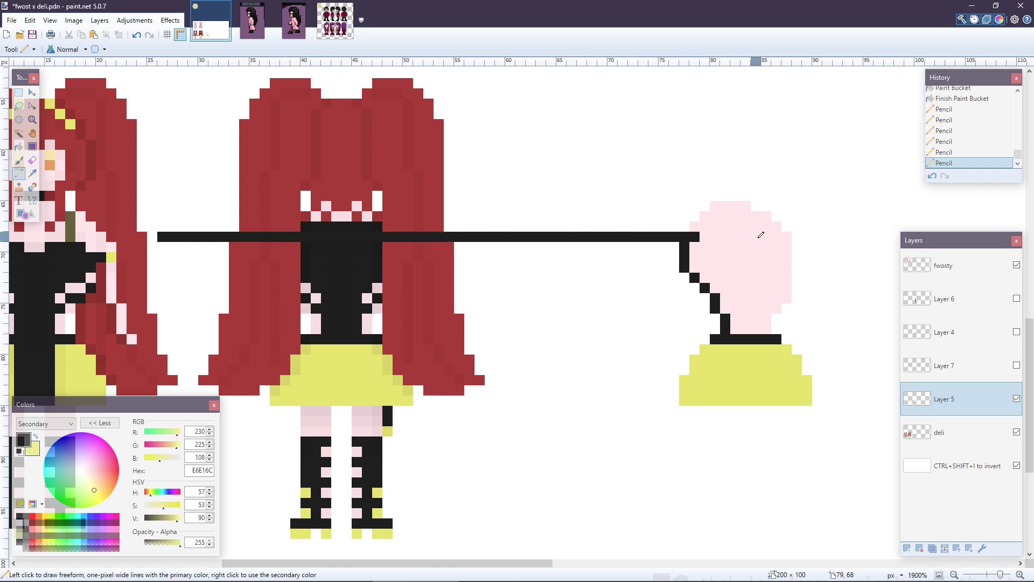
{"action": "key", "text": "ctrl+z"}
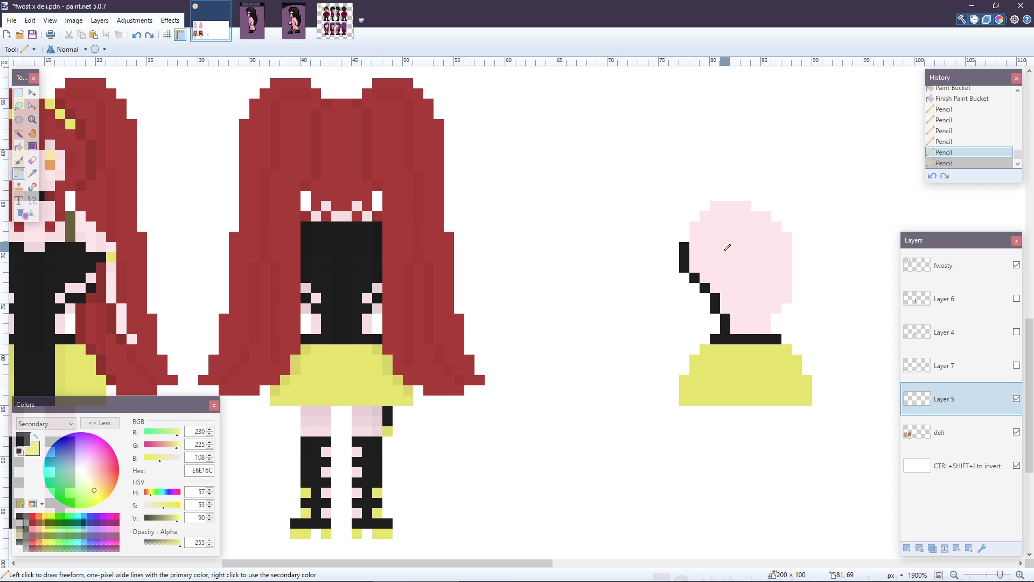
{"action": "left_click", "coordinate": [697, 237]}
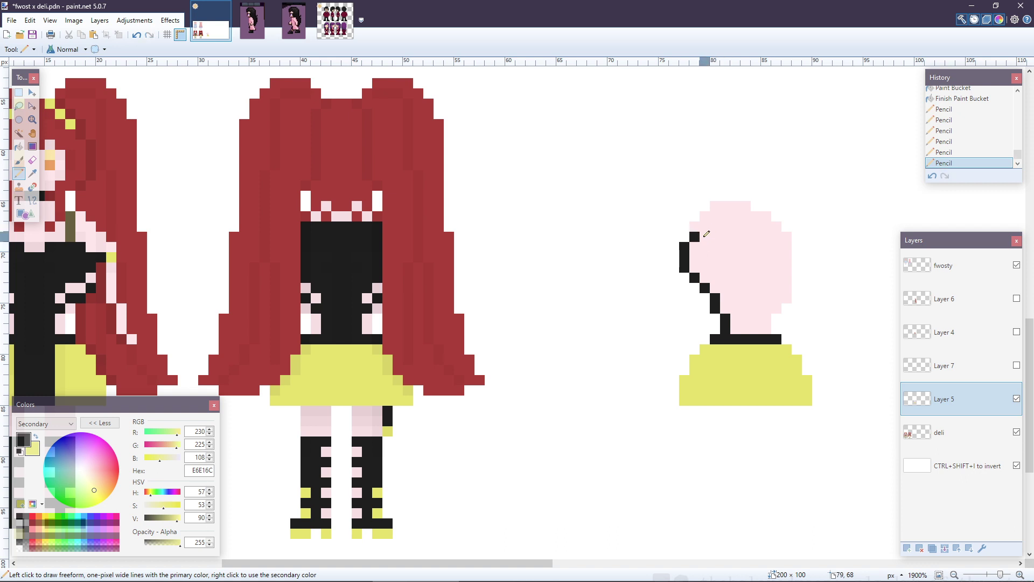
{"action": "left_click", "coordinate": [709, 233]}
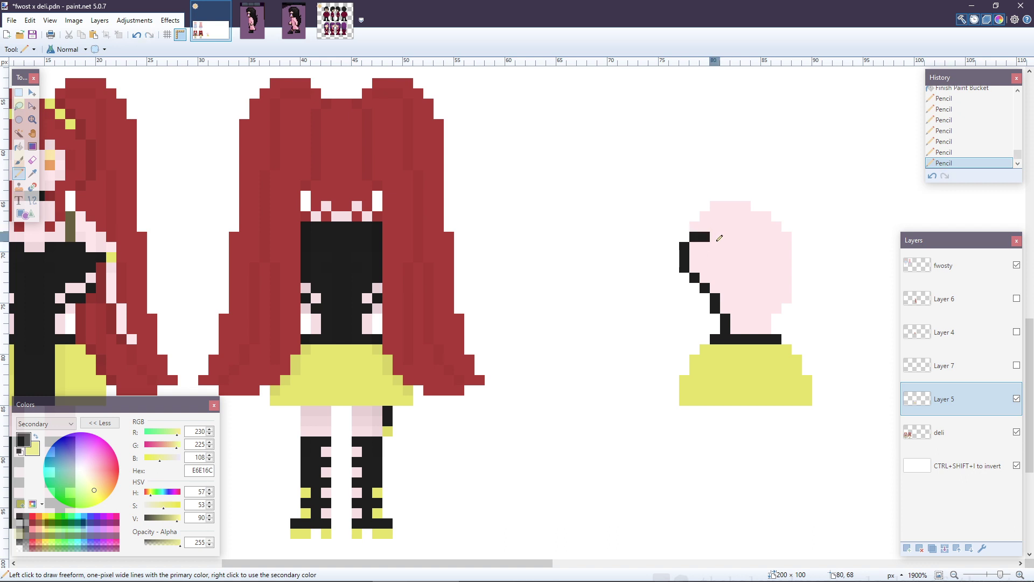
- Add three yellow pixels from the dress's upper edge up along the front of the shoulder
{"action": "right_click", "coordinate": [704, 226]}
{"action": "right_click", "coordinate": [704, 216]}
{"action": "right_click", "coordinate": [715, 206]}
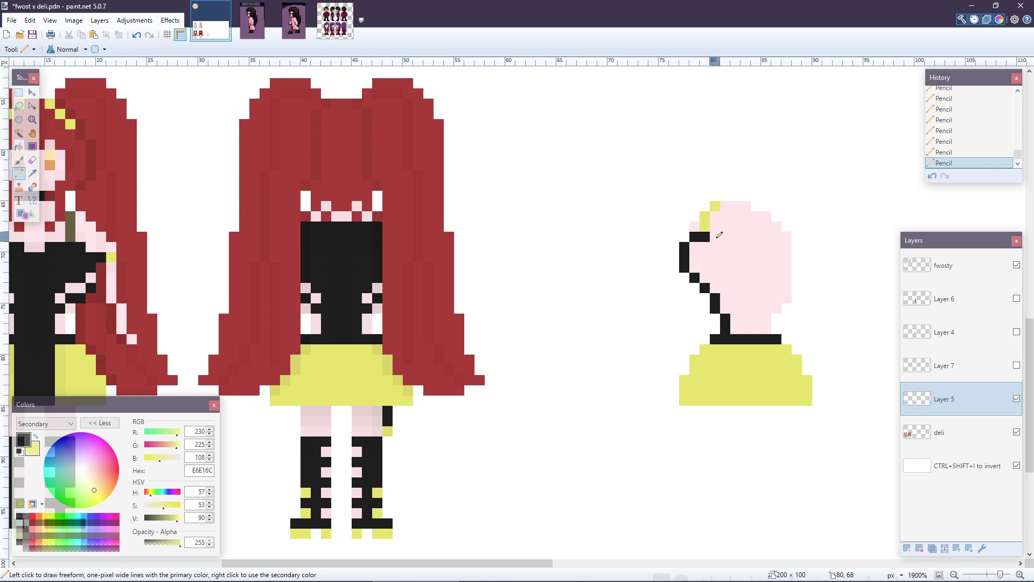
- Undo the misplaced yellow shoulder pixels and redraw them as a three-pixel diagonal along the outer front edge of the shoulder
{"action": "key", "text": "ctrl+z"}
{"action": "key", "text": "ctrl+z"}
{"action": "key", "text": "ctrl+z"}
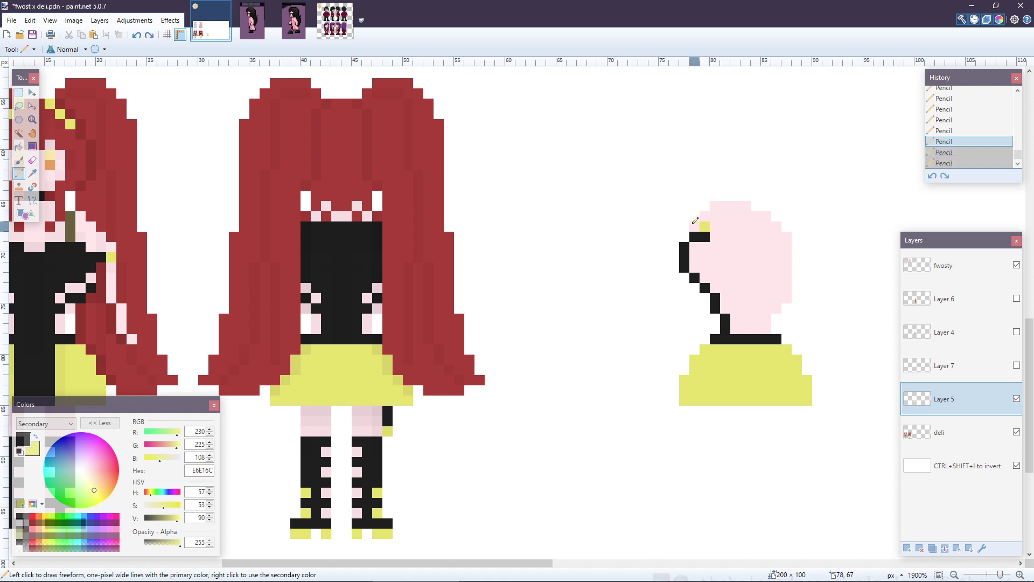
{"action": "right_click", "coordinate": [694, 226]}
{"action": "right_click", "coordinate": [704, 216]}
{"action": "key", "text": "ctrl+z"}
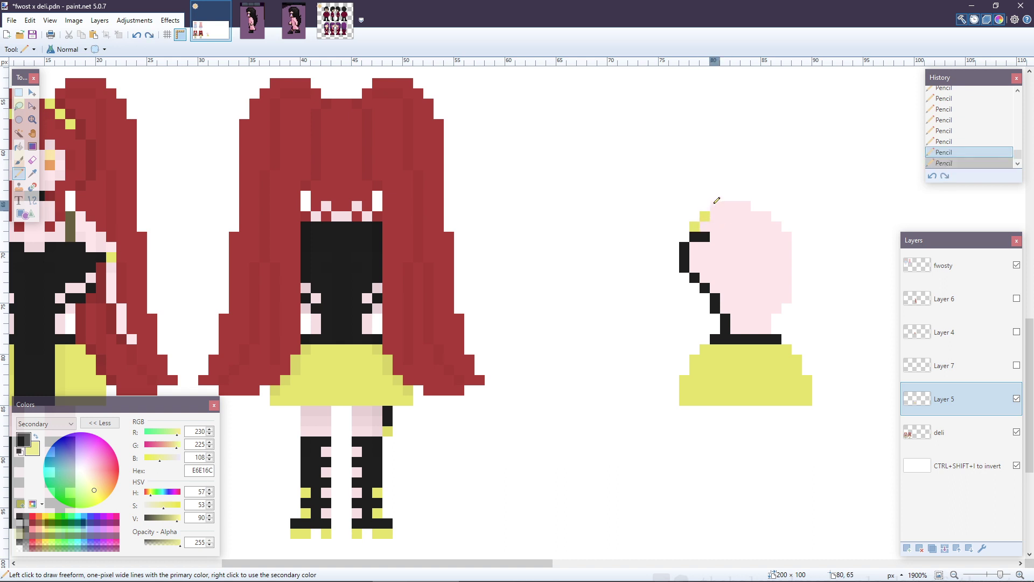
{"action": "right_click", "coordinate": [715, 206]}
- Extend the dress's black upper edge across to the back with yellow trim on the rear shoulder, undoing the stray long line
{"action": "left_click", "coordinate": [716, 235]}
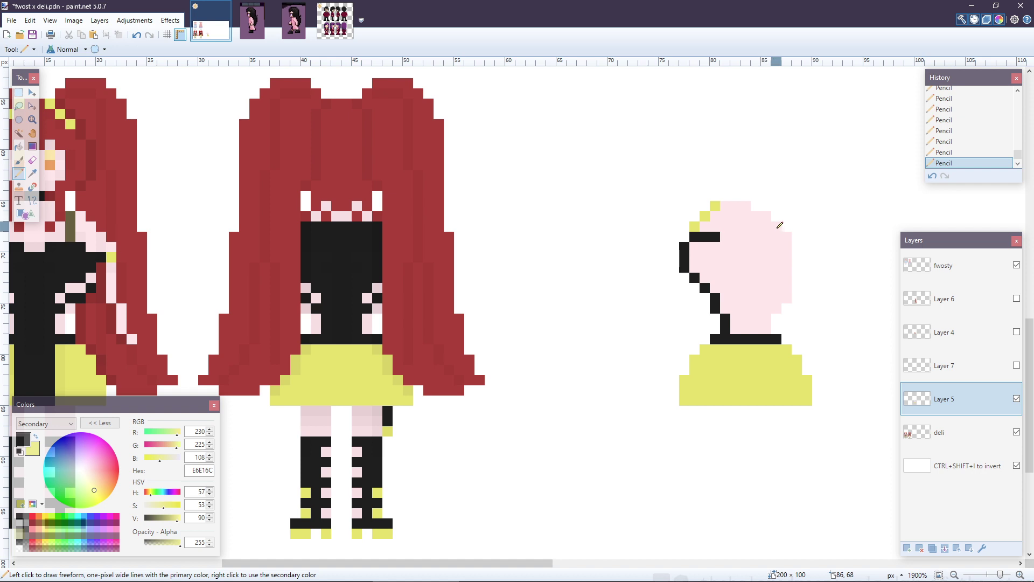
{"action": "left_click_drag", "start_coordinate": [448, 225], "coordinate": [645, 225]}
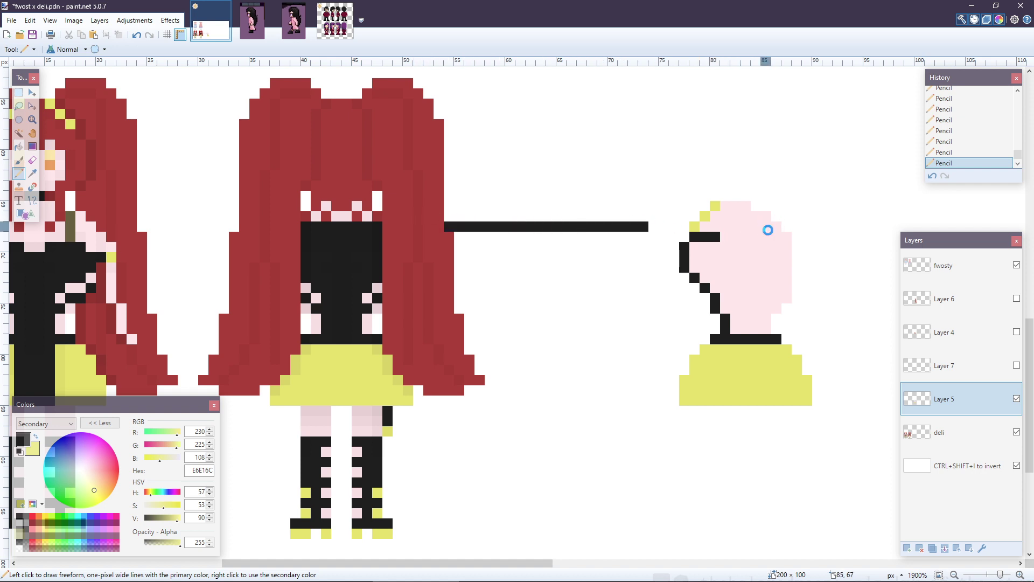
{"action": "key", "text": "ctrl+z"}
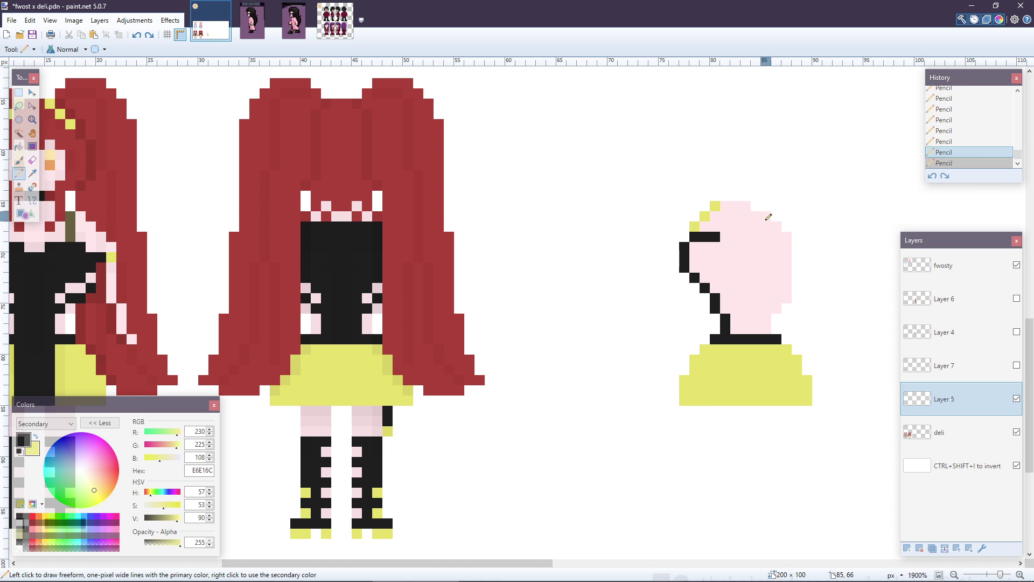
{"action": "mouse_move", "coordinate": [774, 224]}
{"action": "left_mouse_down"}
{"action": "mouse_move", "coordinate": [724, 232]}
{"action": "mouse_move", "coordinate": [768, 215]}
{"action": "mouse_move", "coordinate": [746, 207]}
{"action": "left_mouse_up"}
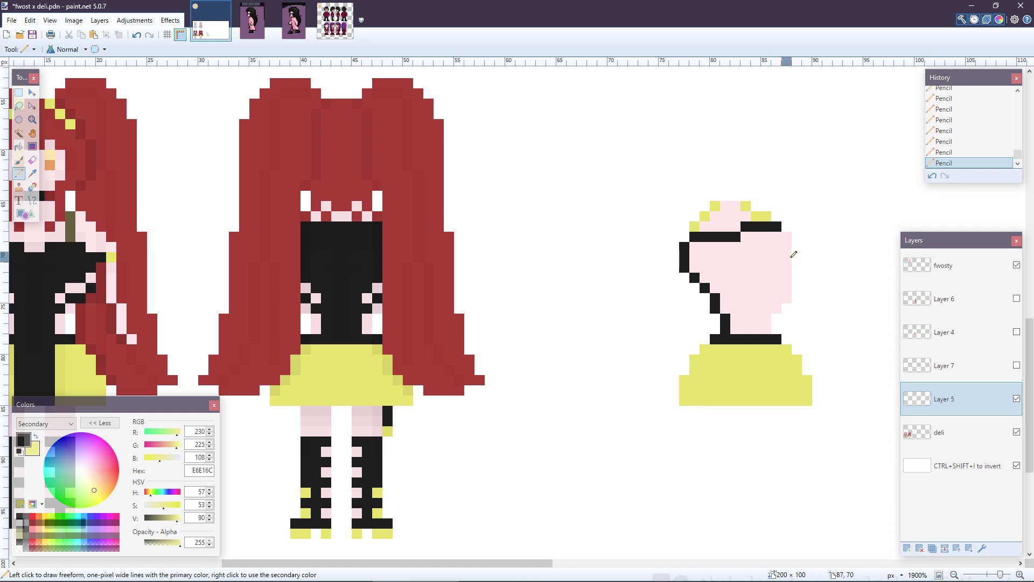
- Outline the torso's back in black down to the waistband and fill the enclosed dress area with black
{"action": "mouse_move", "coordinate": [786, 236]}
{"action": "left_mouse_down"}
{"action": "mouse_move", "coordinate": [788, 296]}
{"action": "mouse_move", "coordinate": [771, 327]}
{"action": "left_mouse_up"}
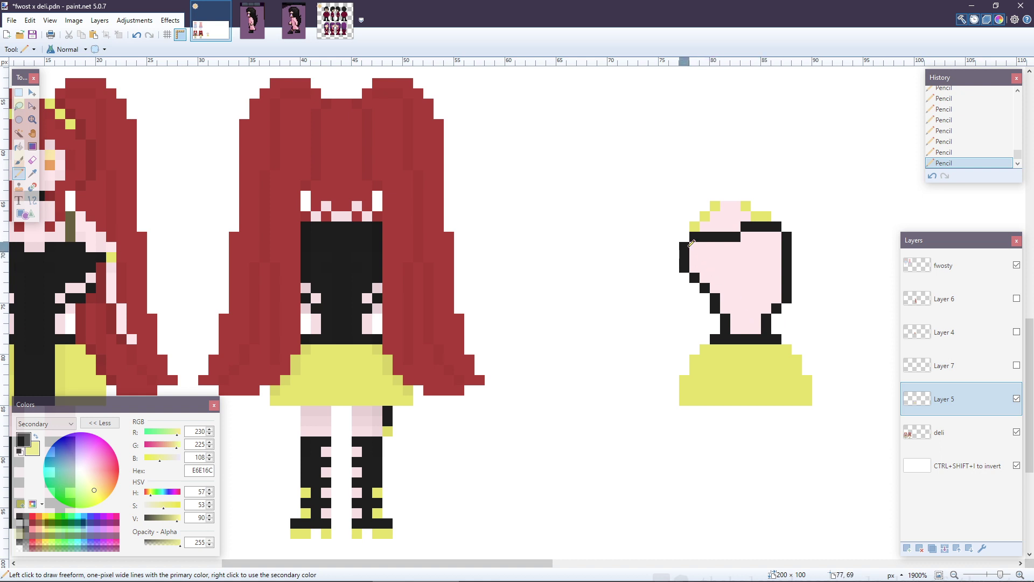
{"action": "mouse_move", "coordinate": [692, 245]}
{"action": "left_mouse_down"}
{"action": "mouse_move", "coordinate": [700, 272]}
{"action": "mouse_move", "coordinate": [704, 244]}
{"action": "mouse_move", "coordinate": [715, 251]}
{"action": "mouse_move", "coordinate": [719, 289]}
{"action": "mouse_move", "coordinate": [712, 266]}
{"action": "mouse_move", "coordinate": [724, 248]}
{"action": "mouse_move", "coordinate": [728, 316]}
{"action": "mouse_move", "coordinate": [735, 330]}
{"action": "mouse_move", "coordinate": [759, 333]}
{"action": "mouse_move", "coordinate": [763, 322]}
{"action": "mouse_move", "coordinate": [743, 324]}
{"action": "mouse_move", "coordinate": [737, 308]}
{"action": "mouse_move", "coordinate": [751, 320]}
{"action": "mouse_move", "coordinate": [768, 309]}
{"action": "mouse_move", "coordinate": [757, 299]}
{"action": "mouse_move", "coordinate": [729, 306]}
{"action": "mouse_move", "coordinate": [785, 294]}
{"action": "mouse_move", "coordinate": [780, 236]}
{"action": "mouse_move", "coordinate": [778, 255]}
{"action": "mouse_move", "coordinate": [739, 287]}
{"action": "left_mouse_up"}
{"action": "mouse_move", "coordinate": [745, 243]}
{"action": "left_mouse_down"}
{"action": "mouse_move", "coordinate": [738, 250]}
{"action": "mouse_move", "coordinate": [765, 237]}
{"action": "mouse_move", "coordinate": [754, 272]}
{"action": "mouse_move", "coordinate": [762, 237]}
{"action": "mouse_move", "coordinate": [750, 259]}
{"action": "mouse_move", "coordinate": [762, 277]}
{"action": "mouse_move", "coordinate": [756, 243]}
{"action": "left_mouse_up"}
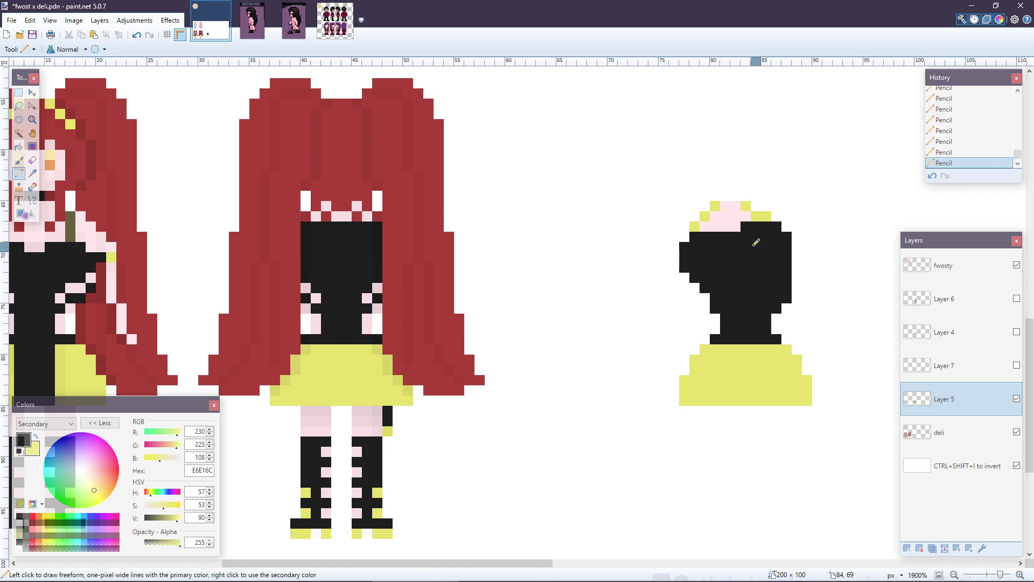
- Check the side-view reference sprites and add skin-pink (FFE8EB) pixels stepping down the torso's front and along both sides of the waist
{"action": "left_click", "coordinate": [252, 20]}
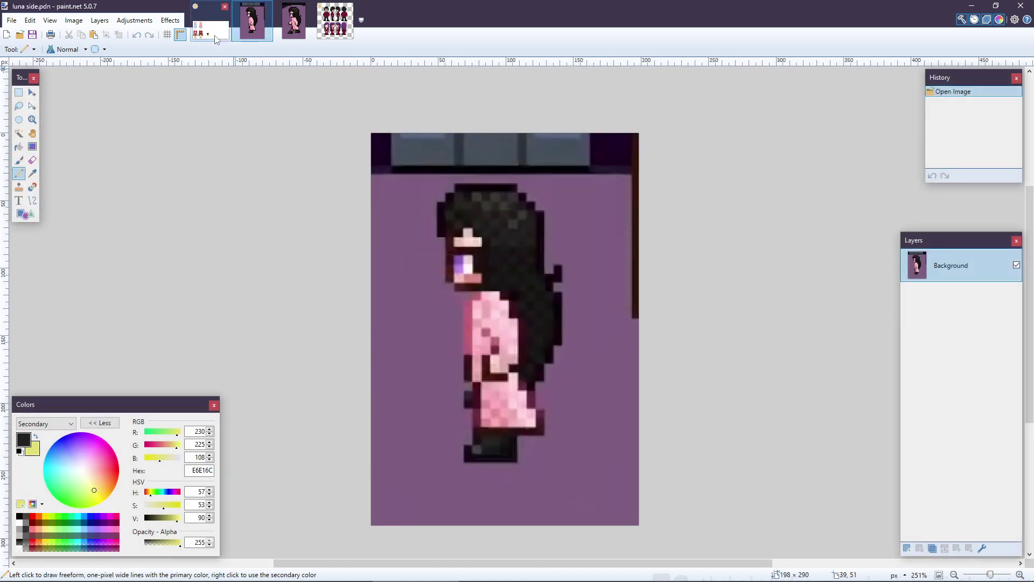
{"action": "left_click", "coordinate": [213, 33]}
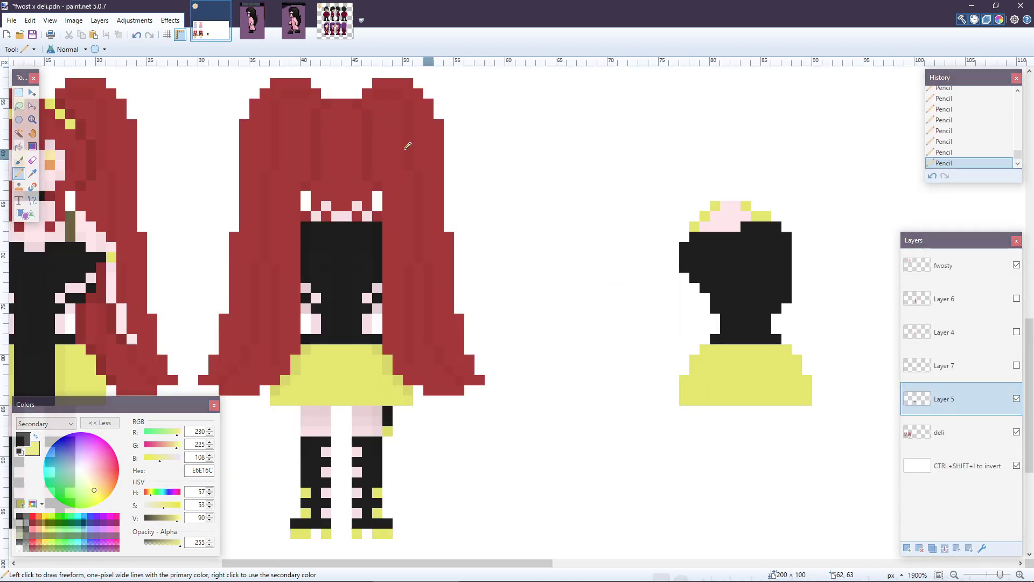
{"action": "left_click", "coordinate": [335, 22]}
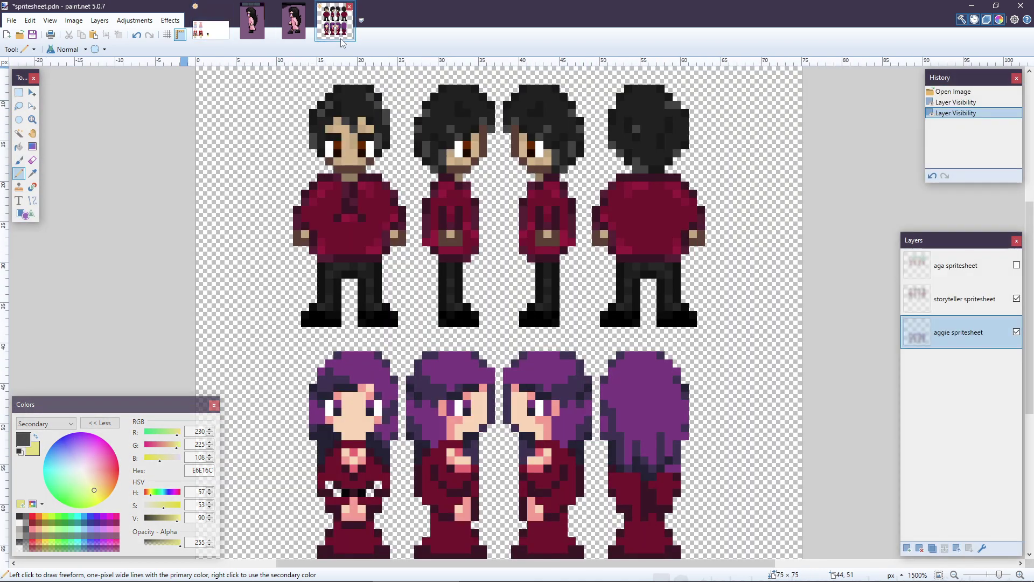
{"action": "left_click", "coordinate": [221, 32]}
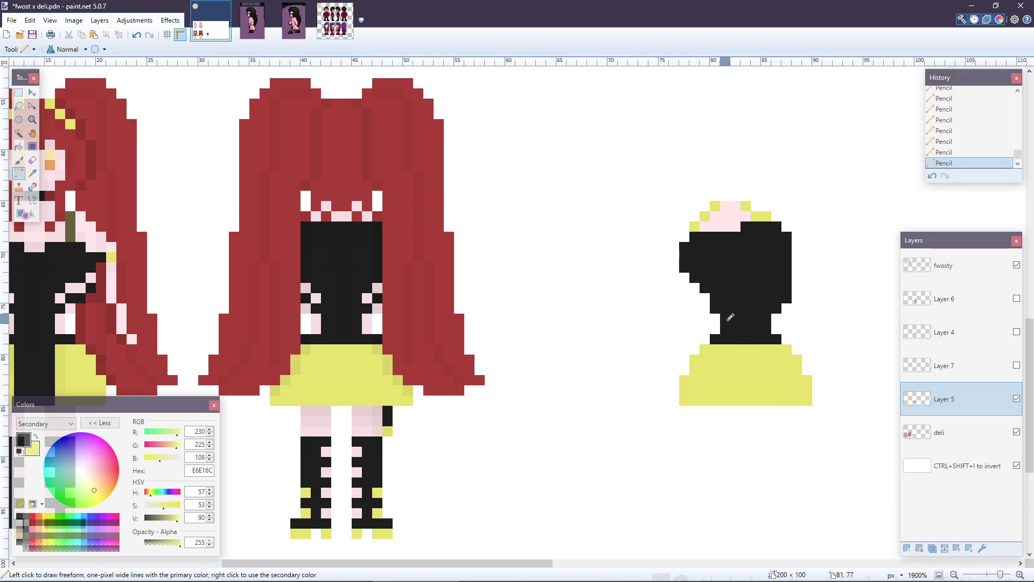
{"action": "key", "text": "k"}
{"action": "left_click", "coordinate": [728, 217]}
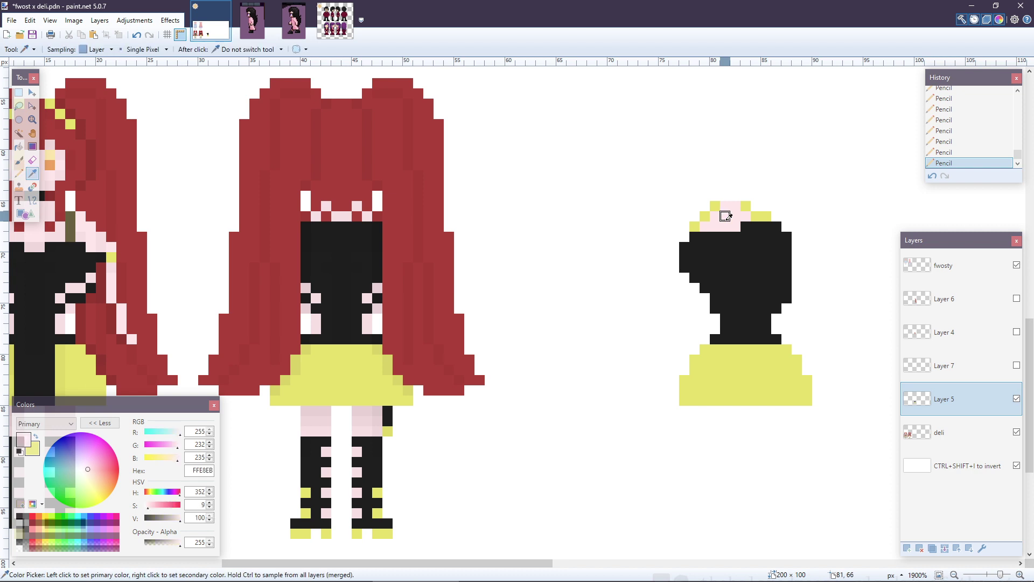
{"action": "key", "text": "p"}
{"action": "left_click", "coordinate": [711, 295]}
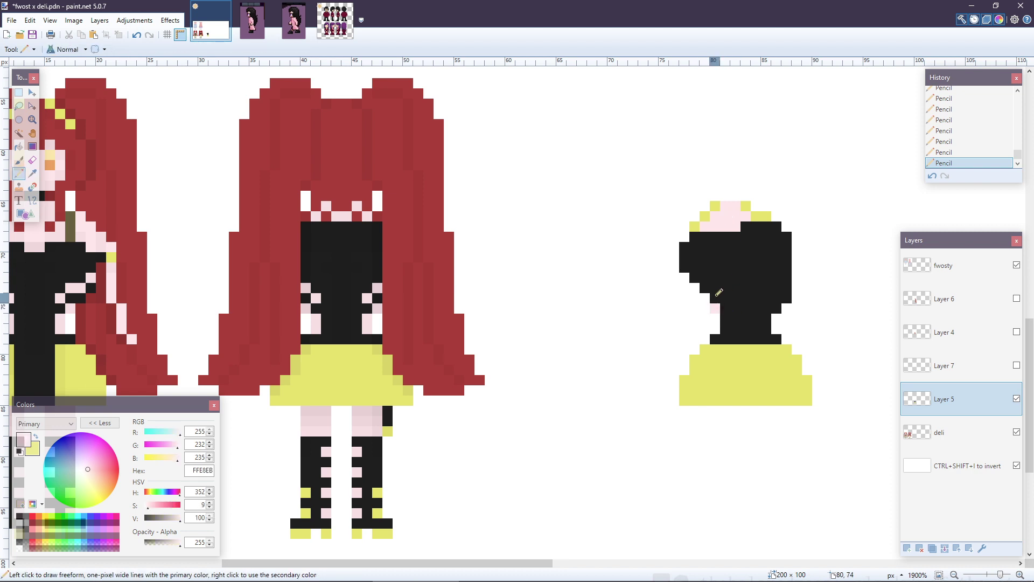
{"action": "left_click", "coordinate": [714, 297]}
{"action": "left_click", "coordinate": [694, 277]}
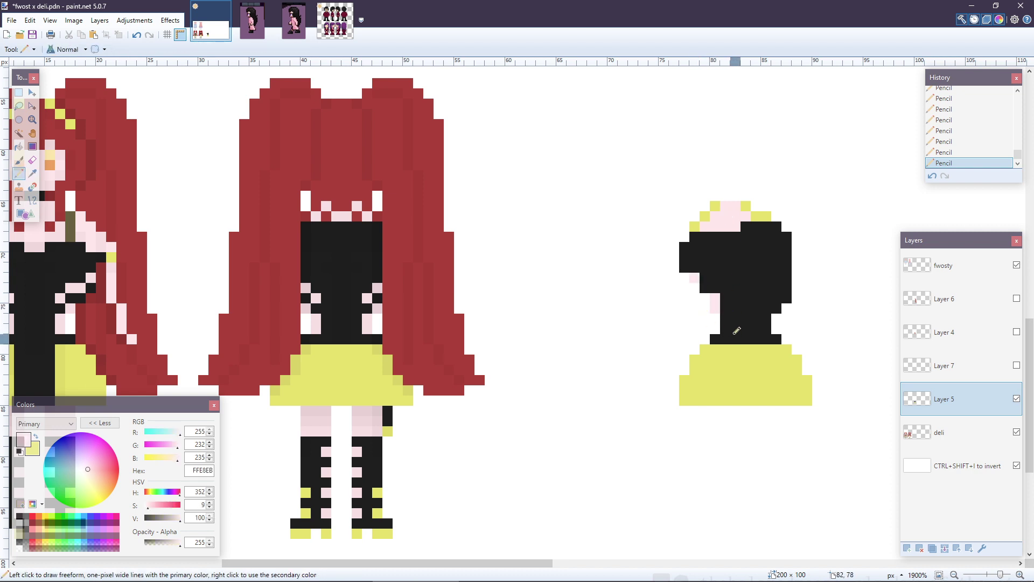
{"action": "left_click", "coordinate": [704, 288]}
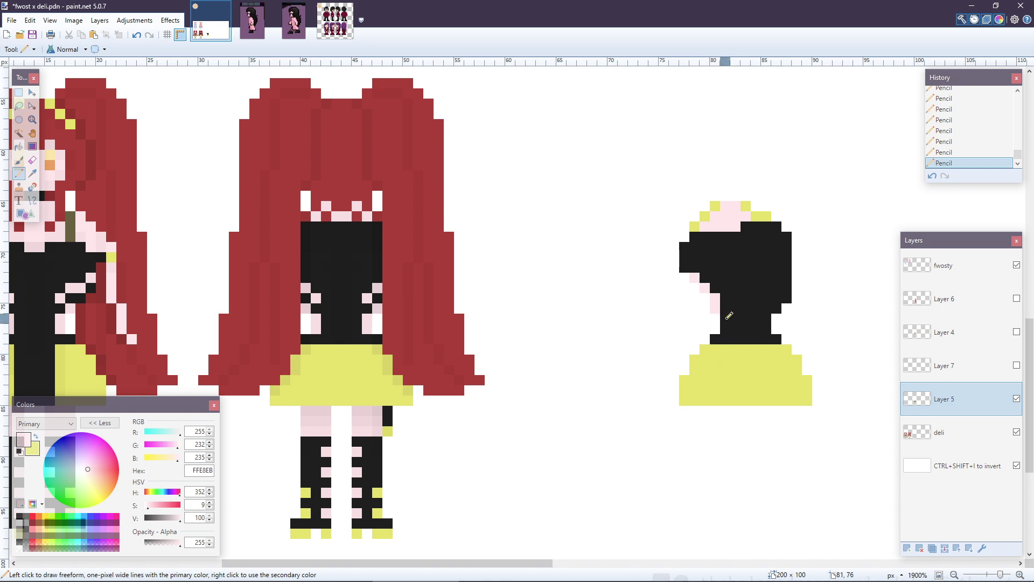
{"action": "mouse_move", "coordinate": [727, 318]}
{"action": "left_mouse_down"}
{"action": "mouse_move", "coordinate": [727, 328]}
{"action": "mouse_move", "coordinate": [768, 330]}
{"action": "left_mouse_up"}
- Repaint the lowest front pixel of the bust in sampled black (1E1E1E) and add skin-pink pixels up the torso's lower back edge
{"action": "right_click", "coordinate": [720, 298]}
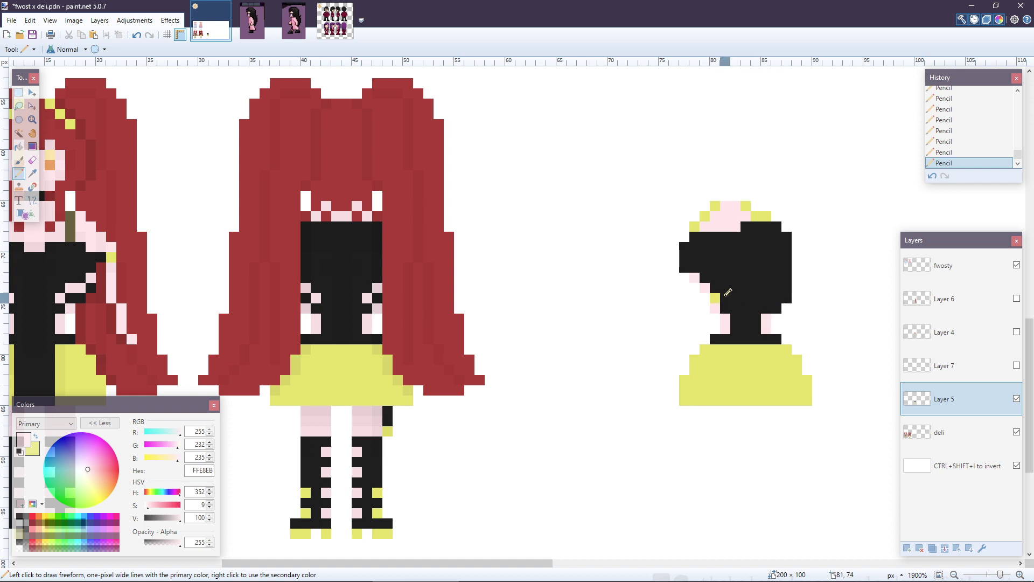
{"action": "key", "text": "ctrl+z"}
{"action": "key", "text": "k"}
{"action": "right_click", "coordinate": [754, 285]}
{"action": "key", "text": "p"}
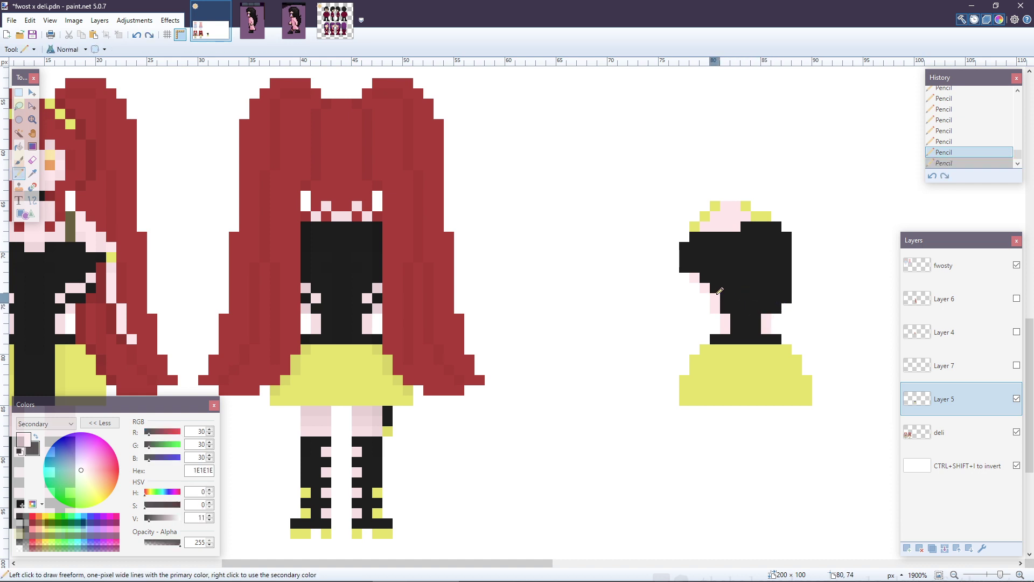
{"action": "right_click", "coordinate": [715, 298]}
{"action": "right_click", "coordinate": [704, 289]}
{"action": "right_click", "coordinate": [684, 277]}
{"action": "key", "text": "ctrl+z"}
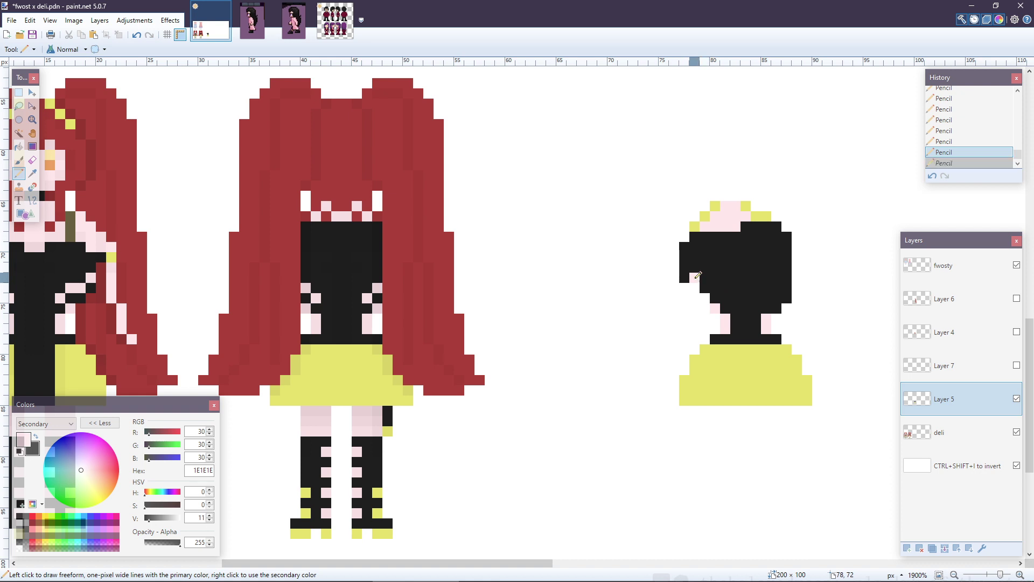
{"action": "right_click", "coordinate": [696, 277]}
{"action": "left_click", "coordinate": [706, 288]}
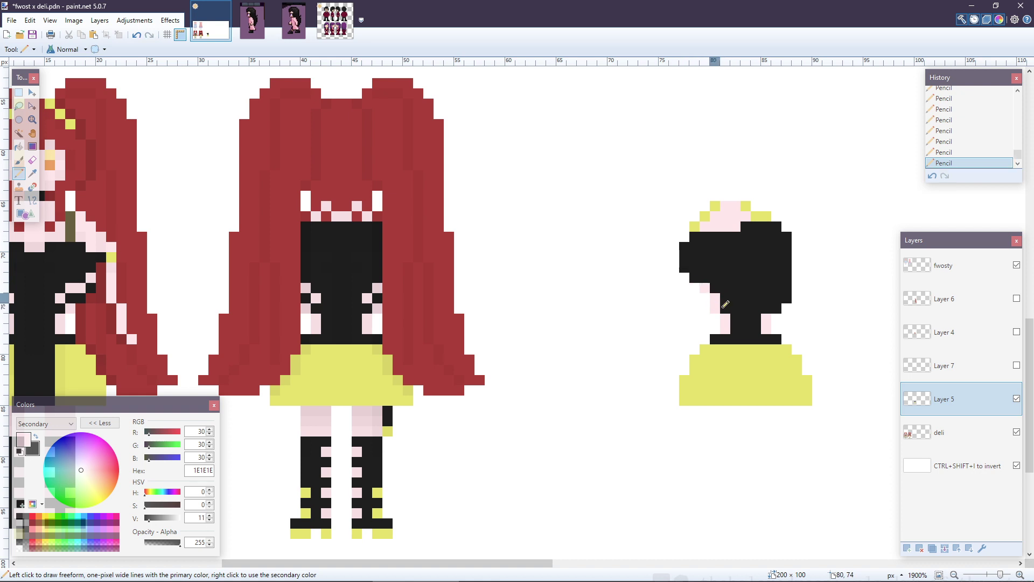
{"action": "left_click", "coordinate": [777, 307]}
{"action": "left_click", "coordinate": [789, 290]}
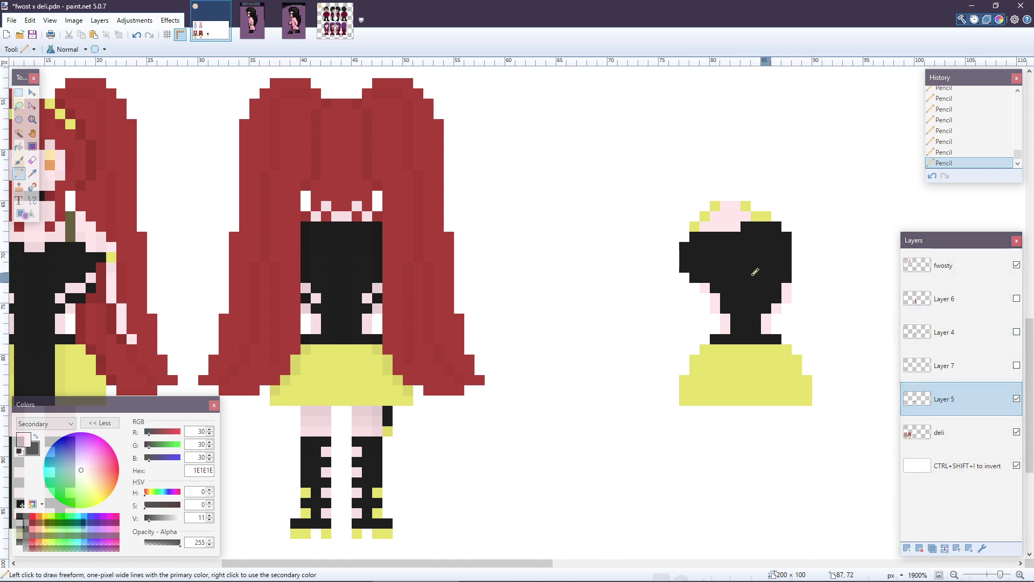
- Use Layer 7's arm as a position guide and pencil a 3 × 3 pixel skin-pink patch on the dress at the shoulder
{"action": "left_click", "coordinate": [1016, 365]}
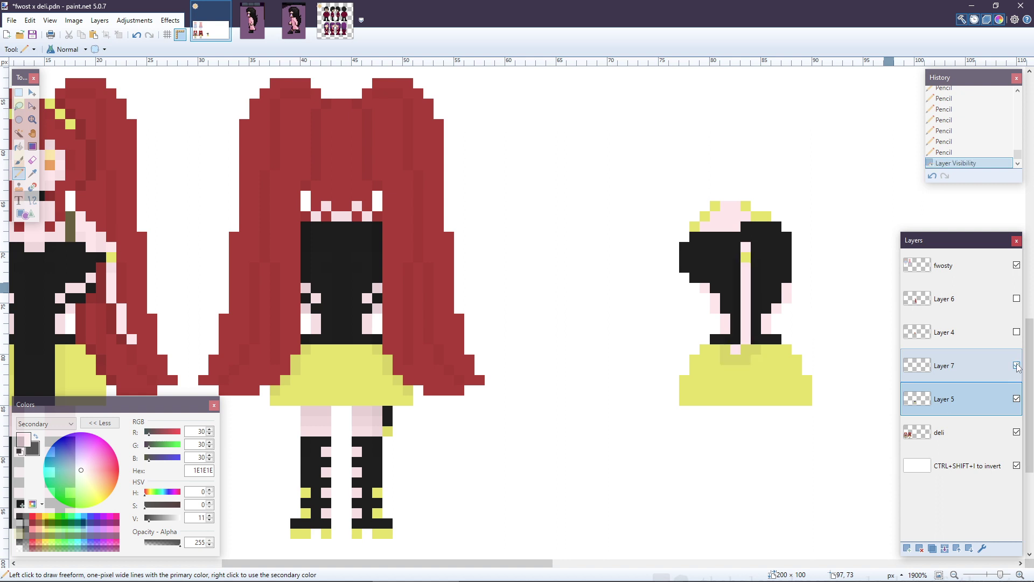
{"action": "left_click", "coordinate": [1016, 365]}
{"action": "left_click", "coordinate": [745, 236]}
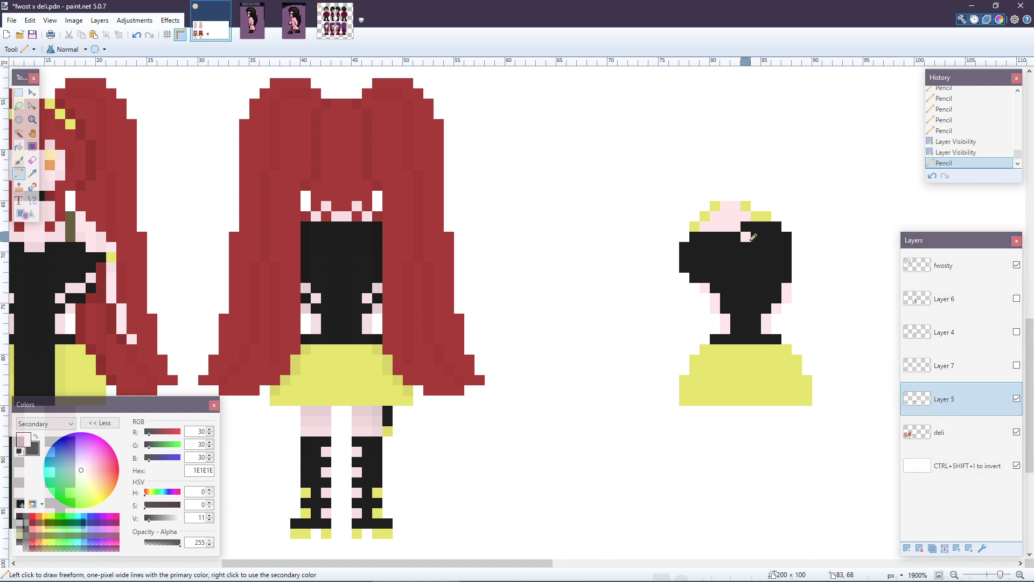
{"action": "left_click", "coordinate": [756, 246]}
{"action": "left_click", "coordinate": [735, 247]}
{"action": "left_click", "coordinate": [745, 267]}
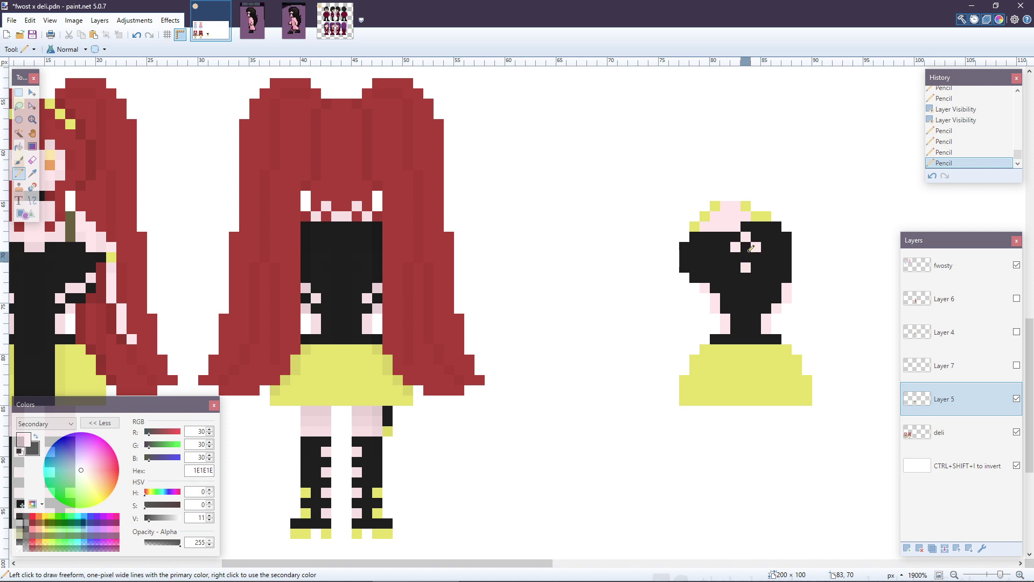
{"action": "left_click", "coordinate": [745, 246]}
{"action": "key", "text": "ctrl+z"}
{"action": "left_click", "coordinate": [746, 257]}
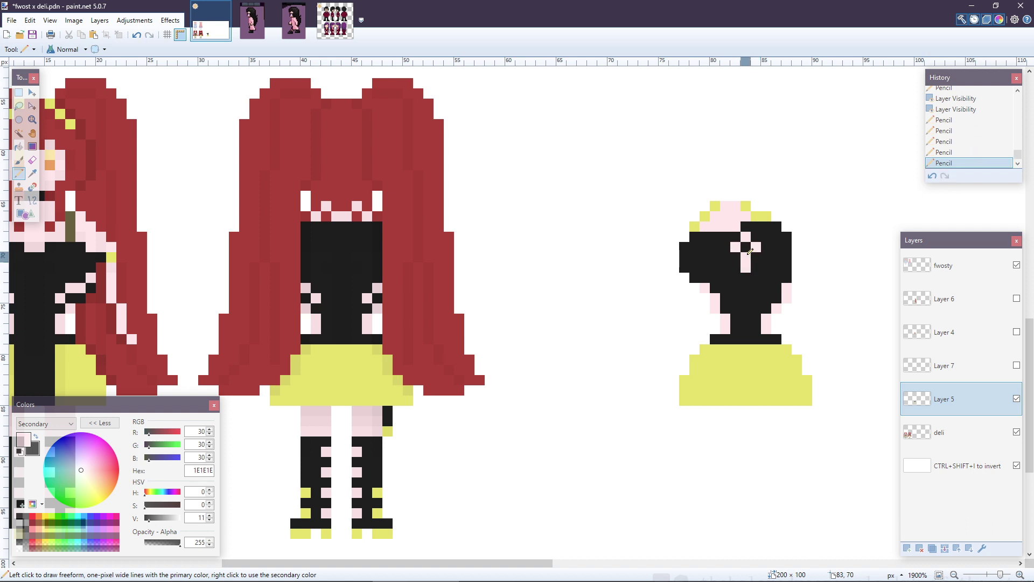
{"action": "key", "text": "ctrl+z"}
{"action": "key", "text": "ctrl+z"}
{"action": "left_click", "coordinate": [747, 258]}
{"action": "left_click", "coordinate": [750, 246]}
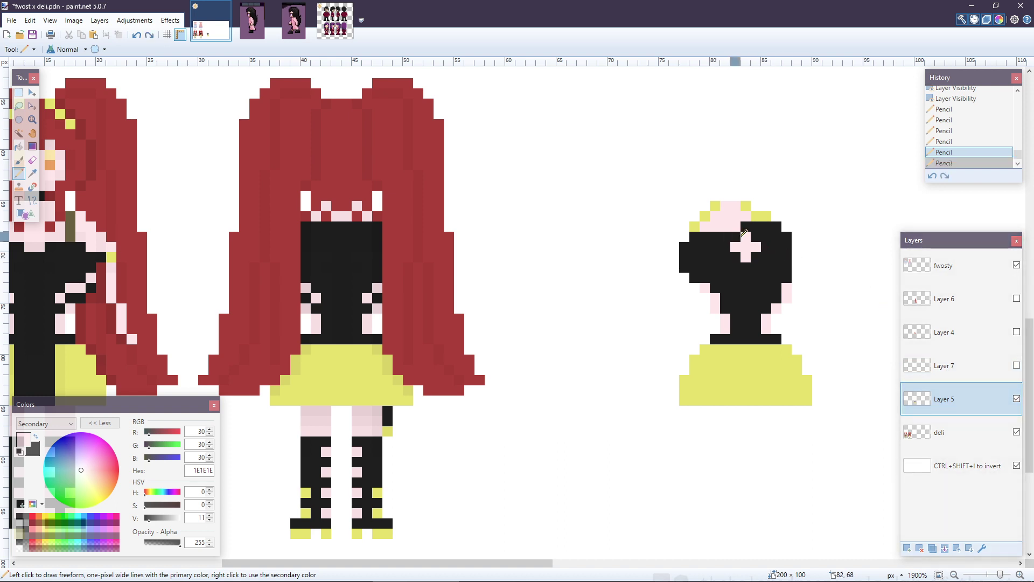
{"action": "left_click_drag", "start_coordinate": [746, 257], "coordinate": [756, 236]}
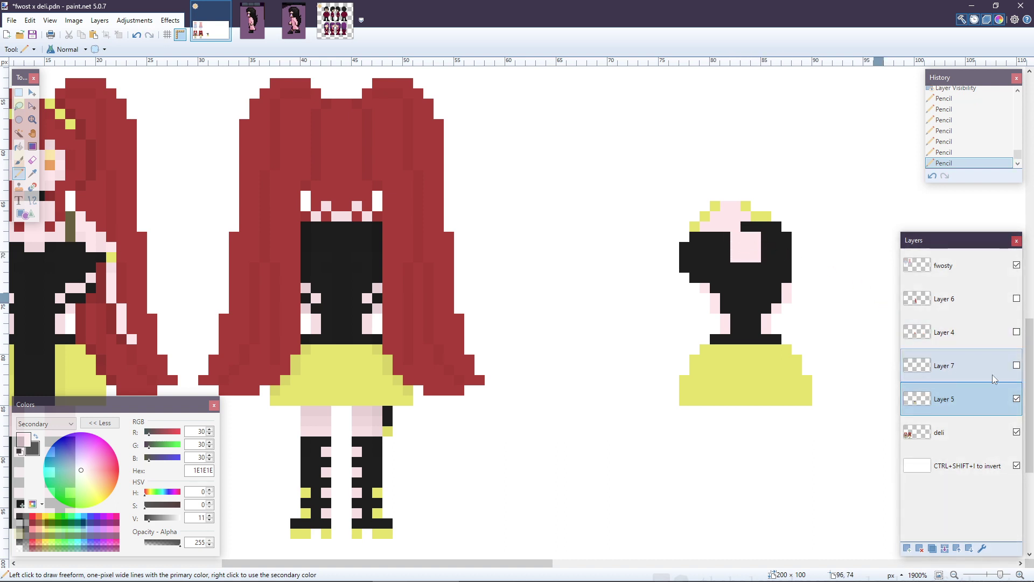
- Show Layer 7's arm and move the pink patch one pixel down, adding pink at its base and repainting its top row black
{"action": "left_click", "coordinate": [1016, 366]}
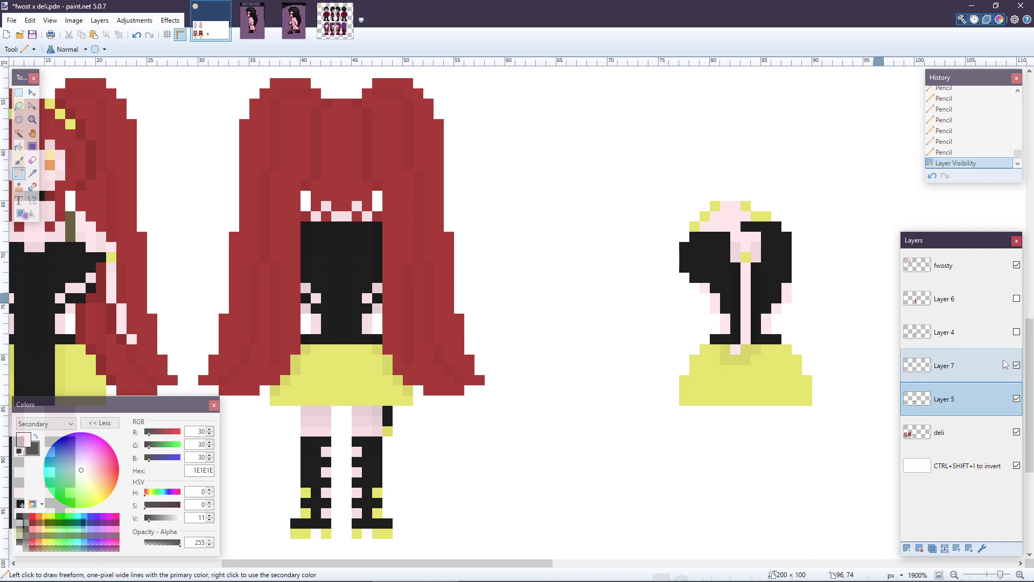
{"action": "left_click", "coordinate": [736, 267]}
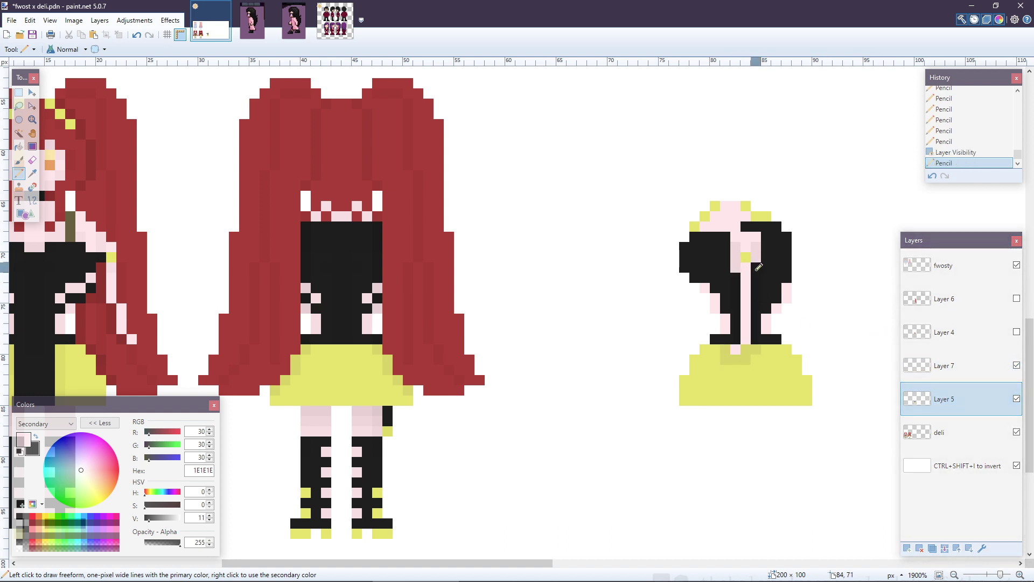
{"action": "left_click", "coordinate": [755, 267]}
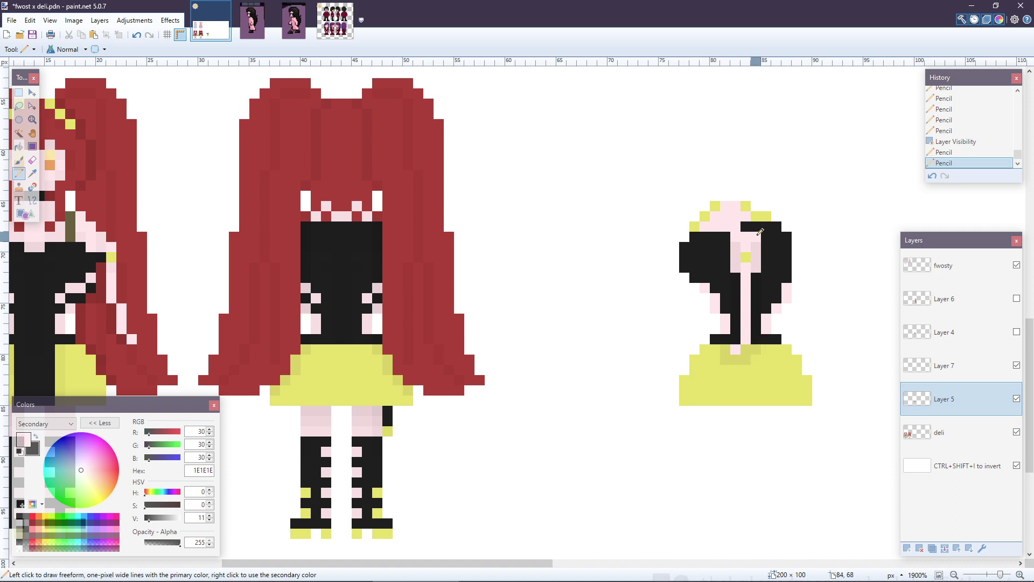
{"action": "left_click_drag", "start_coordinate": [756, 237], "coordinate": [734, 235]}
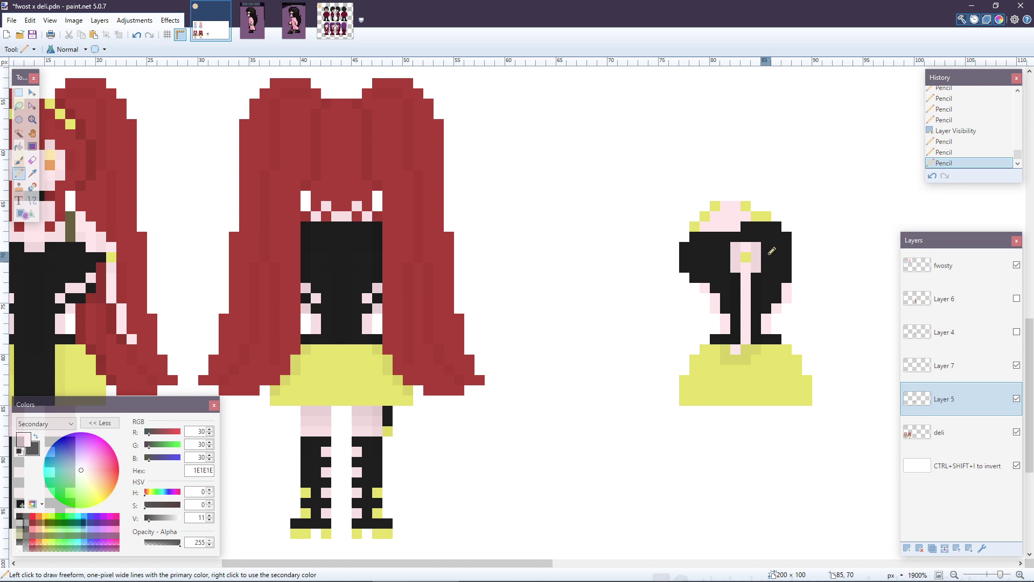
- Compare the side view's torso and arm with the luna side and spritesheet reference images
{"action": "left_click", "coordinate": [250, 31]}
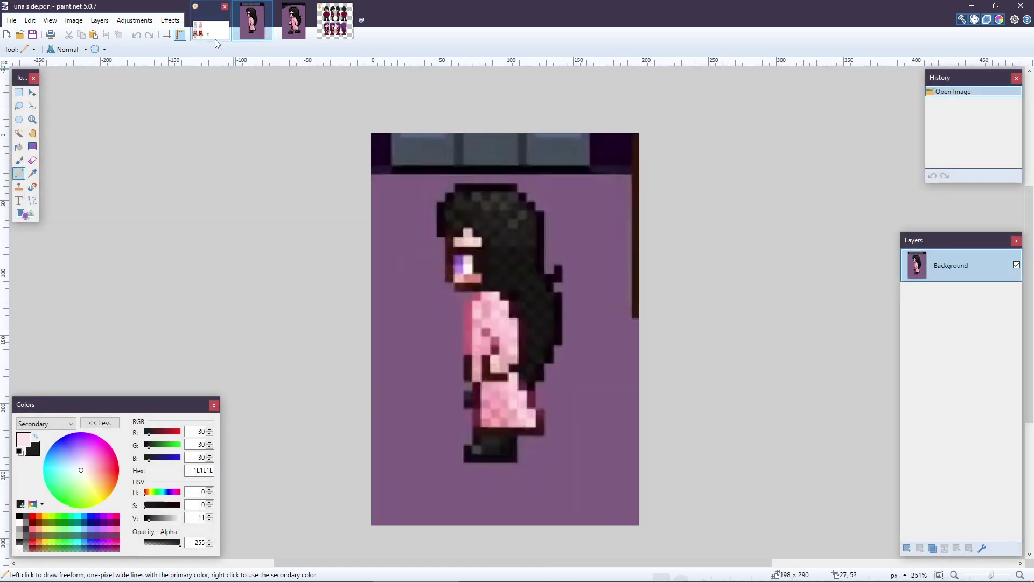
{"action": "left_click", "coordinate": [320, 34]}
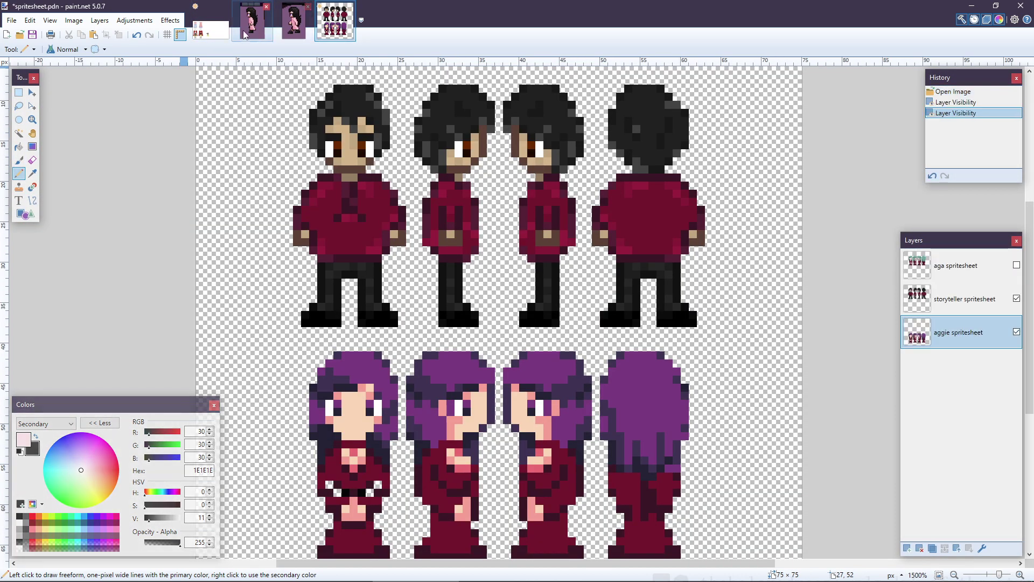
{"action": "left_click", "coordinate": [251, 22]}
{"action": "left_click", "coordinate": [211, 24]}
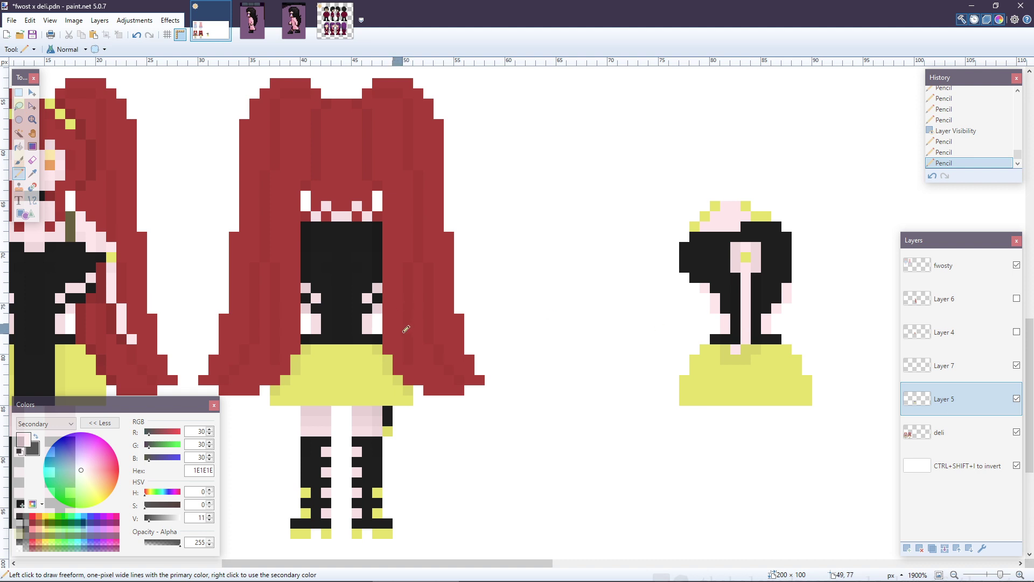
{"action": "scroll", "coordinate": [821, 300], "scroll_direction": "up", "scroll_amount": 4}
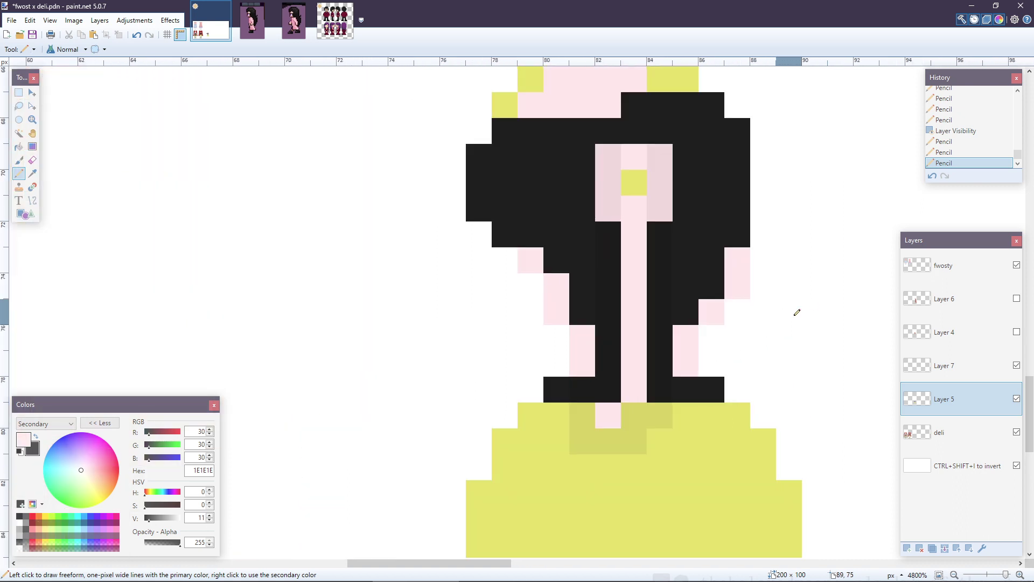
- Set the primary color to black at opacity 8 and shade the outermost pixels along the upper front edge of the side view's skirt
{"action": "scroll", "coordinate": [796, 313], "scroll_direction": "up", "scroll_amount": 1}
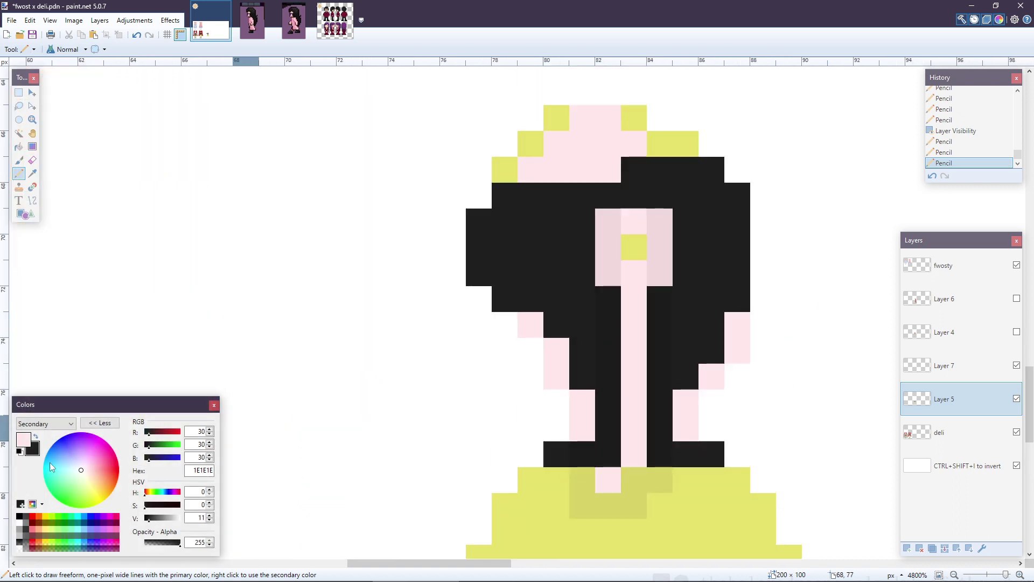
{"action": "right_click", "coordinate": [20, 517]}
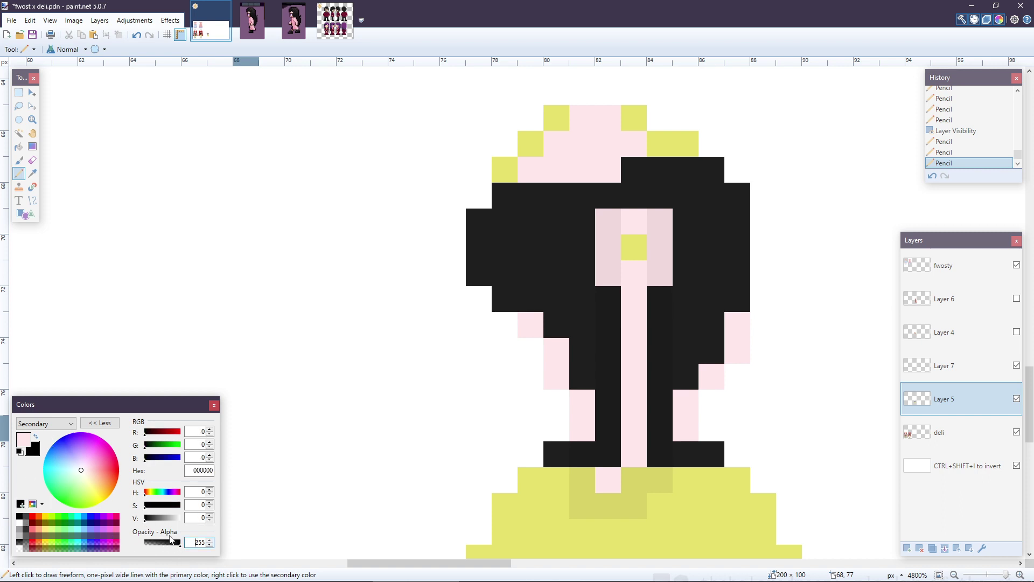
{"action": "left_click", "coordinate": [23, 439]}
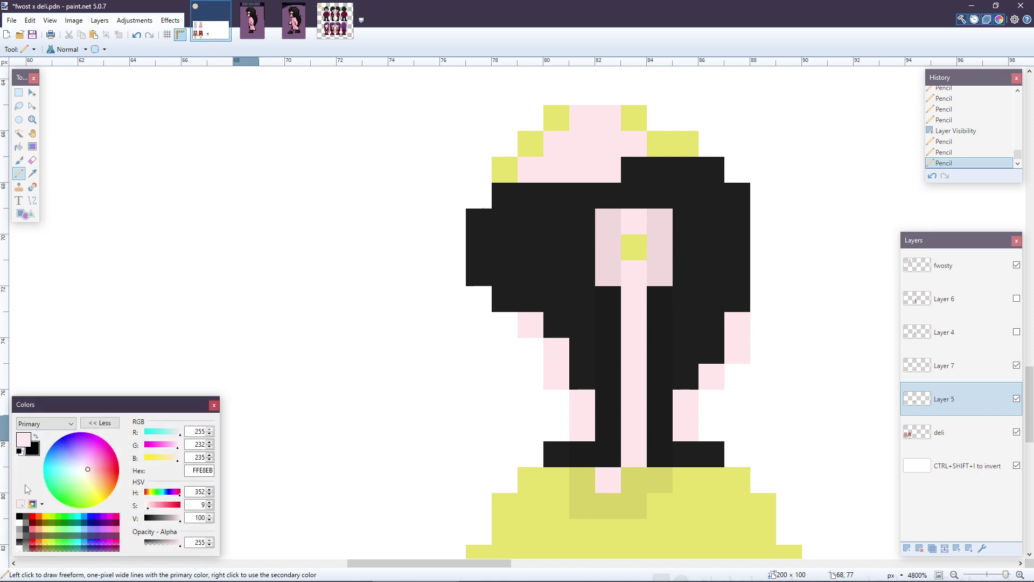
{"action": "left_click", "coordinate": [20, 517]}
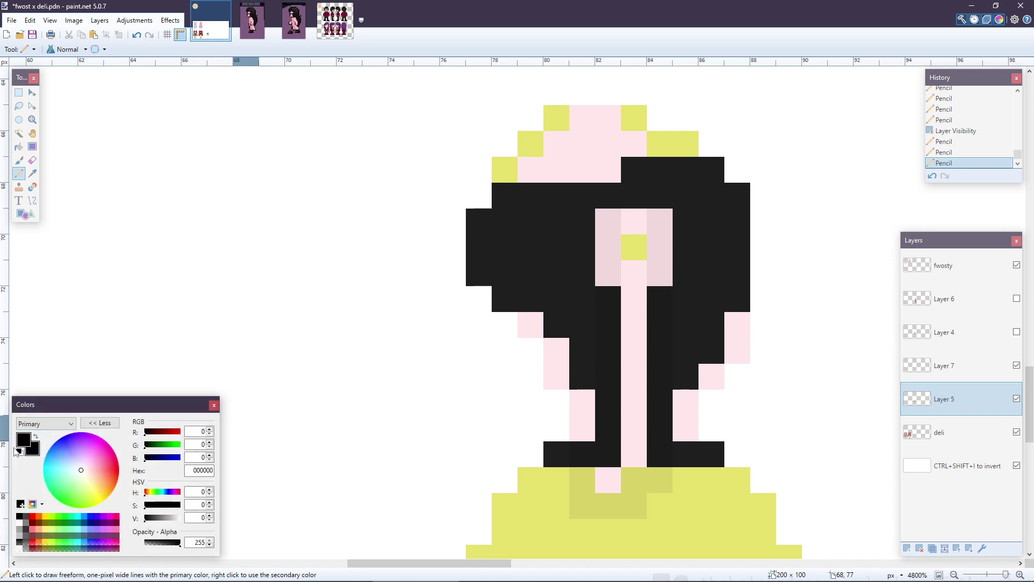
{"action": "type", "text": "8"}
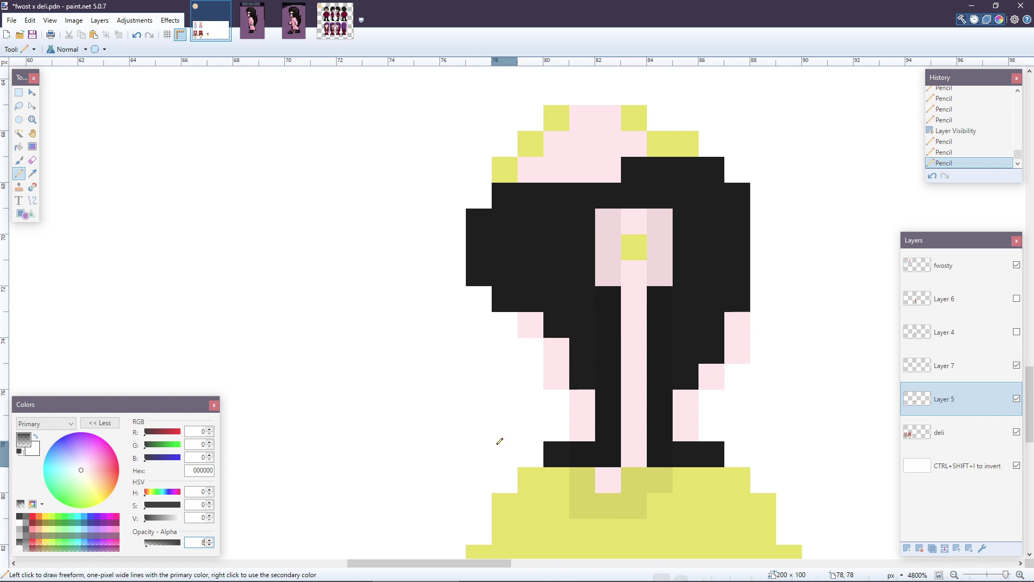
{"action": "scroll", "coordinate": [498, 420], "scroll_direction": "down", "scroll_amount": 2}
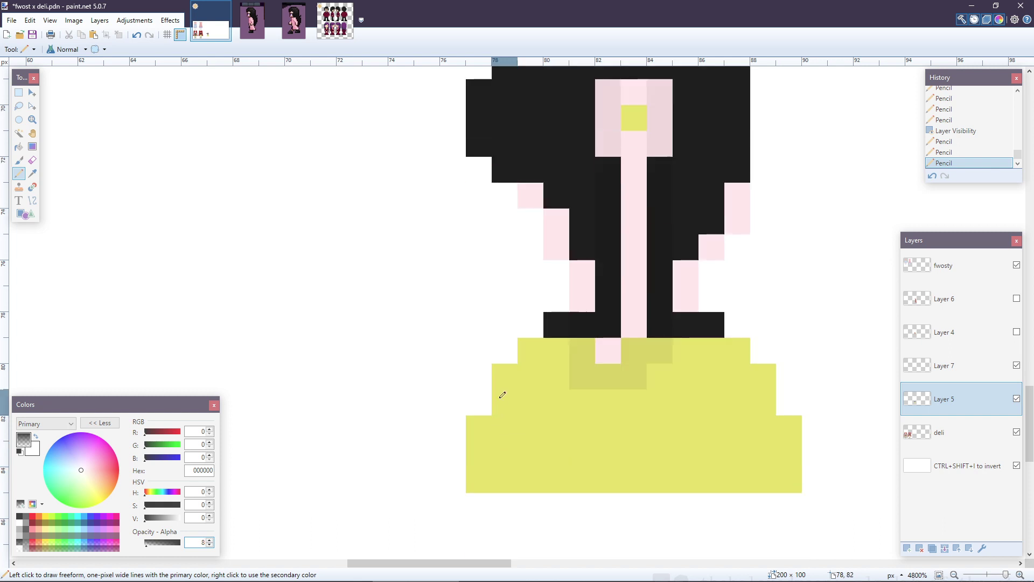
{"action": "left_click", "coordinate": [521, 352]}
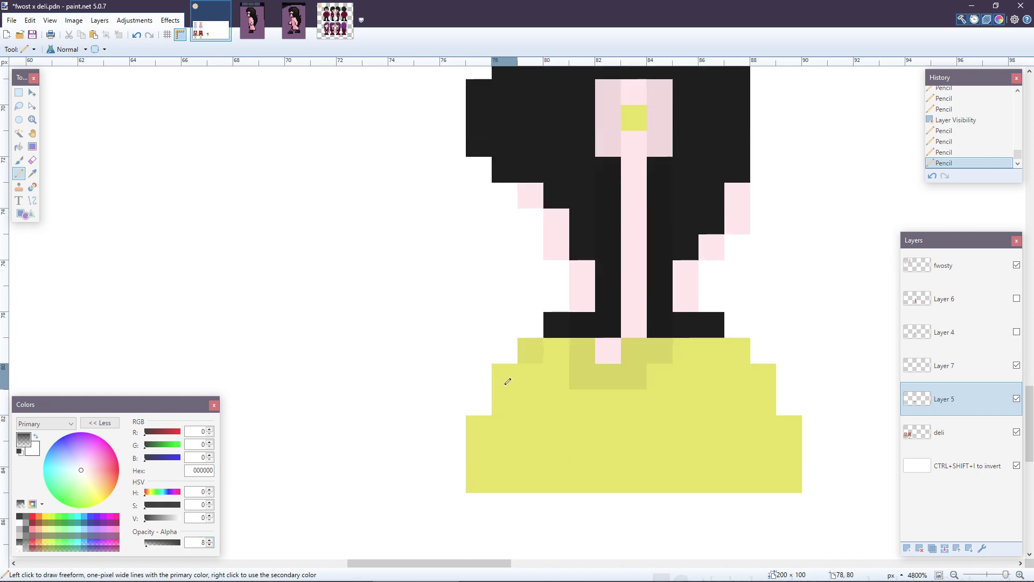
{"action": "left_click_drag", "start_coordinate": [501, 372], "coordinate": [498, 397]}
- Examine the skirt edge shading on the front and back views as reference for the side view, undoing any stray pencil mark
{"action": "scroll", "coordinate": [481, 415], "scroll_direction": "down", "scroll_amount": 1}
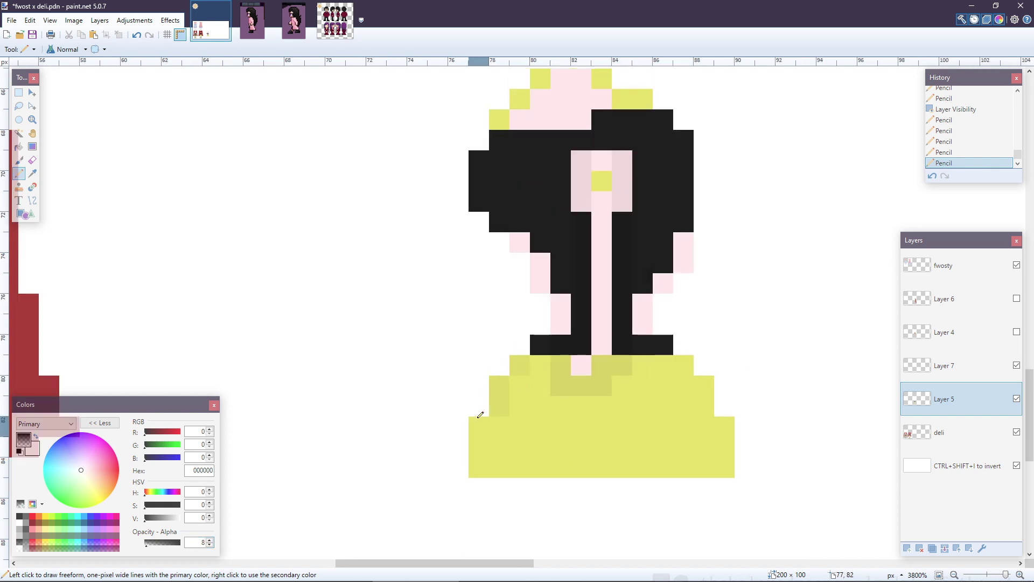
{"action": "scroll", "coordinate": [353, 418], "scroll_direction": "down", "scroll_amount": 2}
{"action": "scroll", "coordinate": [95, 339], "scroll_direction": "up", "scroll_amount": 3}
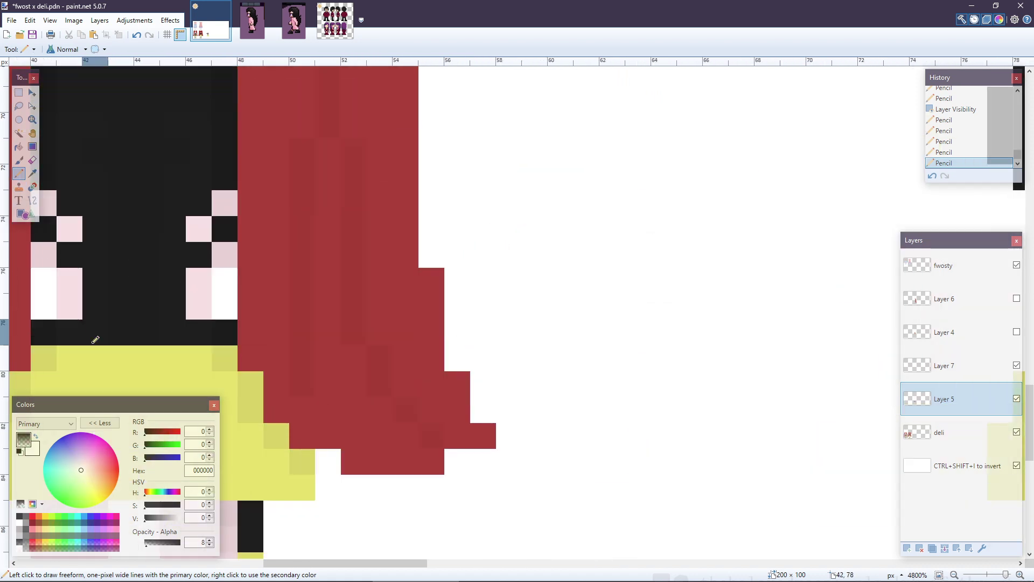
{"action": "scroll", "coordinate": [95, 339], "scroll_direction": "down", "scroll_amount": 3}
{"action": "left_click", "coordinate": [249, 237]}
{"action": "key", "text": "ctrl+z"}
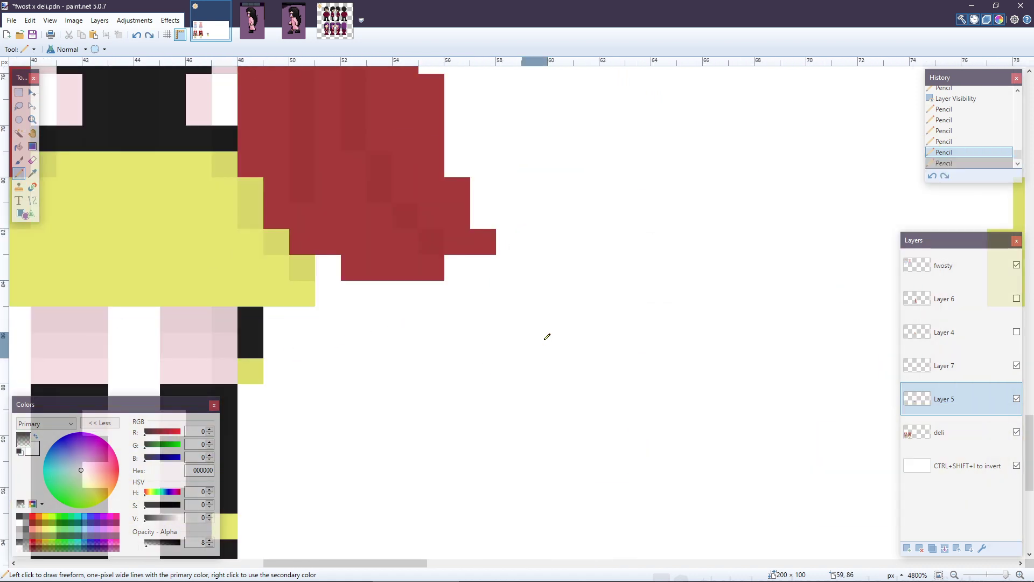
{"action": "scroll", "coordinate": [316, 319], "scroll_direction": "down", "scroll_amount": 2}
{"action": "scroll", "coordinate": [105, 282], "scroll_direction": "down", "scroll_amount": 2}
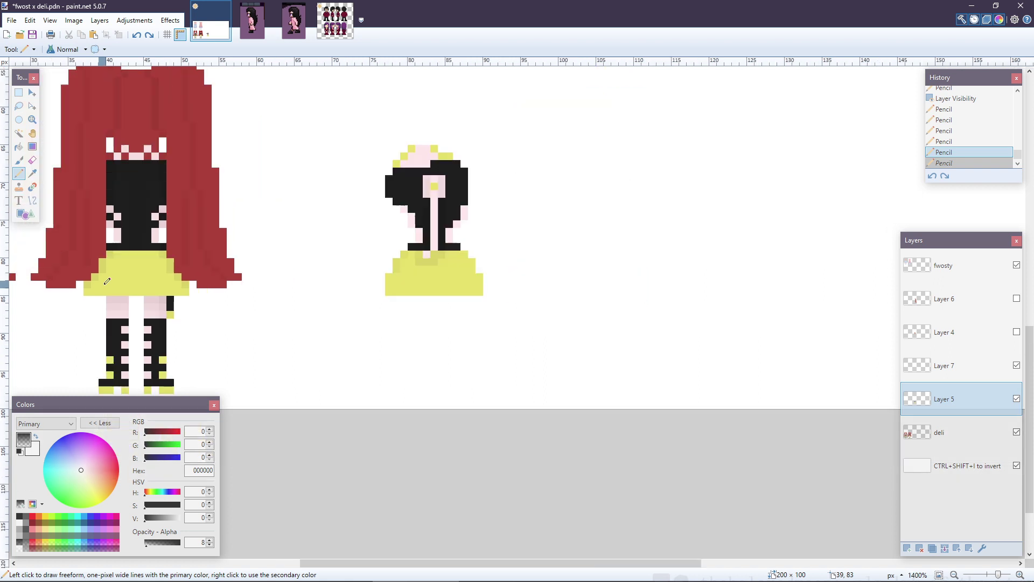
{"action": "scroll", "coordinate": [108, 281], "scroll_direction": "down", "scroll_amount": 2}
{"action": "scroll", "coordinate": [108, 323], "scroll_direction": "up", "scroll_amount": 4}
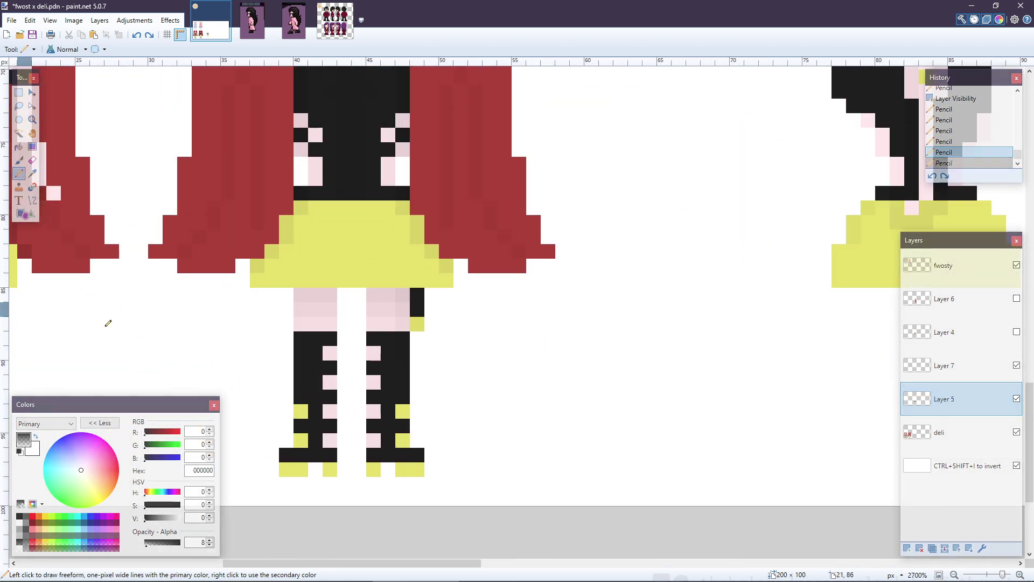
{"action": "left_click_drag", "start_coordinate": [400, 563], "coordinate": [320, 566]}
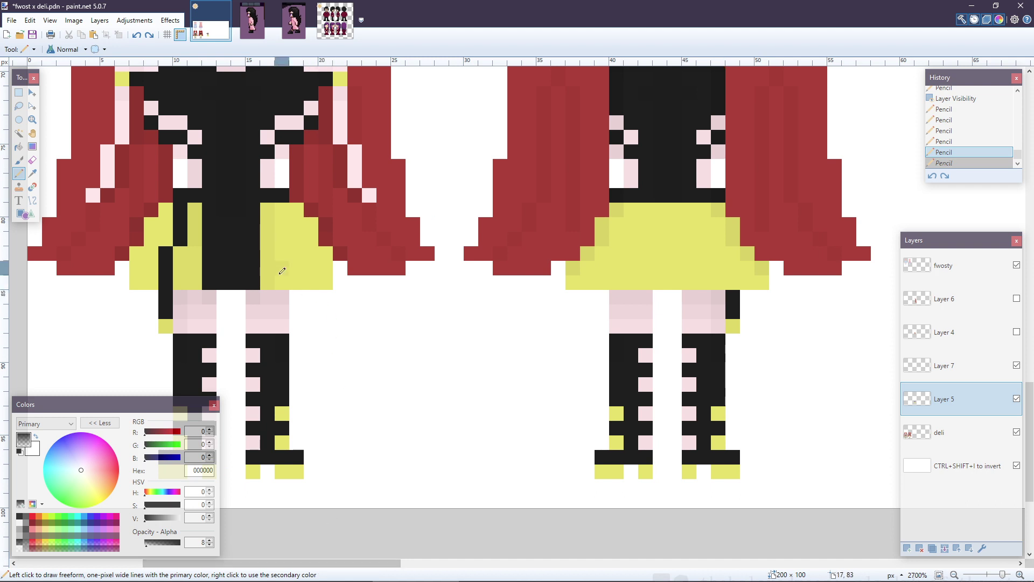
{"action": "left_click_drag", "start_coordinate": [299, 563], "coordinate": [499, 566]}
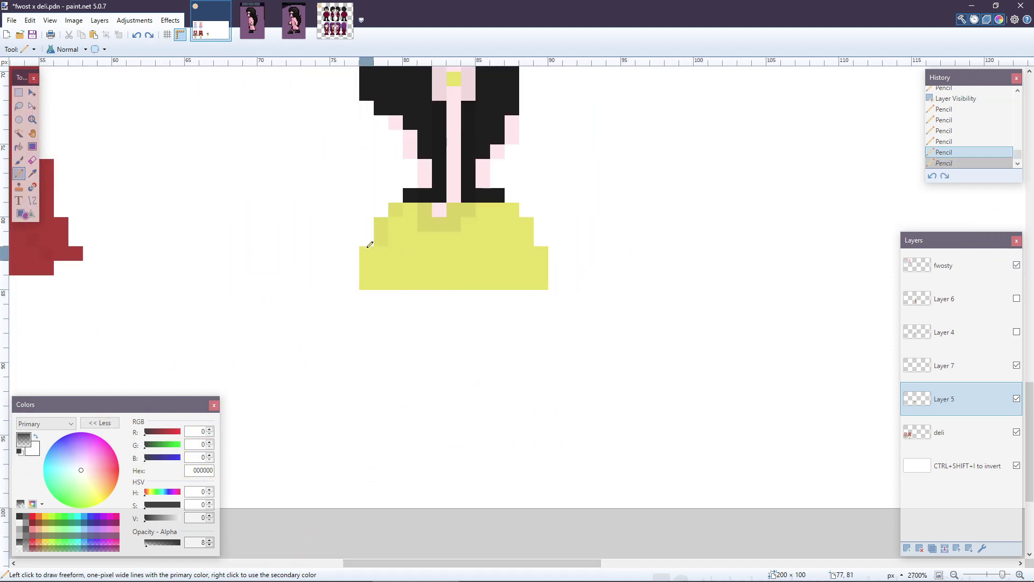
- Shade the remaining front and back edge pixels of the side view's skirt and the skin edges of its torso and neck
{"action": "left_click_drag", "start_coordinate": [369, 245], "coordinate": [368, 286]}
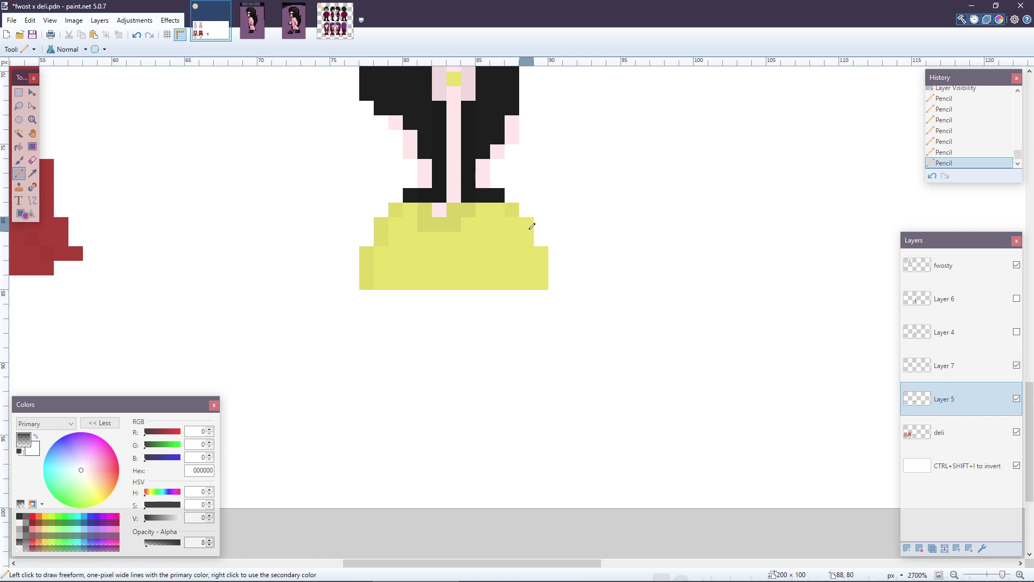
{"action": "left_click_drag", "start_coordinate": [542, 249], "coordinate": [544, 280]}
{"action": "scroll", "coordinate": [528, 232], "scroll_direction": "up", "scroll_amount": 3}
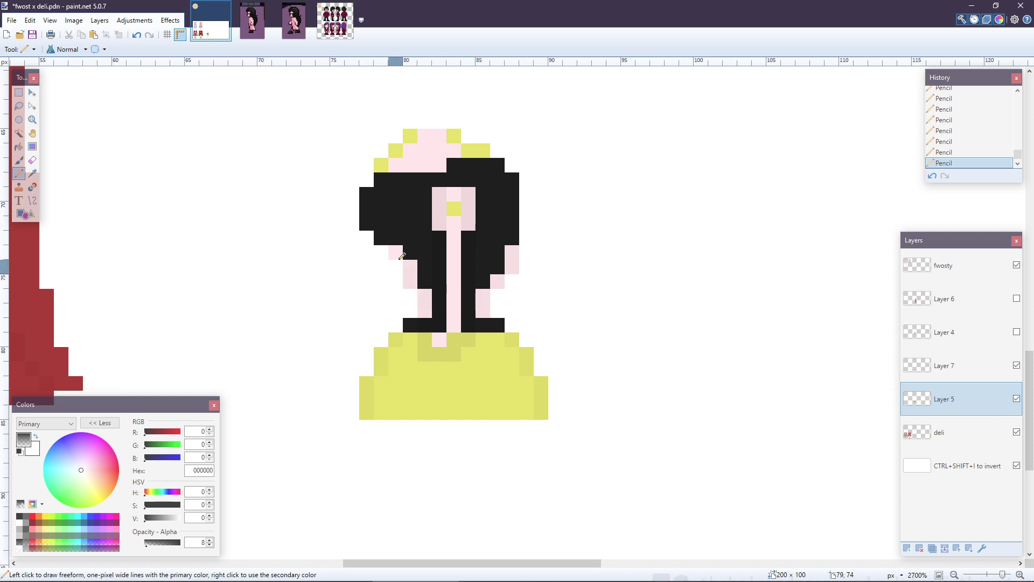
{"action": "scroll", "coordinate": [463, 269], "scroll_direction": "up", "scroll_amount": 3}
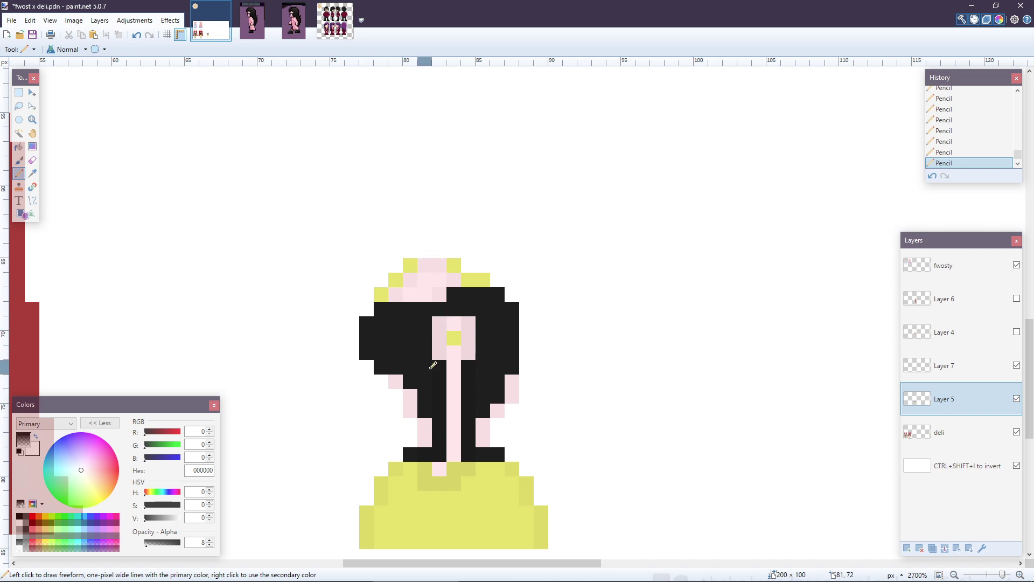
- Switch to Layer 7 and undo the last two pencil strokes
{"action": "key", "text": "alt+Page_Up"}
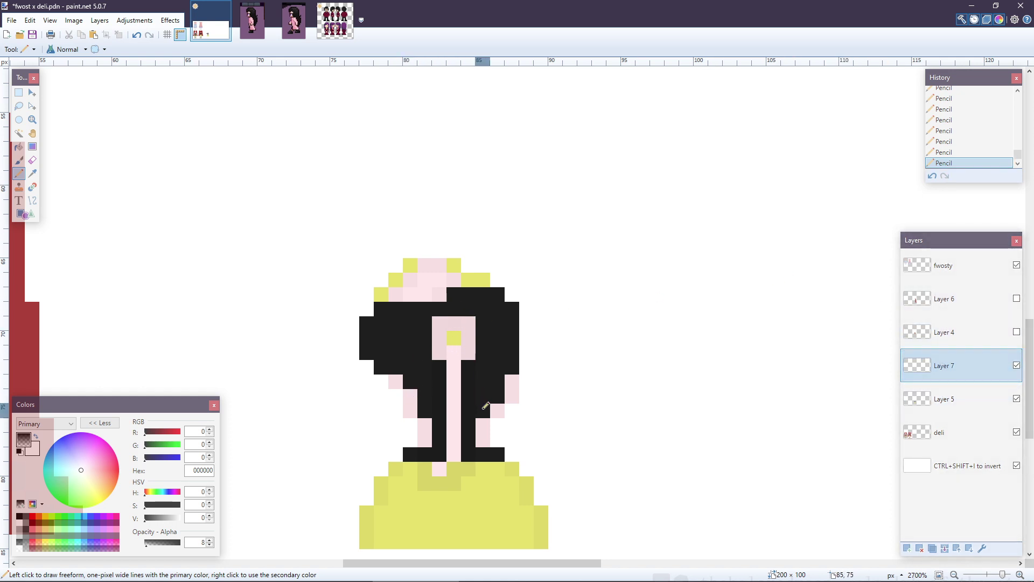
{"action": "key", "text": "ctrl+z"}
{"action": "key", "text": "ctrl+z"}
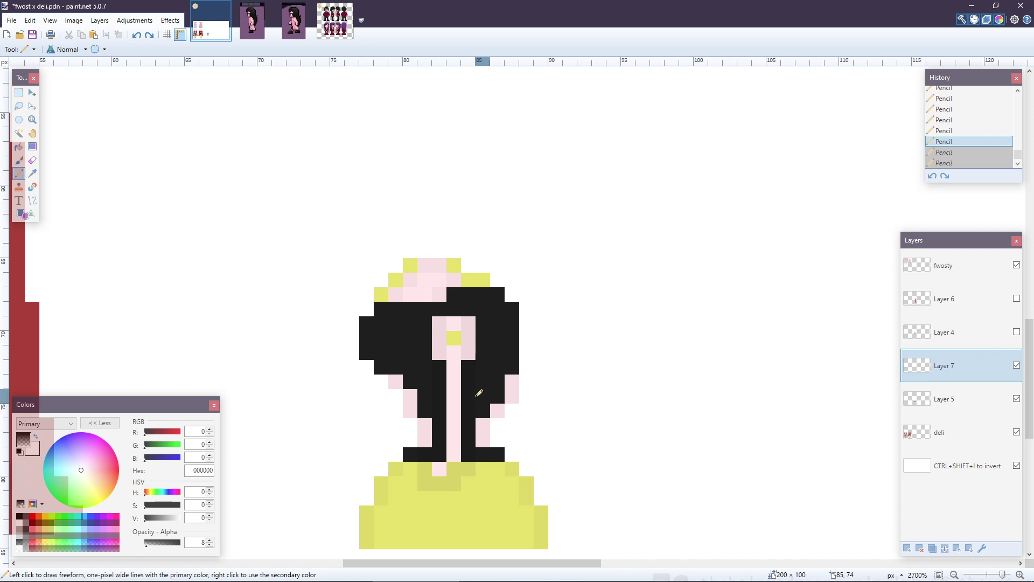
- Select the 4 × 13 pixel area around the back view's left leg and boot, with the deli layer active
{"action": "scroll", "coordinate": [480, 392], "scroll_direction": "down", "scroll_amount": 4}
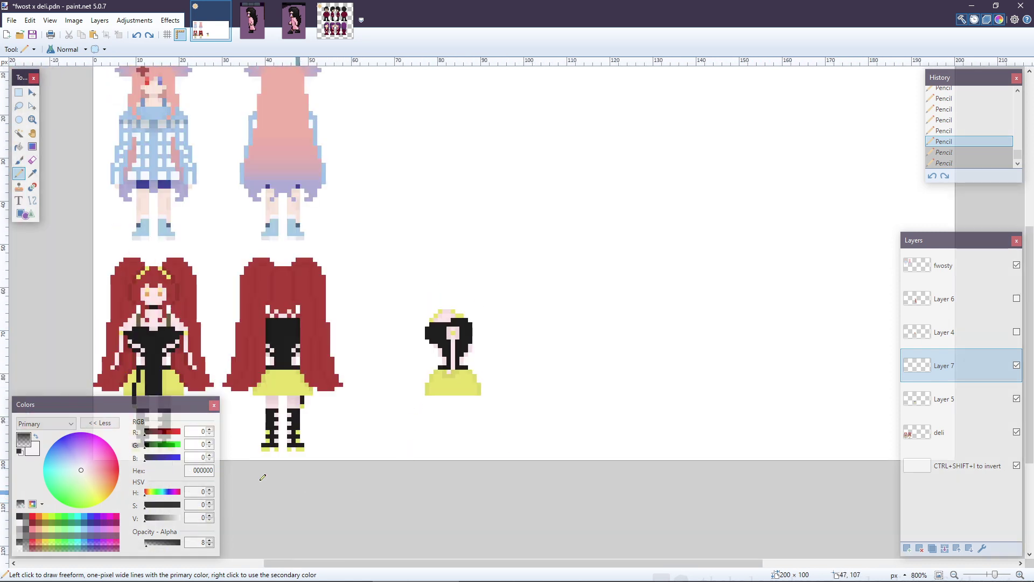
{"action": "scroll", "coordinate": [262, 477], "scroll_direction": "up", "scroll_amount": 3}
{"action": "key", "text": "s"}
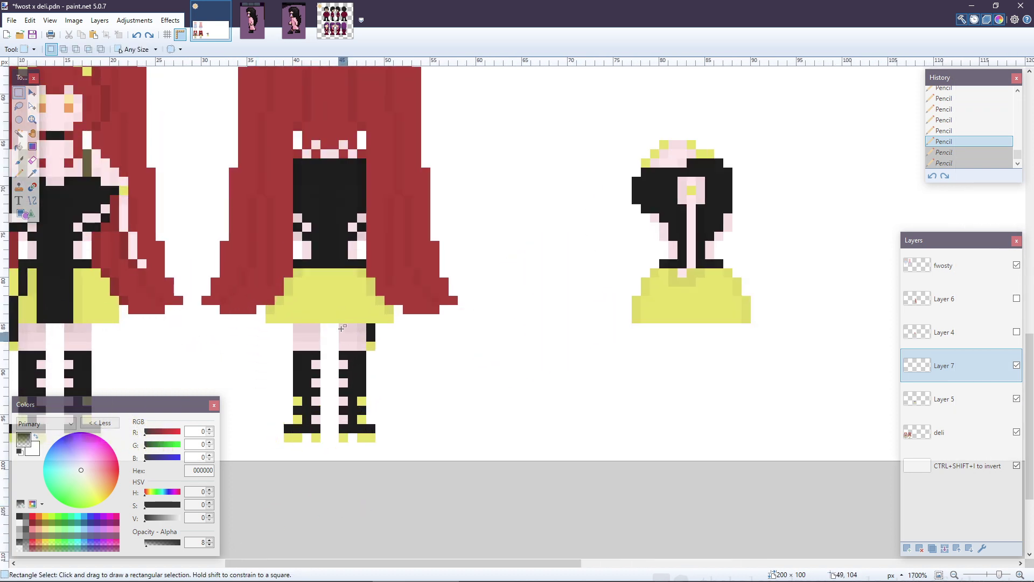
{"action": "left_click_drag", "start_coordinate": [286, 325], "coordinate": [315, 437]}
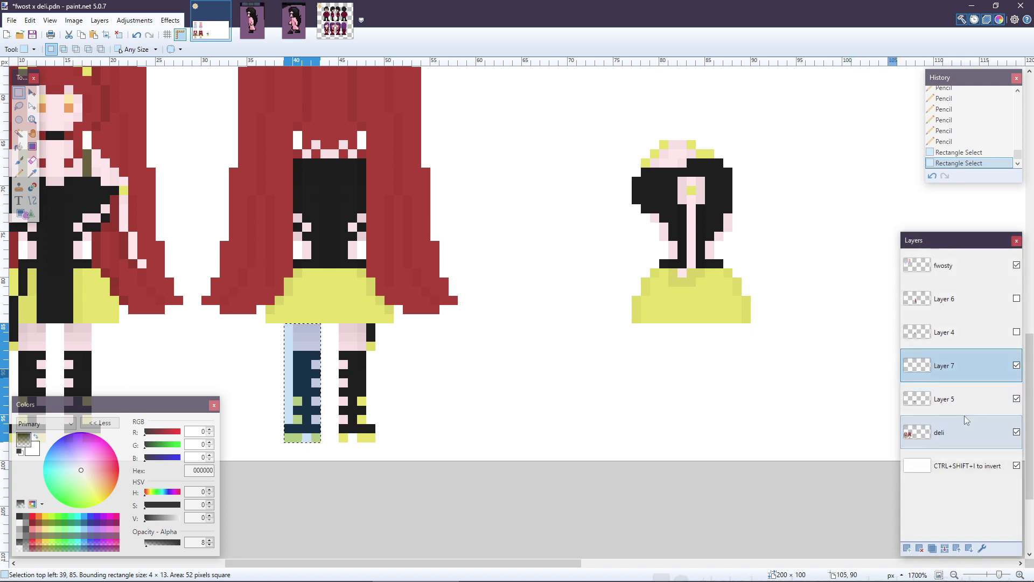
{"action": "left_click", "coordinate": [967, 430]}
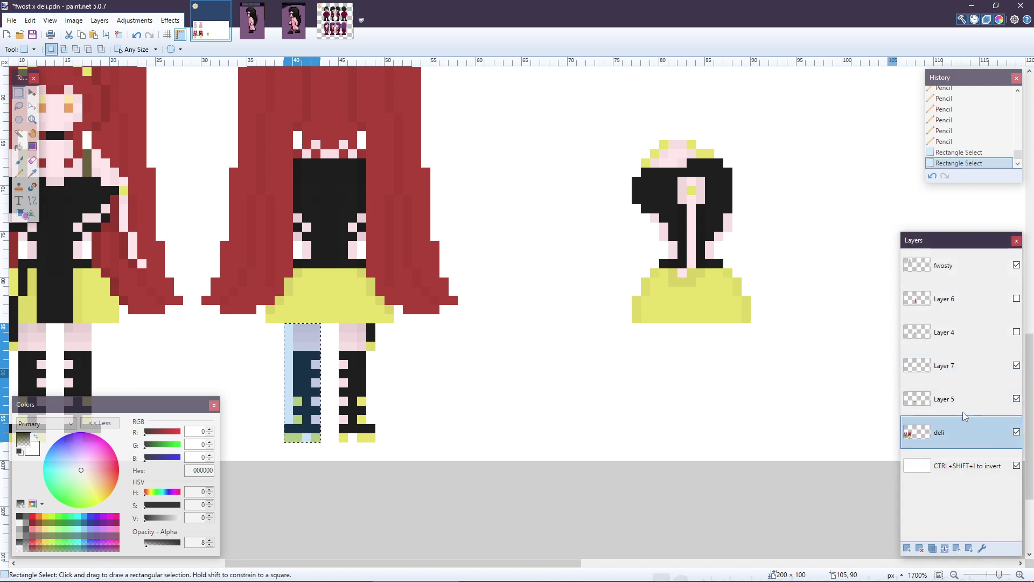
- Paste the copied back-view leg onto Layer 5 and place it under the side-view figure's skirt, its top-left corner at 82, 85
{"action": "left_click", "coordinate": [973, 373]}
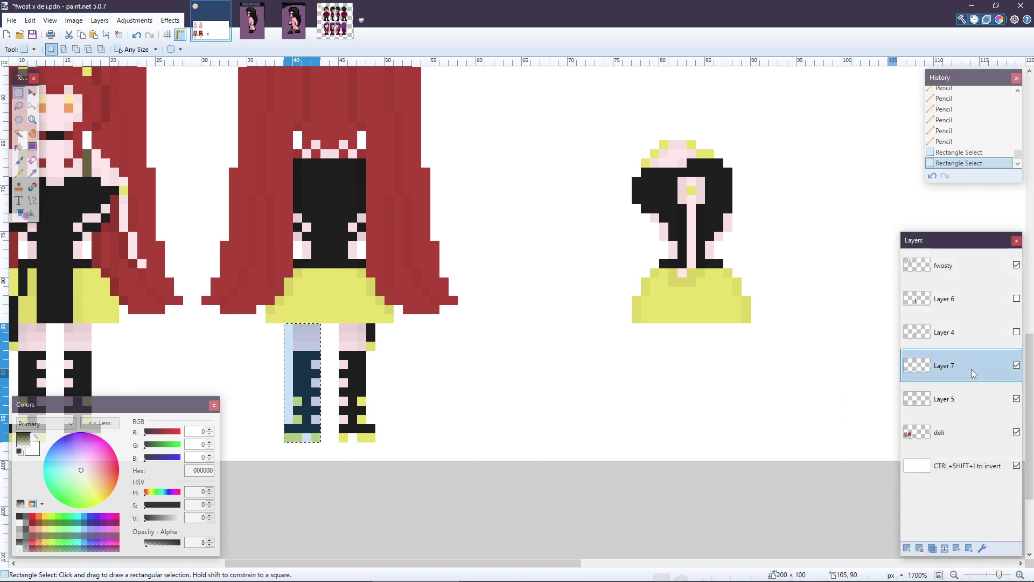
{"action": "left_click", "coordinate": [963, 396]}
{"action": "key", "text": "ctrl+v"}
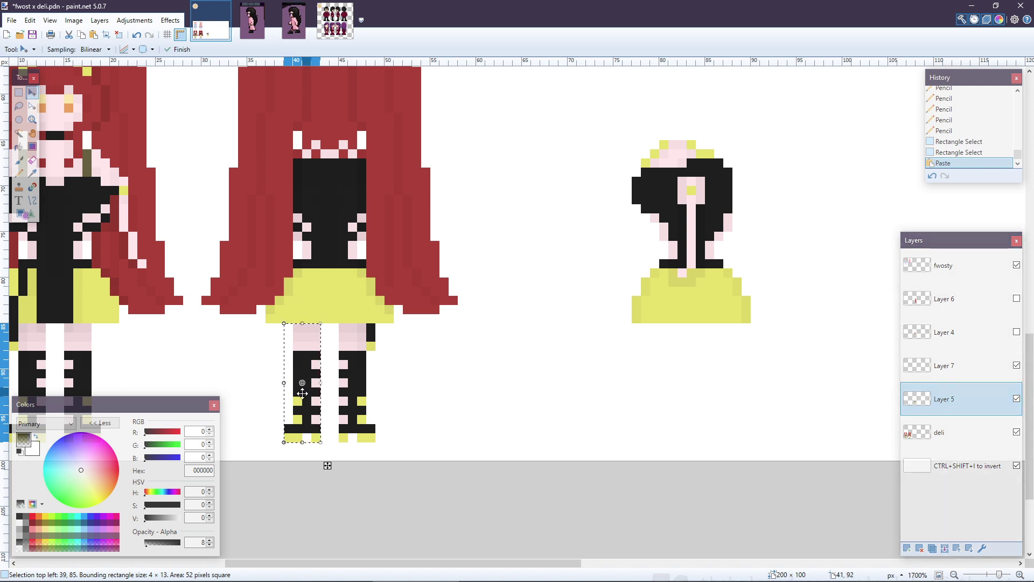
{"action": "key", "text": "Right"}
{"action": "key", "text": "Right"}
{"action": "key", "text": "Right"}
{"action": "key", "text": "Right"}
{"action": "key", "text": "Right"}
{"action": "key", "text": "Right"}
{"action": "key", "text": "Right"}
{"action": "key", "text": "Right"}
{"action": "key", "text": "Right"}
{"action": "key", "text": "Right"}
{"action": "key", "text": "Right"}
{"action": "key", "text": "Right"}
{"action": "key", "text": "Right"}
{"action": "key", "text": "Right"}
{"action": "key", "text": "Right"}
{"action": "key", "text": "Right"}
{"action": "key", "text": "Right"}
{"action": "key", "text": "Right"}
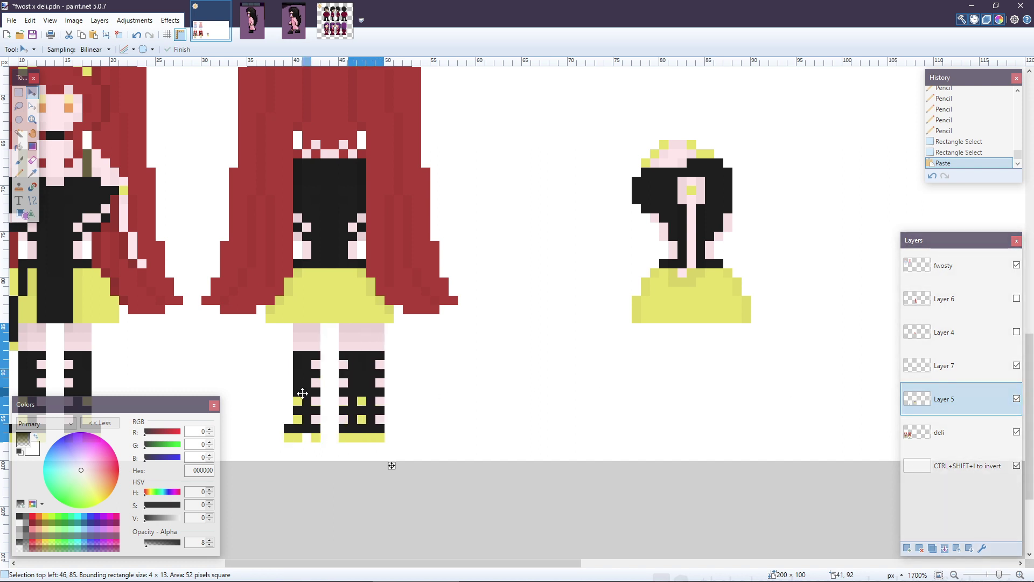
{"action": "key", "text": "Right"}
{"action": "key", "text": "Right"}
{"action": "key", "text": "Right"}
{"action": "key", "text": "Right"}
{"action": "key", "text": "Right"}
{"action": "key", "text": "Right"}
{"action": "key", "text": "Right"}
{"action": "key", "text": "Right"}
{"action": "key", "text": "Right"}
{"action": "key", "text": "Right"}
{"action": "key", "text": "Right"}
{"action": "key", "text": "Right"}
{"action": "key", "text": "Right"}
{"action": "key", "text": "Right"}
{"action": "key", "text": "Right"}
{"action": "key", "text": "Right"}
{"action": "key", "text": "Right"}
{"action": "key", "text": "Right"}
{"action": "key", "text": "Right"}
{"action": "key", "text": "Right"}
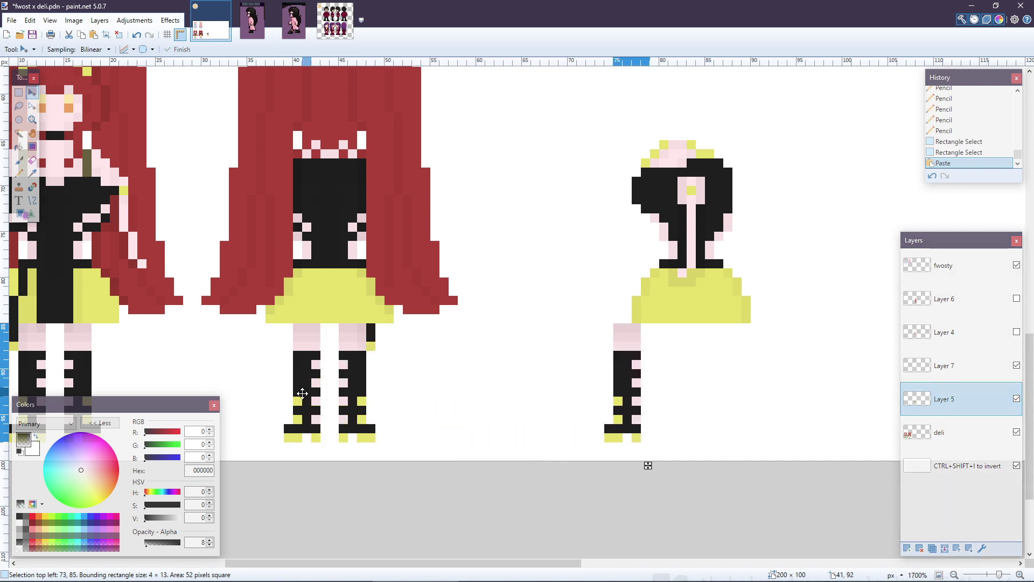
{"action": "key", "text": "Right"}
{"action": "key", "text": "Right"}
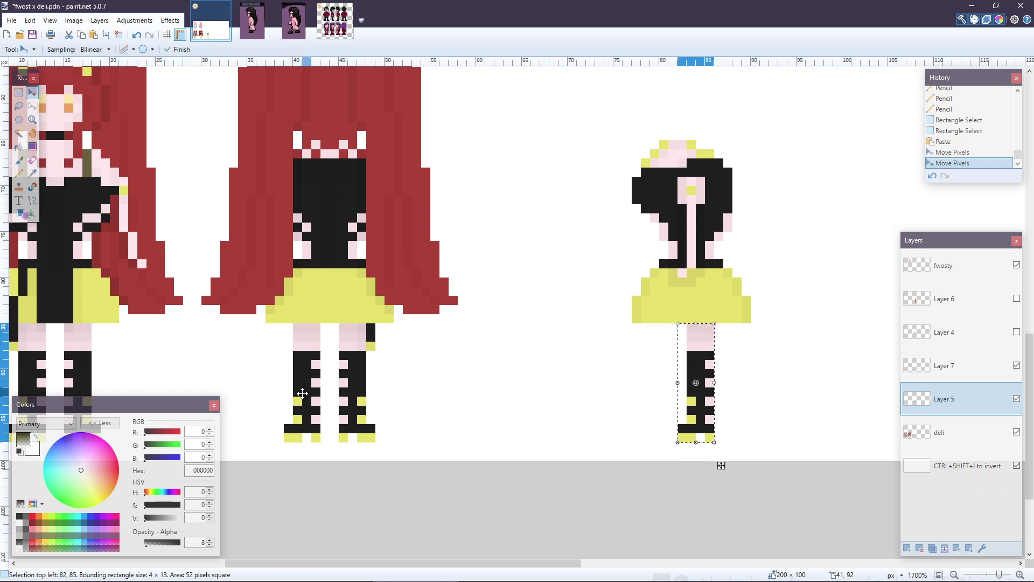
- Cut the side-view leg out of Layer 5 and paste it in the same place on a new layer
{"action": "key", "text": "ctrl+d"}
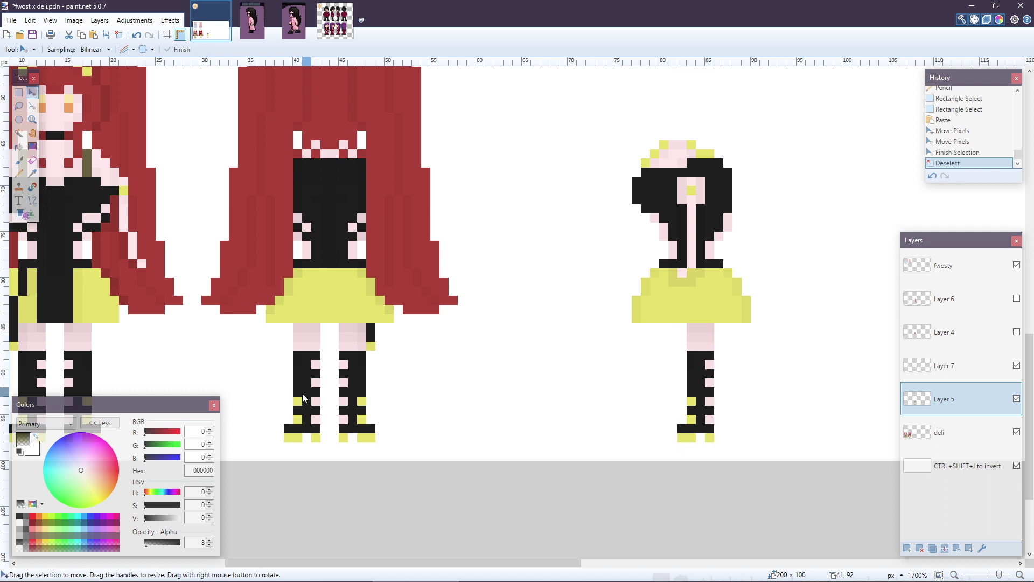
{"action": "key", "text": "ctrl+z"}
{"action": "key", "text": "ctrl+x"}
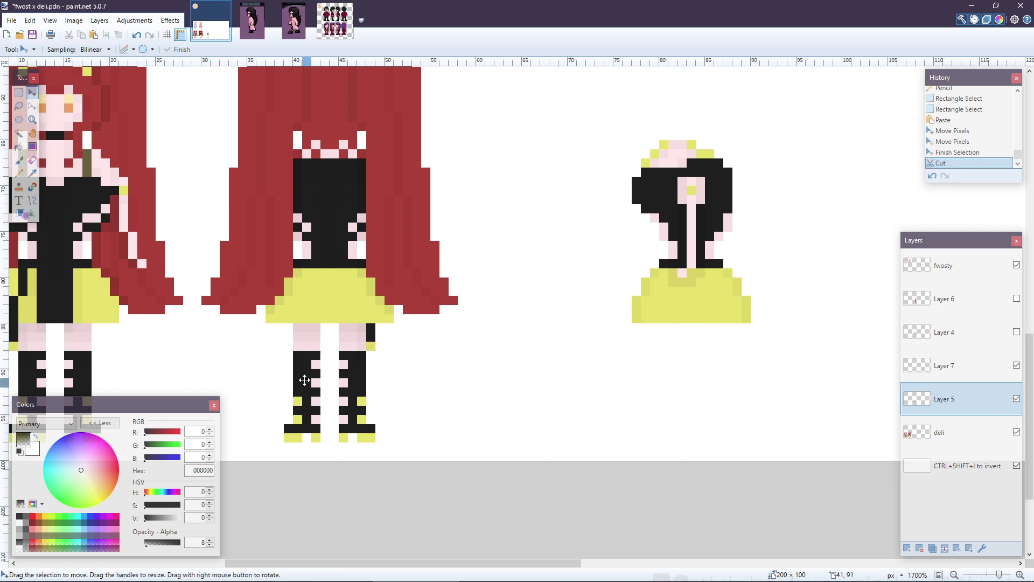
{"action": "key", "text": "ctrl+shift+n"}
{"action": "key", "text": "ctrl+v"}
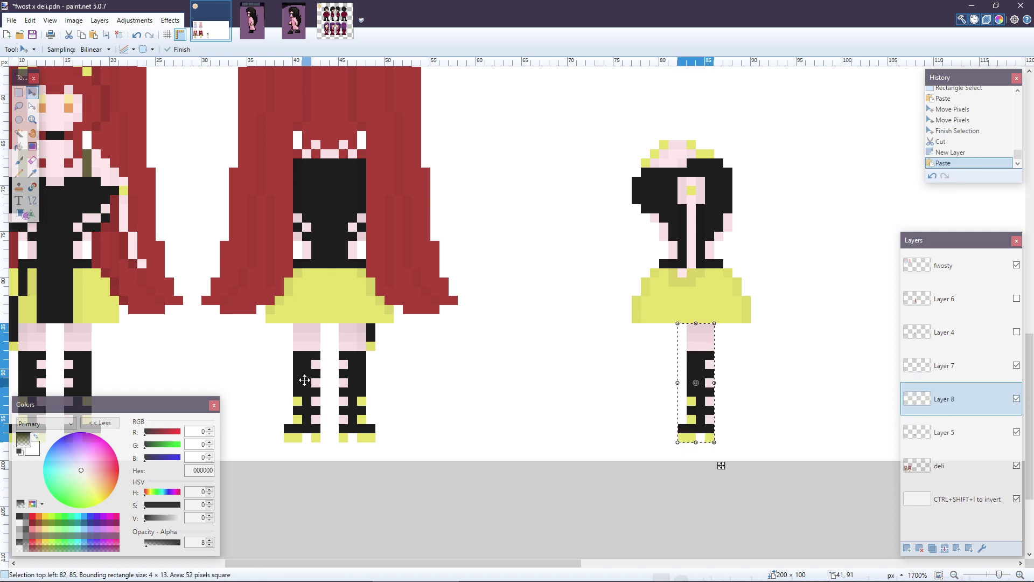
{"action": "key", "text": "ctrl+d"}
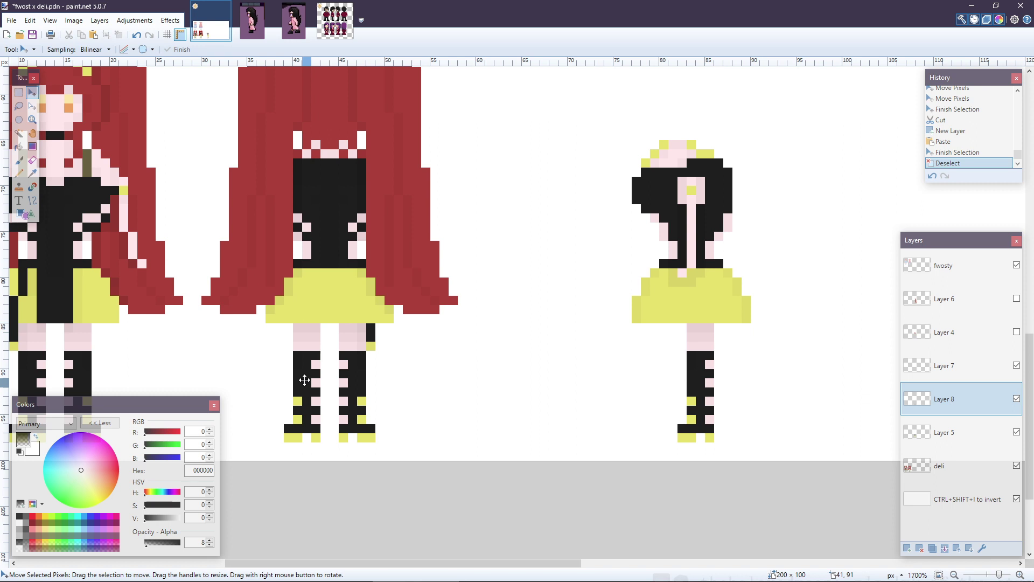
- Duplicate the side-view leg's layer and shift the copy 2 pixels left and 3 pixels up
{"action": "key", "text": "ctrl+shift+d"}
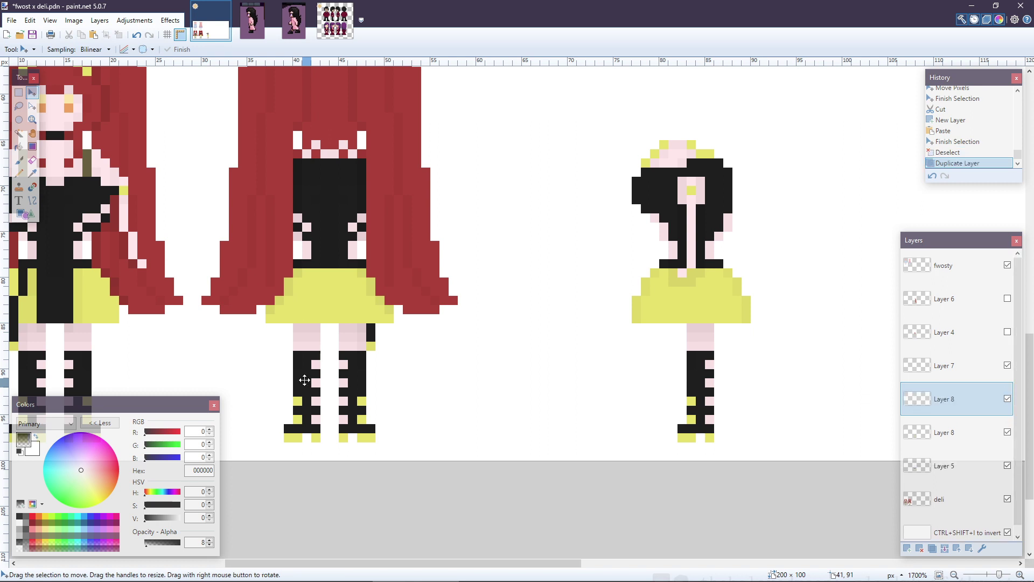
{"action": "key", "text": "ctrl+a"}
{"action": "key", "text": "Up"}
{"action": "key", "text": "Up"}
{"action": "key", "text": "Up"}
{"action": "key", "text": "Left"}
{"action": "key", "text": "Left"}
{"action": "key", "text": "Left"}
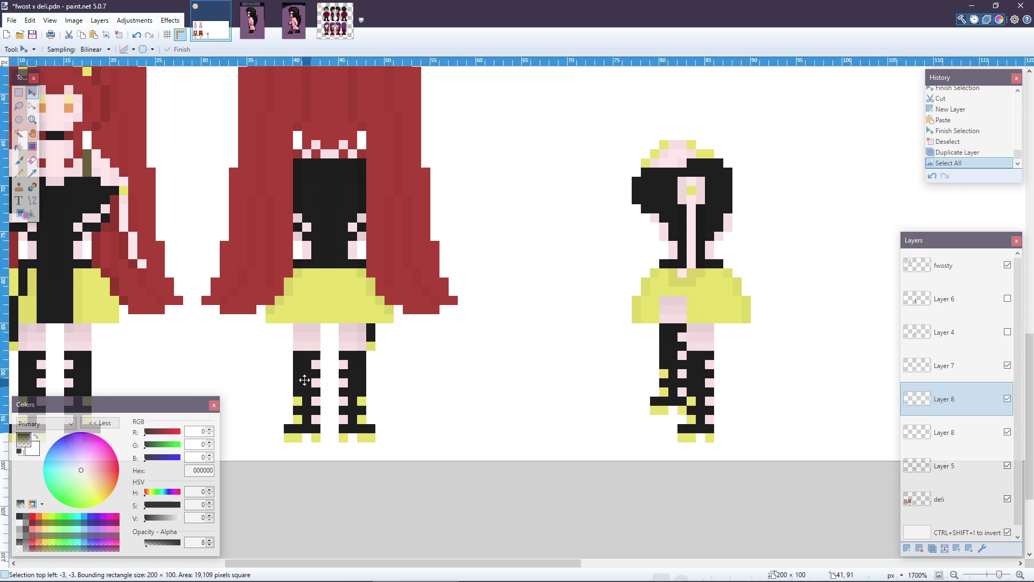
{"action": "key", "text": "Right"}
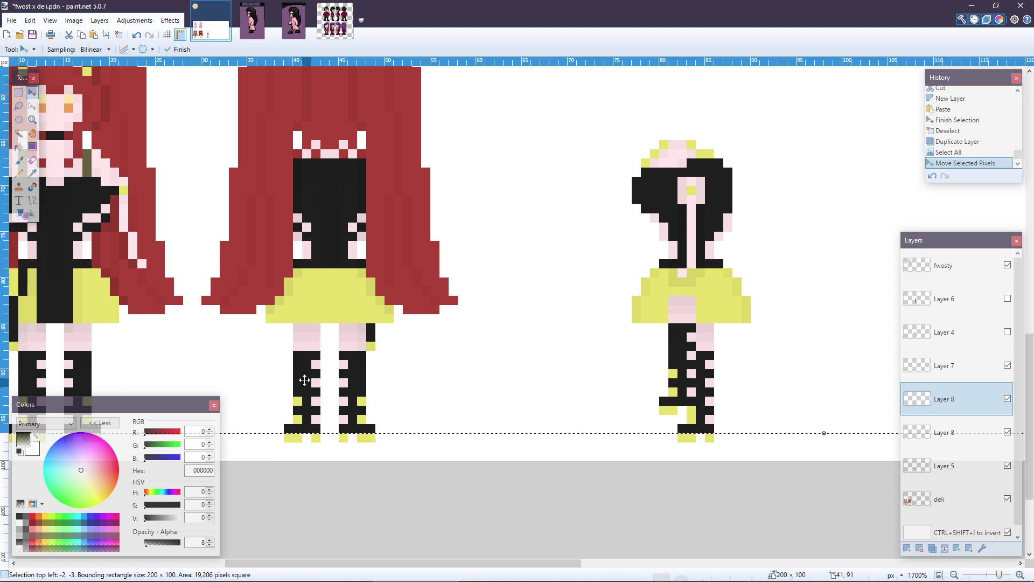
{"action": "key", "text": "ctrl+d"}
- Reorder the layers so the original leg sits above its shifted copy and Layer 5 with the skirt sits above both
{"action": "left_click_drag", "start_coordinate": [913, 445], "coordinate": [926, 410]}
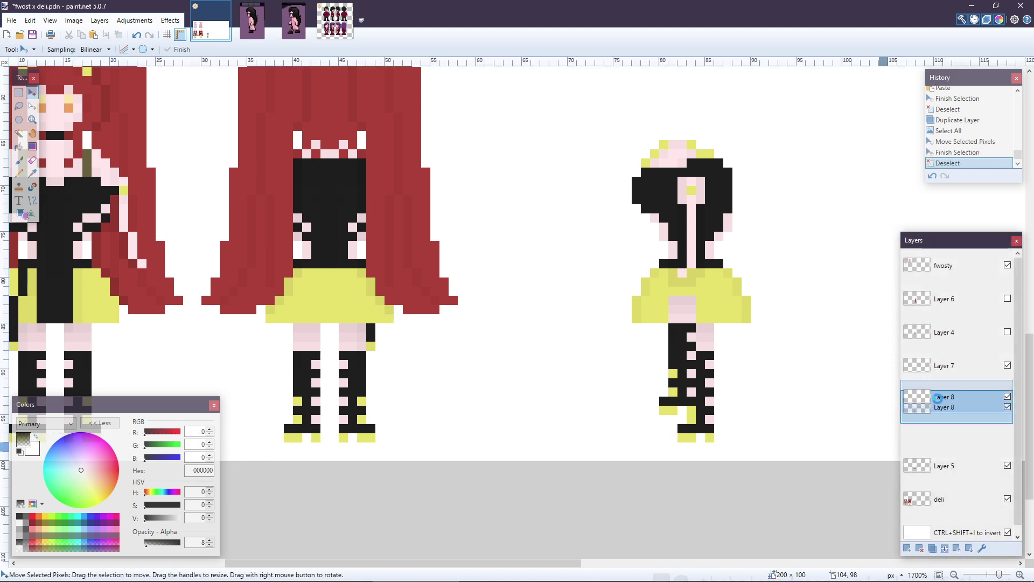
{"action": "left_click_drag", "start_coordinate": [955, 471], "coordinate": [949, 403]}
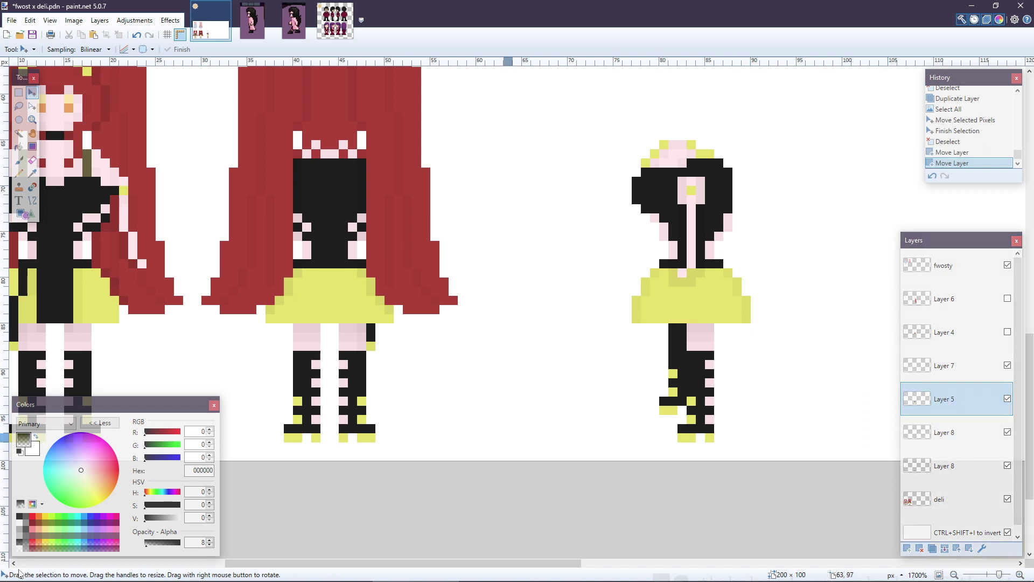
- Try a black pencil shadow at opacity 16 down the rear leg's edge beside the front leg, and undo it
{"action": "double_click", "coordinate": [200, 543]}
{"action": "type", "text": "1"}
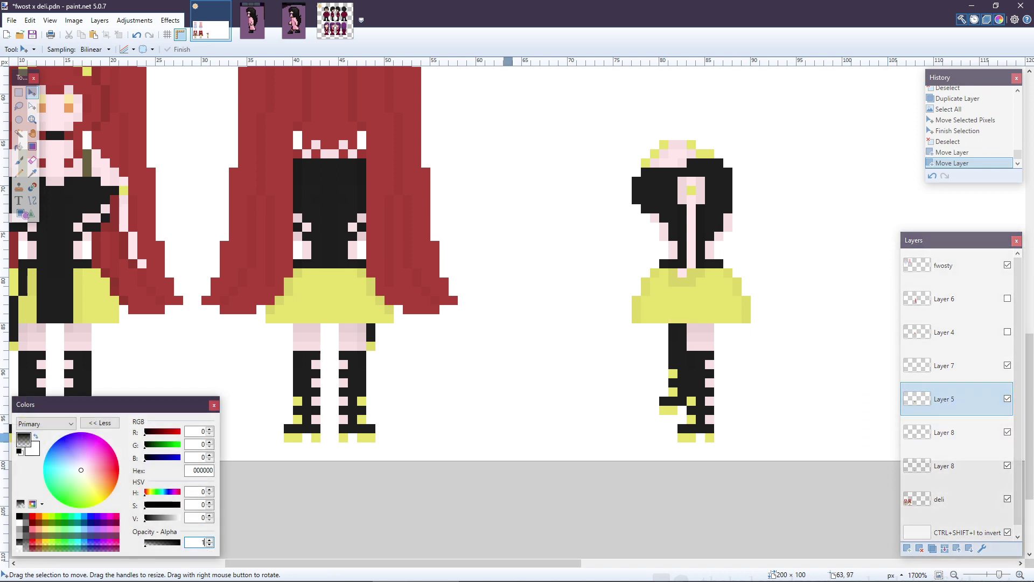
{"action": "type", "text": "6"}
{"action": "scroll", "coordinate": [813, 383], "scroll_direction": "up", "scroll_amount": 3}
{"action": "left_click", "coordinate": [969, 432]}
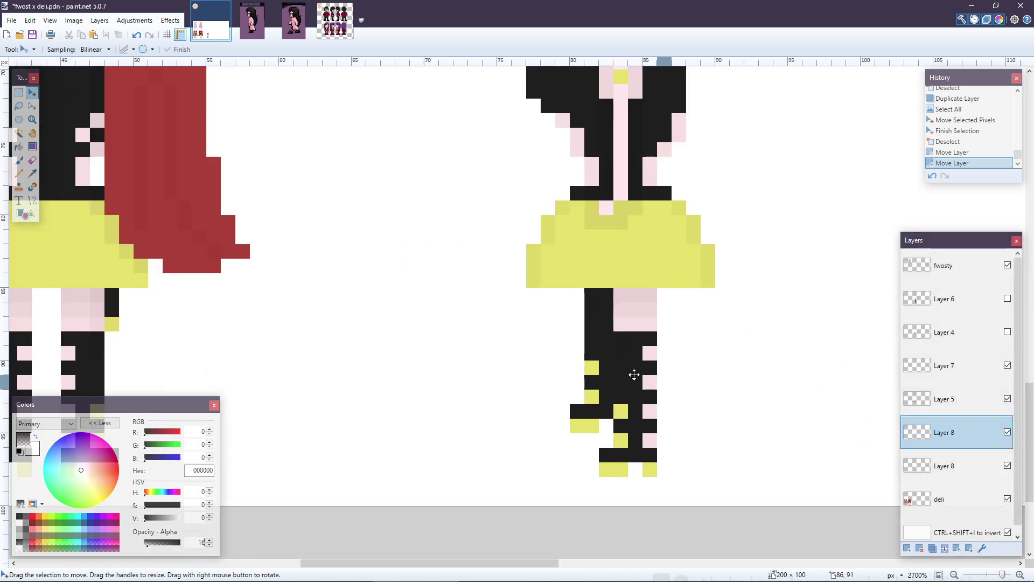
{"action": "key", "text": "p"}
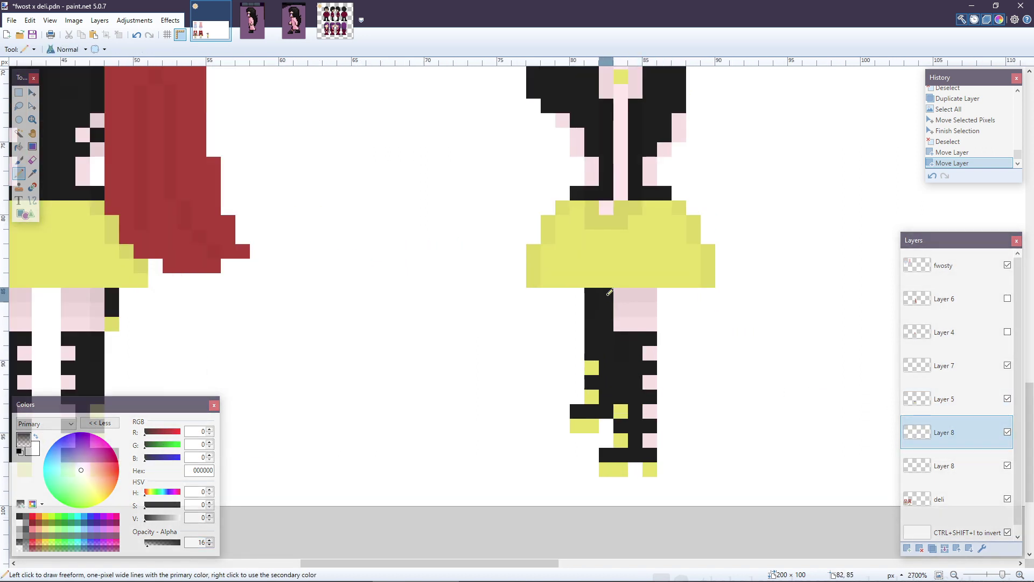
{"action": "left_click_drag", "start_coordinate": [609, 290], "coordinate": [609, 405]}
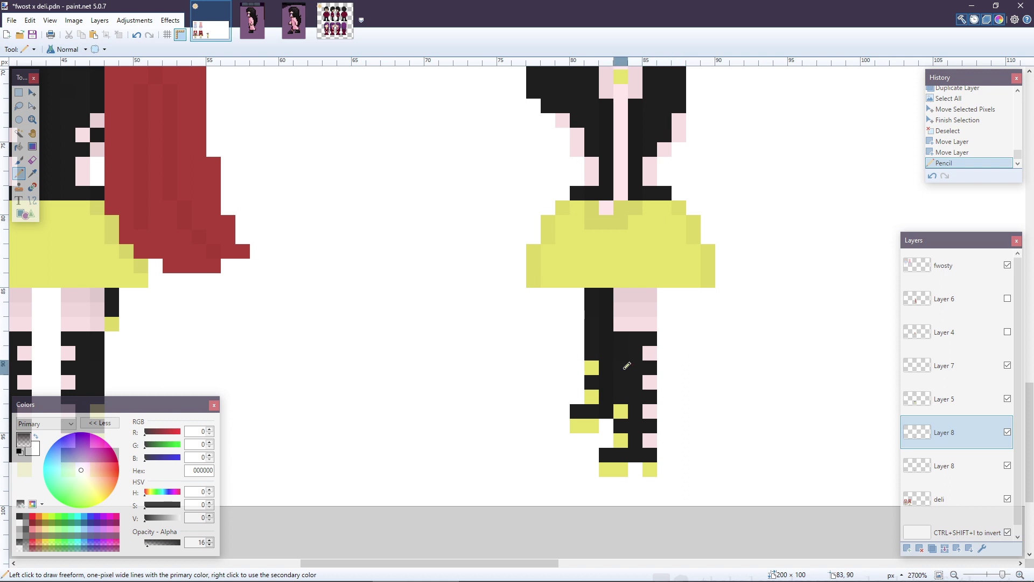
{"action": "scroll", "coordinate": [618, 363], "scroll_direction": "up", "scroll_amount": 3, "text": "ctrl"}
{"action": "key", "text": "ctrl+z"}
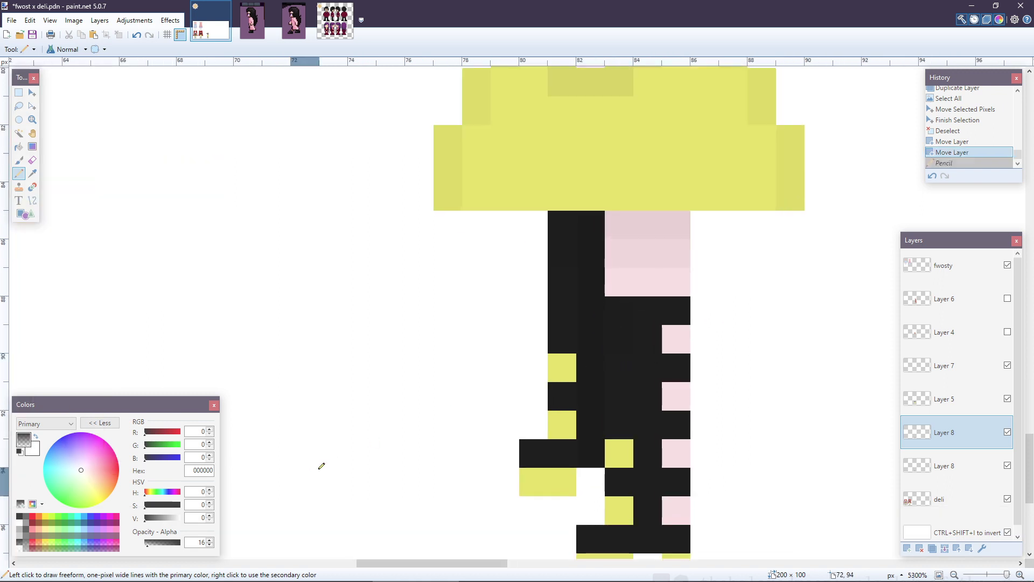
{"action": "double_click", "coordinate": [197, 542]}
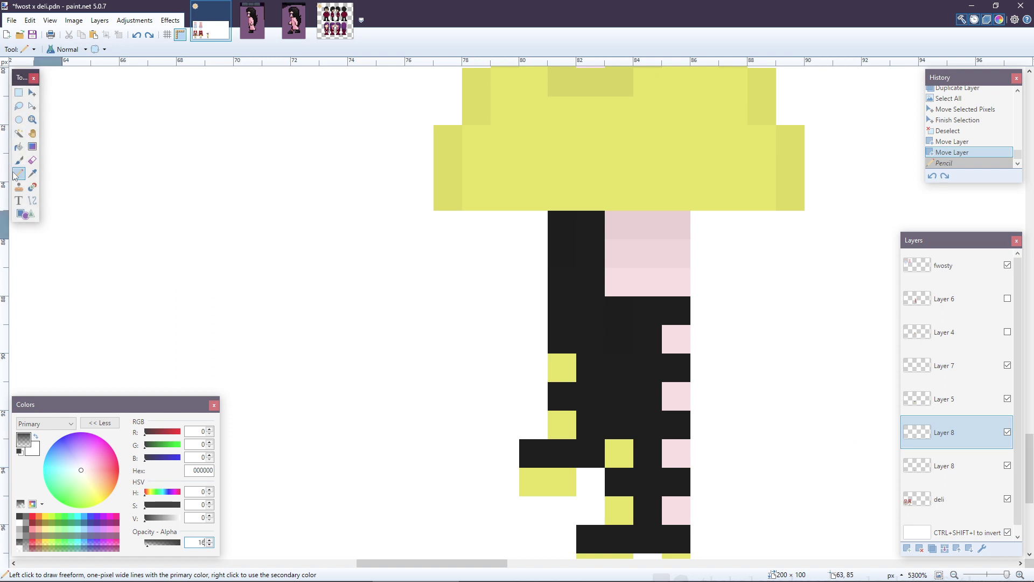
- Shift the entire content of the rear leg's layer 2 pixels down with Move Selected Pixels
{"action": "left_click", "coordinate": [33, 96]}
{"action": "key", "text": "ctrl+a"}
{"action": "key", "text": "Right"}
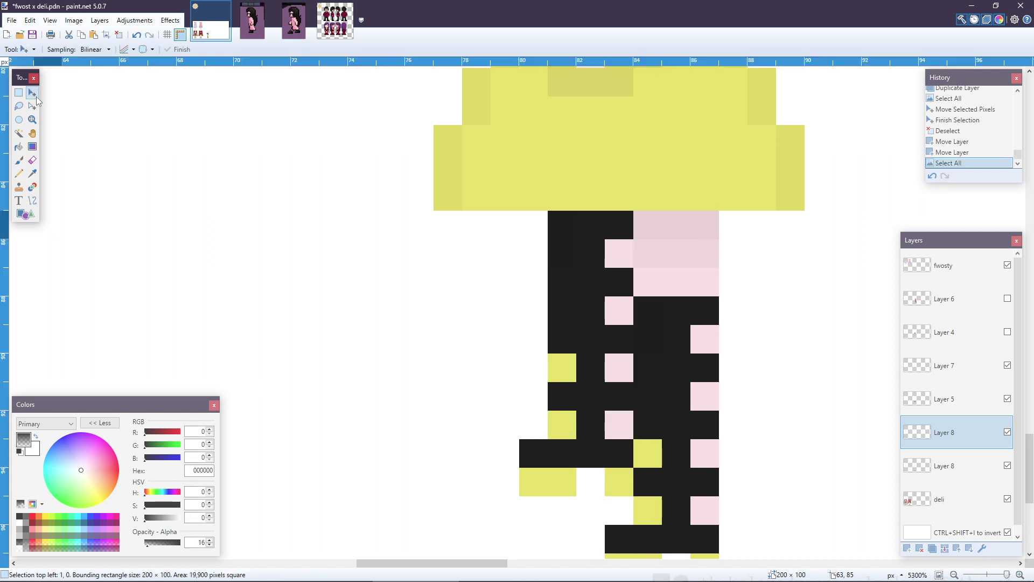
{"action": "key", "text": "Left"}
{"action": "left_click", "coordinate": [958, 466]}
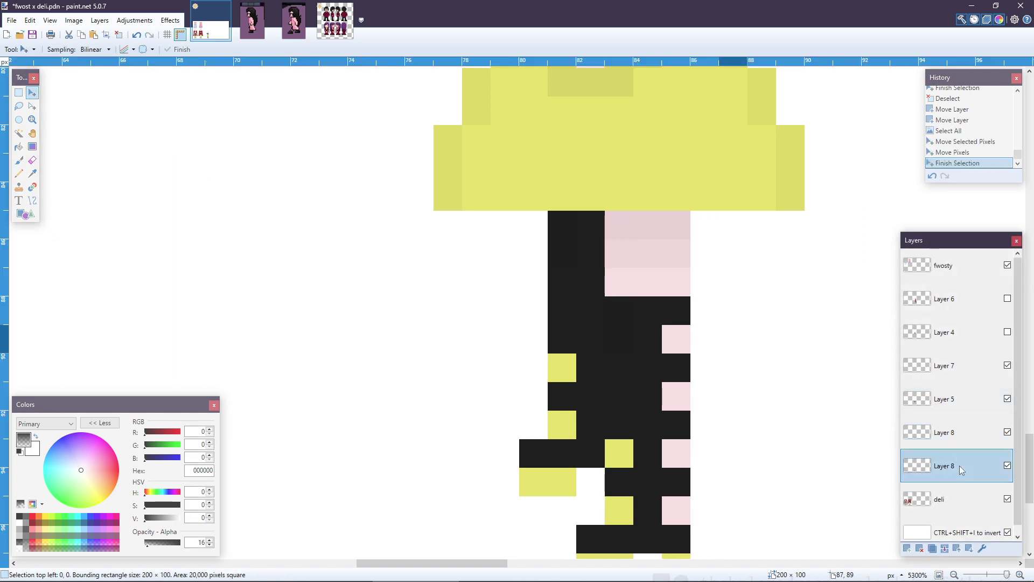
{"action": "key", "text": "Right"}
{"action": "key", "text": "Down"}
{"action": "scroll", "coordinate": [959, 463], "scroll_direction": "down", "scroll_amount": 1}
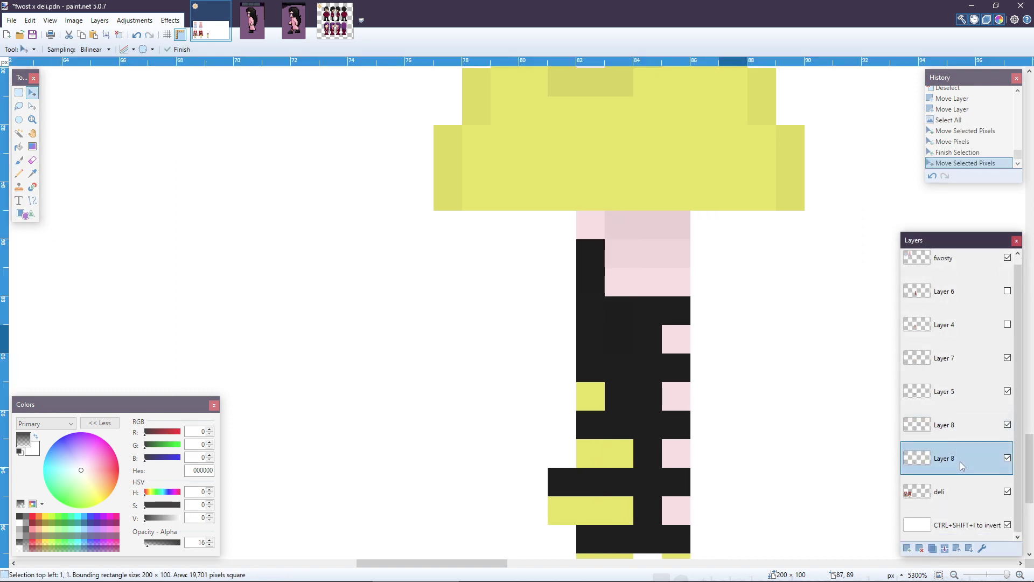
{"action": "scroll", "coordinate": [694, 489], "scroll_direction": "down", "scroll_amount": 3}
{"action": "scroll", "coordinate": [694, 489], "scroll_direction": "up", "scroll_amount": 3}
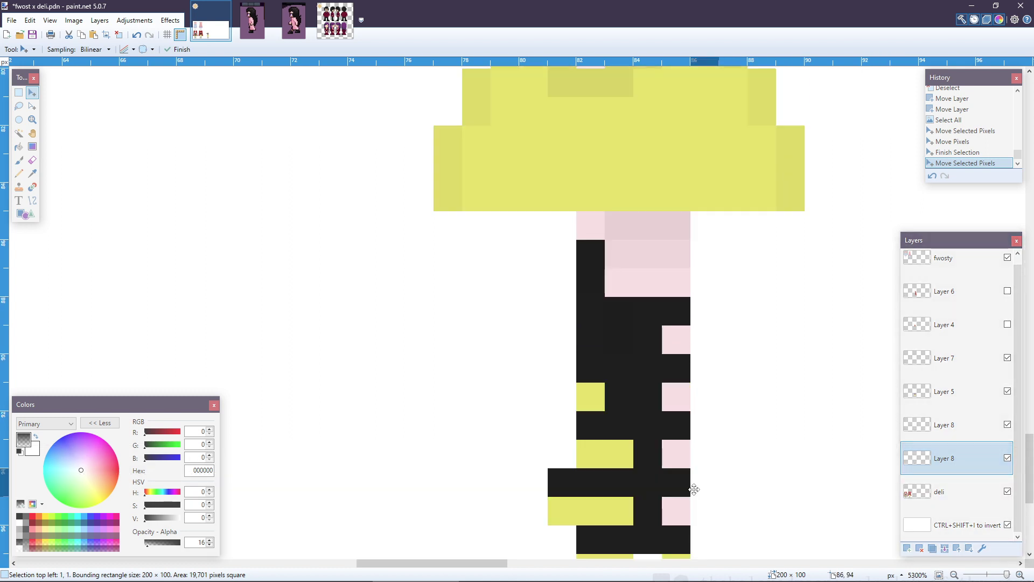
{"action": "scroll", "coordinate": [620, 386], "scroll_direction": "down", "scroll_amount": 2}
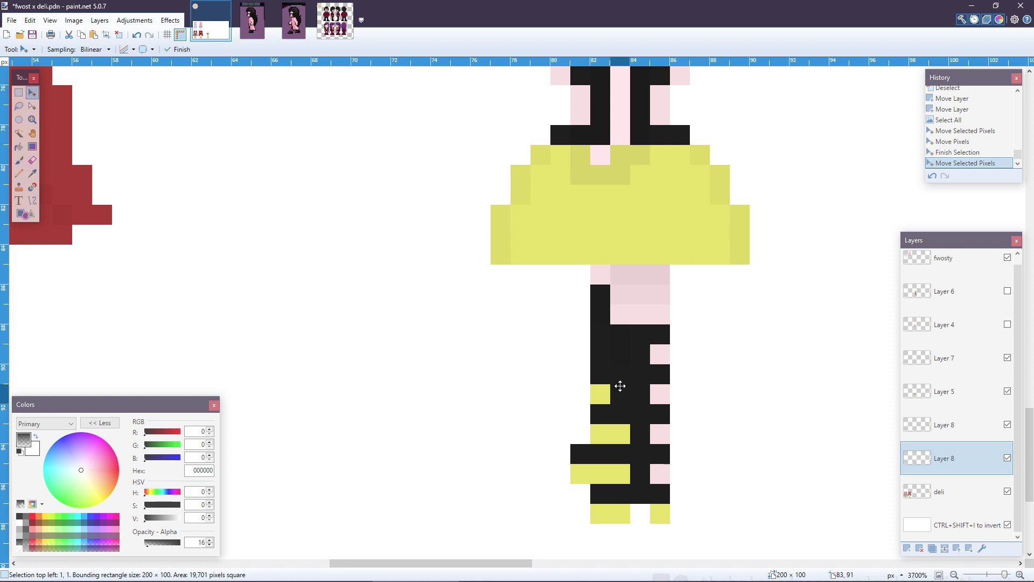
{"action": "key", "text": "ctrl+z"}
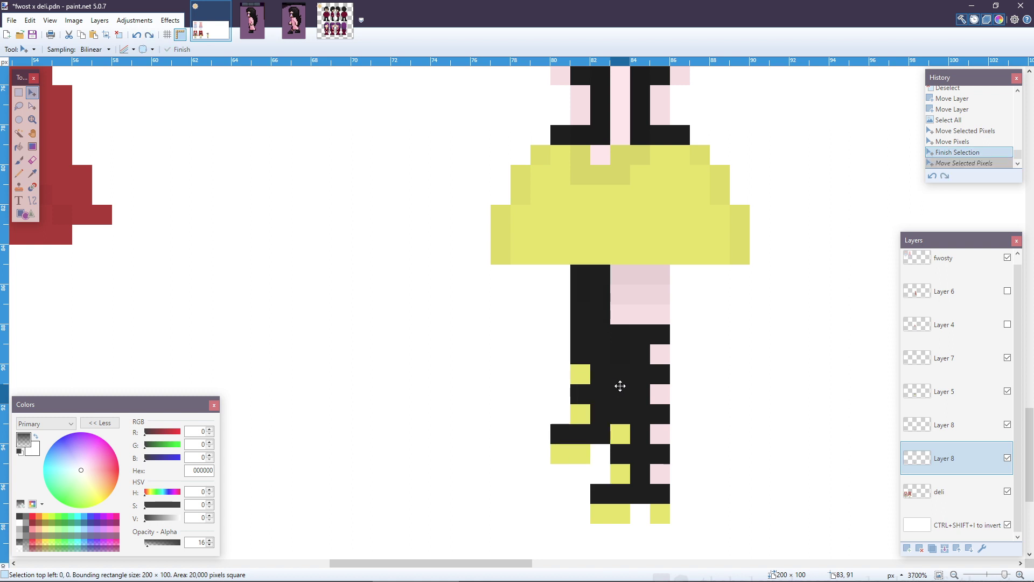
{"action": "key", "text": "ctrl+y"}
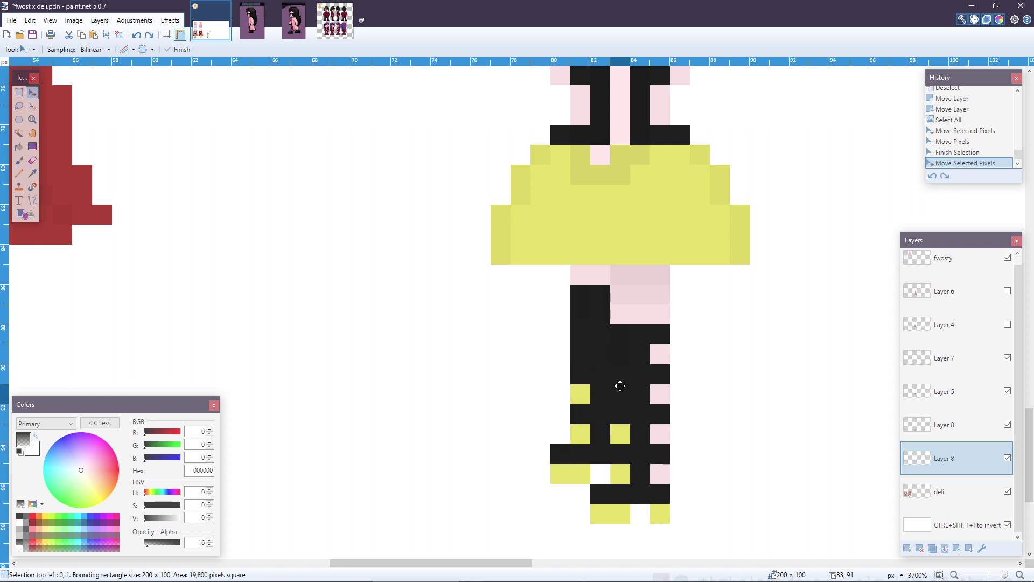
{"action": "key", "text": "Down"}
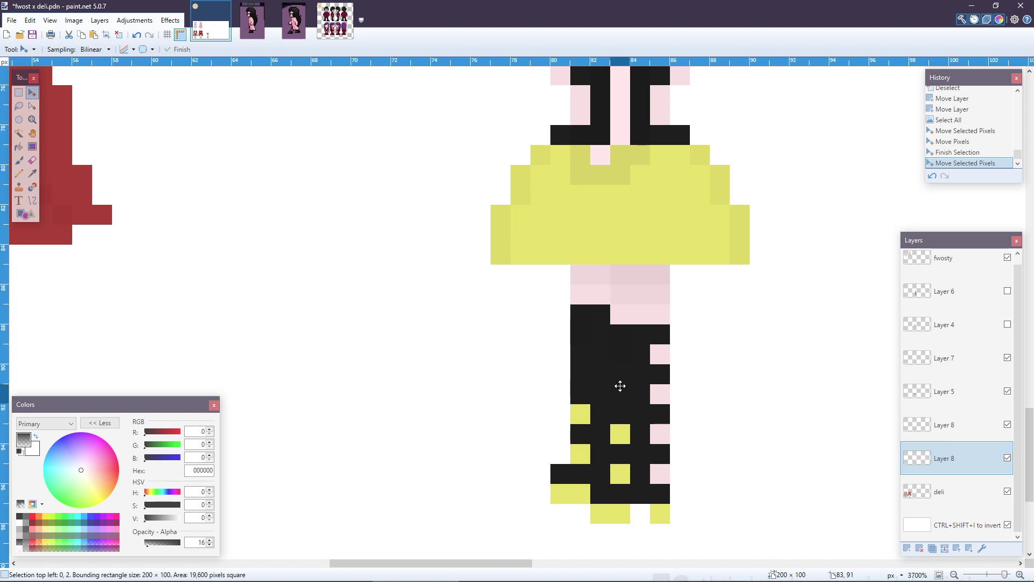
- Hide the rear leg's layer to isolate the front leg
{"action": "scroll", "coordinate": [620, 385], "scroll_direction": "down", "scroll_amount": 3}
{"action": "scroll", "coordinate": [667, 358], "scroll_direction": "up", "scroll_amount": 3}
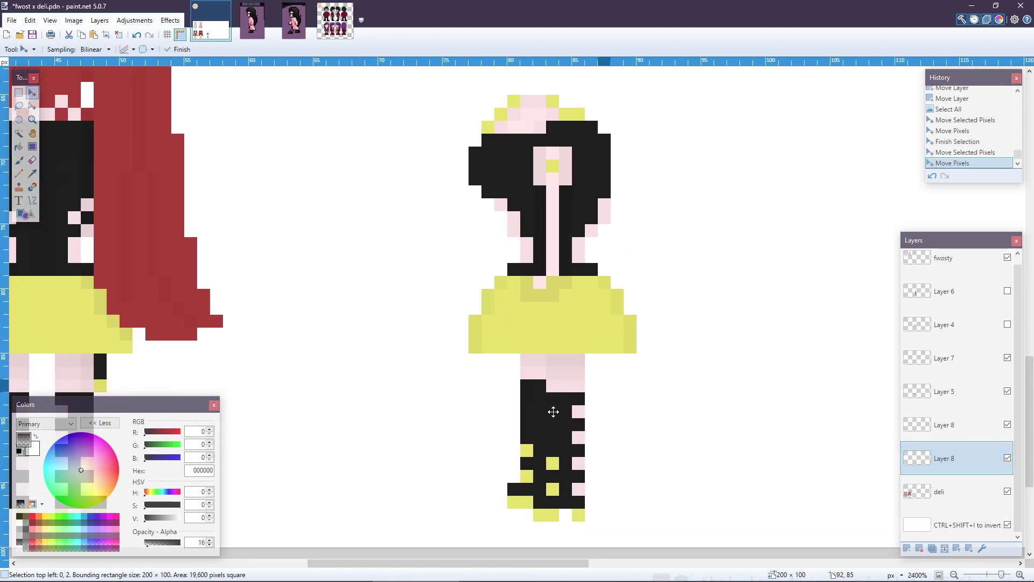
{"action": "scroll", "coordinate": [553, 412], "scroll_direction": "down", "scroll_amount": 3}
{"action": "scroll", "coordinate": [532, 429], "scroll_direction": "up", "scroll_amount": 4}
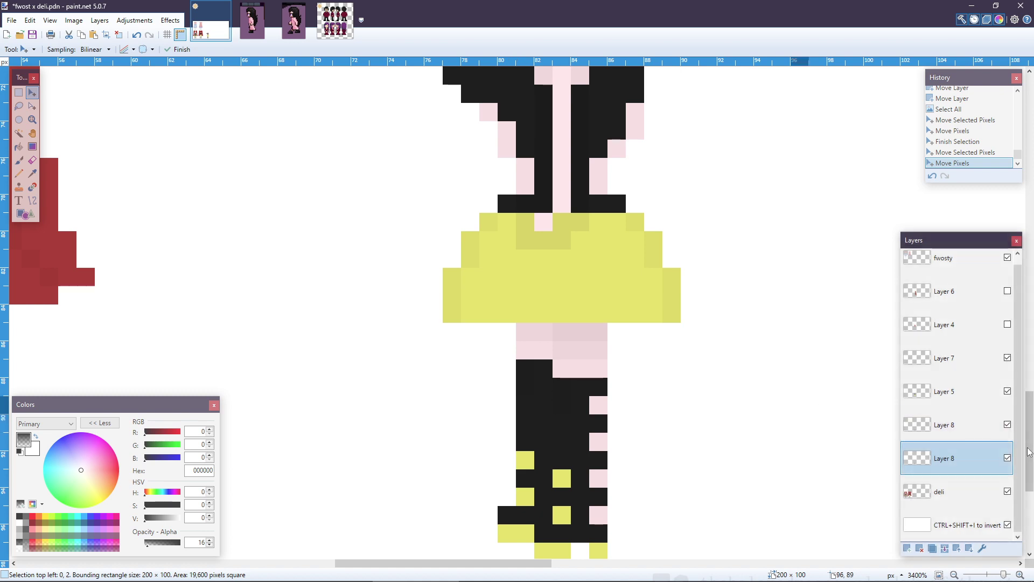
{"action": "left_click", "coordinate": [1007, 459]}
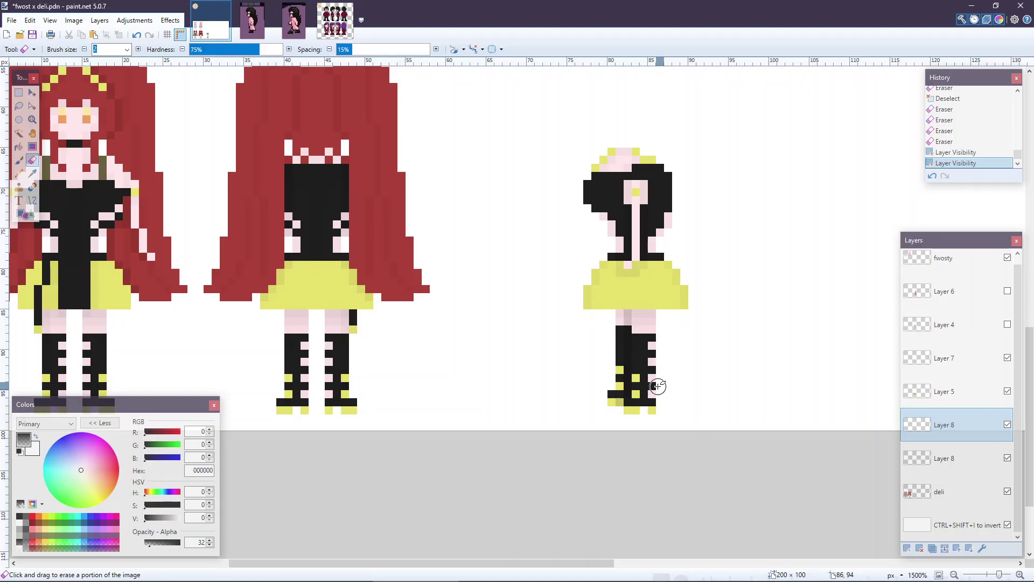
- Show Layer 4 and Layer 6 to bring back the side-view figure's head and ponytail
{"action": "scroll", "coordinate": [657, 385], "scroll_direction": "up", "scroll_amount": 3}
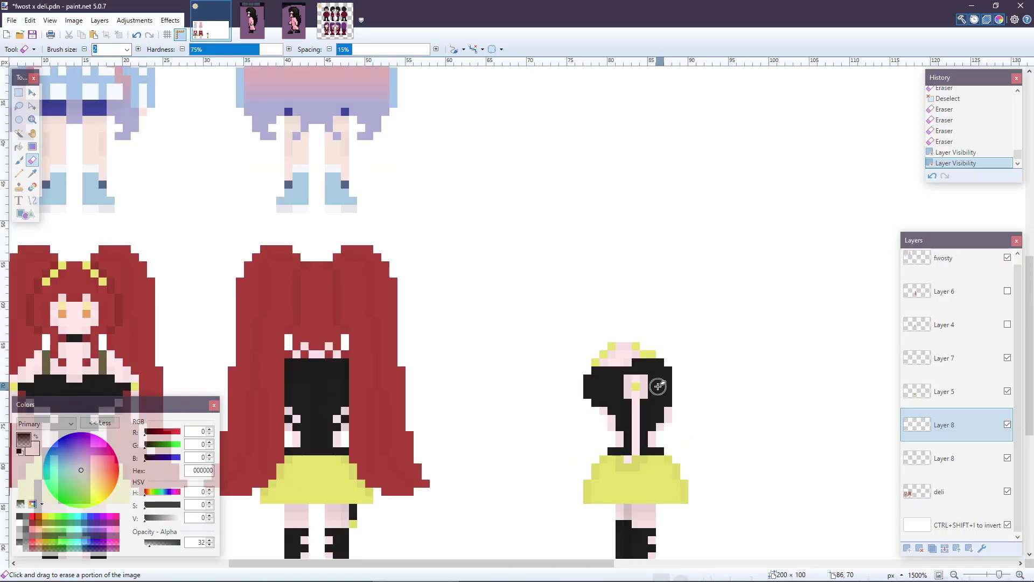
{"action": "left_click", "coordinate": [1007, 323]}
{"action": "left_click", "coordinate": [1007, 290]}
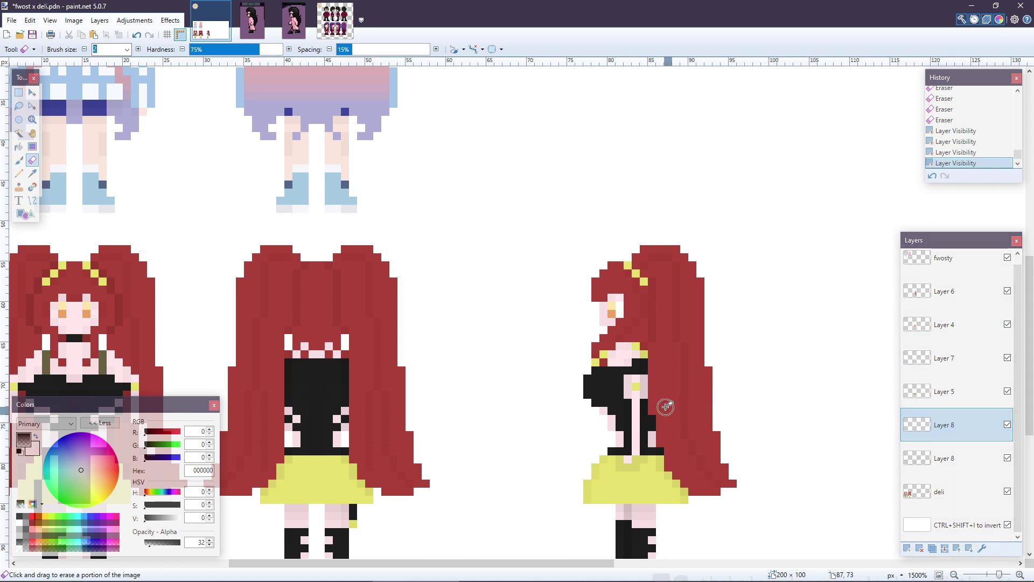
- Compare the side-view figure with and without the ponytail by switching Layer 6's visibility repeatedly, leaving the layer hidden
{"action": "left_click", "coordinate": [1007, 291]}
{"action": "left_click", "coordinate": [1007, 291]}
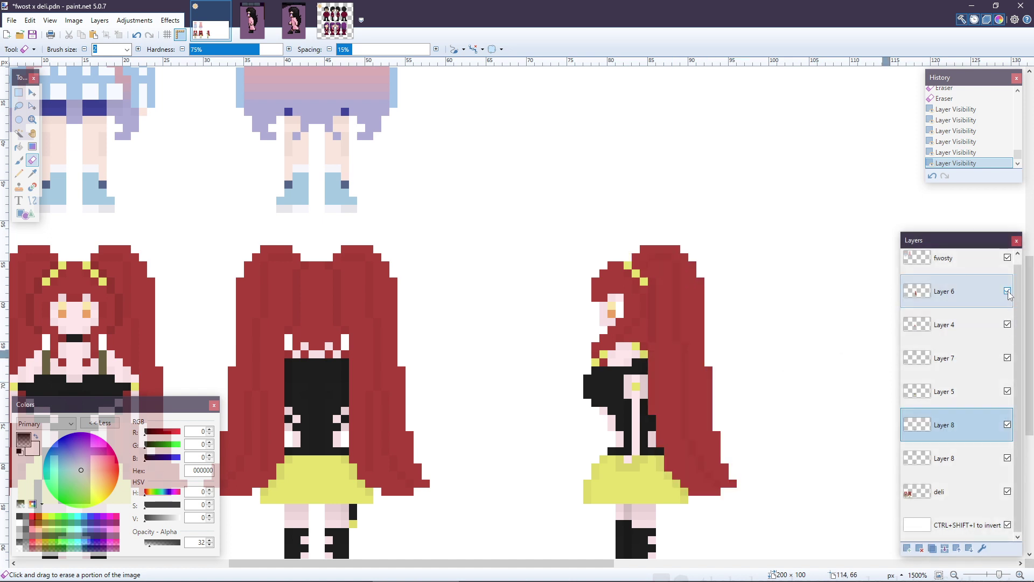
{"action": "left_click", "coordinate": [1007, 291]}
{"action": "left_click", "coordinate": [1007, 291]}
{"action": "left_click", "coordinate": [1007, 291]}
{"action": "left_click", "coordinate": [1007, 292]}
{"action": "left_click", "coordinate": [1007, 291]}
{"action": "left_click", "coordinate": [1007, 292]}
{"action": "left_click", "coordinate": [1007, 291]}
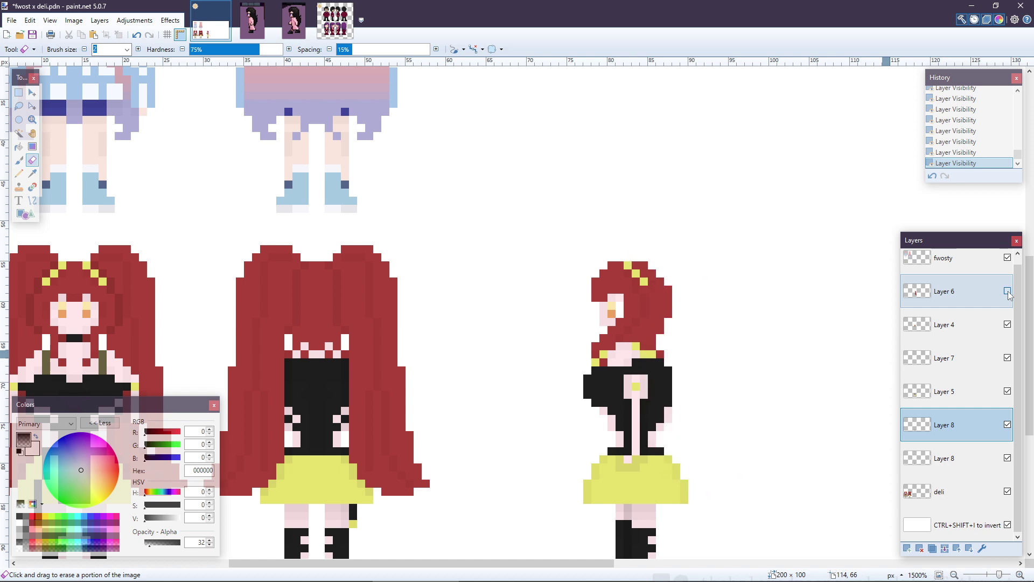
- Show the ponytail on Layer 6 again and compare the side-view figure with and without it
{"action": "left_click", "coordinate": [1007, 292]}
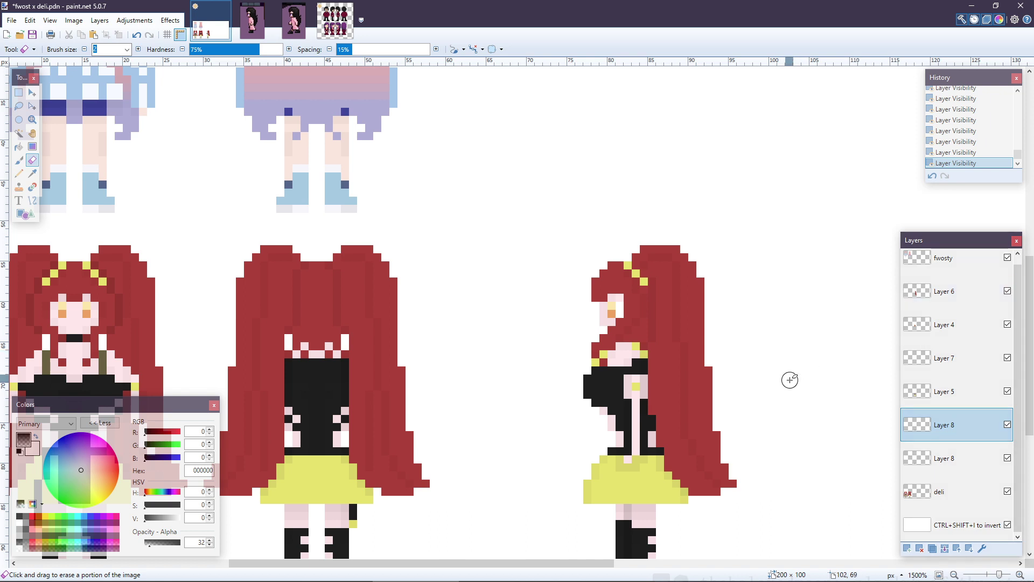
{"action": "scroll", "coordinate": [790, 345], "scroll_direction": "up", "scroll_amount": 3}
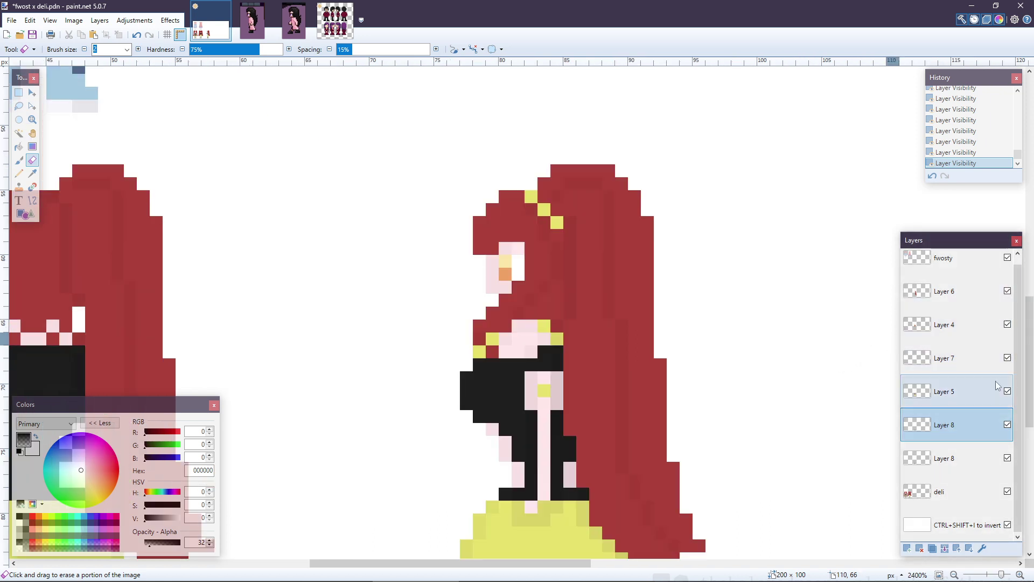
{"action": "left_click", "coordinate": [1007, 292]}
{"action": "left_click", "coordinate": [1007, 291]}
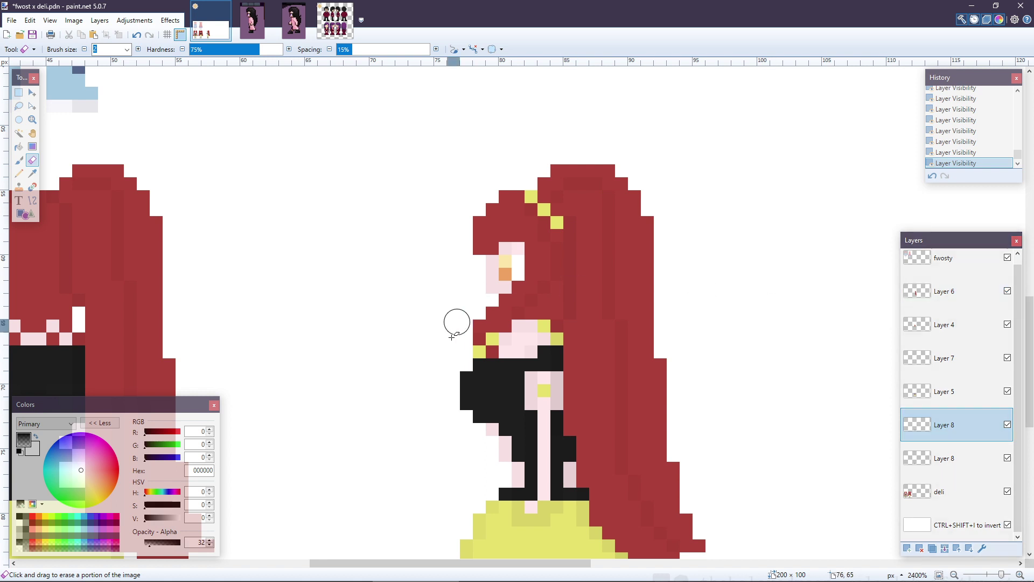
{"action": "scroll", "coordinate": [450, 346], "scroll_direction": "down", "scroll_amount": 5}
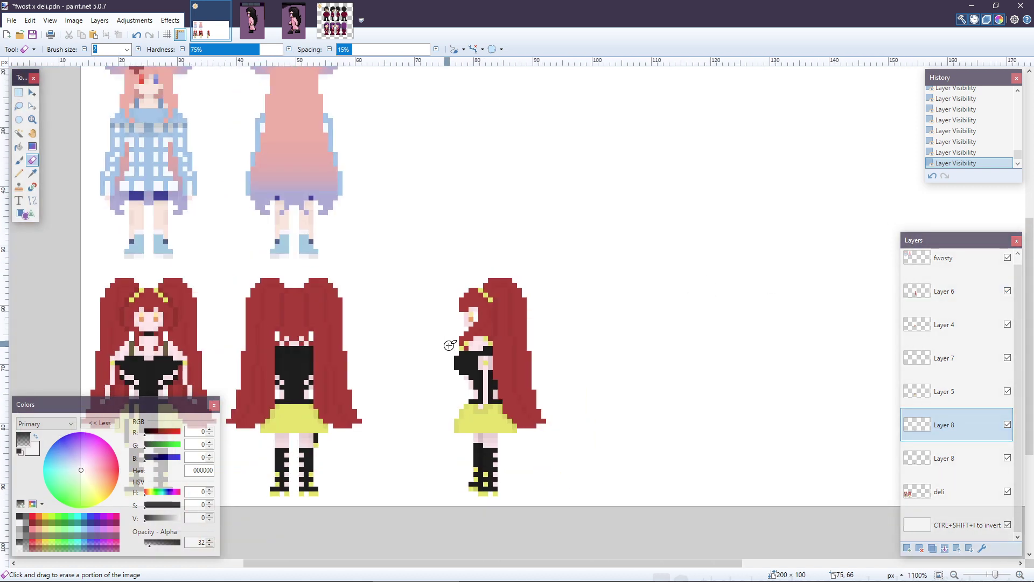
{"action": "scroll", "coordinate": [447, 343], "scroll_direction": "up", "scroll_amount": 3}
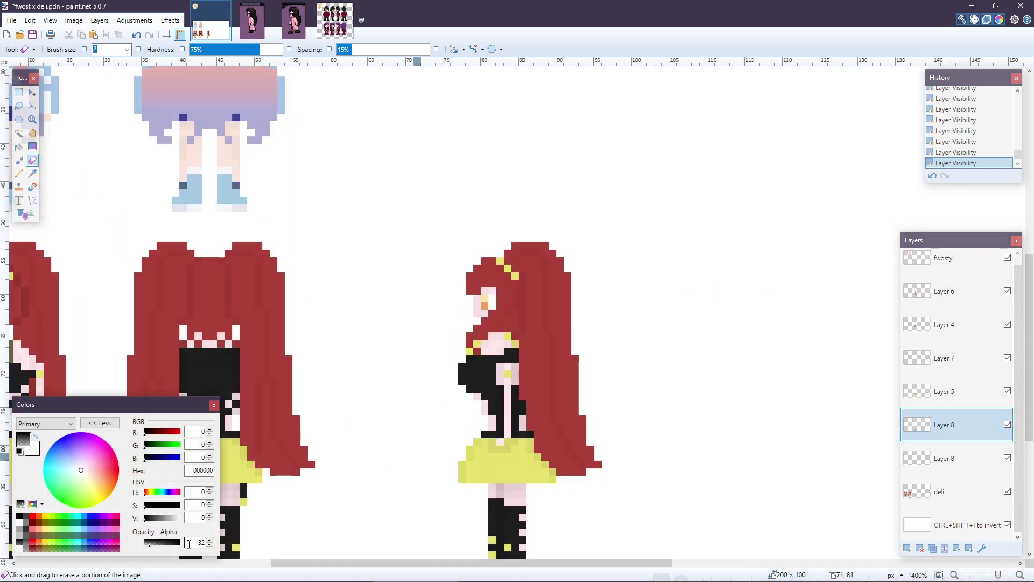
- Lower the black primary colour's opacity to 8 and switch to the Pencil tool
{"action": "left_click", "coordinate": [210, 545]}
{"action": "left_click", "coordinate": [19, 173]}
{"action": "scroll", "coordinate": [446, 345], "scroll_direction": "up", "scroll_amount": 2}
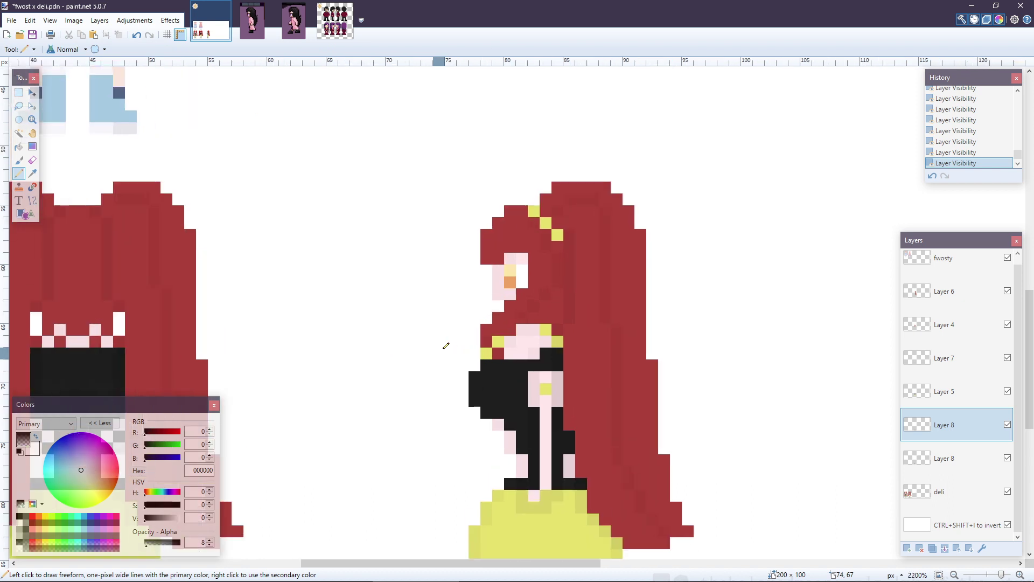
{"action": "scroll", "coordinate": [446, 346], "scroll_direction": "up", "scroll_amount": 2}
{"action": "left_click", "coordinate": [503, 341]}
{"action": "left_click", "coordinate": [517, 324]}
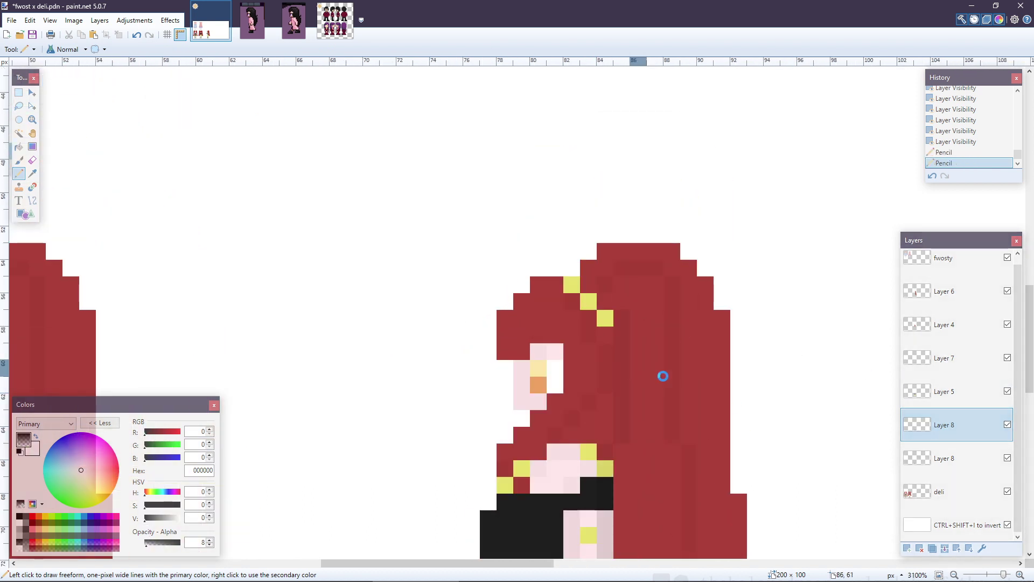
{"action": "key", "text": "ctrl+z"}
{"action": "key", "text": "ctrl+z"}
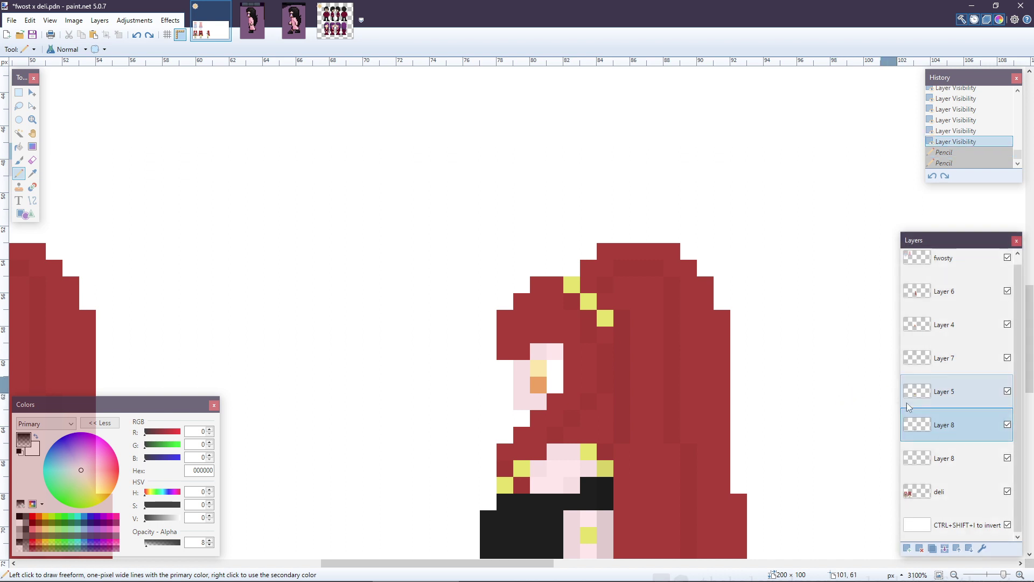
{"action": "left_click", "coordinate": [947, 394]}
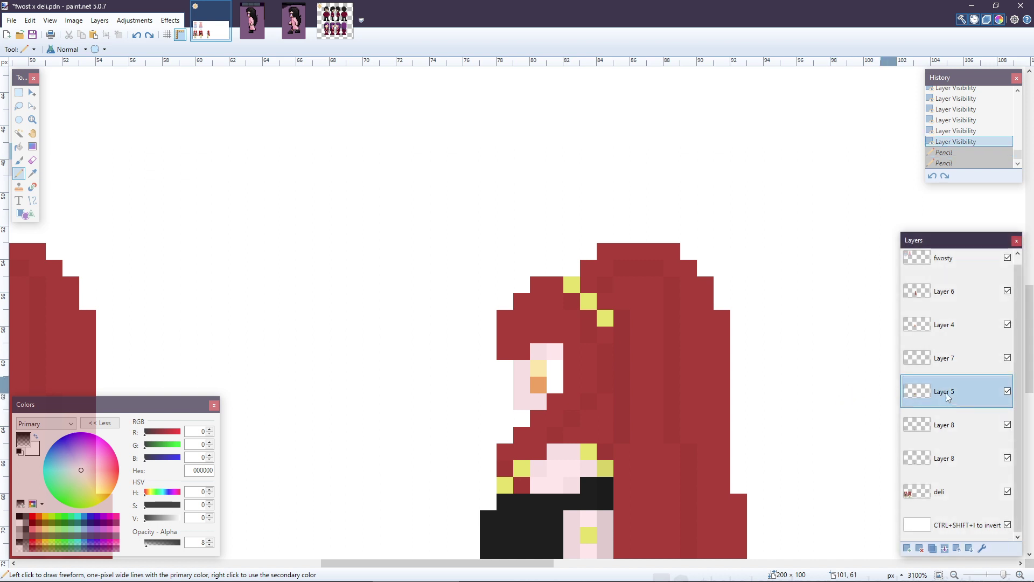
{"action": "left_click", "coordinate": [509, 349]}
{"action": "key", "text": "ctrl+z"}
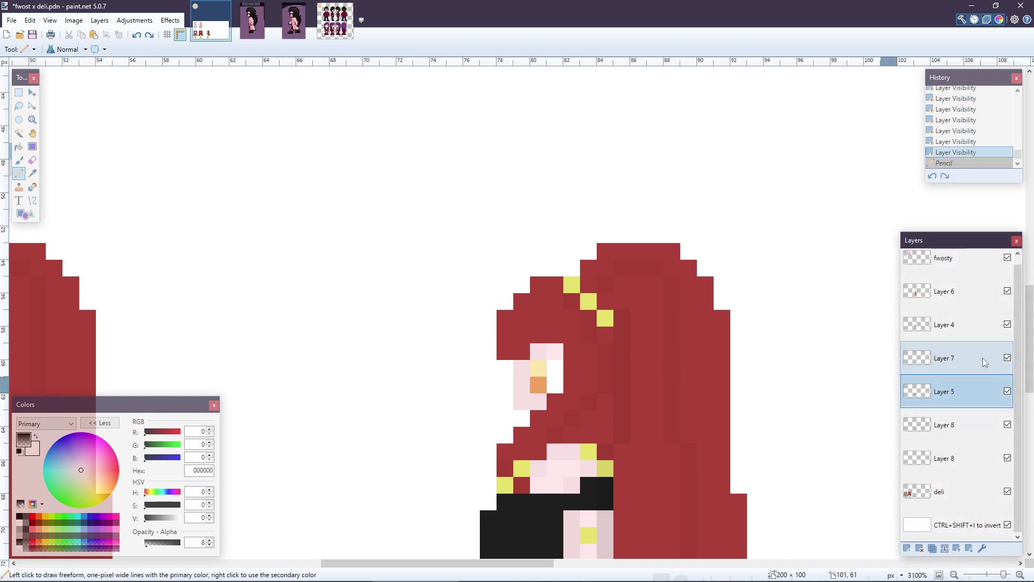
- On Layer 4, shade single pixels along the front edge of the side-view figure's hair with the Pencil
{"action": "left_click", "coordinate": [961, 331]}
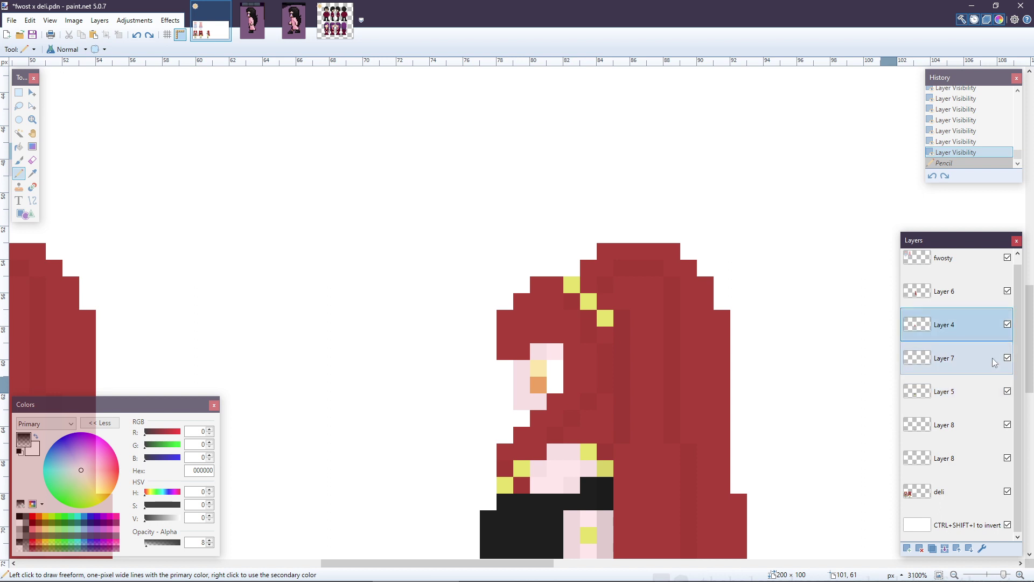
{"action": "left_click", "coordinate": [1007, 323]}
{"action": "key", "text": "ctrl+z"}
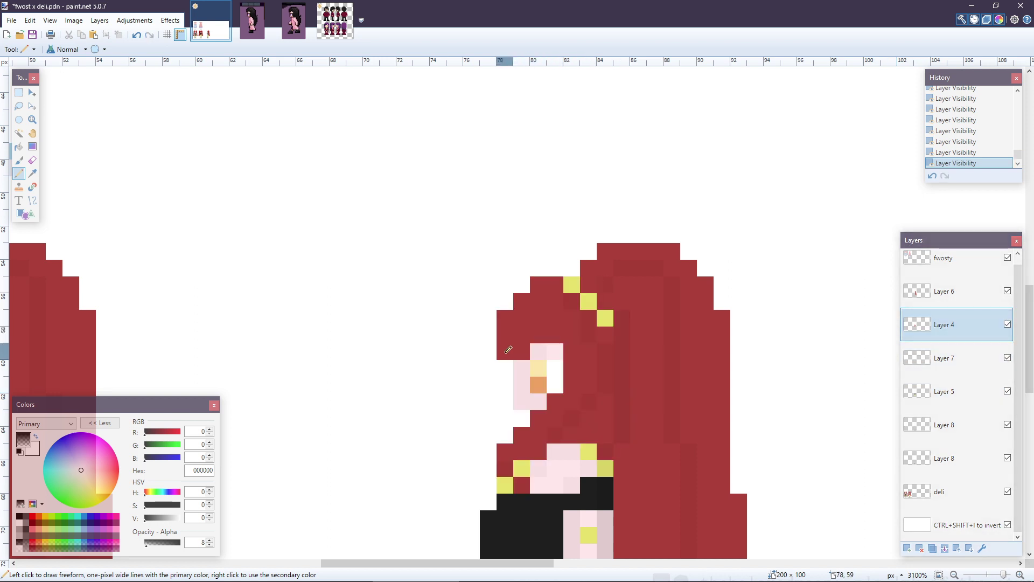
{"action": "left_click", "coordinate": [506, 336]}
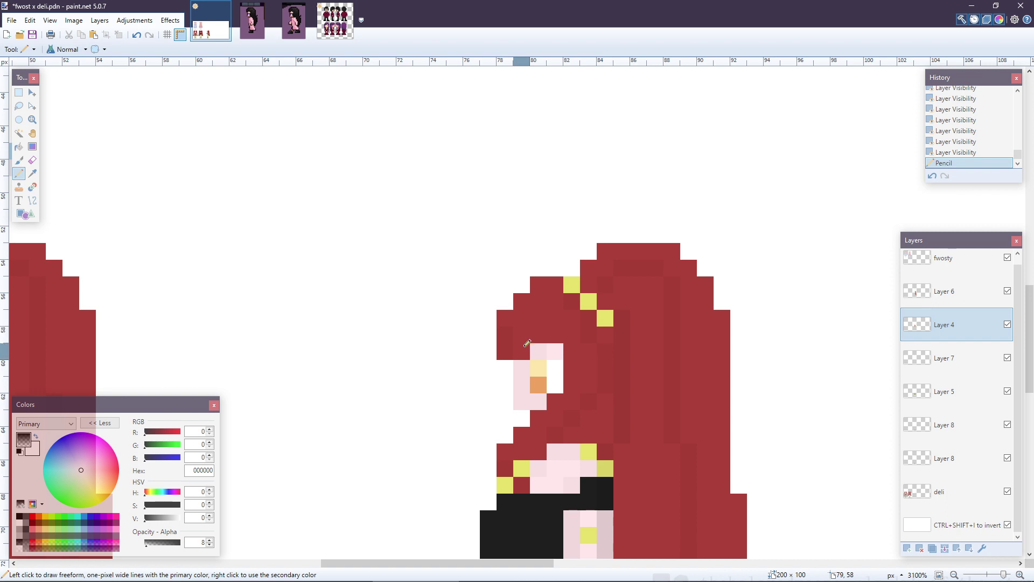
{"action": "left_click", "coordinate": [504, 317]}
{"action": "left_click", "coordinate": [521, 302]}
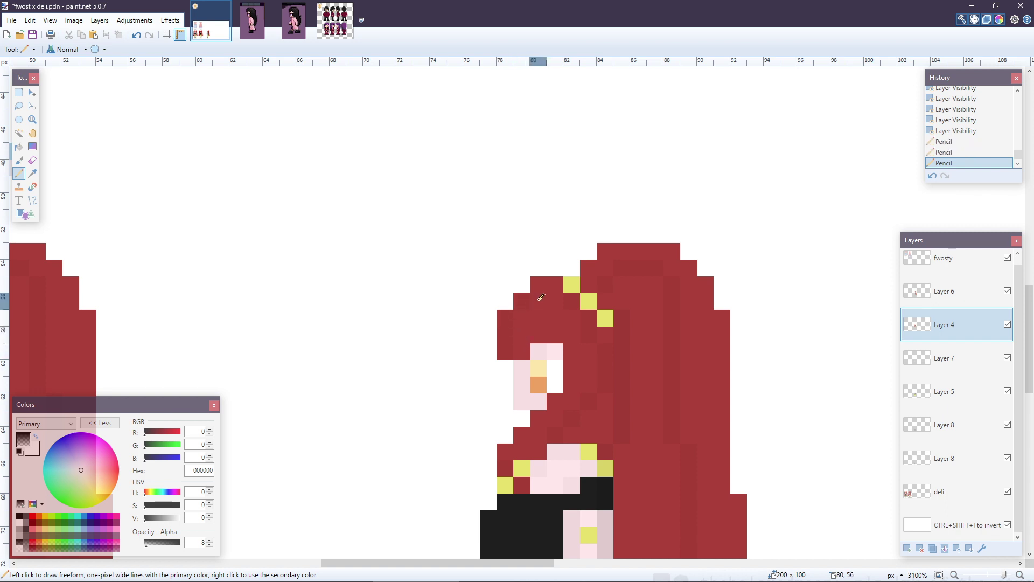
{"action": "left_click", "coordinate": [538, 284]}
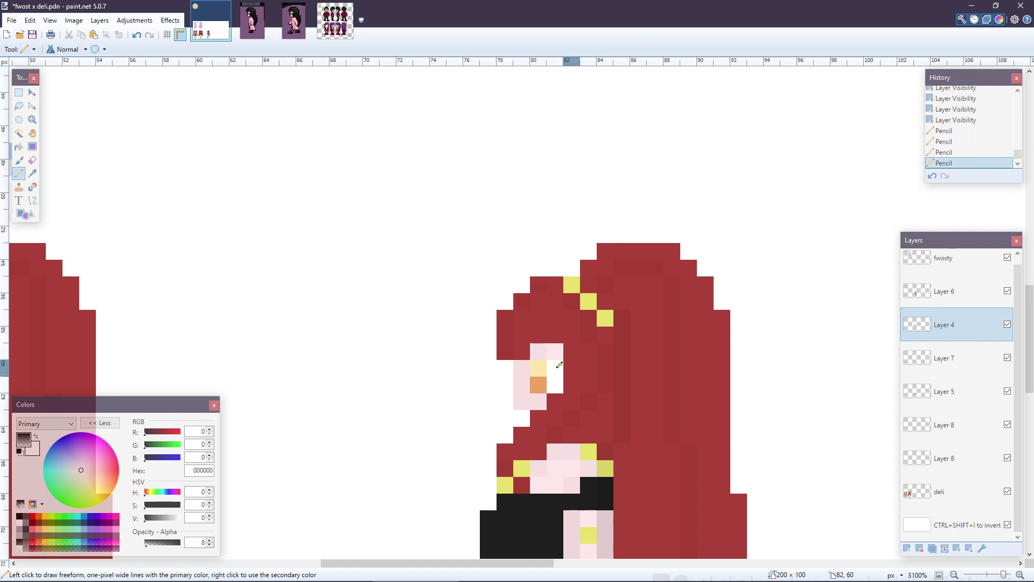
- Sample the hair red AC4139 as secondary colour and repaint the lowest front pixel of the fringe with it
{"action": "key", "text": "k"}
{"action": "right_click", "coordinate": [525, 334]}
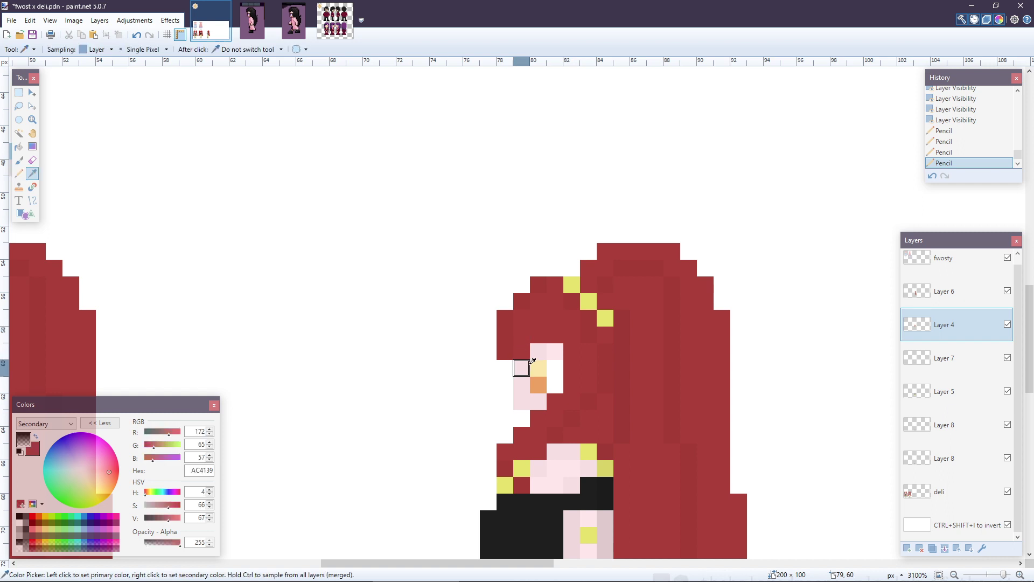
{"action": "key", "text": "p"}
{"action": "right_click", "coordinate": [504, 351]}
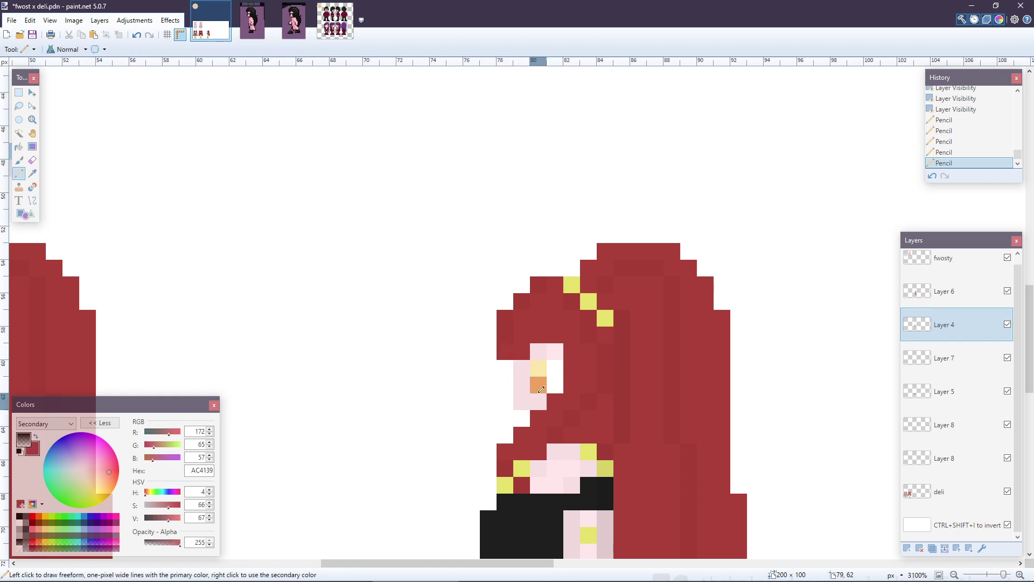
- Sample the light skin FFE8EB and darker skin F7E0E3, and retouch the side-view face pixels around the eye with them
{"action": "key", "text": "k"}
{"action": "left_click", "coordinate": [552, 352]}
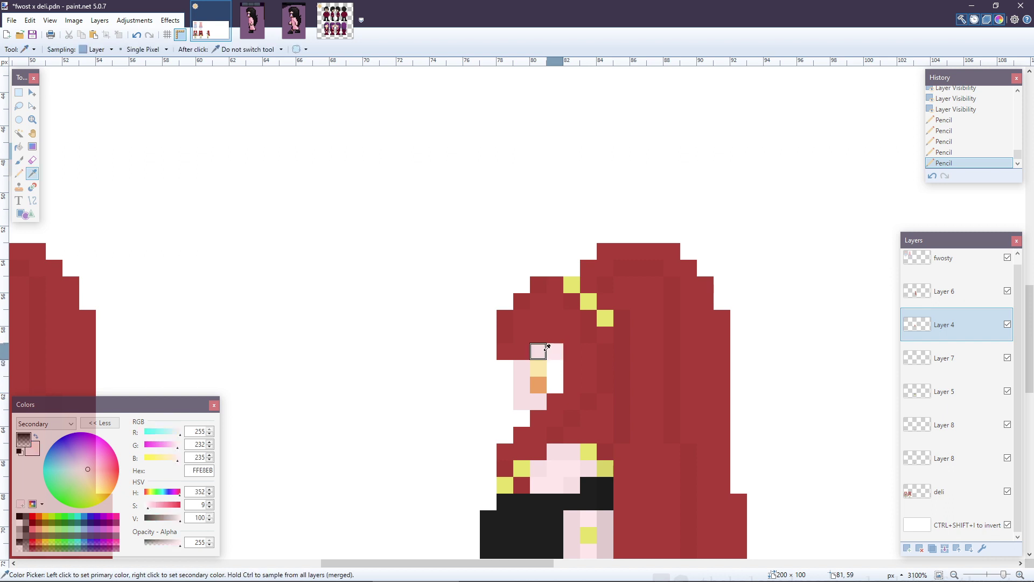
{"action": "key", "text": "p"}
{"action": "left_click", "coordinate": [552, 352]}
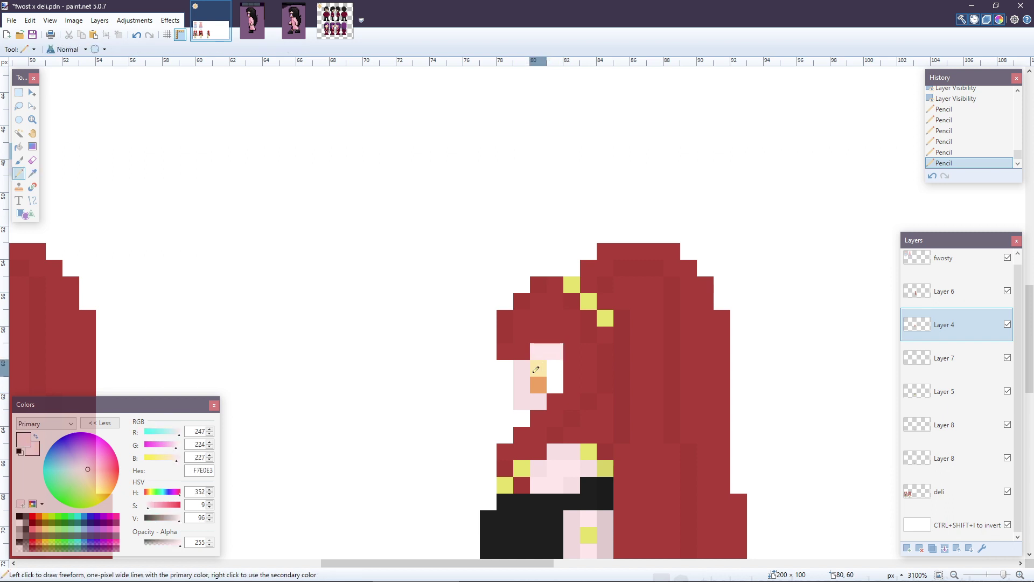
{"action": "left_click", "coordinate": [536, 369]}
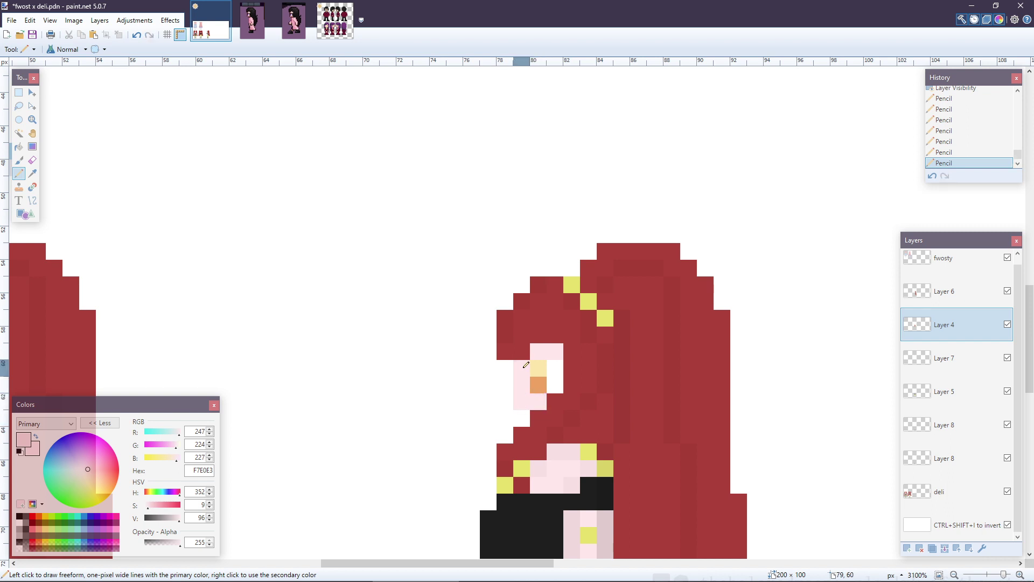
{"action": "left_click", "coordinate": [526, 364]}
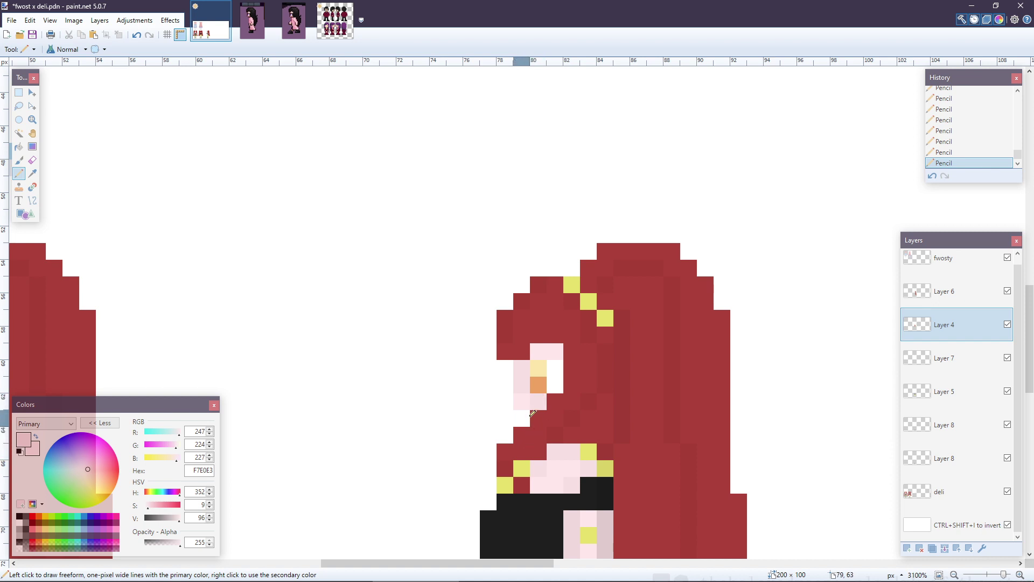
{"action": "left_click", "coordinate": [544, 405]}
{"action": "scroll", "coordinate": [555, 410], "scroll_direction": "down", "scroll_amount": 8}
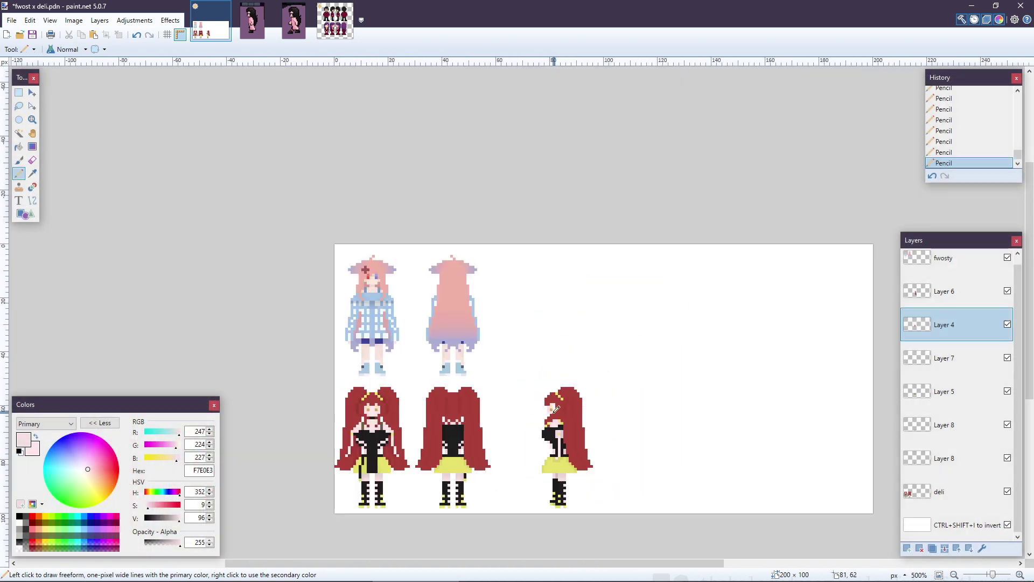
{"action": "scroll", "coordinate": [519, 461], "scroll_direction": "up", "scroll_amount": 4}
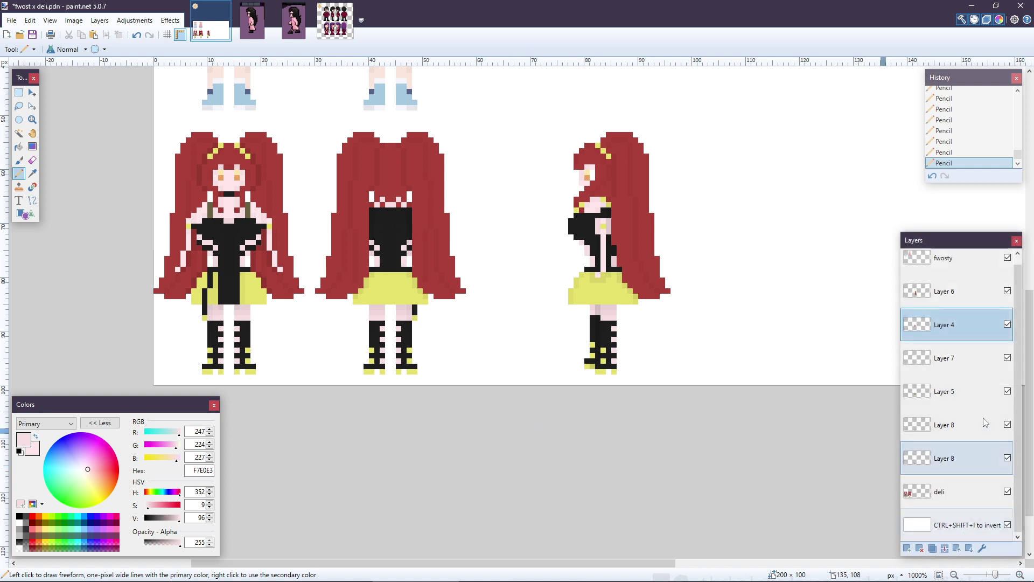
- Merge the side-view figure's layers from Layer 6 down into the lower Layer 8, keeping it separate from the deli layer
{"action": "left_click", "coordinate": [977, 287]}
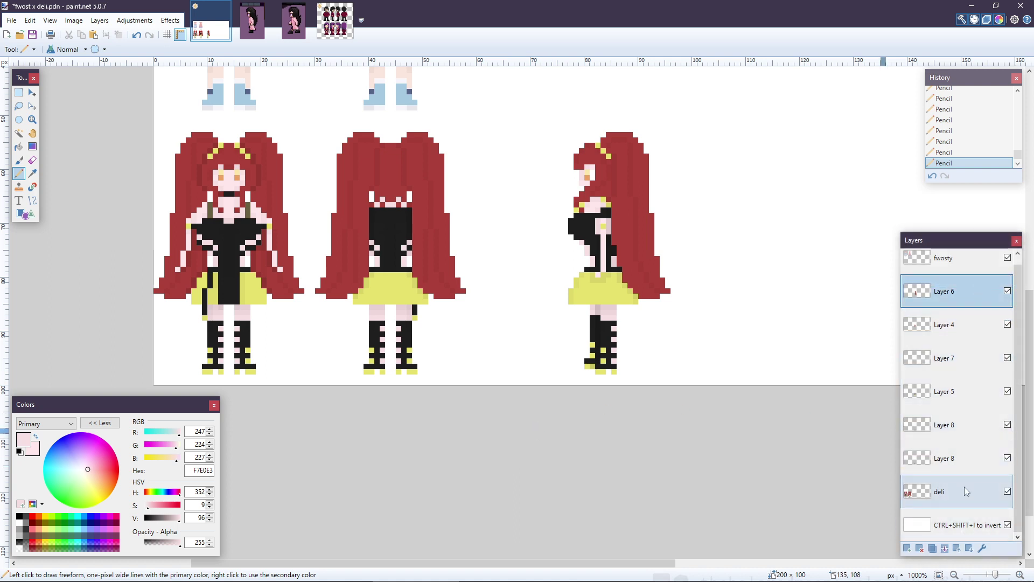
{"action": "key", "text": "ctrl+m"}
{"action": "key", "text": "ctrl+m"}
{"action": "key", "text": "ctrl+m"}
{"action": "key", "text": "ctrl+m"}
{"action": "key", "text": "ctrl+m"}
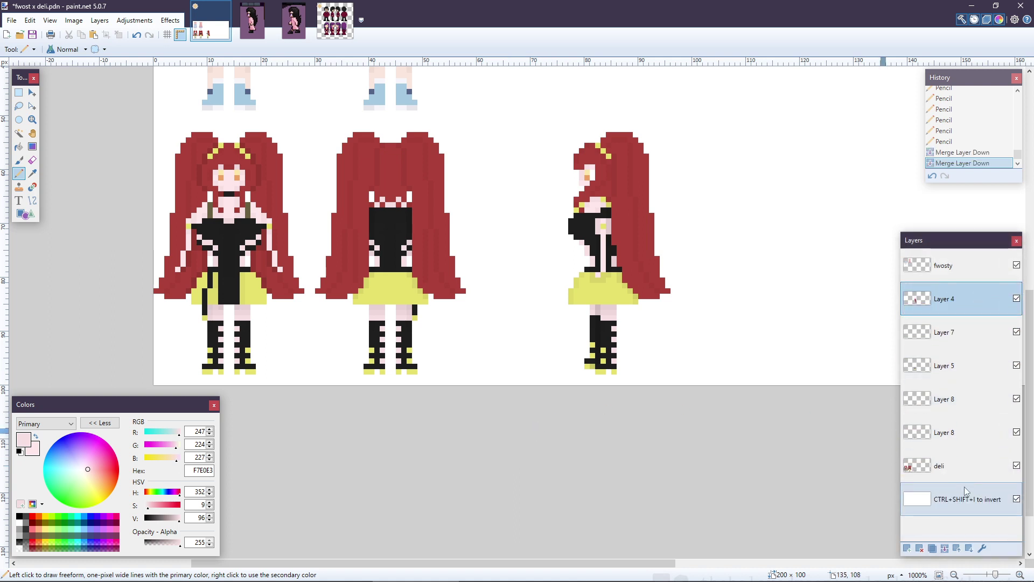
{"action": "key", "text": "ctrl+m"}
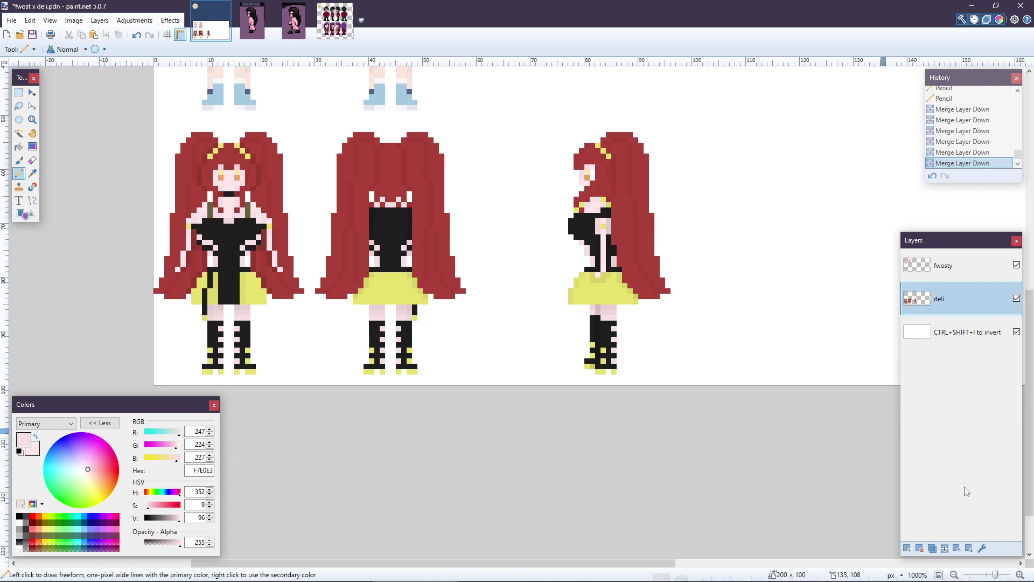
{"action": "key", "text": "ctrl+z"}
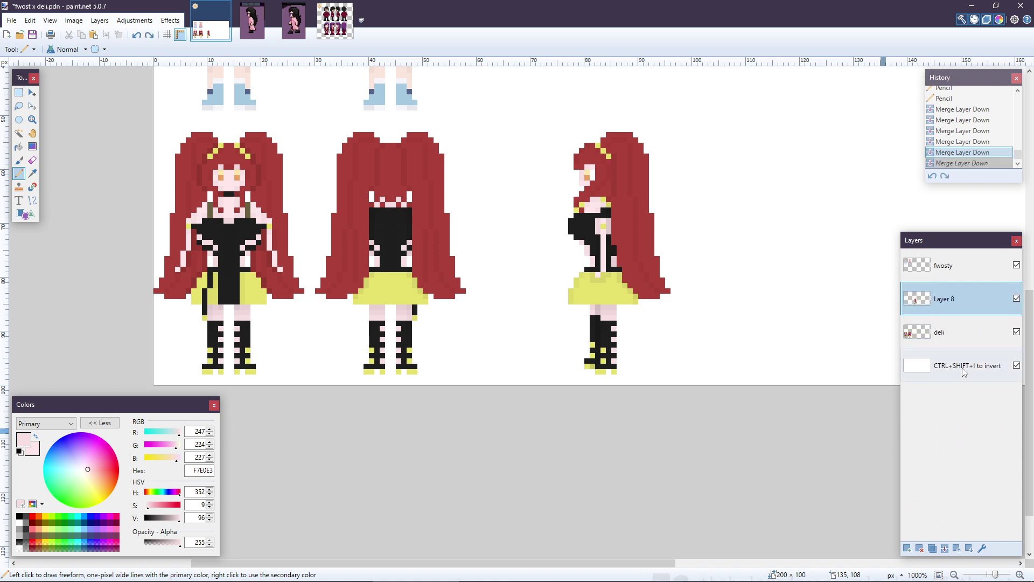
- Shift the entire content of the merged side-view layer 7 pixels left with Move Selected Pixels, and deselect
{"action": "key", "text": "m"}
{"action": "key", "text": "ctrl+a"}
{"action": "key", "text": "Left"}
{"action": "key", "text": "Left"}
{"action": "key", "text": "Left"}
{"action": "key", "text": "Left"}
{"action": "key", "text": "Left"}
{"action": "key", "text": "Left"}
{"action": "key", "text": "Left"}
{"action": "key", "text": "Left"}
{"action": "key", "text": "Left"}
{"action": "key", "text": "Left"}
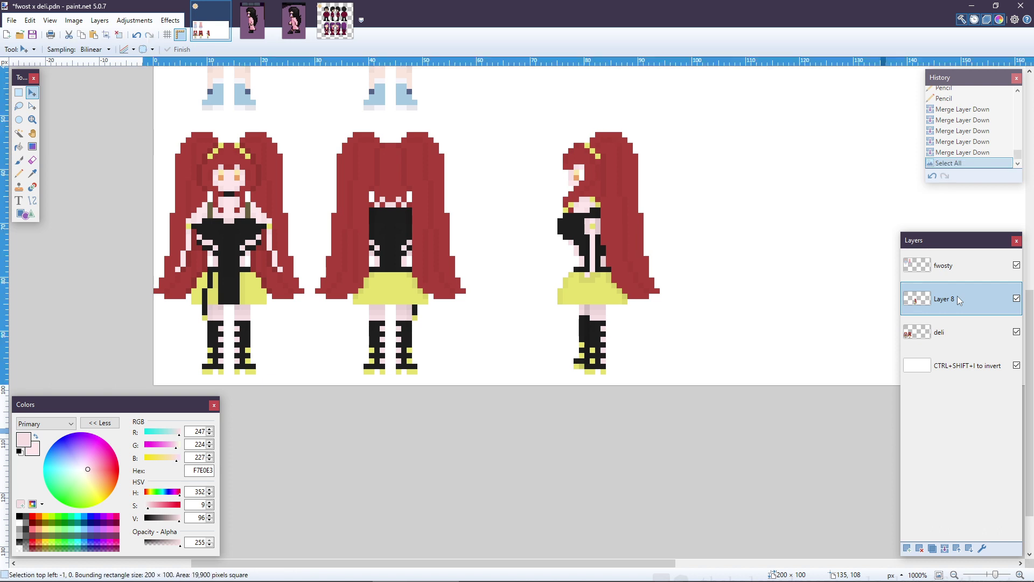
{"action": "key", "text": "Left"}
{"action": "key", "text": "Left"}
{"action": "key", "text": "Left"}
{"action": "key", "text": "Left"}
{"action": "key", "text": "Left"}
{"action": "key", "text": "Left"}
{"action": "key", "text": "Left"}
{"action": "key", "text": "Left"}
{"action": "key", "text": "Left"}
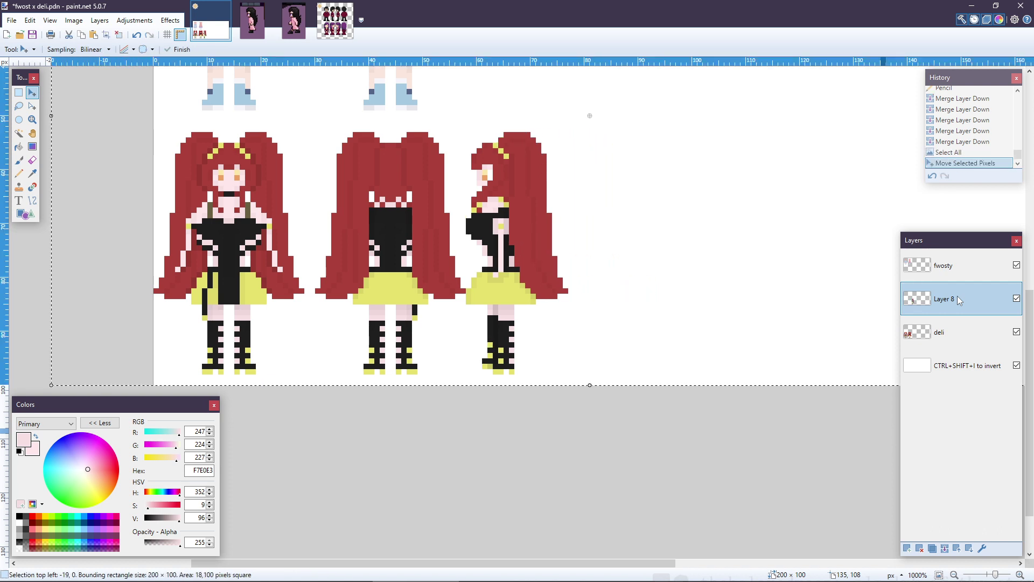
{"action": "key", "text": "Right"}
{"action": "key", "text": "Right"}
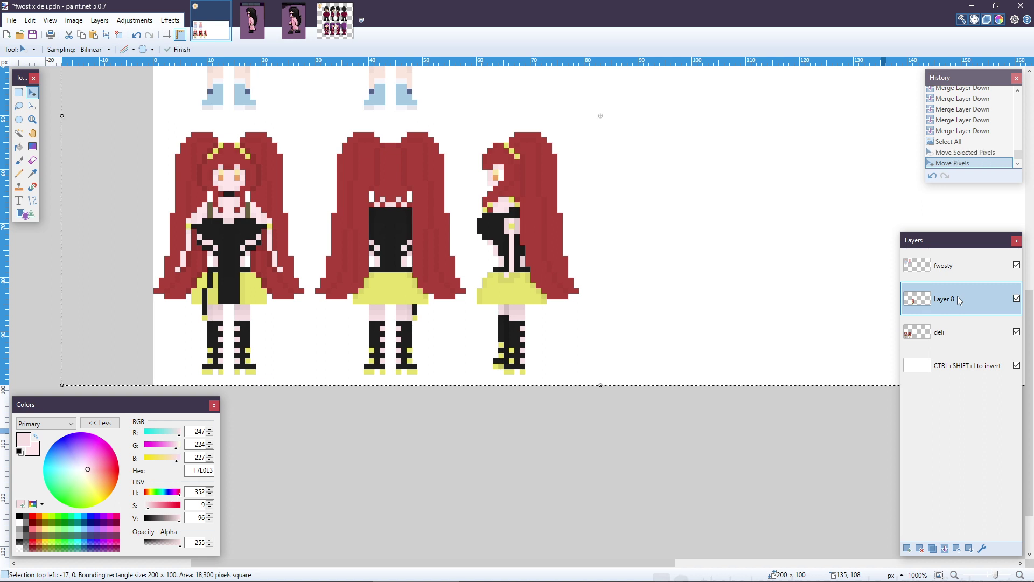
{"action": "key", "text": "Right"}
{"action": "key", "text": "Right"}
{"action": "key", "text": "Right"}
{"action": "key", "text": "Right"}
{"action": "key", "text": "Right"}
{"action": "key", "text": "Right"}
{"action": "key", "text": "Right"}
{"action": "key", "text": "Right"}
{"action": "key", "text": "Right"}
{"action": "key", "text": "Right"}
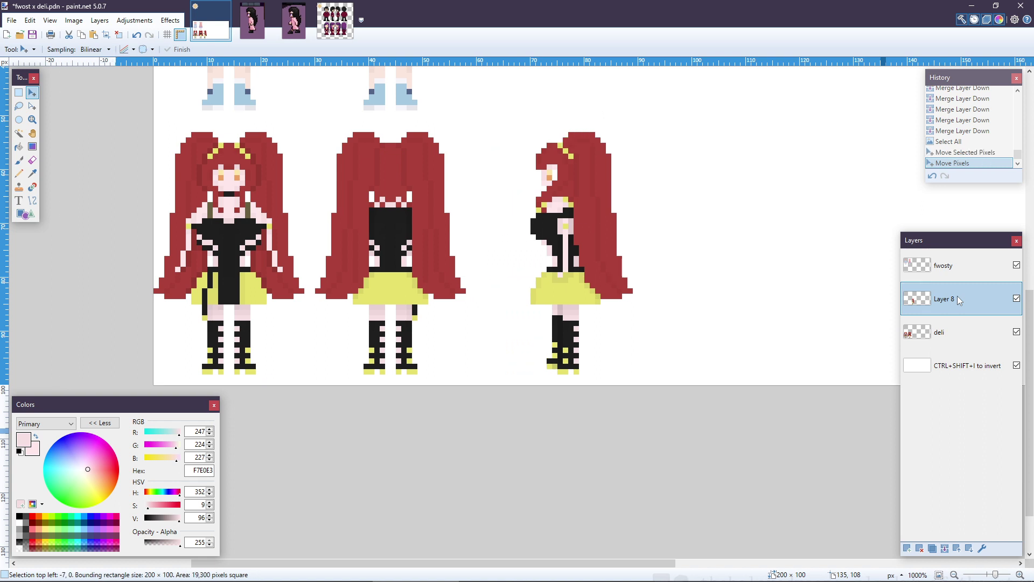
{"action": "key", "text": "ctrl+d"}
- On the deli layer, select the back-view figure with a 29 × 45 rectangle, move it 5 pixels right and deselect
{"action": "left_click", "coordinate": [974, 330]}
{"action": "key", "text": "s"}
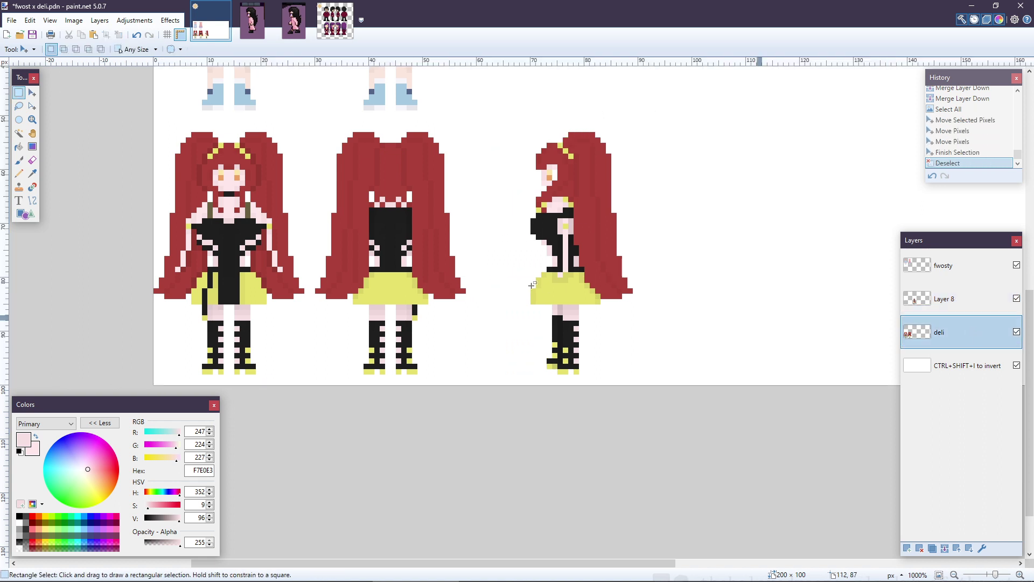
{"action": "left_click_drag", "start_coordinate": [323, 375], "coordinate": [450, 196]}
{"action": "left_click_drag", "start_coordinate": [310, 374], "coordinate": [464, 137]}
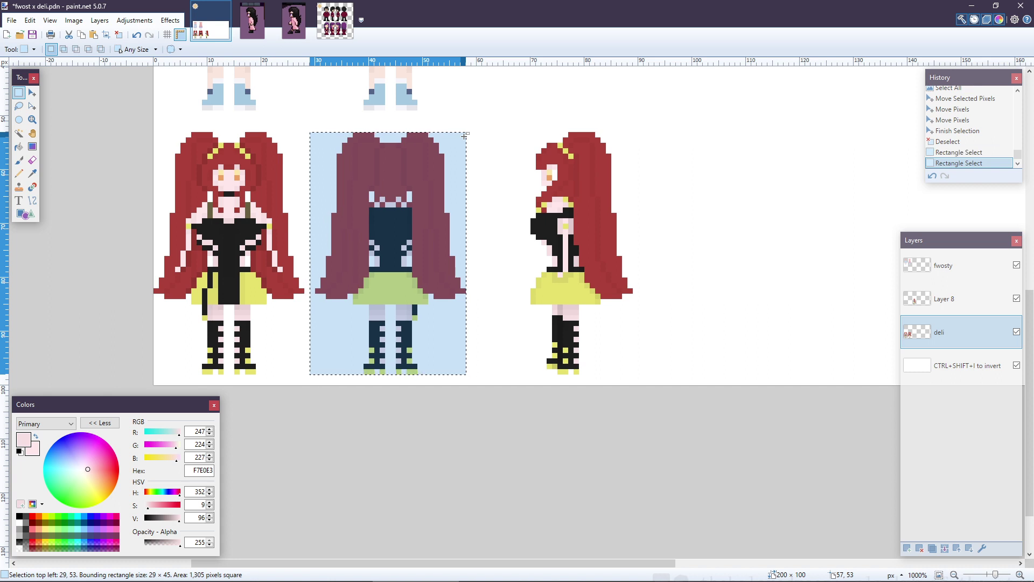
{"action": "key", "text": "m"}
{"action": "key", "text": "Right"}
{"action": "key", "text": "Right"}
{"action": "key", "text": "Right"}
{"action": "key", "text": "Right"}
{"action": "key", "text": "Right"}
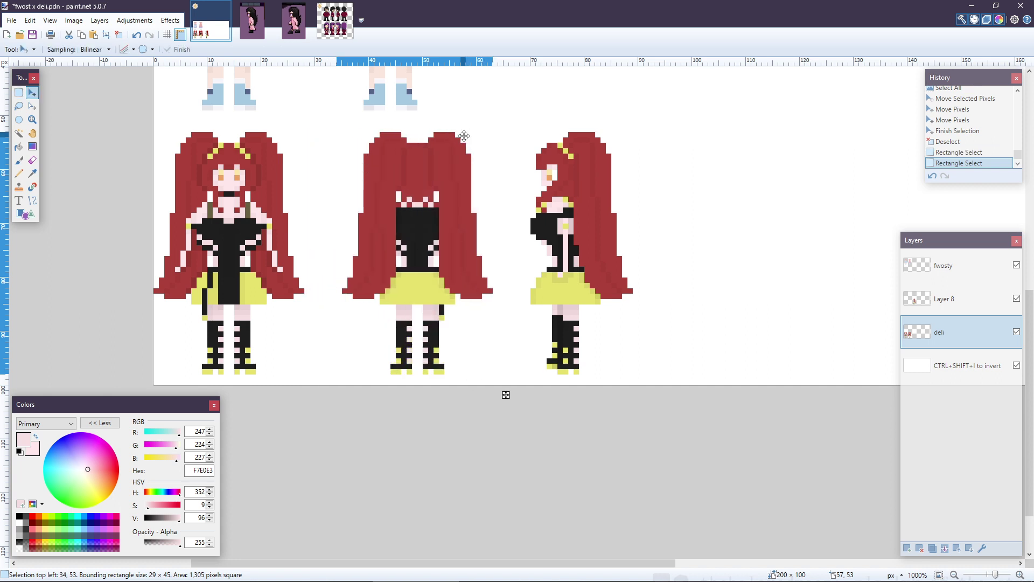
{"action": "key", "text": "ctrl+d"}
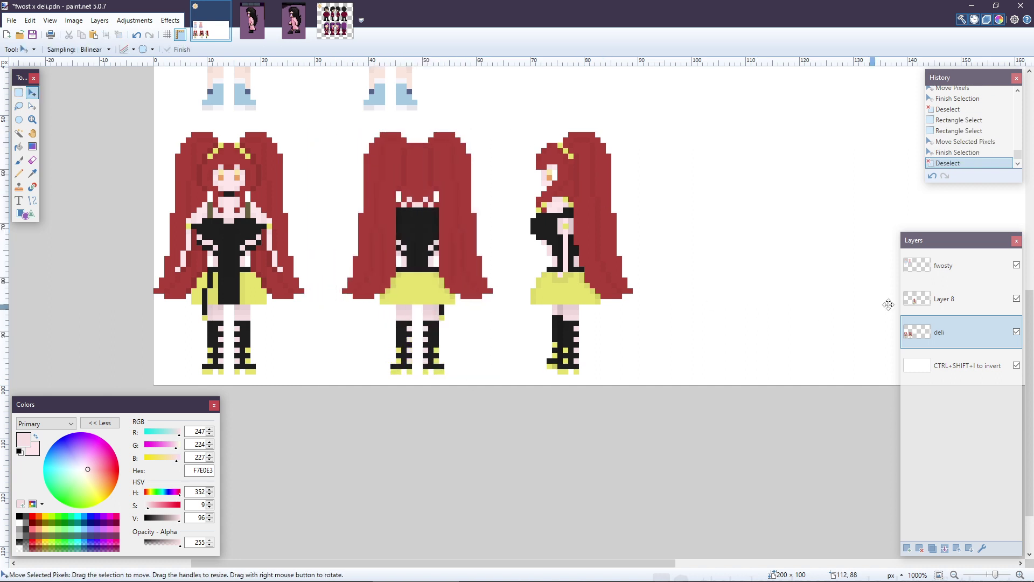
- Shift the entire content of the side-view Layer 8 5 pixels right and deselect
{"action": "left_click", "coordinate": [964, 299]}
{"action": "key", "text": "ctrl+a"}
{"action": "key", "text": "Right"}
{"action": "key", "text": "Right"}
{"action": "key", "text": "Right"}
{"action": "key", "text": "Right"}
{"action": "key", "text": "Right"}
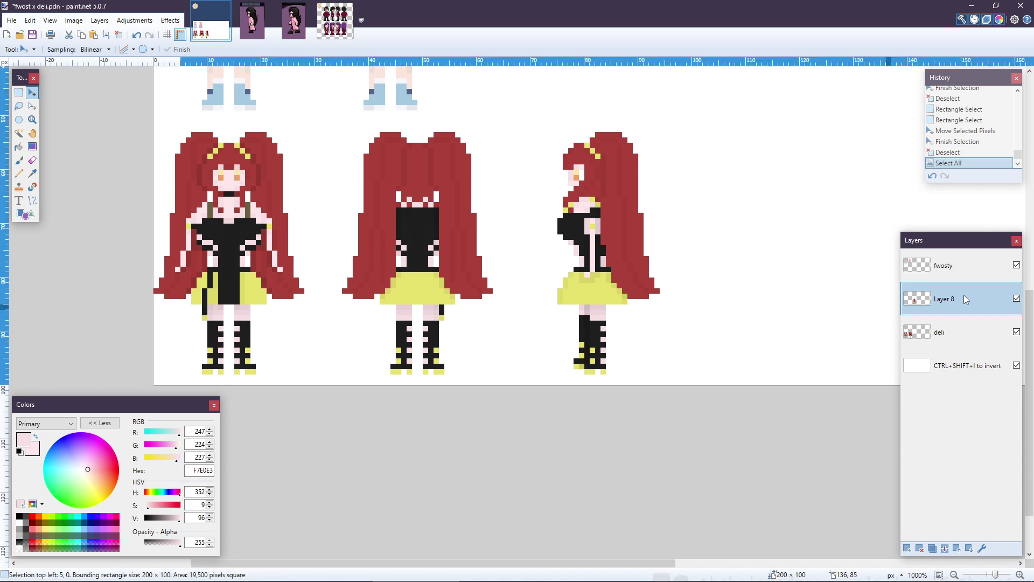
{"action": "key", "text": "ctrl+d"}
- On the fwosty layer, select the back-view figure with a 34 × 48 rectangle, move it 5 pixels right and deselect
{"action": "scroll", "coordinate": [543, 360], "scroll_direction": "up", "scroll_amount": 5}
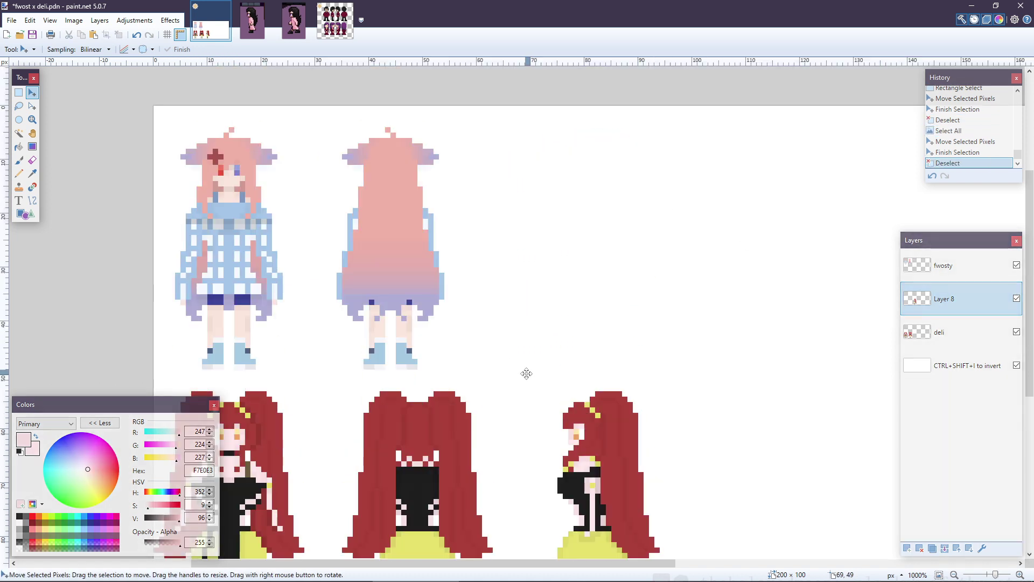
{"action": "left_click", "coordinate": [940, 265]}
{"action": "key", "text": "s"}
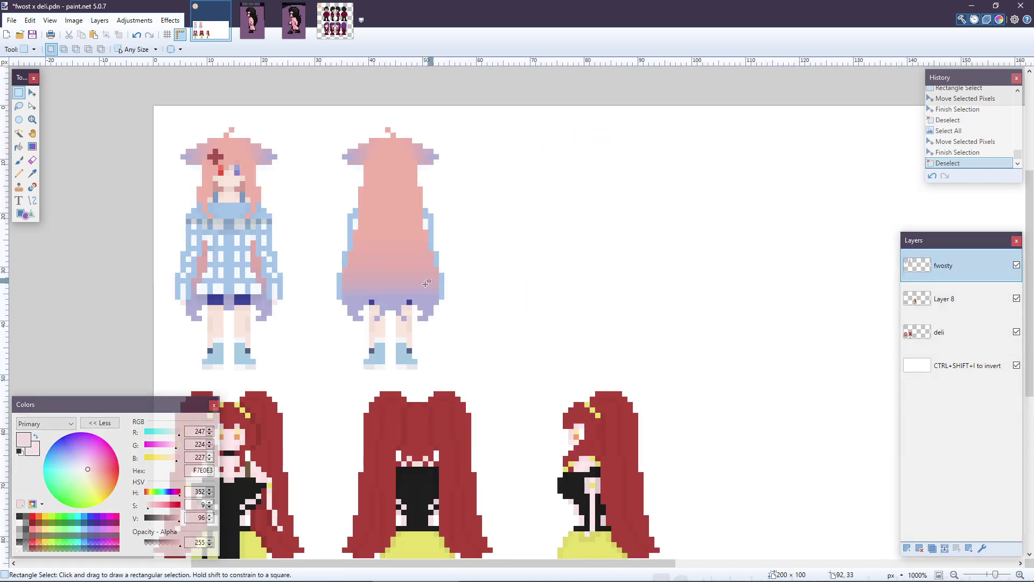
{"action": "left_click_drag", "start_coordinate": [318, 379], "coordinate": [364, 350]}
{"action": "left_click_drag", "start_coordinate": [397, 300], "coordinate": [498, 122]}
{"action": "key", "text": "m"}
{"action": "key", "text": "Right"}
{"action": "key", "text": "Right"}
{"action": "key", "text": "Right"}
{"action": "key", "text": "Right"}
{"action": "key", "text": "Right"}
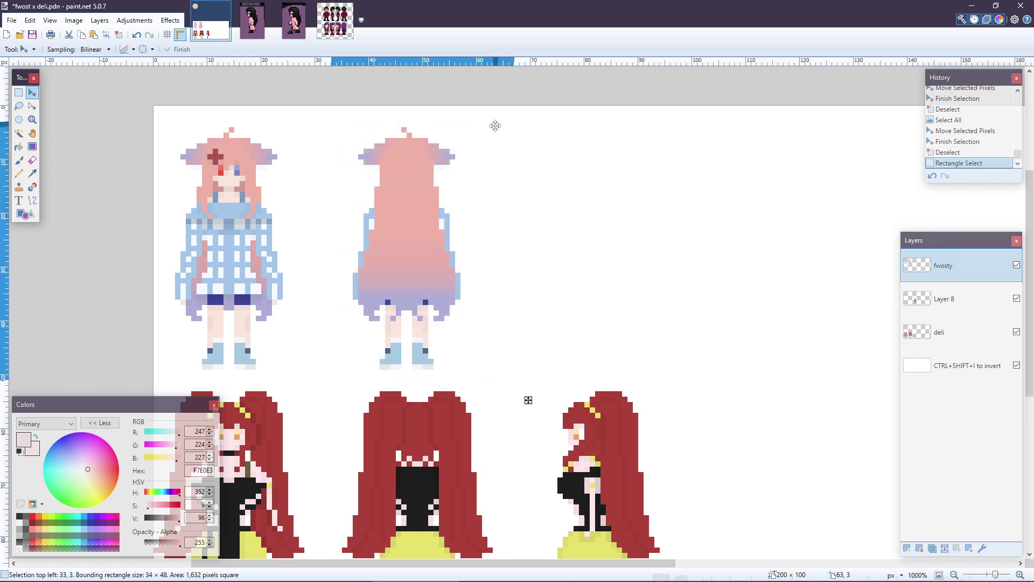
{"action": "key", "text": "ctrl+d"}
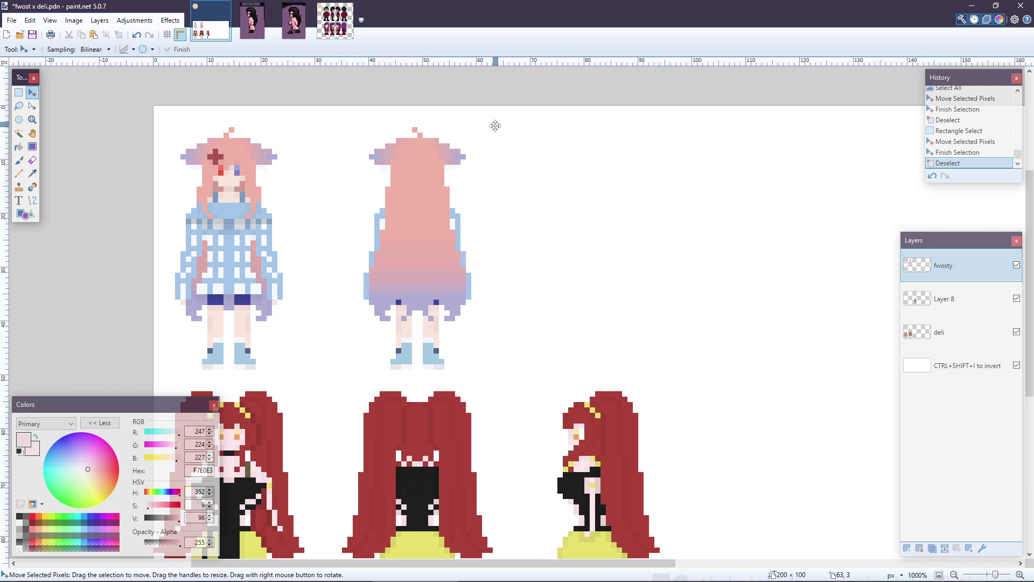
- Duplicate the side-view Layer 8 and shift the copy's entire content 24 pixels right
{"action": "scroll", "coordinate": [496, 125], "scroll_direction": "down", "scroll_amount": 2}
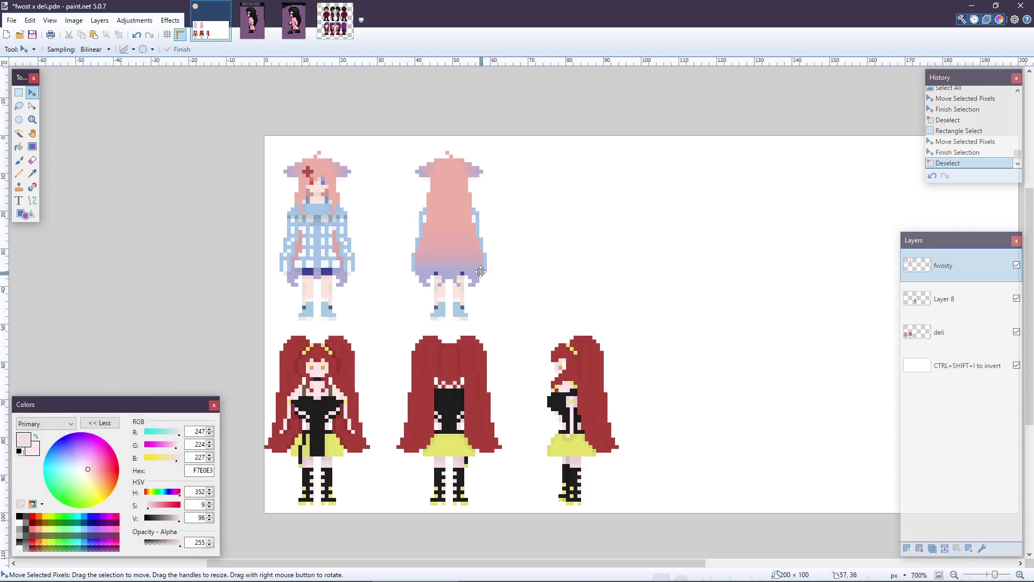
{"action": "left_click", "coordinate": [978, 288]}
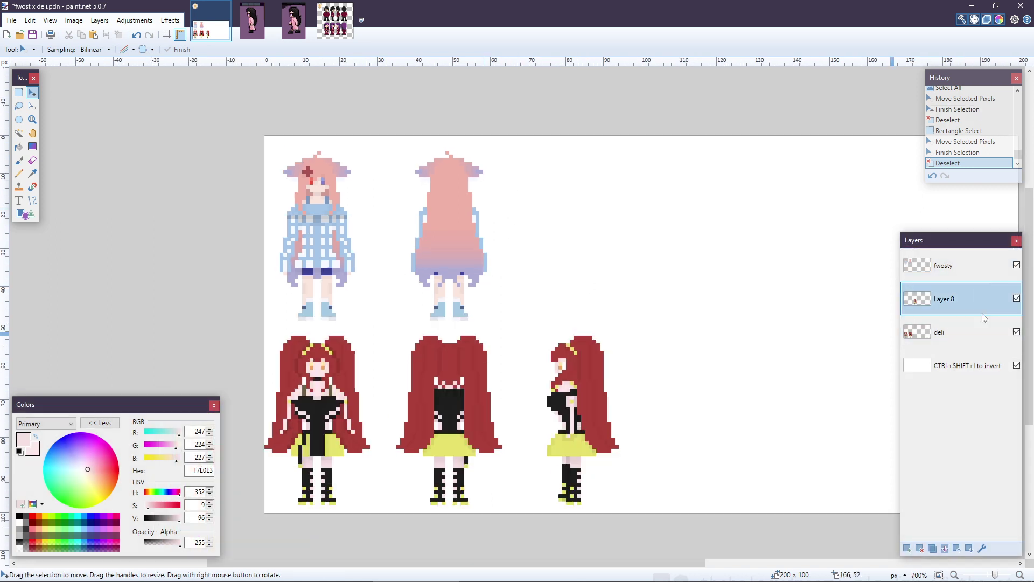
{"action": "key", "text": "ctrl+shift+d"}
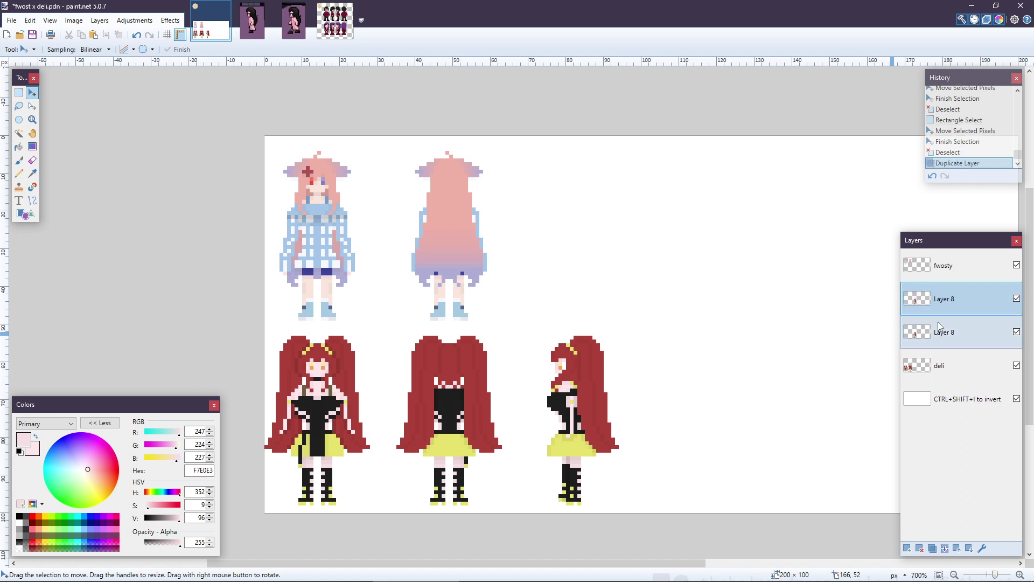
{"action": "key", "text": "ctrl+a"}
{"action": "key", "text": "Right"}
{"action": "key", "text": "Right"}
{"action": "key", "text": "Right"}
{"action": "key", "text": "Right"}
{"action": "key", "text": "Right"}
{"action": "key", "text": "Right"}
{"action": "key", "text": "Right"}
{"action": "key", "text": "Right"}
{"action": "key", "text": "Right"}
{"action": "key", "text": "Right"}
{"action": "key", "text": "Right"}
{"action": "key", "text": "Right"}
{"action": "key", "text": "Right"}
{"action": "key", "text": "Right"}
{"action": "key", "text": "Right"}
{"action": "key", "text": "Right"}
{"action": "key", "text": "Right"}
{"action": "key", "text": "Right"}
{"action": "key", "text": "Right"}
{"action": "key", "text": "Right"}
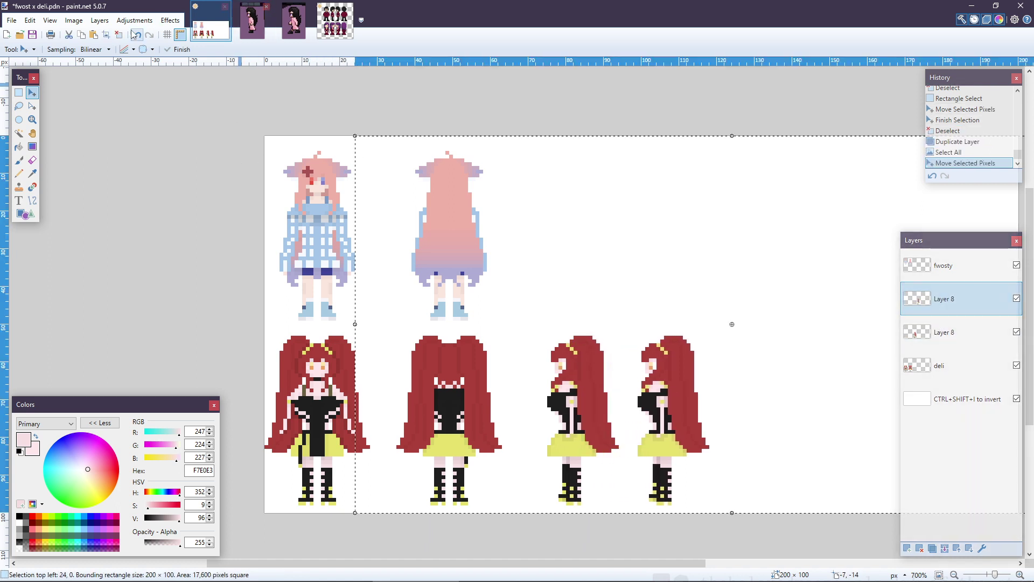
- Flip the duplicated side-view layer horizontally
{"action": "left_click", "coordinate": [74, 21]}
{"action": "mouse_move", "coordinate": [100, 20]}
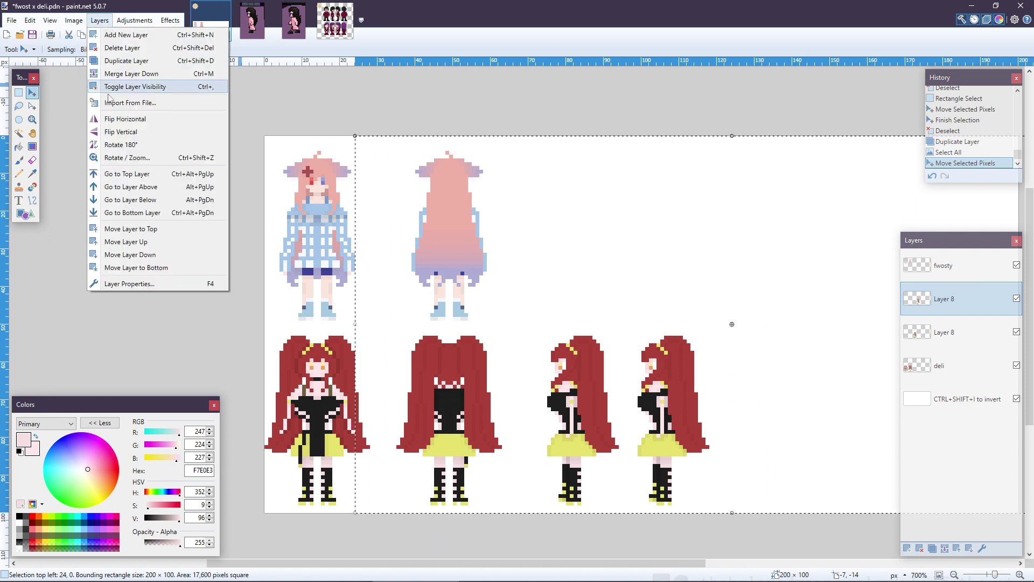
{"action": "left_click", "coordinate": [116, 122]}
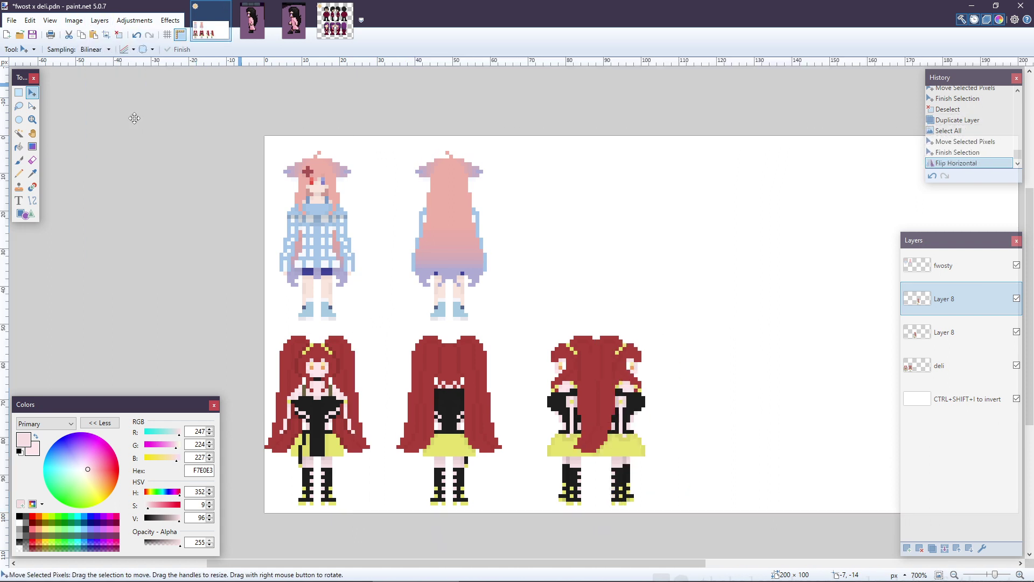
- Shift the entire content of the flipped side-view layer 22 pixels right and deselect
{"action": "key", "text": "ctrl+a"}
{"action": "key", "text": "Right"}
{"action": "key", "text": "Right"}
{"action": "key", "text": "Right"}
{"action": "key", "text": "Right"}
{"action": "key", "text": "Right"}
{"action": "key", "text": "Right"}
{"action": "key", "text": "Right"}
{"action": "key", "text": "Right"}
{"action": "key", "text": "Right"}
{"action": "key", "text": "Right"}
{"action": "key", "text": "Right"}
{"action": "key", "text": "Right"}
{"action": "key", "text": "Right"}
{"action": "key", "text": "Right"}
{"action": "key", "text": "Right"}
{"action": "key", "text": "Right"}
{"action": "key", "text": "Right"}
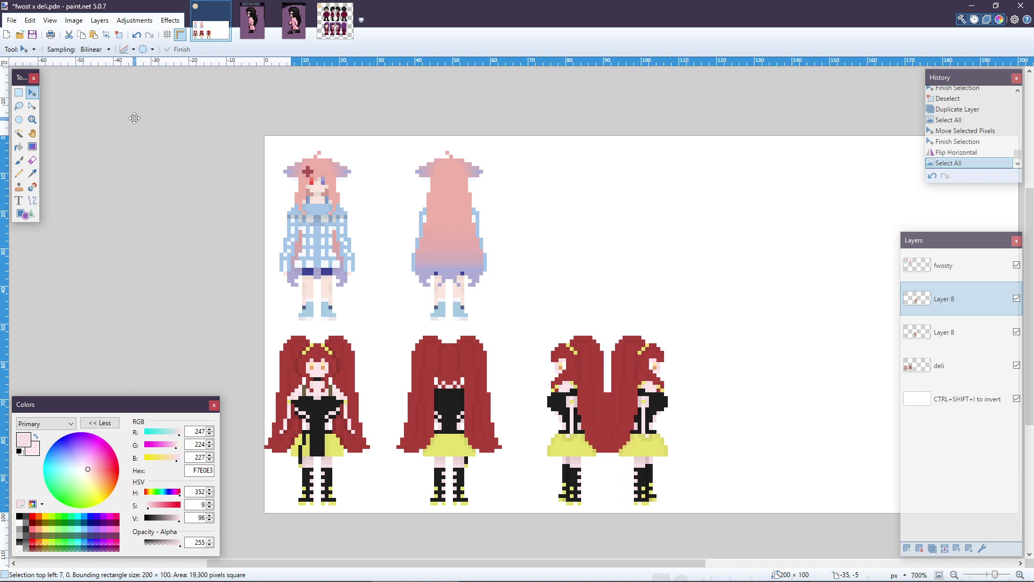
{"action": "key", "text": "Right"}
{"action": "key", "text": "Right"}
{"action": "key", "text": "Right"}
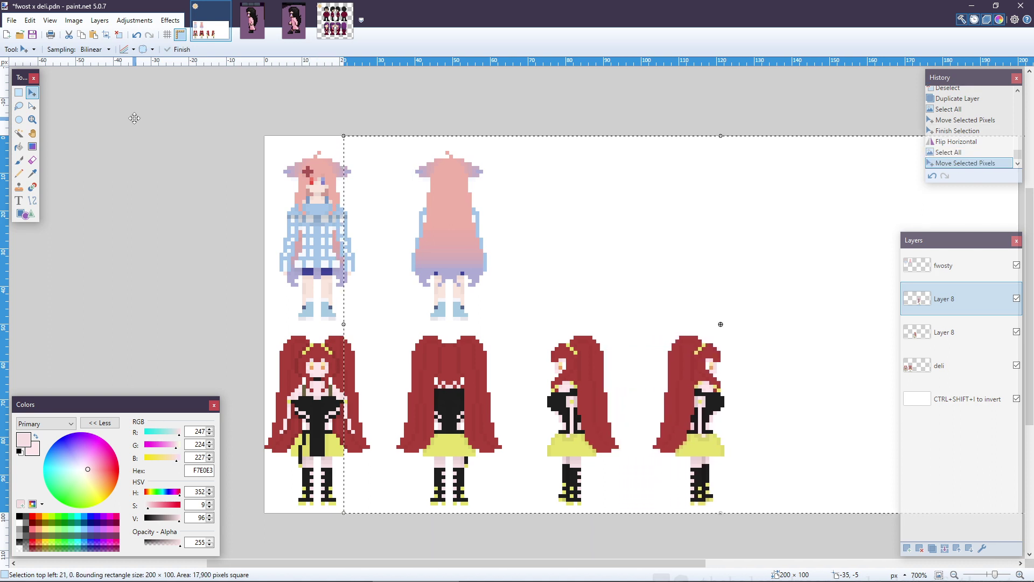
{"action": "key", "text": "Right"}
{"action": "key", "text": "Left"}
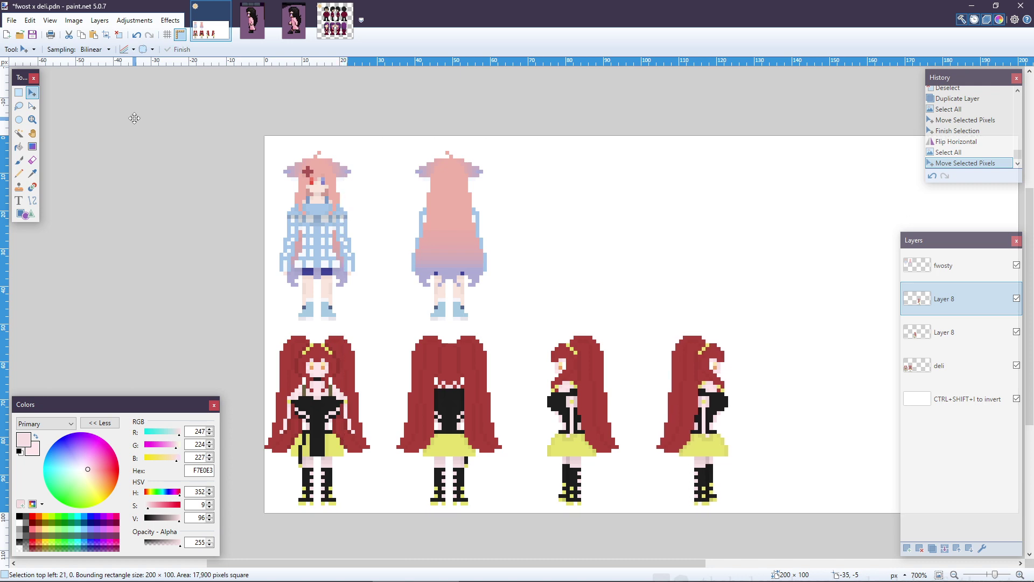
{"action": "key", "text": "ctrl+d"}
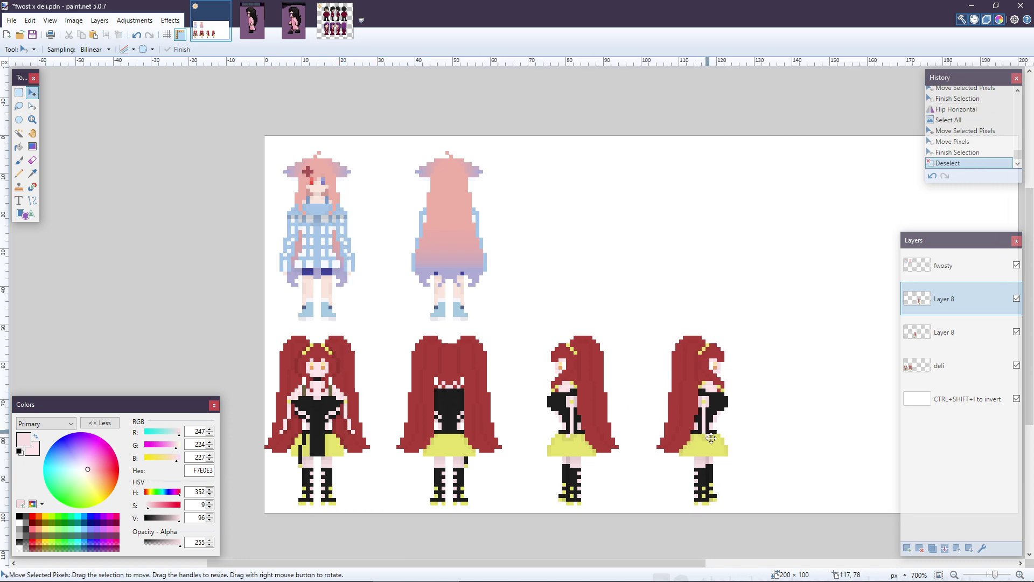
- Sample the dress's near-black 1E1E1E from the flipped side view as the primary colour for the Pencil
{"action": "scroll", "coordinate": [711, 438], "scroll_direction": "up", "scroll_amount": 2}
{"action": "scroll", "coordinate": [747, 474], "scroll_direction": "up", "scroll_amount": 2}
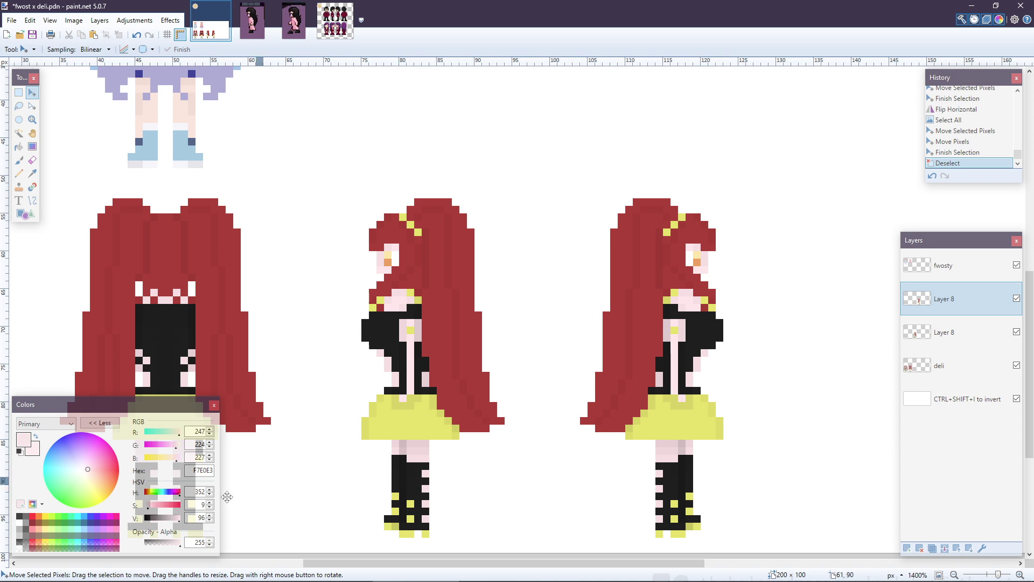
{"action": "left_click", "coordinate": [20, 452]}
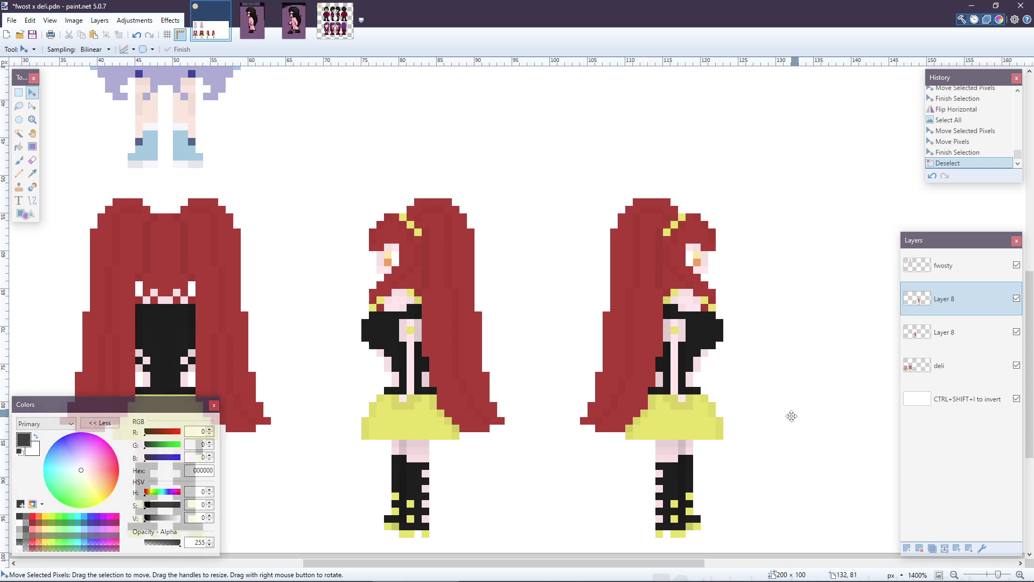
{"action": "key", "text": "k"}
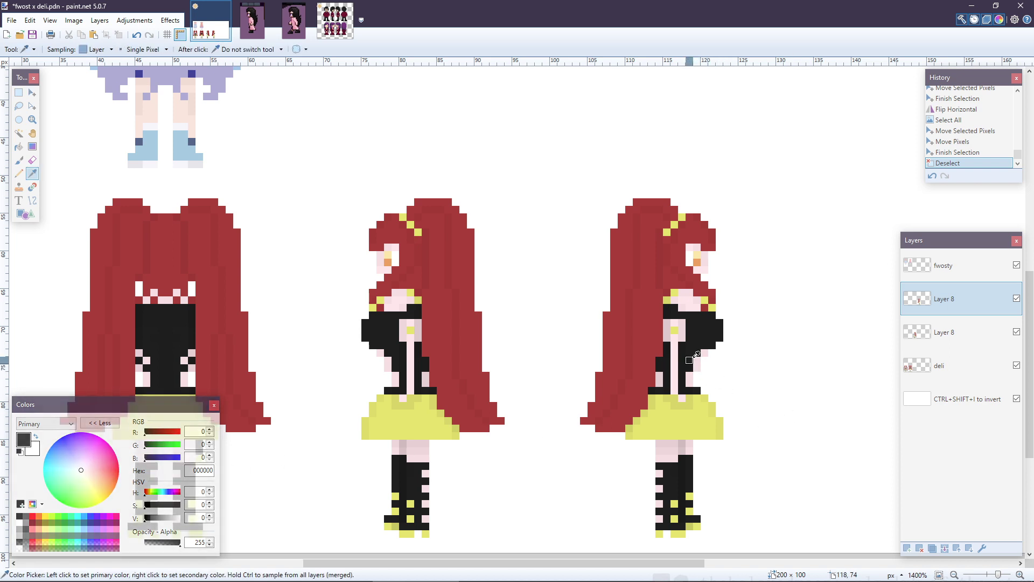
{"action": "left_click", "coordinate": [689, 359]}
{"action": "key", "text": "p"}
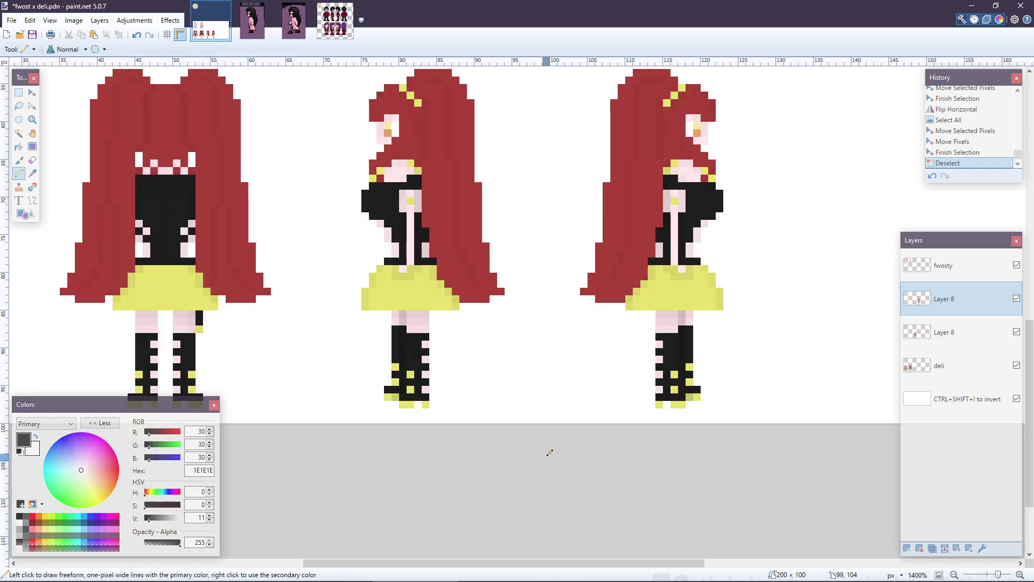
- Set the secondary colour to black 000000 with an opacity of 16 for shading
{"action": "scroll", "coordinate": [550, 450], "scroll_direction": "down", "scroll_amount": 3}
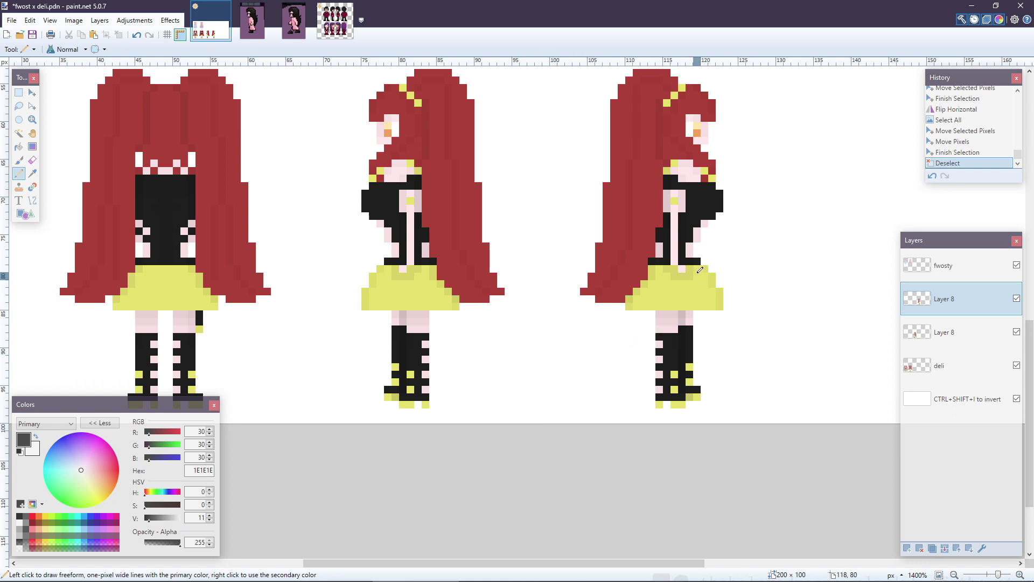
{"action": "scroll", "coordinate": [711, 269], "scroll_direction": "up", "scroll_amount": 2}
{"action": "scroll", "coordinate": [711, 269], "scroll_direction": "up", "scroll_amount": 1}
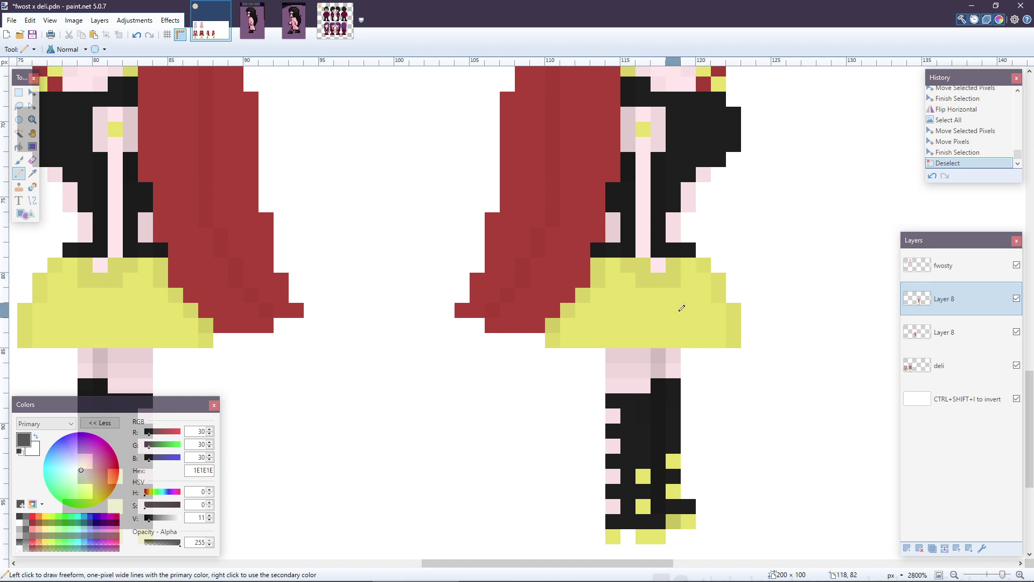
{"action": "key", "text": "k"}
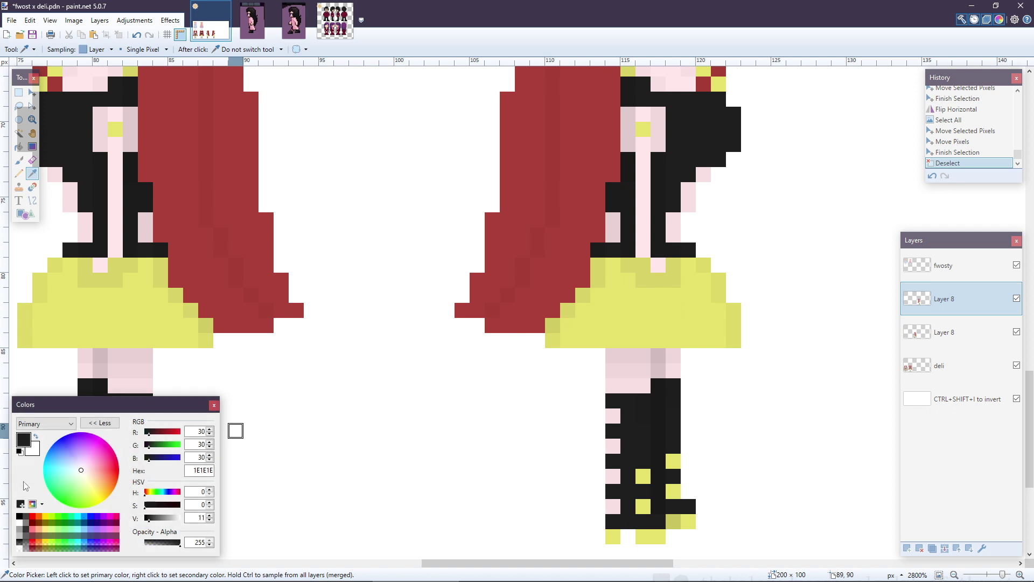
{"action": "right_click", "coordinate": [20, 517]}
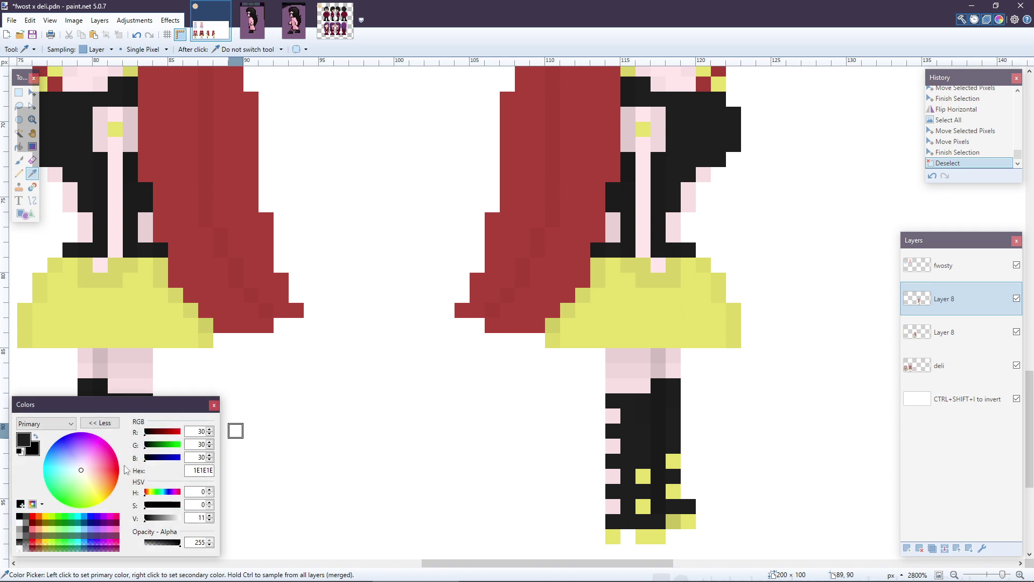
{"action": "double_click", "coordinate": [195, 542]}
{"action": "type", "text": "1"}
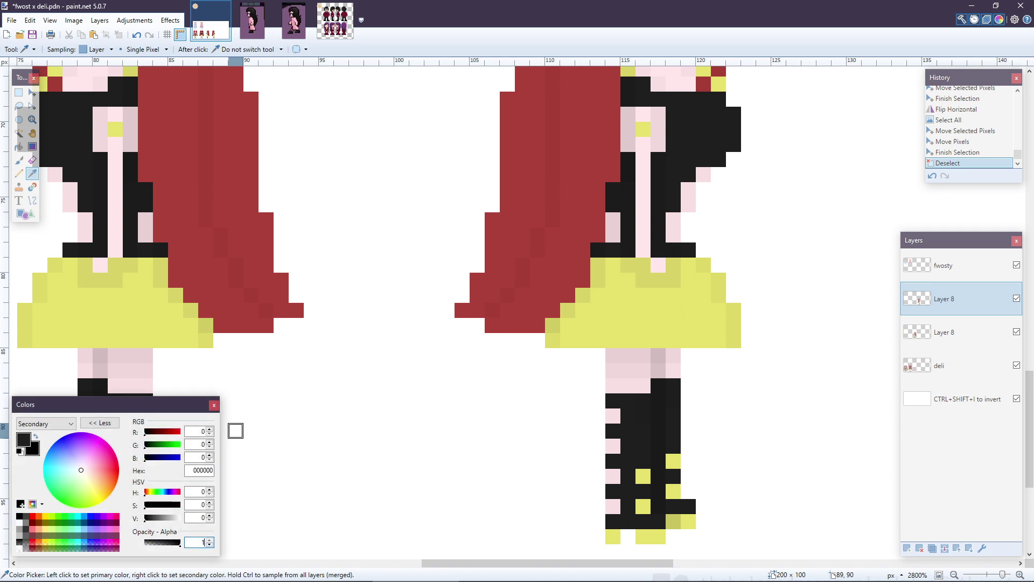
{"action": "type", "text": "6"}
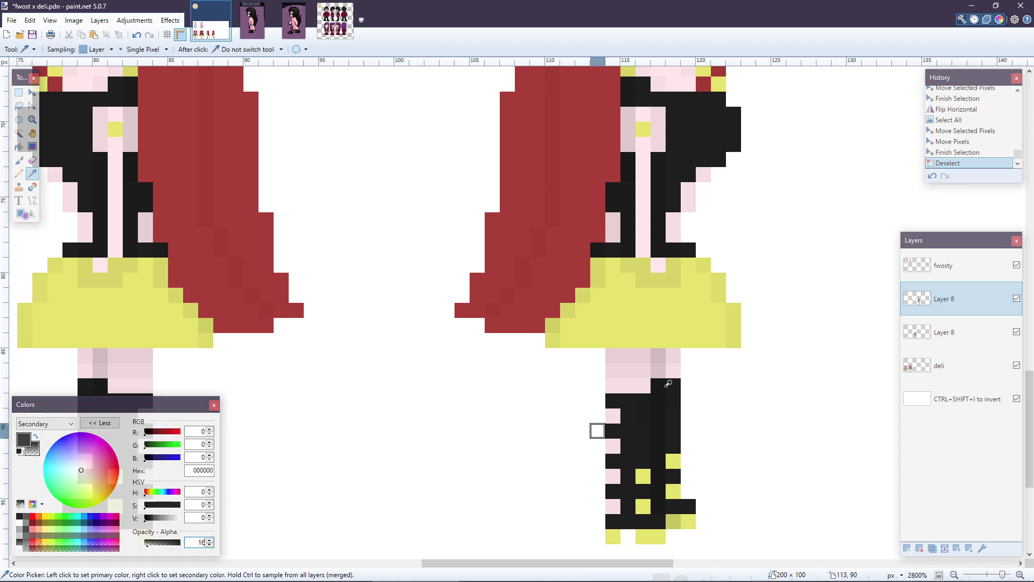
{"action": "left_click", "coordinate": [19, 173]}
{"action": "right_click", "coordinate": [658, 310]}
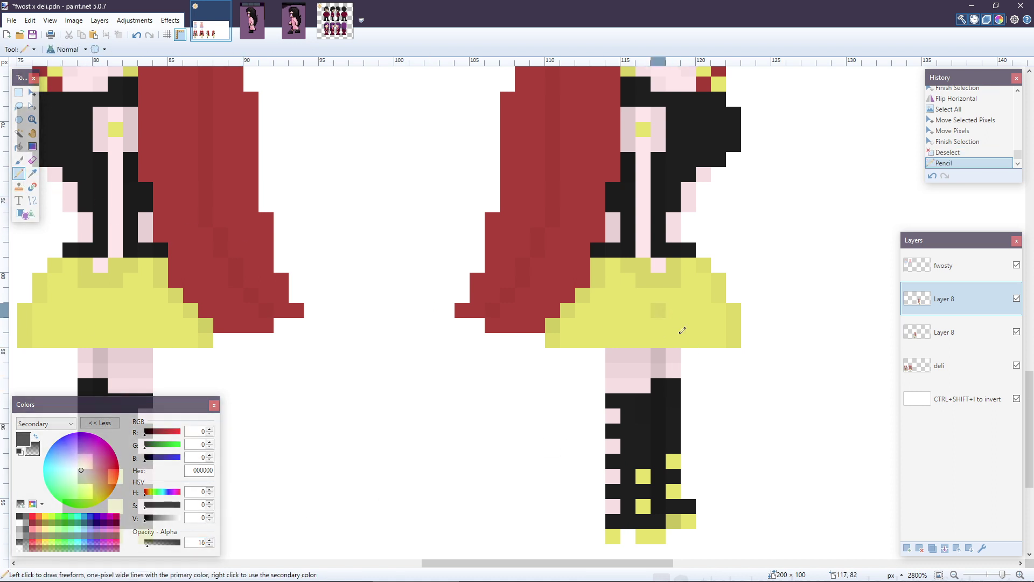
{"action": "key", "text": "ctrl+z"}
{"action": "key", "text": "ctrl+y"}
{"action": "key", "text": "ctrl+z"}
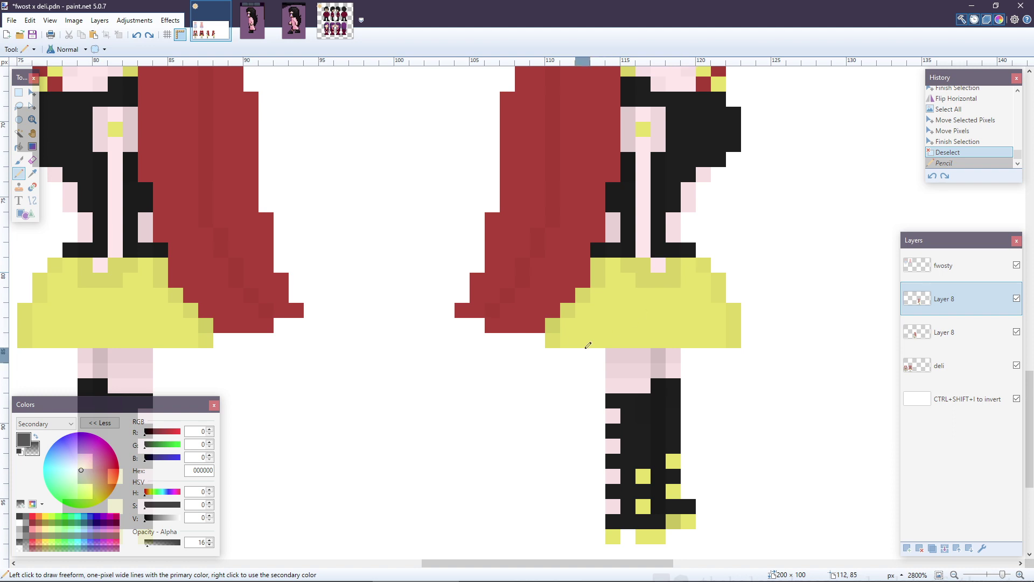
- Set the secondary colour's opacity to 8 and shade the skirt pixels in front of the flipped figure's hanging black strap
{"action": "scroll", "coordinate": [587, 346], "scroll_direction": "down", "scroll_amount": 4}
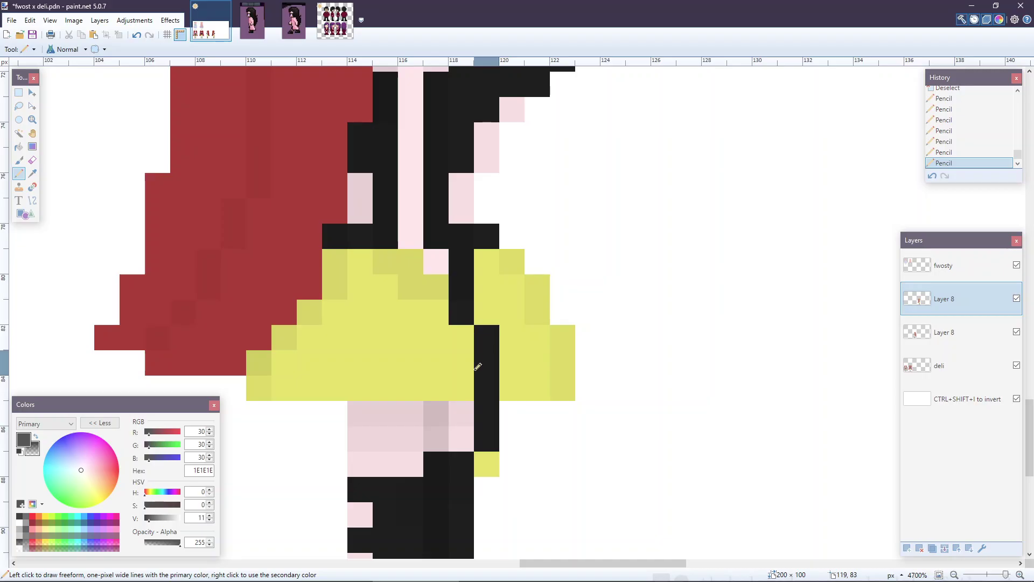
{"action": "scroll", "coordinate": [478, 367], "scroll_direction": "down", "scroll_amount": 1}
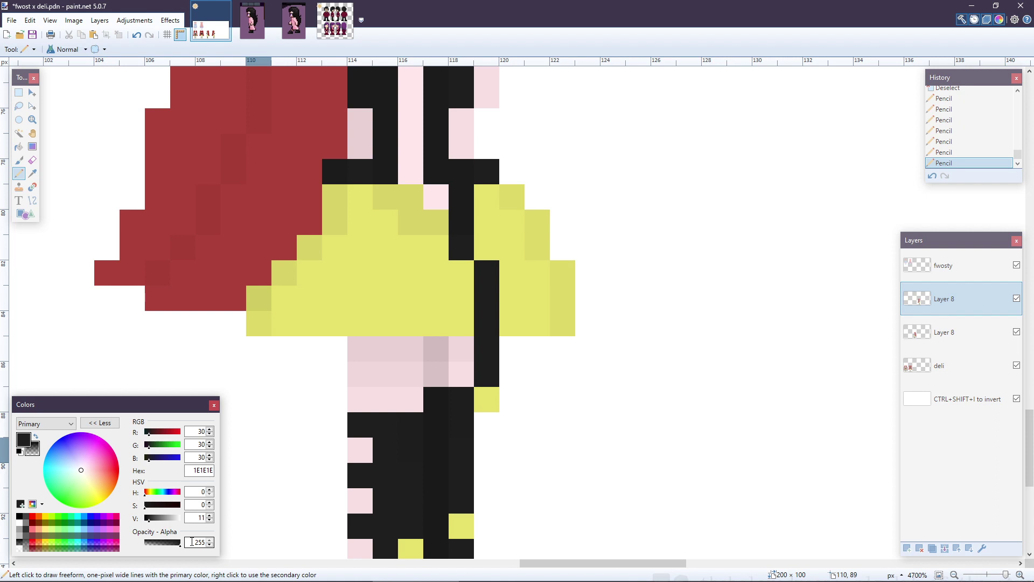
{"action": "left_click", "coordinate": [210, 545]}
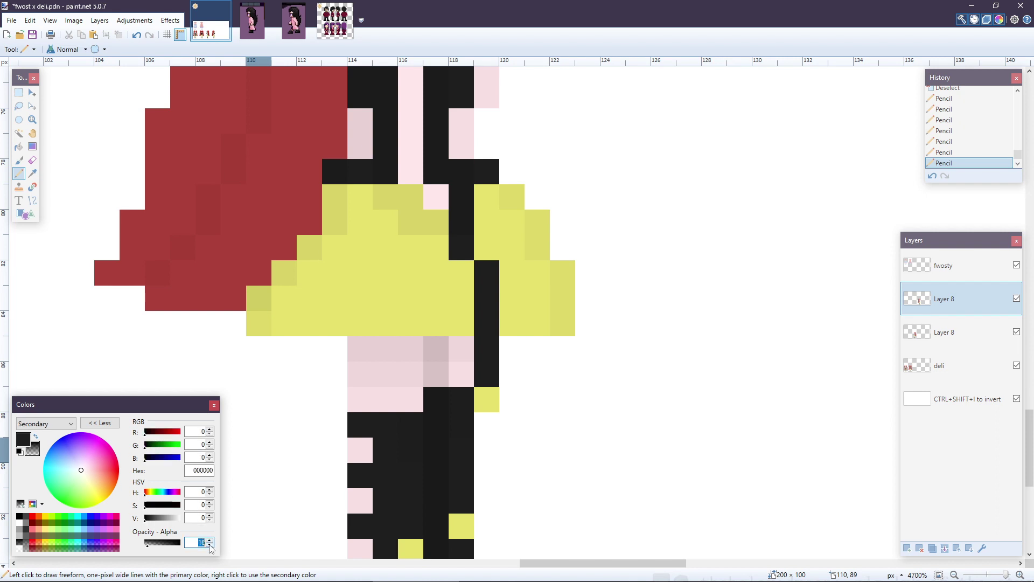
{"action": "type", "text": "8"}
{"action": "right_click", "coordinate": [490, 231]}
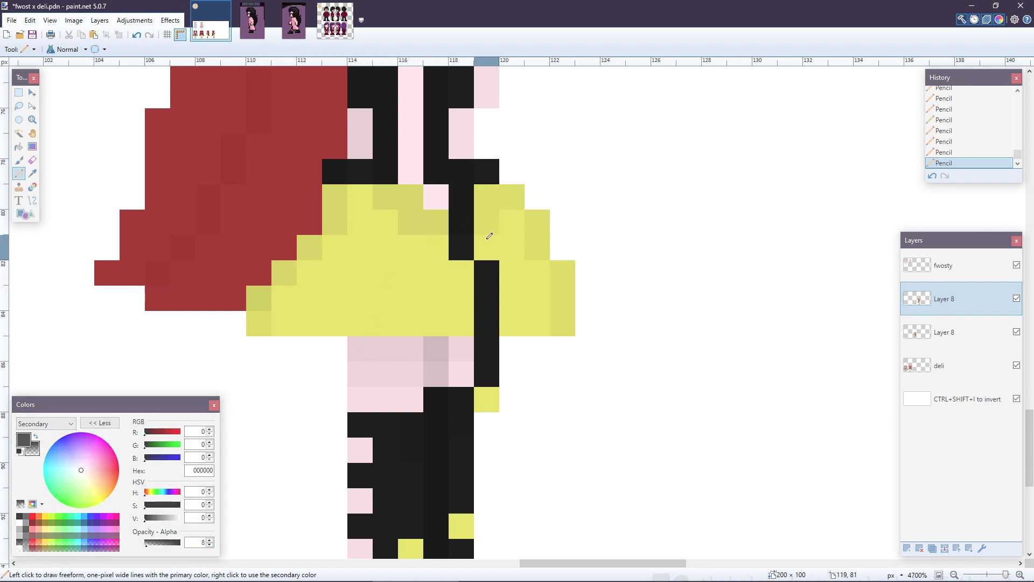
{"action": "right_click", "coordinate": [490, 236]}
{"action": "mouse_move", "coordinate": [510, 270]}
{"action": "left_mouse_down"}
{"action": "mouse_move", "coordinate": [501, 318]}
{"action": "mouse_move", "coordinate": [495, 296]}
{"action": "left_mouse_up"}
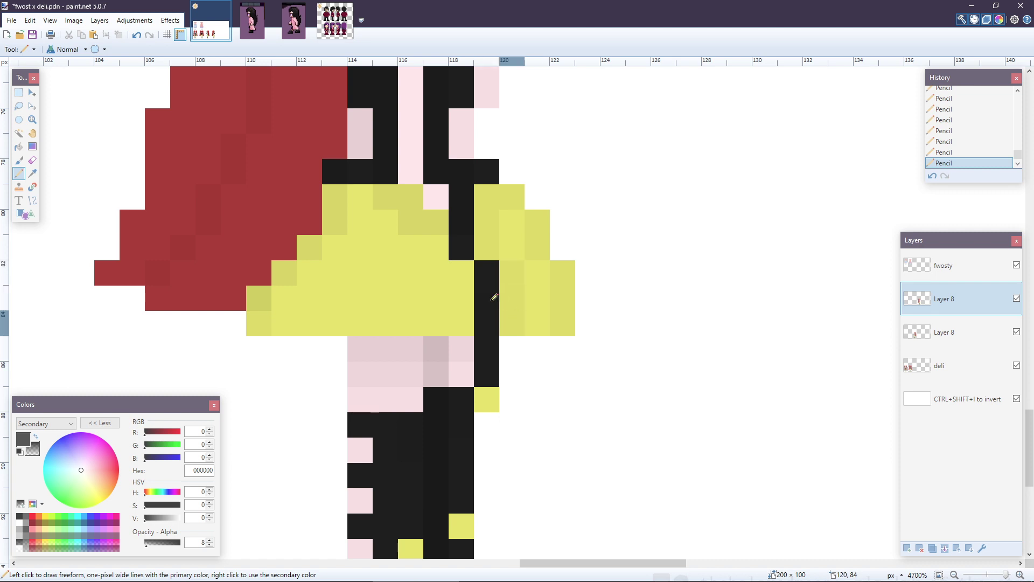
- Pencil faint shading onto the skirt column directly behind the hanging black strap, undoing the unwanted strokes
{"action": "mouse_move", "coordinate": [437, 247]}
{"action": "left_mouse_down"}
{"action": "mouse_move", "coordinate": [462, 273]}
{"action": "mouse_move", "coordinate": [466, 339]}
{"action": "left_mouse_up"}
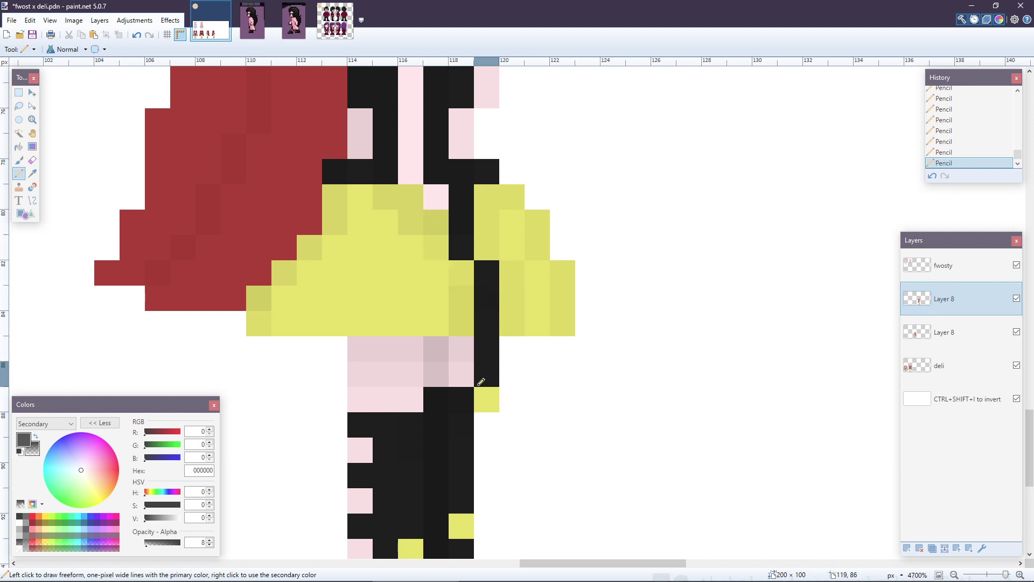
{"action": "key", "text": "ctrl+z"}
{"action": "key", "text": "ctrl+z"}
{"action": "left_click_drag", "start_coordinate": [464, 270], "coordinate": [464, 387]}
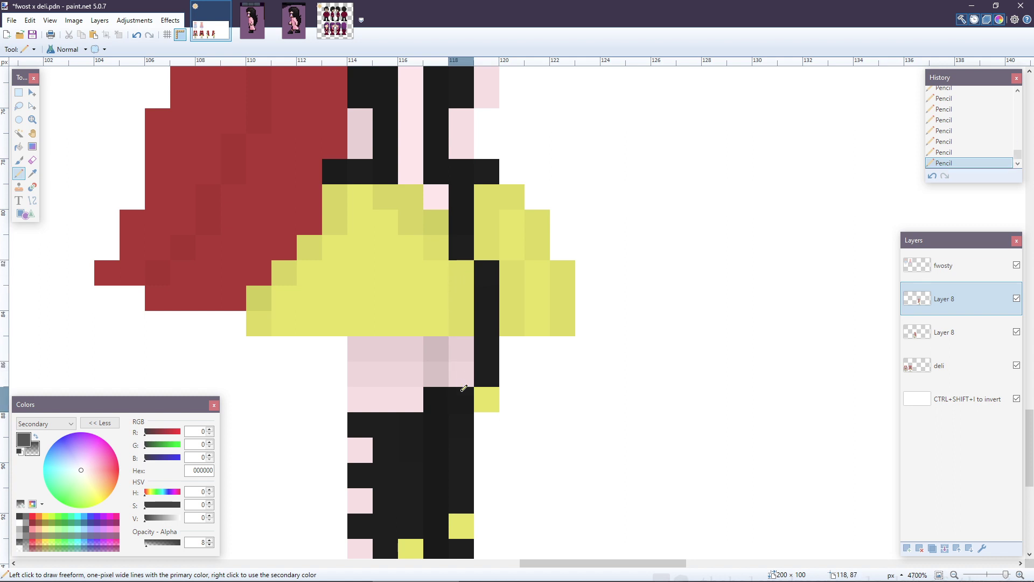
{"action": "key", "text": "ctrl+z"}
{"action": "left_click_drag", "start_coordinate": [463, 329], "coordinate": [457, 261]}
{"action": "scroll", "coordinate": [592, 373], "scroll_direction": "down", "scroll_amount": 5}
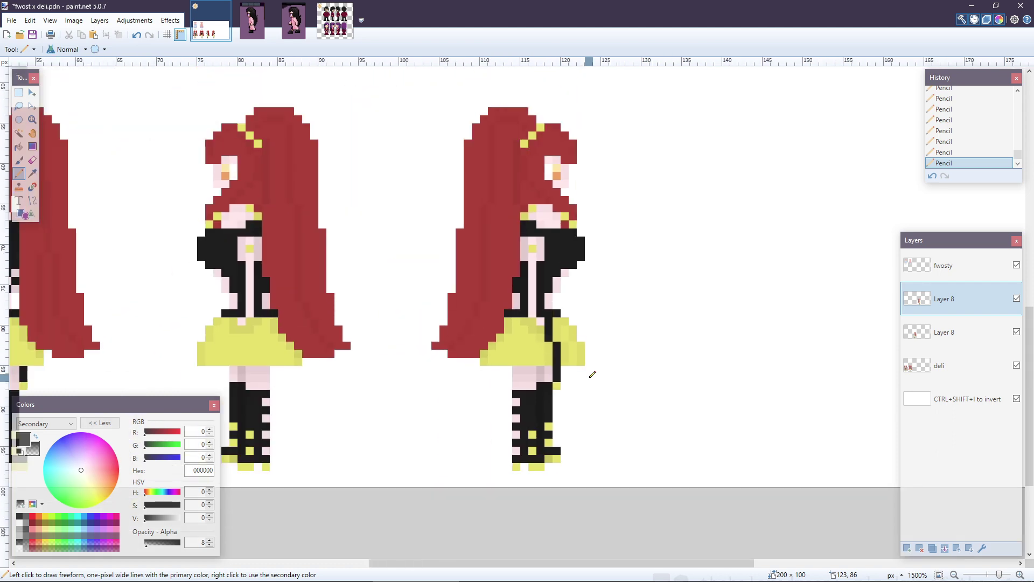
- Try shifting the flipped side view one pixel to the right
{"action": "scroll", "coordinate": [592, 373], "scroll_direction": "down", "scroll_amount": 3}
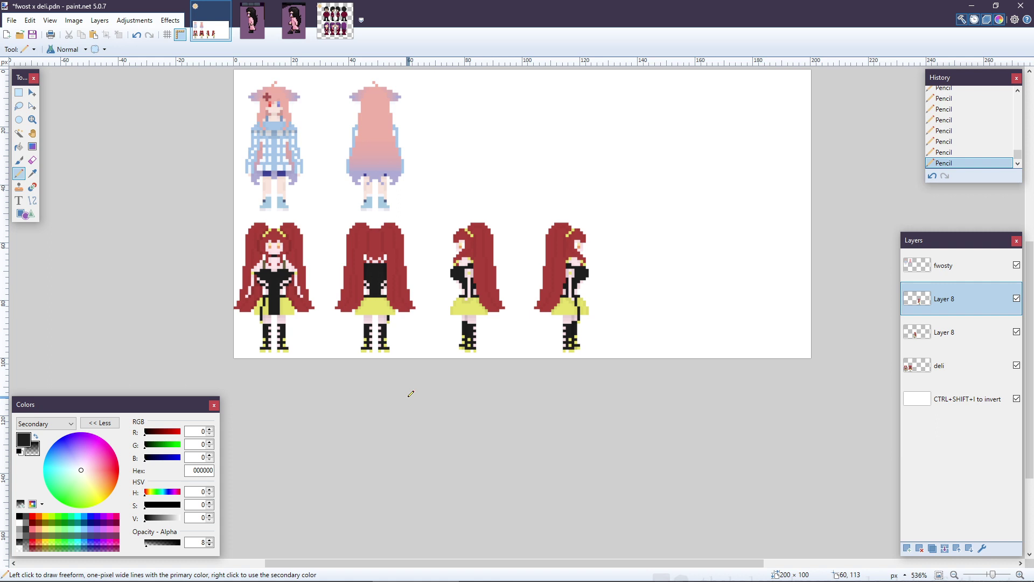
{"action": "key", "text": "m"}
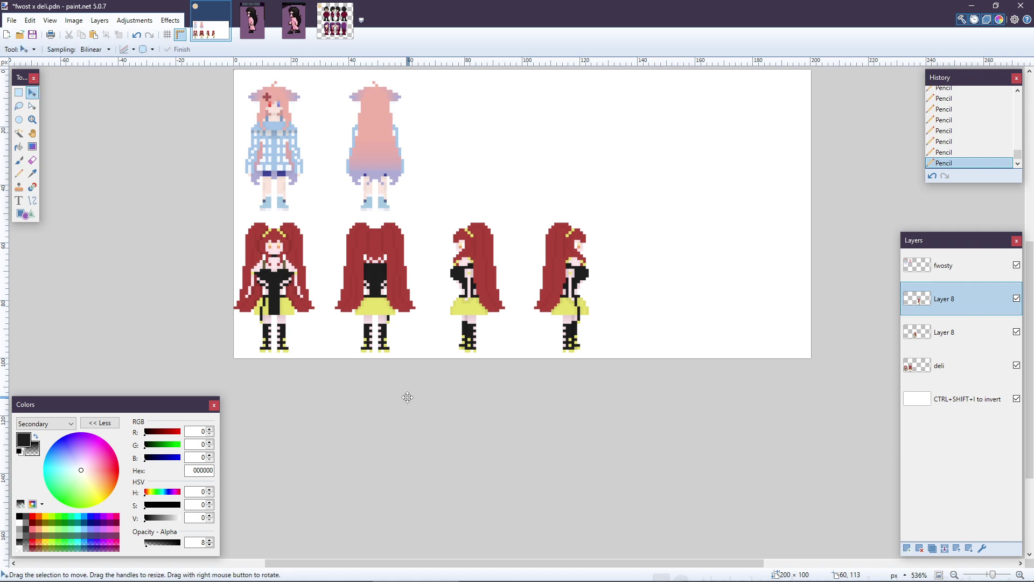
{"action": "key", "text": "ctrl+a"}
{"action": "key", "text": "Right"}
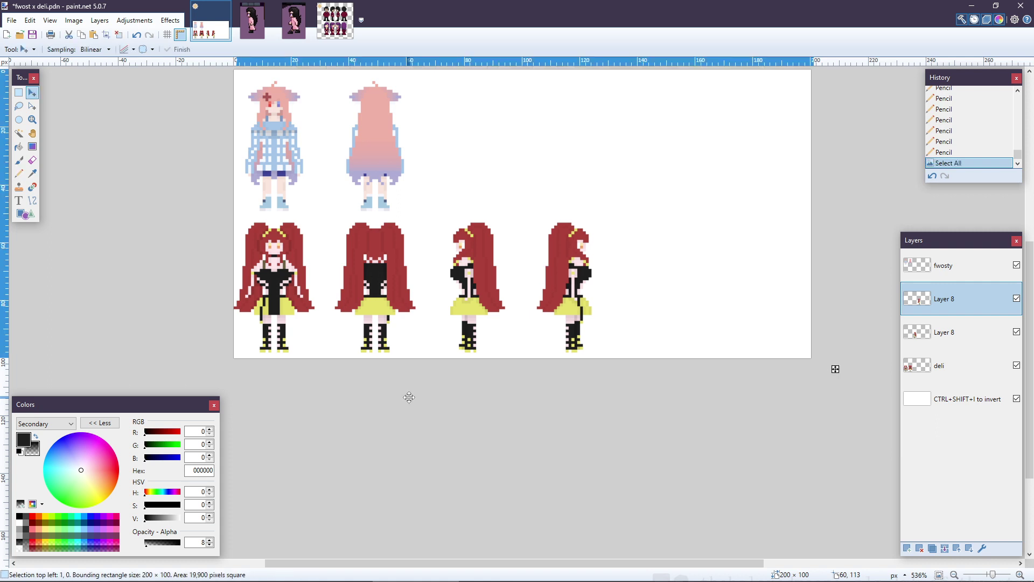
{"action": "key", "text": "Left"}
{"action": "key", "text": "ctrl+d"}
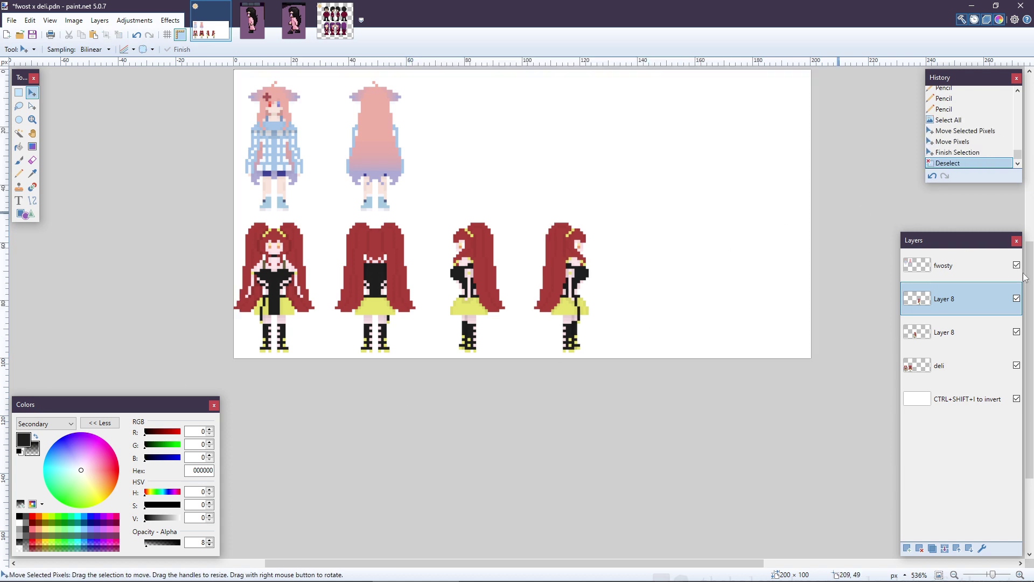
- Merge both Layer 8 layers down into the deli layer
{"action": "key", "text": "ctrl+m"}
{"action": "key", "text": "ctrl+m"}
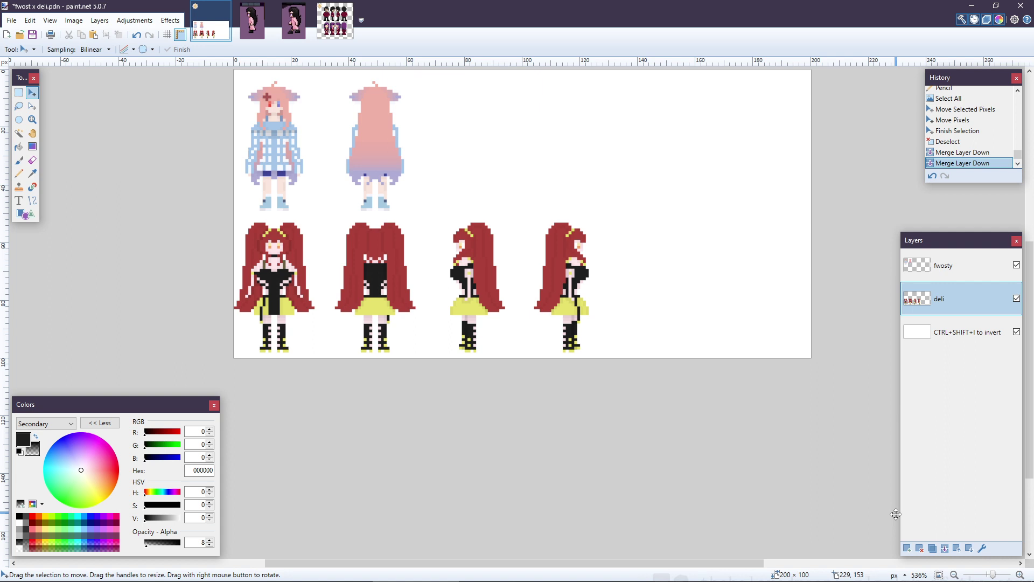
{"action": "key", "text": "XF86MonBrightnessDown"}
{"action": "key", "text": "XF86MonBrightnessUp"}
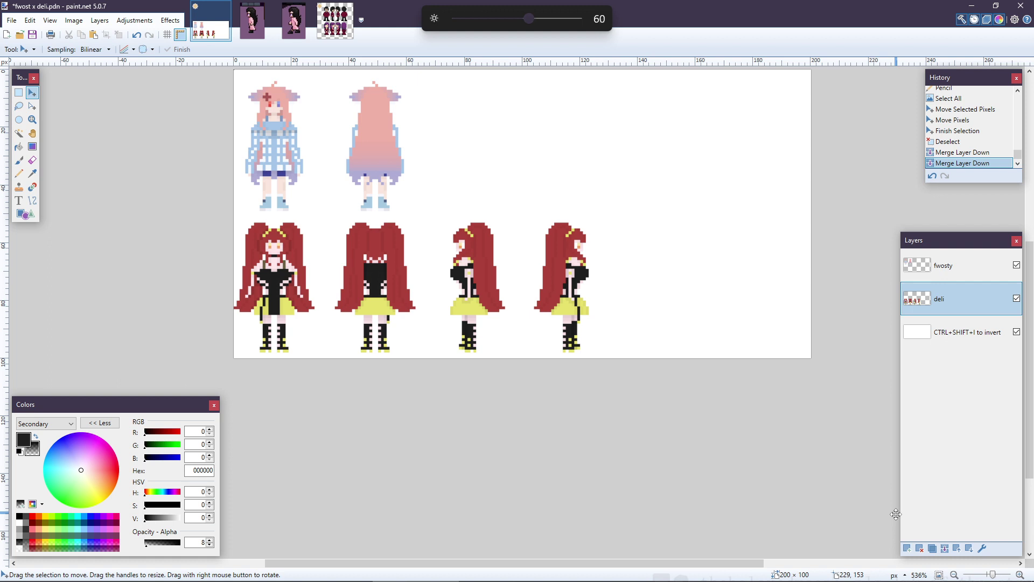
{"action": "key", "text": "XF86AudioRaiseVolume"}
{"action": "key", "text": "XF86MonBrightnessUp"}
{"action": "key", "text": "XF86MonBrightnessUp"}
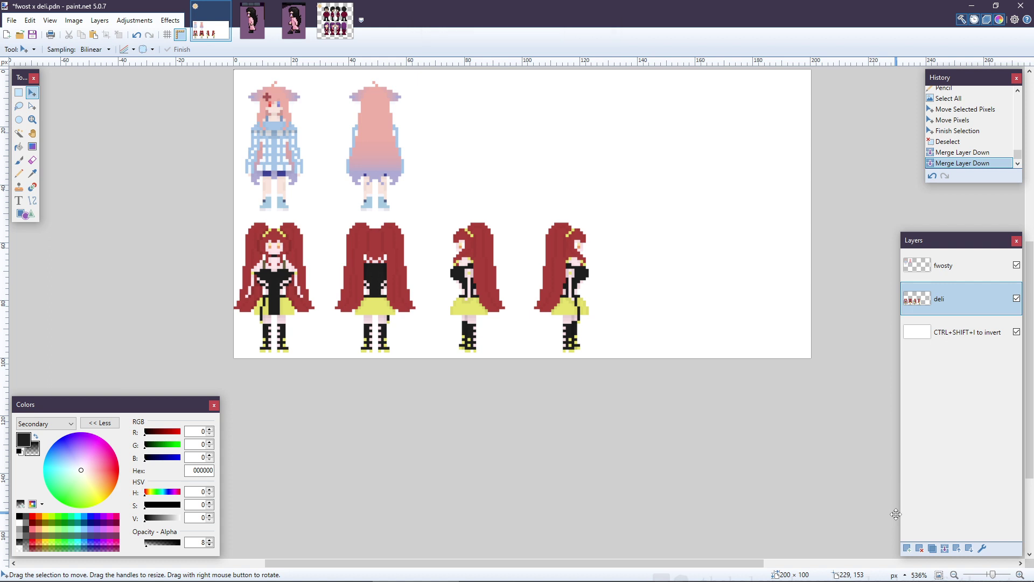
{"action": "key", "text": "XF86MonBrightnessDown"}
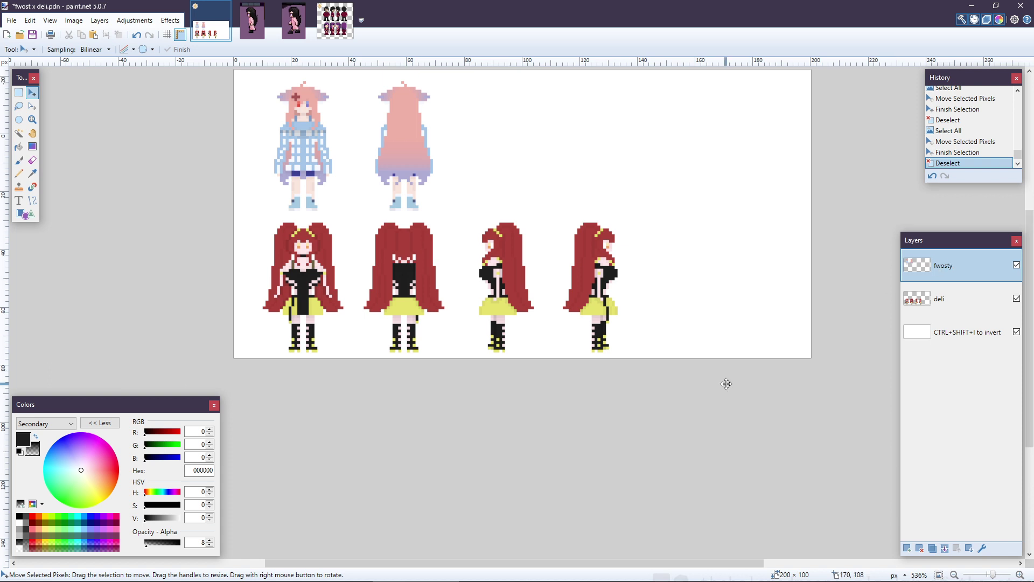
{"action": "scroll", "coordinate": [726, 383], "scroll_direction": "up", "scroll_amount": 3}
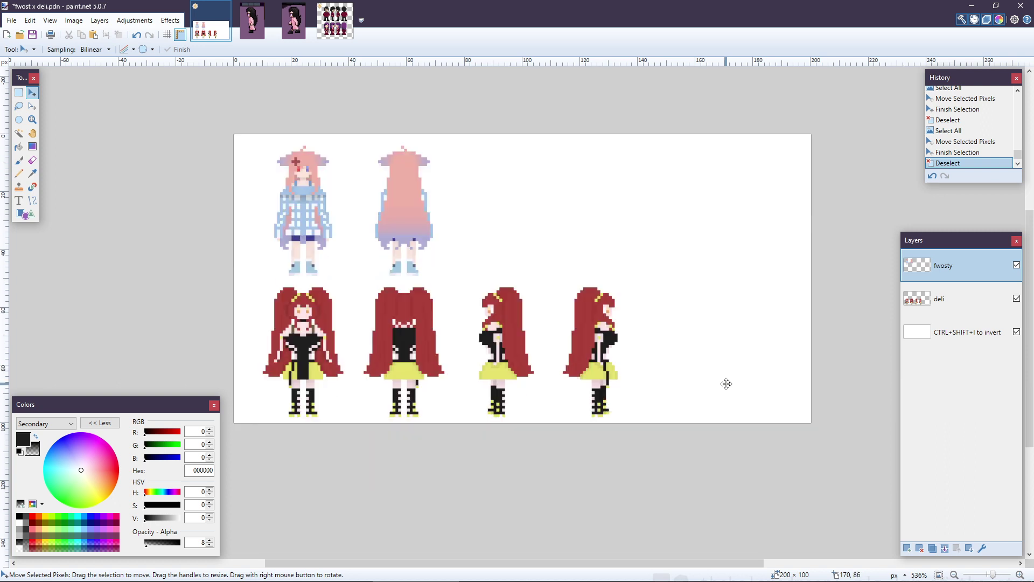
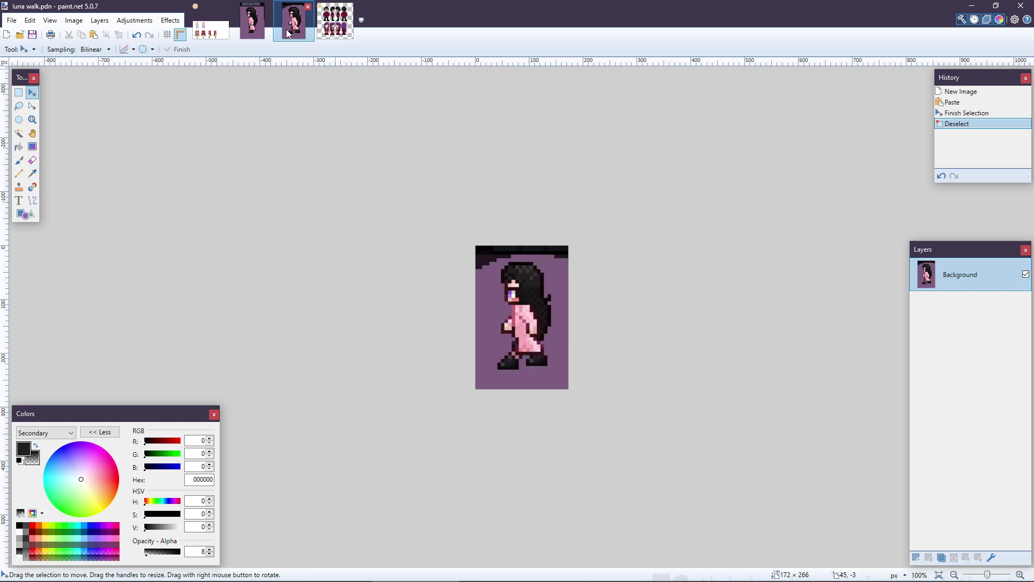
- Return to the fwost x deli image and invert the colours of its background layer
{"action": "left_click", "coordinate": [217, 30]}
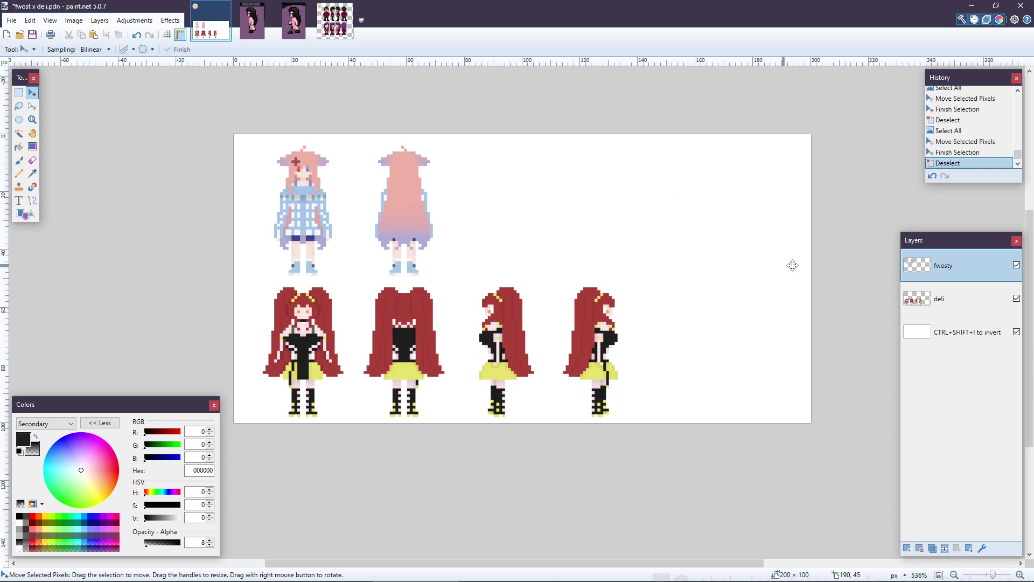
{"action": "left_click", "coordinate": [945, 335]}
{"action": "key", "text": "ctrl+shift+i"}
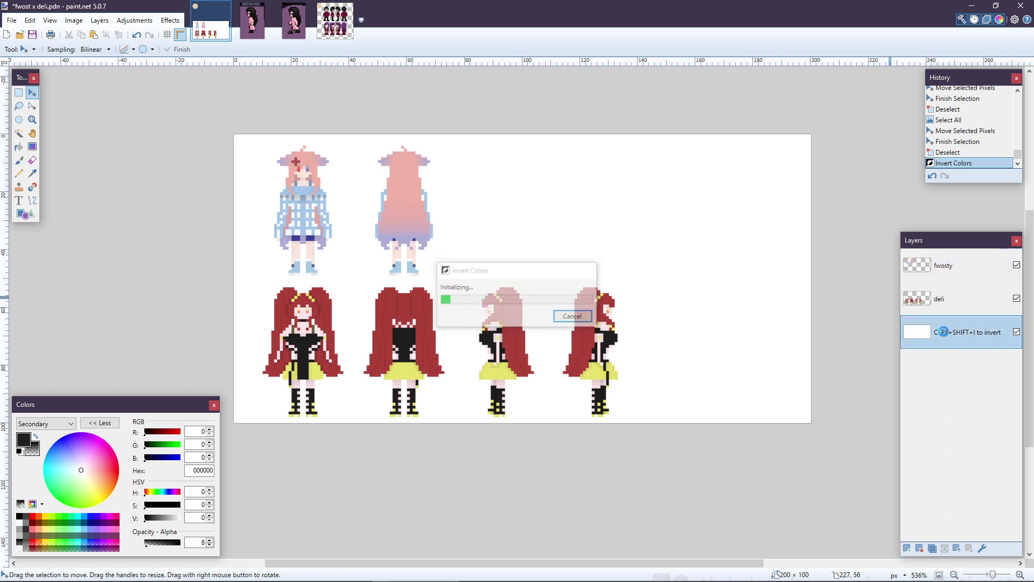
- Set the canvas width to 300 pixels with a top-left anchor and fill the added background area with black
{"action": "key", "text": "ctrl+shift+r"}
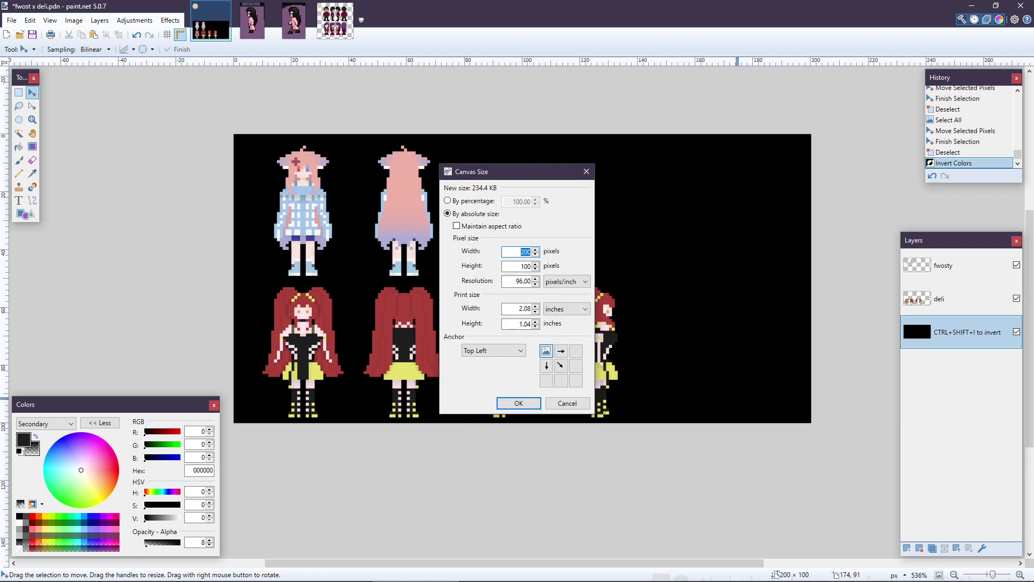
{"action": "key", "text": "alt+Tab"}
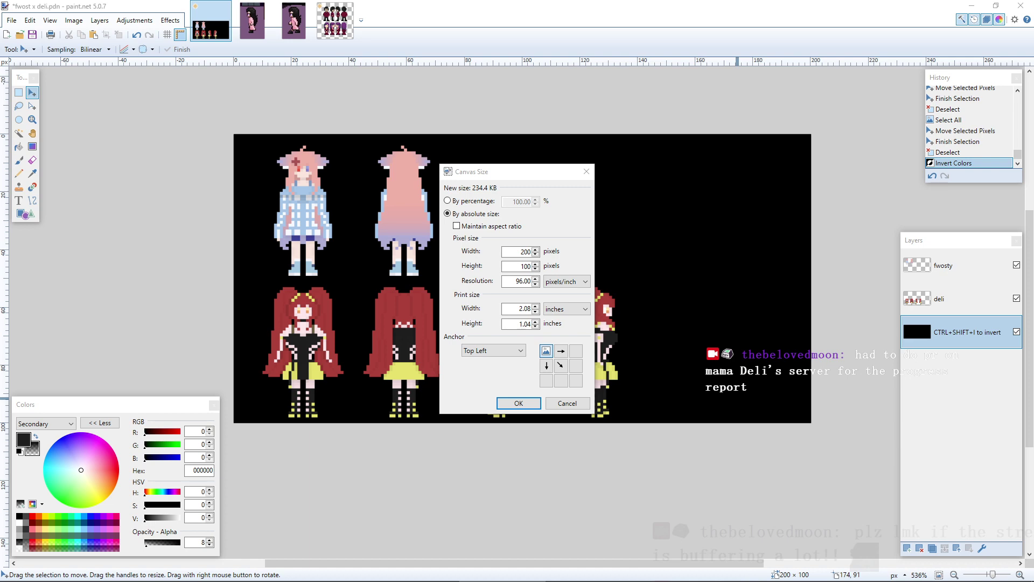
{"action": "key", "text": "alt+Tab"}
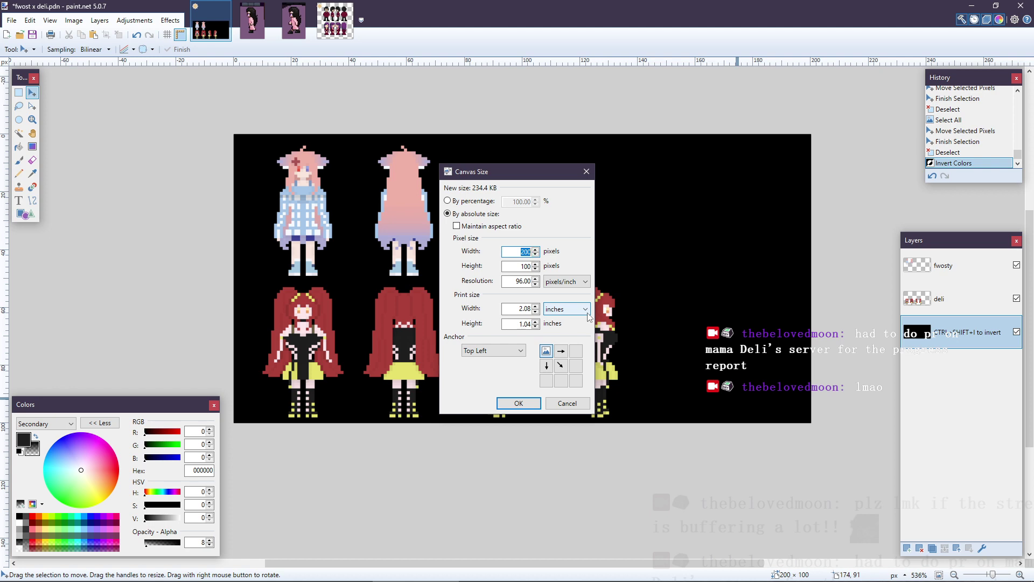
{"action": "type", "text": "275"}
{"action": "key", "text": "BackSpace"}
{"action": "key", "text": "BackSpace"}
{"action": "key", "text": "BackSpace"}
{"action": "type", "text": "300"}
{"action": "key", "text": "Return"}
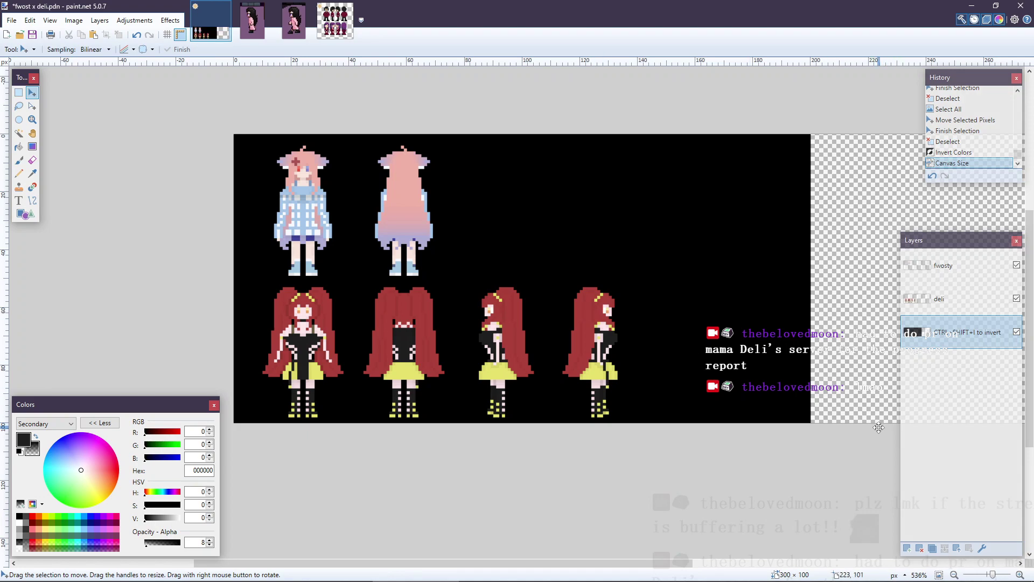
{"action": "key", "text": "f"}
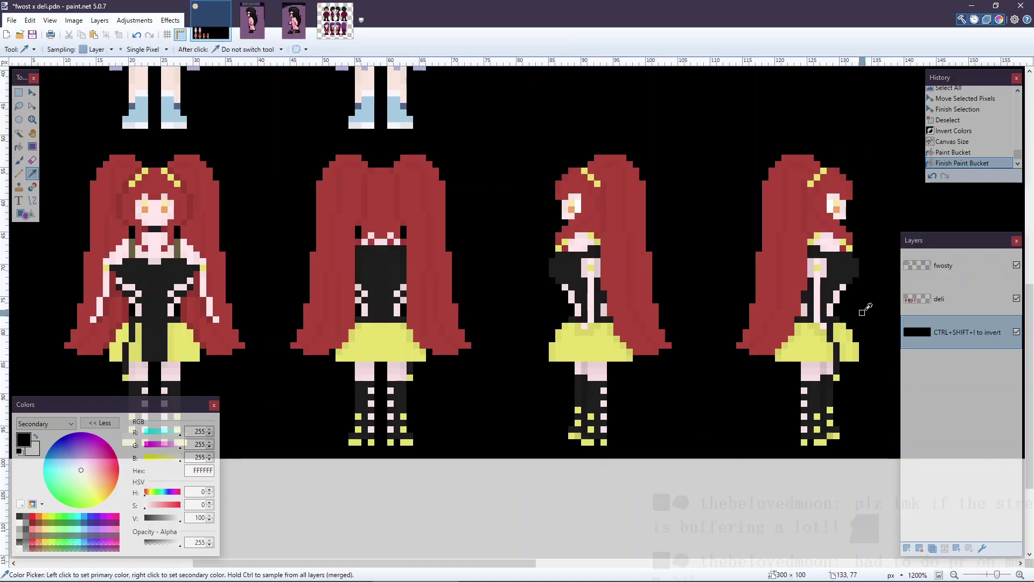
- Sample the dress's 1E1E1E on the deli layer and pencil one pixel under the bust of both side views
{"action": "left_click", "coordinate": [927, 299]}
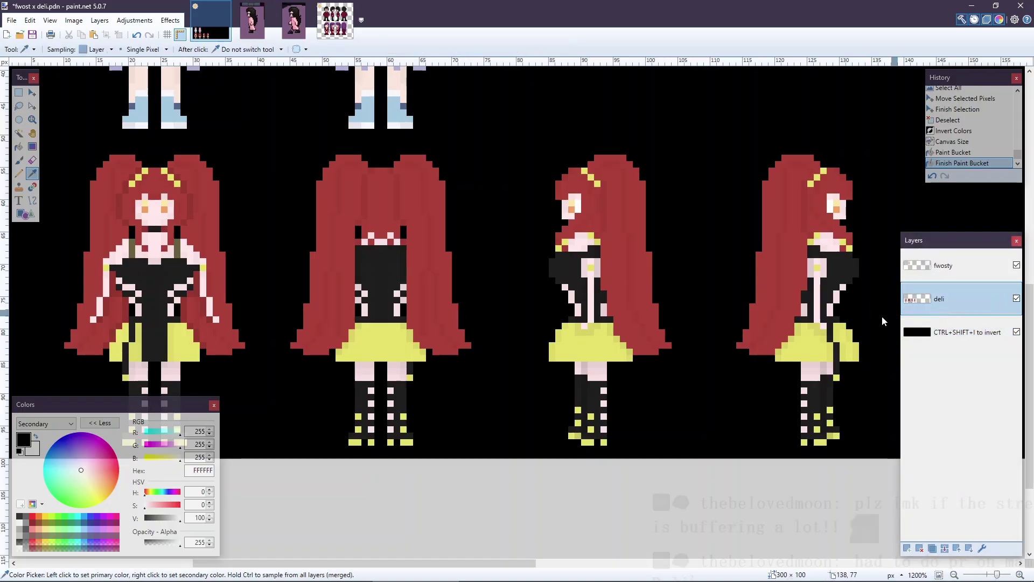
{"action": "scroll", "coordinate": [619, 397], "scroll_direction": "up", "scroll_amount": 2}
{"action": "left_click", "coordinate": [549, 222]}
{"action": "key", "text": "p"}
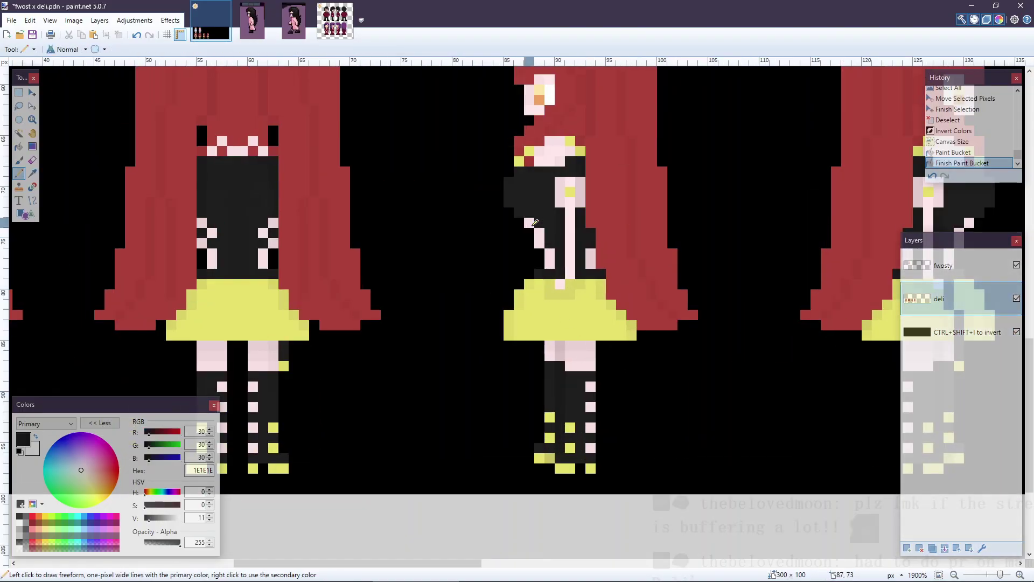
{"action": "left_click", "coordinate": [539, 233]}
{"action": "scroll", "coordinate": [669, 274], "scroll_direction": "down", "scroll_amount": 2}
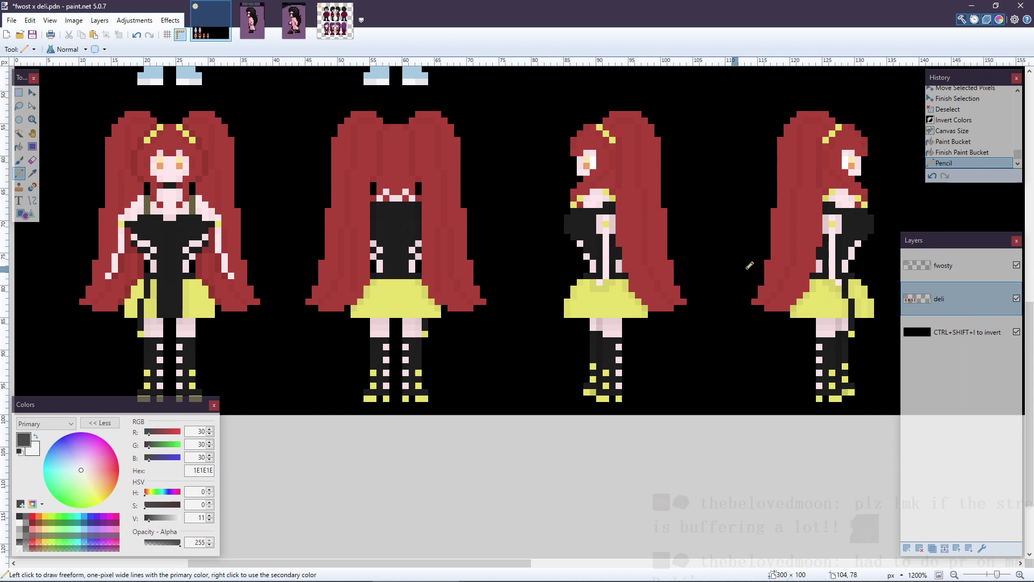
{"action": "left_click", "coordinate": [856, 247]}
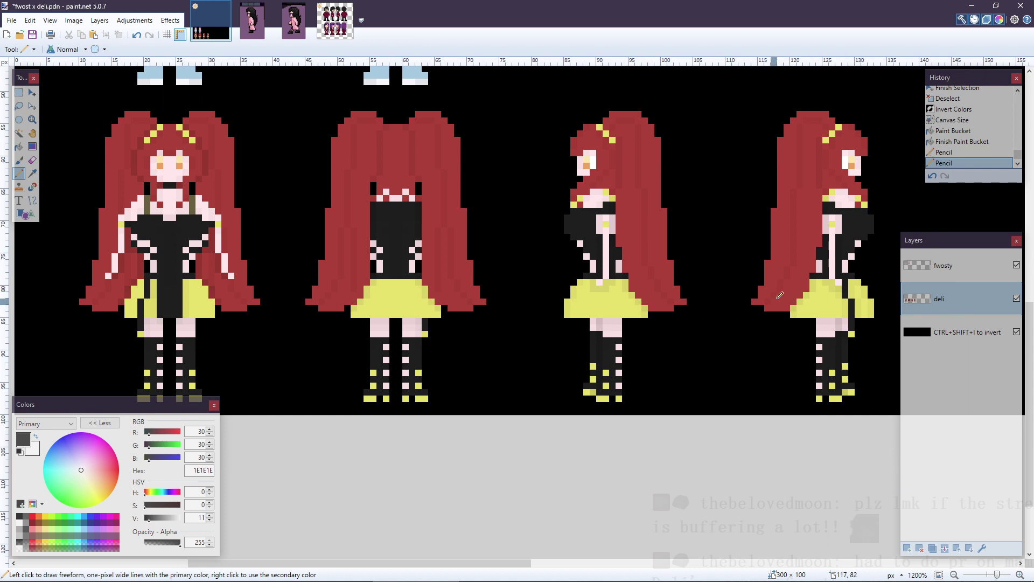
- Compare the red-haired character's side views with the luna side reference image
{"action": "scroll", "coordinate": [777, 295], "scroll_direction": "down", "scroll_amount": 1}
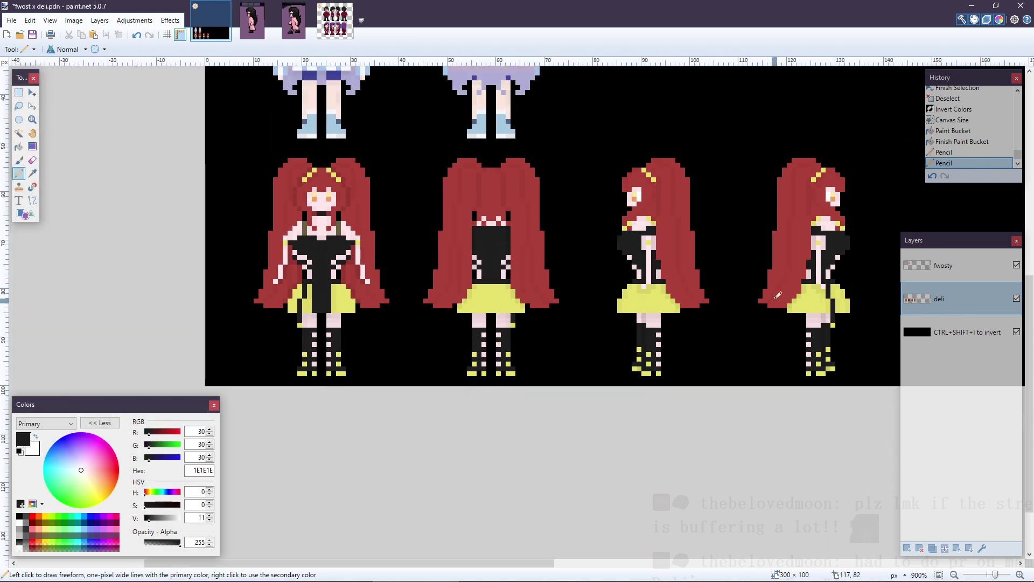
{"action": "scroll", "coordinate": [777, 295], "scroll_direction": "down", "scroll_amount": 1}
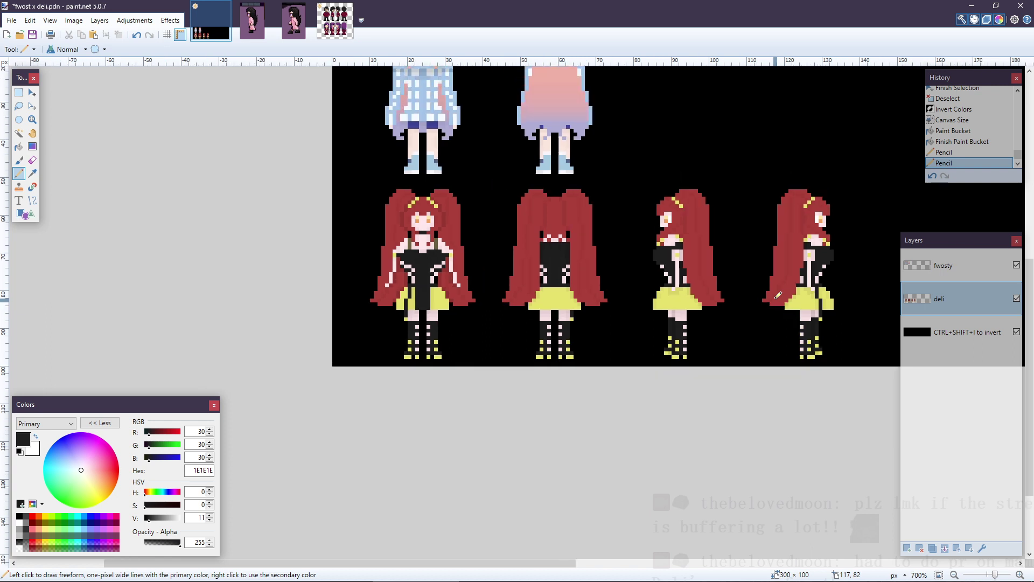
{"action": "scroll", "coordinate": [777, 295], "scroll_direction": "up", "scroll_amount": 1}
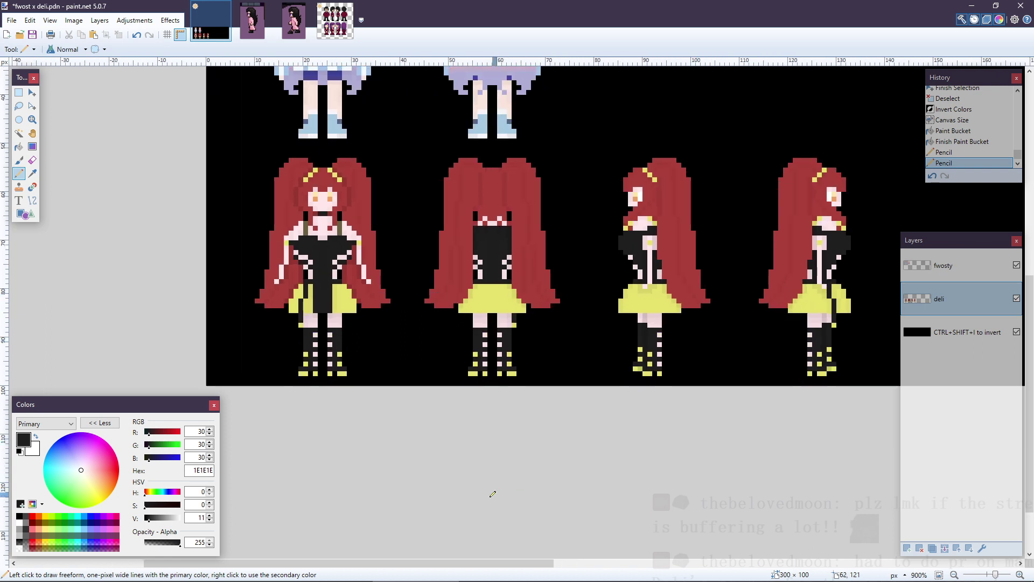
{"action": "left_click_drag", "start_coordinate": [452, 563], "coordinate": [546, 563]}
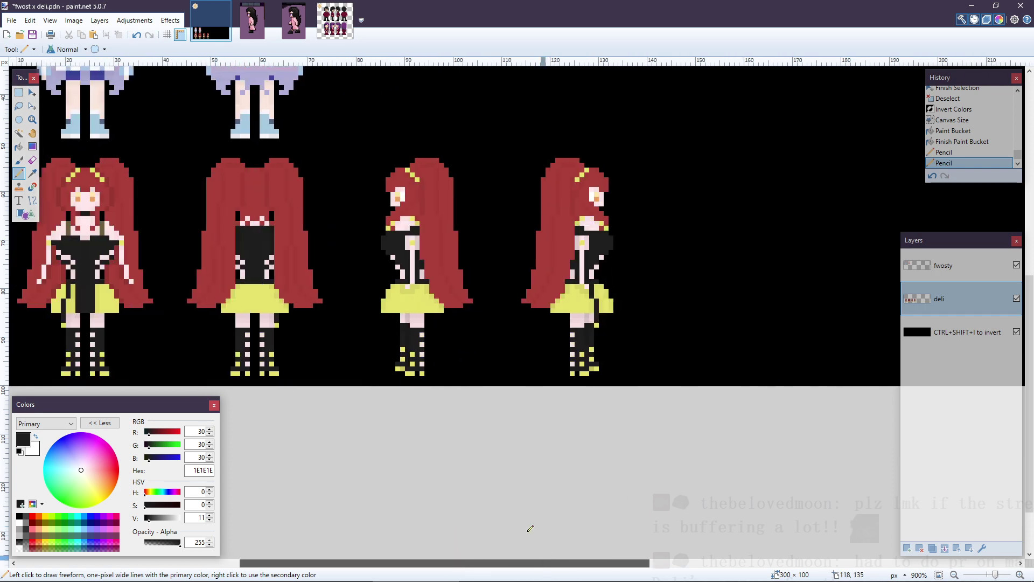
{"action": "left_click", "coordinate": [286, 26]}
{"action": "left_click", "coordinate": [258, 26]}
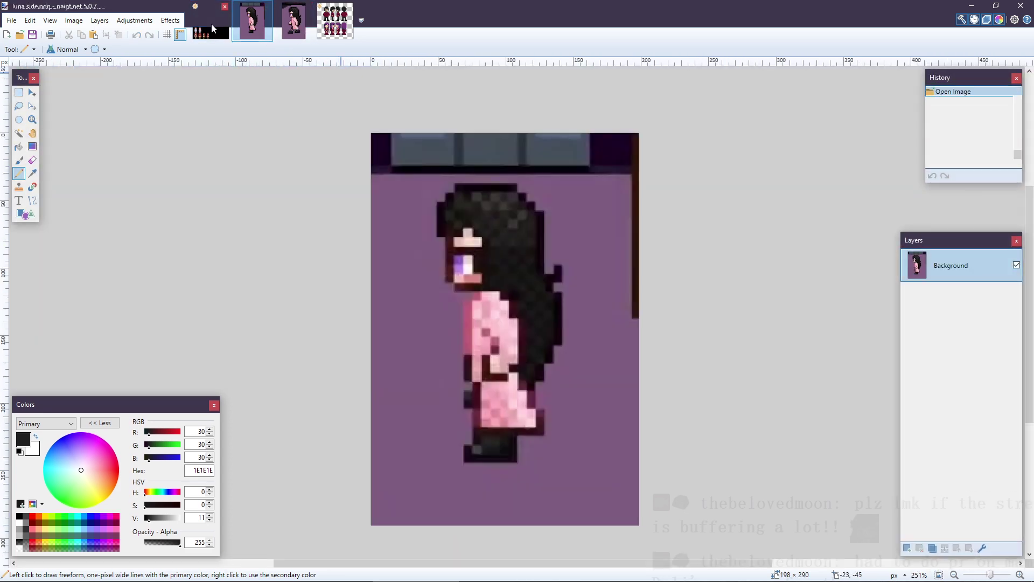
{"action": "left_click", "coordinate": [211, 23]}
{"action": "left_click", "coordinate": [241, 23]}
{"action": "left_click", "coordinate": [218, 23]}
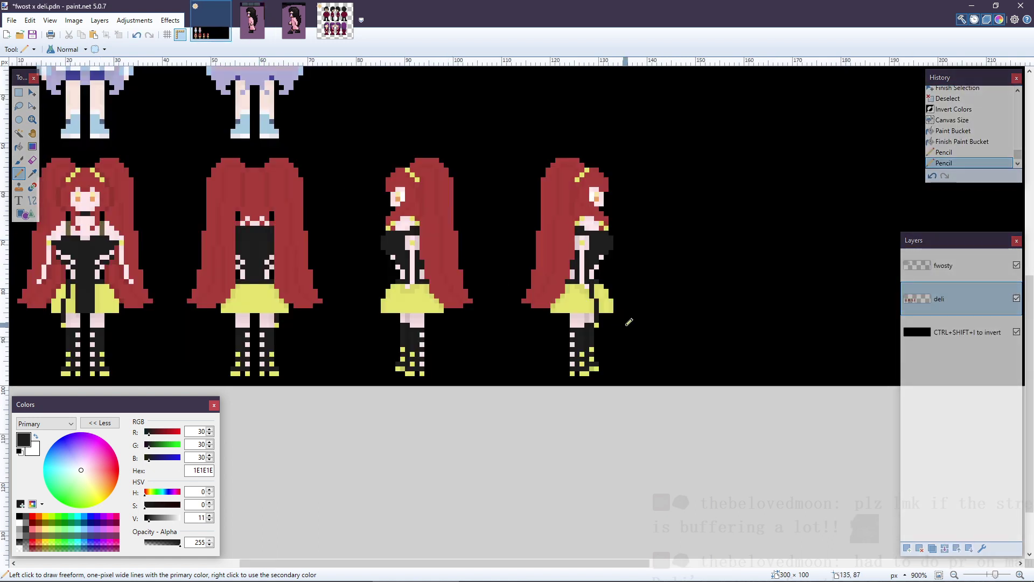
{"action": "scroll", "coordinate": [629, 322], "scroll_direction": "down", "scroll_amount": 1}
{"action": "scroll", "coordinate": [629, 321], "scroll_direction": "up", "scroll_amount": 1}
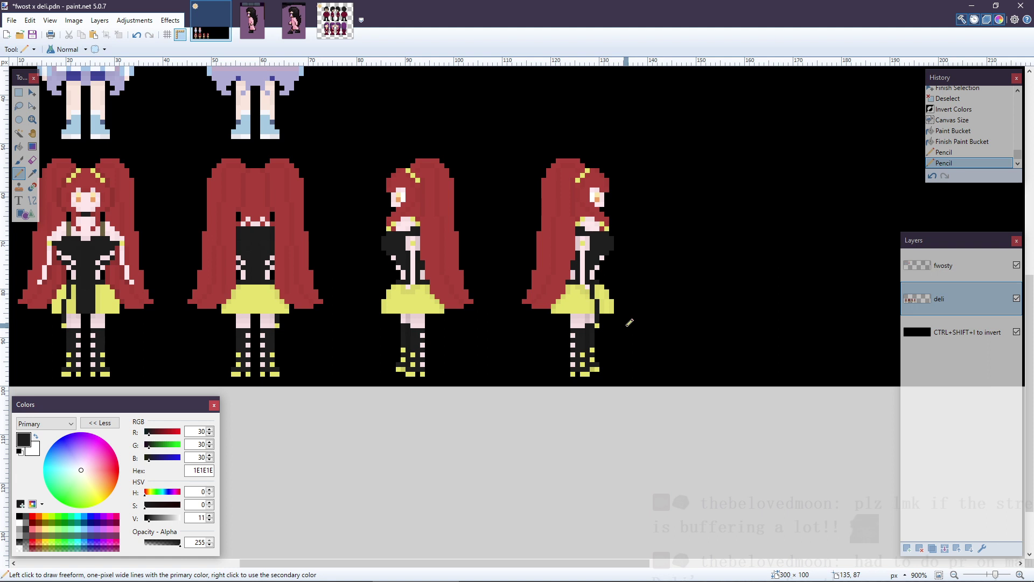
- Copy the left-facing side view of the red-haired character onto a new layer above deli and deselect it
{"action": "key", "text": "x"}
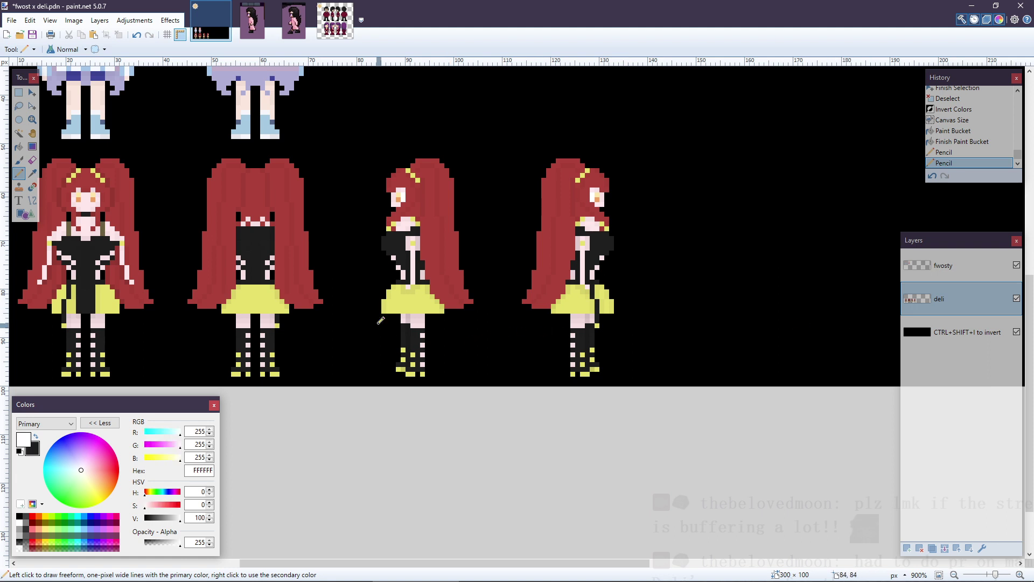
{"action": "key", "text": "s"}
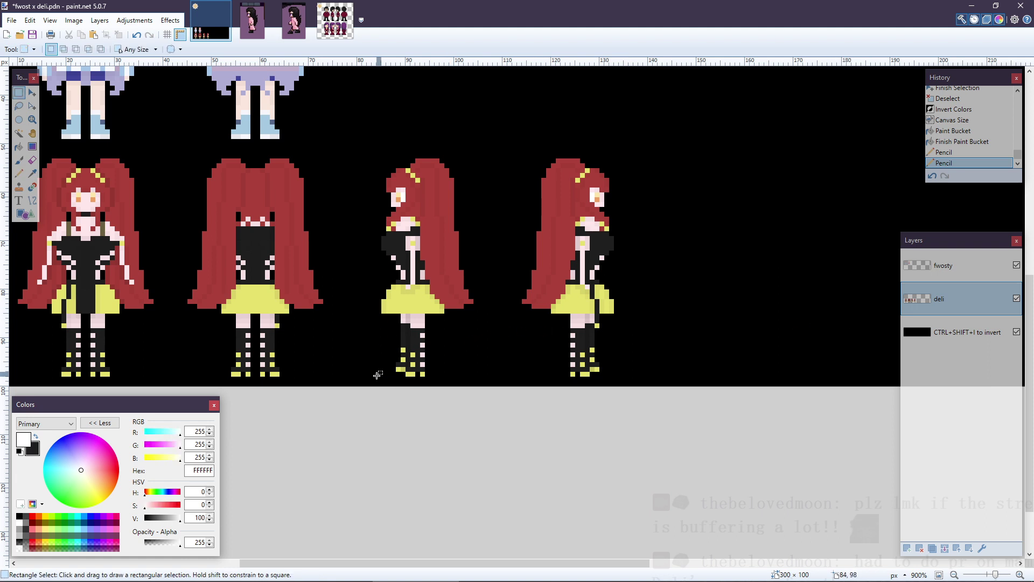
{"action": "mouse_move", "coordinate": [377, 375]}
{"action": "left_mouse_down"}
{"action": "mouse_move", "coordinate": [464, 212]}
{"action": "mouse_move", "coordinate": [476, 151]}
{"action": "left_mouse_up"}
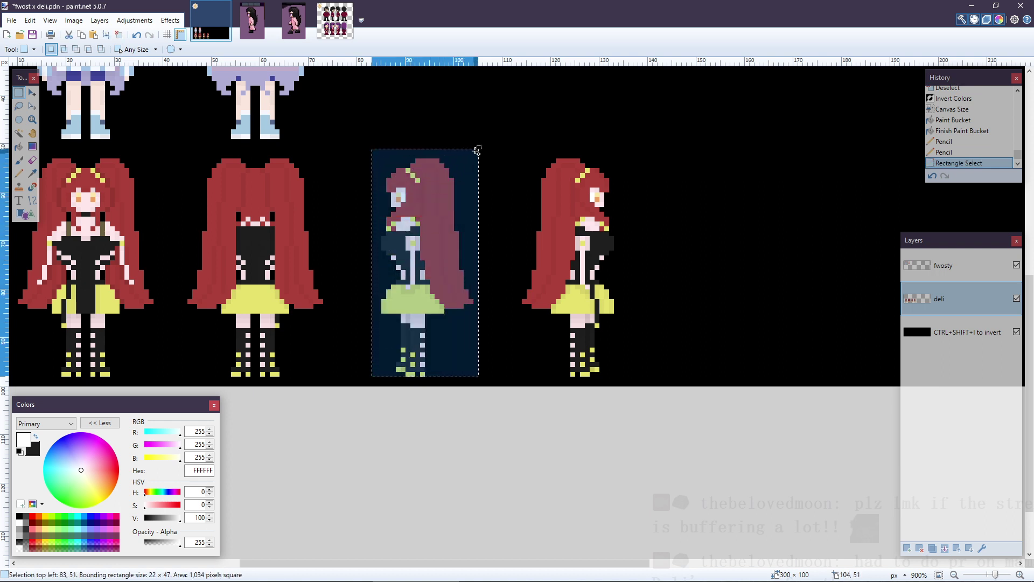
{"action": "key", "text": "ctrl+c"}
{"action": "key", "text": "ctrl+shift+n"}
{"action": "key", "text": "ctrl+v"}
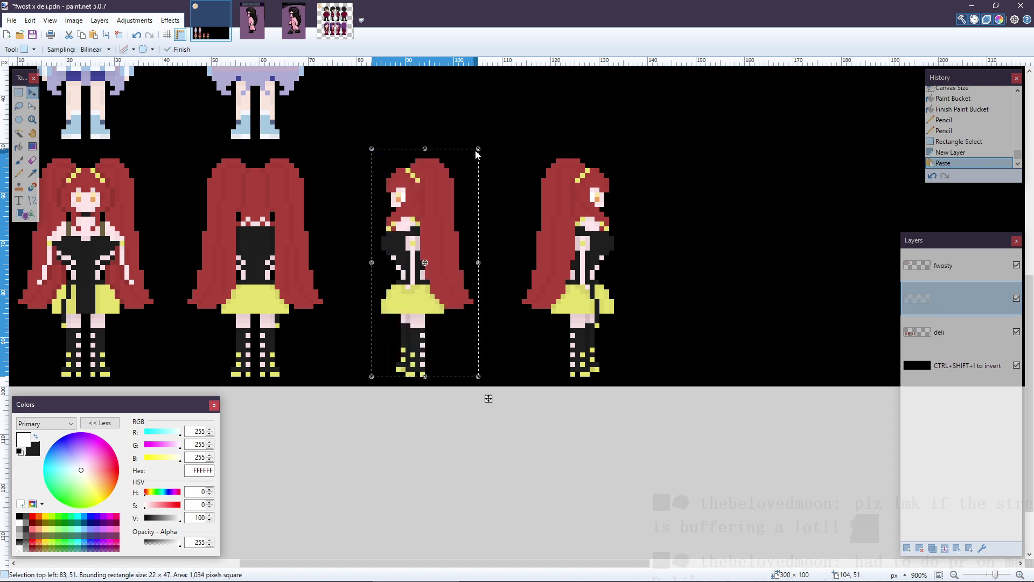
{"action": "key", "text": "ctrl+d"}
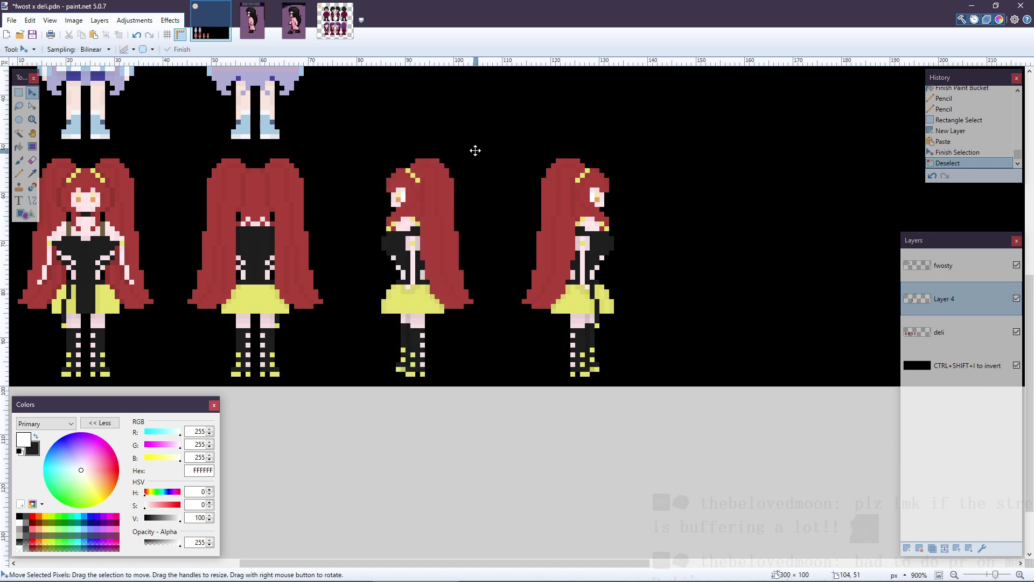
- Move the copied left-facing side view on Layer 4 about 58 pixels right, past the right-facing view, and clear the selection
{"action": "key", "text": "ctrl+a"}
{"action": "key", "text": "Right"}
{"action": "key", "text": "Right"}
{"action": "key", "text": "Right"}
{"action": "key", "text": "Right"}
{"action": "key", "text": "Right"}
{"action": "key", "text": "Right"}
{"action": "key", "text": "Right"}
{"action": "key", "text": "Right"}
{"action": "key", "text": "Right"}
{"action": "key", "text": "Right"}
{"action": "key", "text": "Right"}
{"action": "key", "text": "Right"}
{"action": "key", "text": "Right"}
{"action": "key", "text": "Right"}
{"action": "key", "text": "Right"}
{"action": "key", "text": "Right"}
{"action": "key", "text": "Right"}
{"action": "key", "text": "Right"}
{"action": "key", "text": "Right"}
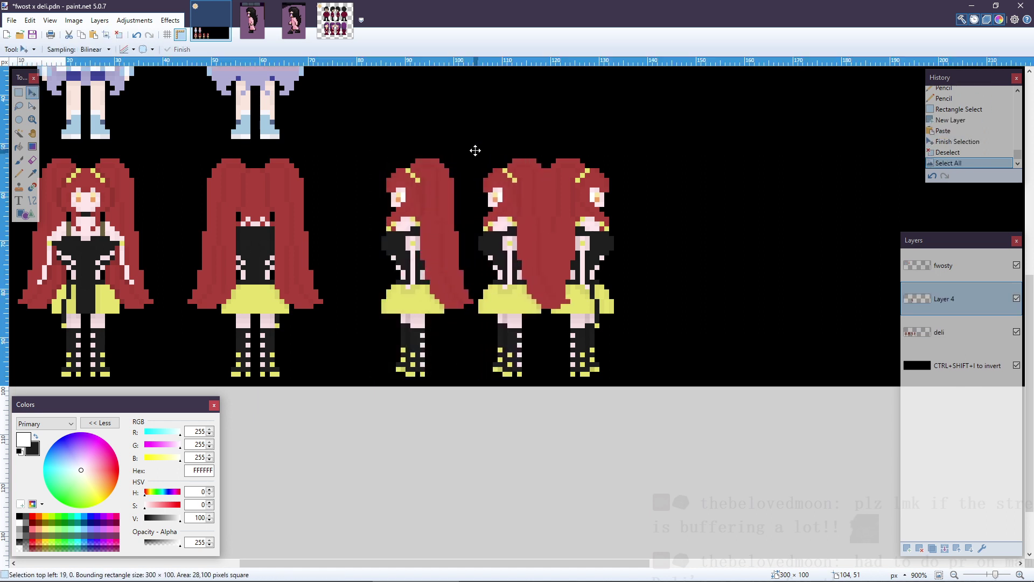
{"action": "key", "text": "Right"}
{"action": "key", "text": "Right"}
{"action": "key", "text": "Right"}
{"action": "key", "text": "Right"}
{"action": "key", "text": "Right"}
{"action": "key", "text": "Right"}
{"action": "key", "text": "Right"}
{"action": "key", "text": "Right"}
{"action": "key", "text": "Right"}
{"action": "key", "text": "Right"}
{"action": "key", "text": "Right"}
{"action": "key", "text": "Right"}
{"action": "key", "text": "Right"}
{"action": "key", "text": "Right"}
{"action": "key", "text": "Right"}
{"action": "key", "text": "Right"}
{"action": "key", "text": "Right"}
{"action": "key", "text": "Right"}
{"action": "key", "text": "Right"}
{"action": "key", "text": "Right"}
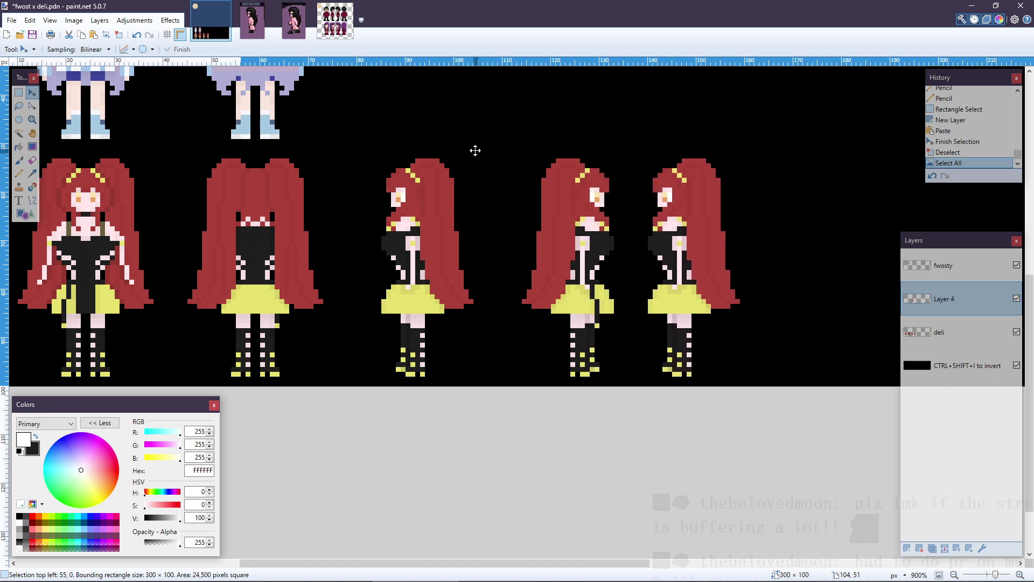
{"action": "key", "text": "Right"}
{"action": "key", "text": "Right"}
{"action": "key", "text": "Right"}
{"action": "key", "text": "ctrl+d"}
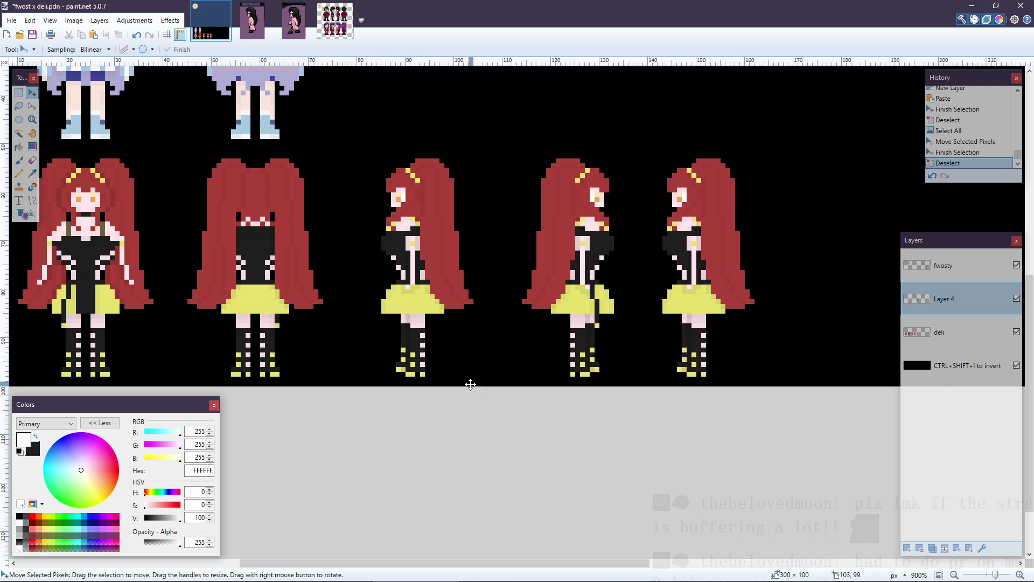
- Compare the repositioned side-view copy with the luna side reference image
{"action": "left_click", "coordinate": [285, 24]}
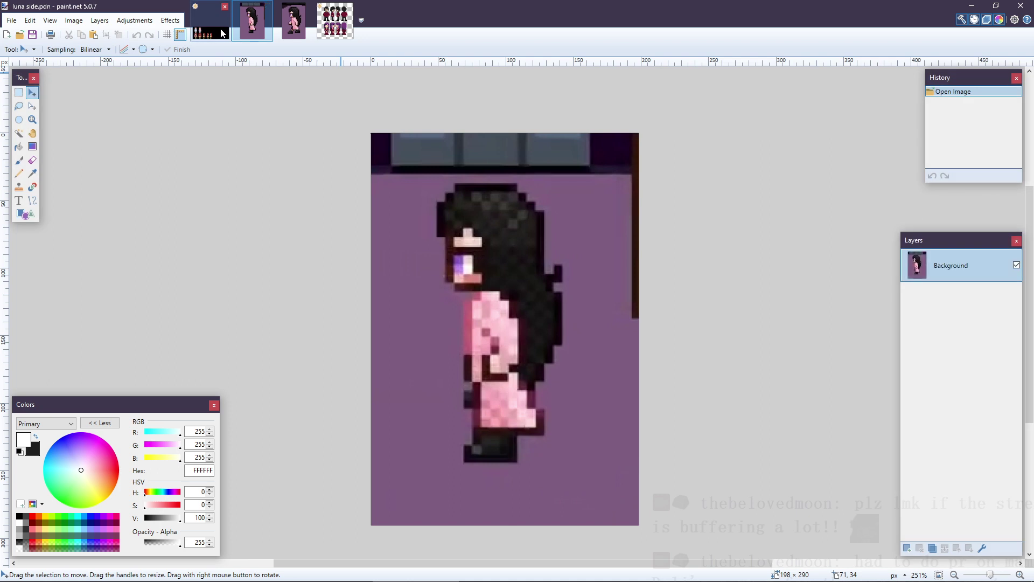
{"action": "left_click", "coordinate": [222, 33]}
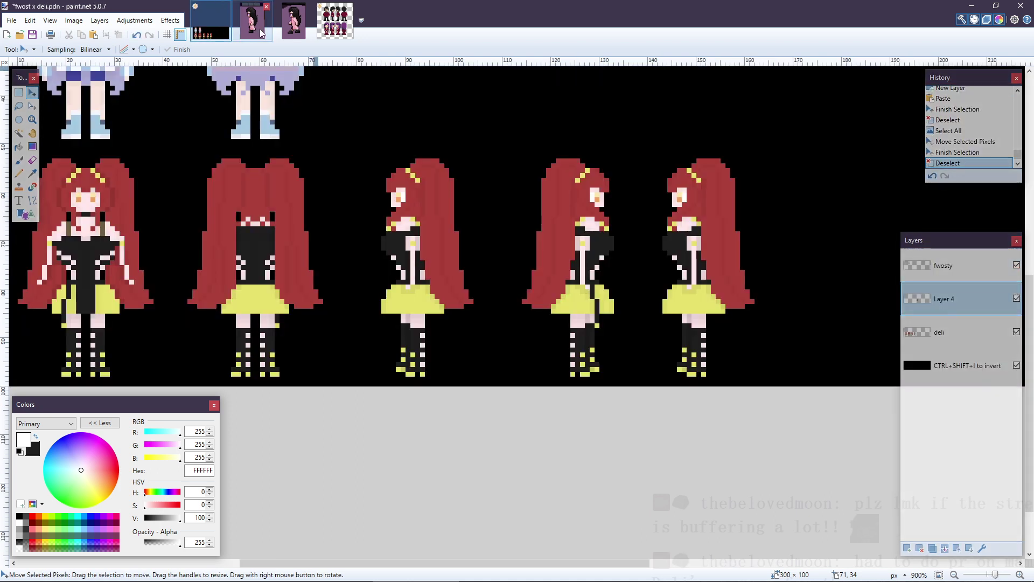
{"action": "left_click_drag", "start_coordinate": [414, 563], "coordinate": [496, 563]}
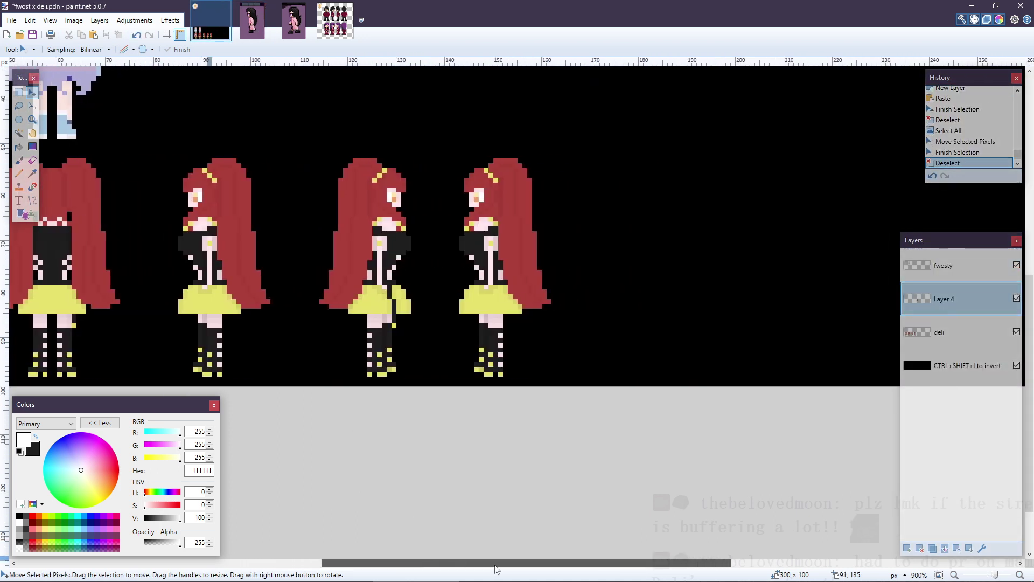
- Sample the face's skin shades, including FFE8EB, and pencil a new face outline in the empty area beside the copied side view
{"action": "scroll", "coordinate": [695, 437], "scroll_direction": "up", "scroll_amount": 2}
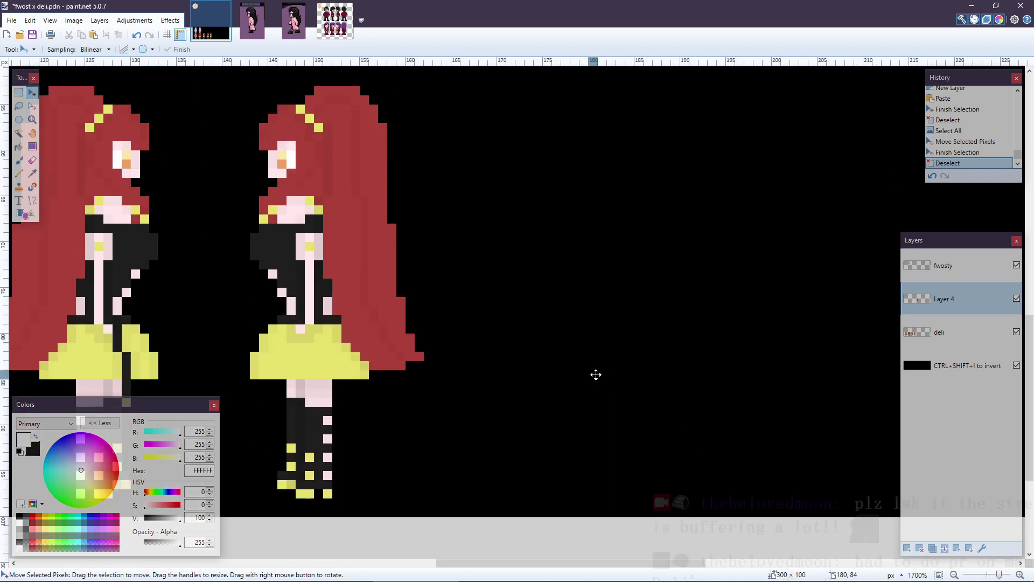
{"action": "key", "text": "k"}
{"action": "scroll", "coordinate": [277, 231], "scroll_direction": "up", "scroll_amount": 3}
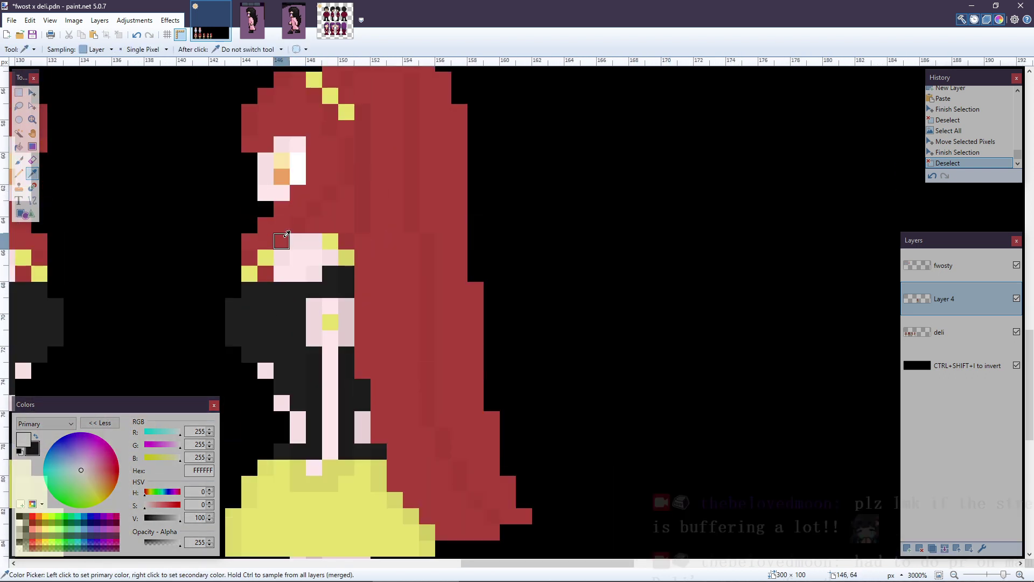
{"action": "right_click", "coordinate": [269, 176]}
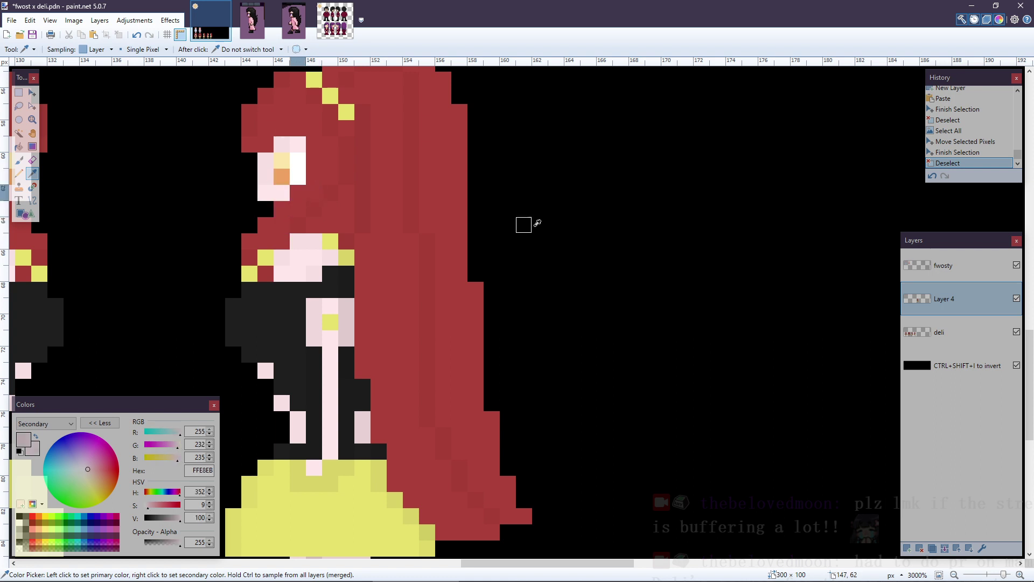
{"action": "key", "text": "p"}
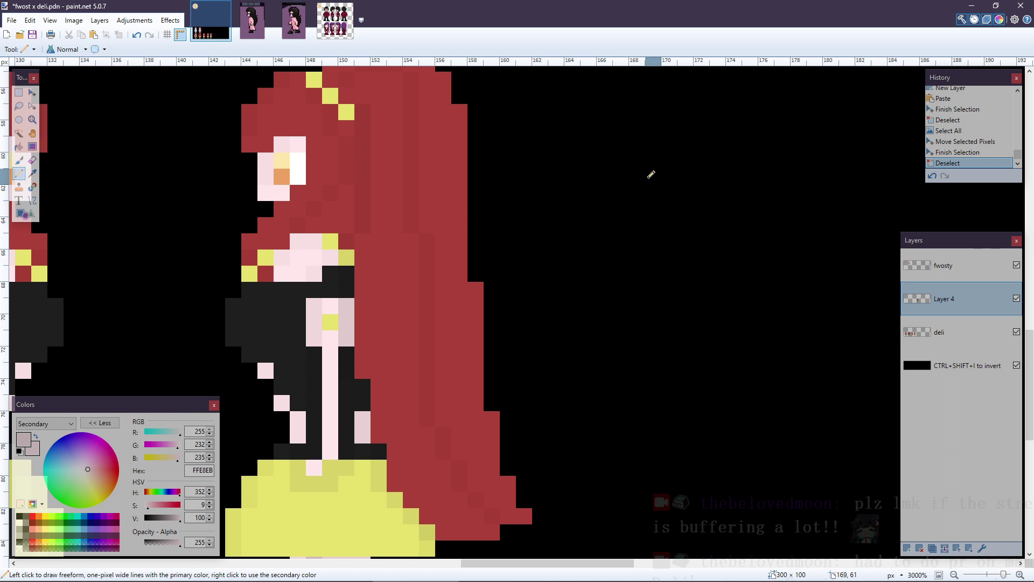
{"action": "left_click", "coordinate": [653, 193]}
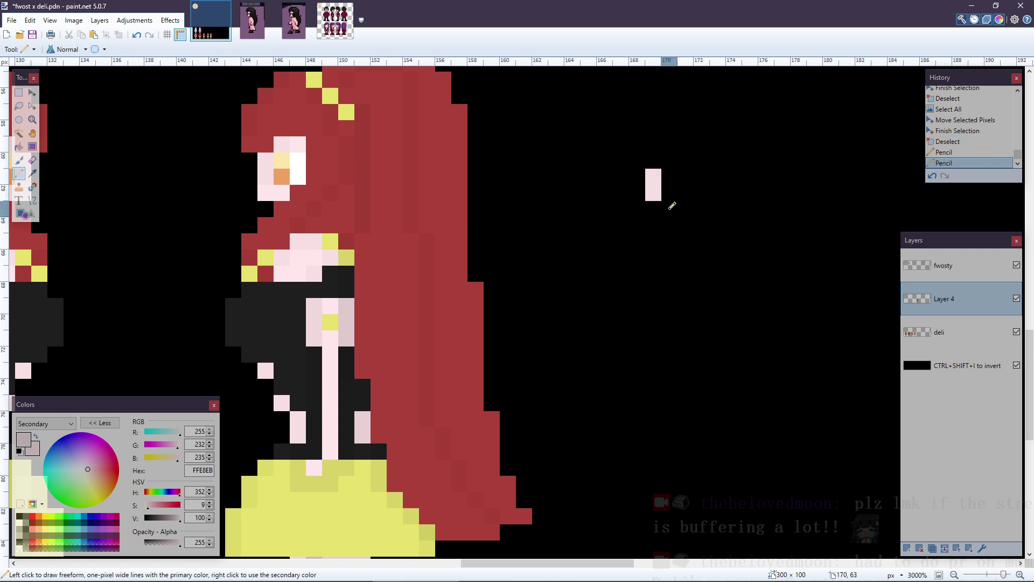
{"action": "left_click", "coordinate": [654, 207]}
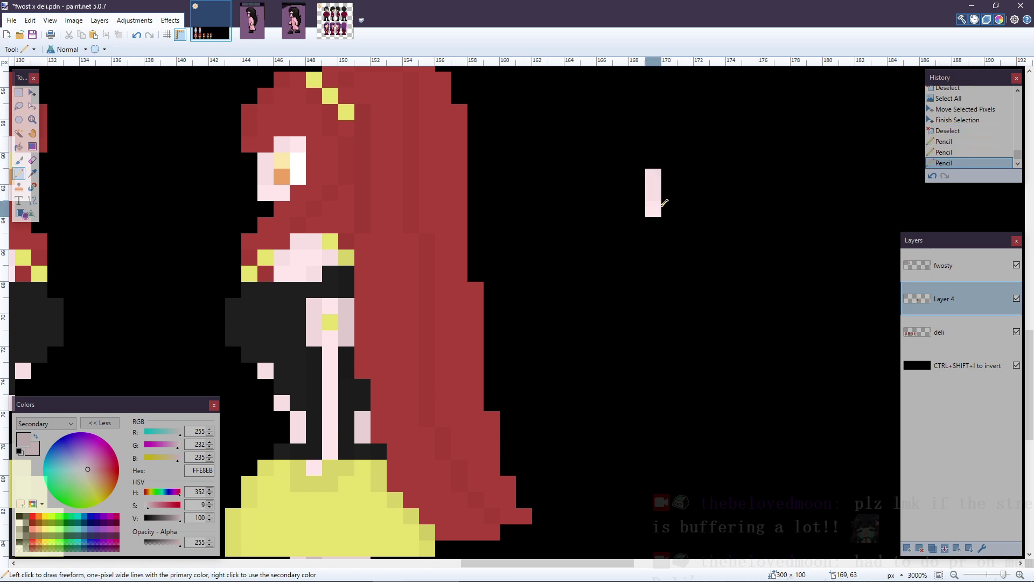
{"action": "left_click", "coordinate": [669, 205]}
{"action": "left_click", "coordinate": [670, 161]}
{"action": "left_click", "coordinate": [685, 160]}
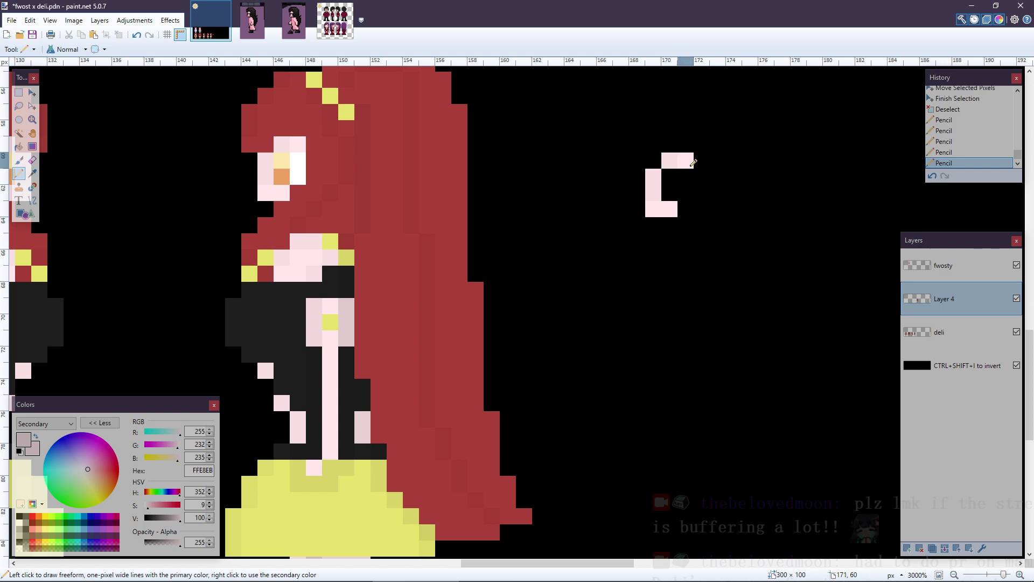
- Sample the iris colours FCE6AA and EDA261 and pencil the two iris pixels, one above the other, in the new face outline
{"action": "key", "text": "k"}
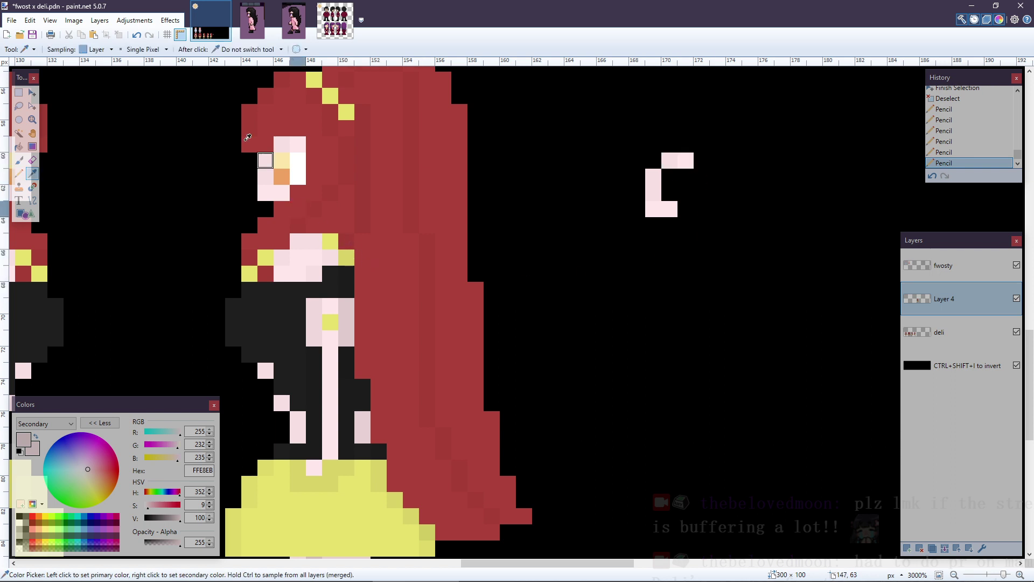
{"action": "right_click", "coordinate": [280, 176]}
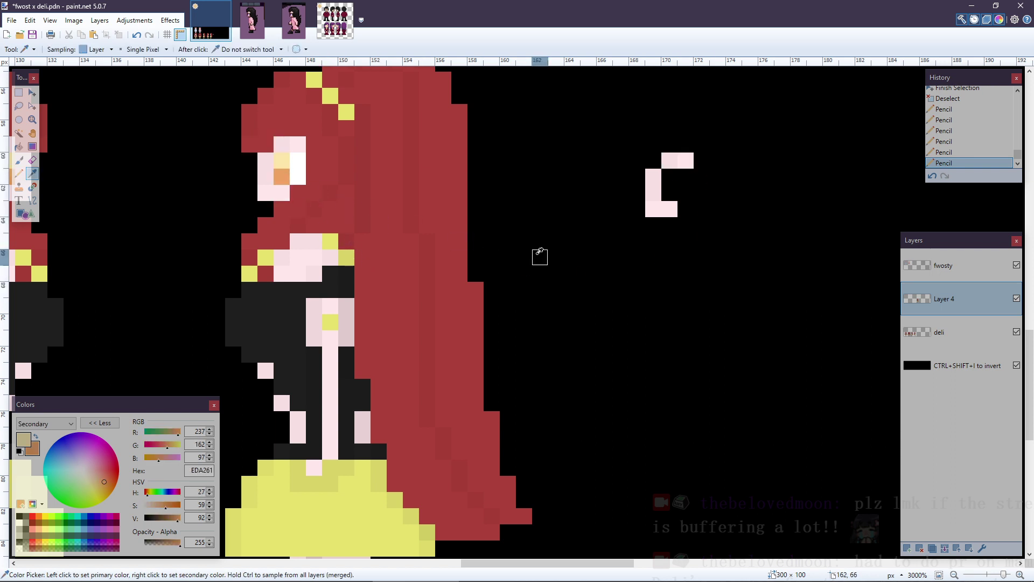
{"action": "key", "text": "p"}
{"action": "left_click", "coordinate": [668, 176]}
{"action": "right_click", "coordinate": [672, 193]}
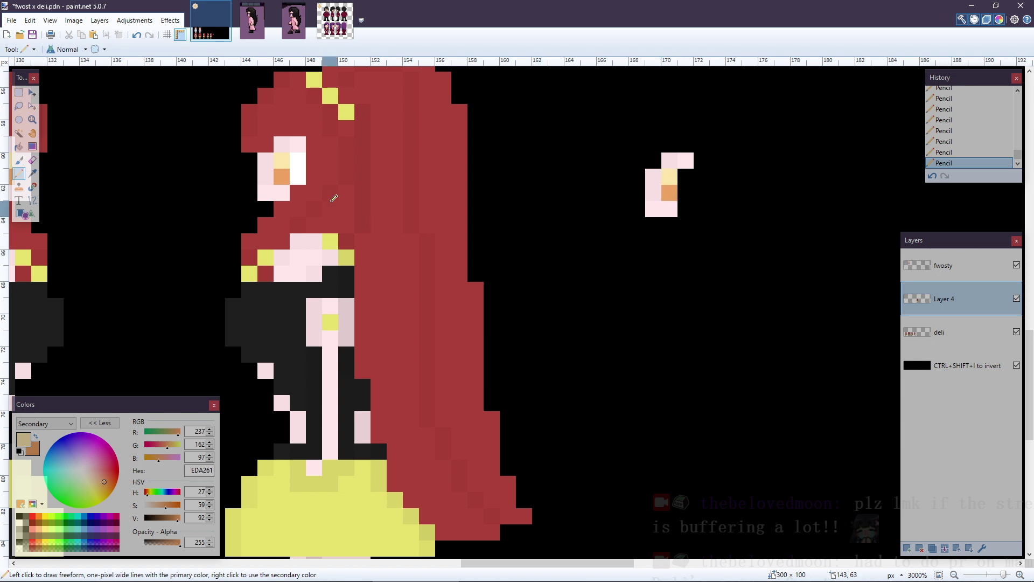
- Set the secondary colour to white FFFFFF and pencil the two-pixel white of the eye beside the new iris
{"action": "right_click", "coordinate": [19, 523]}
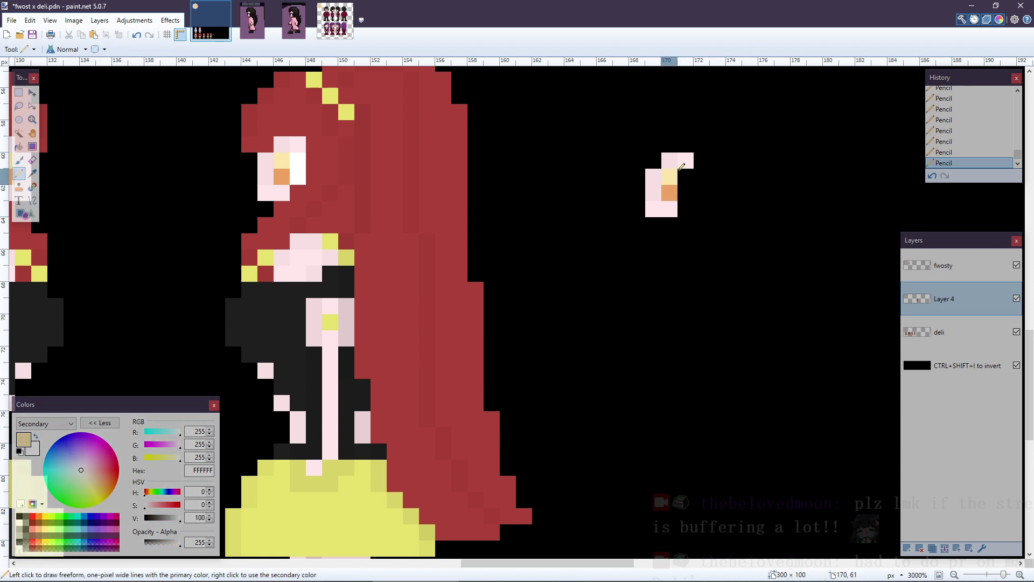
{"action": "left_click_drag", "start_coordinate": [685, 177], "coordinate": [685, 193]}
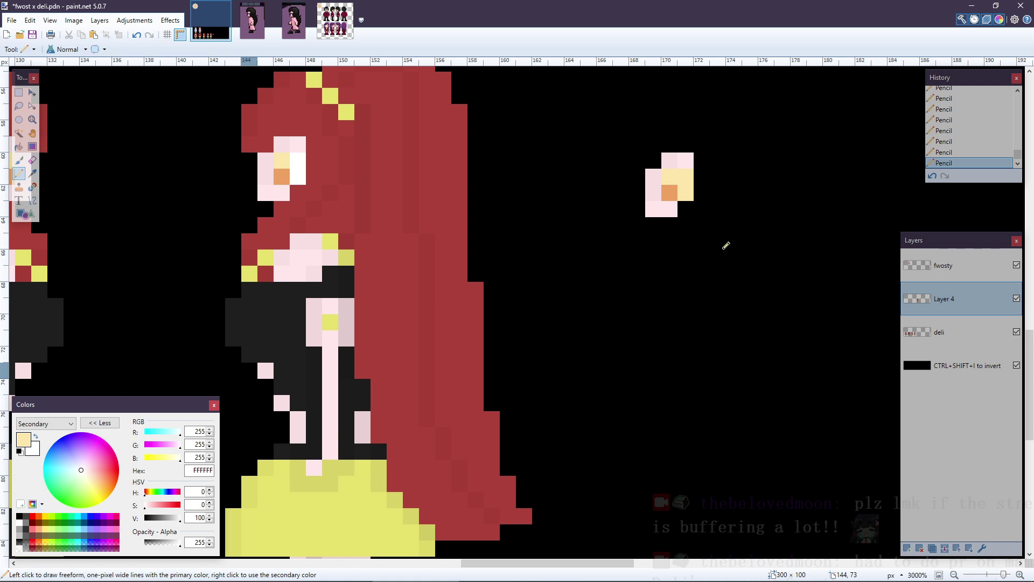
{"action": "right_click", "coordinate": [685, 177]}
{"action": "right_click", "coordinate": [685, 193]}
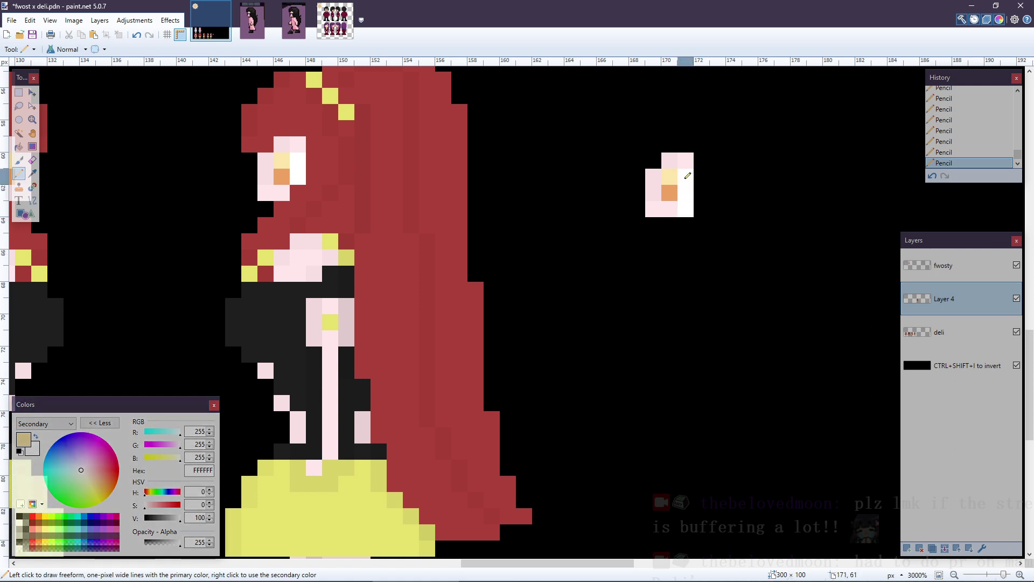
{"action": "key", "text": "ctrl+z"}
{"action": "key", "text": "ctrl+z"}
{"action": "key", "text": "ctrl+y"}
{"action": "key", "text": "ctrl+y"}
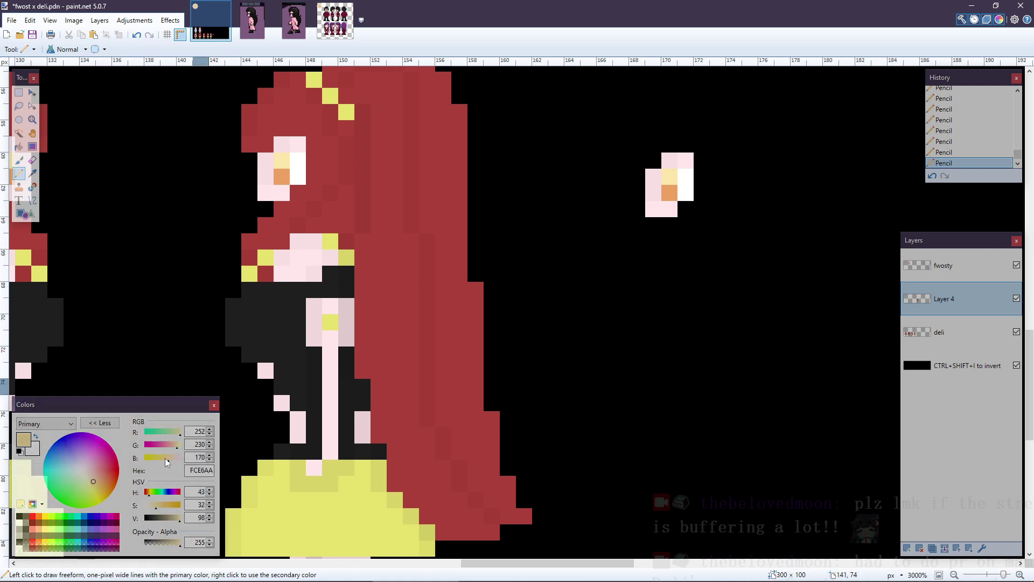
- Examine the sprite sheet's side views and the loose face against the luna walk and luna side reference images
{"action": "scroll", "coordinate": [628, 341], "scroll_direction": "up", "scroll_amount": 3}
{"action": "scroll", "coordinate": [630, 342], "scroll_direction": "down", "scroll_amount": 3}
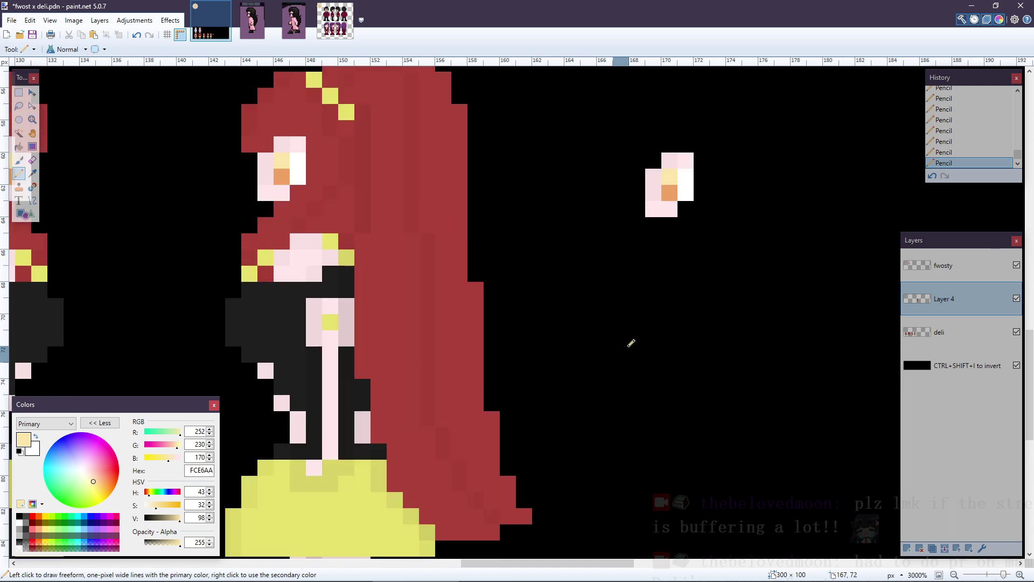
{"action": "scroll", "coordinate": [631, 342], "scroll_direction": "down", "scroll_amount": 3}
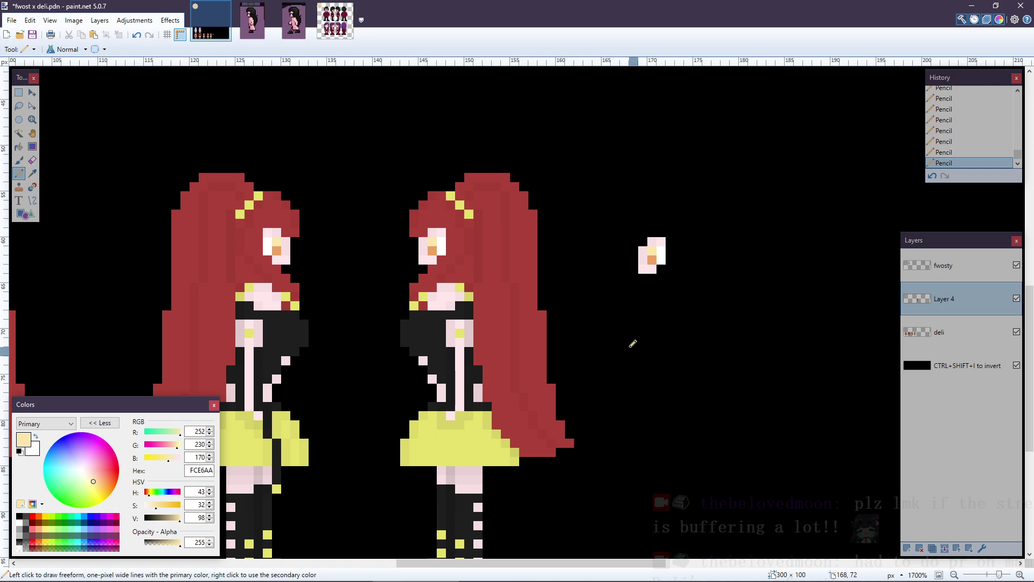
{"action": "scroll", "coordinate": [633, 343], "scroll_direction": "down", "scroll_amount": 2}
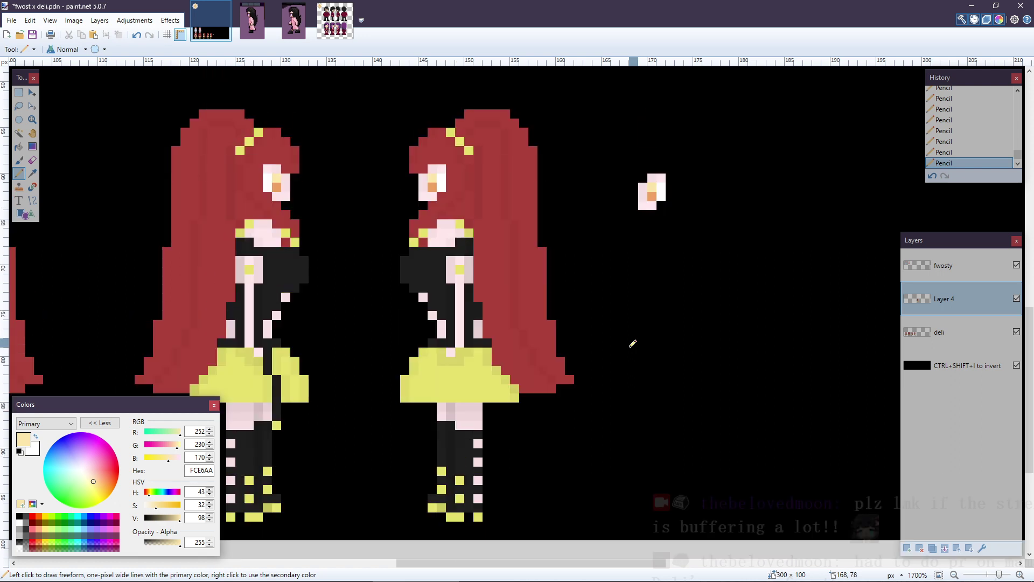
{"action": "left_click", "coordinate": [289, 31]}
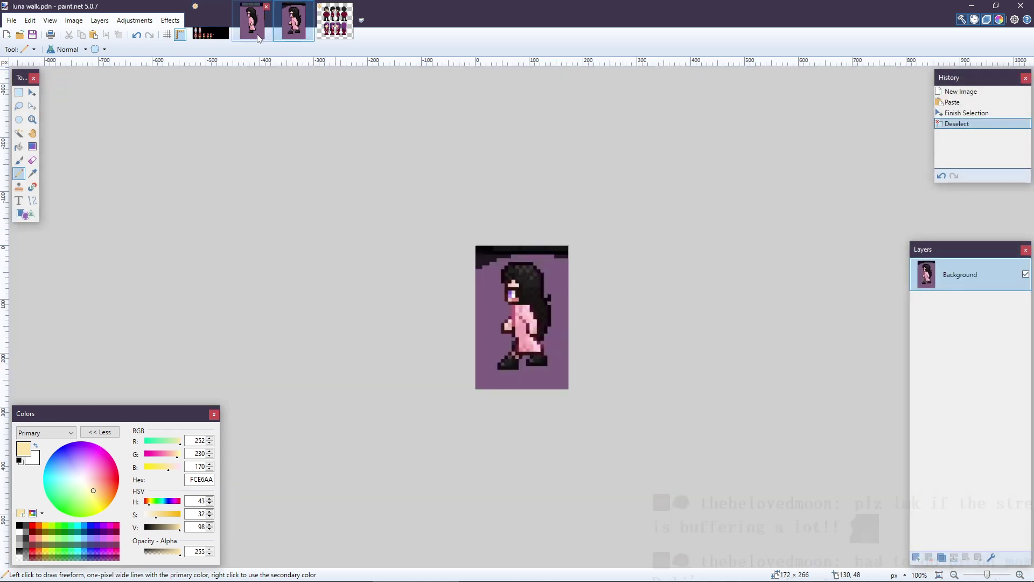
{"action": "left_click", "coordinate": [238, 38]}
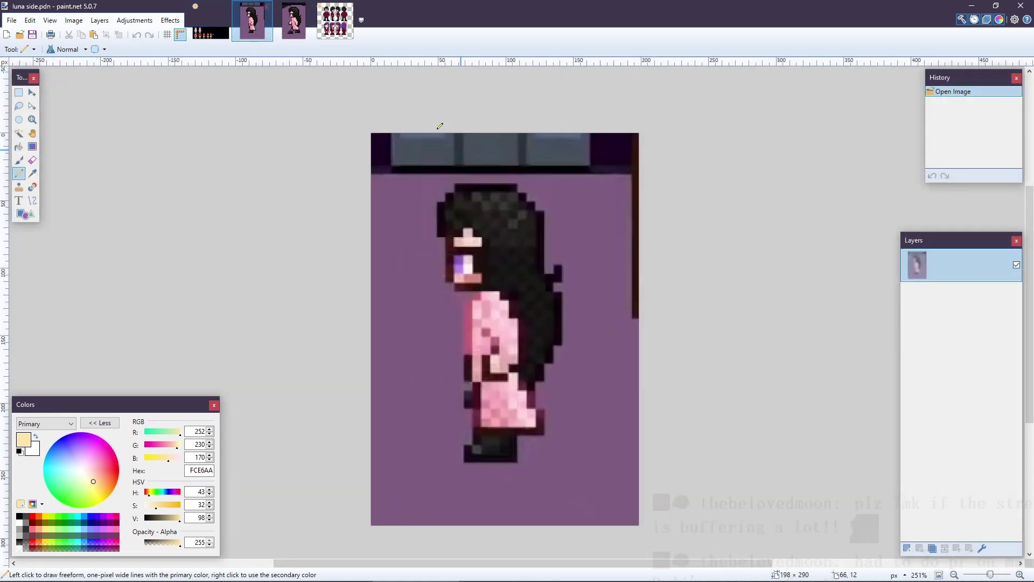
{"action": "left_click", "coordinate": [213, 36]}
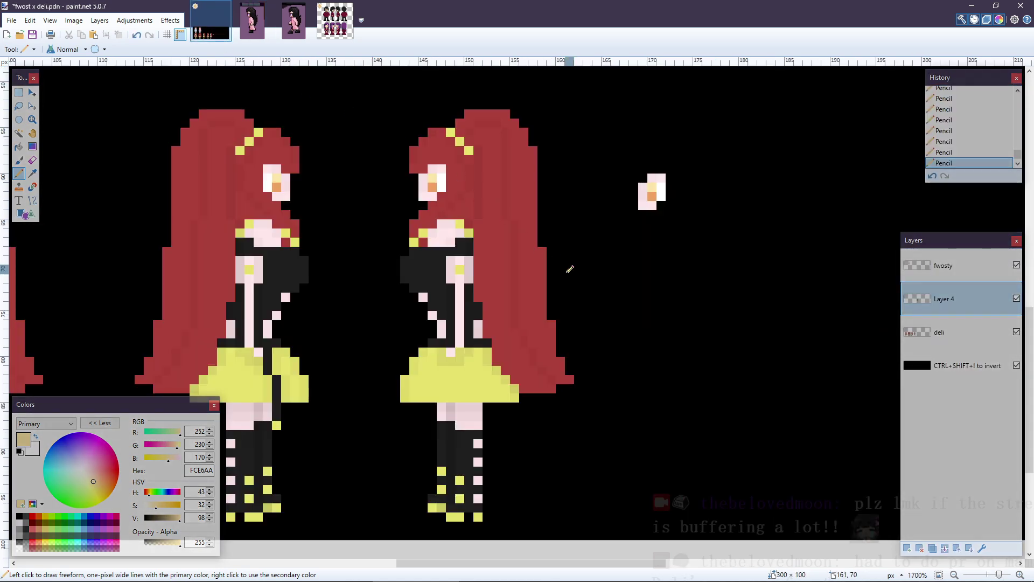
{"action": "scroll", "coordinate": [689, 291], "scroll_direction": "down", "scroll_amount": 6}
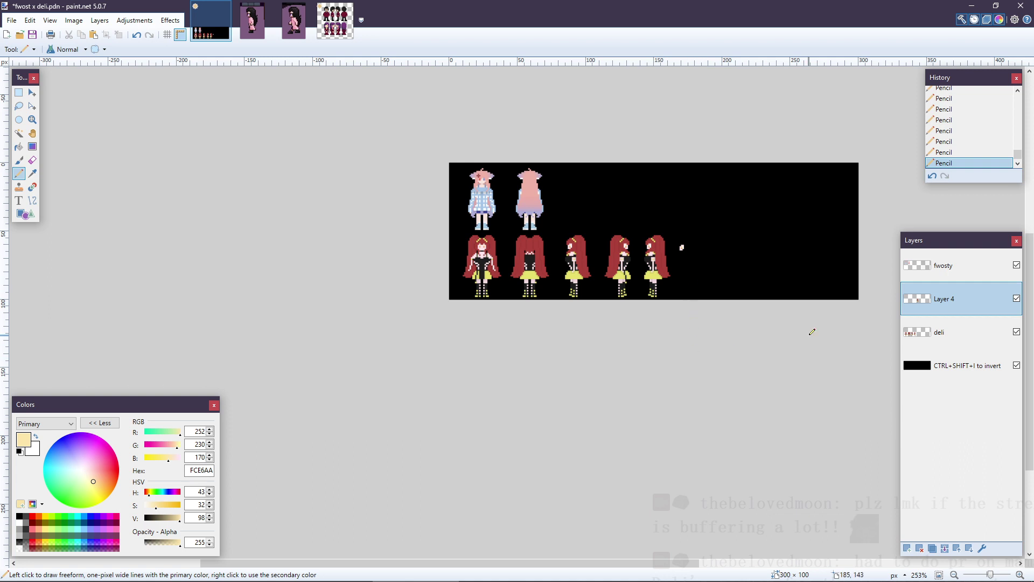
{"action": "scroll", "coordinate": [668, 293], "scroll_direction": "up", "scroll_amount": 8}
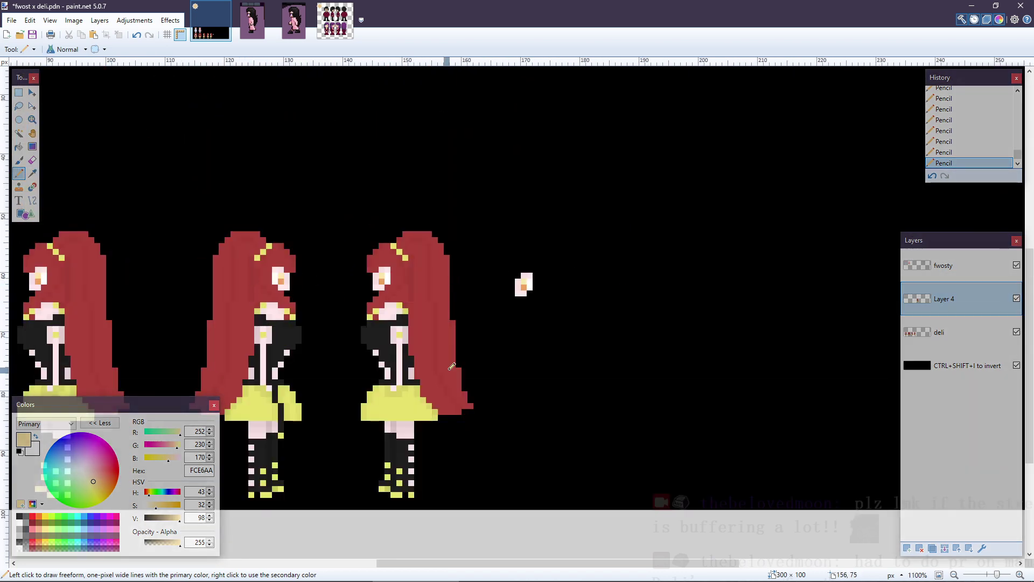
{"action": "scroll", "coordinate": [452, 367], "scroll_direction": "up", "scroll_amount": 4}
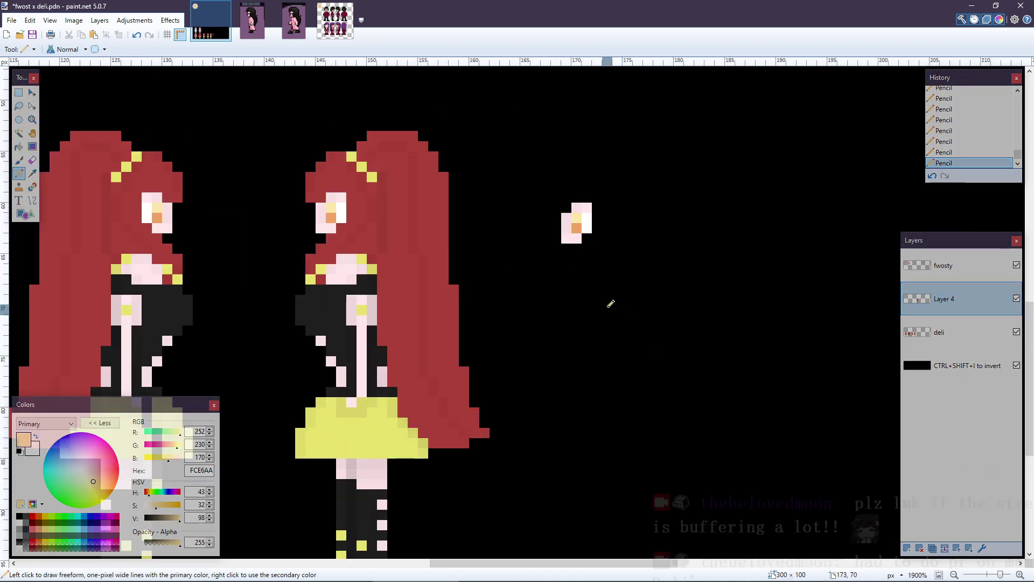
{"action": "scroll", "coordinate": [605, 298], "scroll_direction": "down", "scroll_amount": 2}
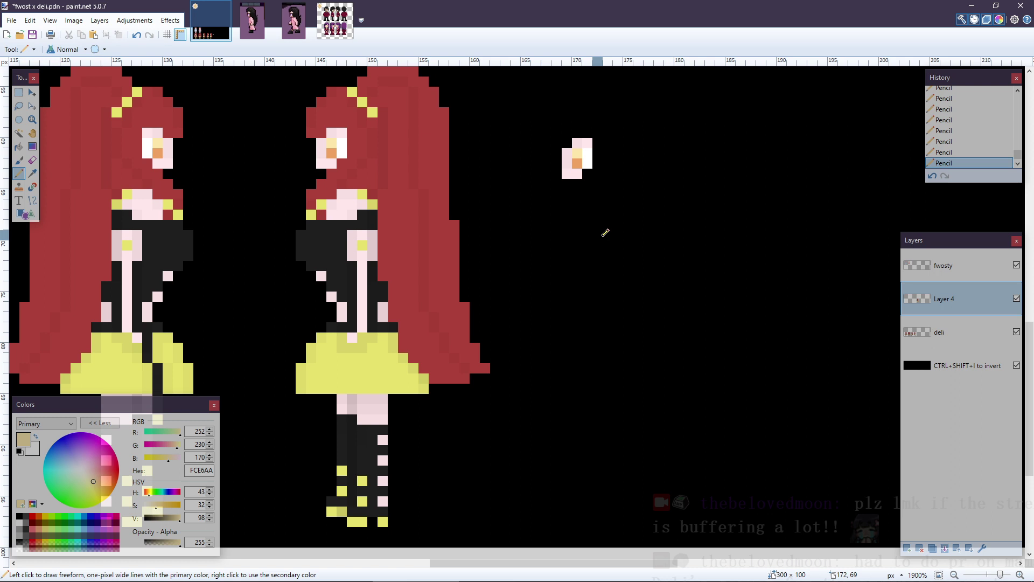
- Select the loose pencilled face beside the copied side view and erase it
{"action": "key", "text": "s"}
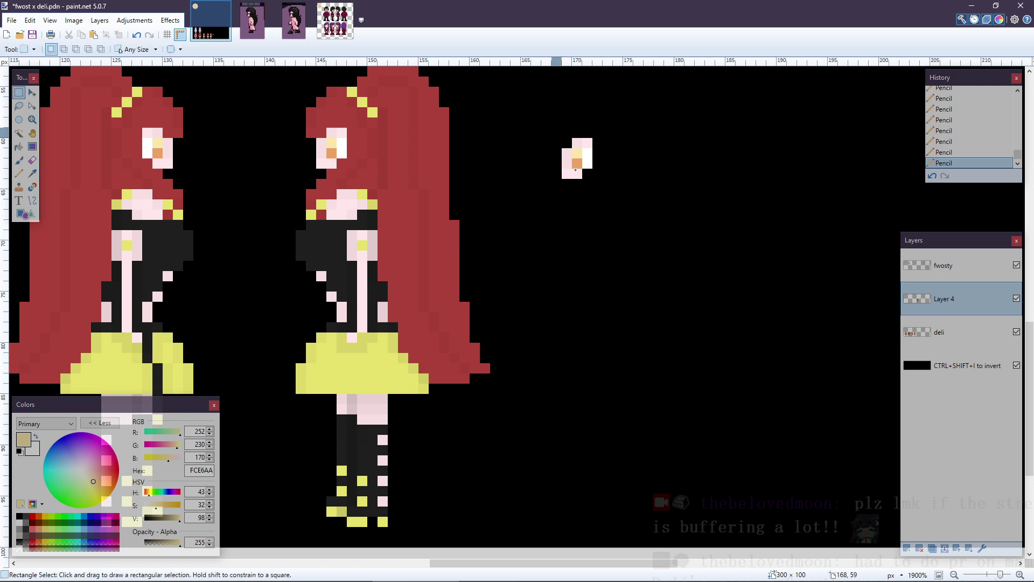
{"action": "left_click_drag", "start_coordinate": [552, 128], "coordinate": [603, 198]}
{"action": "key", "text": "Delete"}
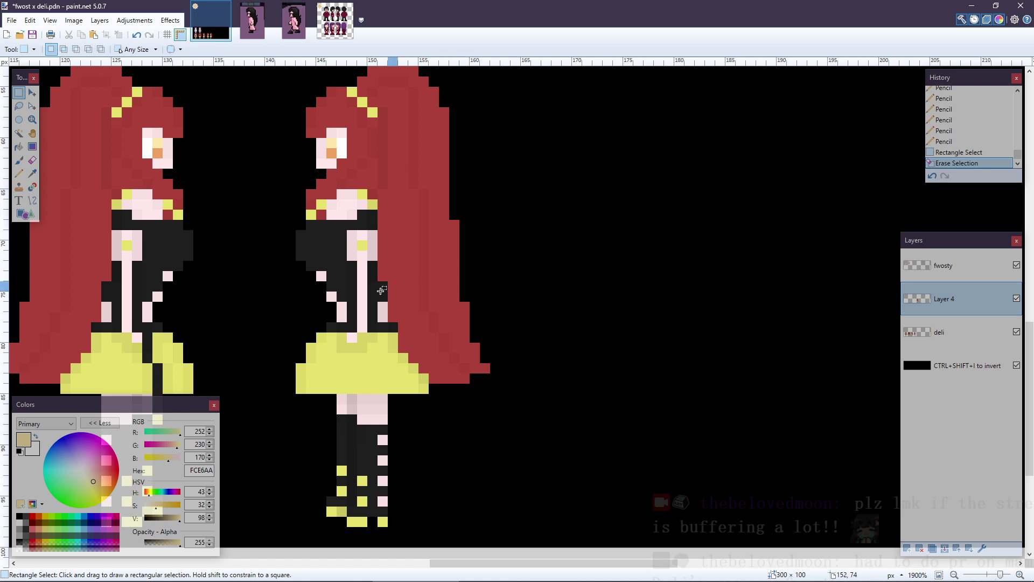
- Select the left-facing red-haired side view on Layer 4 with a 35 × 52 pixel rectangle and paste a copy in place
{"action": "scroll", "coordinate": [399, 297], "scroll_direction": "down", "scroll_amount": 5}
{"action": "scroll", "coordinate": [404, 300], "scroll_direction": "up", "scroll_amount": 2}
{"action": "scroll", "coordinate": [407, 300], "scroll_direction": "down", "scroll_amount": 4}
{"action": "scroll", "coordinate": [407, 300], "scroll_direction": "up", "scroll_amount": 1}
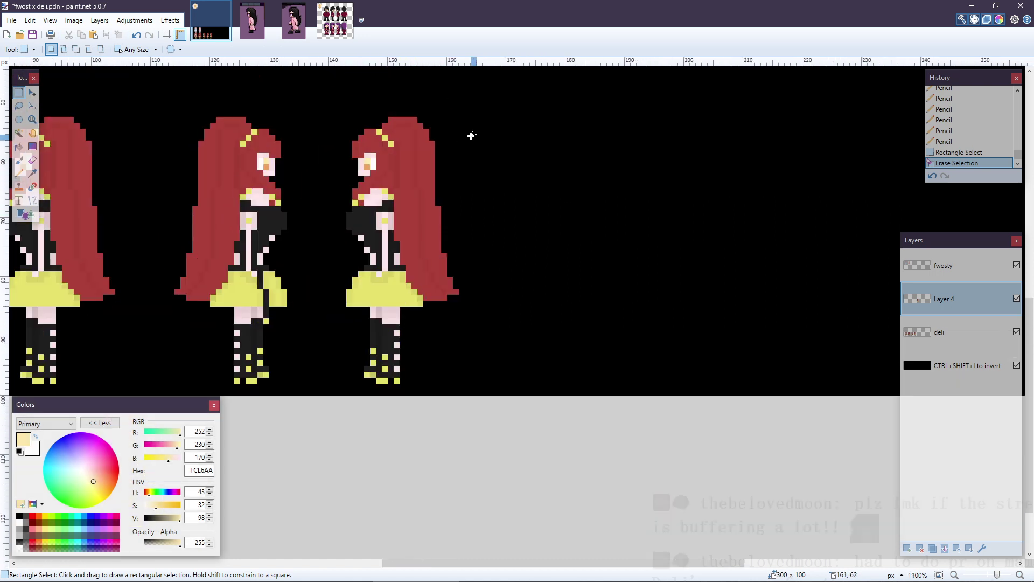
{"action": "left_click_drag", "start_coordinate": [501, 87], "coordinate": [323, 395]}
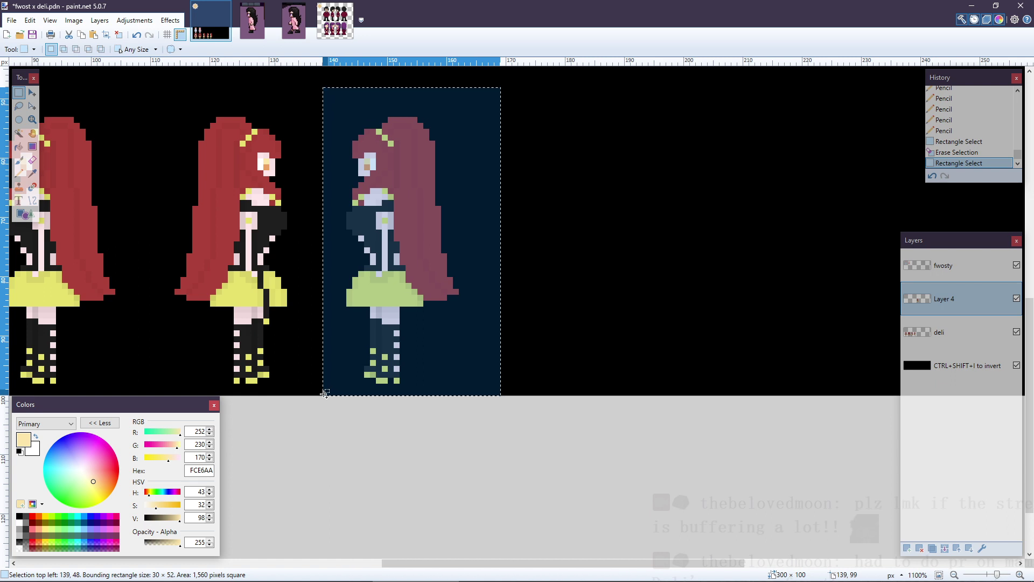
{"action": "left_click_drag", "start_coordinate": [498, 248], "coordinate": [593, 249]}
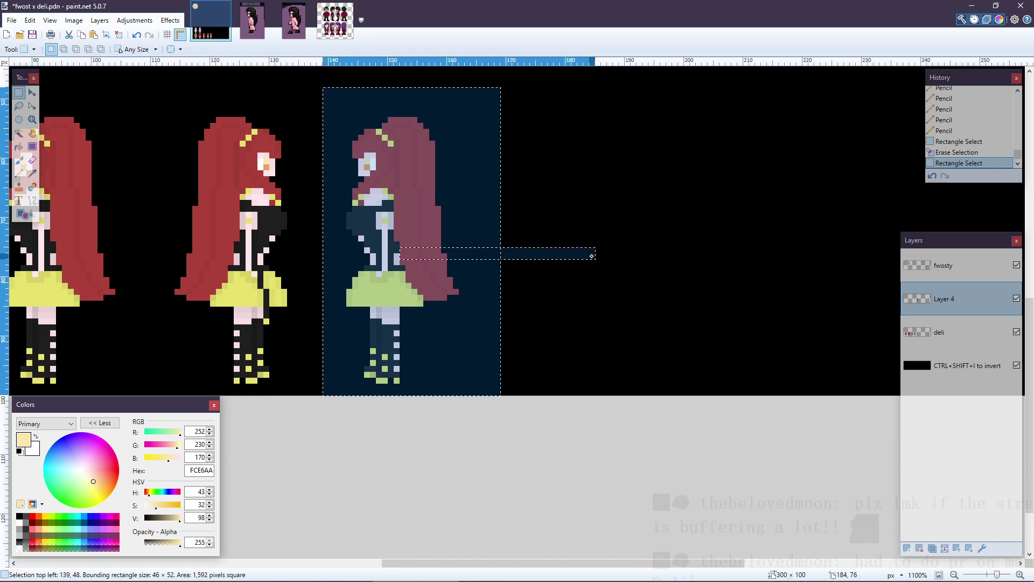
{"action": "left_click_drag", "start_coordinate": [525, 88], "coordinate": [318, 448]}
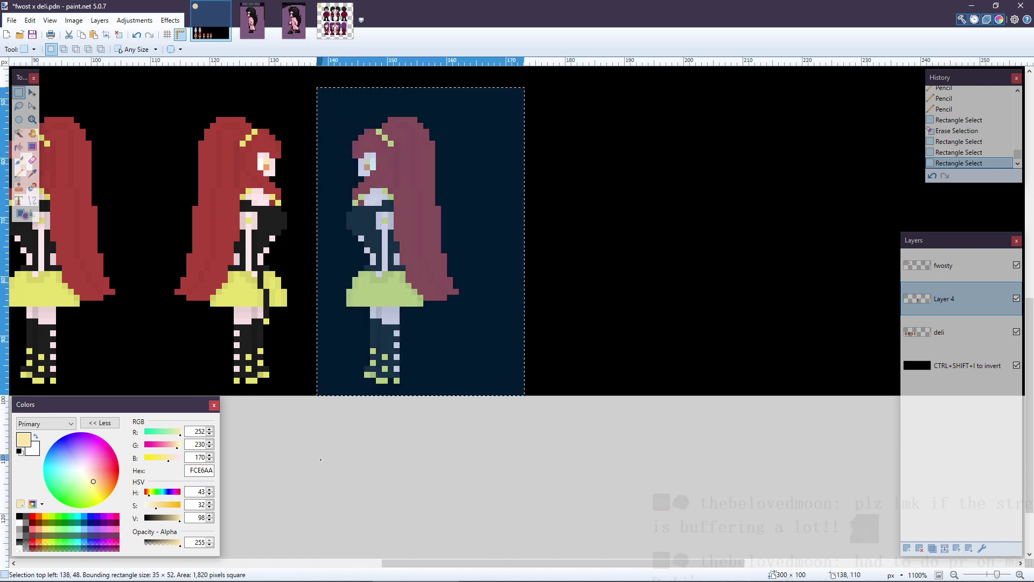
{"action": "key", "text": "ctrl+v"}
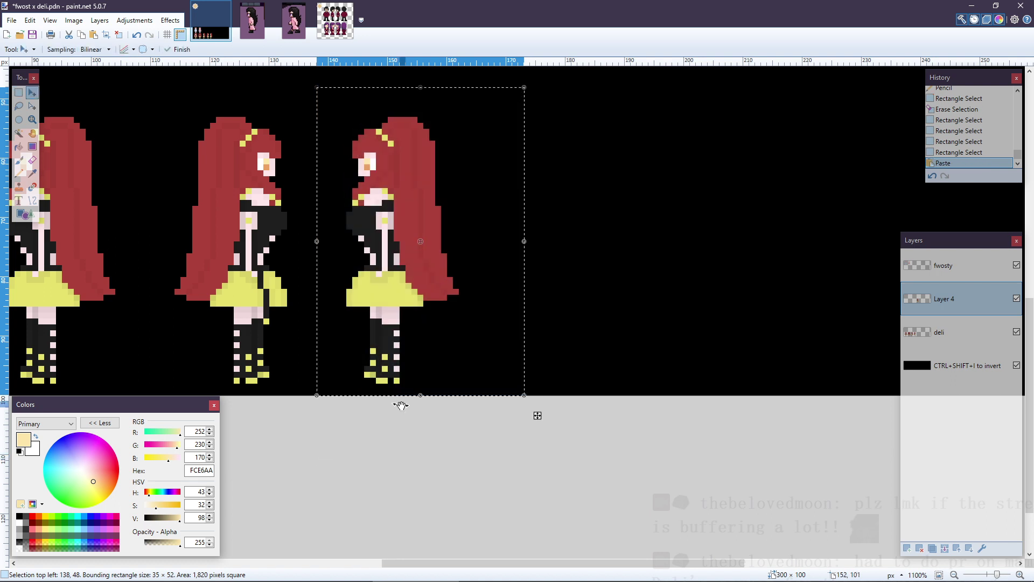
- Move the pasted side view 32 pixels to the right, clear of the original, and deselect it
{"action": "key", "text": "Right"}
{"action": "key", "text": "Right"}
{"action": "key", "text": "Right"}
{"action": "key", "text": "Right"}
{"action": "key", "text": "Right"}
{"action": "key", "text": "Right"}
{"action": "key", "text": "Right"}
{"action": "key", "text": "Right"}
{"action": "key", "text": "Right"}
{"action": "key", "text": "Right"}
{"action": "key", "text": "Right"}
{"action": "key", "text": "Right"}
{"action": "key", "text": "Right"}
{"action": "key", "text": "Right"}
{"action": "key", "text": "Right"}
{"action": "key", "text": "Right"}
{"action": "key", "text": "Right"}
{"action": "key", "text": "Right"}
{"action": "key", "text": "Right"}
{"action": "key", "text": "Right"}
{"action": "key", "text": "Right"}
{"action": "key", "text": "Right"}
{"action": "key", "text": "Right"}
{"action": "key", "text": "Right"}
{"action": "key", "text": "Right"}
{"action": "key", "text": "Right"}
{"action": "key", "text": "Right"}
{"action": "key", "text": "Right"}
{"action": "key", "text": "Right"}
{"action": "key", "text": "Right"}
{"action": "key", "text": "Right"}
{"action": "key", "text": "Right"}
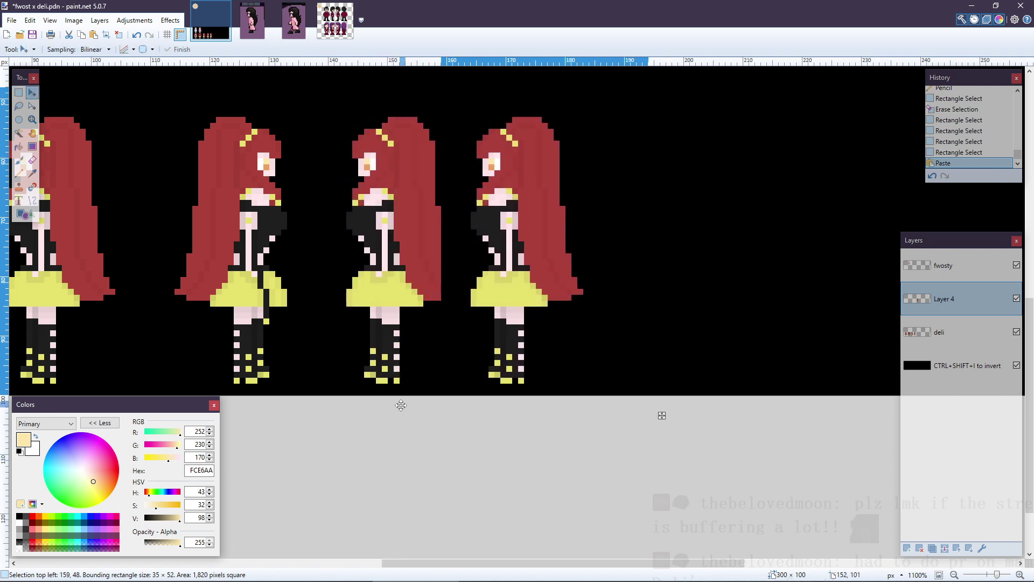
{"action": "key", "text": "ctrl+d"}
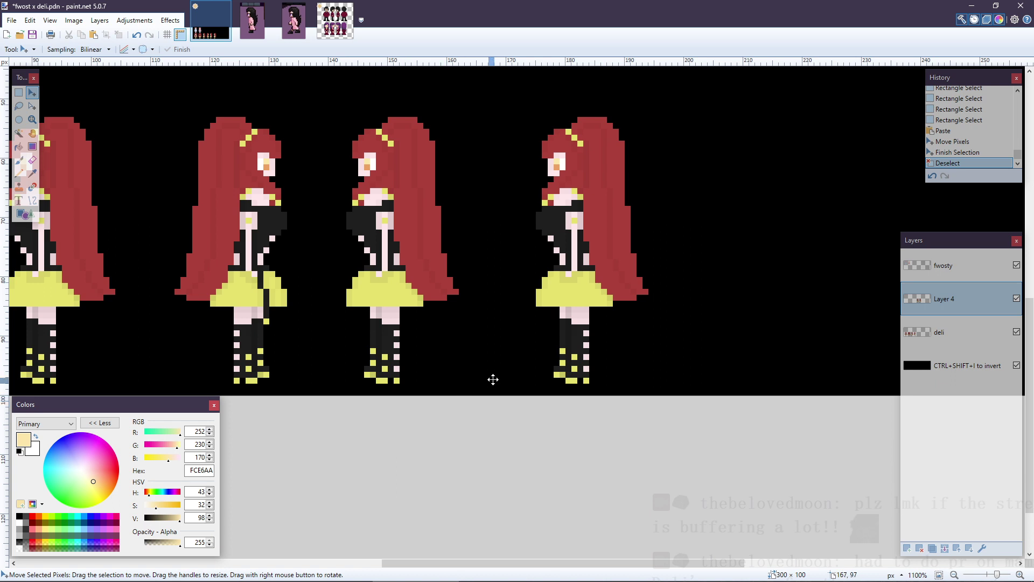
- Erase the legs and boots below the yellow skirt of the new side-view copy
{"action": "scroll", "coordinate": [497, 375], "scroll_direction": "up", "scroll_amount": 1}
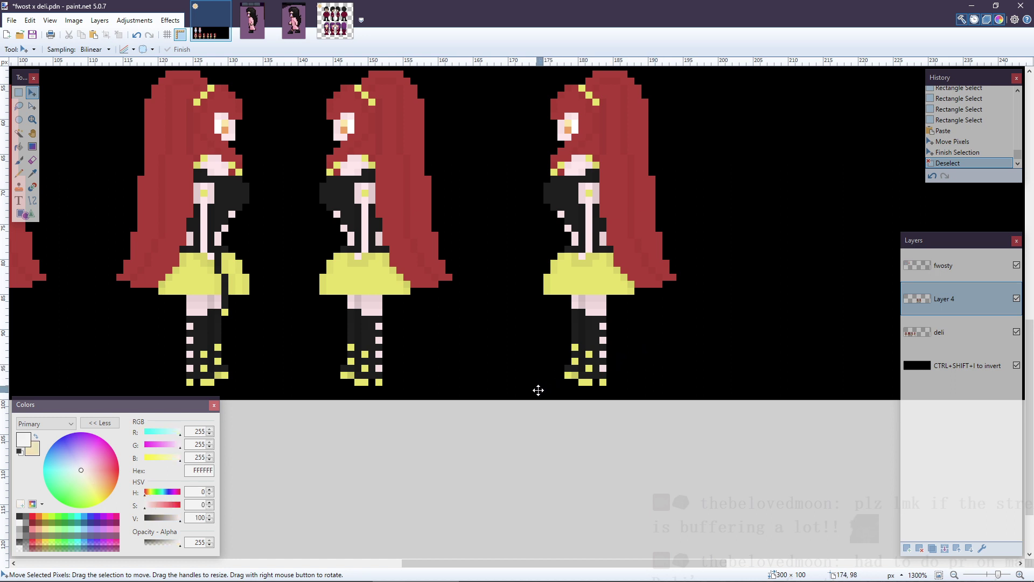
{"action": "key", "text": "s"}
{"action": "scroll", "coordinate": [586, 362], "scroll_direction": "up", "scroll_amount": 3}
{"action": "key", "text": "e"}
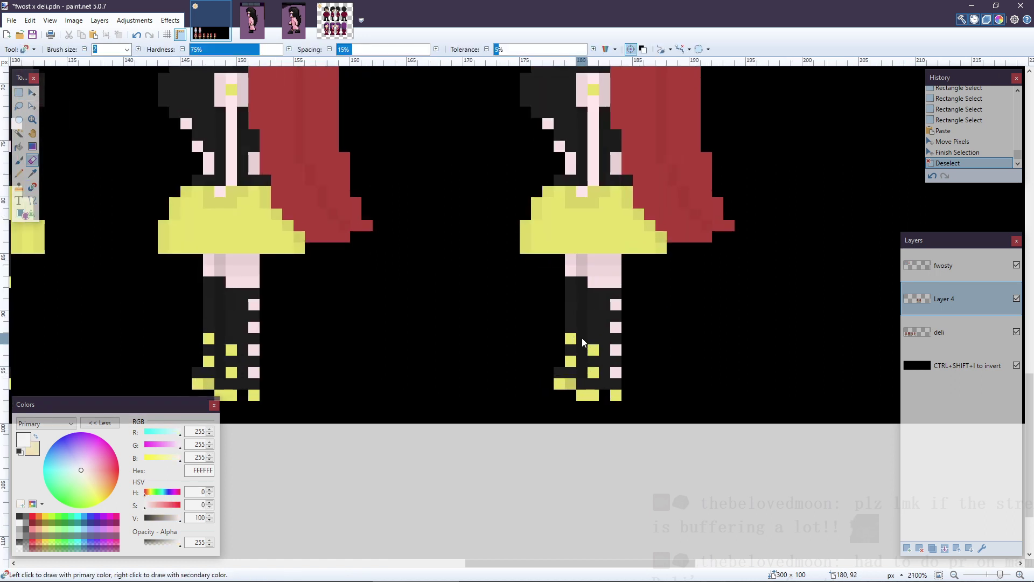
{"action": "mouse_move", "coordinate": [544, 267]}
{"action": "left_mouse_down"}
{"action": "mouse_move", "coordinate": [638, 266]}
{"action": "mouse_move", "coordinate": [562, 305]}
{"action": "mouse_move", "coordinate": [581, 315]}
{"action": "mouse_move", "coordinate": [592, 294]}
{"action": "mouse_move", "coordinate": [613, 292]}
{"action": "mouse_move", "coordinate": [610, 397]}
{"action": "mouse_move", "coordinate": [580, 381]}
{"action": "left_mouse_up"}
{"action": "scroll", "coordinate": [649, 366], "scroll_direction": "up", "scroll_amount": 1}
{"action": "scroll", "coordinate": [648, 367], "scroll_direction": "up", "scroll_amount": 4}
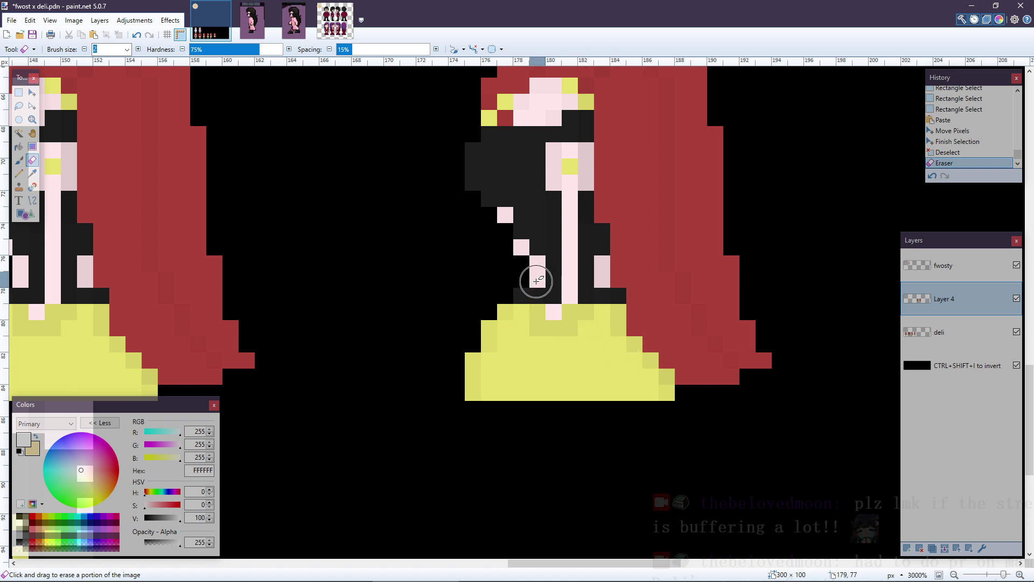
- Try to pencil over the copy's pale arm with sampled dark dress colours 1A1A1A and 1E1E1E, keeping the legs erased
{"action": "key", "text": "k"}
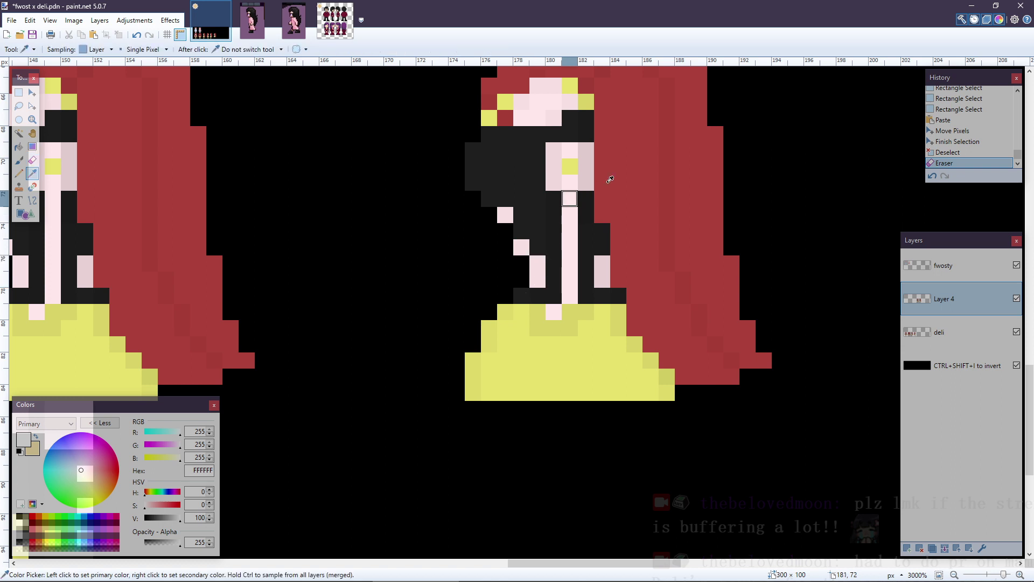
{"action": "left_click", "coordinate": [586, 210]}
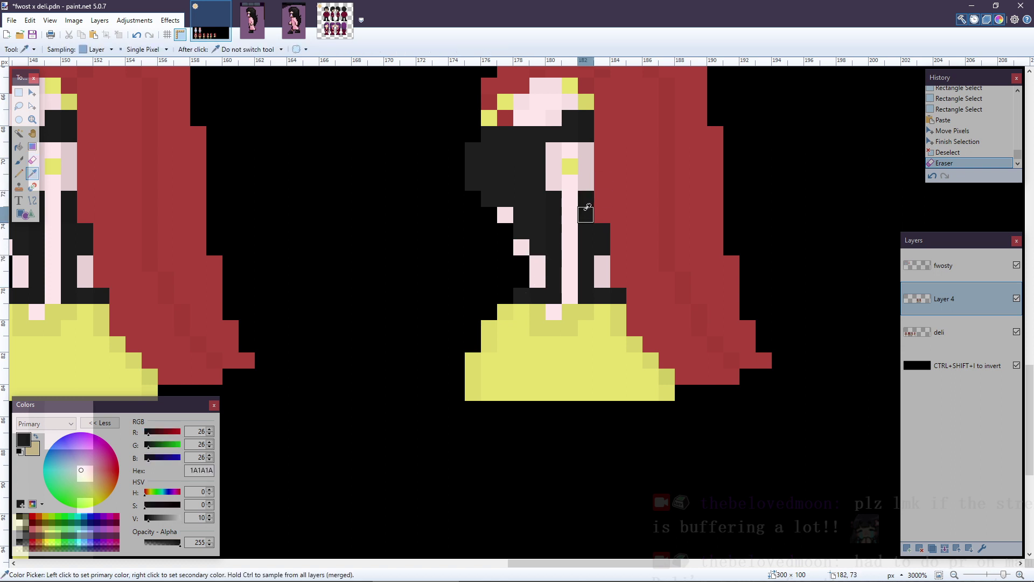
{"action": "right_click", "coordinate": [540, 210]}
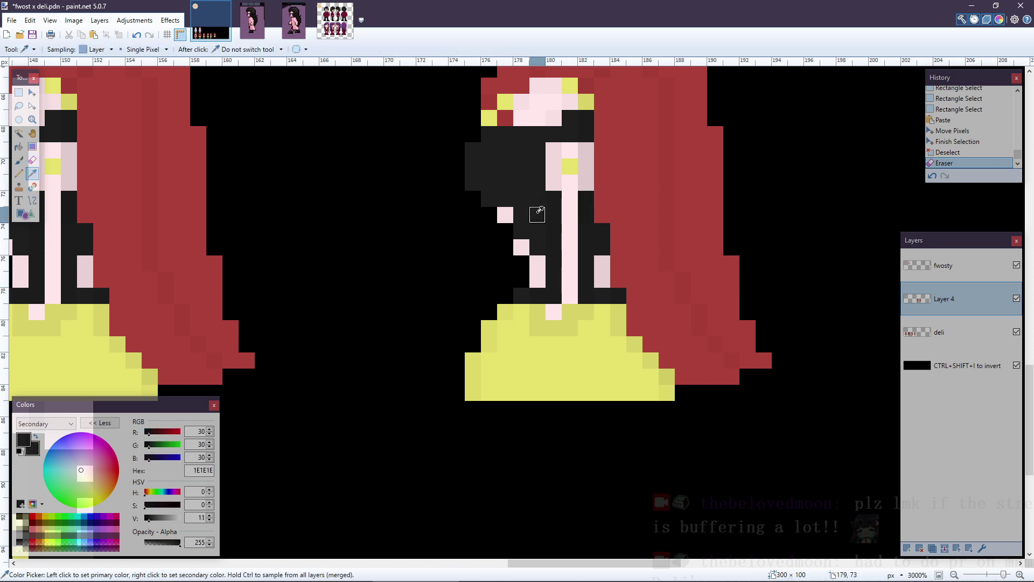
{"action": "key", "text": "p"}
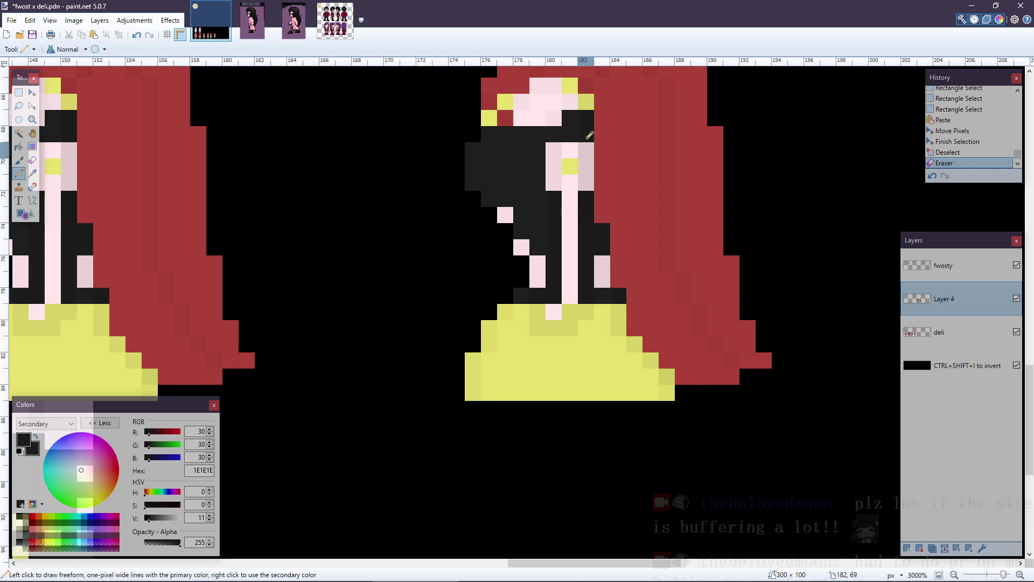
{"action": "left_click_drag", "start_coordinate": [590, 115], "coordinate": [592, 204]}
{"action": "left_click_drag", "start_coordinate": [570, 147], "coordinate": [570, 302]}
{"action": "left_click_drag", "start_coordinate": [553, 145], "coordinate": [553, 188]}
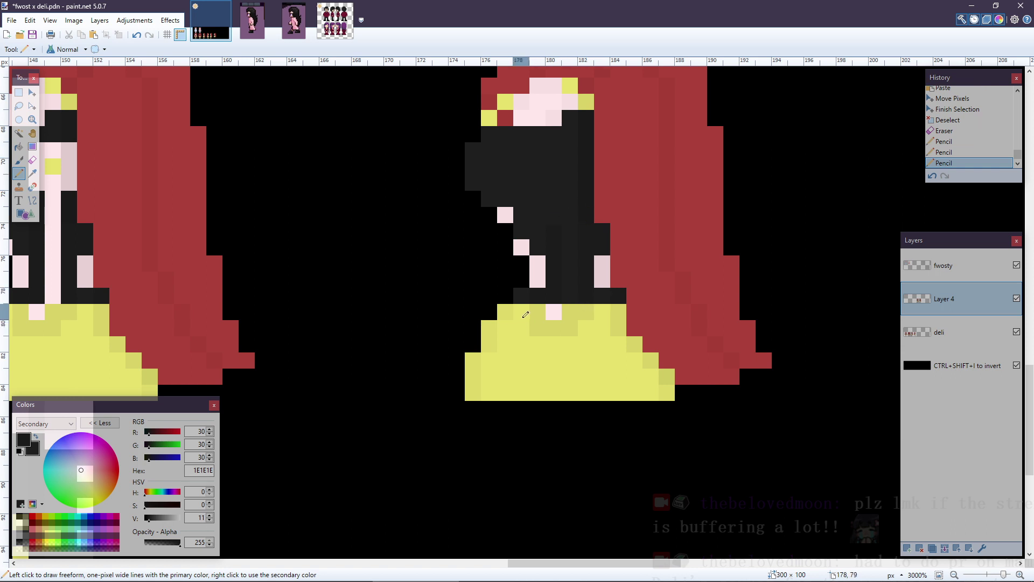
{"action": "key", "text": "ctrl+z"}
{"action": "key", "text": "ctrl+z"}
{"action": "key", "text": "ctrl+z"}
{"action": "key", "text": "ctrl+z"}
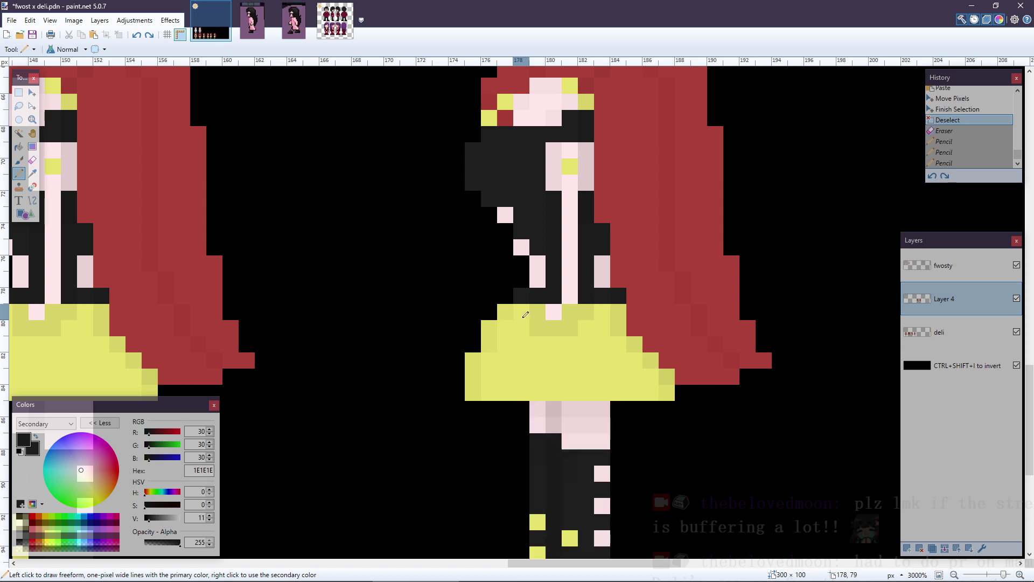
{"action": "key", "text": "e"}
{"action": "key", "text": "ctrl+y"}
- Sample the dress colour 1C1C1C and pencil over the copy's sleeve and arm down to the skirt's waist
{"action": "scroll", "coordinate": [619, 334], "scroll_direction": "up", "scroll_amount": 2}
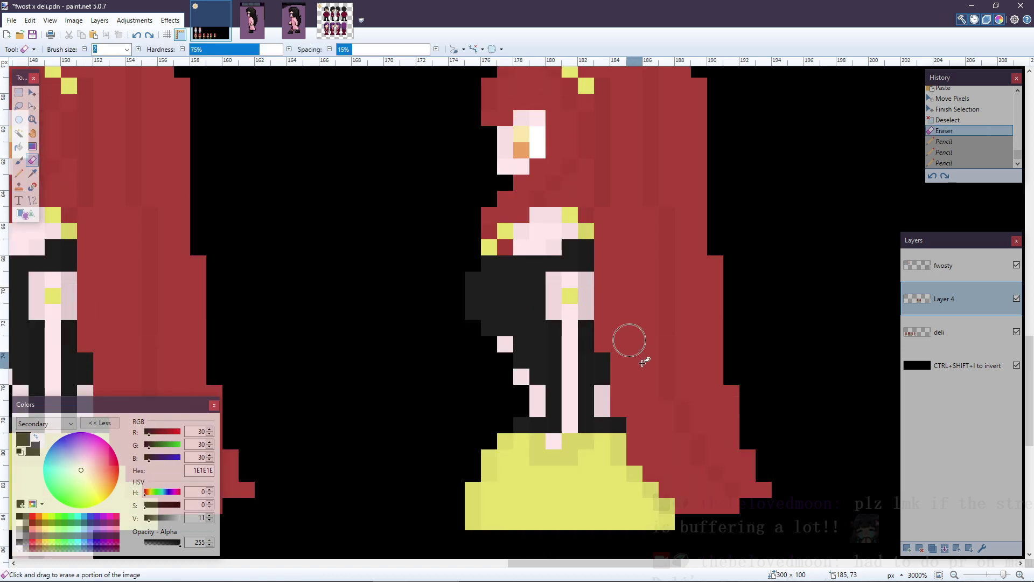
{"action": "scroll", "coordinate": [640, 394], "scroll_direction": "up", "scroll_amount": 2}
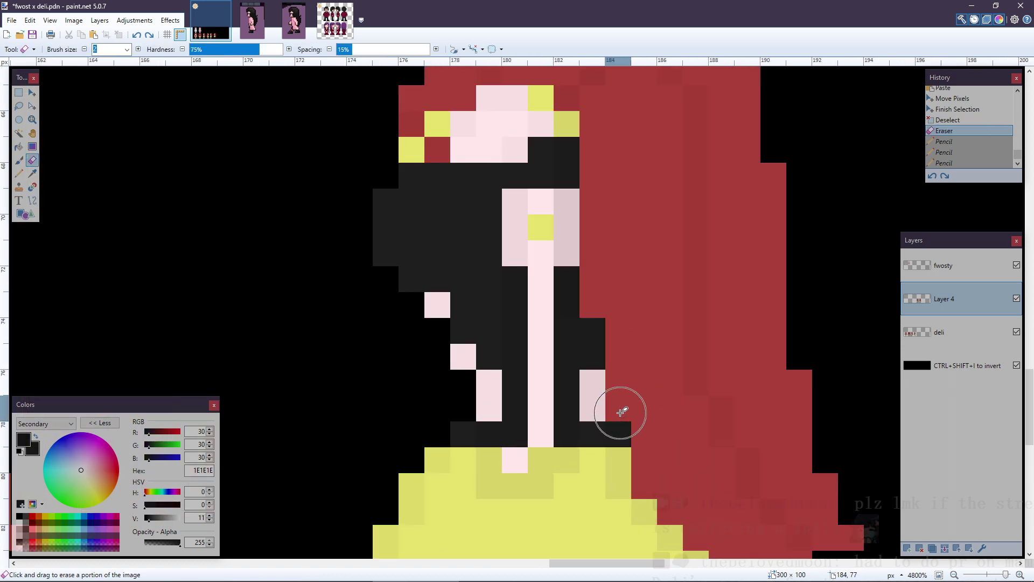
{"action": "key", "text": "k"}
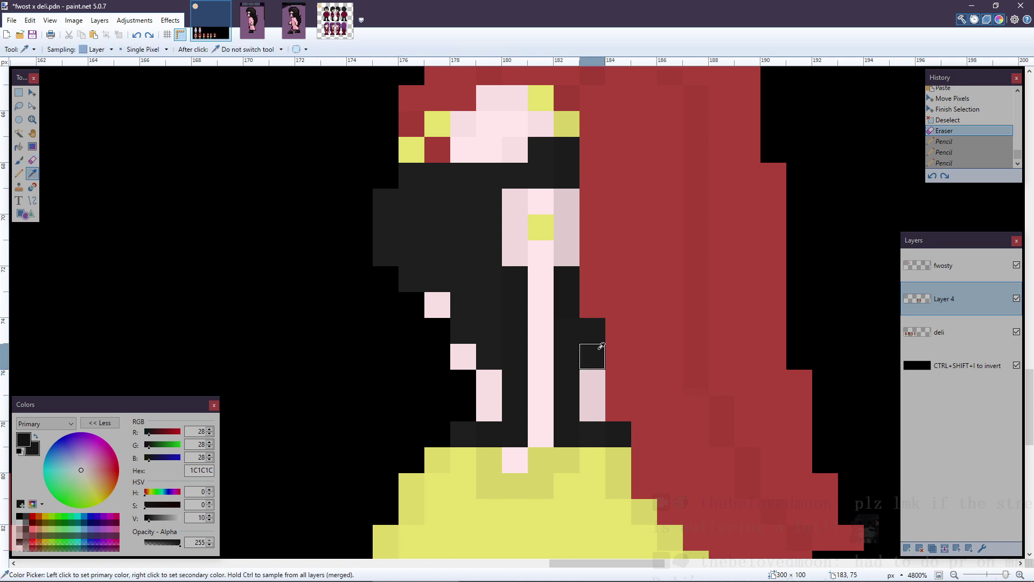
{"action": "key", "text": "p"}
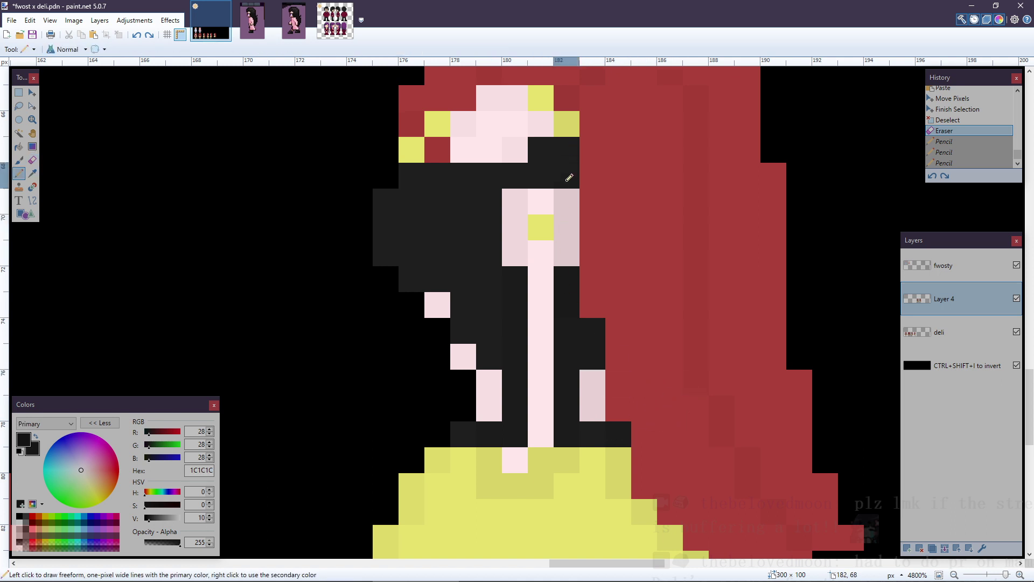
{"action": "left_click_drag", "start_coordinate": [569, 177], "coordinate": [569, 286]}
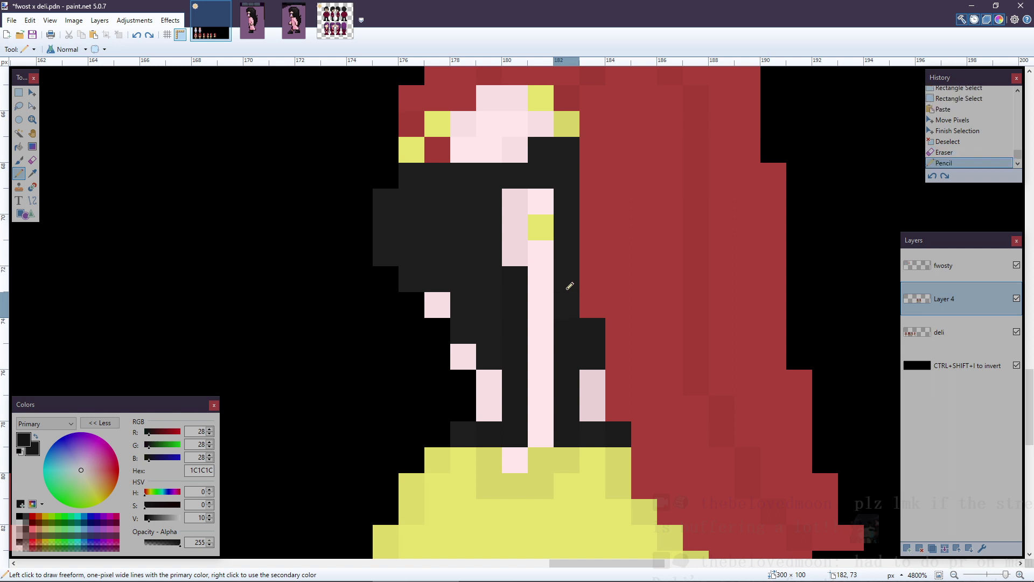
{"action": "left_click", "coordinate": [540, 253]}
{"action": "mouse_move", "coordinate": [531, 189]}
{"action": "left_mouse_down"}
{"action": "mouse_move", "coordinate": [551, 217]}
{"action": "mouse_move", "coordinate": [550, 273]}
{"action": "left_mouse_up"}
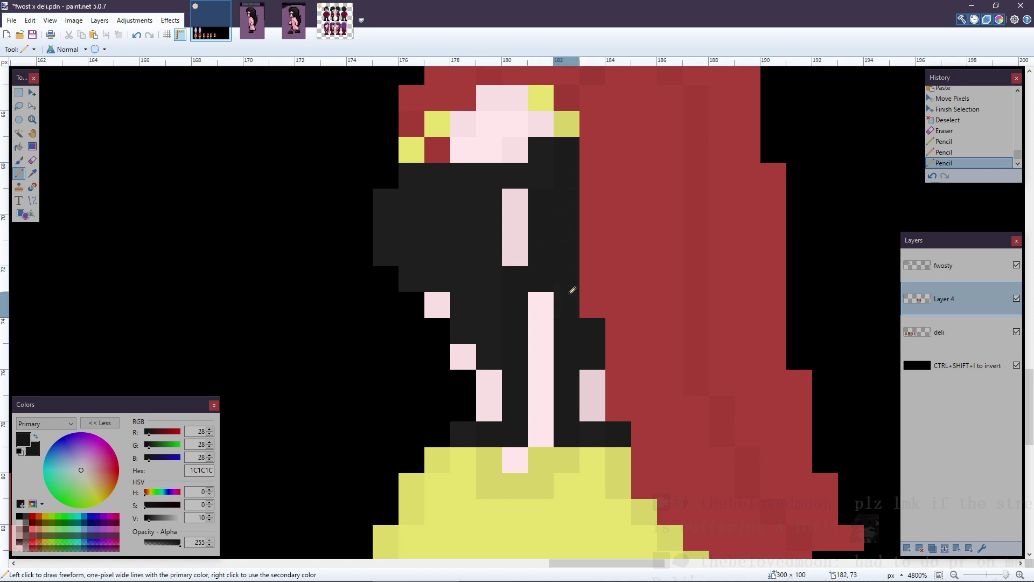
{"action": "mouse_move", "coordinate": [548, 212]}
{"action": "left_mouse_down"}
{"action": "mouse_move", "coordinate": [546, 339]}
{"action": "mouse_move", "coordinate": [567, 336]}
{"action": "left_mouse_up"}
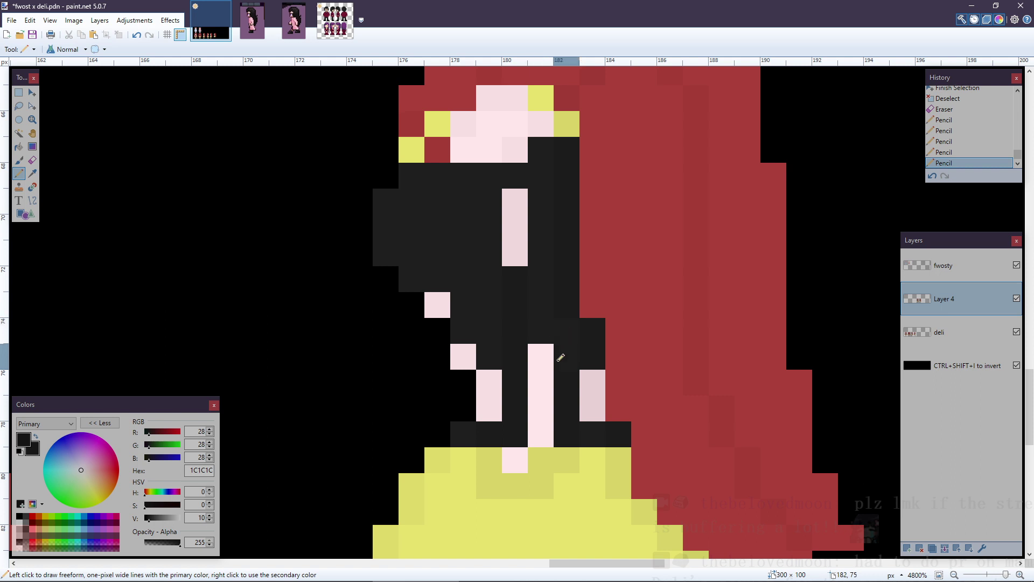
{"action": "left_click_drag", "start_coordinate": [549, 431], "coordinate": [545, 342]}
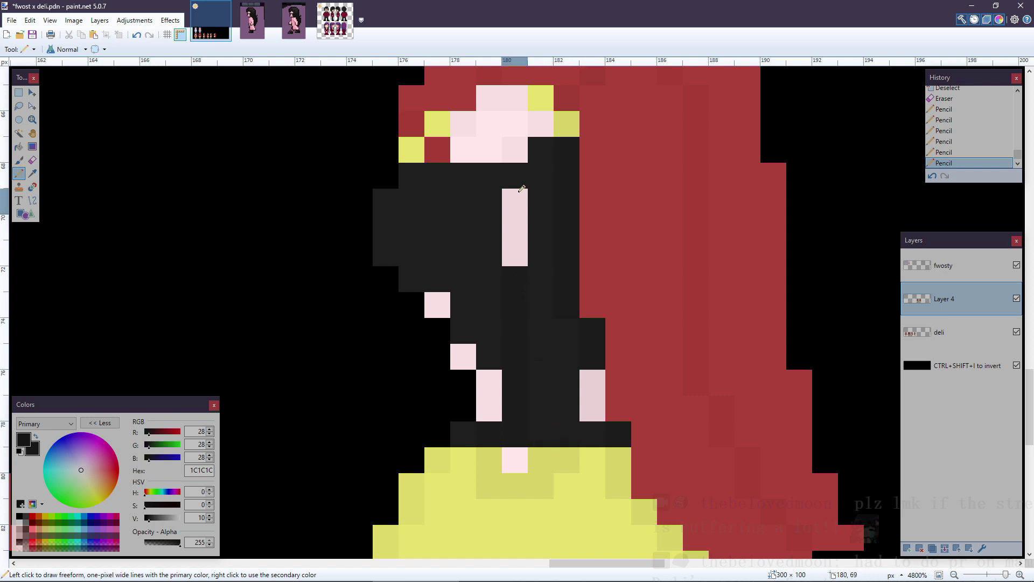
{"action": "left_click_drag", "start_coordinate": [519, 191], "coordinate": [513, 261]}
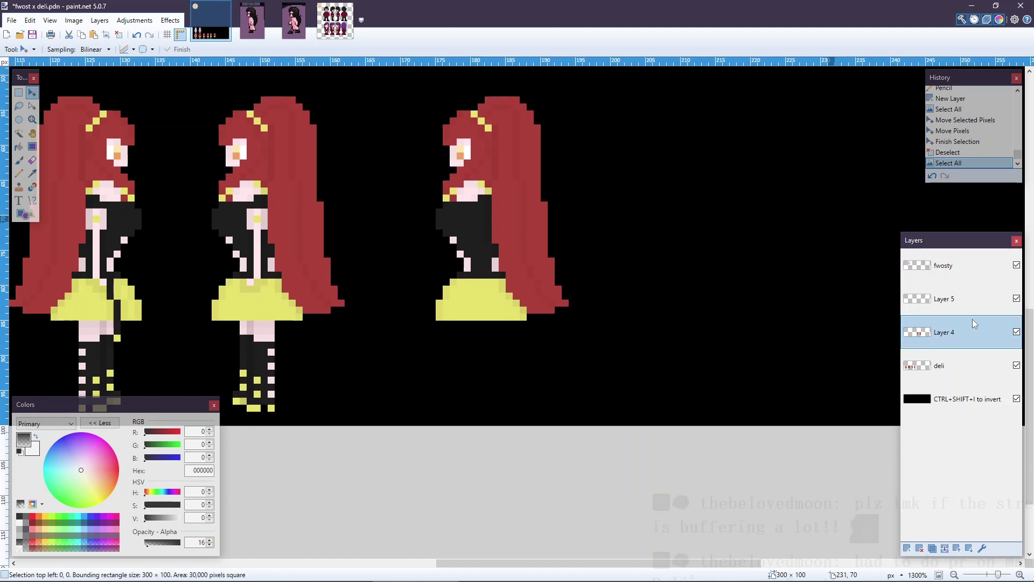
- Clear the full-canvas selection and select the legless copy on Layer 4 with a 31 × 37 pixel rectangle
{"action": "key", "text": "s"}
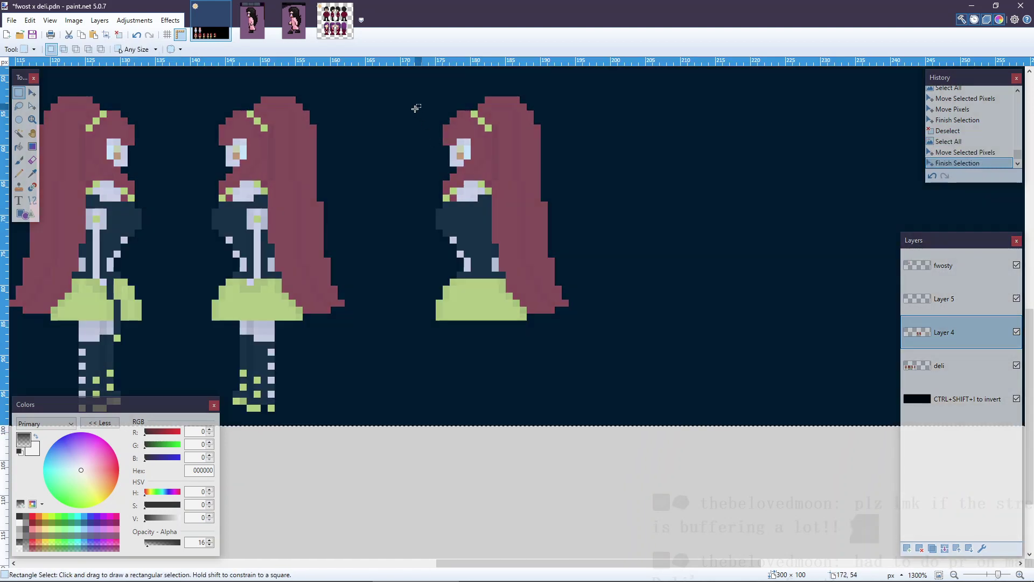
{"action": "left_click", "coordinate": [416, 108]}
{"action": "left_click_drag", "start_coordinate": [408, 89], "coordinate": [623, 349]}
{"action": "key", "text": "m"}
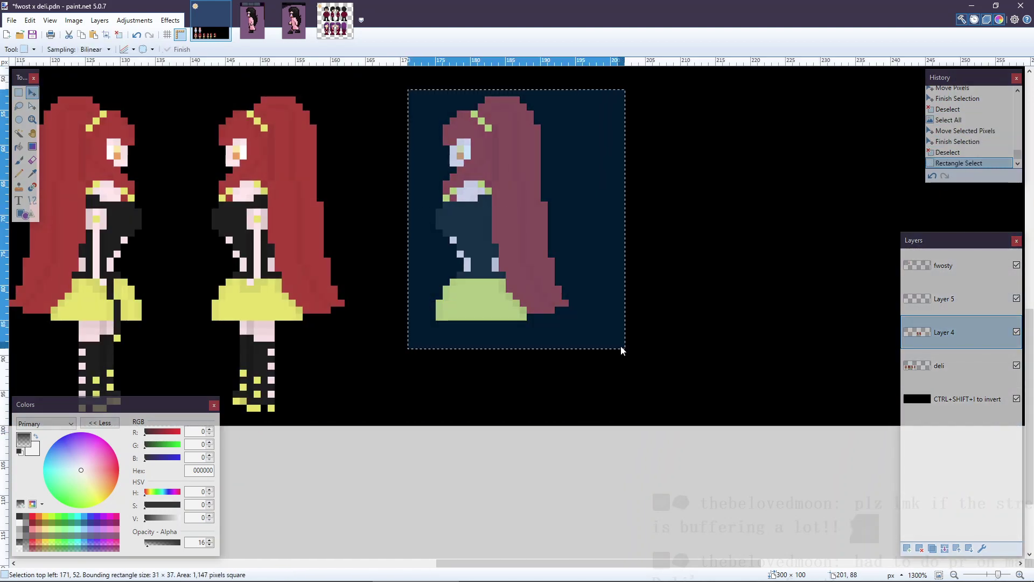
{"action": "key", "text": "ctrl+z"}
{"action": "key", "text": "ctrl+z"}
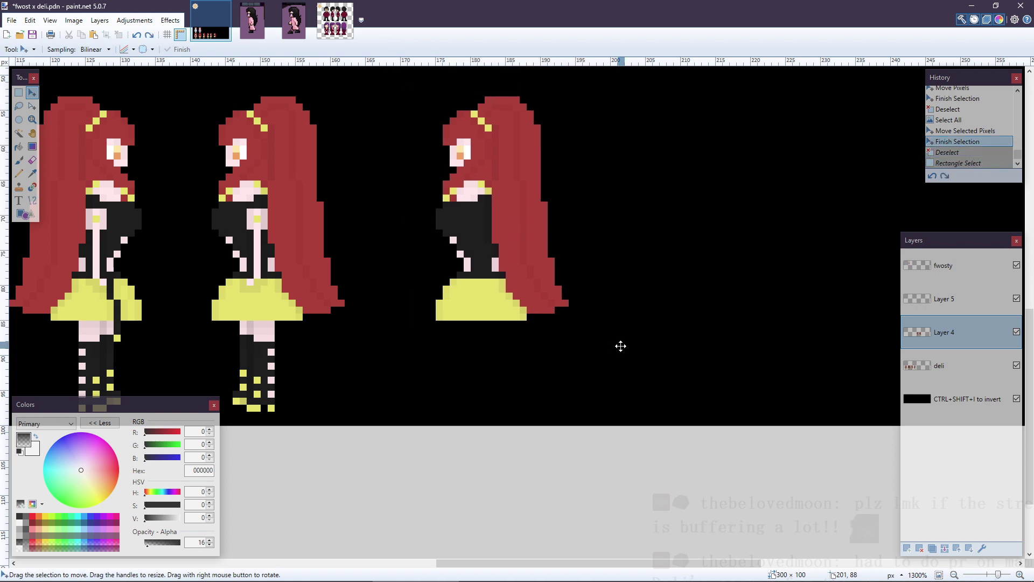
{"action": "key", "text": "ctrl+y"}
{"action": "key", "text": "ctrl+y"}
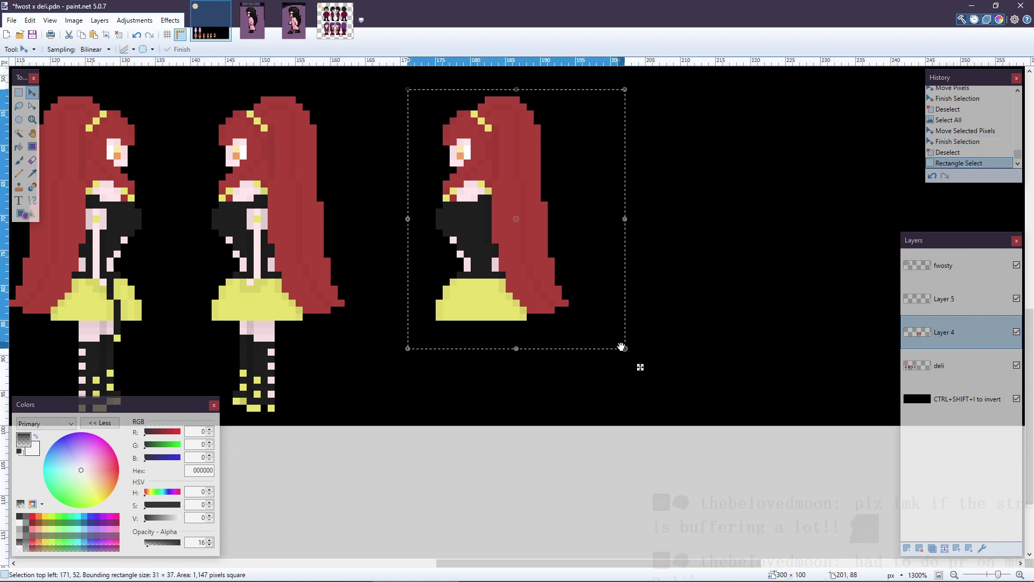
- Try to move the legless copy 20 pixels left, close to the original side view, and undo the move
{"action": "key", "text": "Left"}
{"action": "key", "text": "Left"}
{"action": "key", "text": "Left"}
{"action": "key", "text": "Left"}
{"action": "key", "text": "Left"}
{"action": "key", "text": "Left"}
{"action": "key", "text": "Left"}
{"action": "key", "text": "Left"}
{"action": "key", "text": "Left"}
{"action": "key", "text": "Left"}
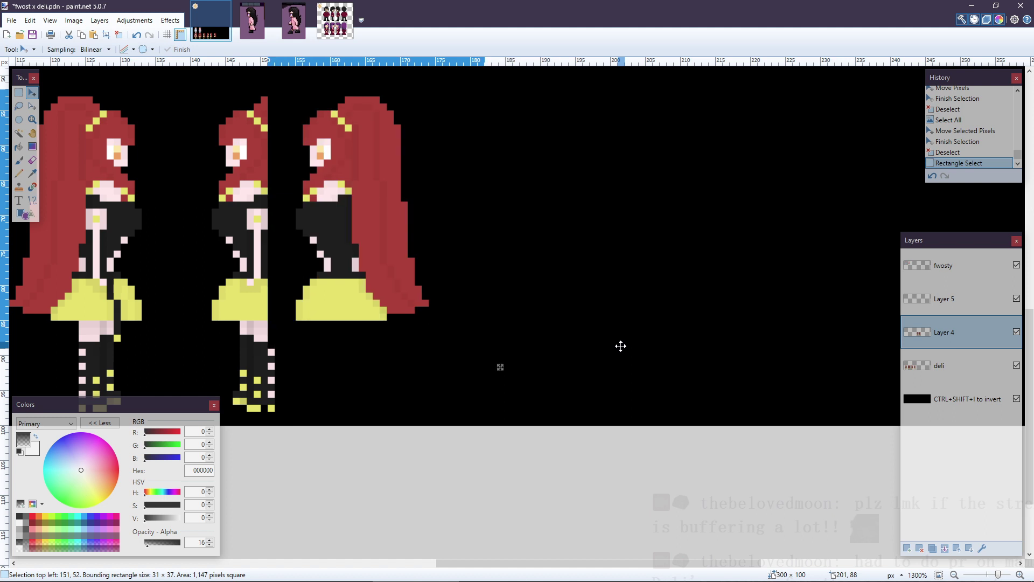
{"action": "key", "text": "ctrl+z"}
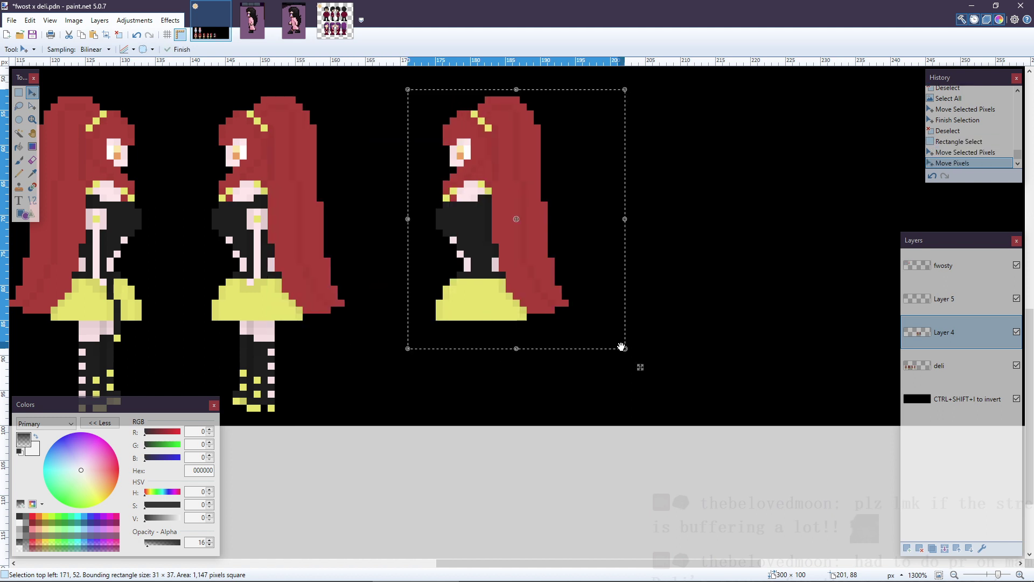
{"action": "key", "text": "ctrl+y"}
{"action": "key", "text": "ctrl+y"}
{"action": "key", "text": "ctrl+z"}
{"action": "key", "text": "ctrl+z"}
- Lower the selected legless copy by 2 pixels and deselect it
{"action": "key", "text": "Down"}
{"action": "key", "text": "Down"}
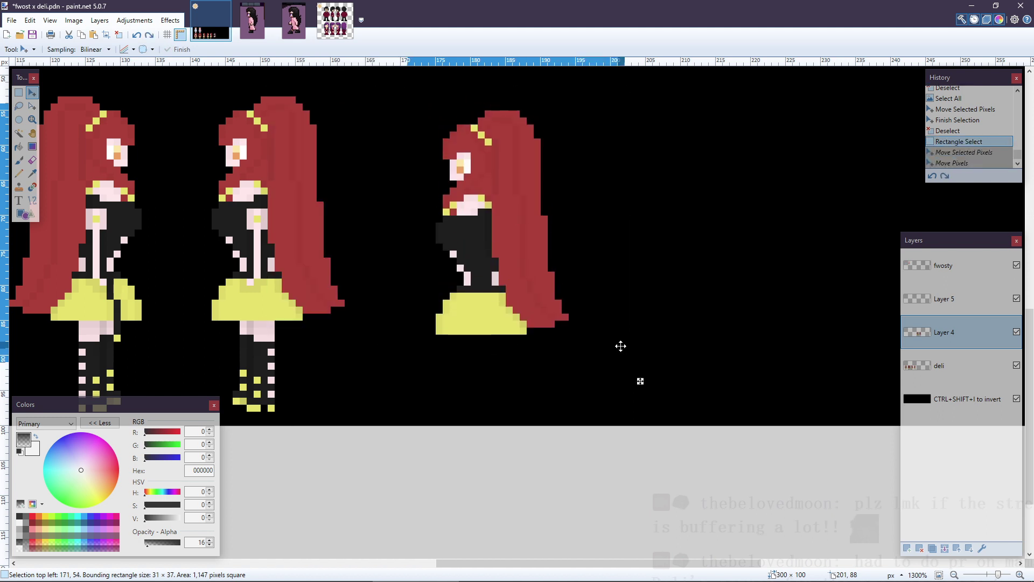
{"action": "key", "text": "ctrl+d"}
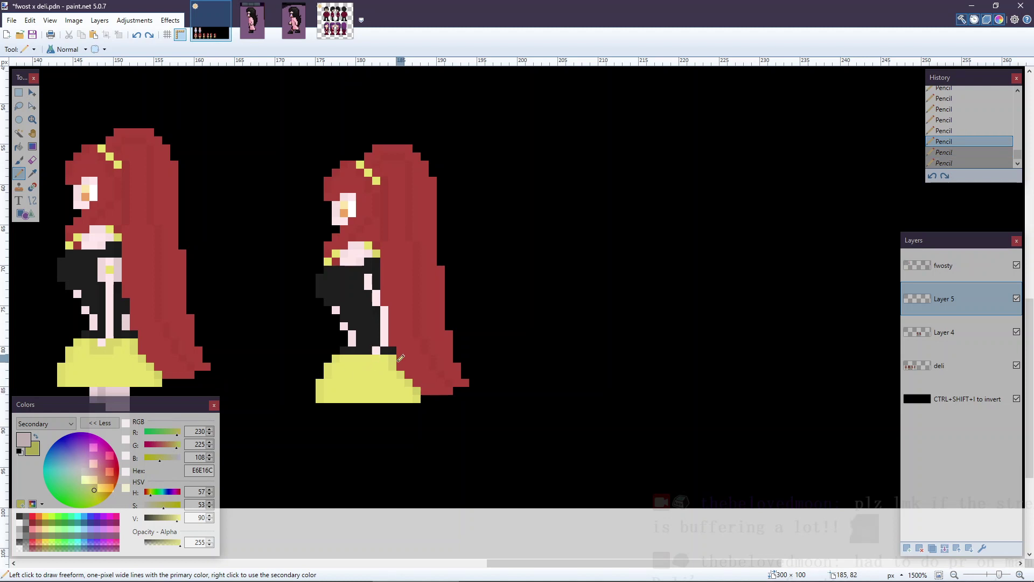
- Pencil a pale skin pixel for the hand at the top of the copy's skirt on Layer 5
{"action": "left_click", "coordinate": [367, 358]}
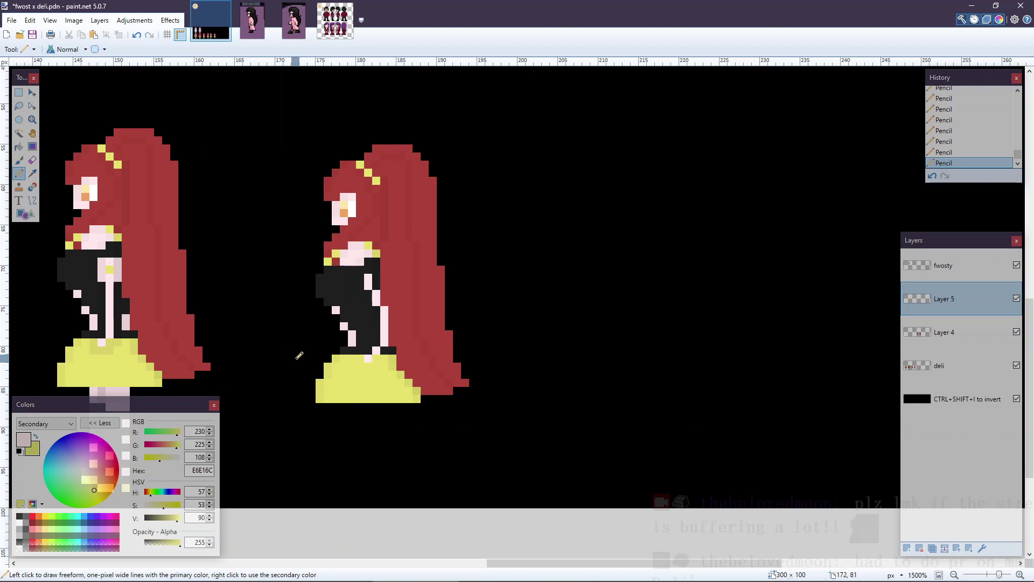
{"action": "scroll", "coordinate": [297, 355], "scroll_direction": "up", "scroll_amount": 3}
{"action": "scroll", "coordinate": [296, 347], "scroll_direction": "down", "scroll_amount": 4}
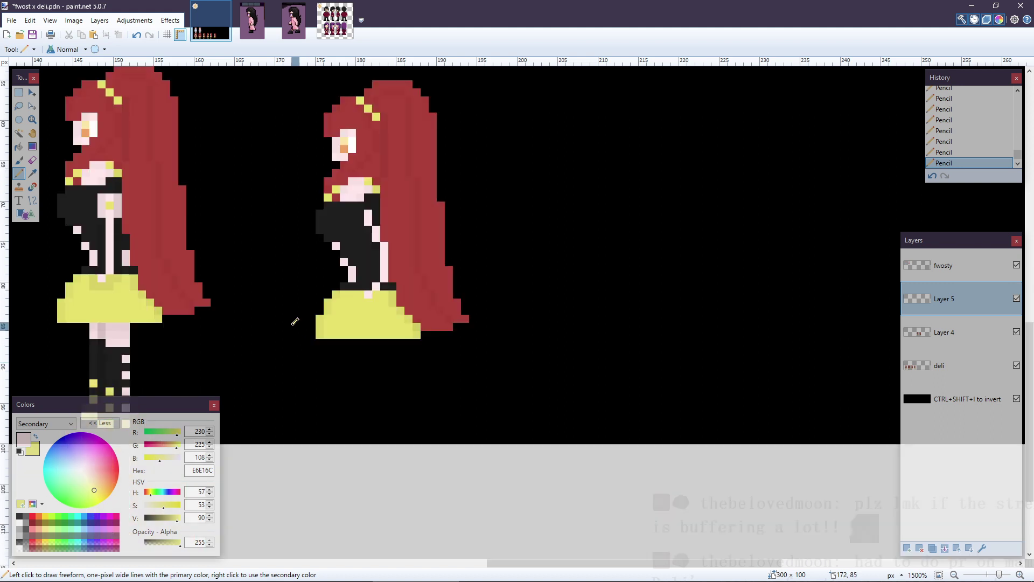
- Reset the drawing colours to black and white and set the primary black's opacity to 16
{"action": "scroll", "coordinate": [293, 323], "scroll_direction": "up", "scroll_amount": 2}
{"action": "scroll", "coordinate": [295, 320], "scroll_direction": "up", "scroll_amount": 3}
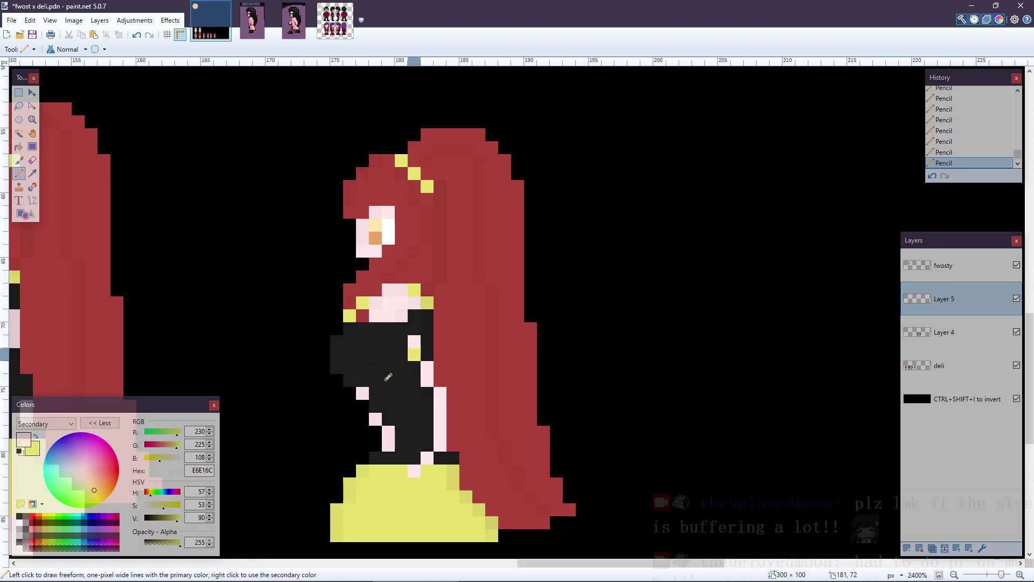
{"action": "left_click_drag", "start_coordinate": [556, 563], "coordinate": [510, 571]}
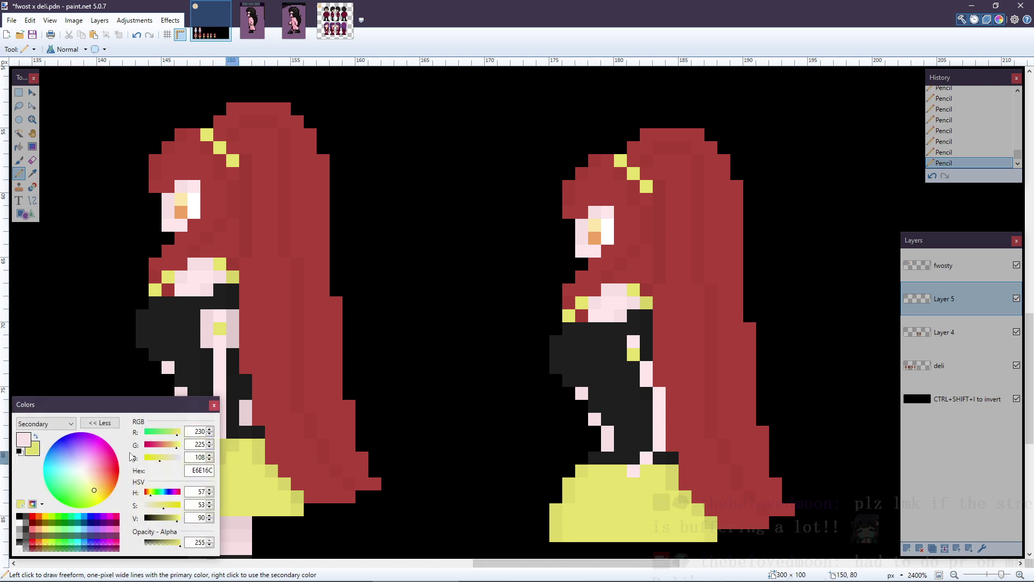
{"action": "left_click", "coordinate": [20, 452]}
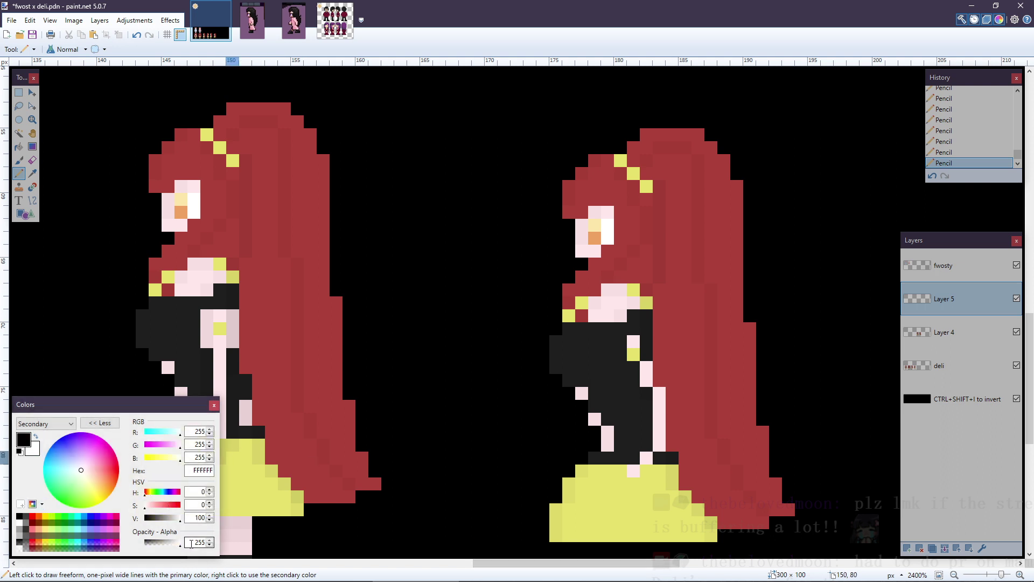
{"action": "type", "text": "16"}
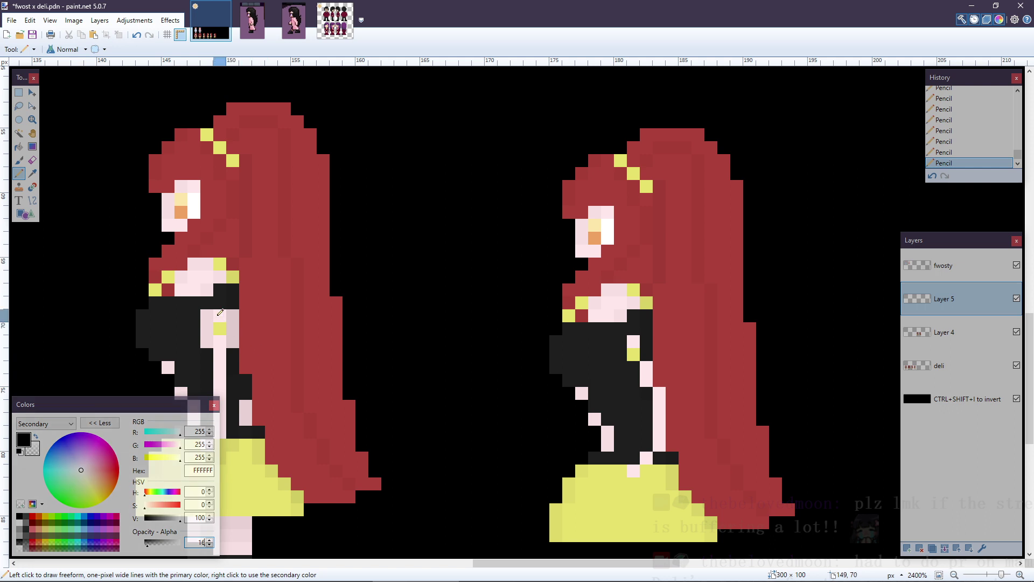
{"action": "key", "text": "ctrl+z"}
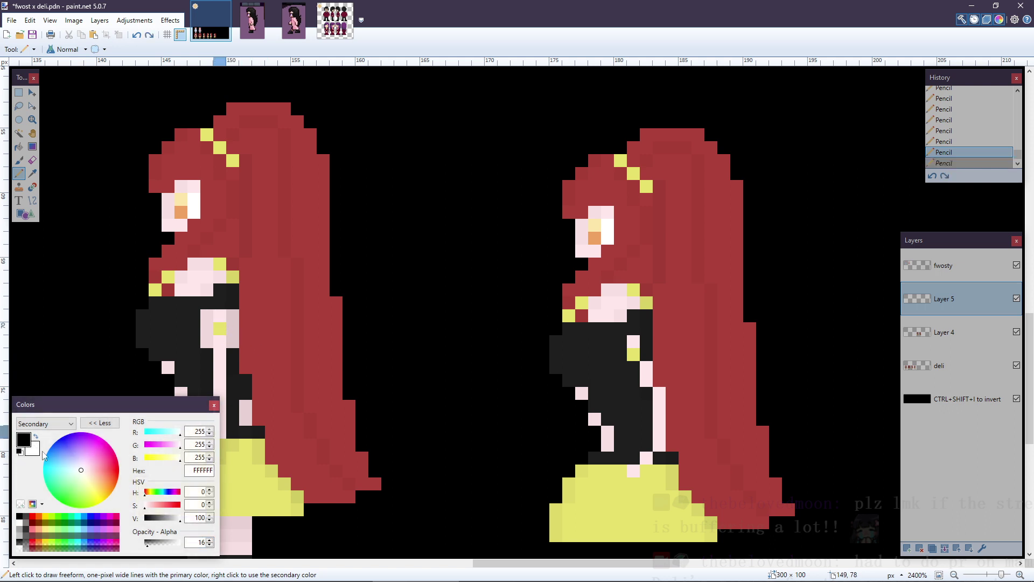
{"action": "left_click", "coordinate": [23, 439]}
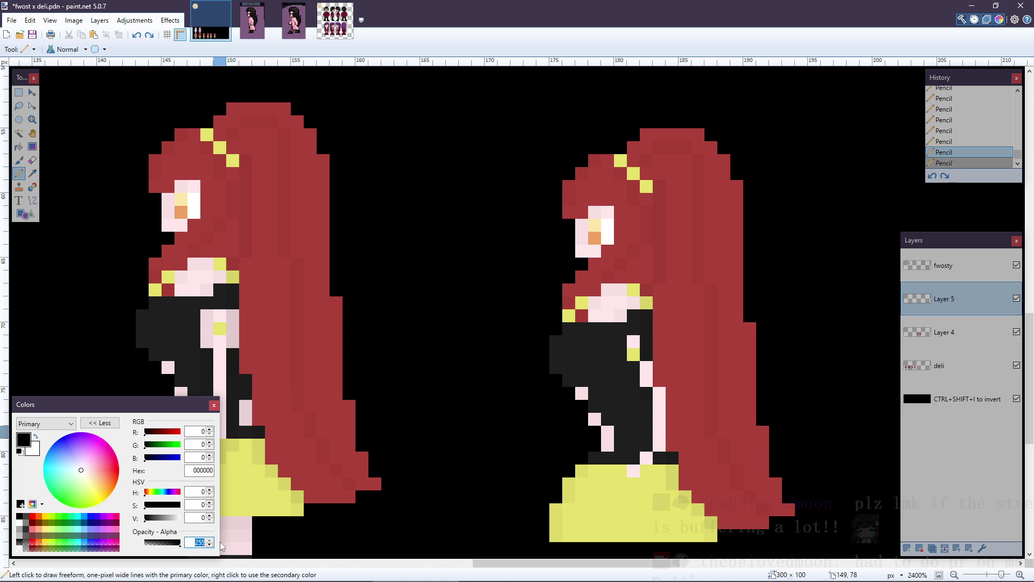
{"action": "type", "text": "16"}
{"action": "left_click", "coordinate": [260, 309]}
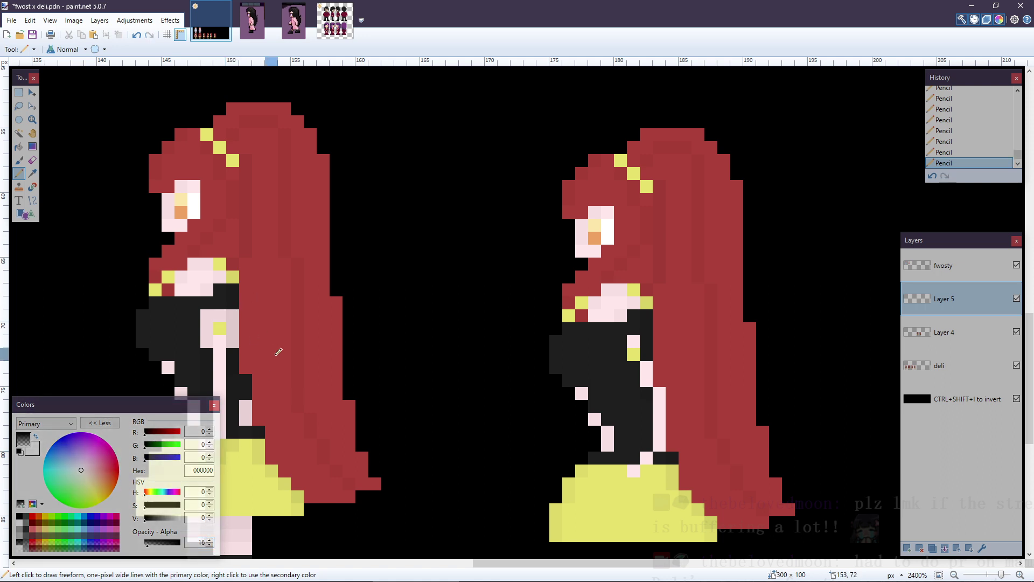
{"action": "key", "text": "ctrl+z"}
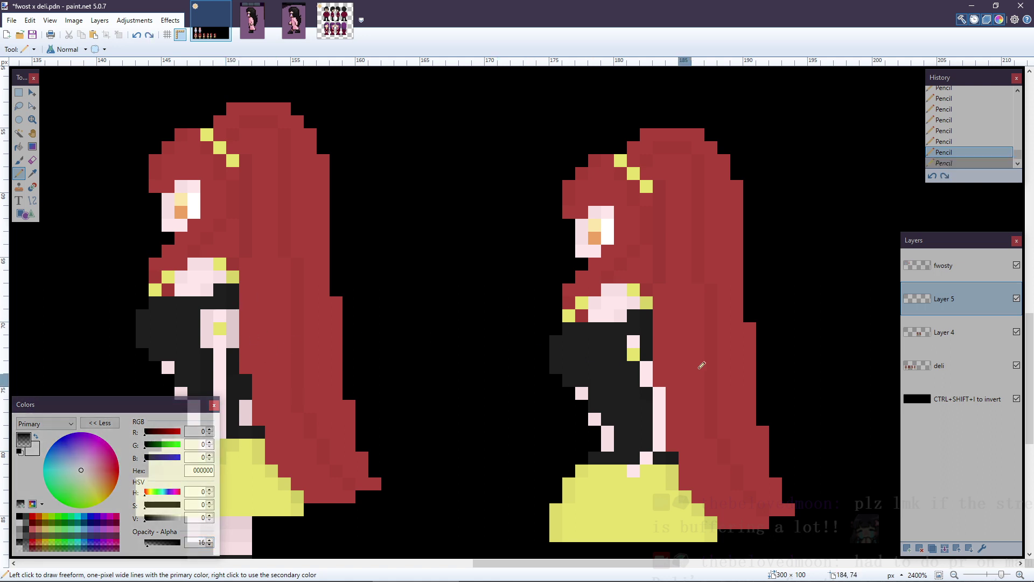
- Invert the background layer's colours from black to white and hide Layer 4
{"action": "left_click", "coordinate": [985, 410]}
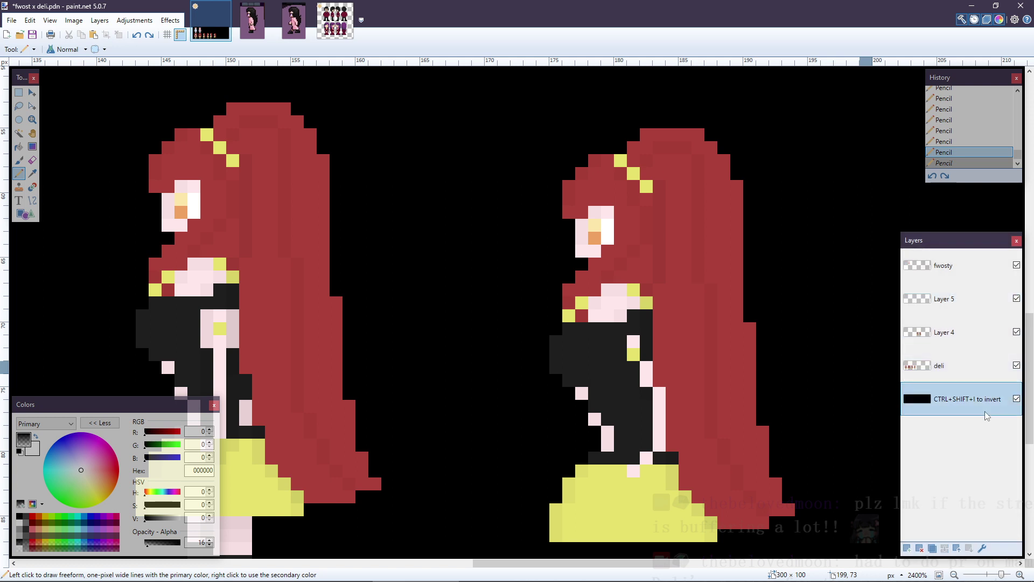
{"action": "key", "text": "ctrl+shift+i"}
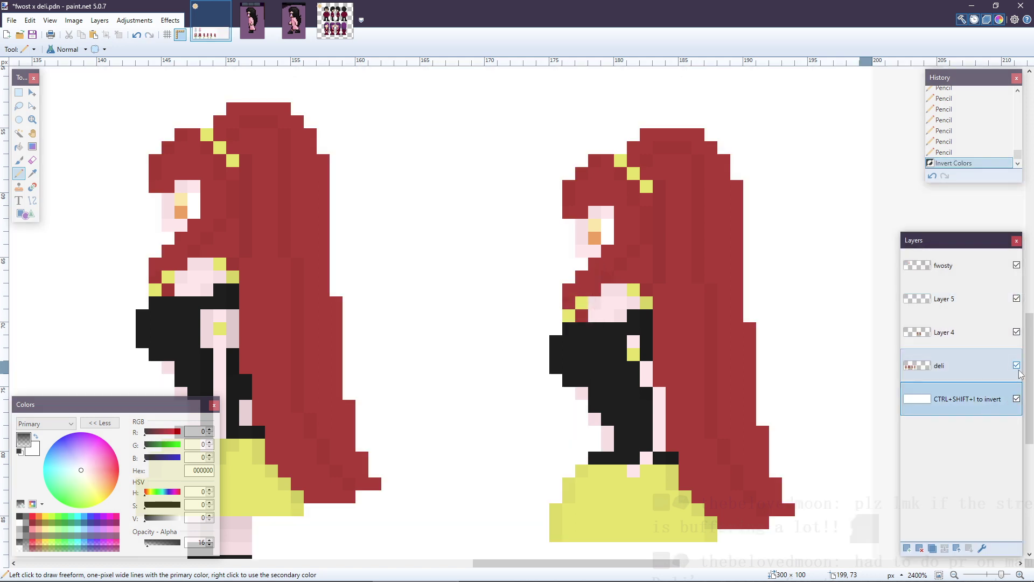
{"action": "left_click", "coordinate": [1016, 366]}
{"action": "left_click", "coordinate": [1016, 366]}
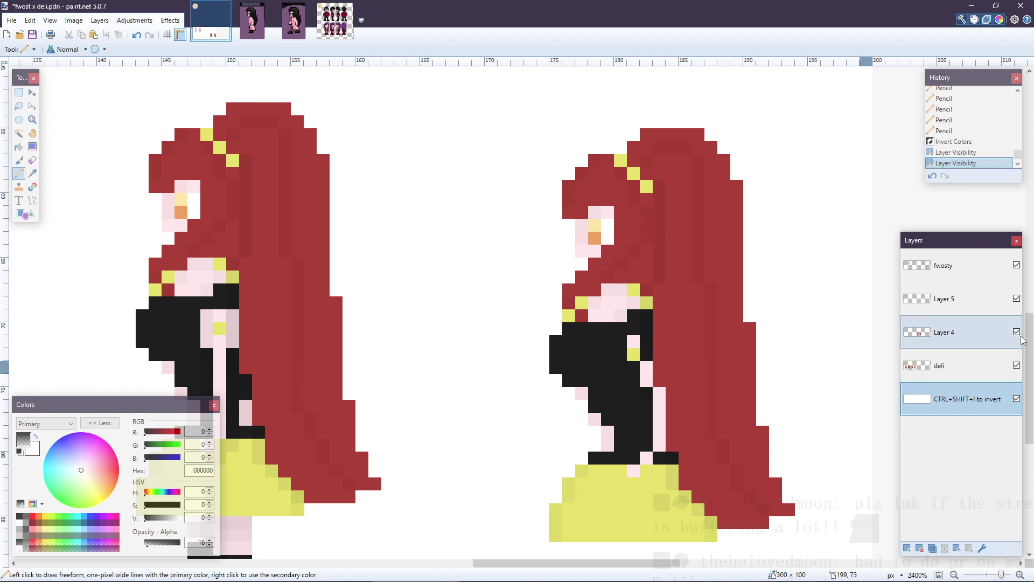
{"action": "left_click", "coordinate": [1016, 332]}
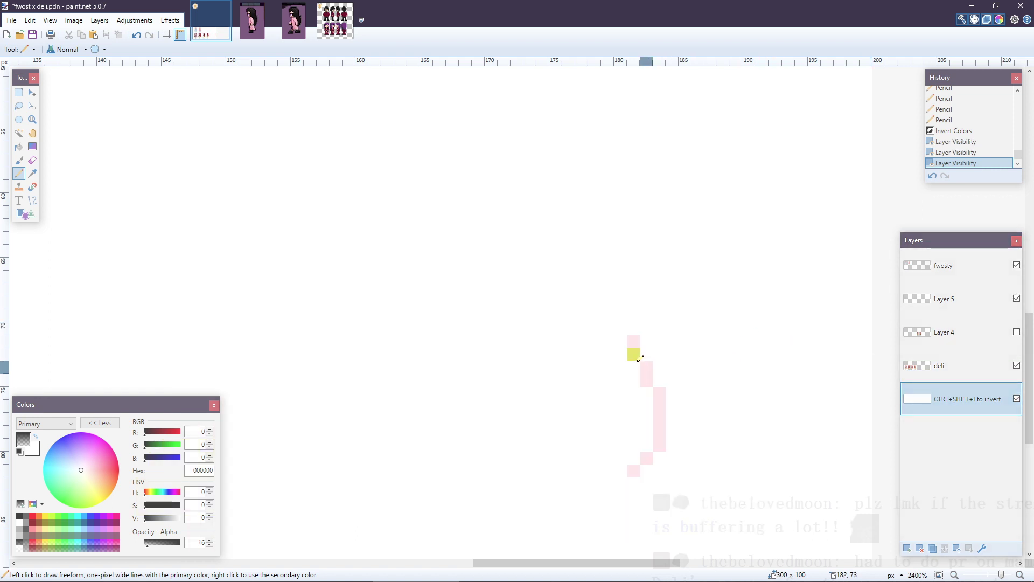
- Try to pencil a faint black outline around the redrawn arm on the background layer, and undo the strokes
{"action": "mouse_move", "coordinate": [624, 341]}
{"action": "left_mouse_down"}
{"action": "mouse_move", "coordinate": [644, 355]}
{"action": "mouse_move", "coordinate": [624, 369]}
{"action": "mouse_move", "coordinate": [647, 396]}
{"action": "mouse_move", "coordinate": [648, 445]}
{"action": "mouse_move", "coordinate": [622, 466]}
{"action": "mouse_move", "coordinate": [633, 482]}
{"action": "mouse_move", "coordinate": [670, 457]}
{"action": "mouse_move", "coordinate": [674, 387]}
{"action": "mouse_move", "coordinate": [661, 353]}
{"action": "left_mouse_up"}
{"action": "left_click", "coordinate": [627, 365]}
{"action": "left_click", "coordinate": [628, 366]}
{"action": "key", "text": "ctrl+z"}
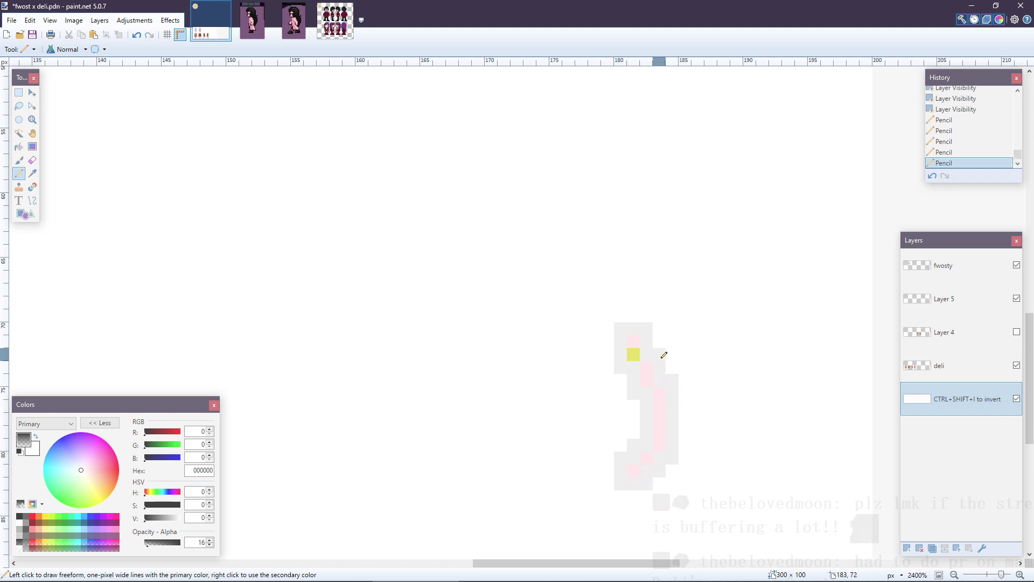
{"action": "scroll", "coordinate": [703, 359], "scroll_direction": "down", "scroll_amount": 10}
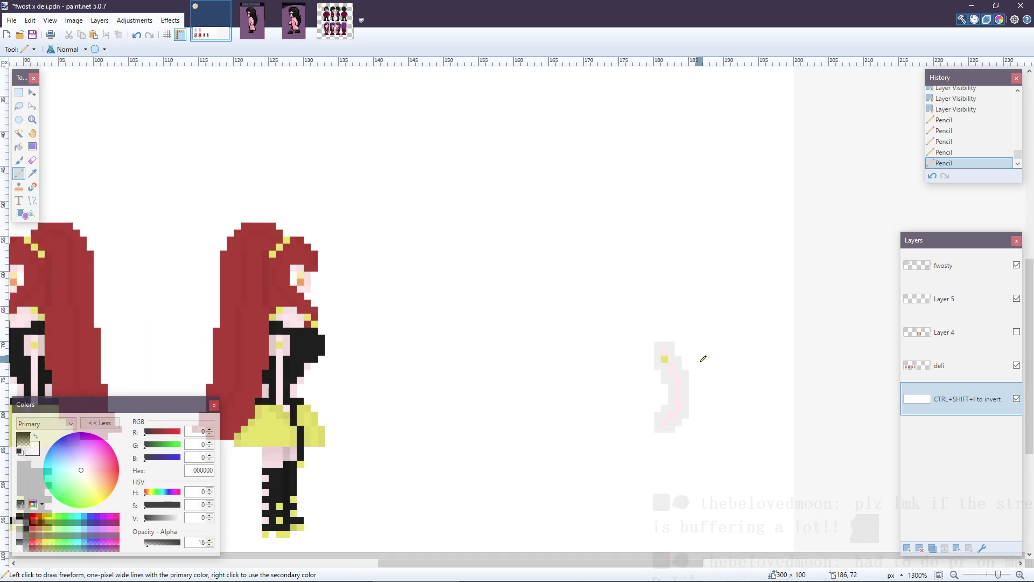
{"action": "scroll", "coordinate": [800, 396], "scroll_direction": "up", "scroll_amount": 2}
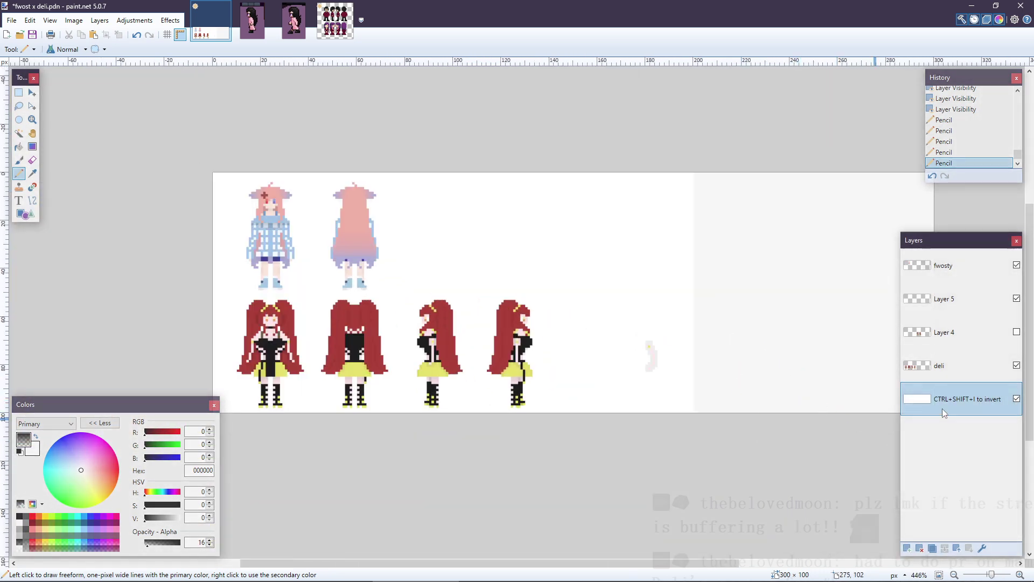
{"action": "key", "text": "ctrl+z"}
{"action": "key", "text": "ctrl+z"}
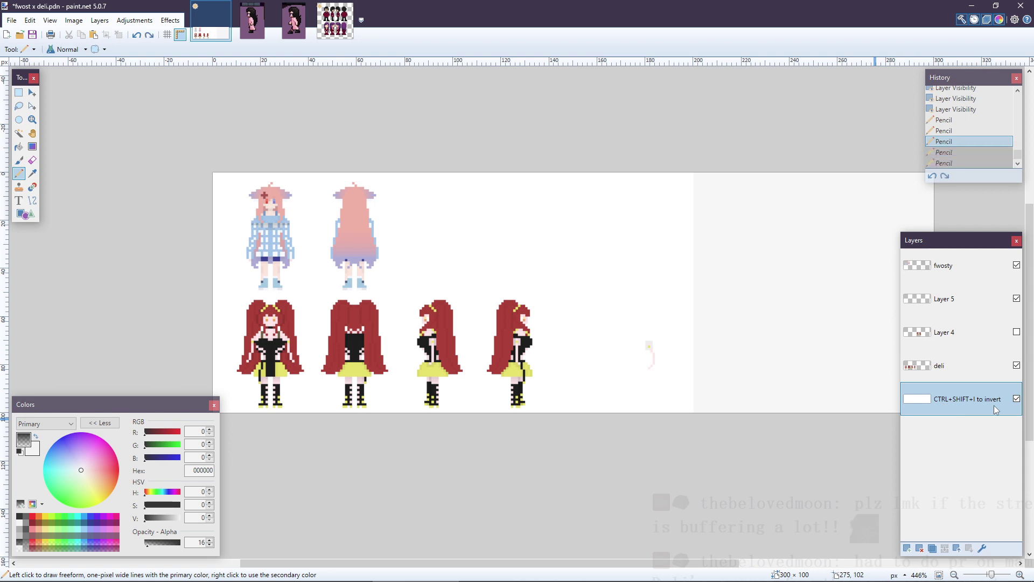
{"action": "key", "text": "ctrl+z"}
{"action": "key", "text": "ctrl+z"}
{"action": "key", "text": "ctrl+z"}
{"action": "key", "text": "ctrl+z"}
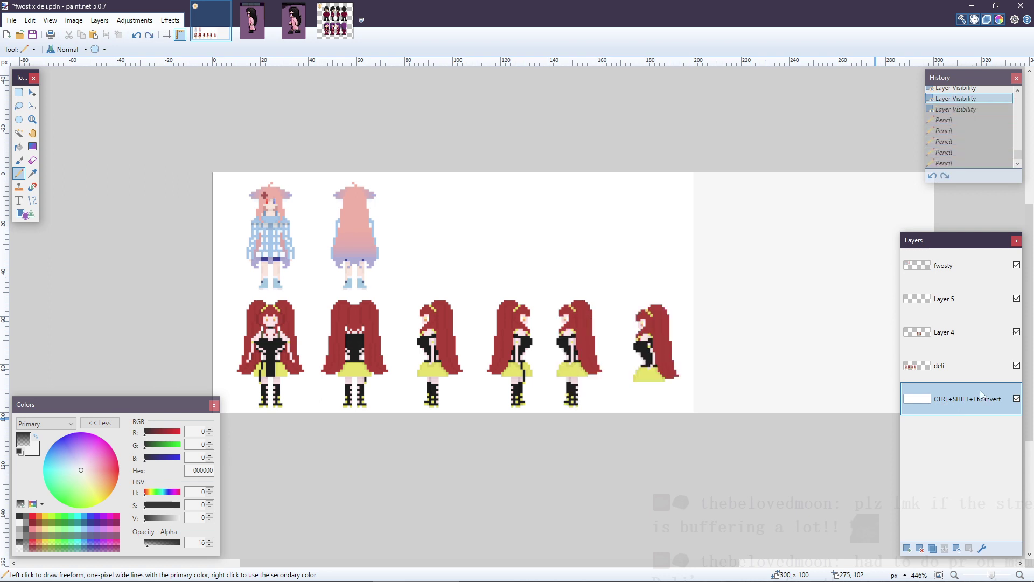
{"action": "key", "text": "ctrl+y"}
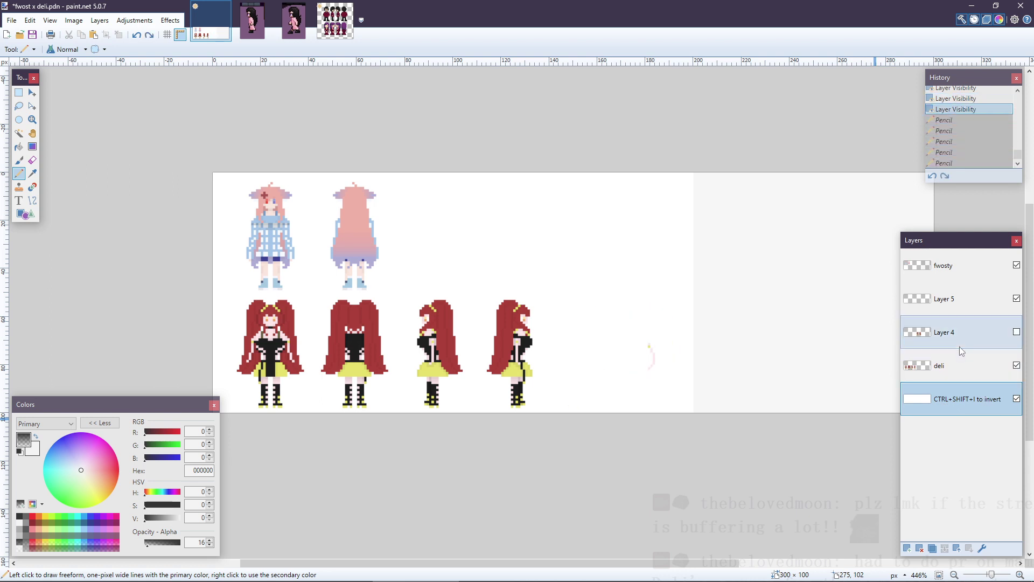
- Pencil a one-pixel translucent black outline around the whole redrawn arm on Layer 5
{"action": "scroll", "coordinate": [699, 392], "scroll_direction": "up", "scroll_amount": 4}
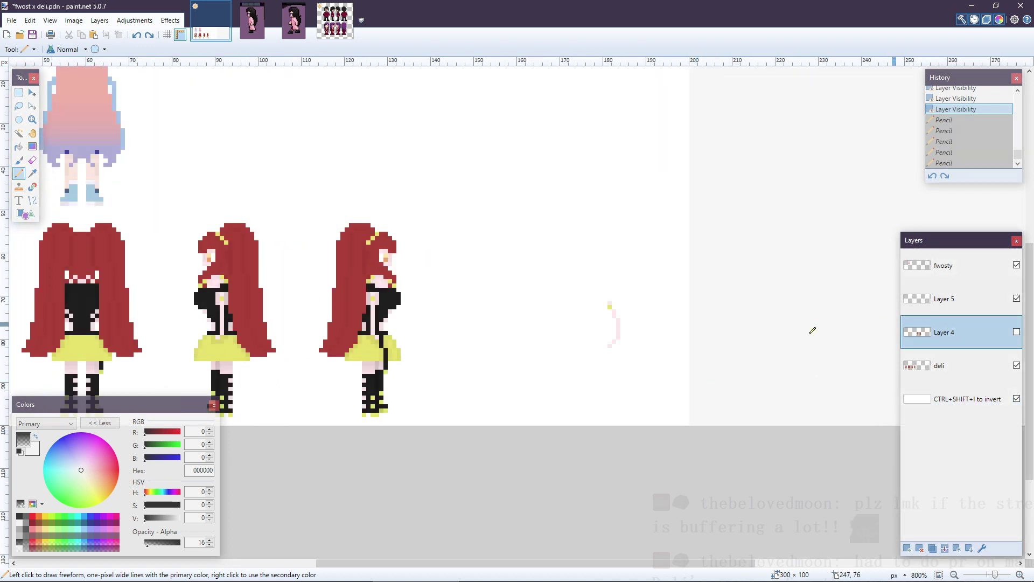
{"action": "key", "text": "alt+Page_Up"}
{"action": "scroll", "coordinate": [614, 311], "scroll_direction": "up", "scroll_amount": 3}
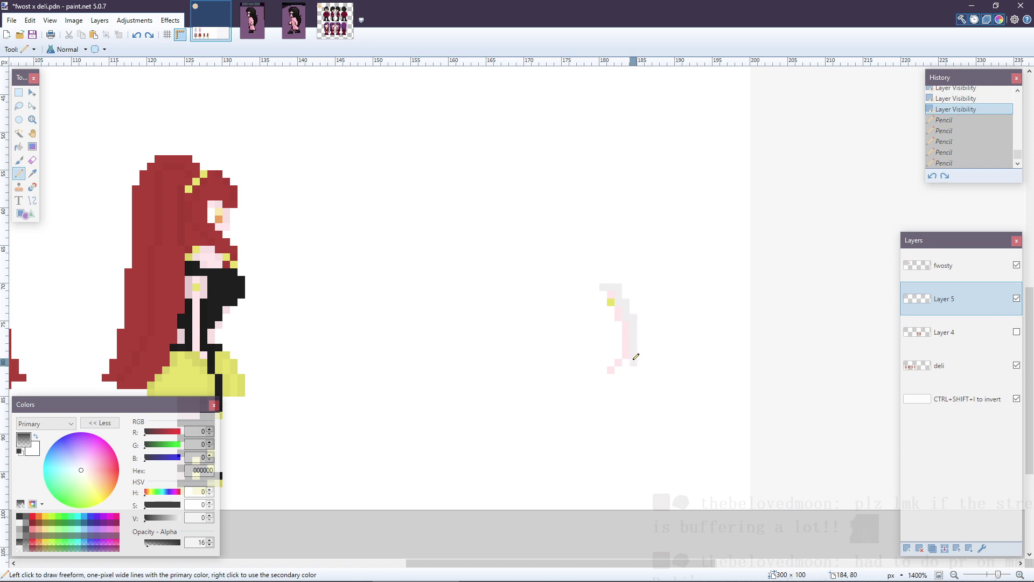
{"action": "mouse_move", "coordinate": [619, 365]}
{"action": "left_mouse_down"}
{"action": "mouse_move", "coordinate": [612, 371]}
{"action": "mouse_move", "coordinate": [610, 360]}
{"action": "left_mouse_up"}
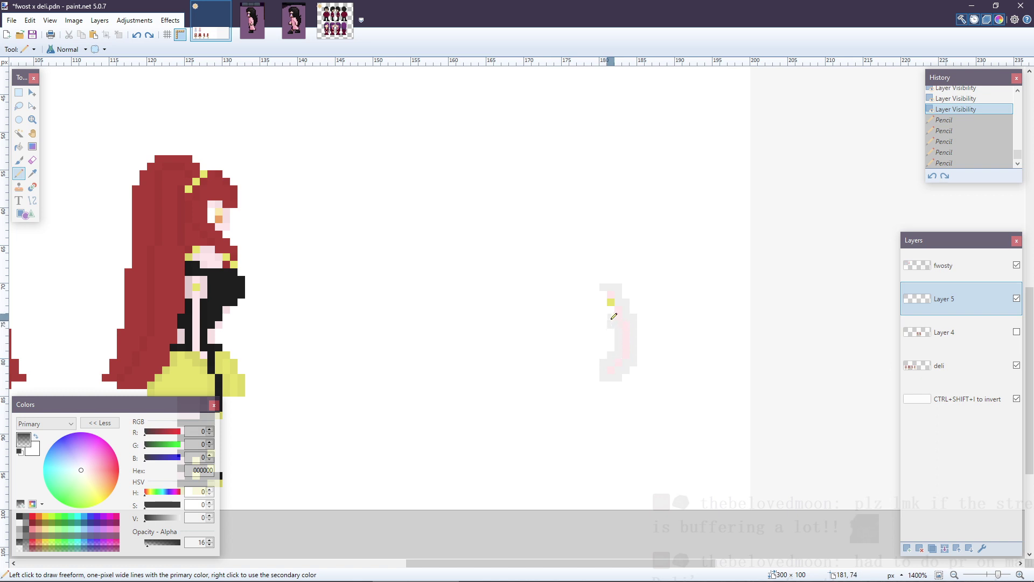
{"action": "left_click", "coordinate": [604, 292]}
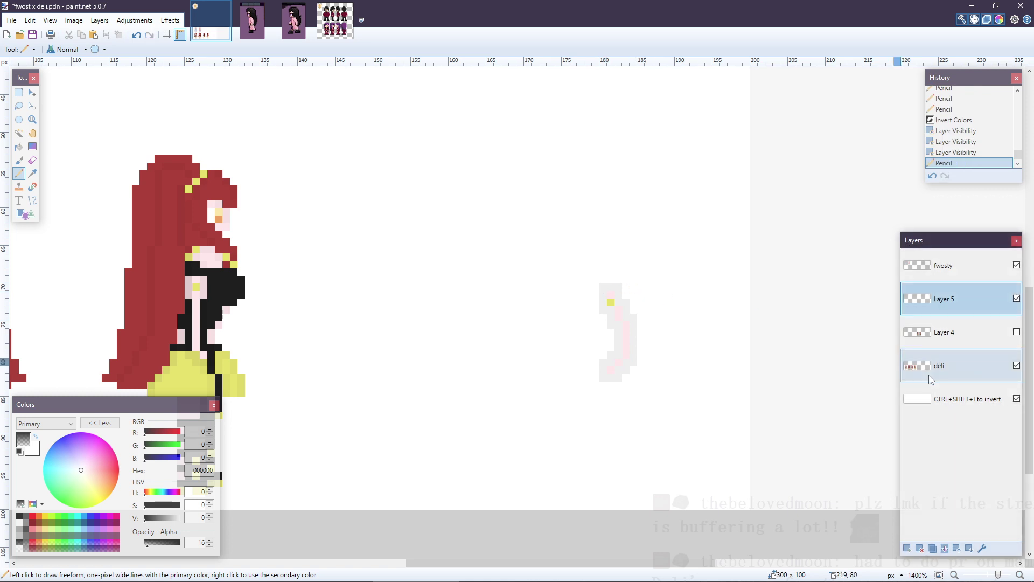
- Erase the entire background layer and refill it with solid white
{"action": "left_click", "coordinate": [953, 408]}
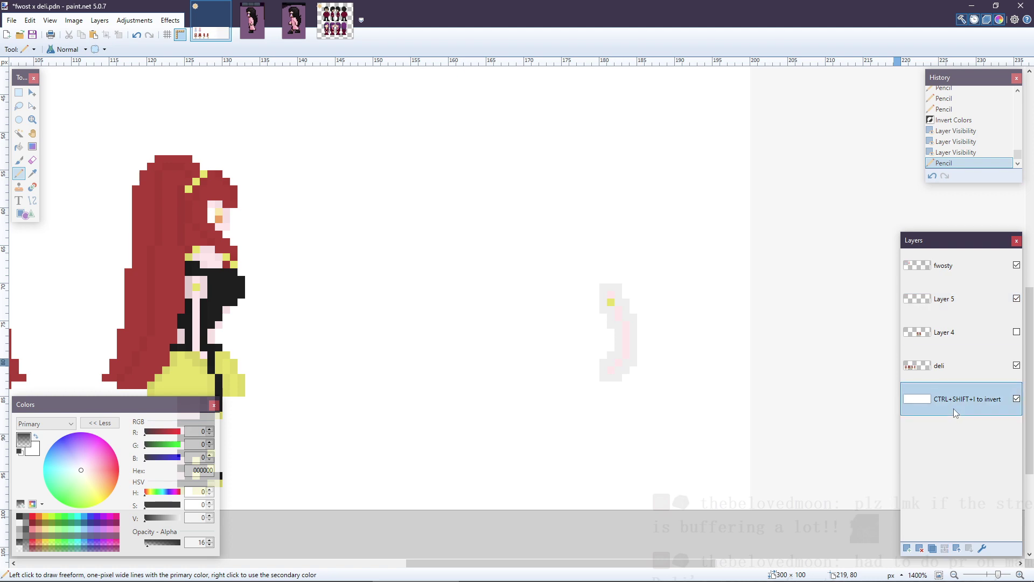
{"action": "key", "text": "ctrl+a"}
{"action": "key", "text": "Delete"}
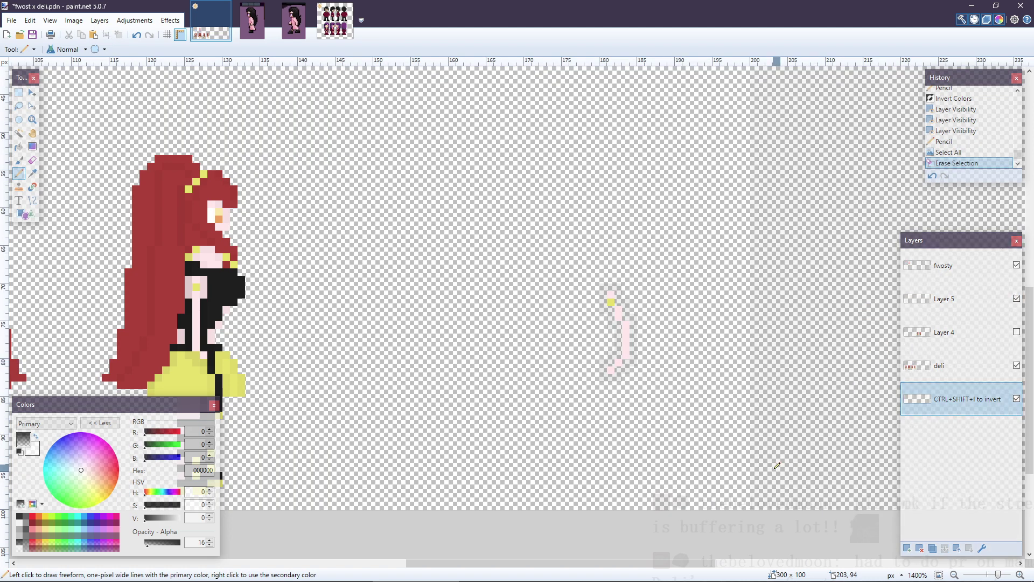
{"action": "key", "text": "f"}
{"action": "left_click", "coordinate": [806, 376]}
{"action": "scroll", "coordinate": [806, 376], "scroll_direction": "down", "scroll_amount": 8}
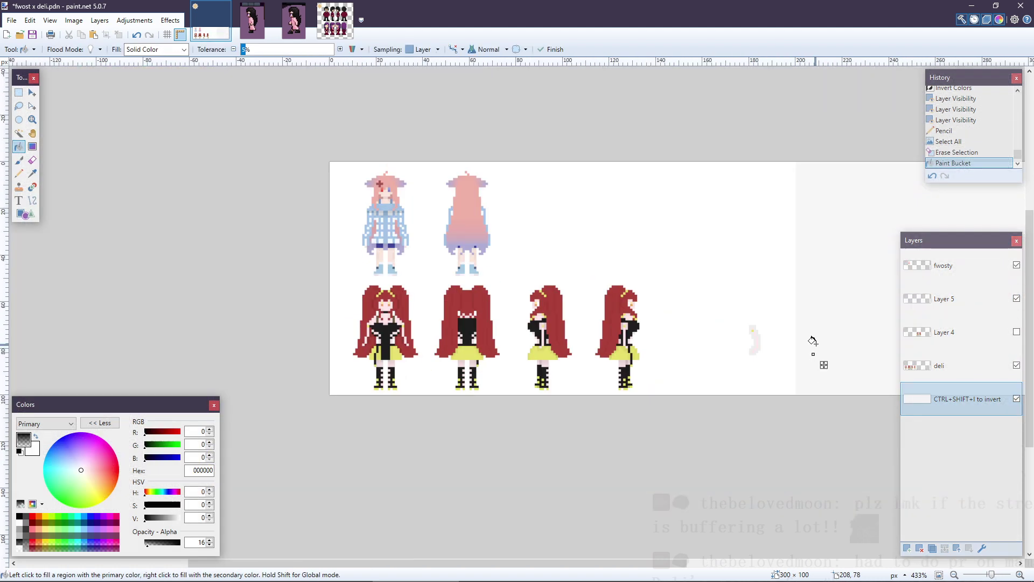
- Select the rightmost third of the canvas on the fwosty layer, starting at about pixel 196, and erase its contents
{"action": "left_click", "coordinate": [964, 353]}
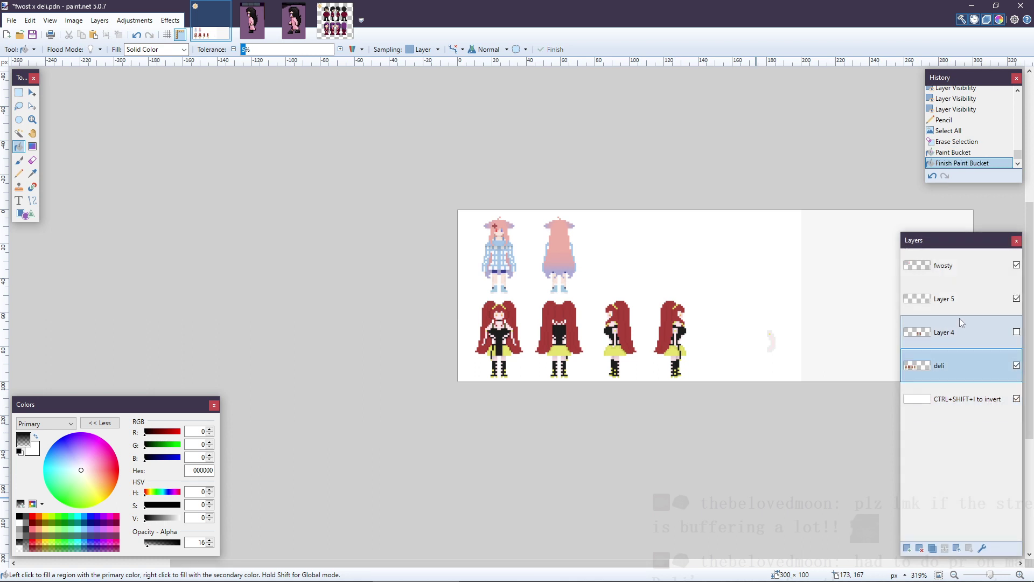
{"action": "left_click", "coordinate": [958, 319]}
{"action": "left_click", "coordinate": [951, 266]}
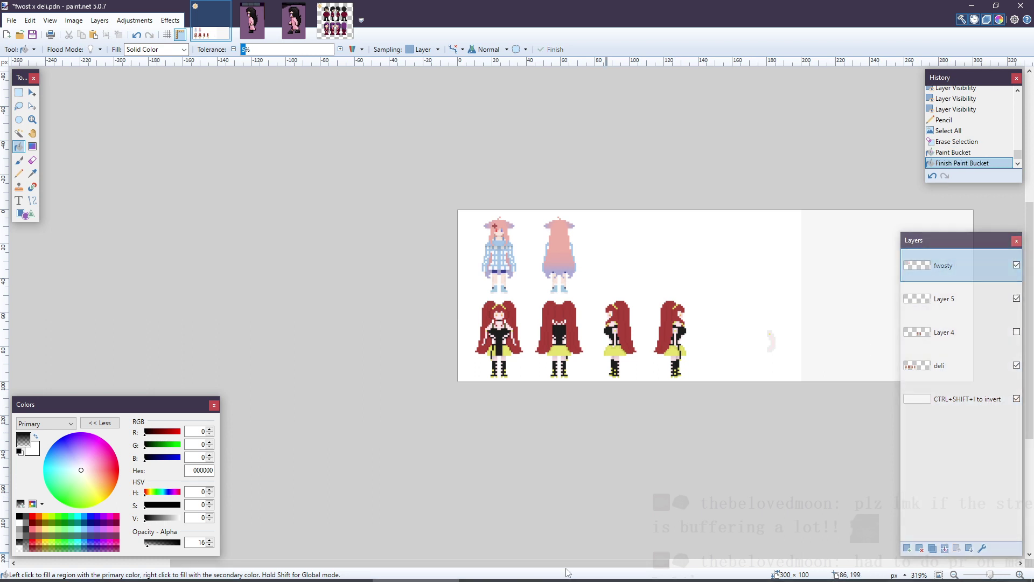
{"action": "left_click_drag", "start_coordinate": [566, 562], "coordinate": [618, 569]}
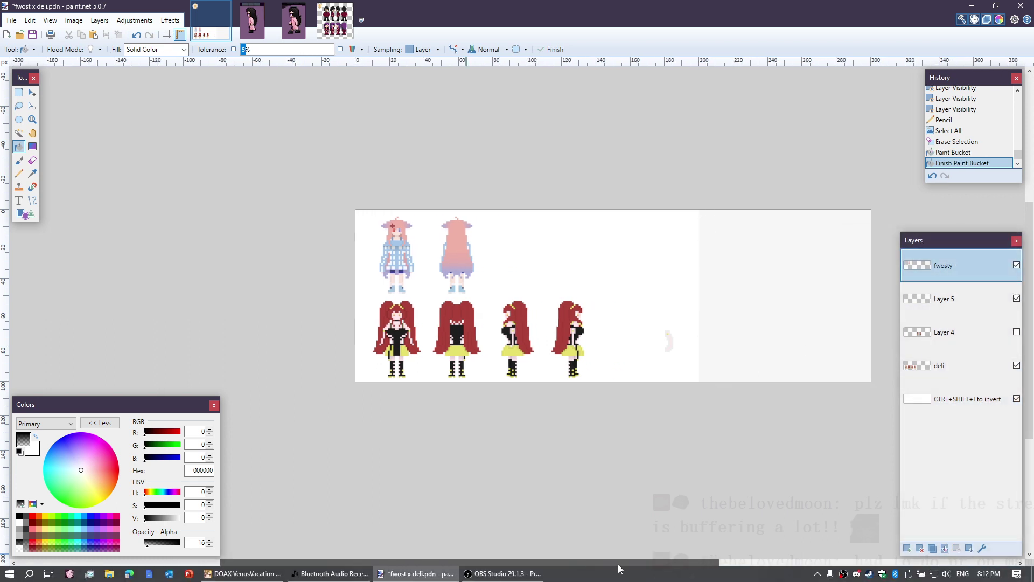
{"action": "left_click", "coordinate": [1016, 265]}
{"action": "left_click", "coordinate": [1016, 265]}
{"action": "key", "text": "s"}
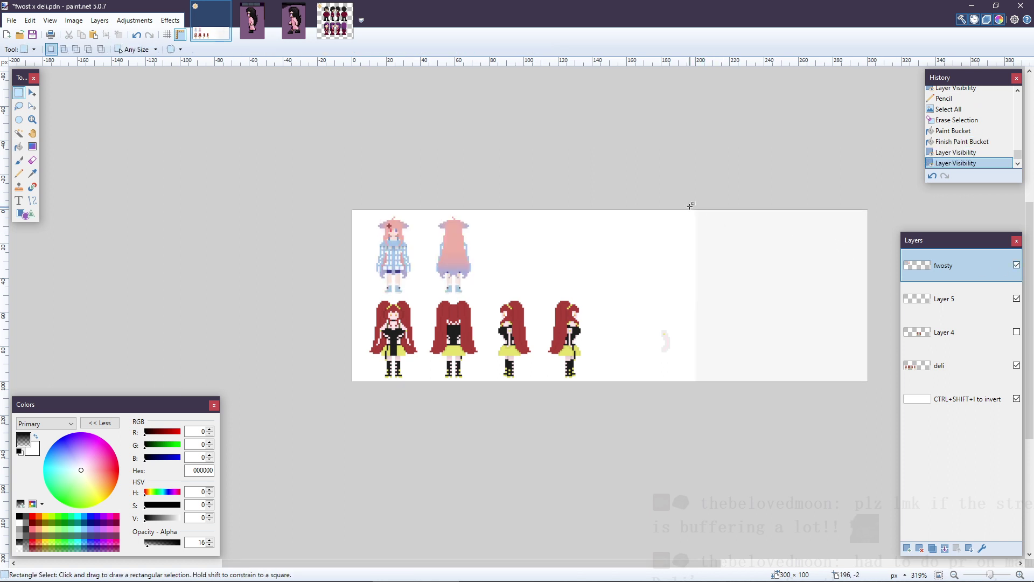
{"action": "left_click_drag", "start_coordinate": [689, 205], "coordinate": [937, 440]}
{"action": "key", "text": "Delete"}
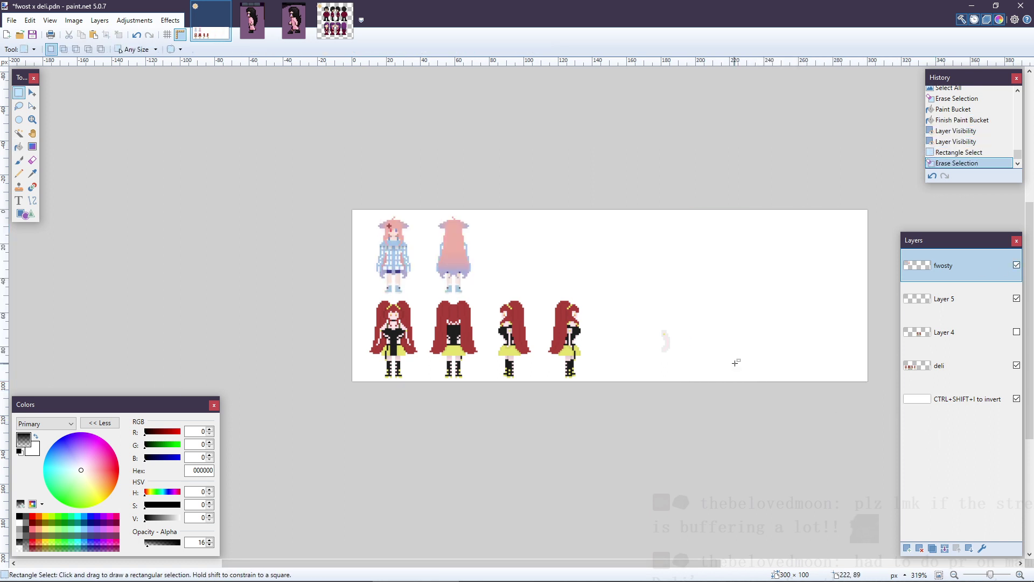
- Make Layer 5 the active layer and show Layer 4 again
{"action": "scroll", "coordinate": [732, 366], "scroll_direction": "up", "scroll_amount": 5}
{"action": "left_click", "coordinate": [964, 298]}
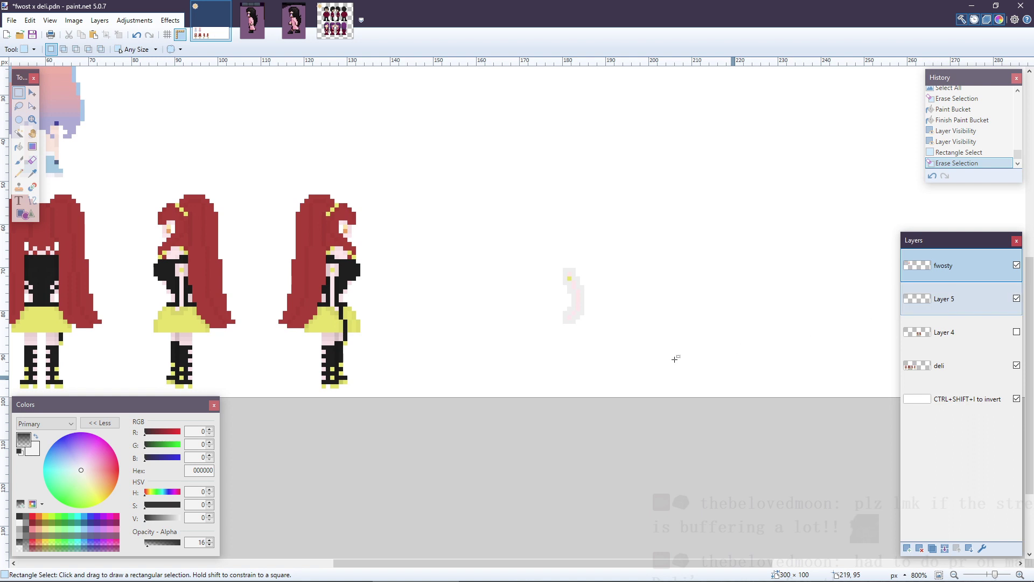
{"action": "scroll", "coordinate": [555, 357], "scroll_direction": "up", "scroll_amount": 1}
{"action": "scroll", "coordinate": [557, 353], "scroll_direction": "up", "scroll_amount": 2}
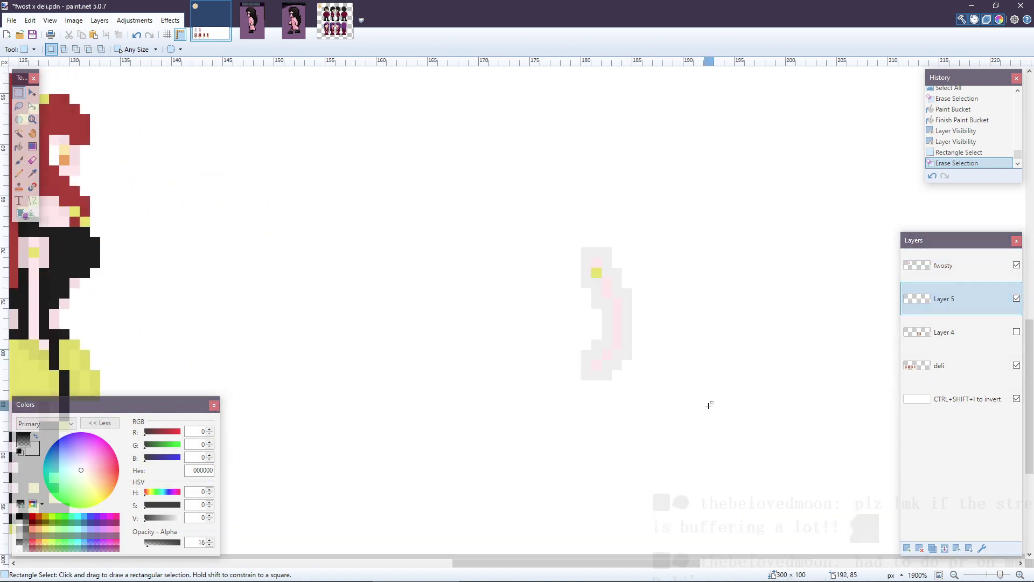
{"action": "scroll", "coordinate": [709, 404], "scroll_direction": "up", "scroll_amount": 3}
{"action": "scroll", "coordinate": [583, 388], "scroll_direction": "up", "scroll_amount": 1}
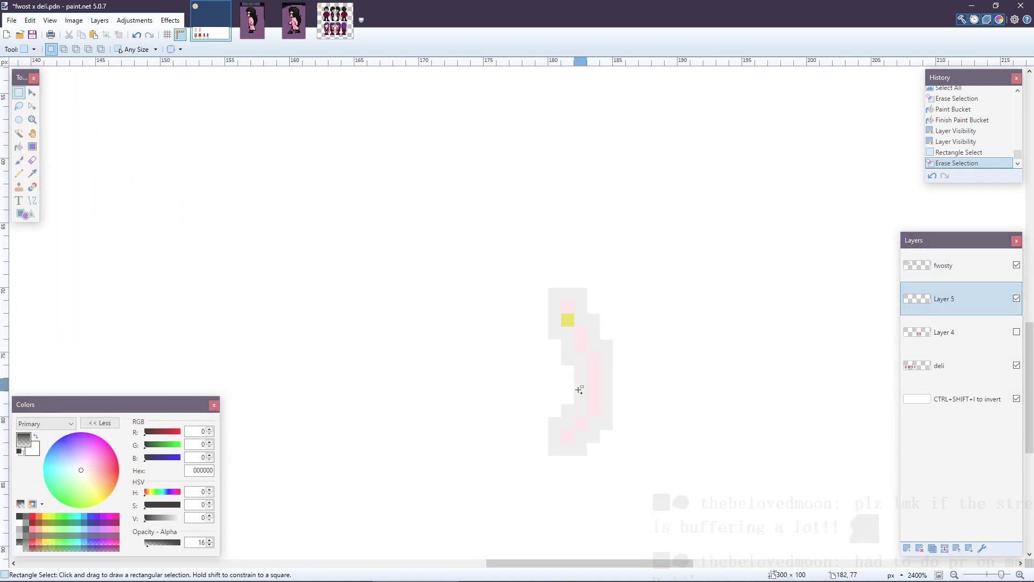
{"action": "scroll", "coordinate": [581, 388], "scroll_direction": "down", "scroll_amount": 3}
{"action": "left_click", "coordinate": [1017, 332]}
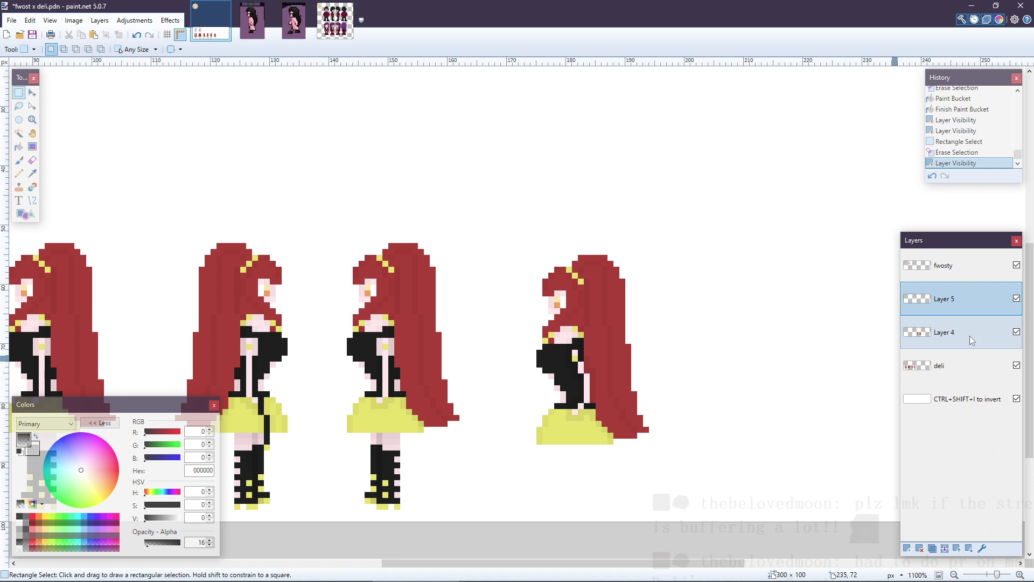
{"action": "scroll", "coordinate": [594, 385], "scroll_direction": "up", "scroll_amount": 3}
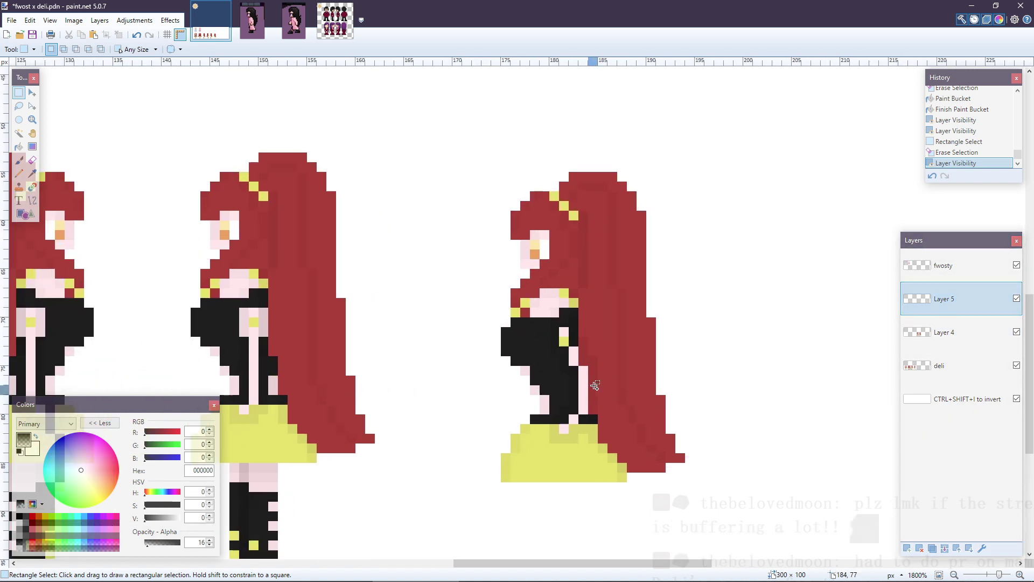
- Make Layer 4 the active layer and sample the shaded skin color E7D1D4 for pencilling
{"action": "left_click", "coordinate": [944, 332]}
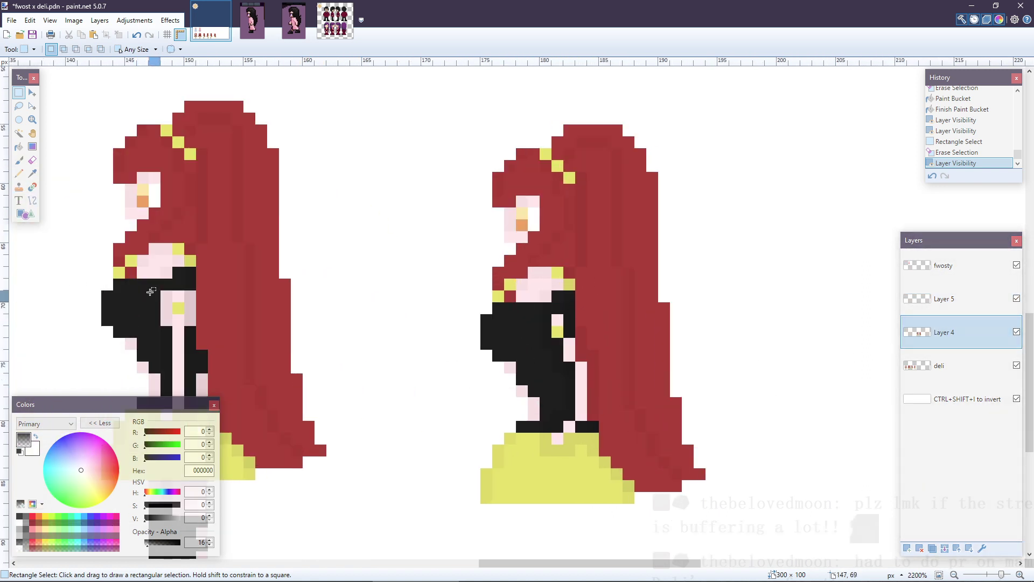
{"action": "key", "text": "k"}
{"action": "left_click", "coordinate": [153, 271]}
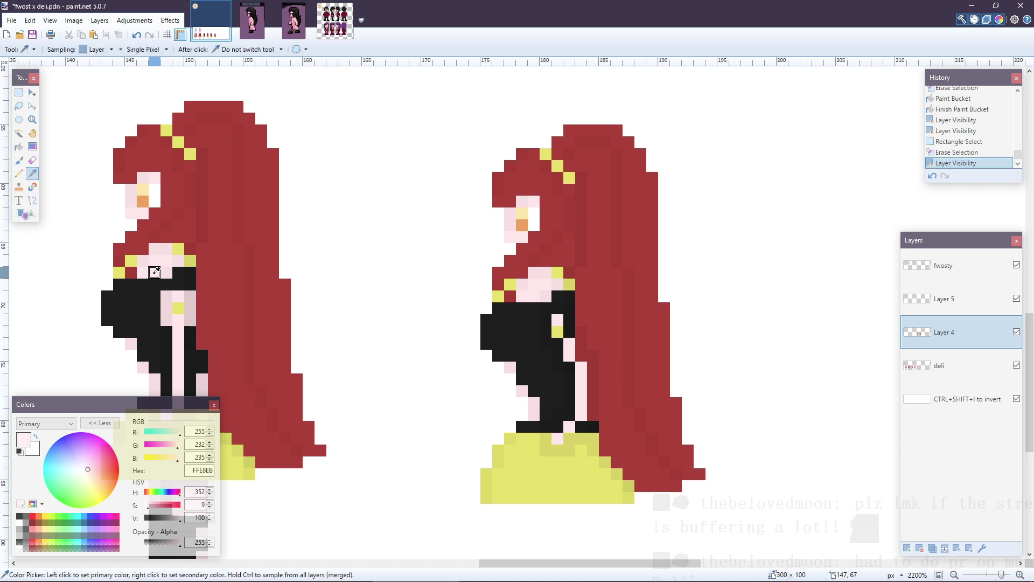
{"action": "left_click", "coordinate": [580, 402]}
{"action": "key", "text": "p"}
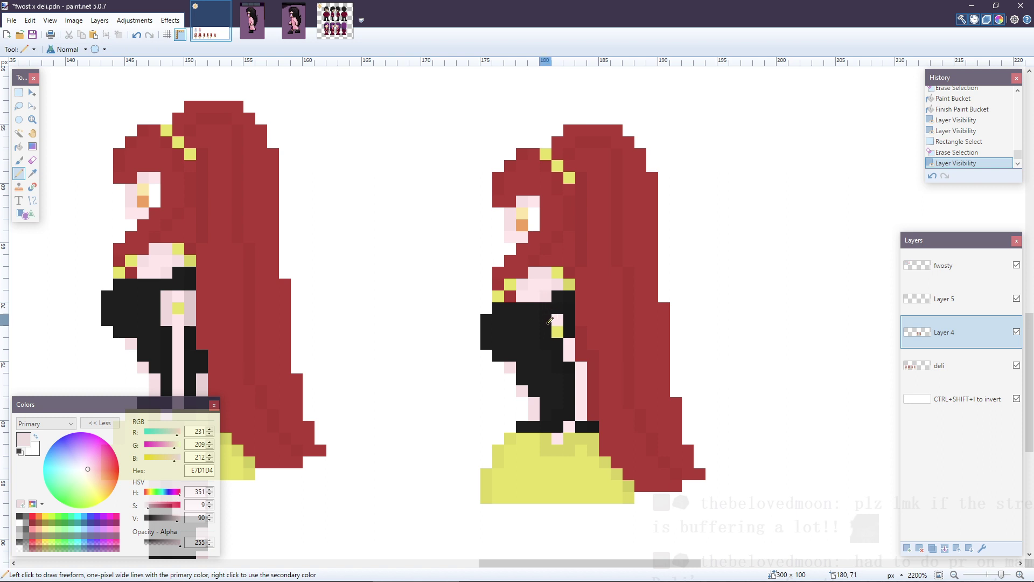
{"action": "mouse_move", "coordinate": [549, 321]}
{"action": "left_mouse_down"}
{"action": "mouse_move", "coordinate": [555, 344]}
{"action": "mouse_move", "coordinate": [568, 322]}
{"action": "mouse_move", "coordinate": [571, 339]}
{"action": "left_mouse_up"}
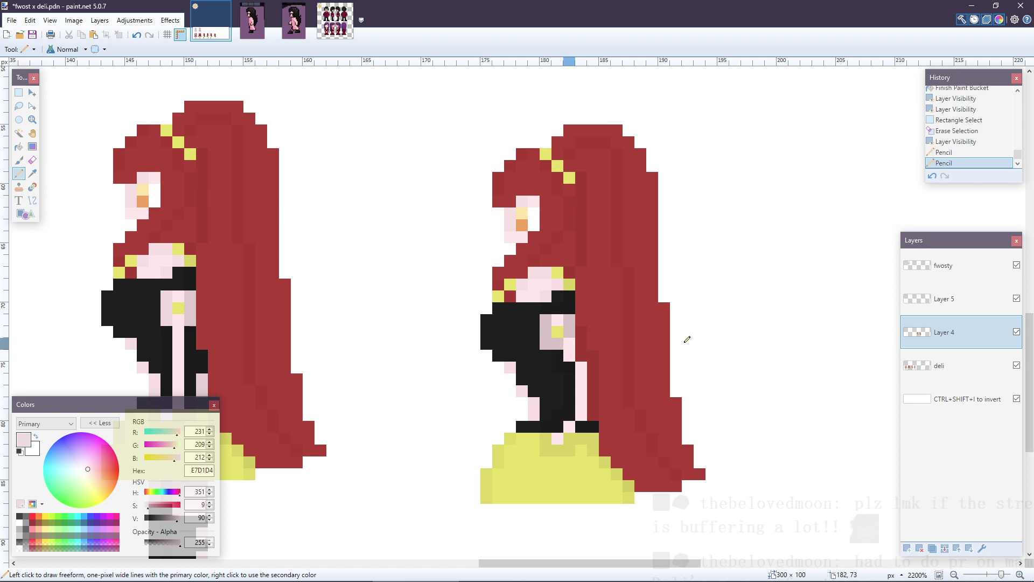
{"action": "left_click", "coordinate": [1017, 332]}
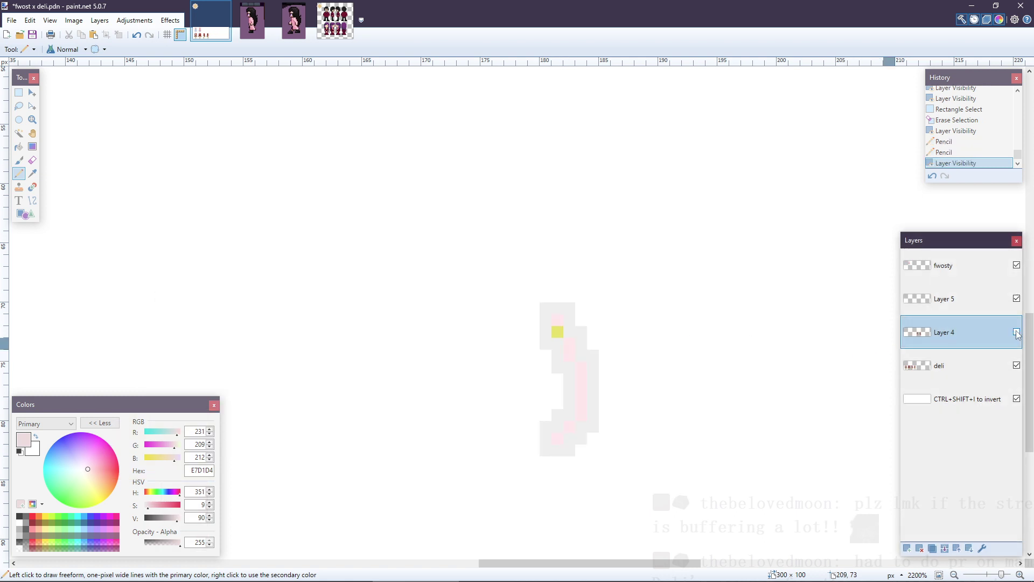
{"action": "left_click", "coordinate": [1017, 334]}
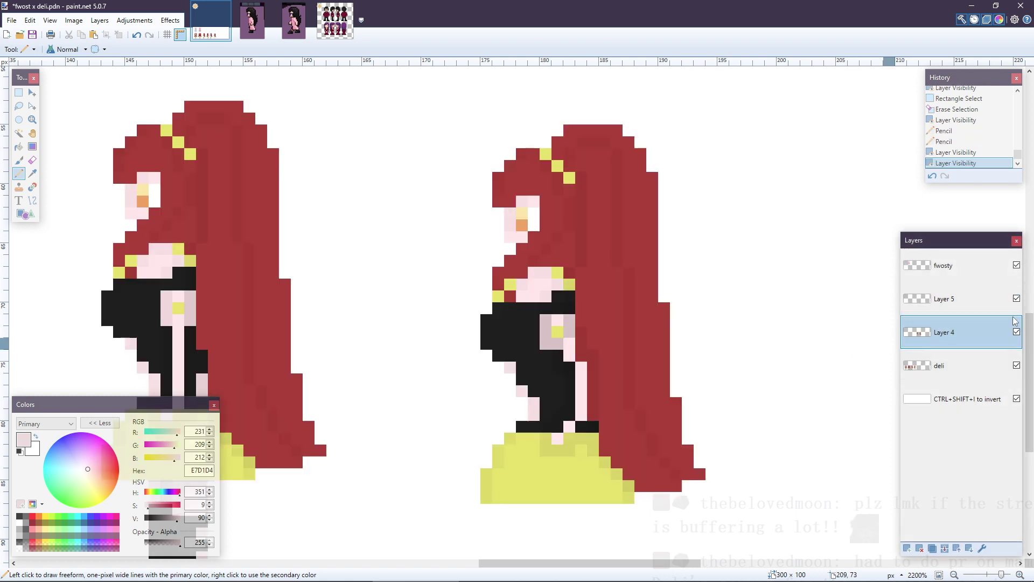
{"action": "left_click", "coordinate": [1016, 300]}
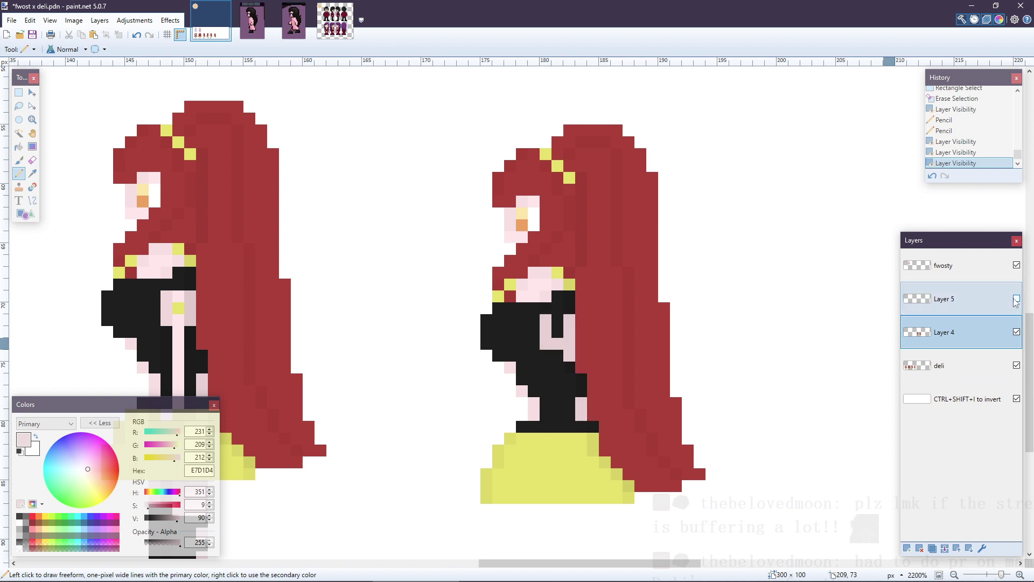
{"action": "left_click", "coordinate": [557, 322]}
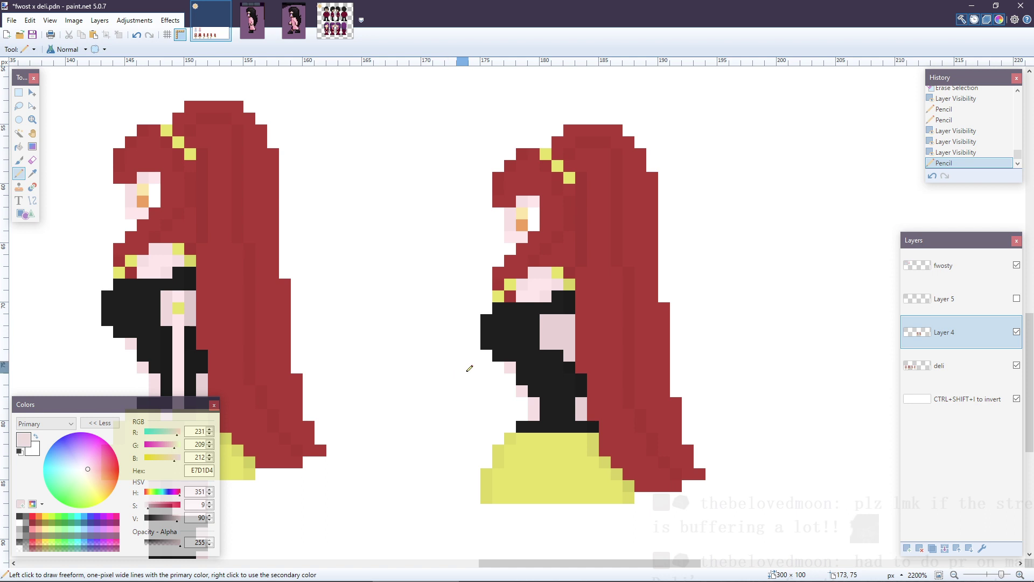
{"action": "key", "text": "ctrl+z"}
{"action": "key", "text": "ctrl+z"}
{"action": "key", "text": "ctrl+z"}
{"action": "key", "text": "ctrl+z"}
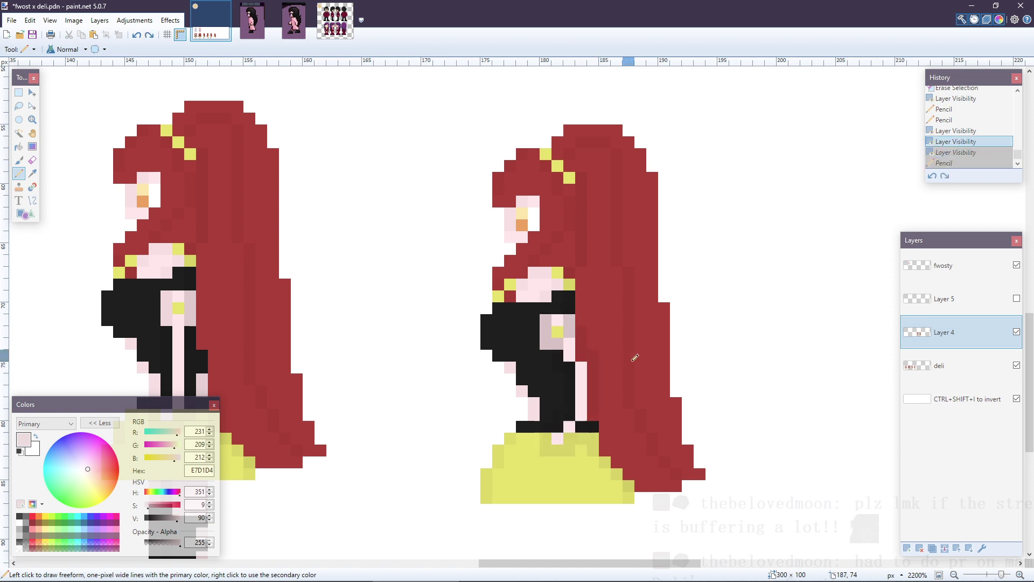
{"action": "key", "text": "ctrl+z"}
{"action": "key", "text": "ctrl+z"}
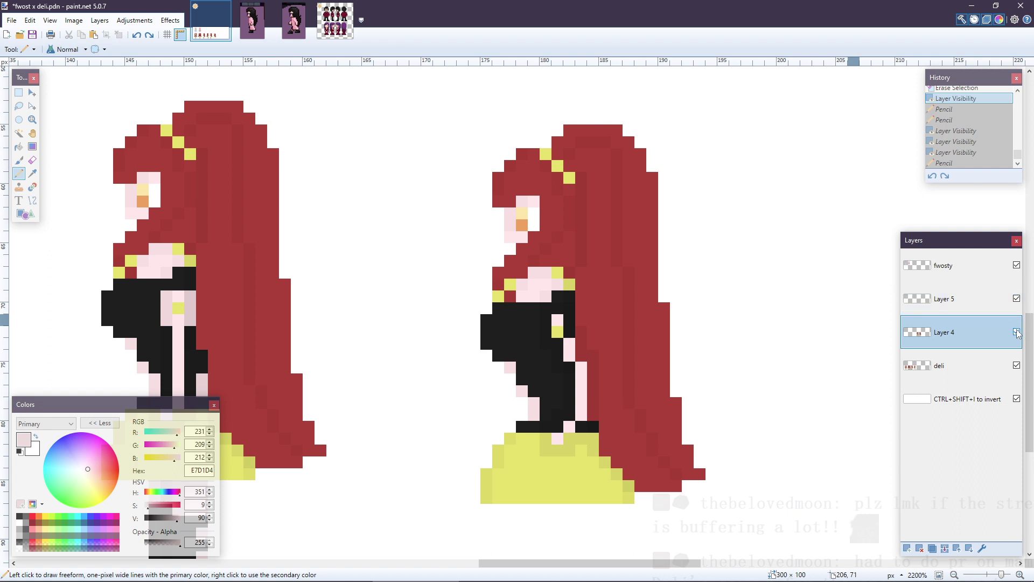
- Hide Layer 5 and pencil the shoulder area of the walking figure's torso in shaded skin color E7D1D4 on Layer 4
{"action": "left_click", "coordinate": [1017, 299]}
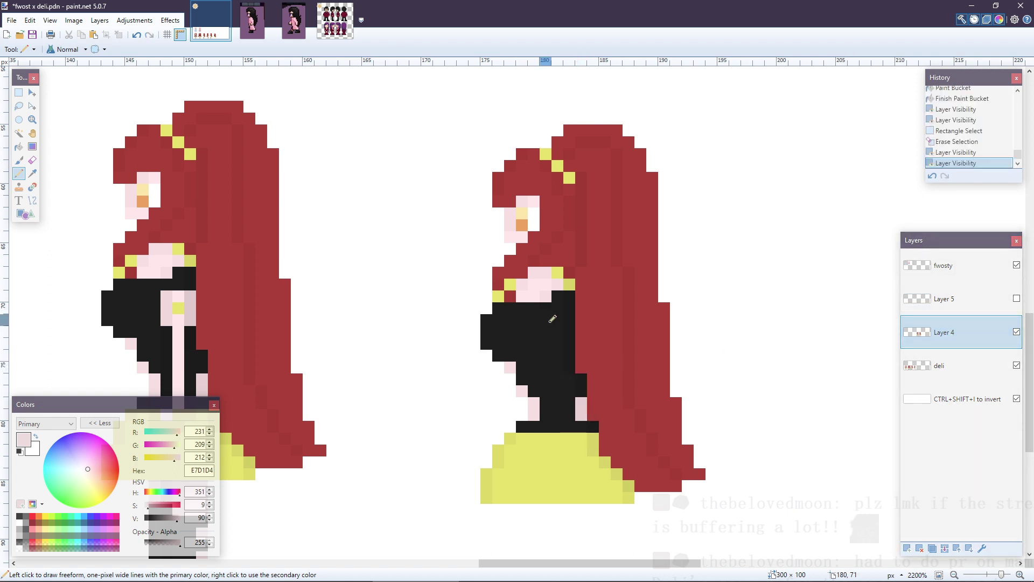
{"action": "mouse_move", "coordinate": [556, 319]}
{"action": "left_mouse_down"}
{"action": "mouse_move", "coordinate": [563, 334]}
{"action": "mouse_move", "coordinate": [570, 322]}
{"action": "mouse_move", "coordinate": [545, 318]}
{"action": "mouse_move", "coordinate": [549, 345]}
{"action": "mouse_move", "coordinate": [573, 336]}
{"action": "left_mouse_up"}
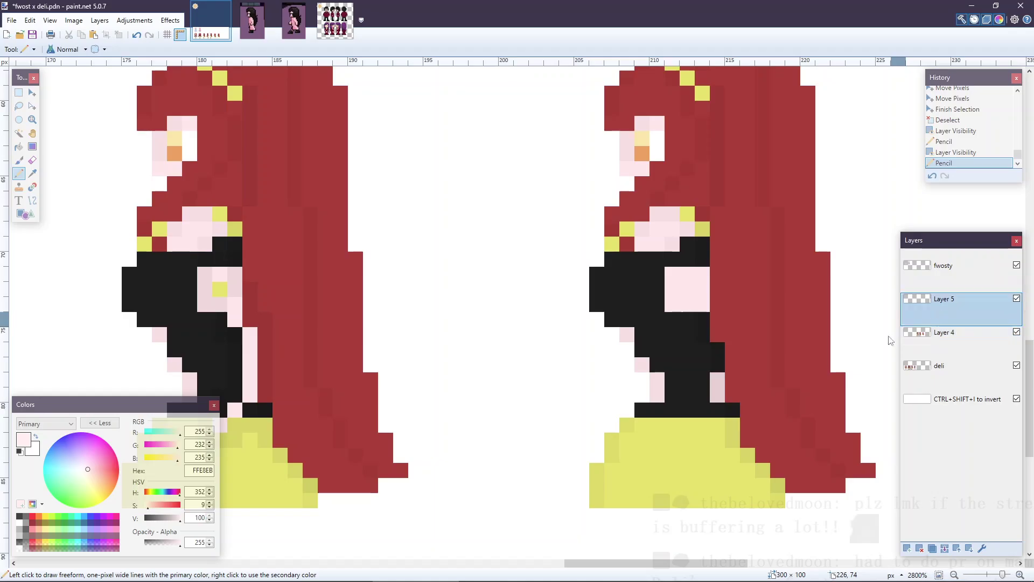
- On Layer 5, pencil the second walking figure's shoulder pixel in skin color FFE8EB and its armband in sampled yellow E6E16C
{"action": "left_click", "coordinate": [690, 274]}
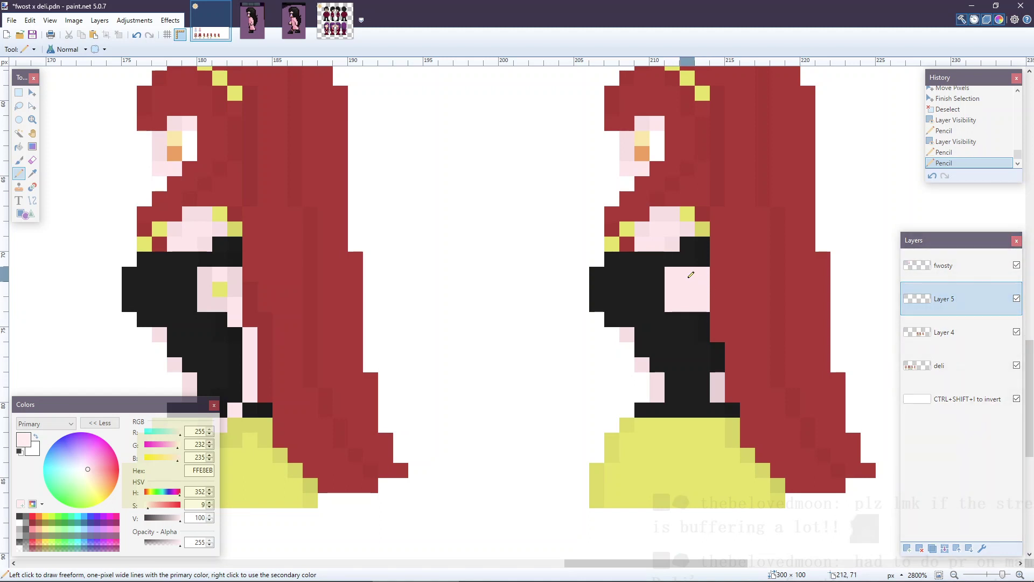
{"action": "key", "text": "k"}
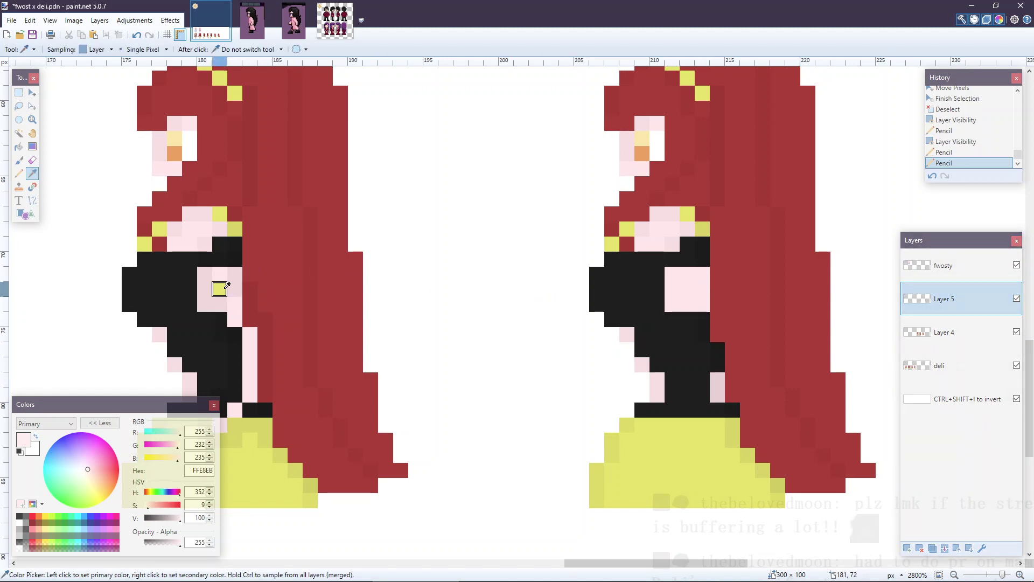
{"action": "left_click", "coordinate": [223, 290]}
{"action": "key", "text": "p"}
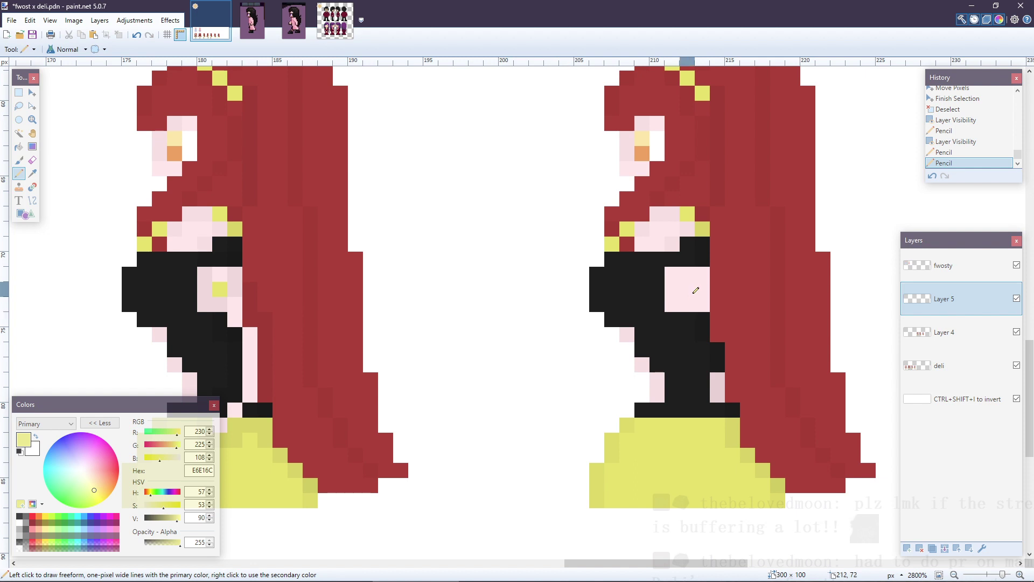
{"action": "right_click", "coordinate": [688, 290]}
{"action": "left_click", "coordinate": [681, 292]}
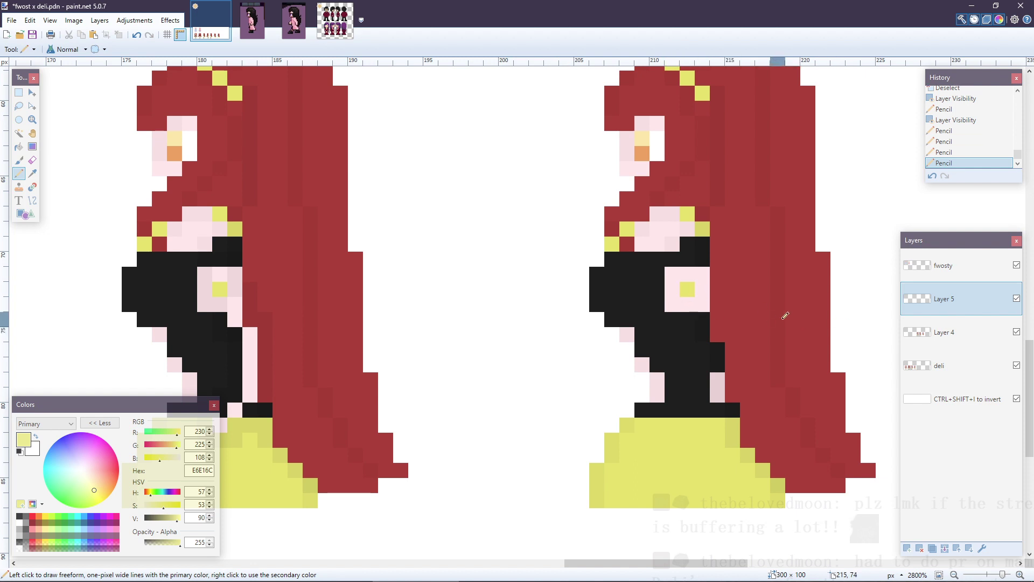
- Hide Layer 4, clear the extra yellow pixel under the new armband, and pencil skin color FFE8EB in its place
{"action": "left_click", "coordinate": [1016, 332]}
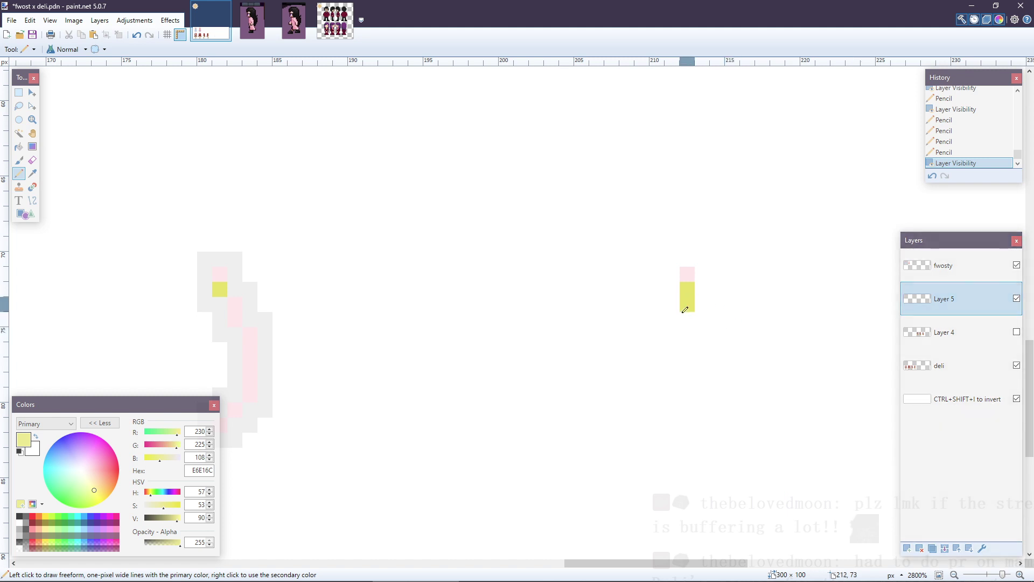
{"action": "right_click", "coordinate": [684, 310]}
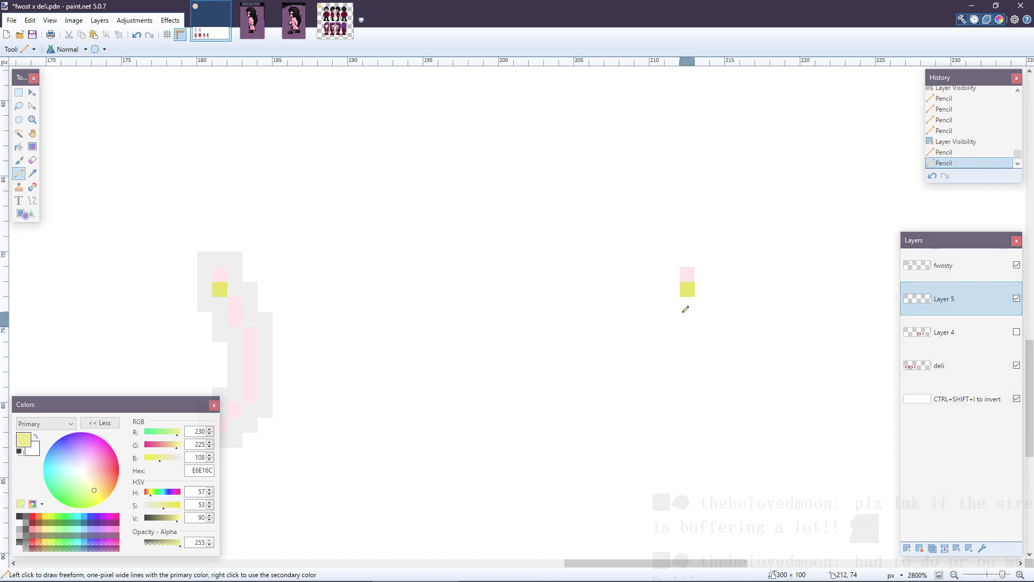
{"action": "key", "text": "l"}
{"action": "key", "text": "k"}
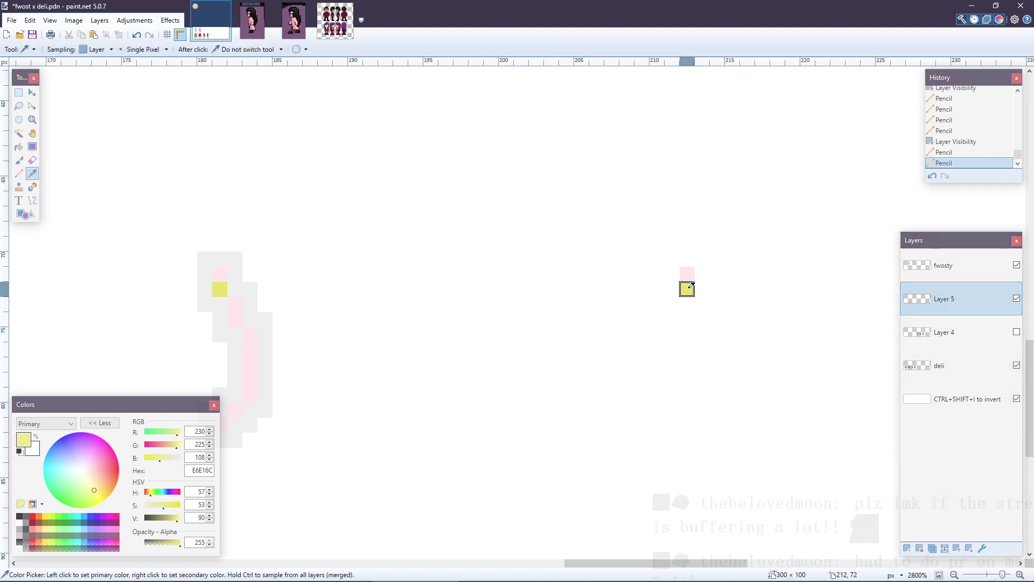
{"action": "key", "text": "x"}
{"action": "left_click", "coordinate": [686, 274]}
{"action": "key", "text": "p"}
{"action": "left_click", "coordinate": [685, 310]}
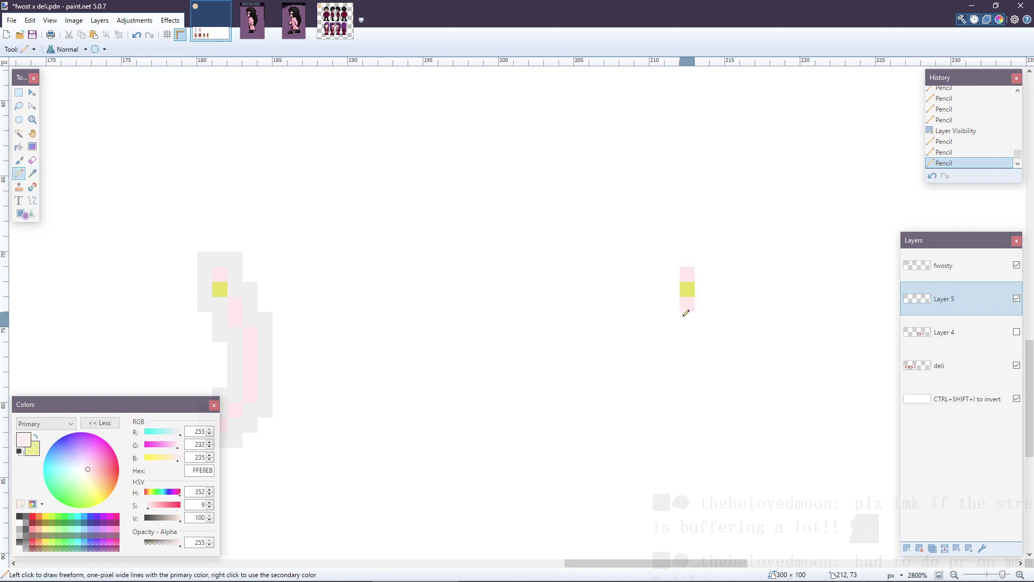
- Pencil the rest of the forward-swinging arm down to the other arm's hand level, erasing the horizontal guide stroke used for alignment
{"action": "left_click", "coordinate": [673, 334]}
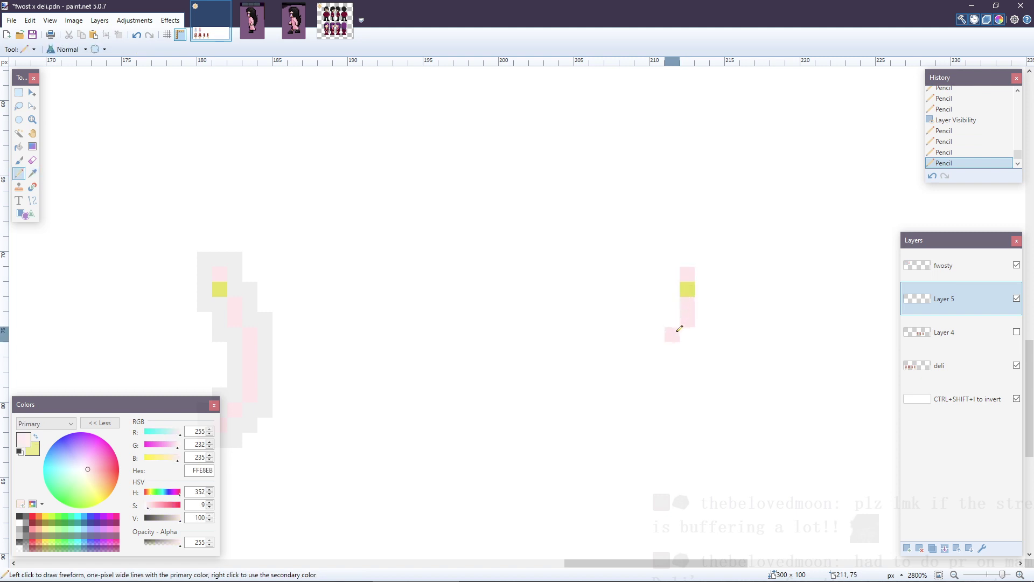
{"action": "left_click_drag", "start_coordinate": [673, 346], "coordinate": [672, 364]}
{"action": "left_click", "coordinate": [661, 375]}
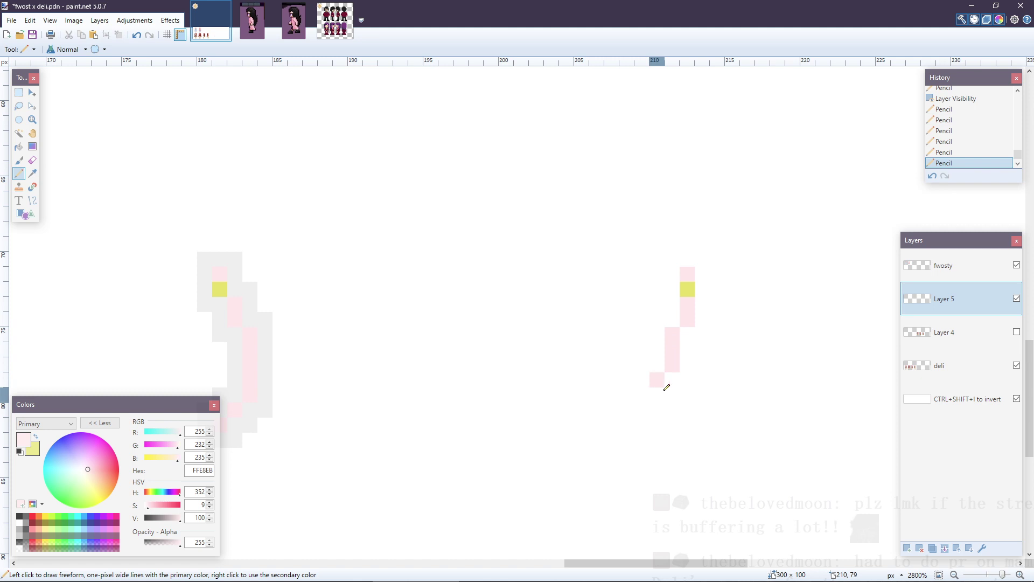
{"action": "key", "text": "ctrl+z"}
{"action": "left_click", "coordinate": [672, 380]}
{"action": "scroll", "coordinate": [657, 387], "scroll_direction": "down", "scroll_amount": 1}
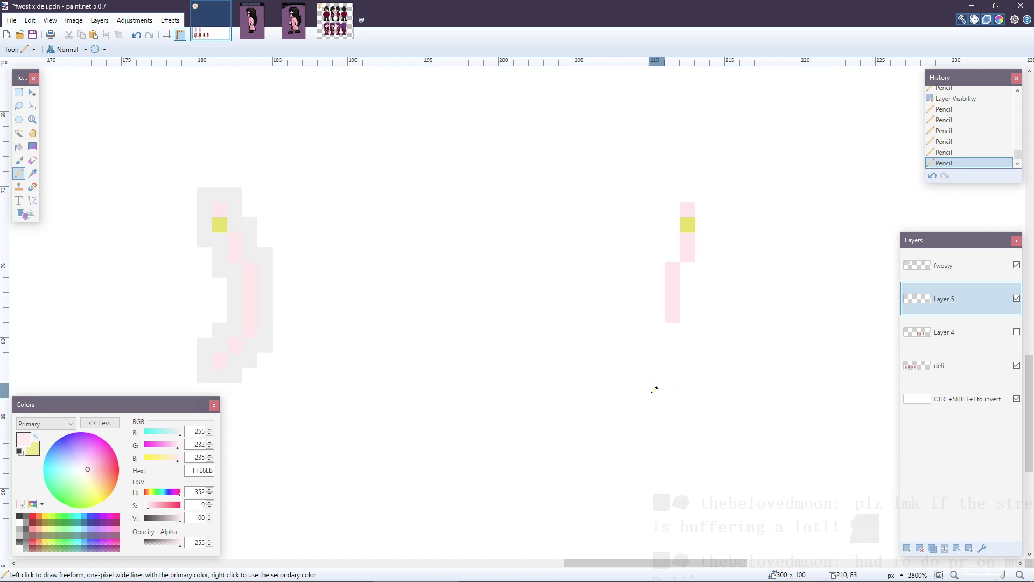
{"action": "left_click_drag", "start_coordinate": [310, 360], "coordinate": [478, 359]}
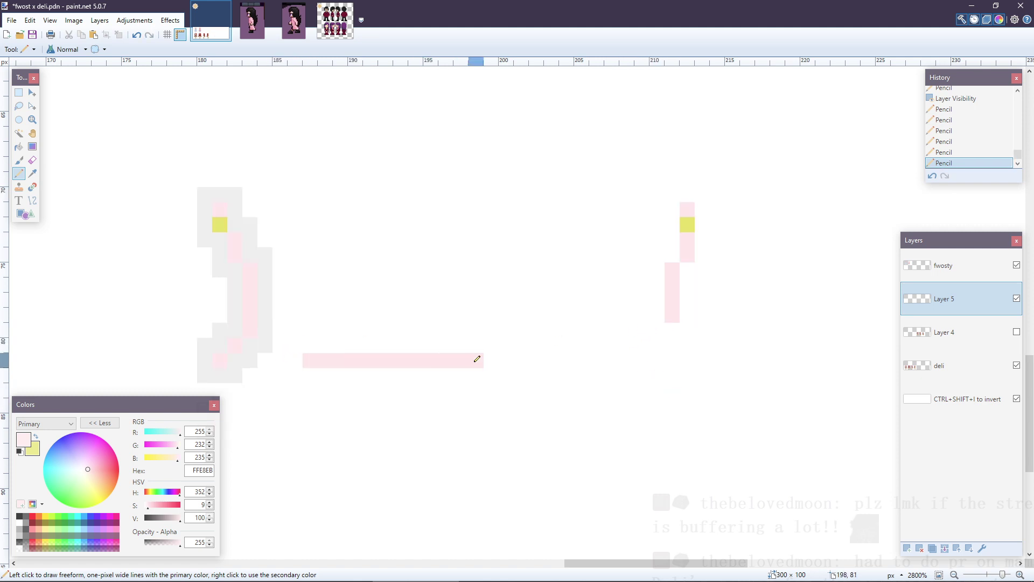
{"action": "left_click", "coordinate": [654, 337]}
{"action": "left_click", "coordinate": [654, 348]}
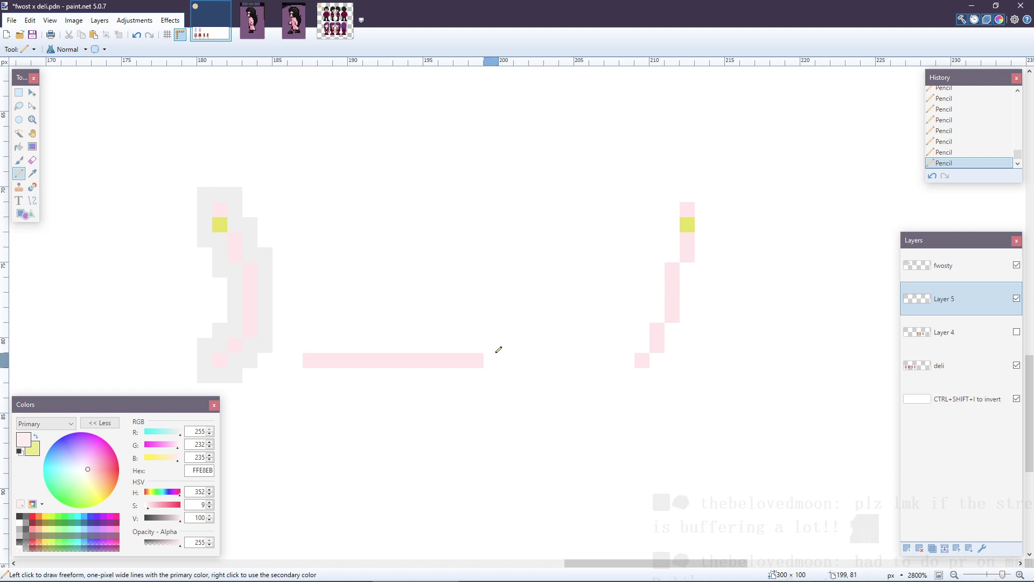
{"action": "key", "text": "e"}
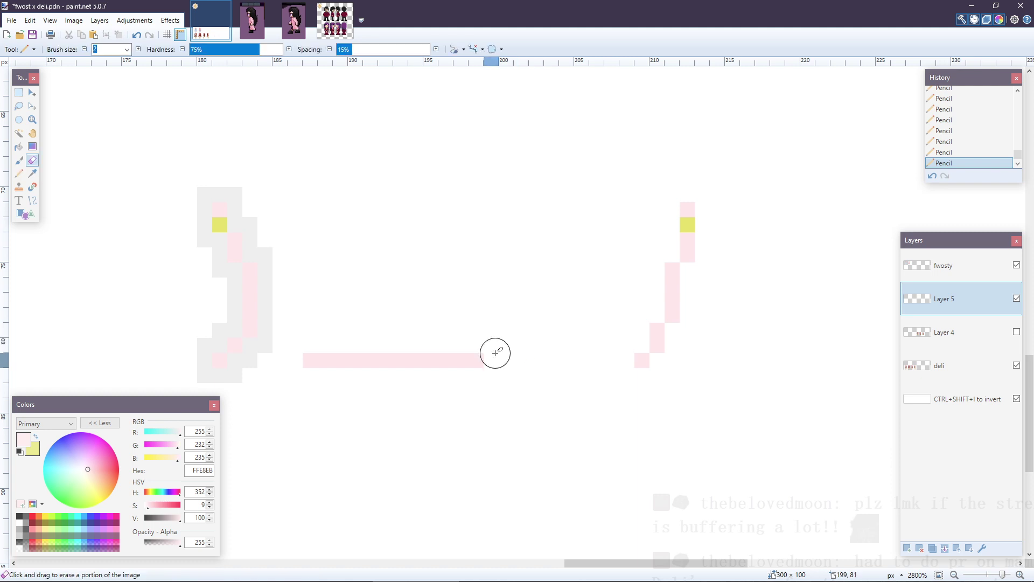
{"action": "left_click_drag", "start_coordinate": [491, 350], "coordinate": [314, 358]}
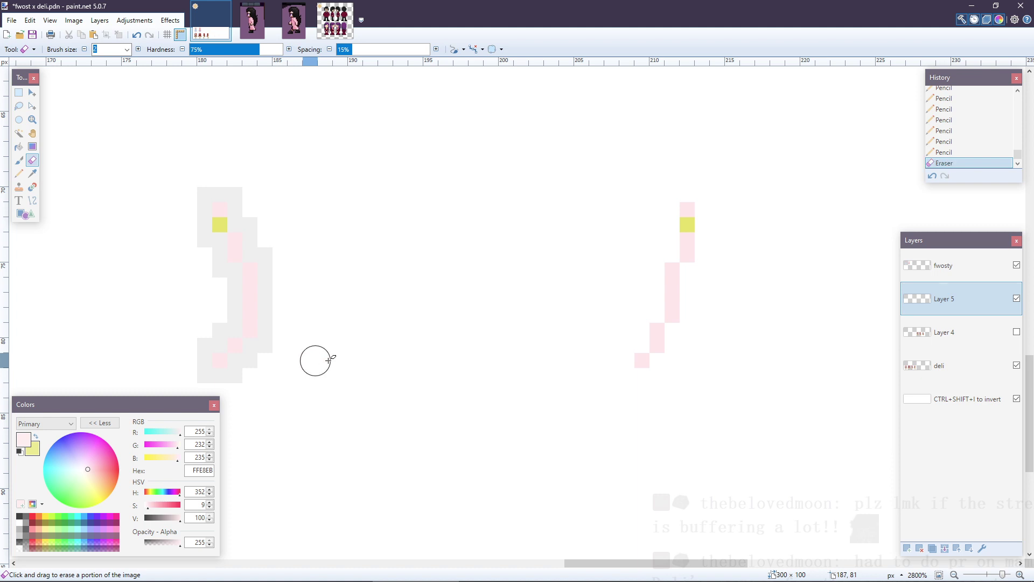
- Pencil a one-pixel black outline at opacity 16 around the new forward-swinging arm on Layer 5
{"action": "key", "text": "p"}
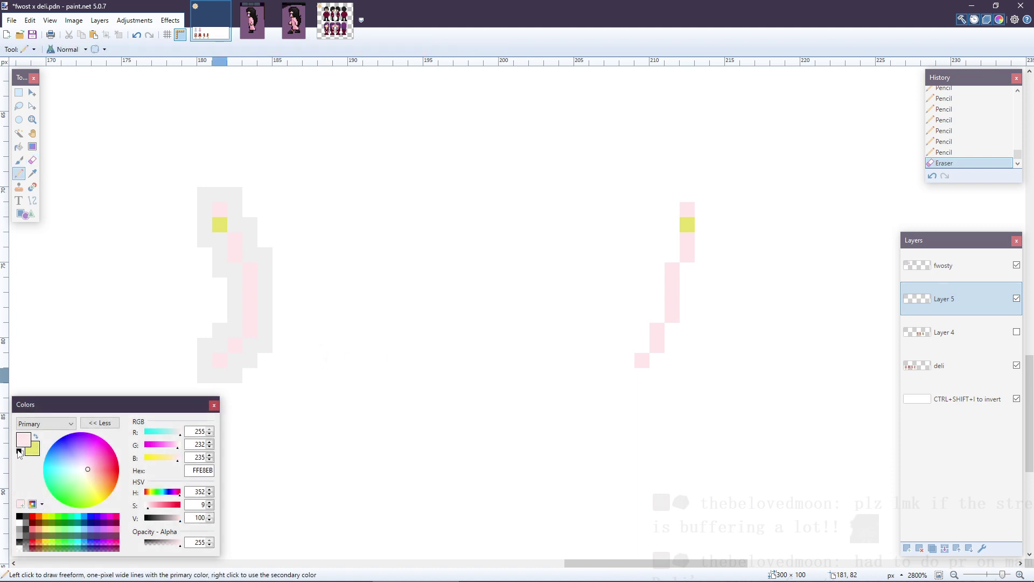
{"action": "left_click", "coordinate": [19, 452]}
{"action": "type", "text": "16"}
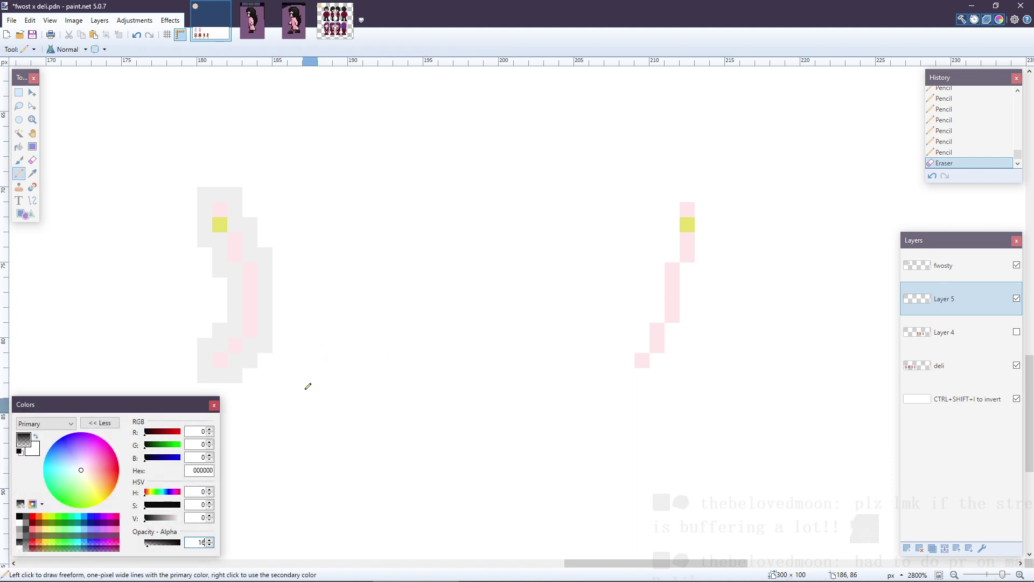
{"action": "left_click", "coordinate": [281, 331]}
{"action": "key", "text": "ctrl+z"}
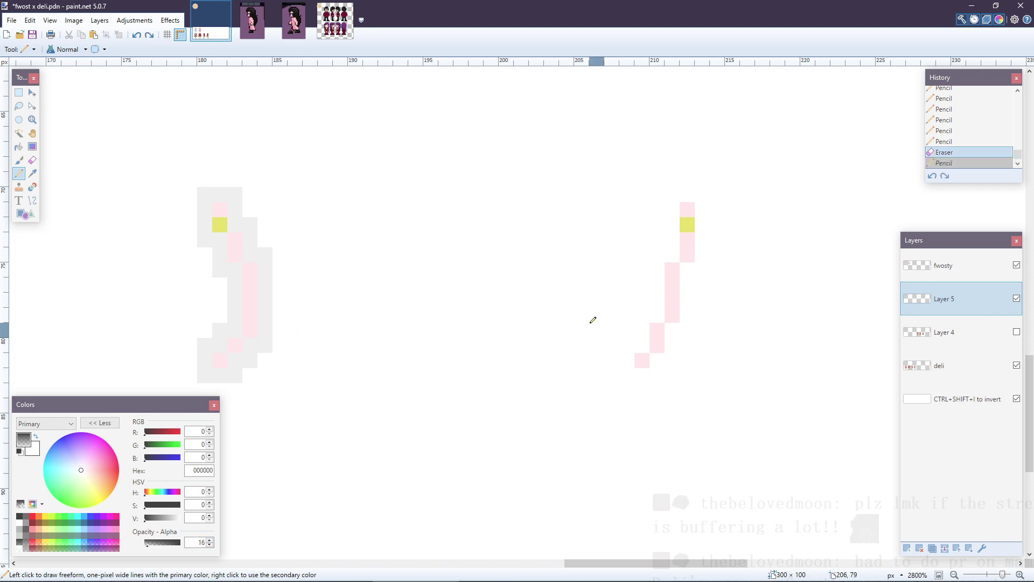
{"action": "mouse_move", "coordinate": [673, 252]}
{"action": "left_mouse_down"}
{"action": "mouse_move", "coordinate": [681, 199]}
{"action": "mouse_move", "coordinate": [703, 212]}
{"action": "mouse_move", "coordinate": [703, 193]}
{"action": "mouse_move", "coordinate": [707, 218]}
{"action": "mouse_move", "coordinate": [674, 154]}
{"action": "mouse_move", "coordinate": [675, 133]}
{"action": "mouse_move", "coordinate": [705, 128]}
{"action": "mouse_move", "coordinate": [684, 259]}
{"action": "mouse_move", "coordinate": [638, 313]}
{"action": "mouse_move", "coordinate": [629, 289]}
{"action": "mouse_move", "coordinate": [655, 244]}
{"action": "mouse_move", "coordinate": [659, 157]}
{"action": "mouse_move", "coordinate": [650, 156]}
{"action": "mouse_move", "coordinate": [649, 178]}
{"action": "left_mouse_up"}
{"action": "scroll", "coordinate": [737, 231], "scroll_direction": "down", "scroll_amount": 2}
{"action": "key", "text": "ctrl+z"}
{"action": "key", "text": "e"}
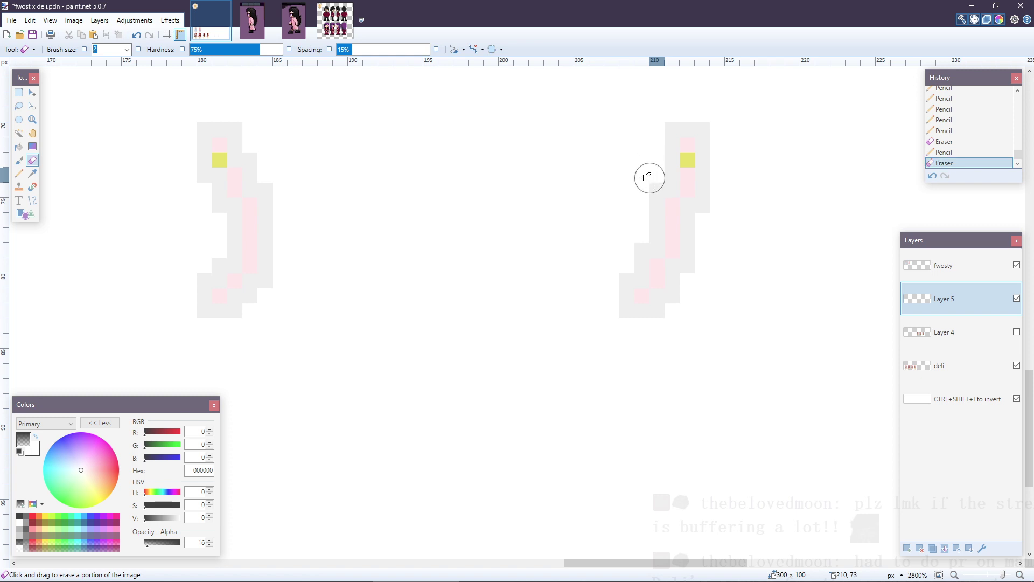
- Show Layer 4 again and erase the arm outline pixels that spill outside the second walking figure beside the hand
{"action": "scroll", "coordinate": [622, 207], "scroll_direction": "down", "scroll_amount": 4}
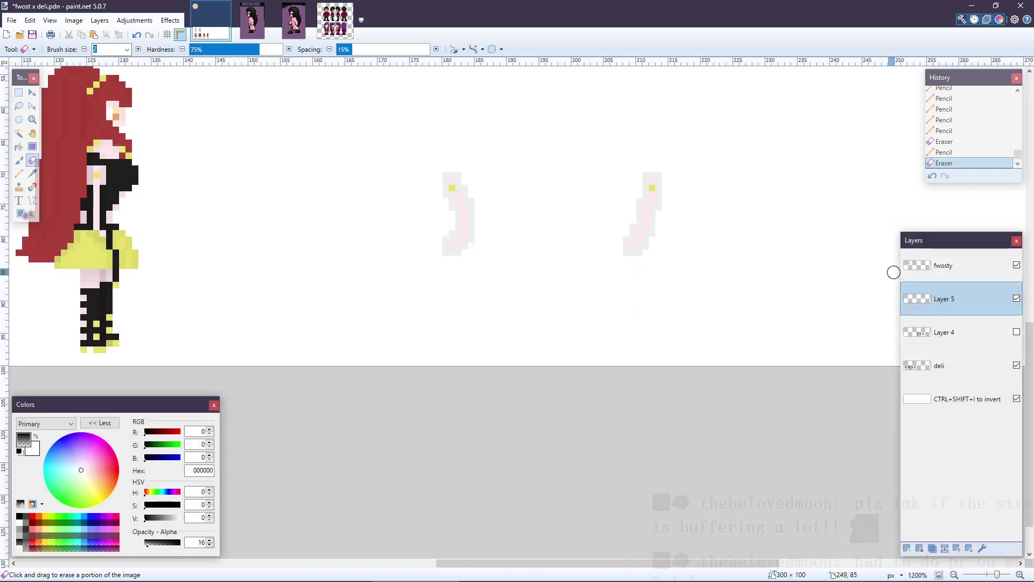
{"action": "left_click", "coordinate": [1017, 331]}
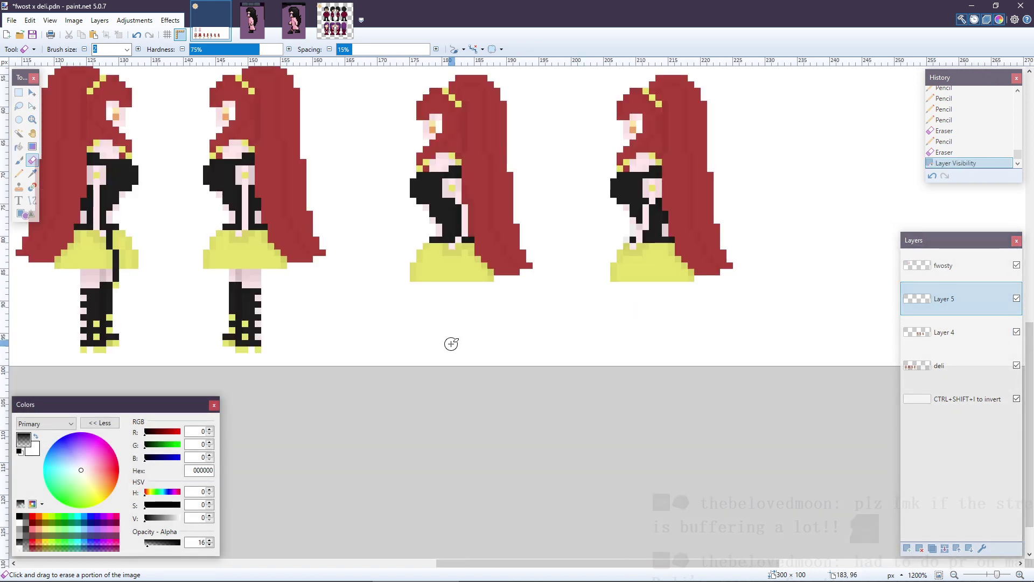
{"action": "scroll", "coordinate": [625, 294], "scroll_direction": "up", "scroll_amount": 3}
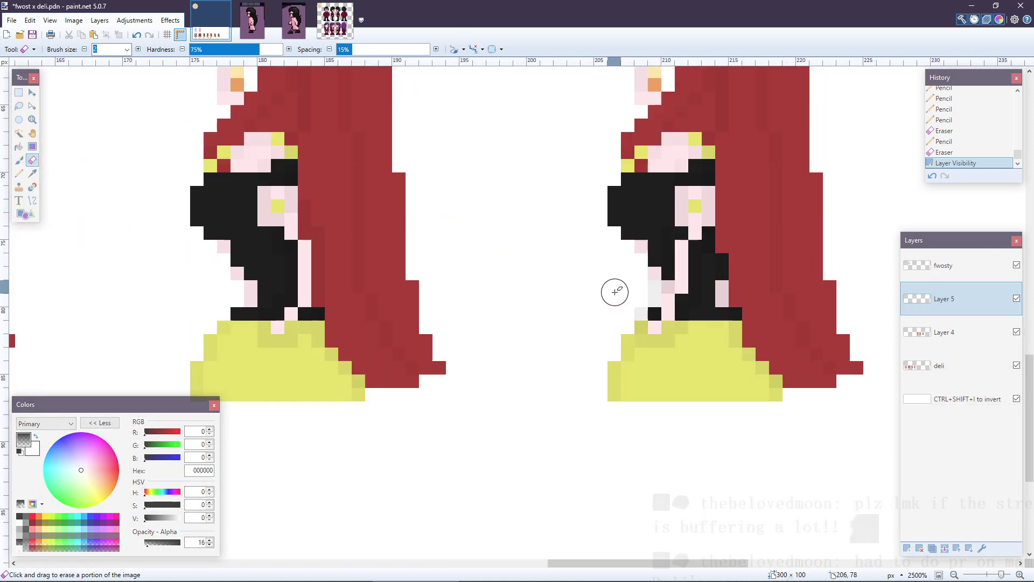
{"action": "left_click", "coordinate": [636, 309]}
{"action": "scroll", "coordinate": [476, 347], "scroll_direction": "down", "scroll_amount": 1}
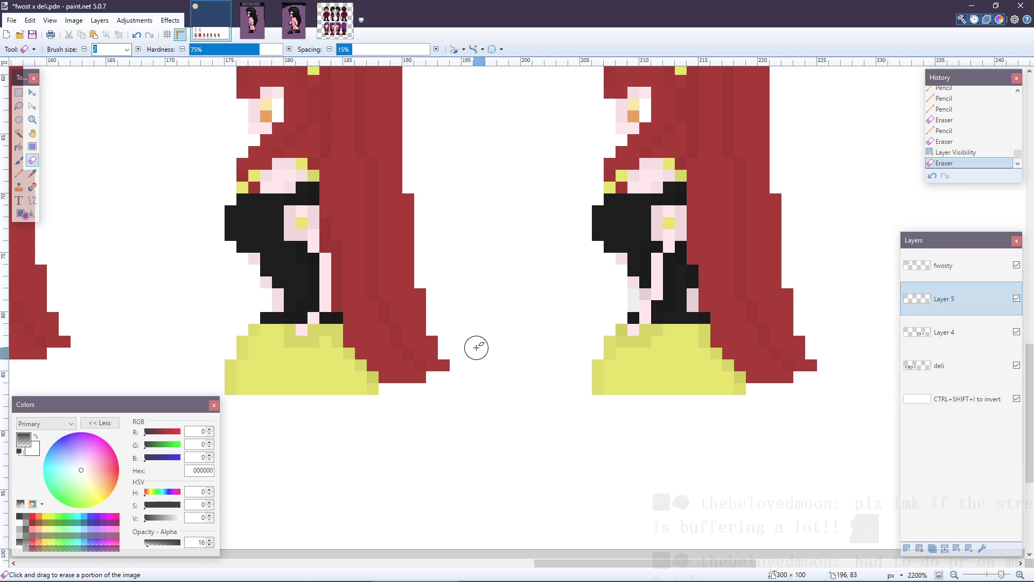
- Sample skin color FFE8EB and pencil a three-pixel-wide row below the first walking figure's skirt on Layer 5 to start its leg
{"action": "scroll", "coordinate": [476, 347], "scroll_direction": "down", "scroll_amount": 3}
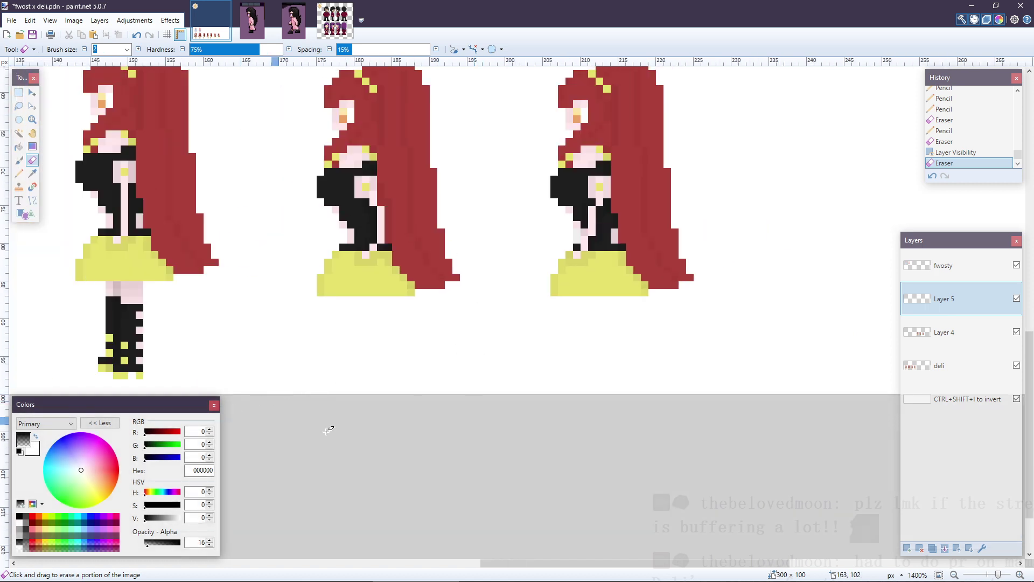
{"action": "scroll", "coordinate": [445, 429], "scroll_direction": "left", "scroll_amount": 3}
{"action": "scroll", "coordinate": [522, 399], "scroll_direction": "up", "scroll_amount": 3}
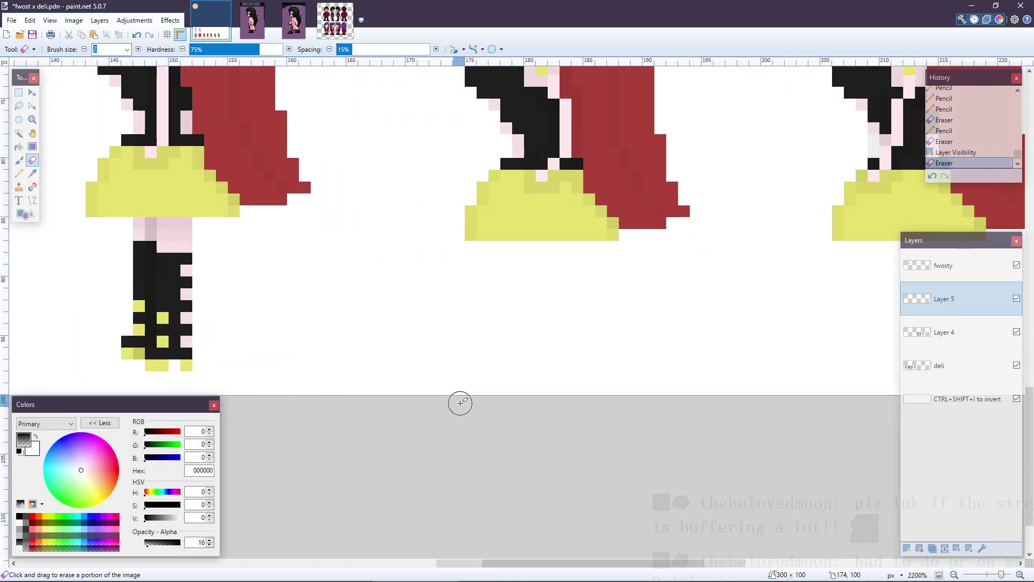
{"action": "key", "text": "k"}
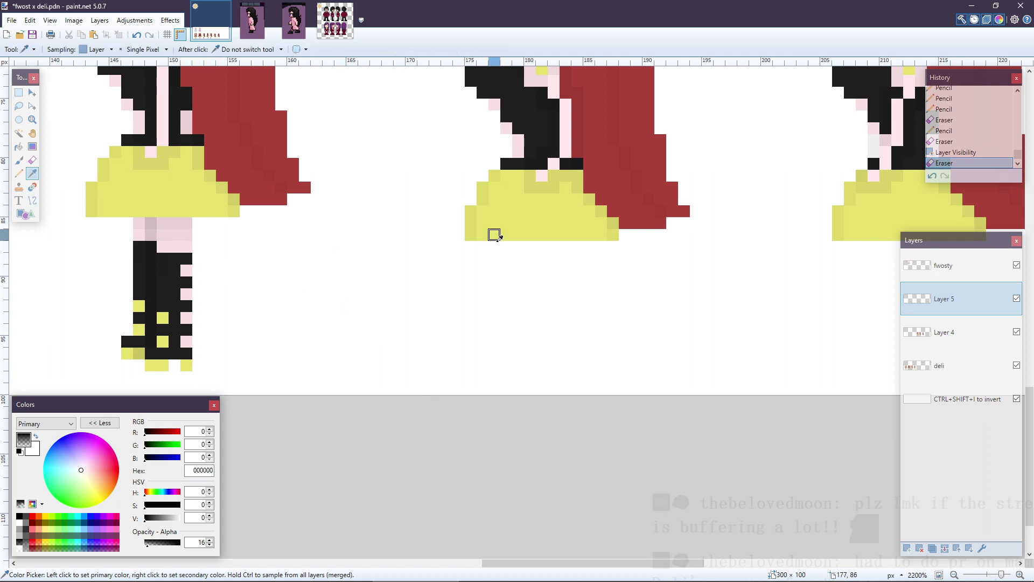
{"action": "scroll", "coordinate": [491, 233], "scroll_direction": "up", "scroll_amount": 5}
{"action": "left_click", "coordinate": [496, 233]}
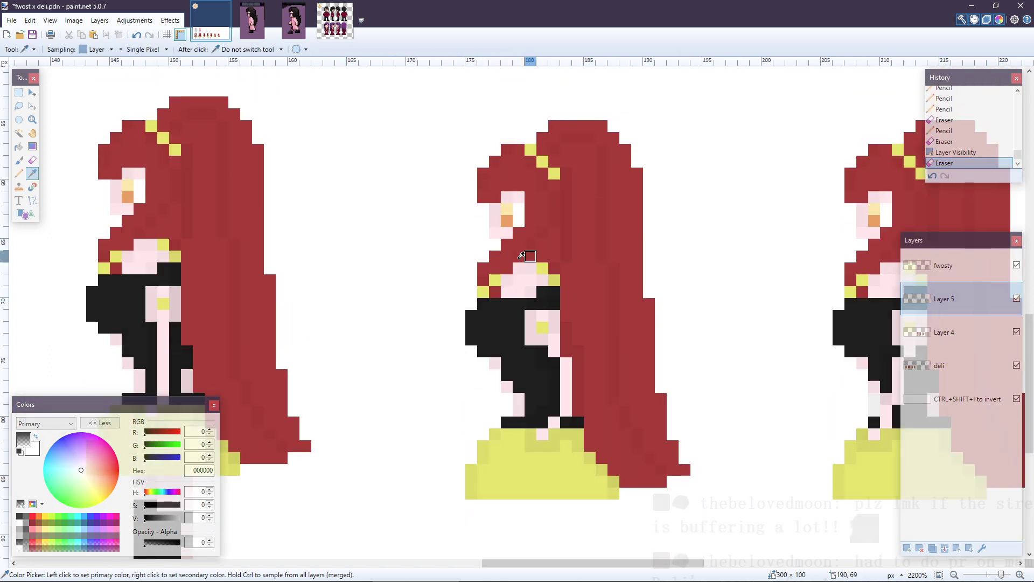
{"action": "left_click", "coordinate": [496, 233]}
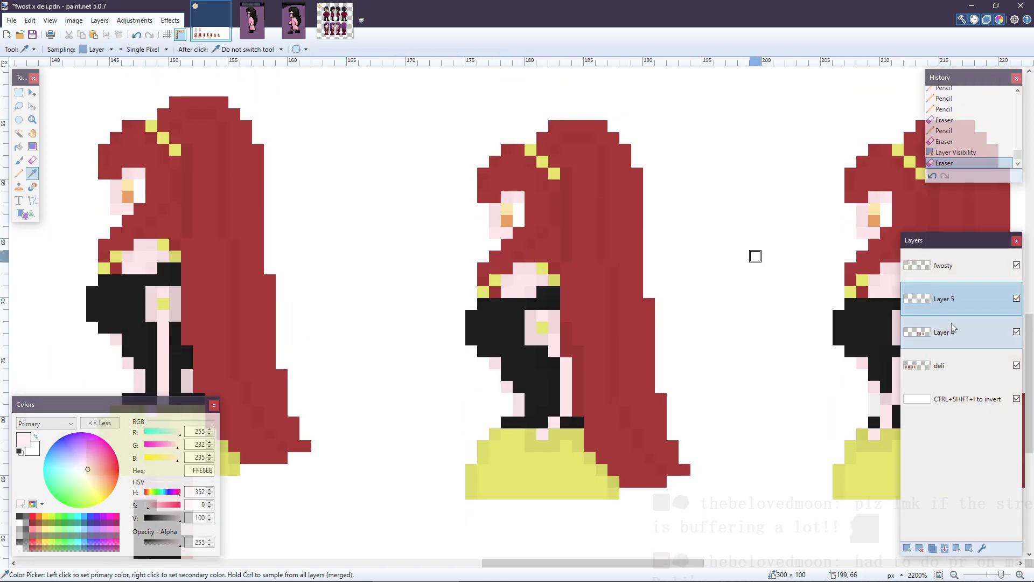
{"action": "scroll", "coordinate": [624, 456], "scroll_direction": "down", "scroll_amount": 3}
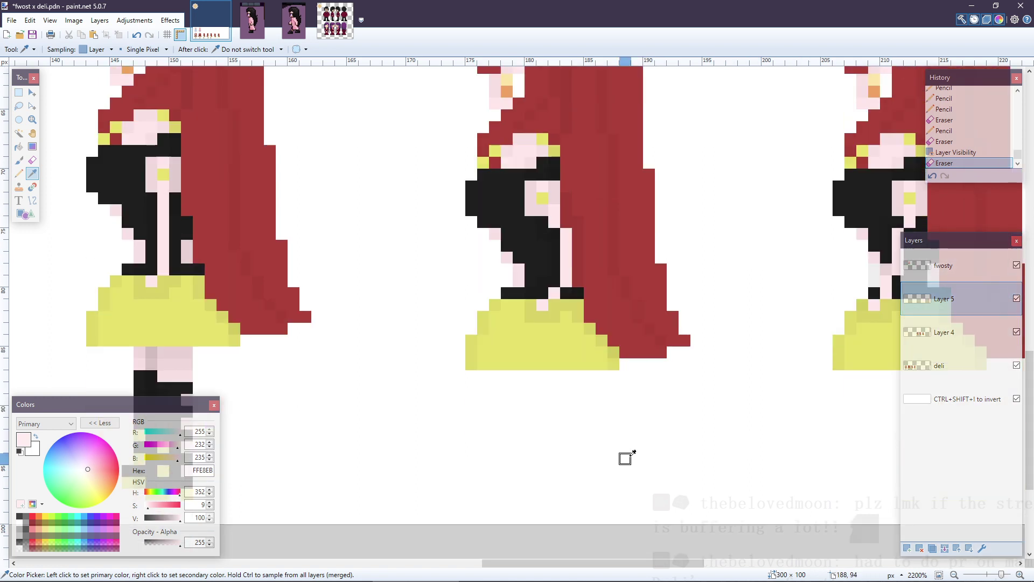
{"action": "key", "text": "p"}
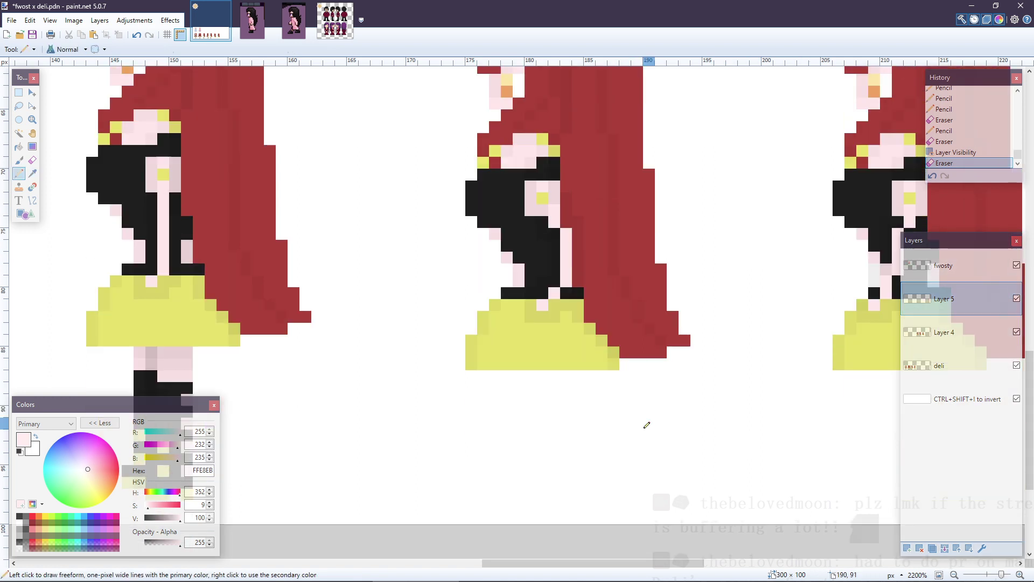
{"action": "left_click", "coordinate": [568, 374]}
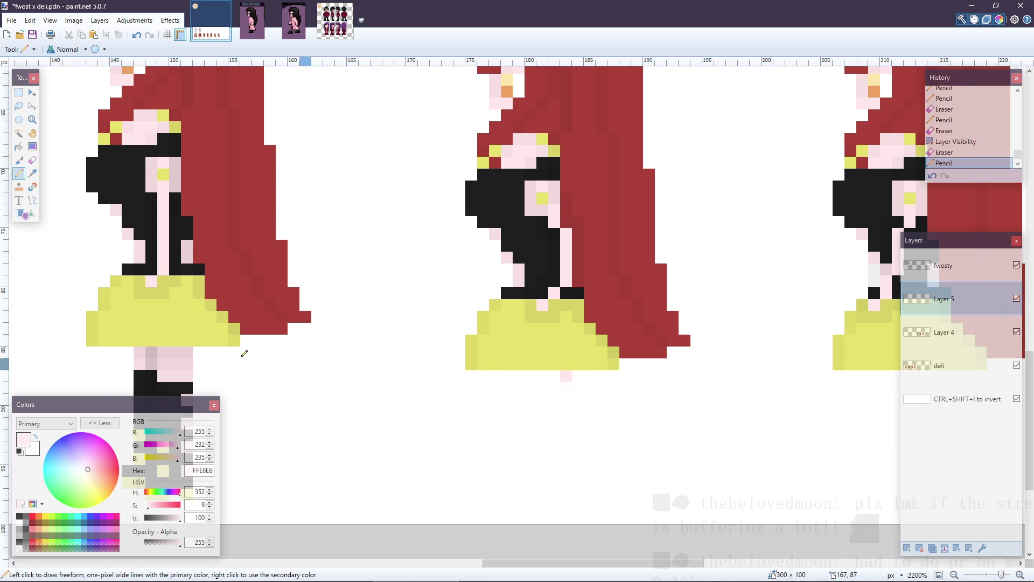
{"action": "left_click_drag", "start_coordinate": [198, 352], "coordinate": [222, 352]}
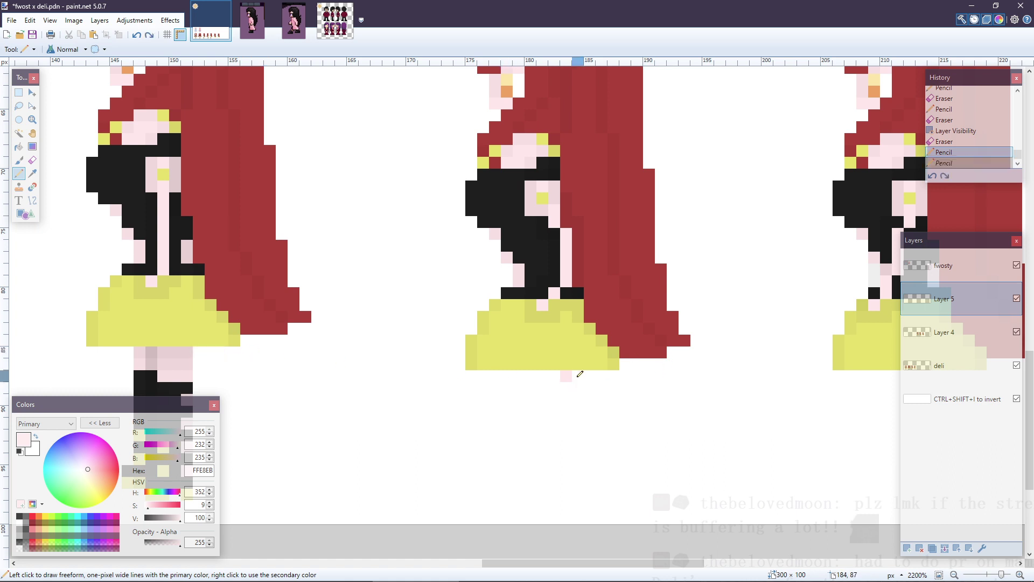
{"action": "left_click", "coordinate": [543, 376]}
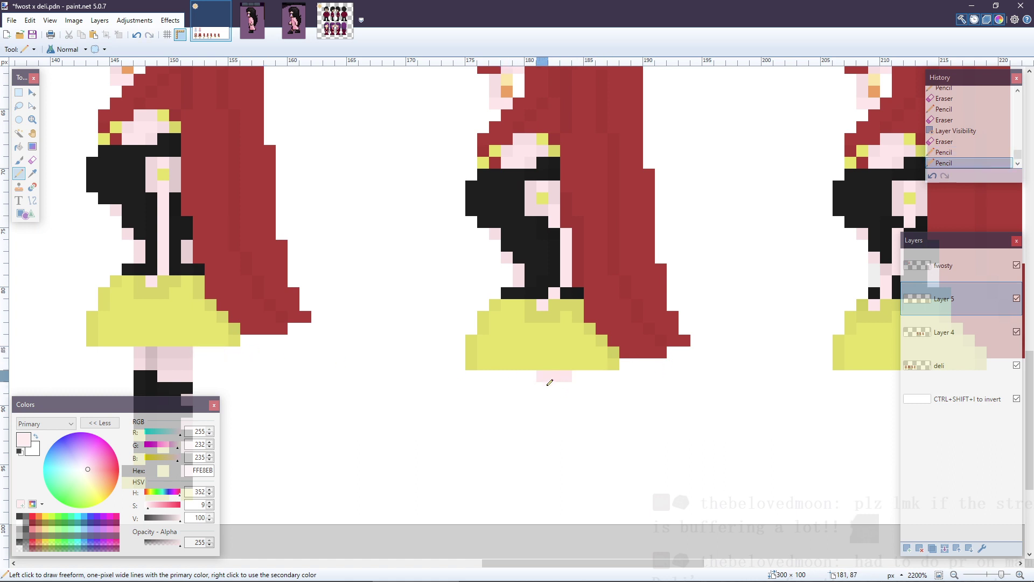
- Pencil a stepped diagonal rear edge for the backward-swinging leg down to pixel row 95, consulting the luna walk reference image
{"action": "scroll", "coordinate": [560, 384], "scroll_direction": "down", "scroll_amount": 2}
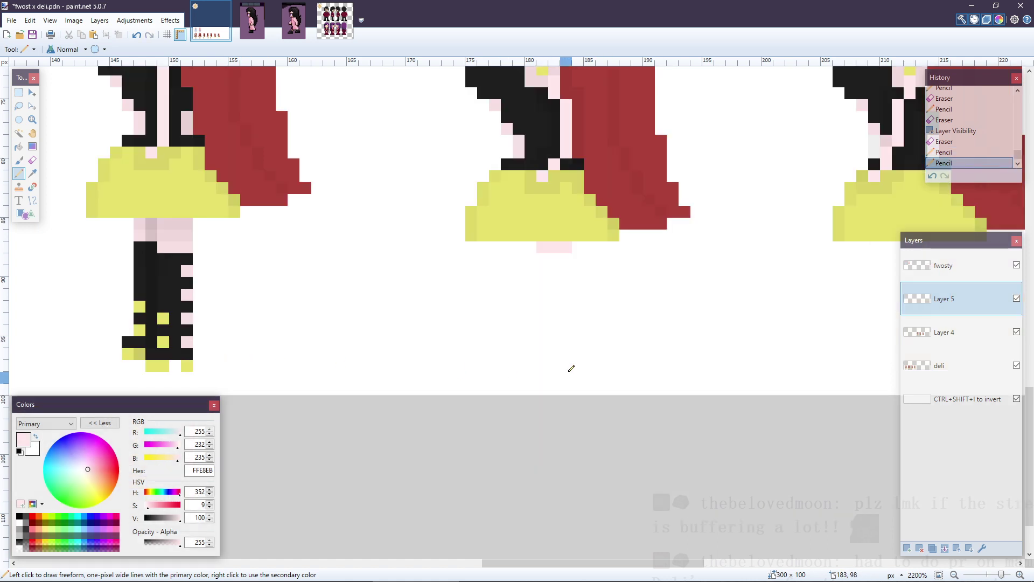
{"action": "left_click", "coordinate": [565, 257]}
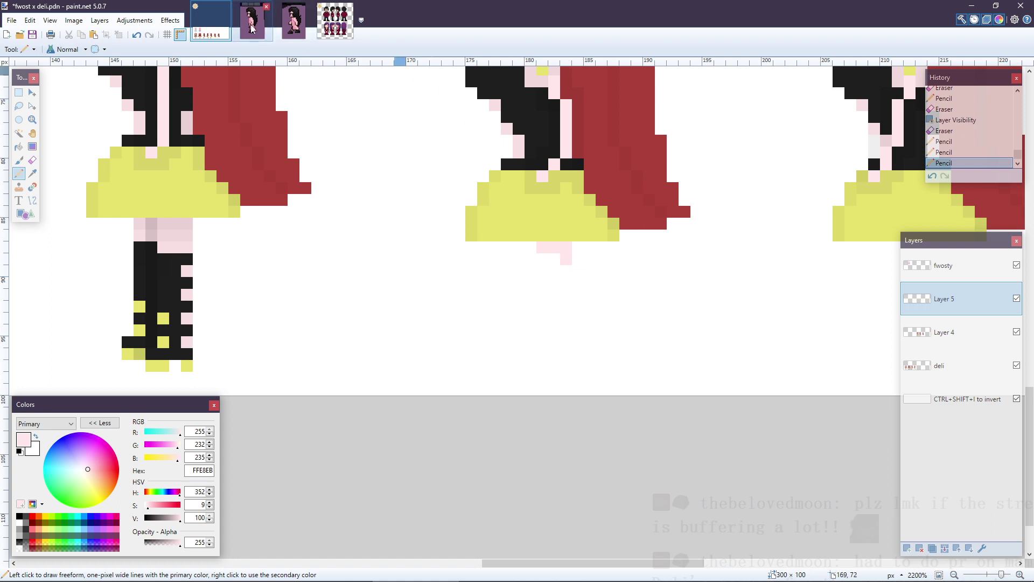
{"action": "left_click", "coordinate": [294, 21]}
{"action": "left_click", "coordinate": [244, 27]}
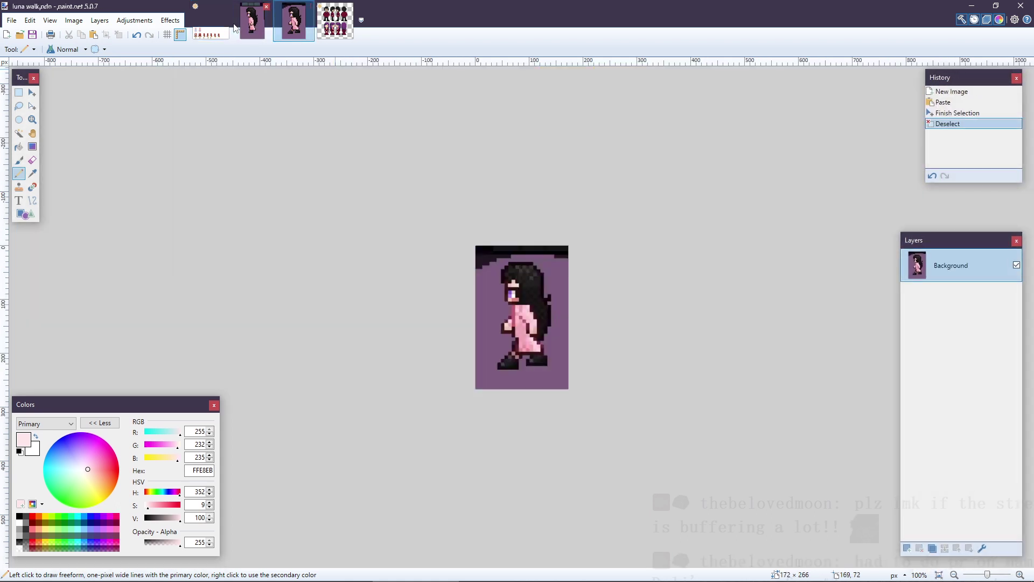
{"action": "left_click", "coordinate": [221, 29]}
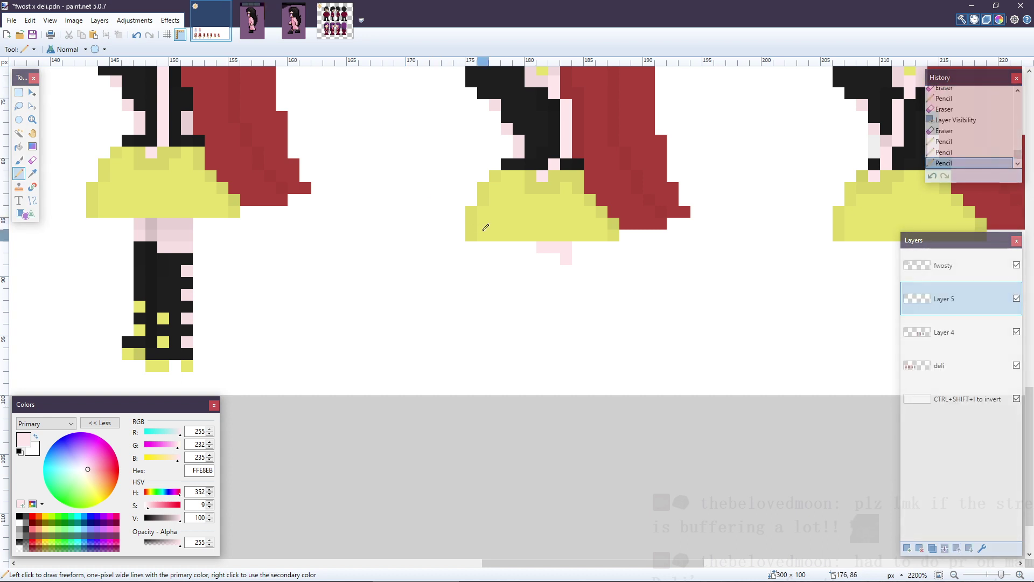
{"action": "left_click_drag", "start_coordinate": [578, 269], "coordinate": [582, 286]}
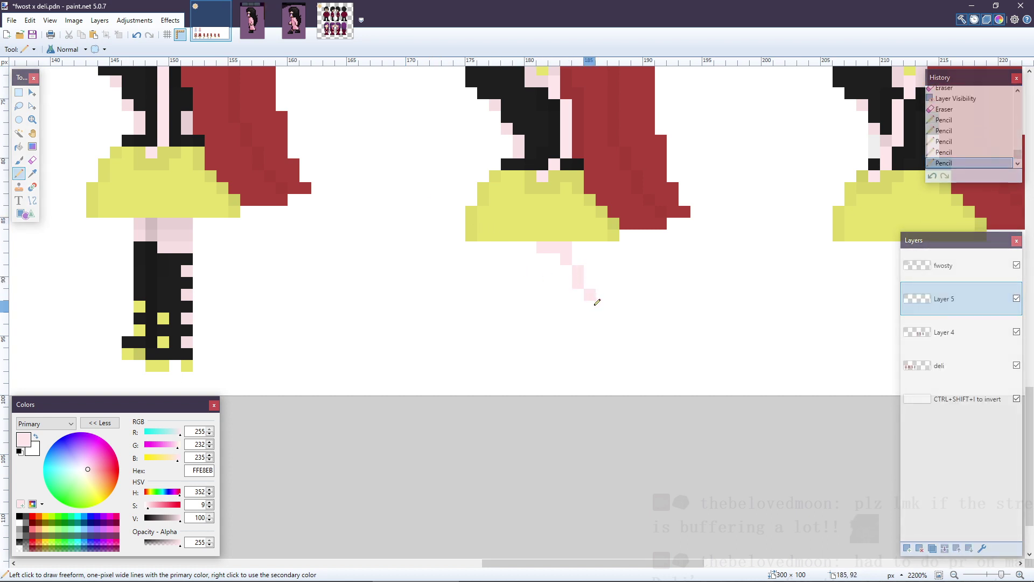
{"action": "left_click", "coordinate": [592, 305]}
{"action": "left_click", "coordinate": [603, 318]}
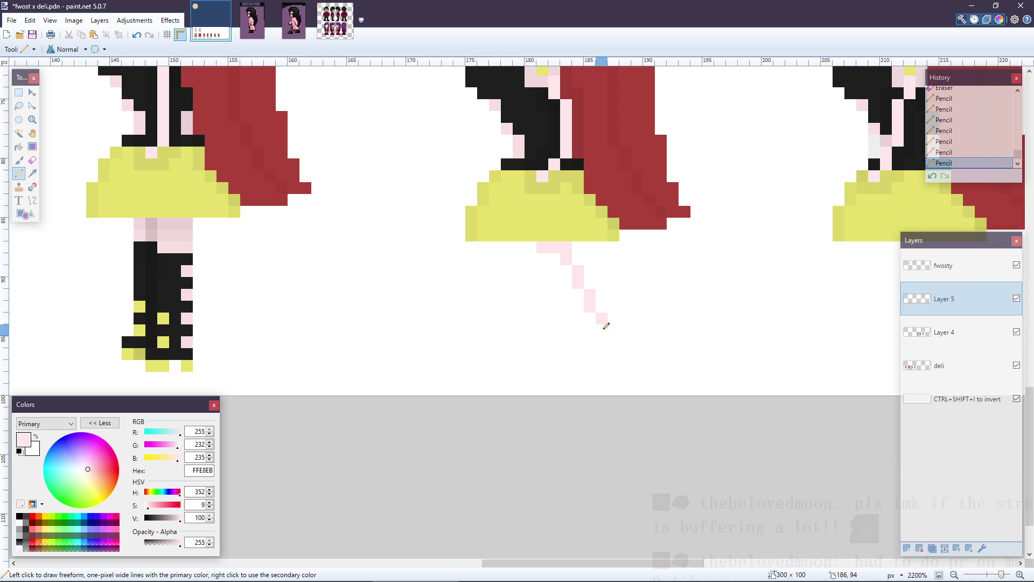
{"action": "left_click", "coordinate": [610, 329]}
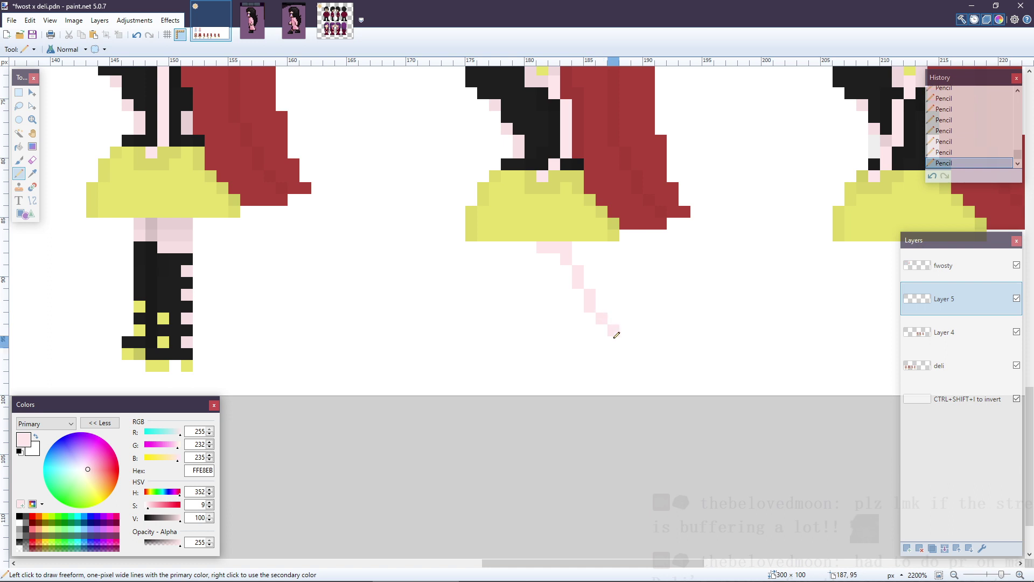
- Pencil the leg's stepped front edge parallel to the rear one, thickening its corners so the line is continuous down to pixel row 95
{"action": "left_click", "coordinate": [542, 258]}
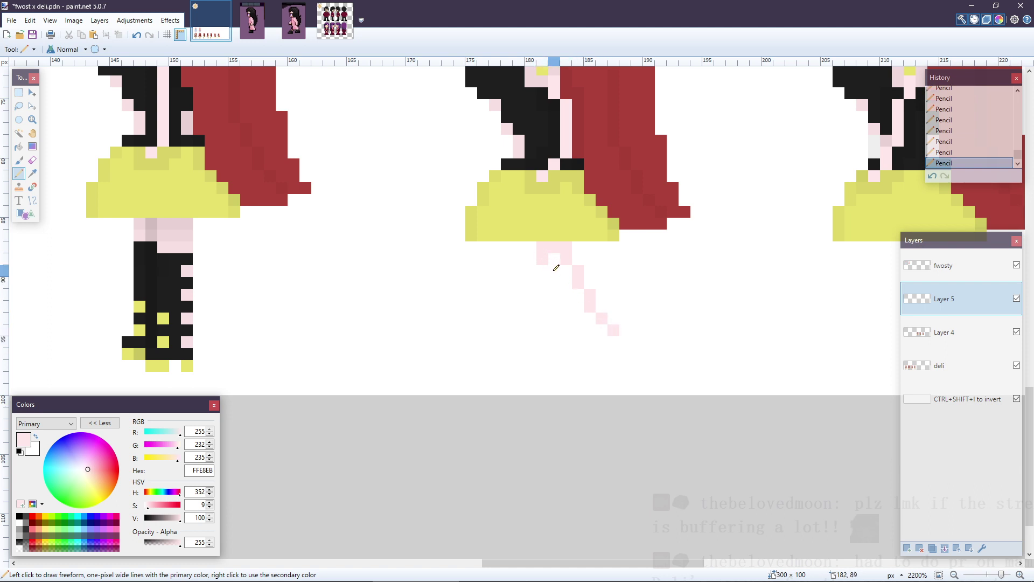
{"action": "left_click", "coordinate": [554, 271]}
{"action": "left_click", "coordinate": [555, 283]}
{"action": "left_click", "coordinate": [566, 306]}
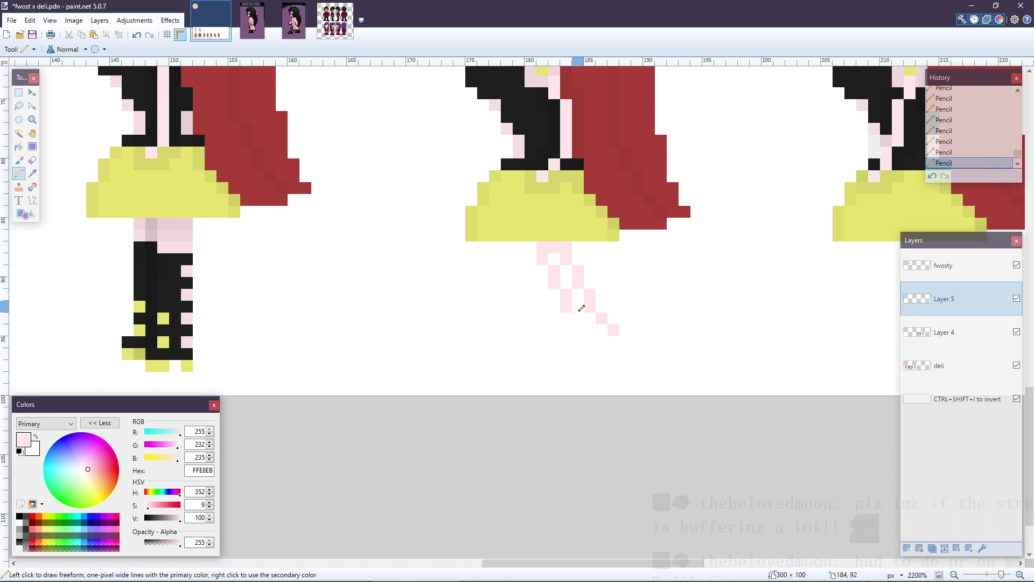
{"action": "left_click", "coordinate": [577, 318]}
{"action": "left_click", "coordinate": [543, 269]}
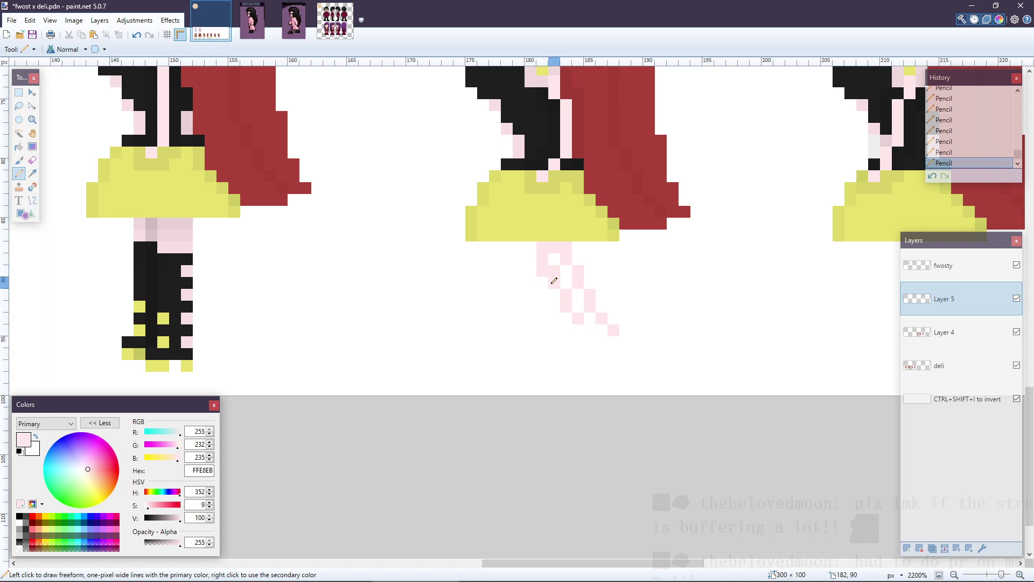
{"action": "left_click", "coordinate": [554, 295]}
{"action": "left_click", "coordinate": [566, 319]}
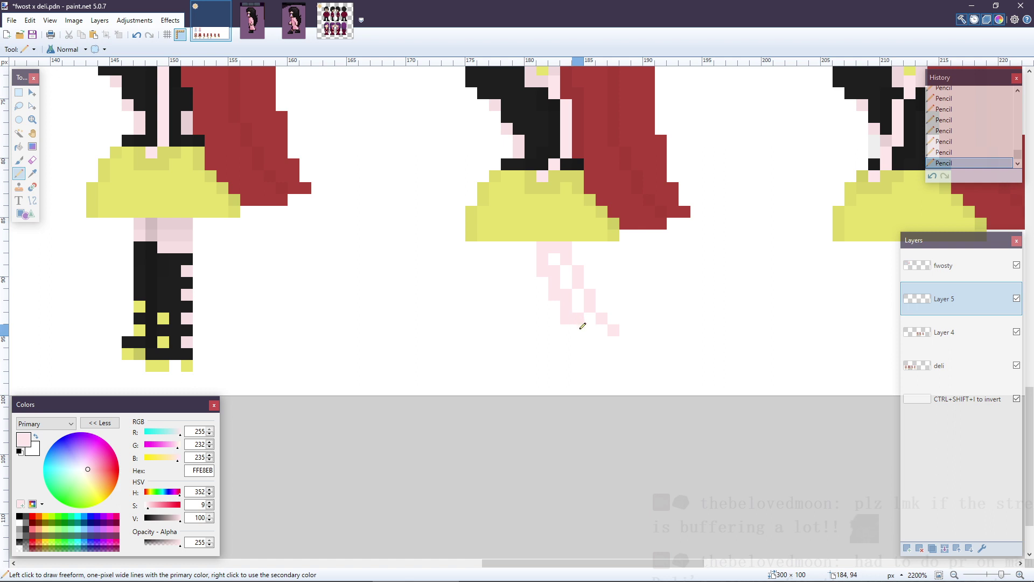
{"action": "left_click", "coordinate": [578, 330]}
{"action": "left_click", "coordinate": [590, 342]}
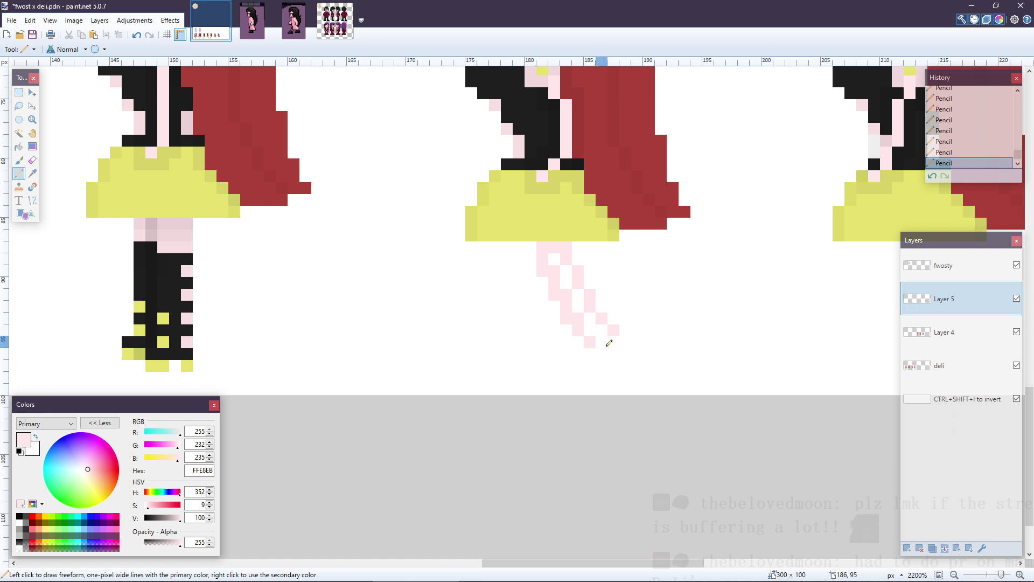
- Fill the leg's interior with skin color, erase its lowest tip, and redraw a three-pixel-wide end one pixel further forward, checking the walking reference
{"action": "left_click_drag", "start_coordinate": [609, 343], "coordinate": [554, 258]}
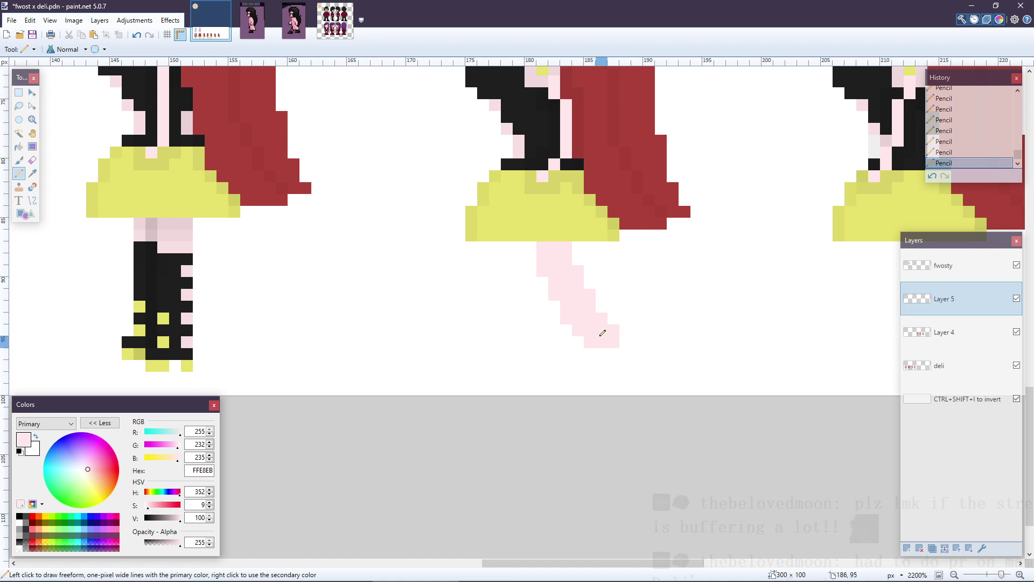
{"action": "key", "text": "e"}
{"action": "left_click_drag", "start_coordinate": [618, 328], "coordinate": [596, 346]}
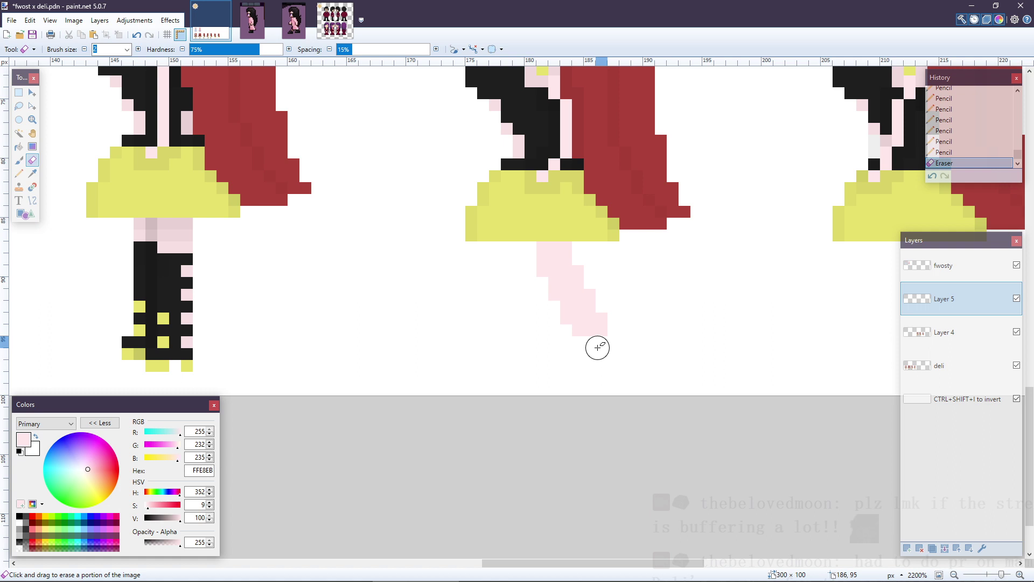
{"action": "key", "text": "p"}
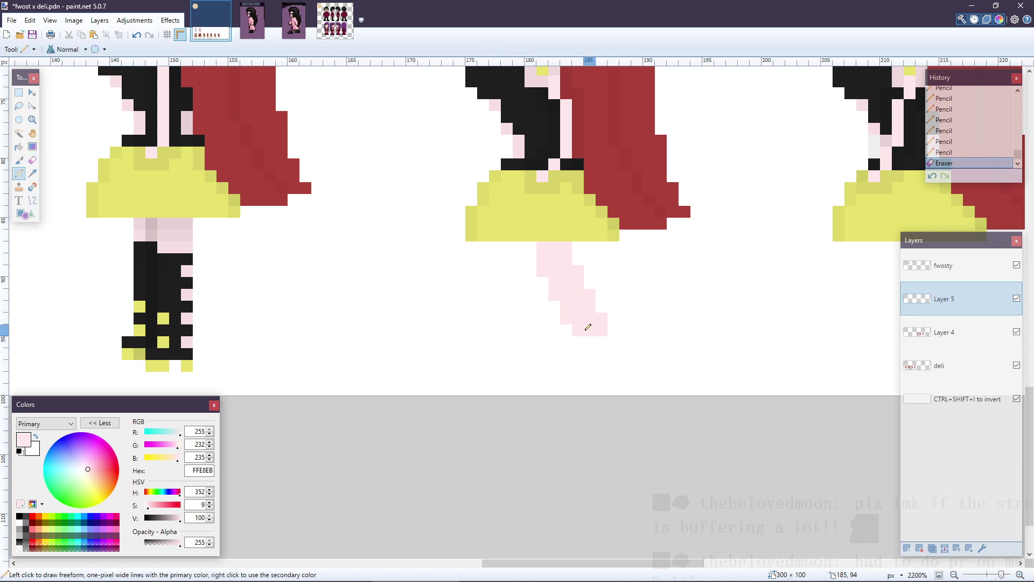
{"action": "left_click_drag", "start_coordinate": [581, 338], "coordinate": [601, 340]}
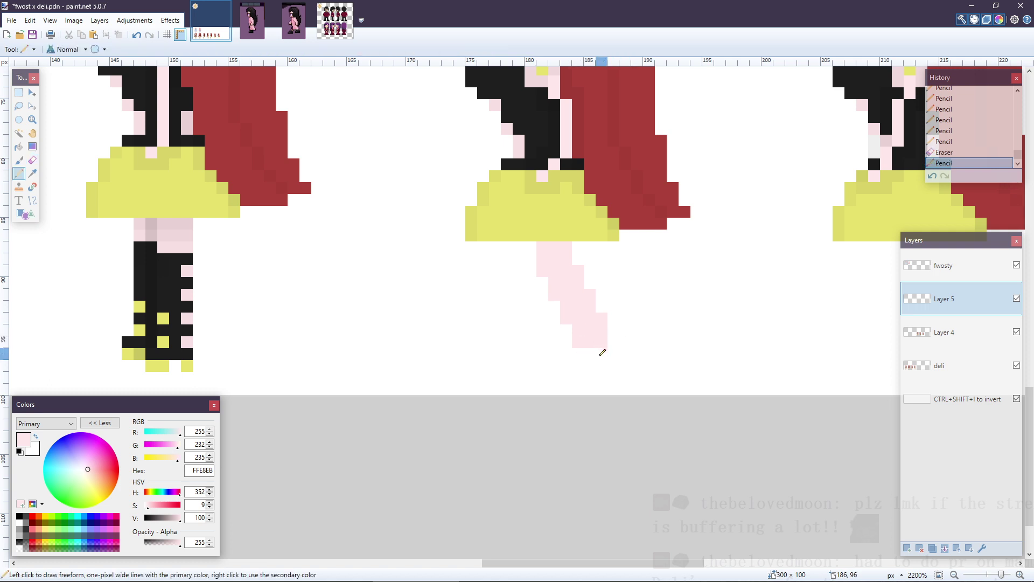
{"action": "left_click", "coordinate": [293, 22]}
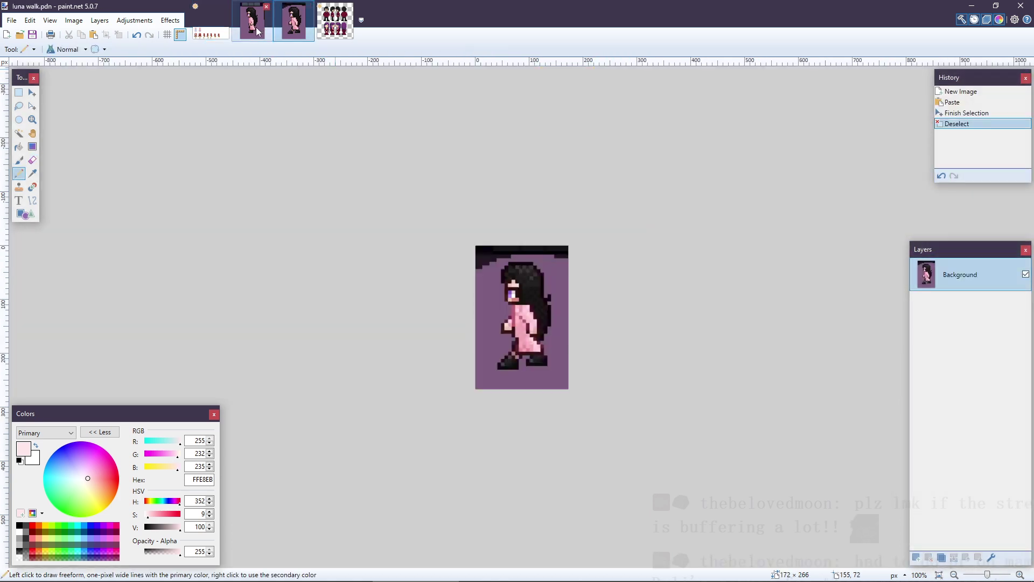
{"action": "left_click", "coordinate": [209, 33]}
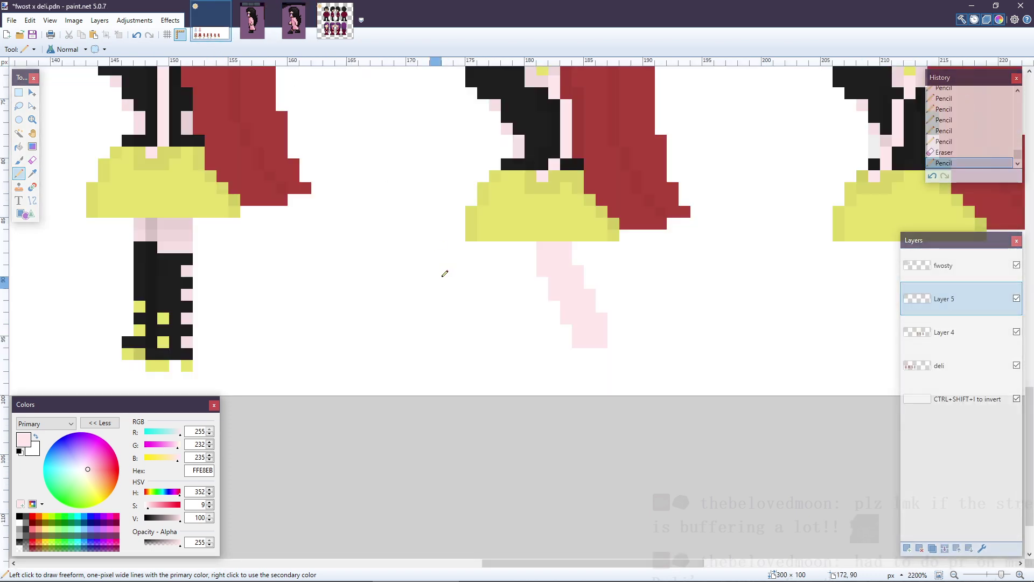
- Sample the standing figure's boot colors, black 1E1E1E as primary and yellow E6E16C as secondary, and ready the Pencil at the new leg
{"action": "key", "text": "r"}
{"action": "key", "text": "k"}
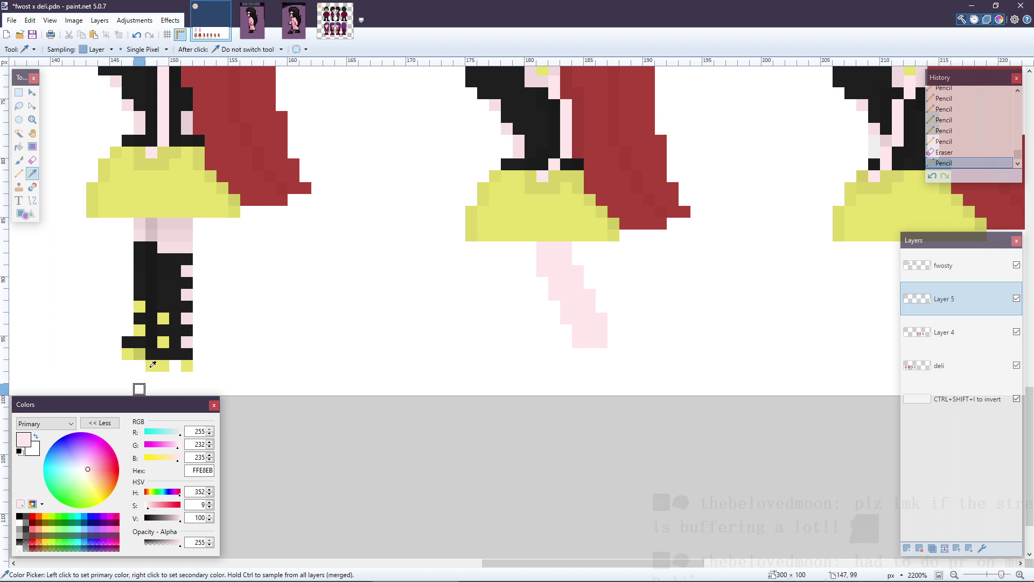
{"action": "left_click", "coordinate": [173, 310]}
{"action": "right_click", "coordinate": [165, 317]}
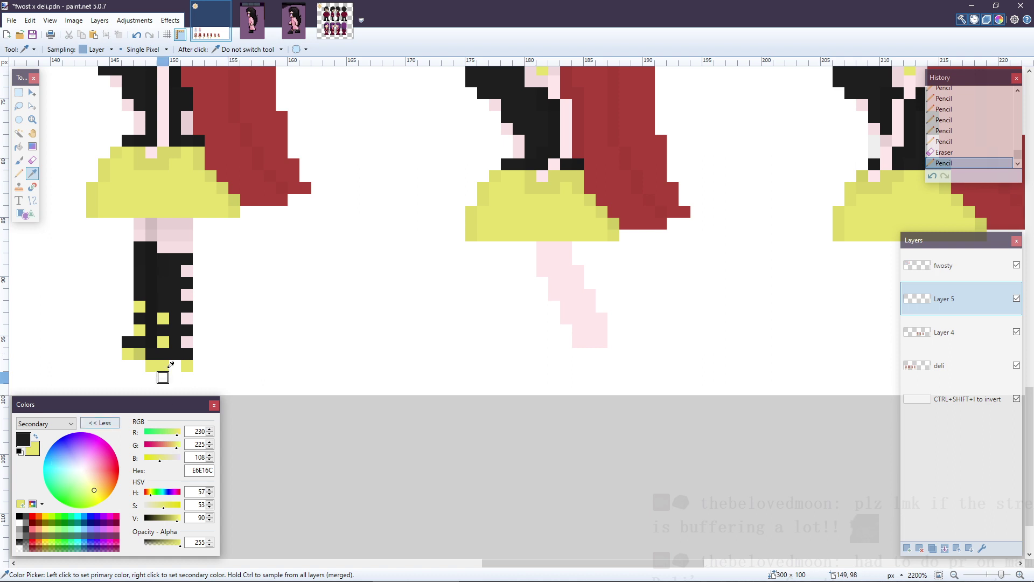
{"action": "left_click", "coordinate": [172, 304]}
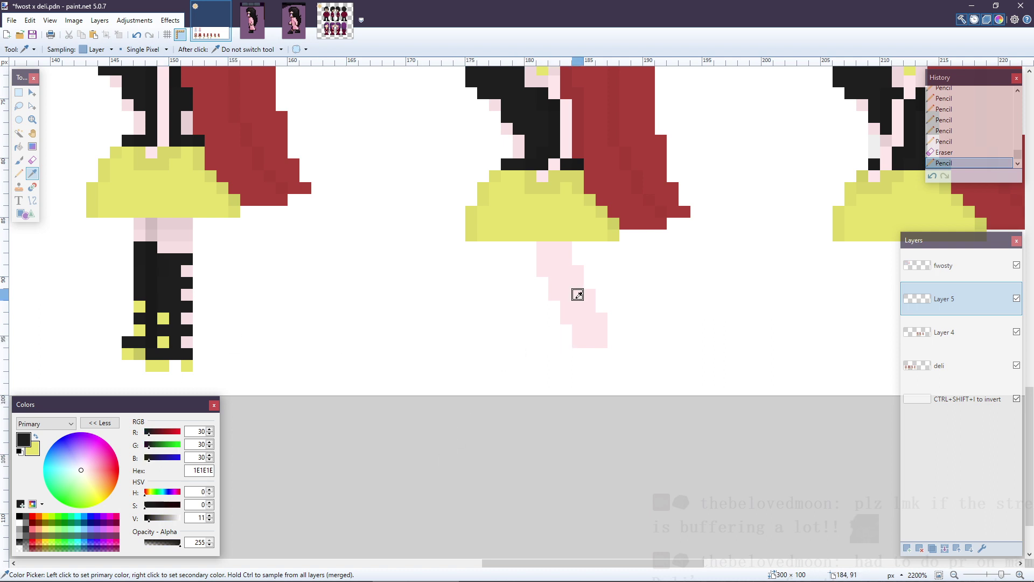
{"action": "scroll", "coordinate": [577, 295], "scroll_direction": "down", "scroll_amount": 4}
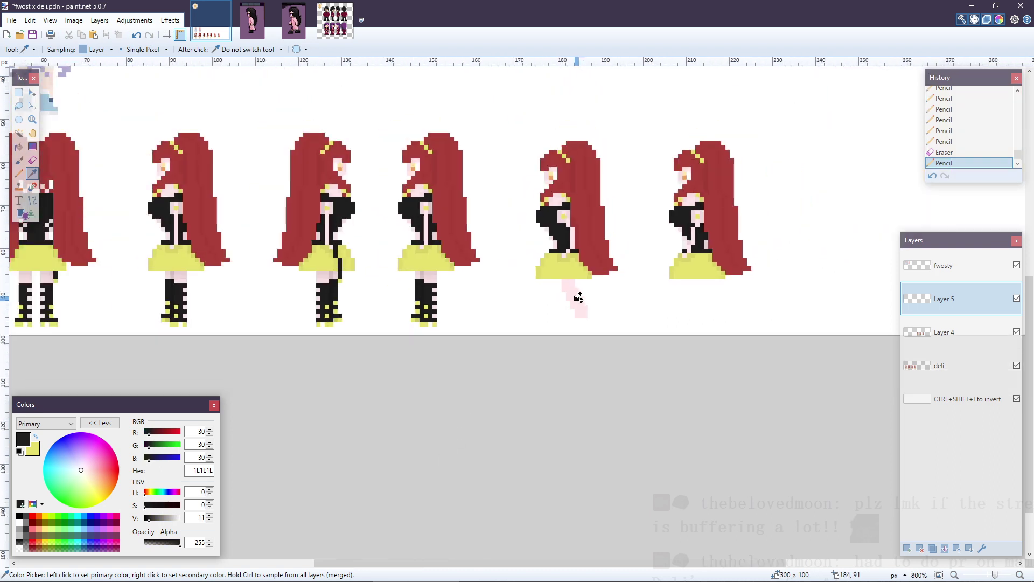
{"action": "scroll", "coordinate": [577, 297], "scroll_direction": "down", "scroll_amount": 1}
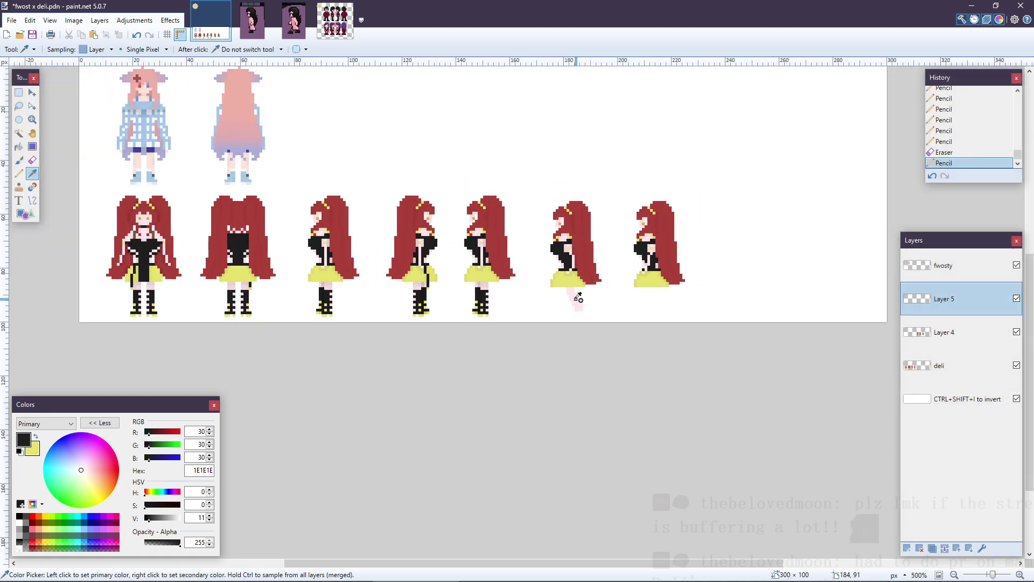
{"action": "scroll", "coordinate": [577, 298], "scroll_direction": "up", "scroll_amount": 5}
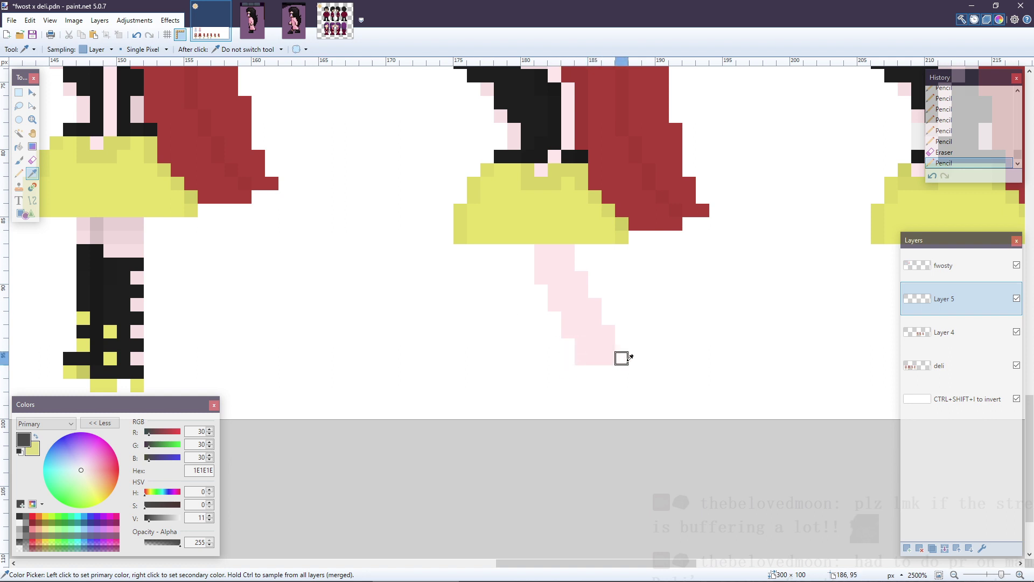
{"action": "key", "text": "p"}
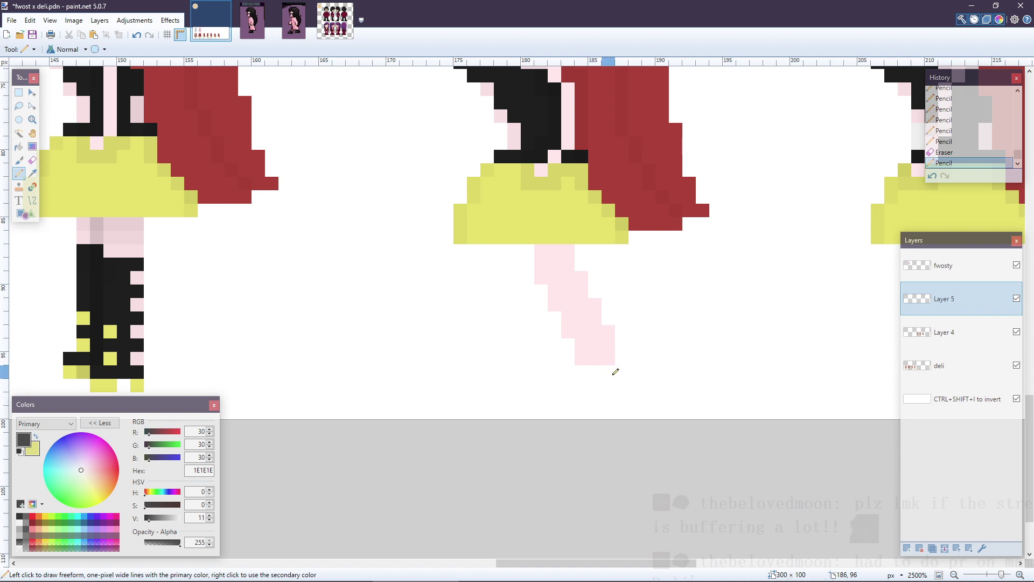
- Try a boot foot at the new leg's tip: a black row on pixel row 95 with yellow sole pixels beneath, checking the luna walk reference
{"action": "left_click", "coordinate": [622, 359]}
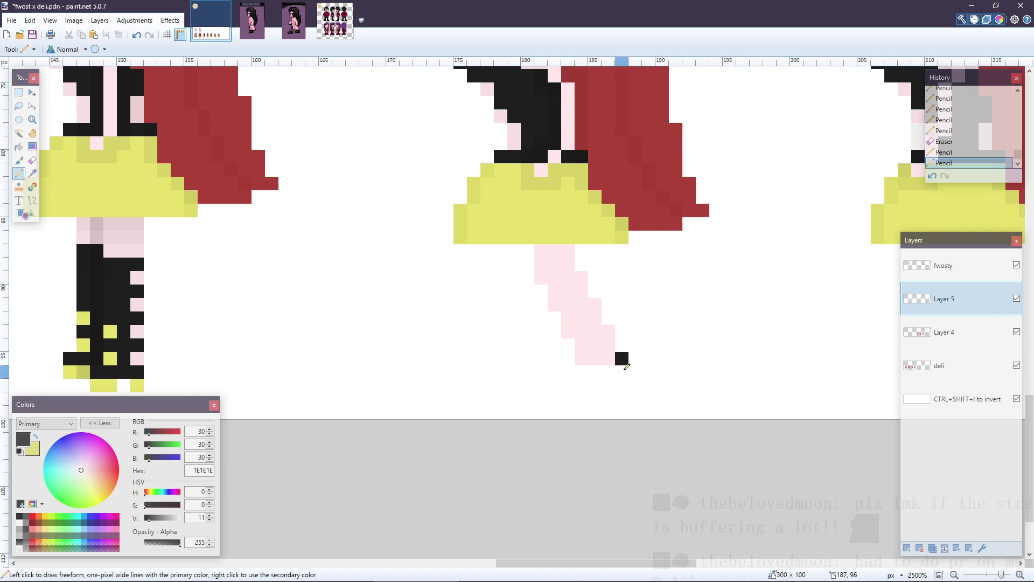
{"action": "left_click", "coordinate": [296, 30]}
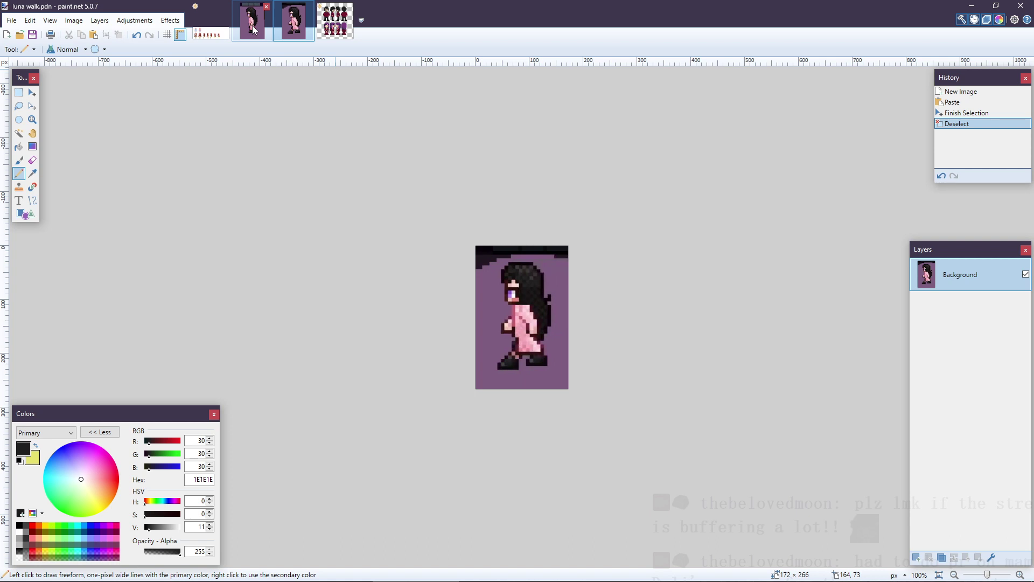
{"action": "left_click", "coordinate": [212, 22]}
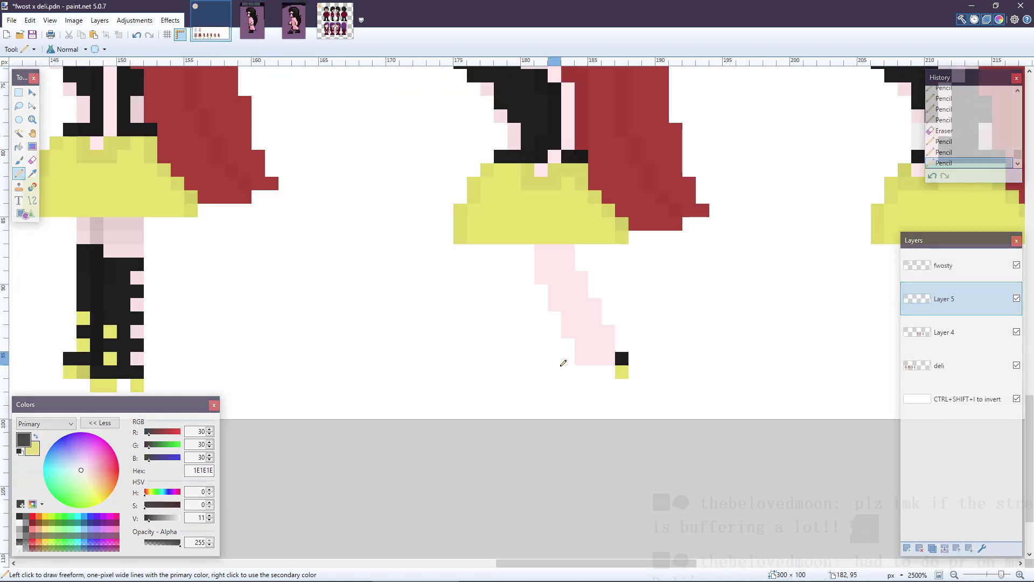
{"action": "right_click", "coordinate": [594, 370]}
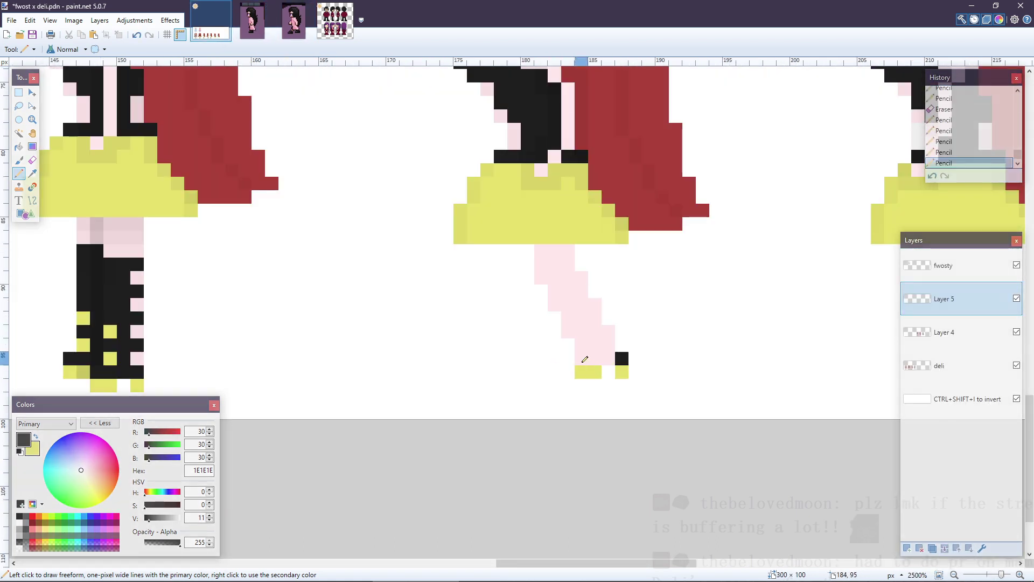
{"action": "left_click_drag", "start_coordinate": [585, 358], "coordinate": [608, 358]}
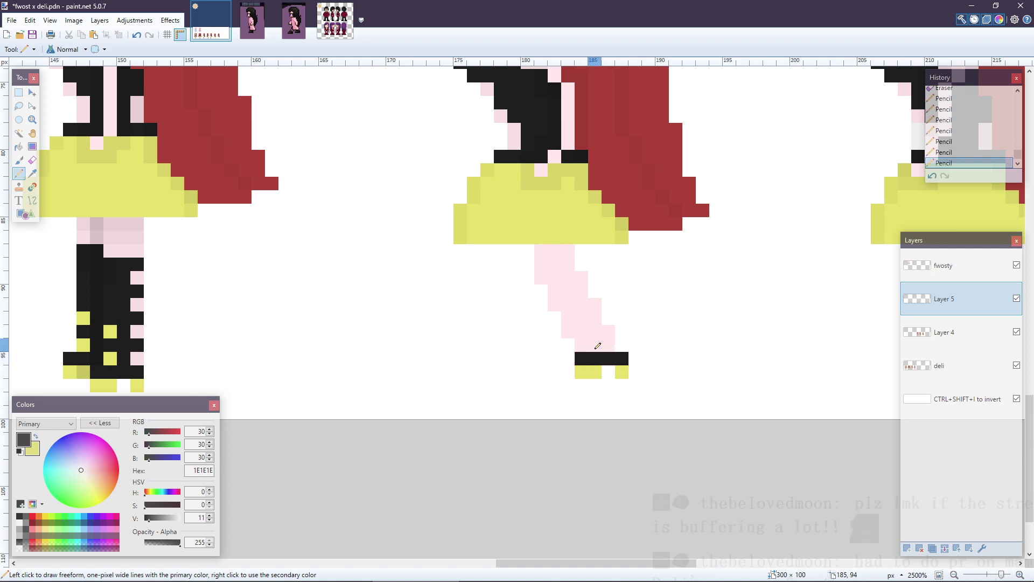
- Try yellow lacing pixels stepping up the lower leg with a black front edge beside them, undoing misplaced pixels
{"action": "right_click", "coordinate": [594, 344]}
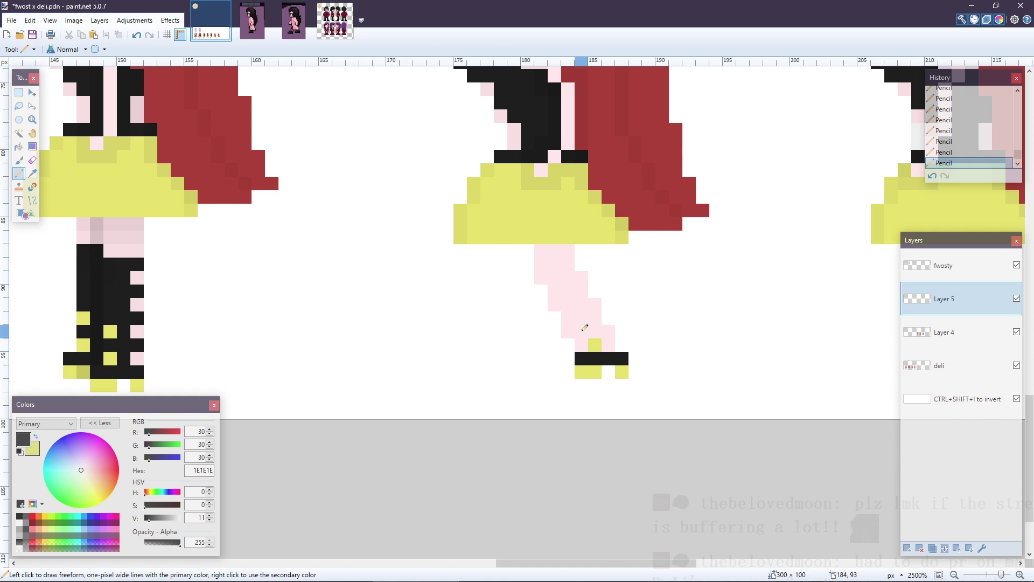
{"action": "right_click", "coordinate": [582, 331]}
{"action": "left_click", "coordinate": [569, 327]}
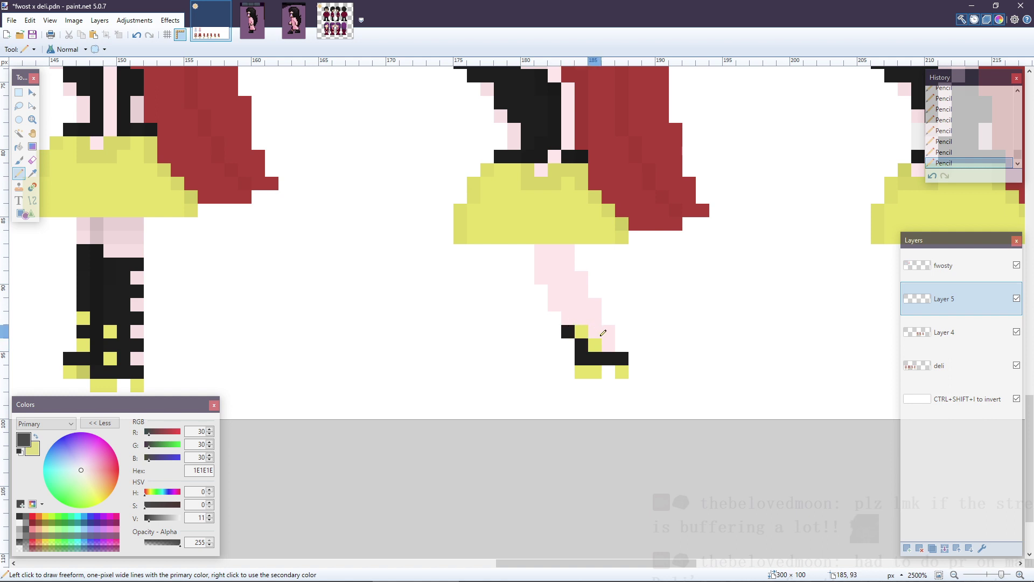
{"action": "key", "text": "ctrl+z"}
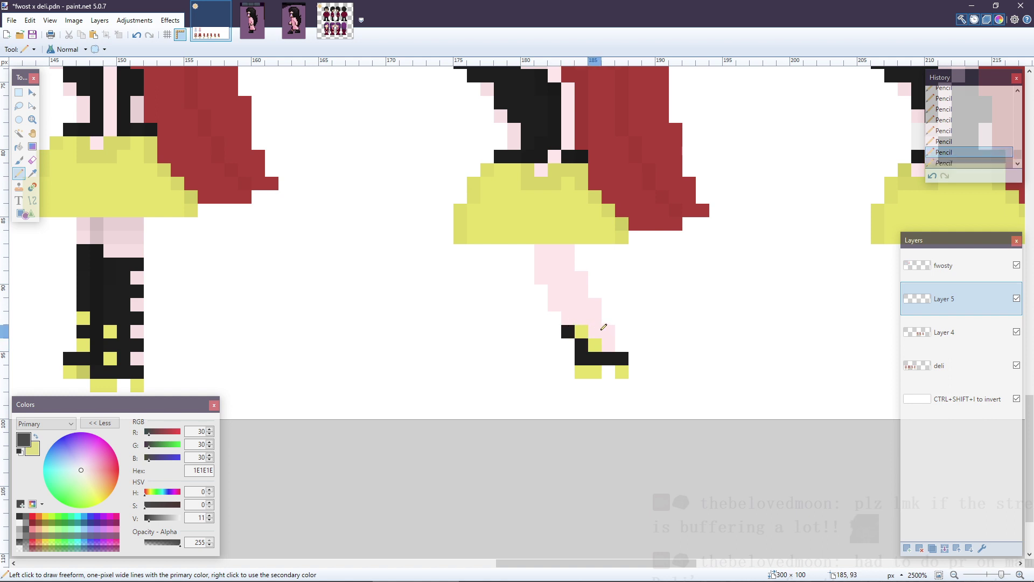
{"action": "key", "text": "ctrl+z"}
{"action": "left_click", "coordinate": [579, 331]}
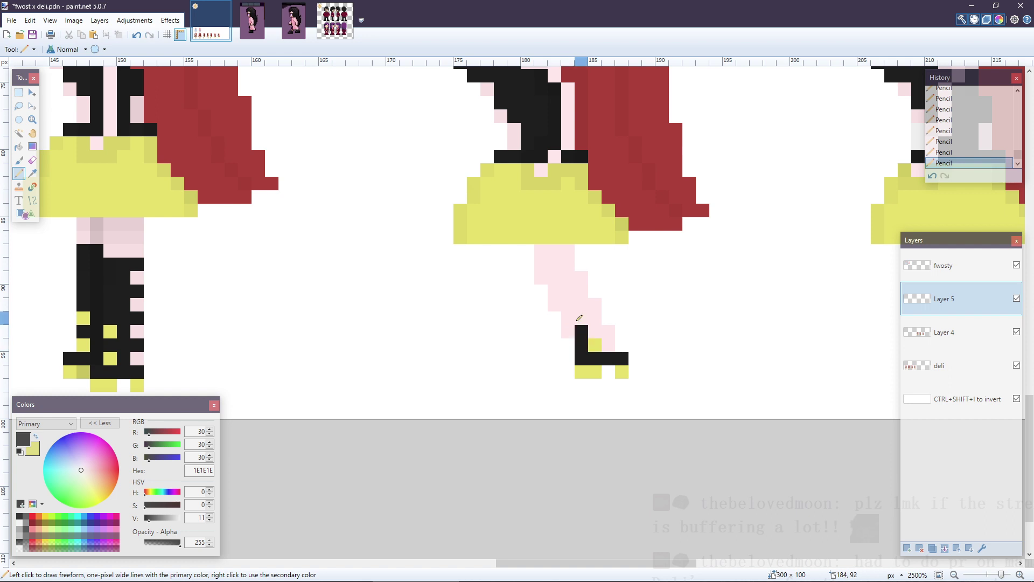
{"action": "right_click", "coordinate": [581, 318]}
{"action": "left_click_drag", "start_coordinate": [567, 331], "coordinate": [568, 318]}
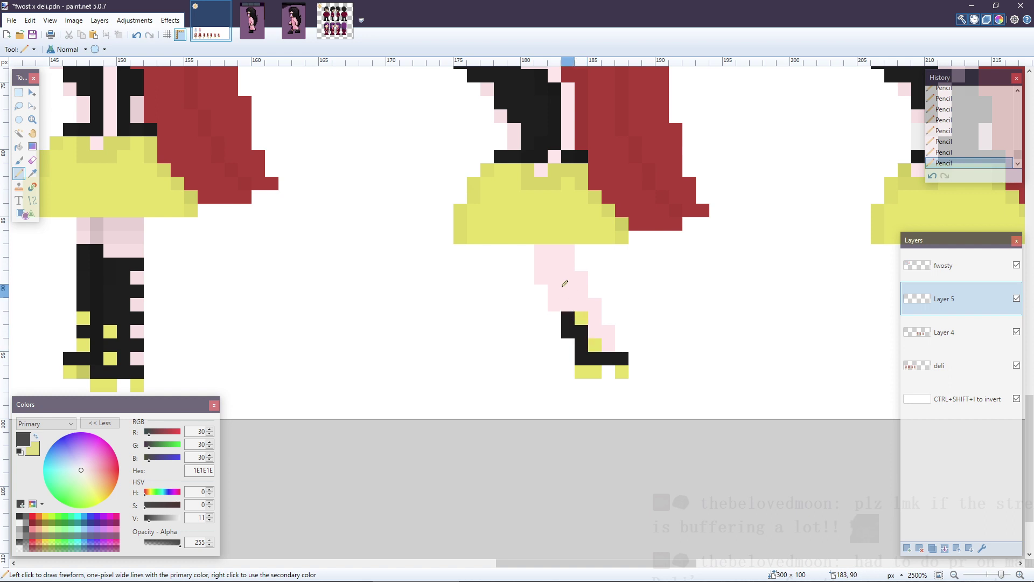
- Consult the luna and spritesheet references, sample skin color FFE8EB, and erase the leg and boot below pixel row 87
{"action": "left_click", "coordinate": [257, 27]}
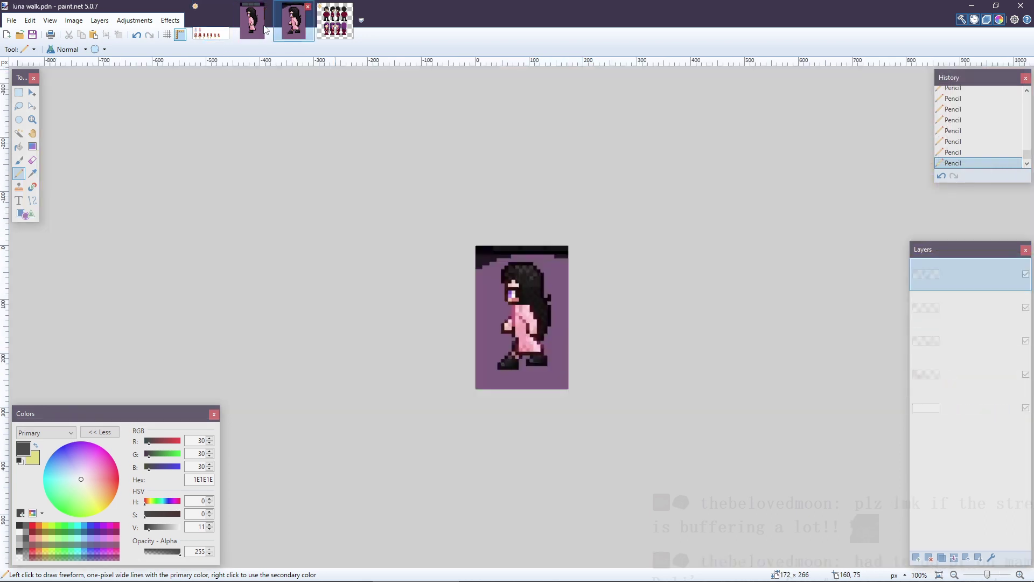
{"action": "left_click", "coordinate": [261, 27]}
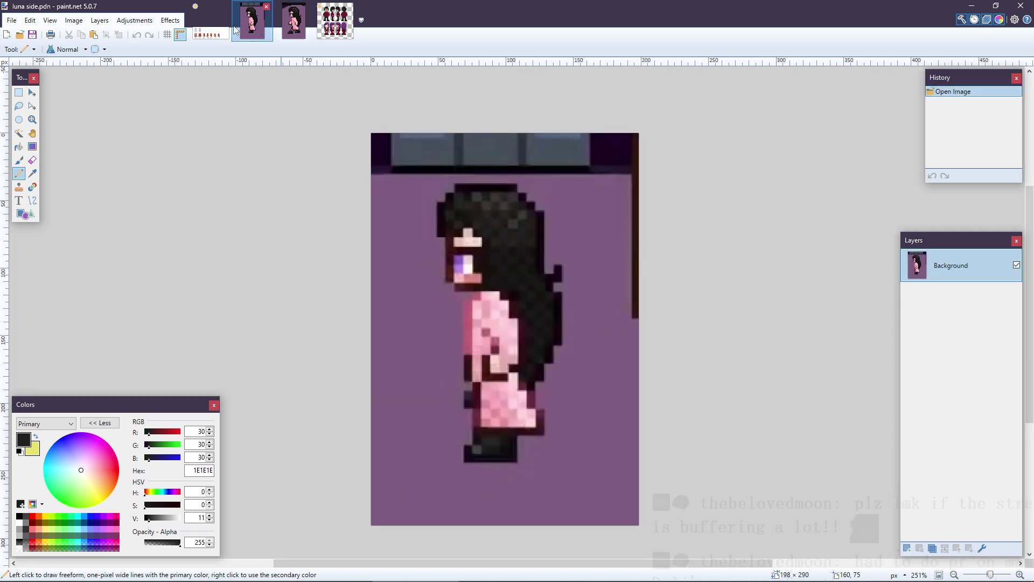
{"action": "left_click", "coordinate": [215, 24]}
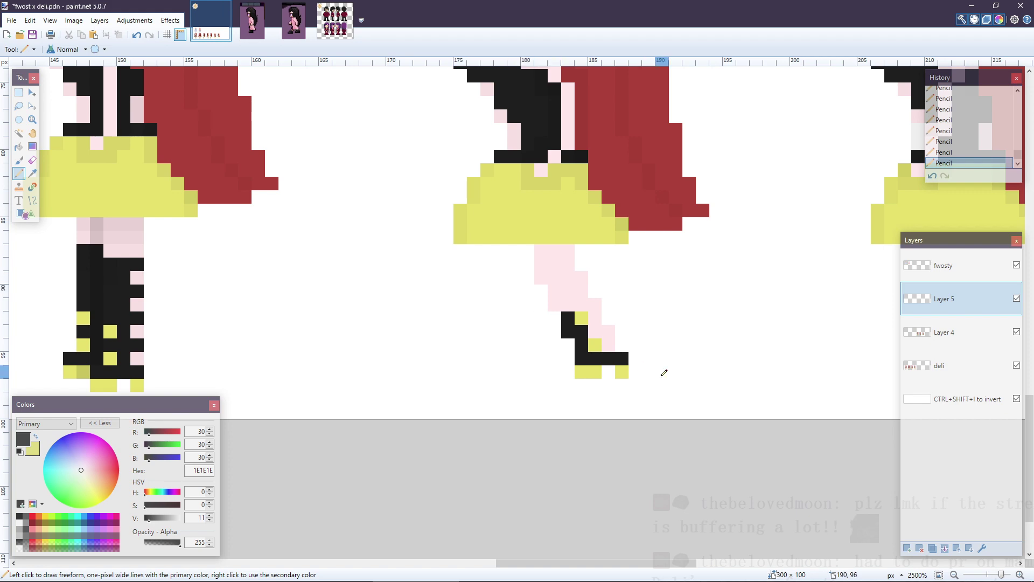
{"action": "left_click", "coordinate": [327, 32]}
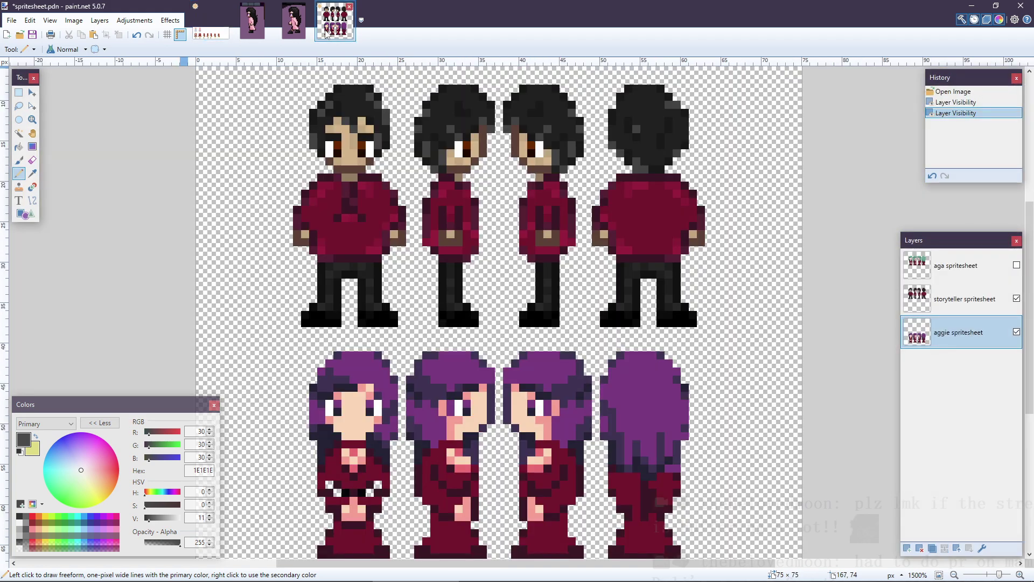
{"action": "left_click", "coordinate": [220, 35]}
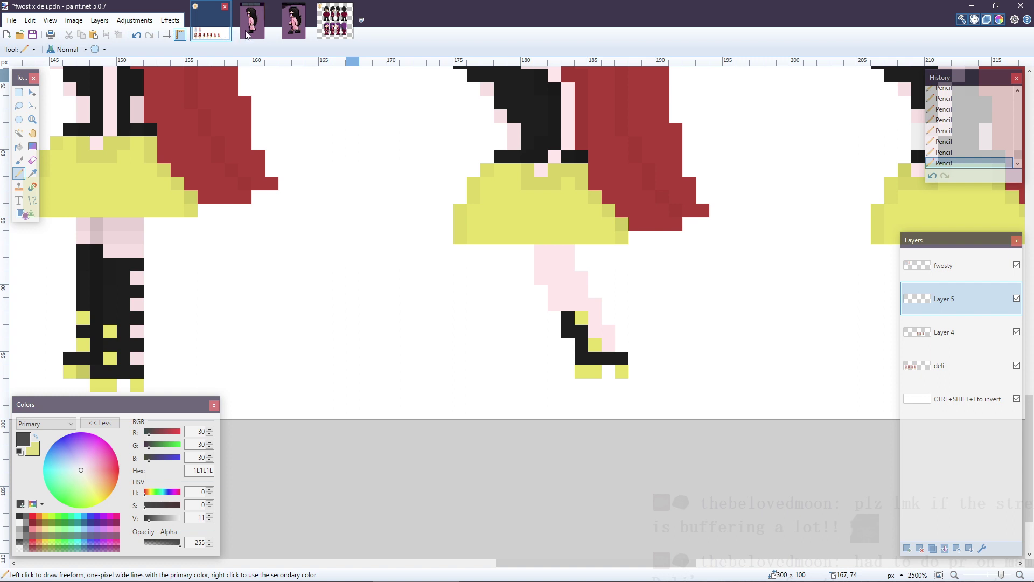
{"action": "key", "text": "k"}
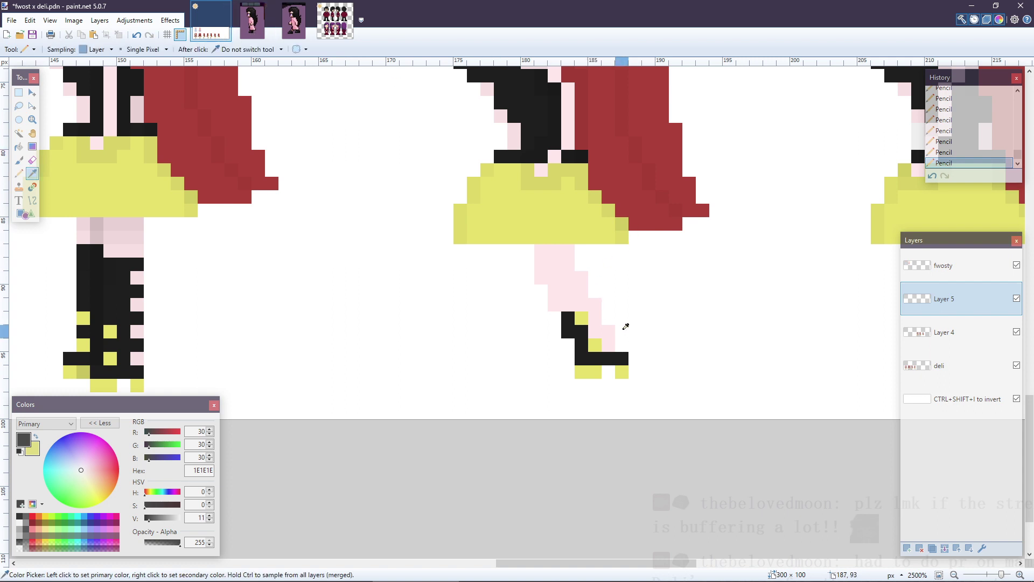
{"action": "left_click", "coordinate": [581, 301]}
{"action": "key", "text": "p"}
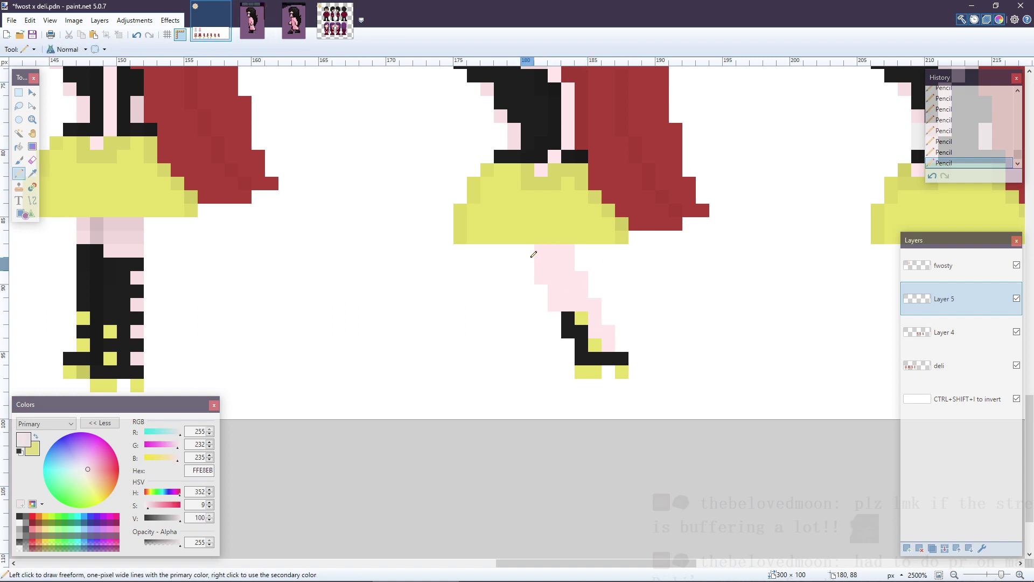
{"action": "key", "text": "e"}
{"action": "mouse_move", "coordinate": [533, 253]}
{"action": "left_mouse_down"}
{"action": "mouse_move", "coordinate": [576, 257]}
{"action": "mouse_move", "coordinate": [554, 288]}
{"action": "mouse_move", "coordinate": [606, 317]}
{"action": "mouse_move", "coordinate": [564, 272]}
{"action": "mouse_move", "coordinate": [588, 367]}
{"action": "mouse_move", "coordinate": [591, 306]}
{"action": "mouse_move", "coordinate": [622, 375]}
{"action": "mouse_move", "coordinate": [534, 273]}
{"action": "mouse_move", "coordinate": [563, 251]}
{"action": "mouse_move", "coordinate": [543, 251]}
{"action": "mouse_move", "coordinate": [575, 251]}
{"action": "left_mouse_up"}
{"action": "key", "text": "p"}
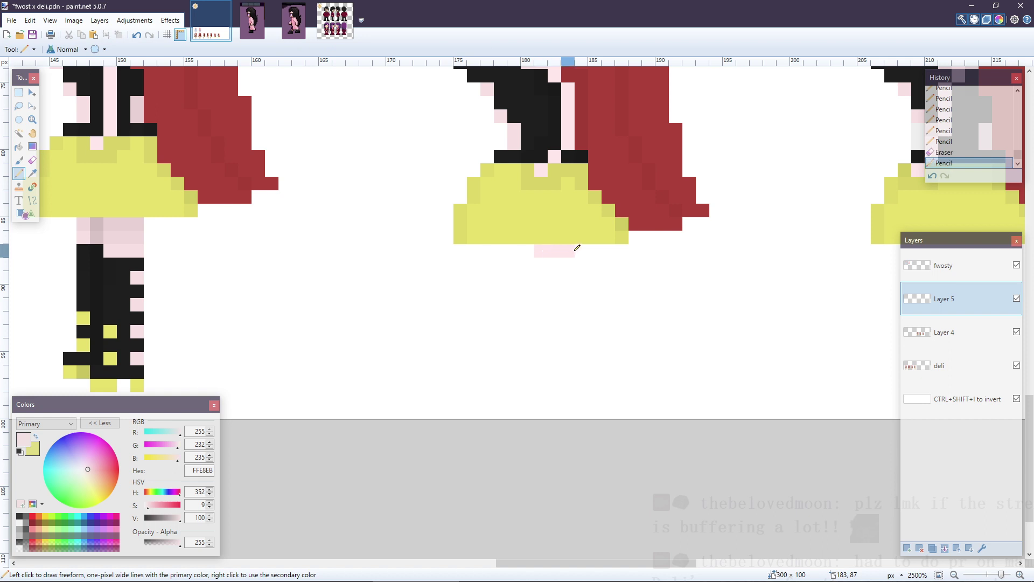
{"action": "left_click", "coordinate": [580, 263]}
{"action": "left_click", "coordinate": [595, 277]}
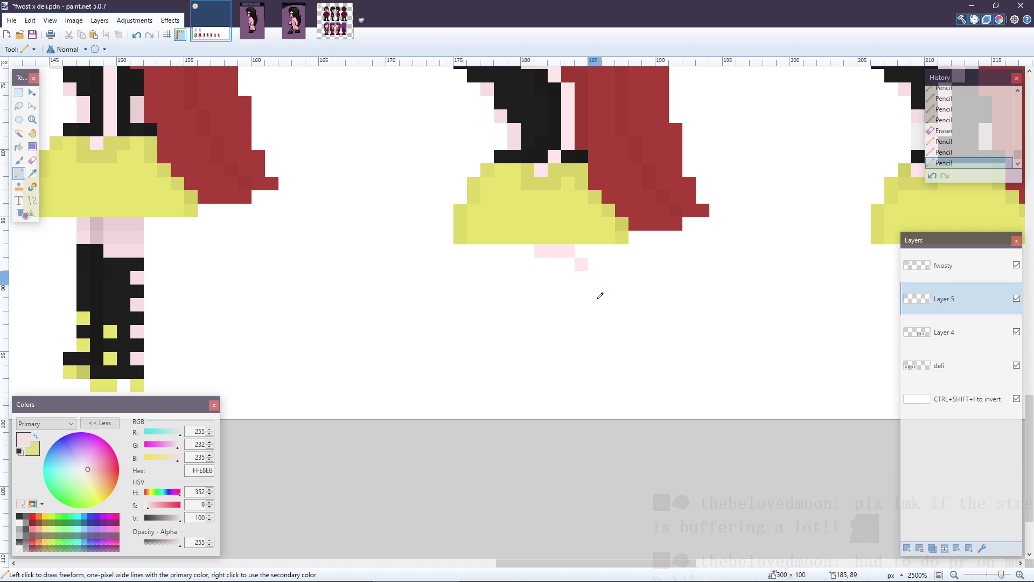
{"action": "left_click", "coordinate": [608, 289]}
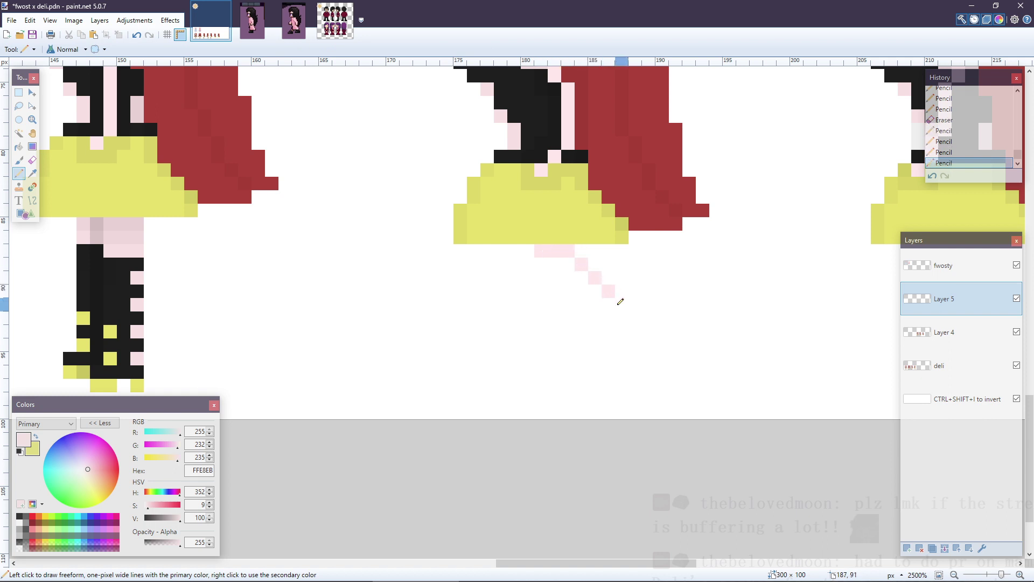
{"action": "key", "text": "ctrl+z"}
{"action": "key", "text": "ctrl+z"}
{"action": "key", "text": "ctrl+z"}
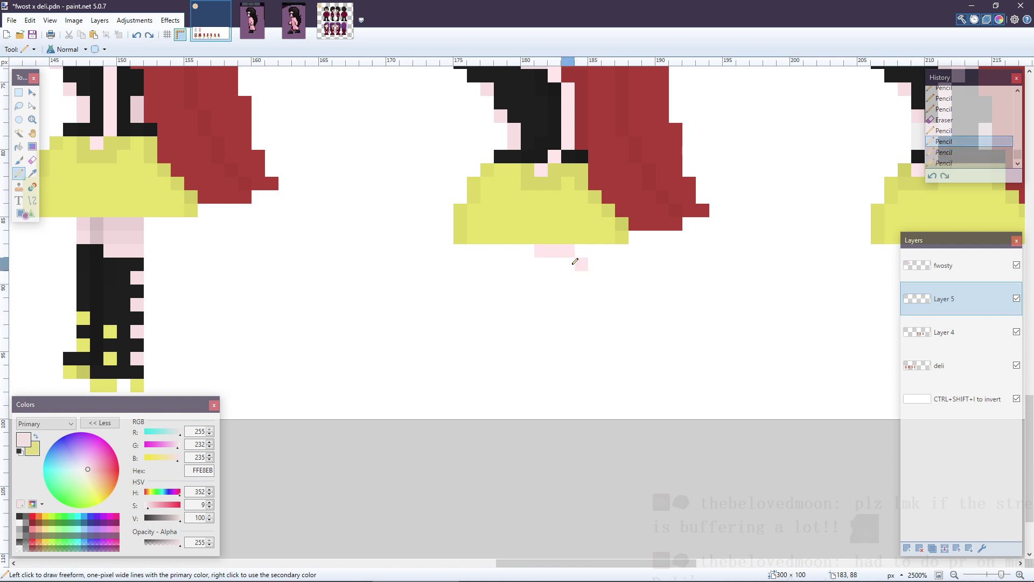
- Pencil a steeper stepped rear edge for the leg in skin color, from pixel row 88 down to row 96
{"action": "left_click", "coordinate": [567, 263]}
{"action": "left_click_drag", "start_coordinate": [580, 285], "coordinate": [599, 348]}
{"action": "left_click", "coordinate": [581, 318]}
{"action": "left_click", "coordinate": [592, 365]}
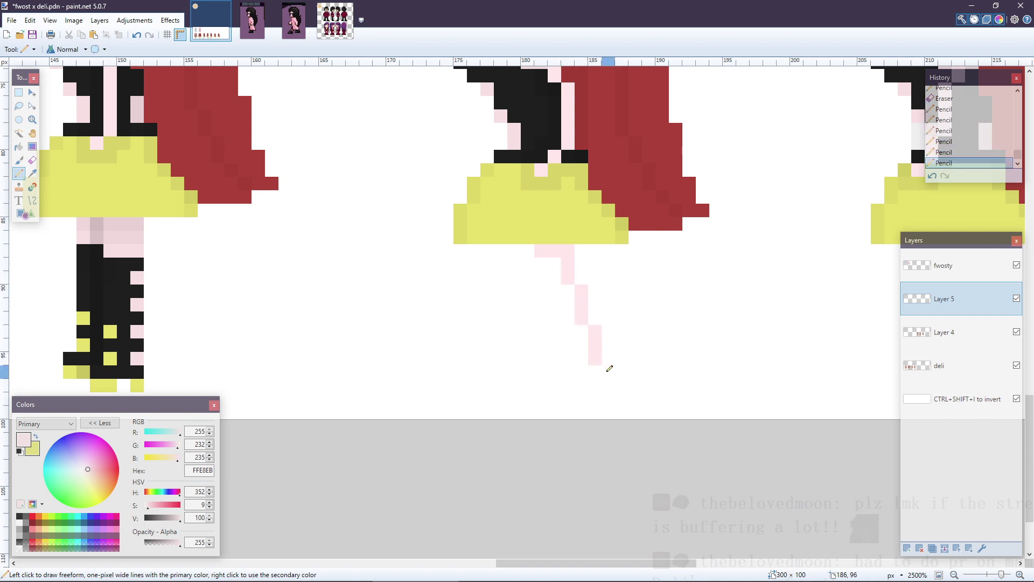
{"action": "left_click", "coordinate": [606, 370]}
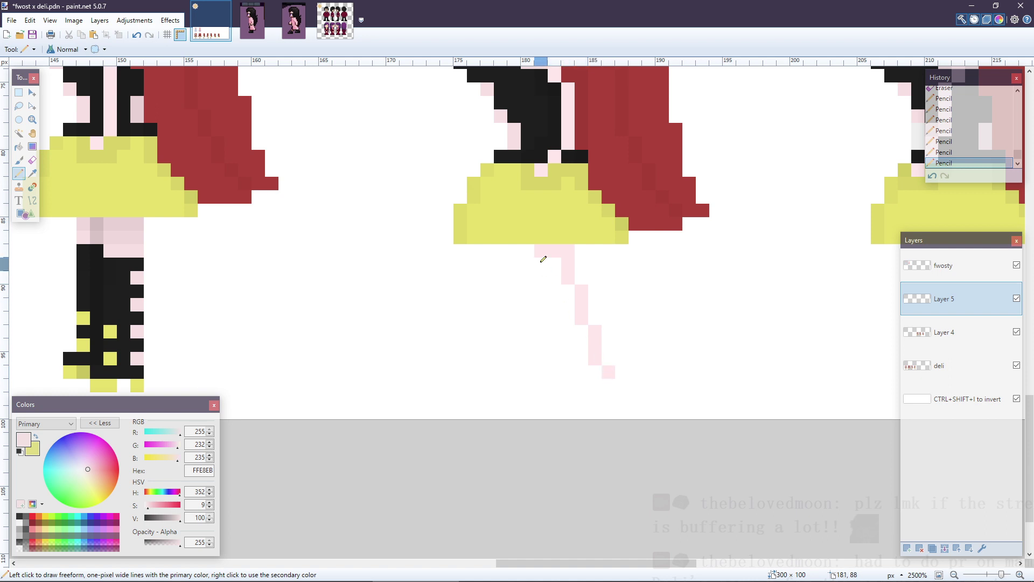
{"action": "left_click_drag", "start_coordinate": [542, 261], "coordinate": [556, 317]}
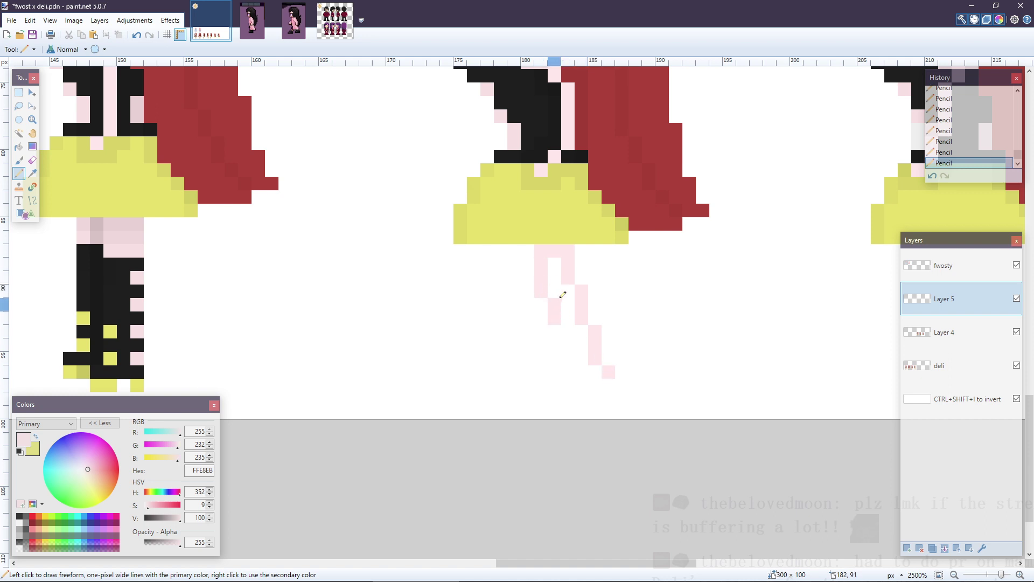
{"action": "key", "text": "ctrl+z"}
{"action": "key", "text": "ctrl+z"}
{"action": "left_click_drag", "start_coordinate": [547, 272], "coordinate": [545, 264]}
{"action": "key", "text": "ctrl+z"}
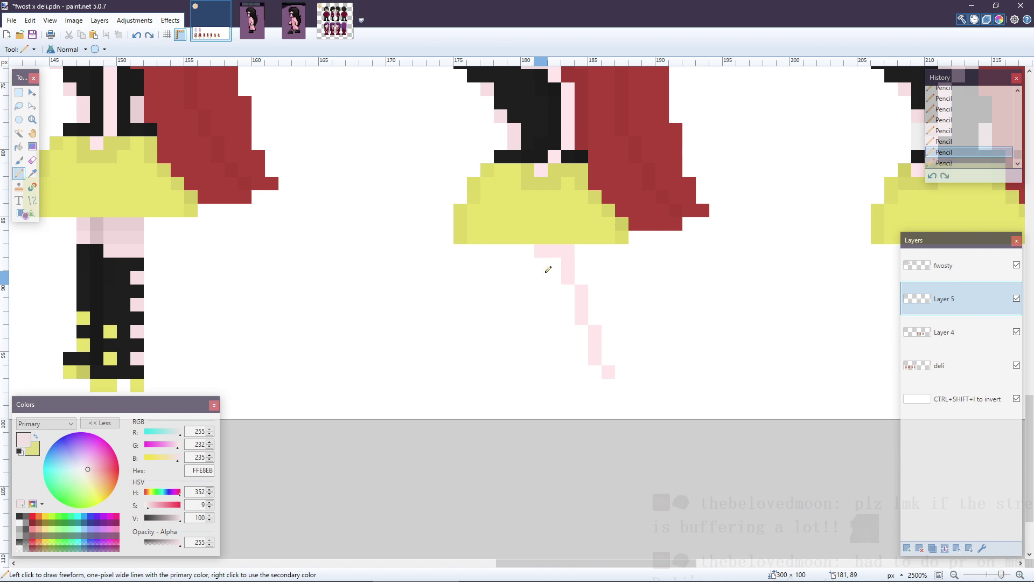
- Pencil the leg's stepped front edge, thicken the rear edge's corners, and fill the interior with skin color down to pixel row 96
{"action": "left_click", "coordinate": [546, 268]}
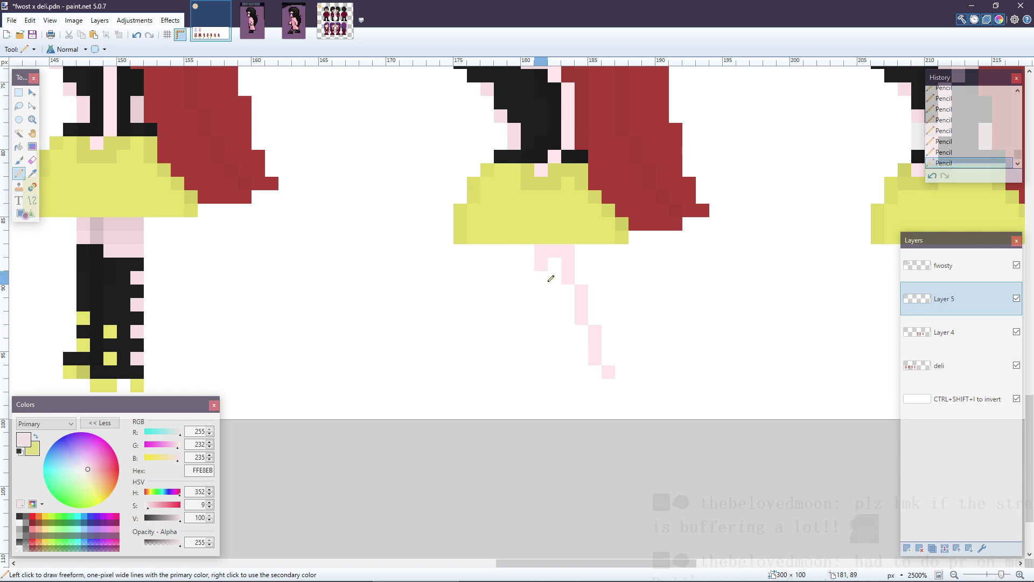
{"action": "left_click", "coordinate": [583, 276]}
{"action": "left_click", "coordinate": [595, 317]}
{"action": "left_click", "coordinate": [608, 358]}
{"action": "mouse_move", "coordinate": [549, 276]}
{"action": "left_mouse_down"}
{"action": "mouse_move", "coordinate": [555, 310]}
{"action": "mouse_move", "coordinate": [574, 329]}
{"action": "mouse_move", "coordinate": [573, 359]}
{"action": "mouse_move", "coordinate": [592, 377]}
{"action": "mouse_move", "coordinate": [575, 324]}
{"action": "mouse_move", "coordinate": [584, 331]}
{"action": "mouse_move", "coordinate": [565, 321]}
{"action": "mouse_move", "coordinate": [554, 258]}
{"action": "left_mouse_up"}
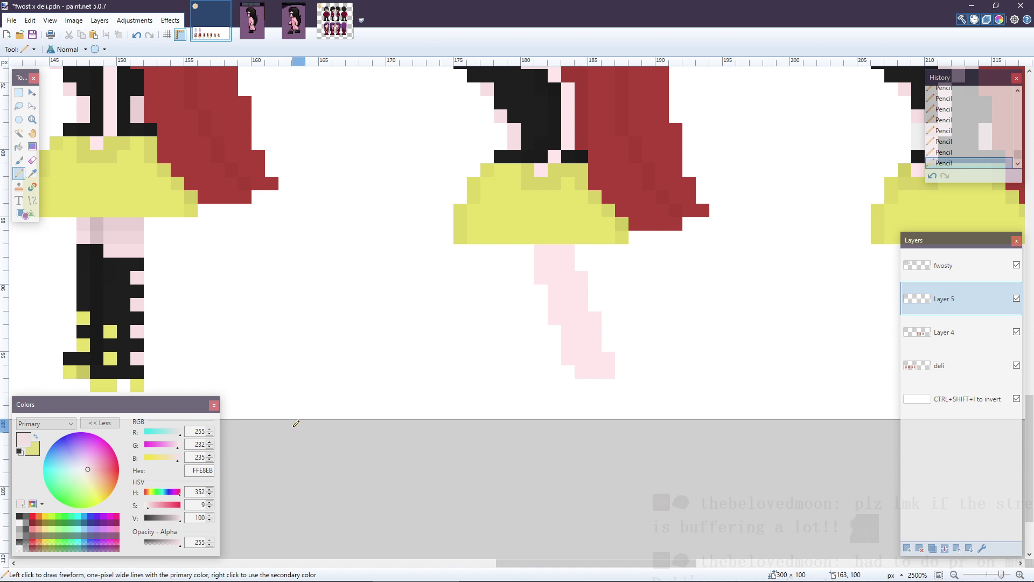
- Draw the boot's foot in colors sampled from the standing figure: yellow E6E16C sole pixels on row 97, black 1E1E1E on rows 95 and 96
{"action": "key", "text": "k"}
{"action": "left_click", "coordinate": [113, 331]}
{"action": "right_click", "coordinate": [113, 313]}
{"action": "right_click", "coordinate": [113, 312]}
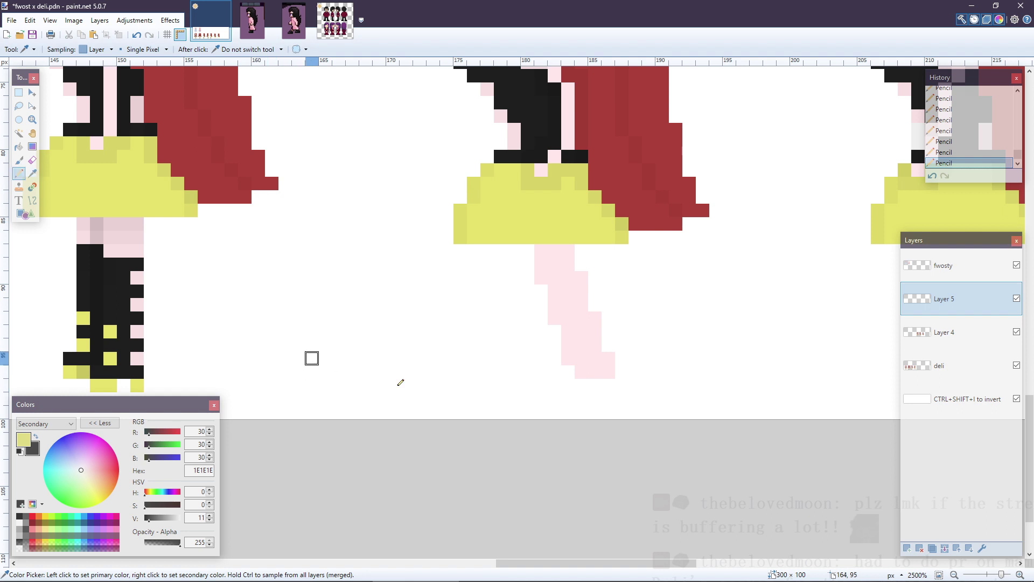
{"action": "key", "text": "p"}
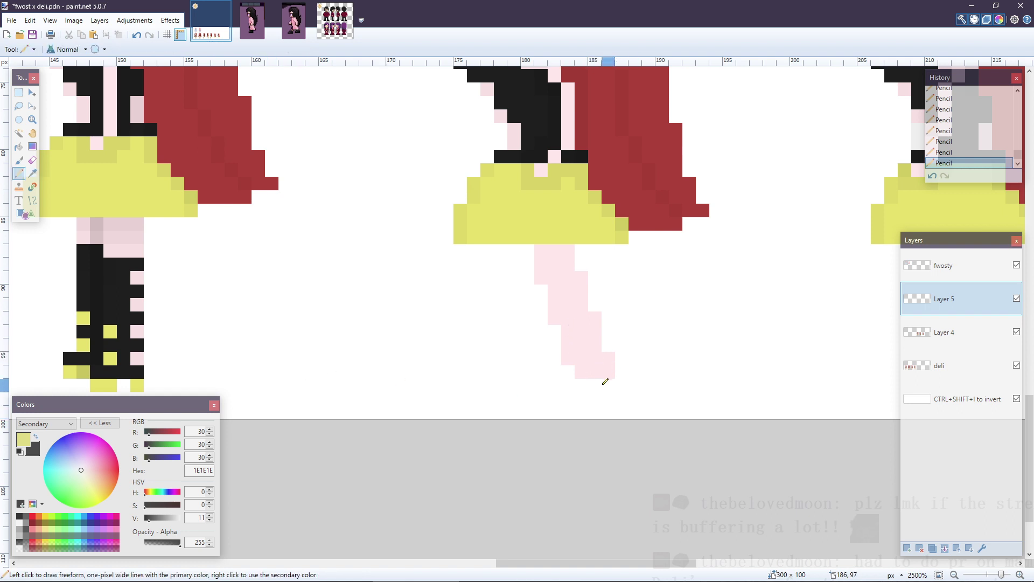
{"action": "left_click", "coordinate": [608, 385]}
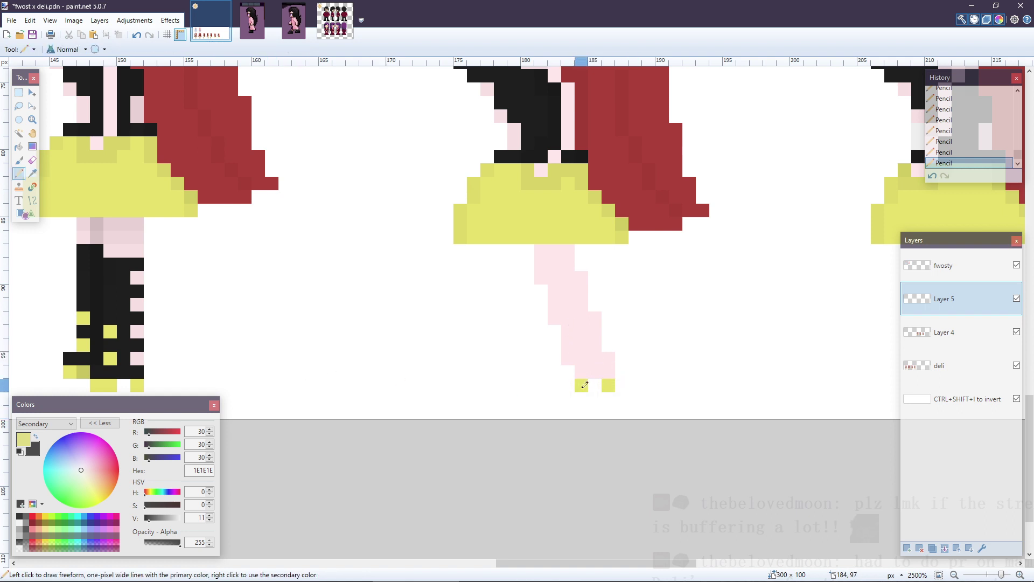
{"action": "left_click", "coordinate": [570, 372]}
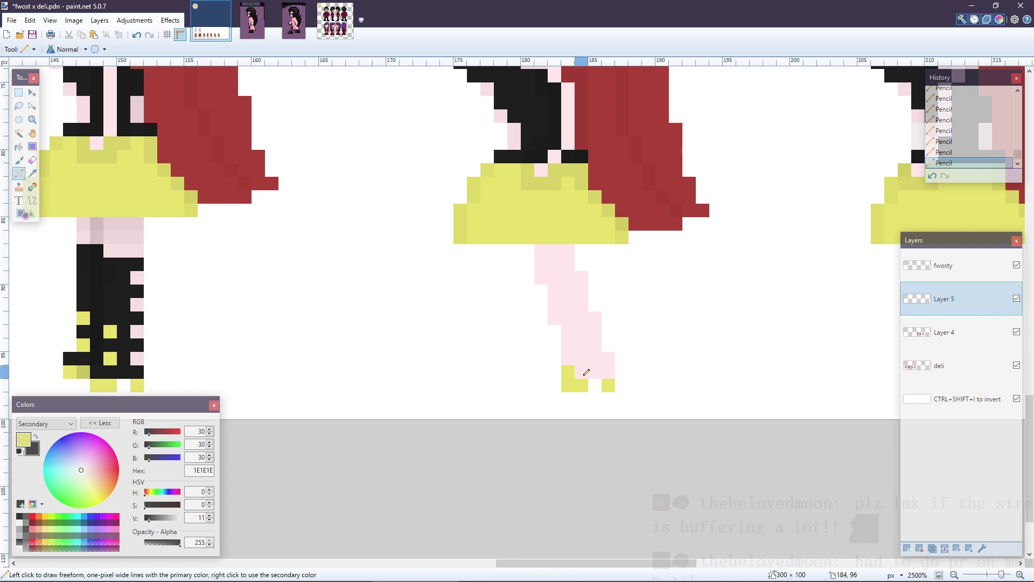
{"action": "key", "text": "ctrl+z"}
{"action": "left_click", "coordinate": [576, 383]}
{"action": "mouse_move", "coordinate": [571, 372]}
{"action": "left_mouse_down"}
{"action": "mouse_move", "coordinate": [601, 372]}
{"action": "mouse_move", "coordinate": [574, 361]}
{"action": "left_mouse_up"}
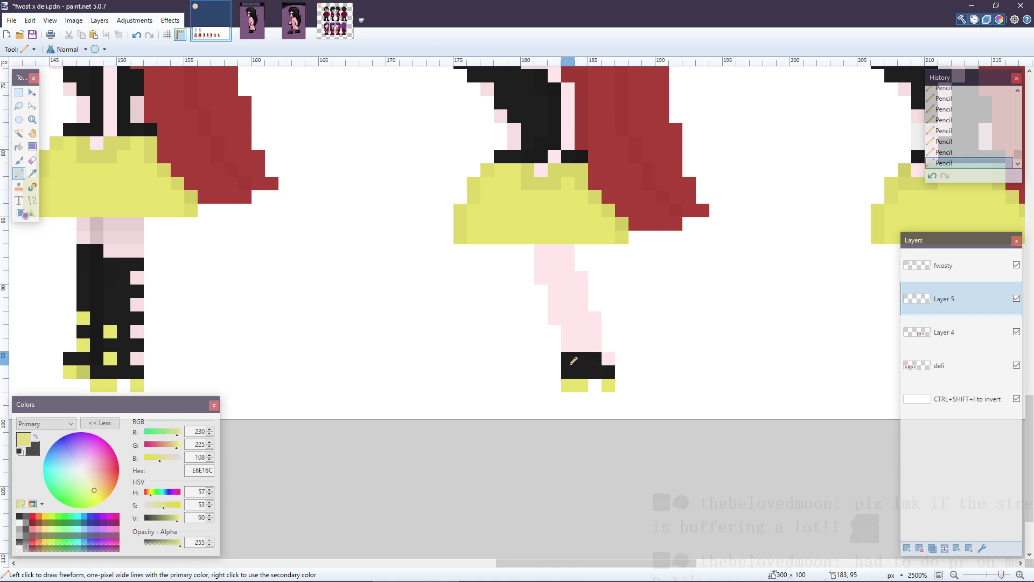
- Make black the primary color and pencil a three-pixel boot-top band on row 91, undoing the black shaft fill below it
{"action": "key", "text": "x"}
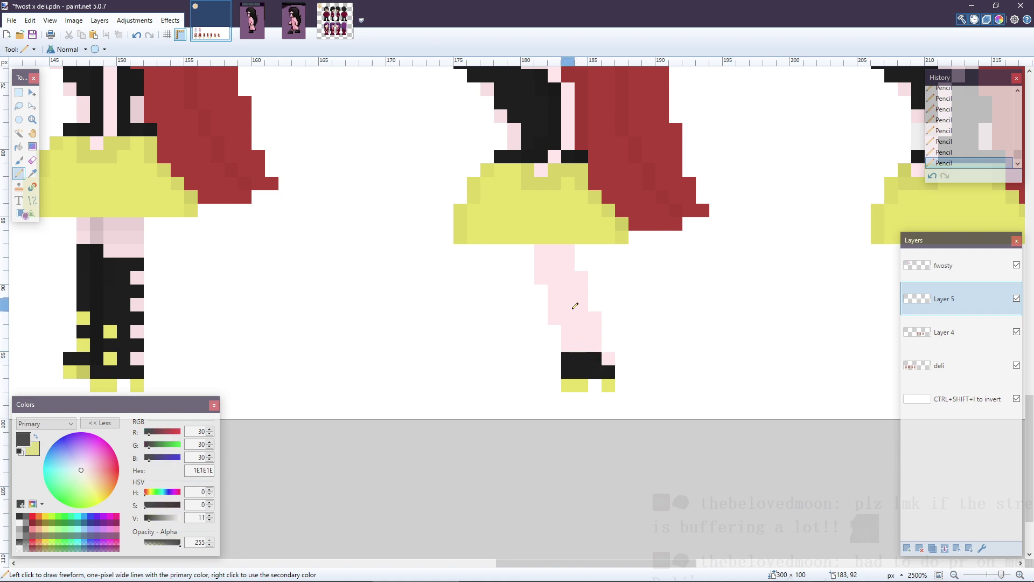
{"action": "mouse_move", "coordinate": [558, 302]}
{"action": "left_mouse_down"}
{"action": "mouse_move", "coordinate": [579, 303]}
{"action": "mouse_move", "coordinate": [560, 313]}
{"action": "mouse_move", "coordinate": [587, 318]}
{"action": "mouse_move", "coordinate": [592, 336]}
{"action": "mouse_move", "coordinate": [567, 342]}
{"action": "mouse_move", "coordinate": [575, 325]}
{"action": "mouse_move", "coordinate": [584, 351]}
{"action": "left_mouse_up"}
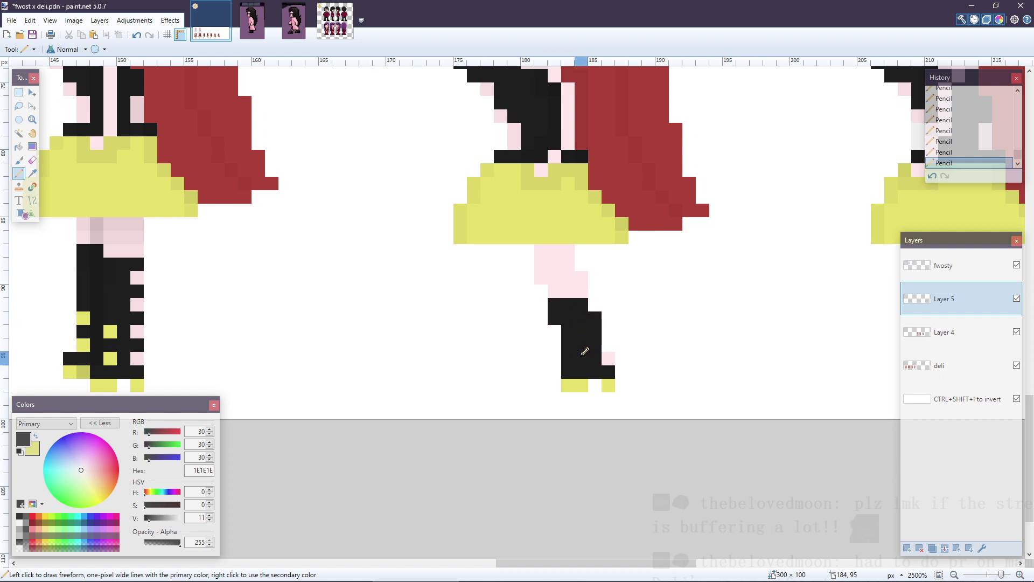
{"action": "key", "text": "ctrl+z"}
{"action": "key", "text": "ctrl+z"}
{"action": "key", "text": "ctrl+z"}
{"action": "key", "text": "ctrl+z"}
{"action": "key", "text": "ctrl+z"}
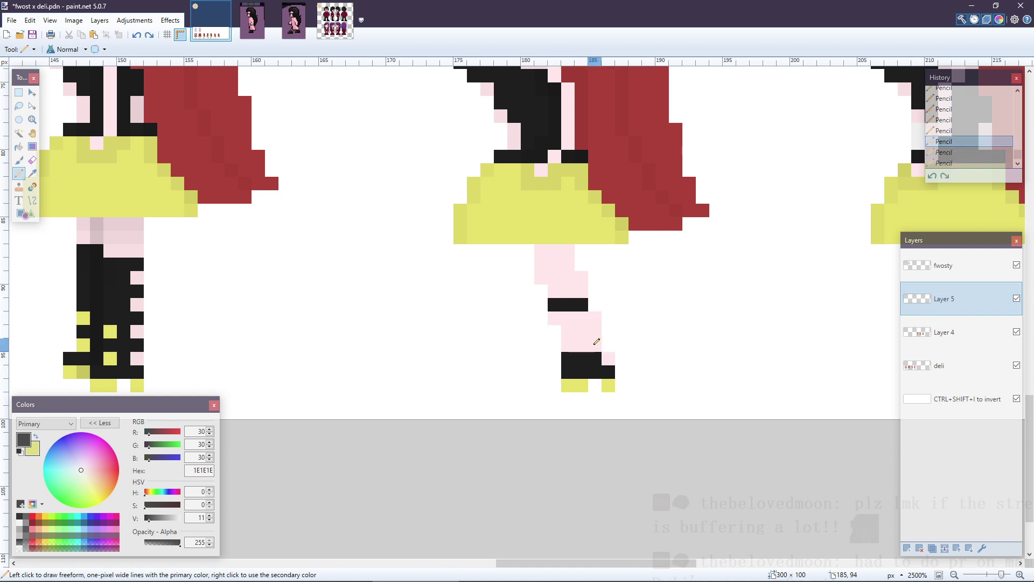
- Undo the boot's black strokes and yellow sole pixels, back to the plain skin-colored leg
{"action": "key", "text": "ctrl+z"}
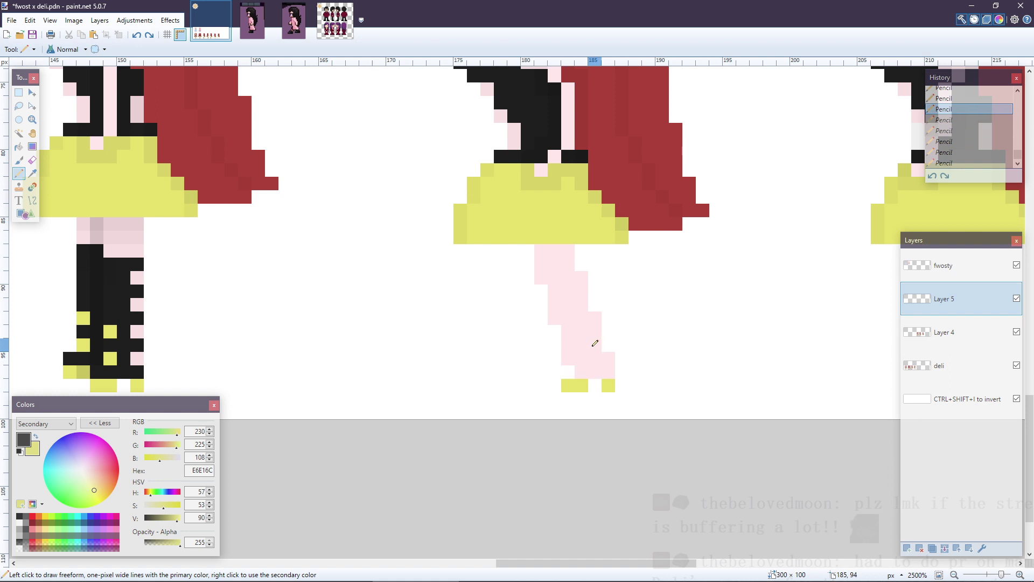
{"action": "key", "text": "ctrl+z"}
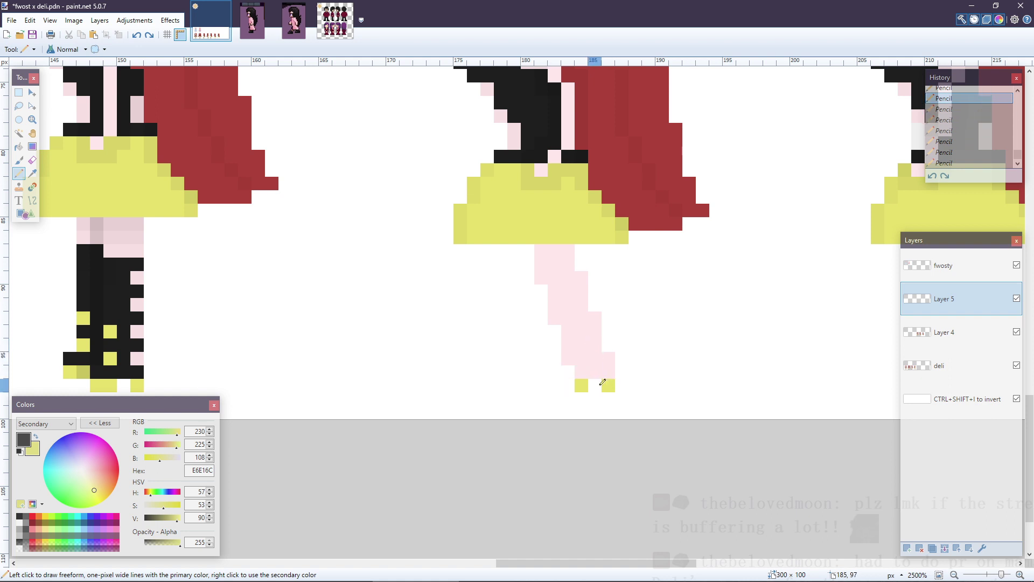
{"action": "key", "text": "ctrl+z"}
{"action": "key", "text": "ctrl+z"}
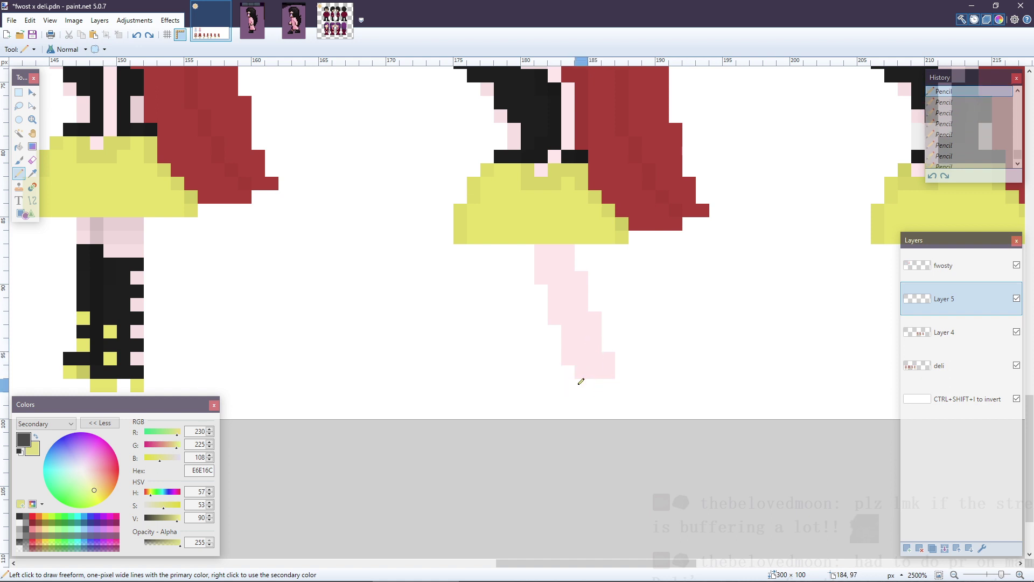
- Redraw the boot under the leg with yellow E6E16C sole pixels on row 97 and black fill from row 91 to row 96
{"action": "right_click", "coordinate": [582, 385]}
{"action": "right_click", "coordinate": [595, 385]}
{"action": "left_click", "coordinate": [617, 372]}
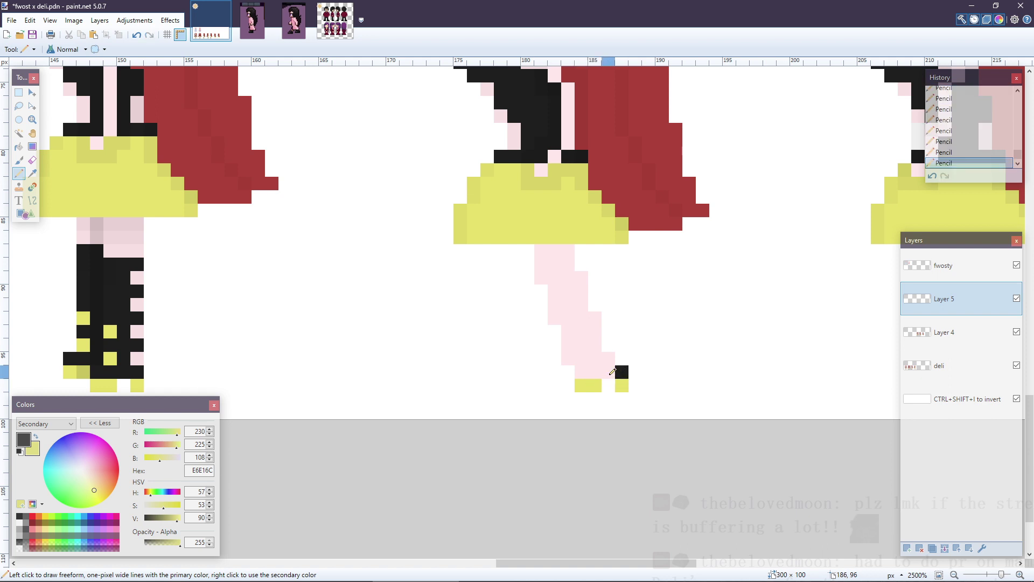
{"action": "mouse_move", "coordinate": [617, 371]}
{"action": "left_mouse_down"}
{"action": "mouse_move", "coordinate": [589, 373]}
{"action": "mouse_move", "coordinate": [574, 358]}
{"action": "mouse_move", "coordinate": [558, 301]}
{"action": "mouse_move", "coordinate": [578, 307]}
{"action": "mouse_move", "coordinate": [558, 313]}
{"action": "mouse_move", "coordinate": [588, 319]}
{"action": "mouse_move", "coordinate": [606, 359]}
{"action": "mouse_move", "coordinate": [586, 353]}
{"action": "mouse_move", "coordinate": [579, 307]}
{"action": "left_mouse_up"}
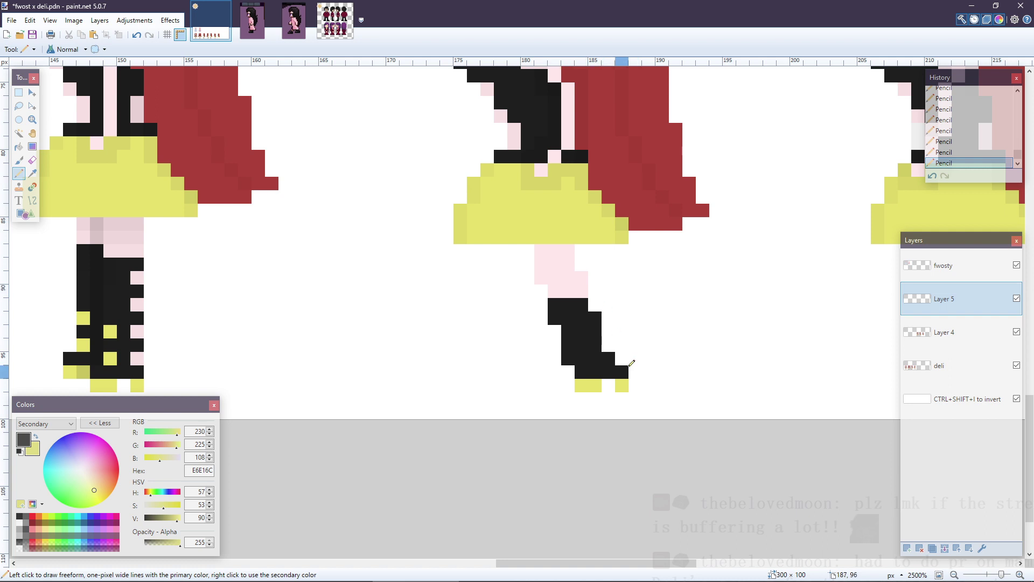
- Sample skin color FFE8EB from the thigh and erase the boot and leg below pixel row 87
{"action": "scroll", "coordinate": [632, 363], "scroll_direction": "down", "scroll_amount": 1}
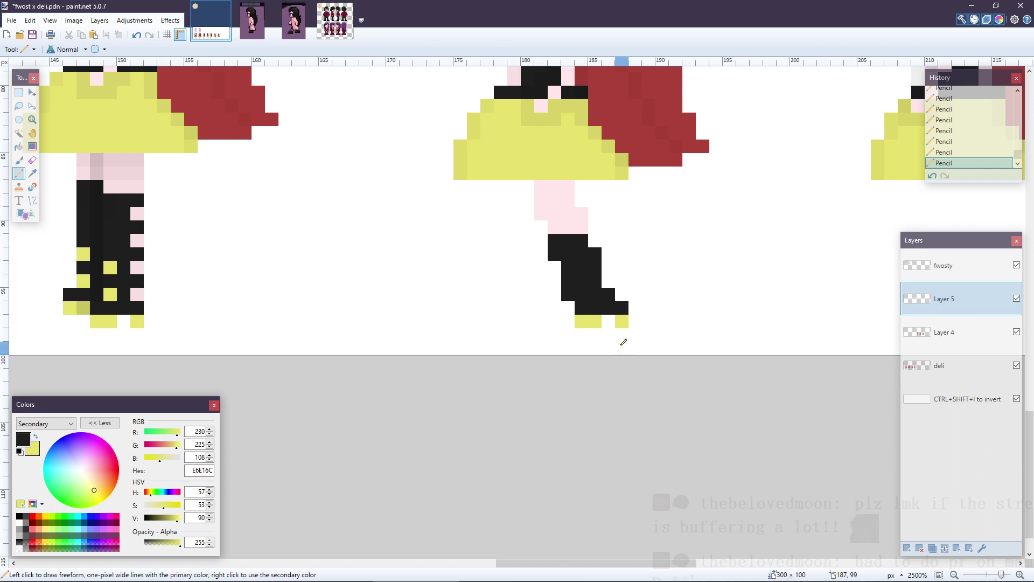
{"action": "key", "text": "e"}
{"action": "mouse_move", "coordinate": [616, 296]}
{"action": "left_mouse_down"}
{"action": "mouse_move", "coordinate": [616, 307]}
{"action": "mouse_move", "coordinate": [573, 314]}
{"action": "mouse_move", "coordinate": [617, 297]}
{"action": "left_mouse_up"}
{"action": "key", "text": "p"}
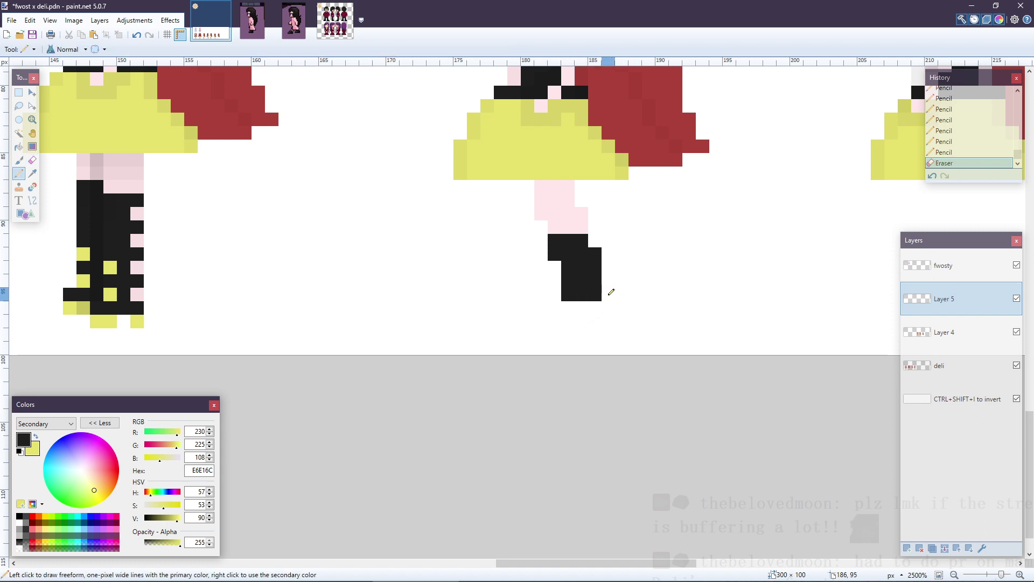
{"action": "key", "text": "k"}
{"action": "left_click", "coordinate": [575, 214]}
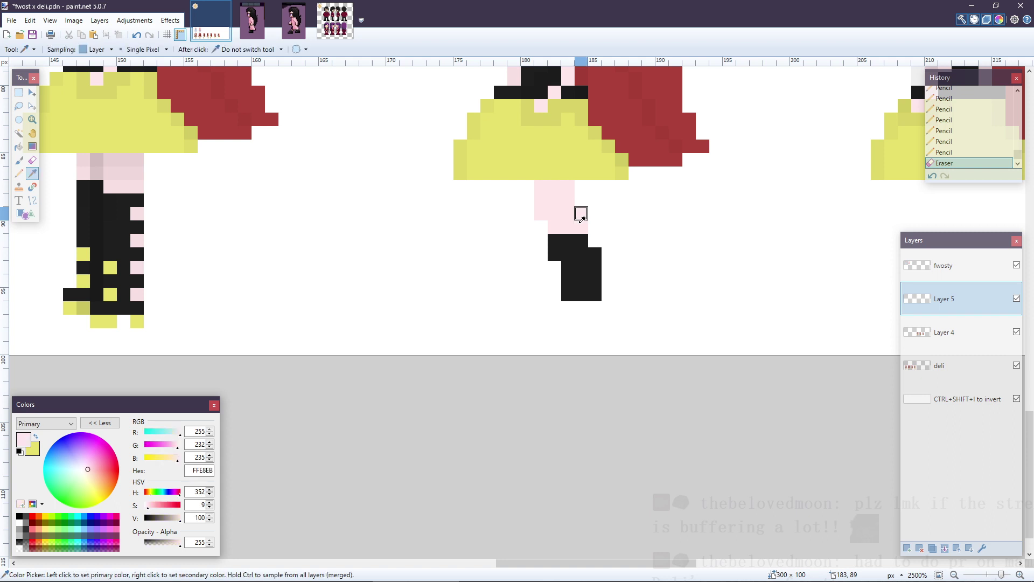
{"action": "key", "text": "p"}
{"action": "key", "text": "e"}
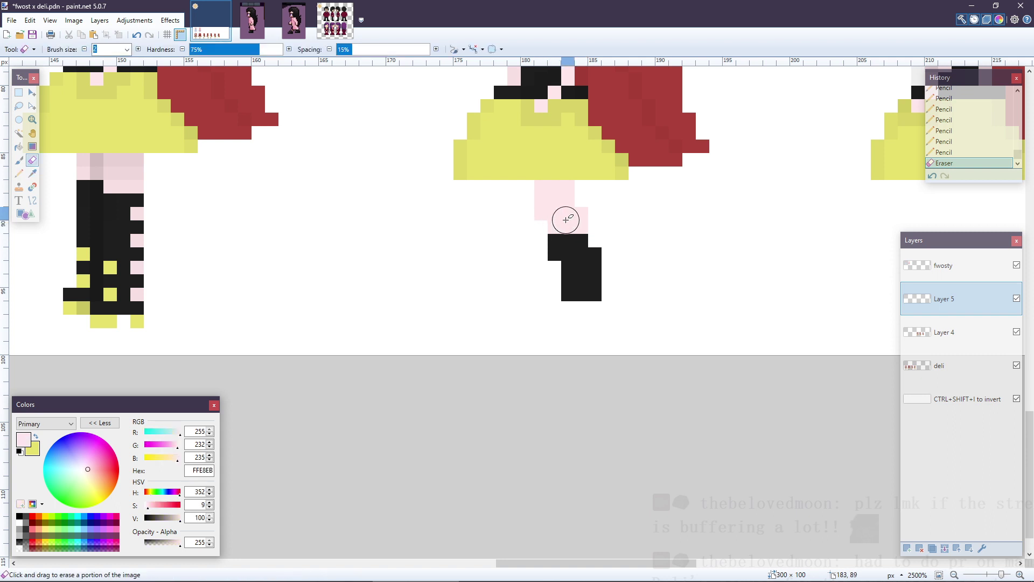
{"action": "mouse_move", "coordinate": [591, 215]}
{"action": "left_mouse_down"}
{"action": "mouse_move", "coordinate": [574, 227]}
{"action": "mouse_move", "coordinate": [574, 284]}
{"action": "mouse_move", "coordinate": [600, 301]}
{"action": "mouse_move", "coordinate": [538, 205]}
{"action": "mouse_move", "coordinate": [574, 198]}
{"action": "mouse_move", "coordinate": [536, 194]}
{"action": "mouse_move", "coordinate": [565, 184]}
{"action": "mouse_move", "coordinate": [540, 181]}
{"action": "left_mouse_up"}
- Pencil a steeper leg in skin color from row 88 to row 96, with stepped edges and a filled interior
{"action": "key", "text": "p"}
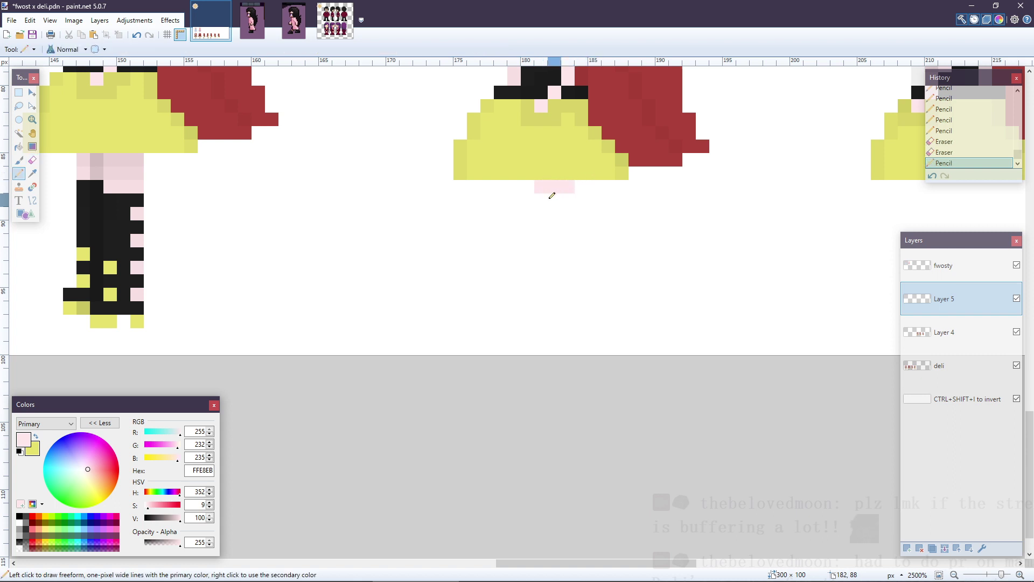
{"action": "left_click", "coordinate": [570, 210]}
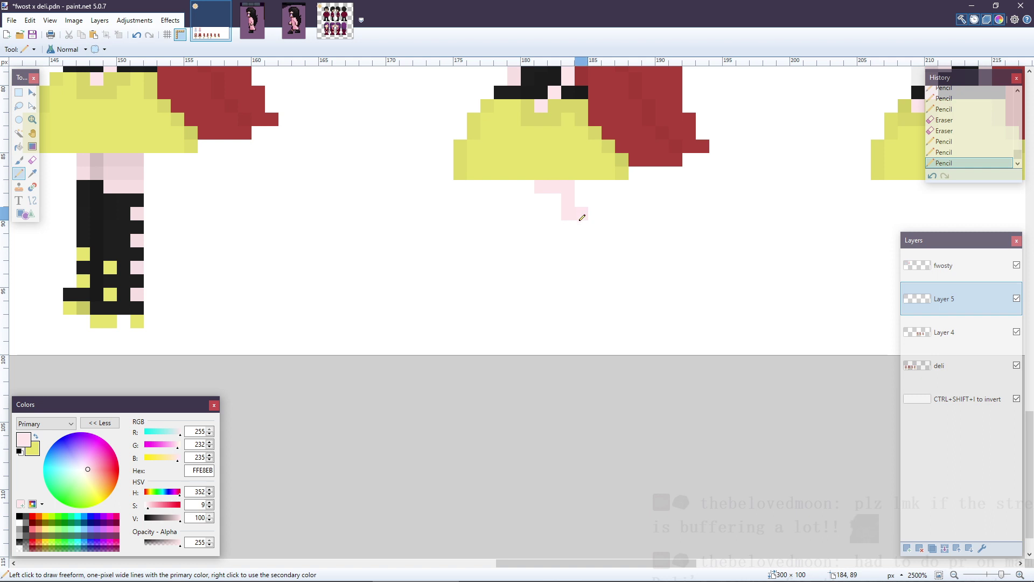
{"action": "mouse_move", "coordinate": [582, 217]}
{"action": "left_mouse_down"}
{"action": "mouse_move", "coordinate": [597, 258]}
{"action": "mouse_move", "coordinate": [587, 252]}
{"action": "mouse_move", "coordinate": [596, 256]}
{"action": "mouse_move", "coordinate": [594, 310]}
{"action": "left_mouse_up"}
{"action": "left_click", "coordinate": [582, 254]}
{"action": "mouse_move", "coordinate": [544, 197]}
{"action": "left_mouse_down"}
{"action": "mouse_move", "coordinate": [554, 249]}
{"action": "mouse_move", "coordinate": [576, 267]}
{"action": "mouse_move", "coordinate": [568, 266]}
{"action": "mouse_move", "coordinate": [577, 309]}
{"action": "mouse_move", "coordinate": [579, 278]}
{"action": "mouse_move", "coordinate": [556, 189]}
{"action": "left_mouse_up"}
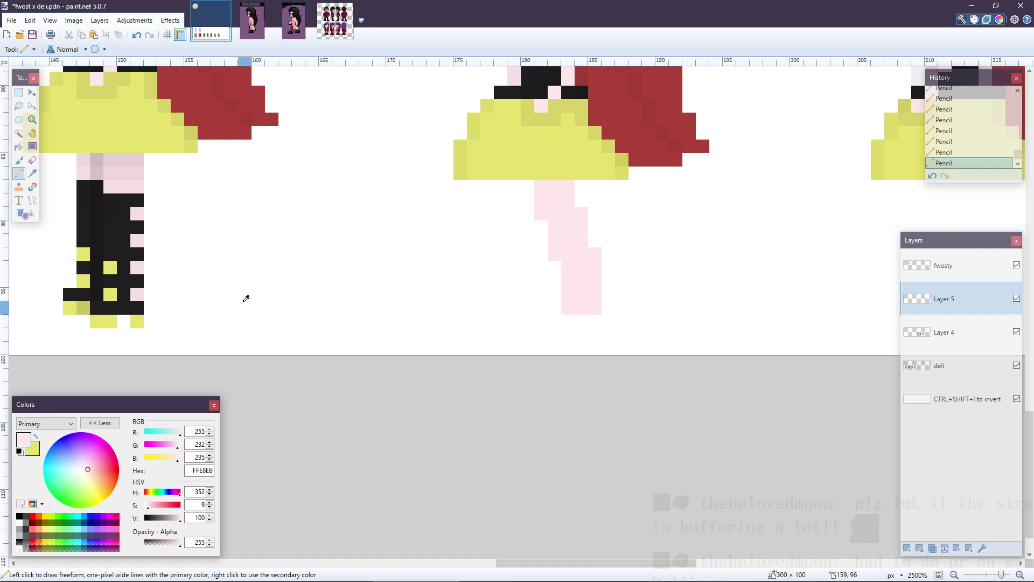
- Sample black 1E1E1E from the standing figure's boot and pencil the foot: yellow sole pixels on row 97, black on row 96 and up the heel
{"action": "key", "text": "k"}
{"action": "left_click", "coordinate": [110, 294]}
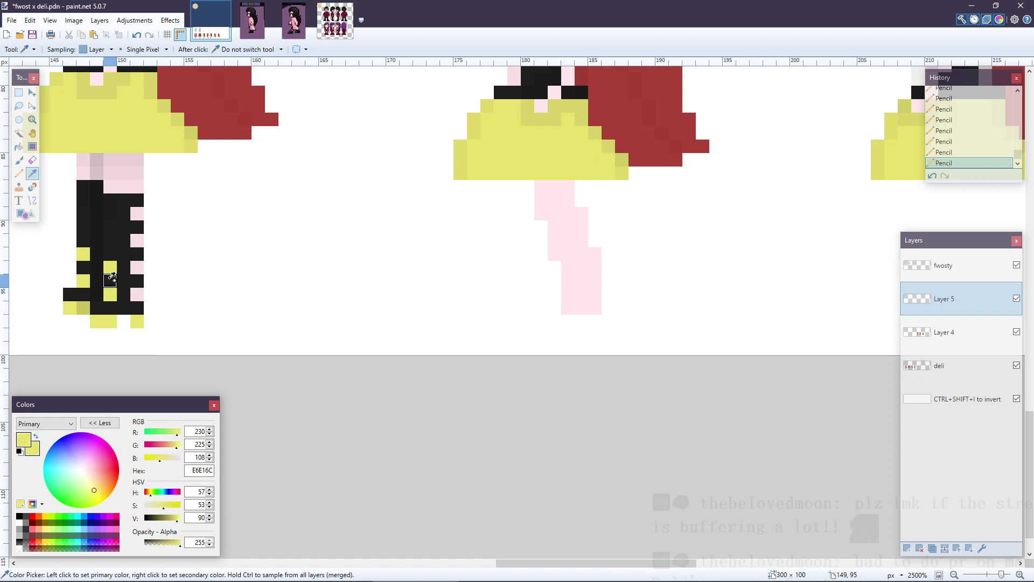
{"action": "left_click", "coordinate": [110, 240]}
{"action": "key", "text": "p"}
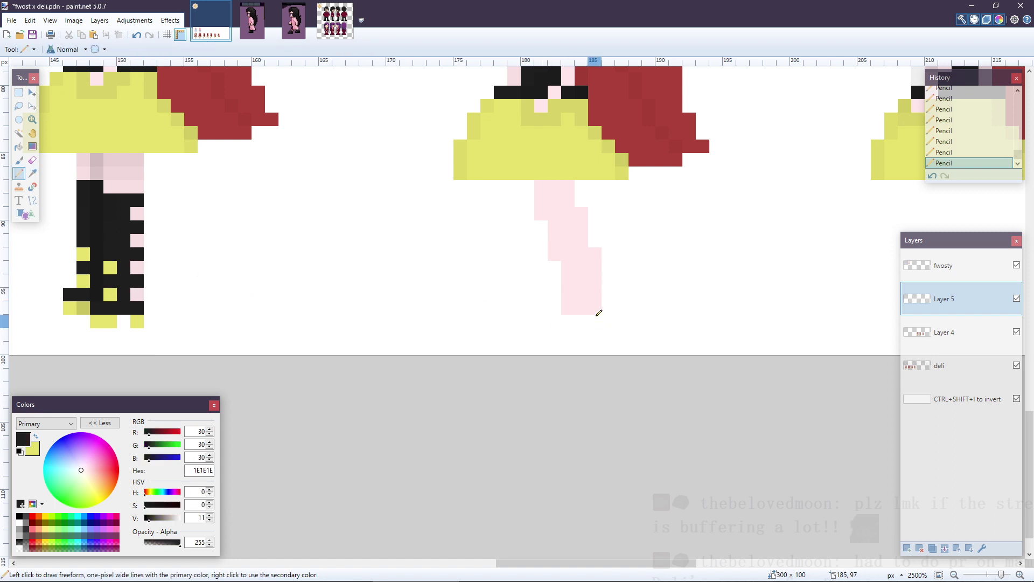
{"action": "right_click", "coordinate": [596, 316]}
{"action": "right_click", "coordinate": [563, 317]}
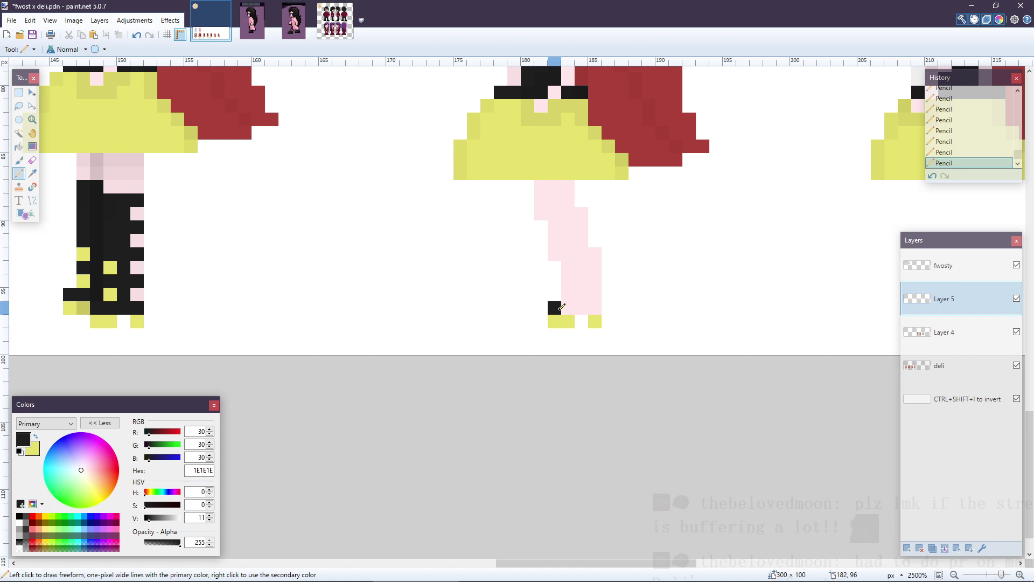
{"action": "mouse_move", "coordinate": [561, 306]}
{"action": "left_mouse_down"}
{"action": "mouse_move", "coordinate": [583, 294]}
{"action": "mouse_move", "coordinate": [568, 280]}
{"action": "left_mouse_up"}
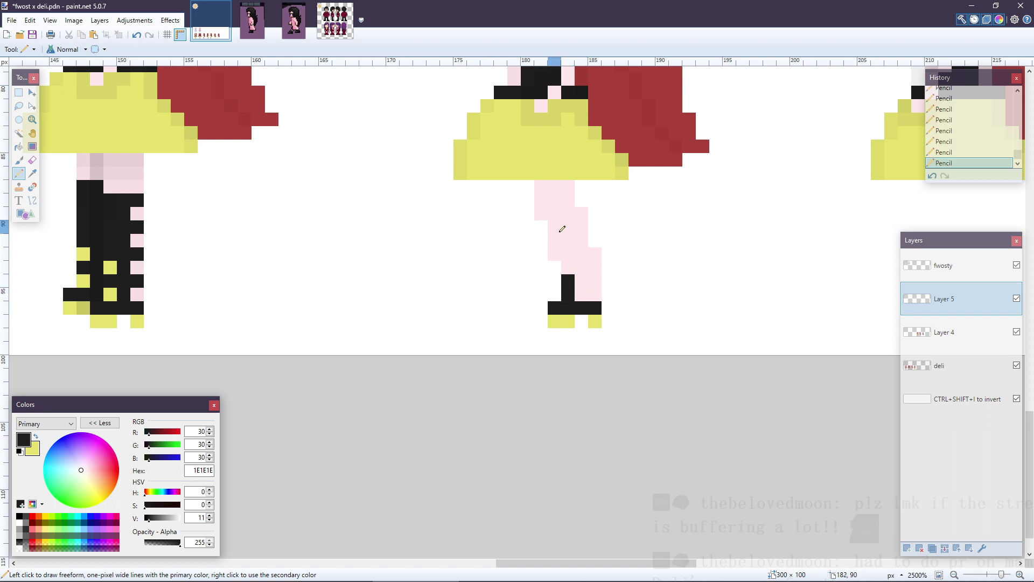
- Fill the boot shaft with black from pixel row 90 down to the foot
{"action": "left_click", "coordinate": [574, 239]}
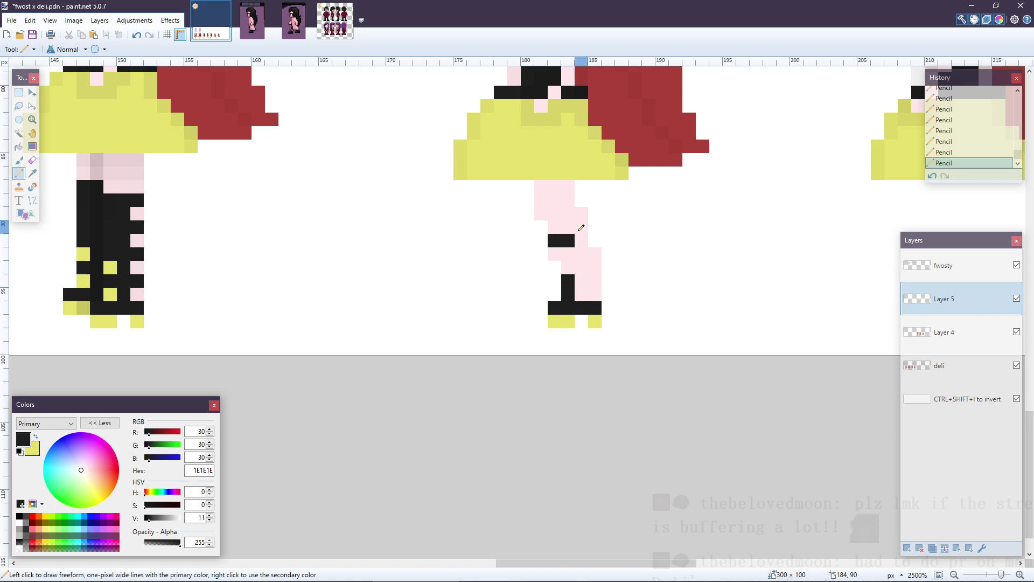
{"action": "mouse_move", "coordinate": [581, 228]}
{"action": "left_mouse_down"}
{"action": "mouse_move", "coordinate": [576, 231]}
{"action": "mouse_move", "coordinate": [582, 246]}
{"action": "mouse_move", "coordinate": [578, 285]}
{"action": "mouse_move", "coordinate": [574, 253]}
{"action": "mouse_move", "coordinate": [569, 266]}
{"action": "mouse_move", "coordinate": [558, 254]}
{"action": "mouse_move", "coordinate": [591, 258]}
{"action": "mouse_move", "coordinate": [582, 293]}
{"action": "left_mouse_up"}
{"action": "left_click", "coordinate": [555, 253]}
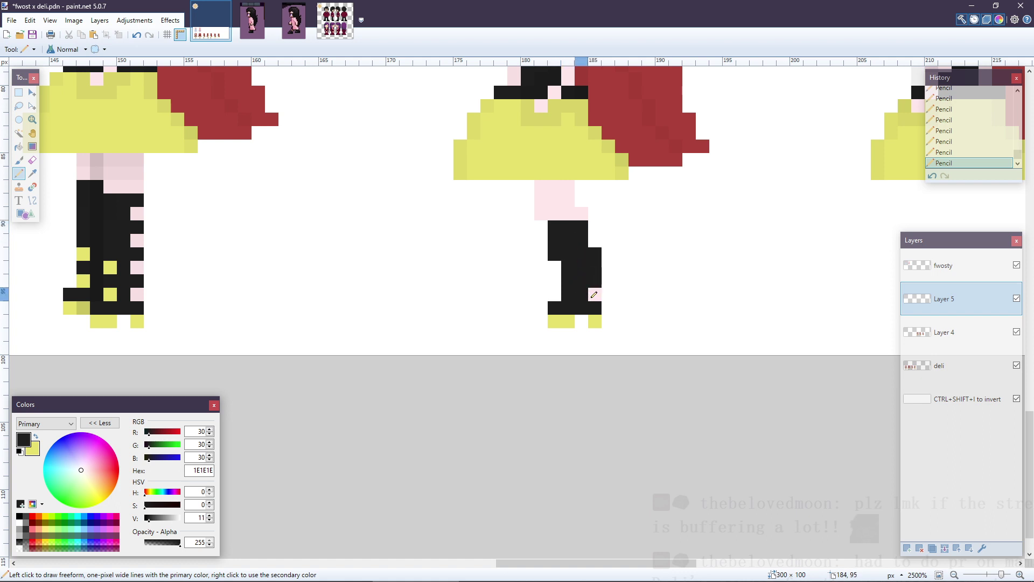
{"action": "left_click", "coordinate": [592, 295]}
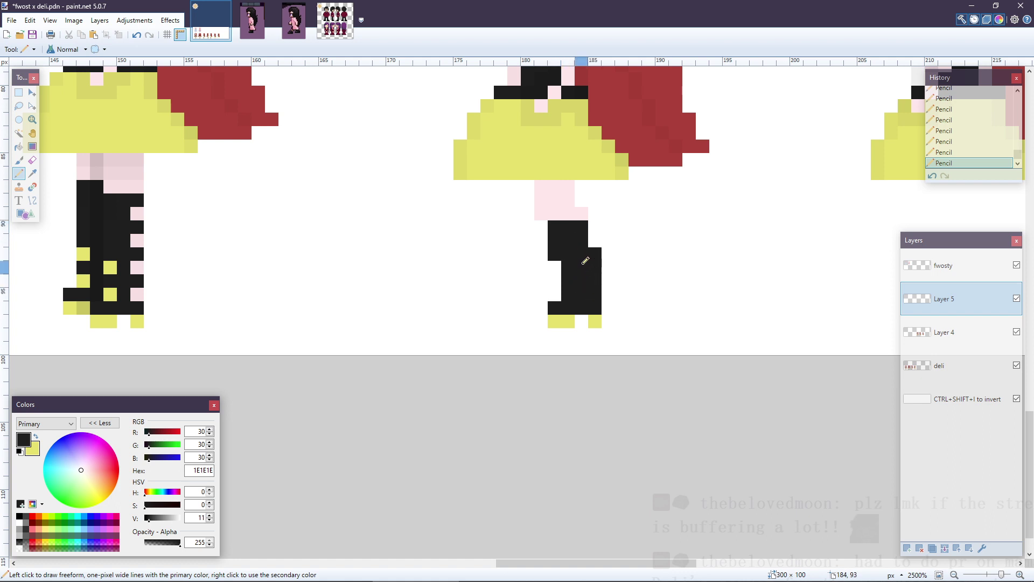